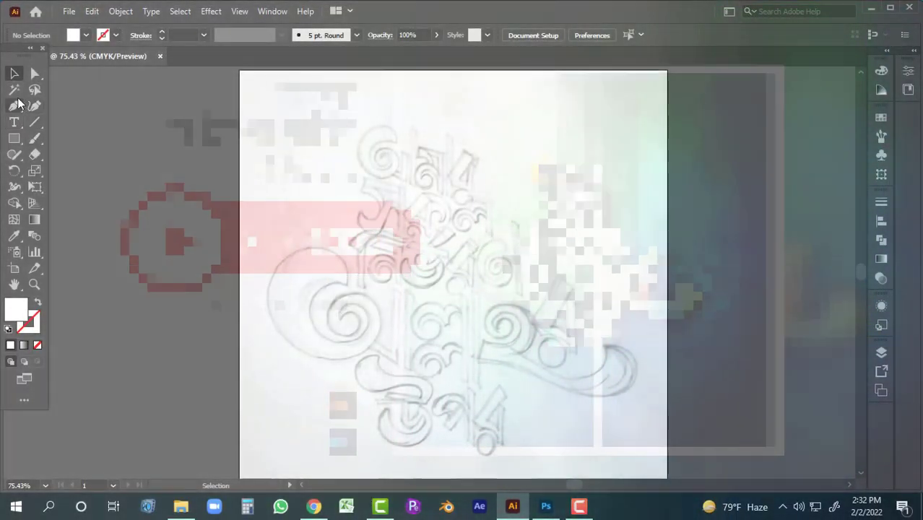
- Set up the Pen tool with no fill and a magenta stroke
{"action": "left_click", "coordinate": [16, 105]}
{"action": "left_click", "coordinate": [38, 304]}
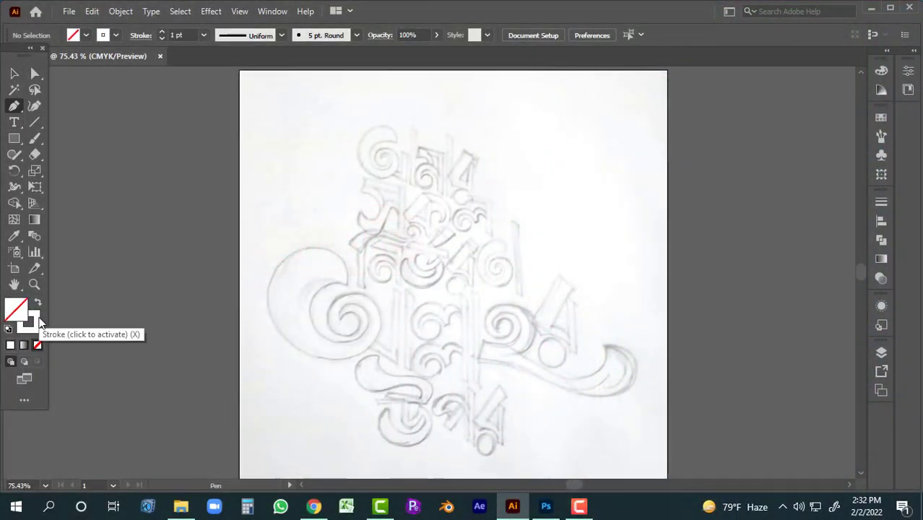
{"action": "key", "text": "F6"}
{"action": "left_click_drag", "start_coordinate": [793, 103], "coordinate": [823, 103]}
{"action": "left_click", "coordinate": [843, 65]}
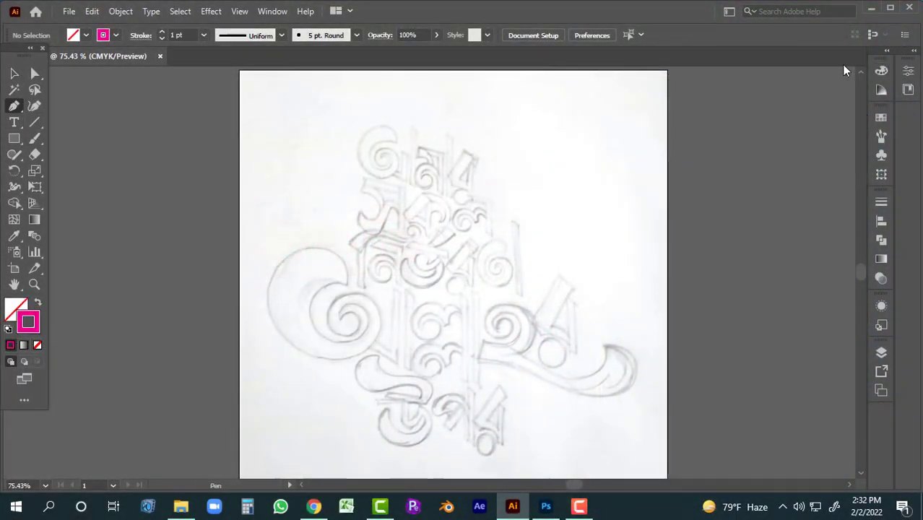
{"action": "scroll", "coordinate": [457, 132], "scroll_direction": "up", "scroll_amount": 8}
- Trace the spiral from its inner end around and up its left side
{"action": "left_click_drag", "start_coordinate": [374, 263], "coordinate": [386, 224]}
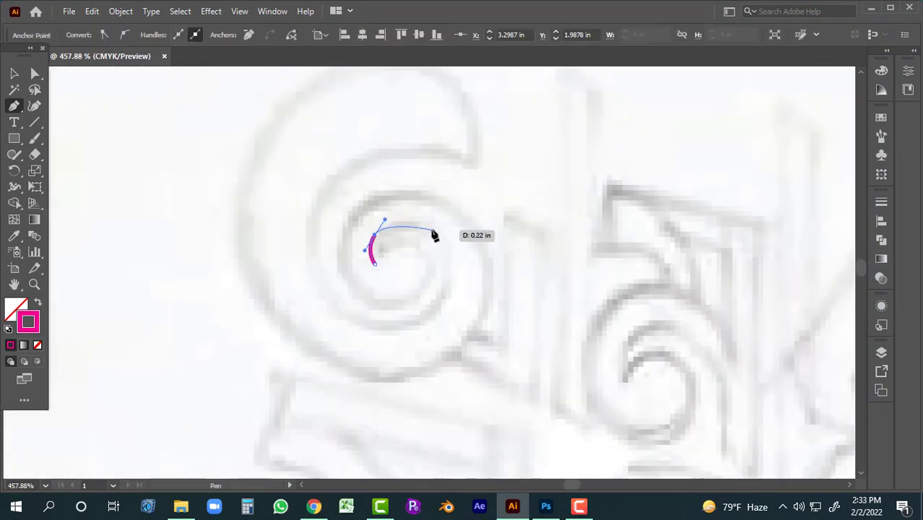
{"action": "left_click_drag", "start_coordinate": [419, 316], "coordinate": [381, 337]}
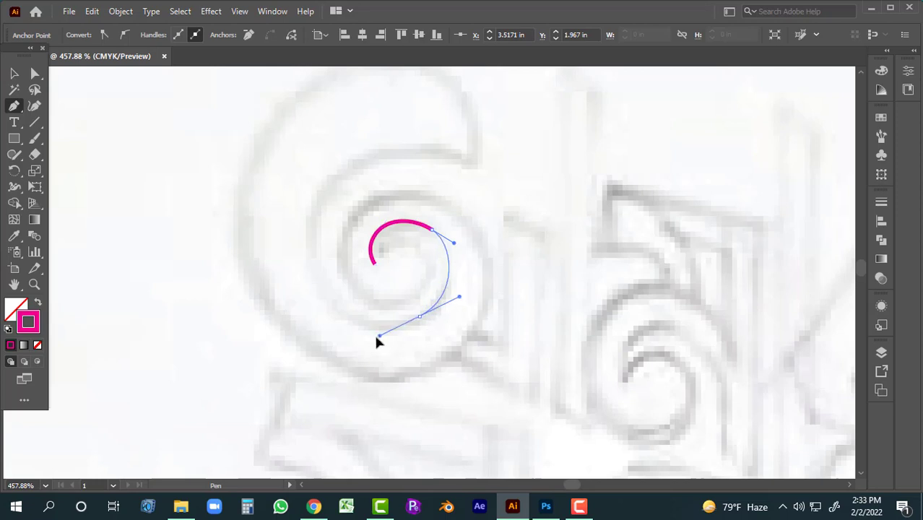
{"action": "left_click_drag", "start_coordinate": [309, 258], "coordinate": [307, 193]}
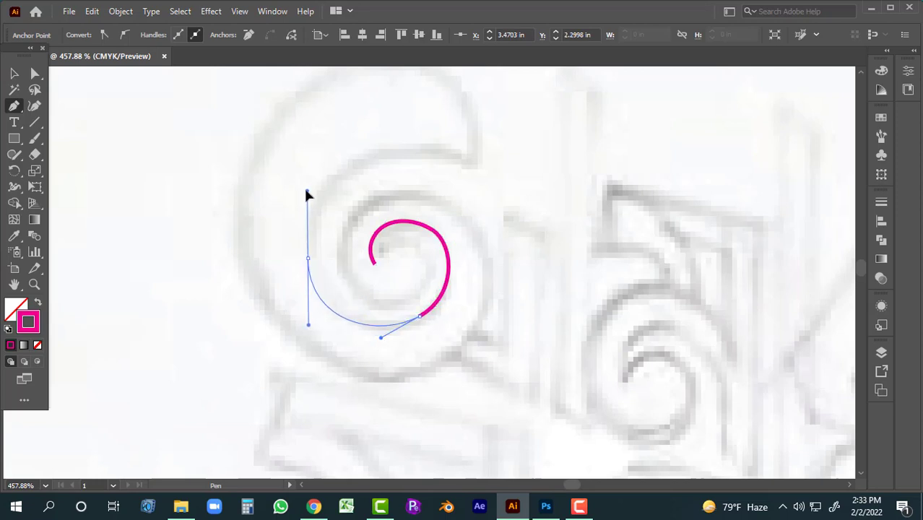
{"action": "mouse_move", "coordinate": [415, 150]}
{"action": "left_mouse_down"}
{"action": "mouse_move", "coordinate": [487, 155]}
{"action": "mouse_move", "coordinate": [365, 128]}
{"action": "left_mouse_up"}
{"action": "key", "text": "ctrl+minus"}
{"action": "mouse_move", "coordinate": [298, 274]}
{"action": "left_mouse_down"}
{"action": "mouse_move", "coordinate": [298, 218]}
{"action": "mouse_move", "coordinate": [302, 356]}
{"action": "left_mouse_up"}
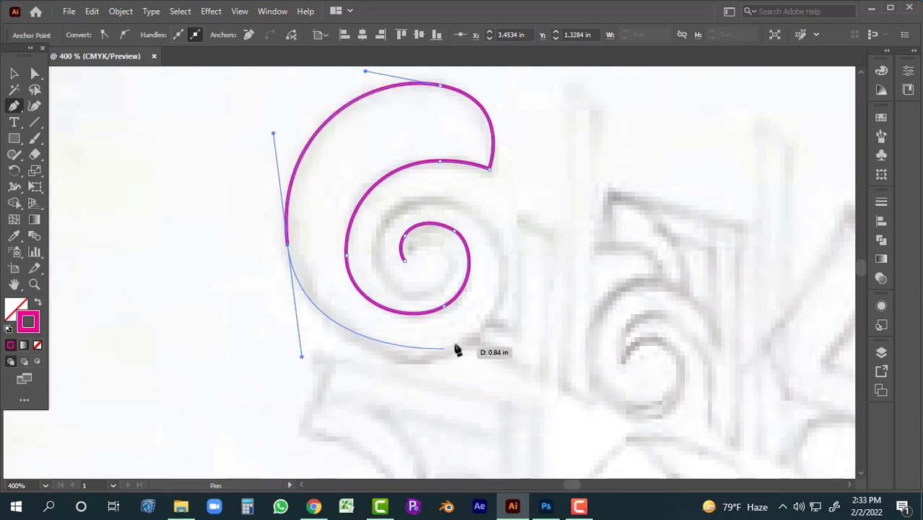
- Trace the outer curve and inner ring to close the spiral, re-placing one misplaced anchor
{"action": "left_click_drag", "start_coordinate": [472, 334], "coordinate": [530, 288]}
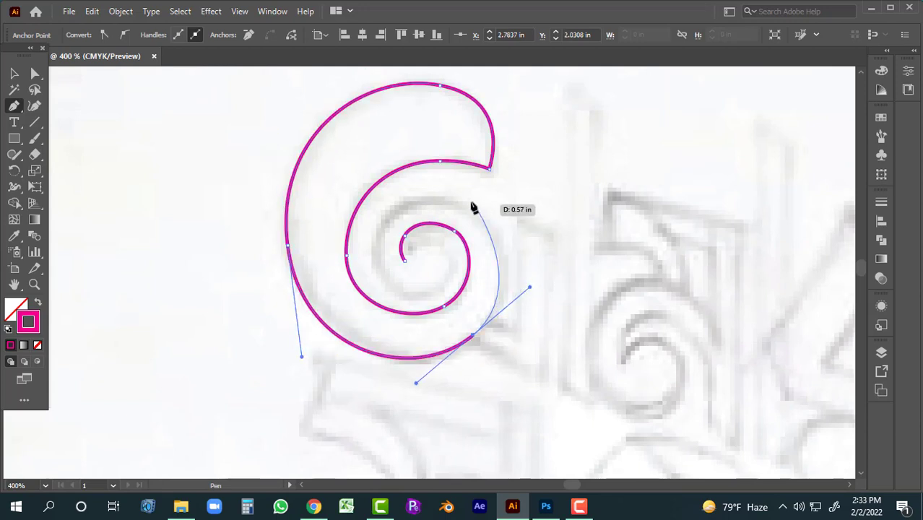
{"action": "left_click_drag", "start_coordinate": [385, 196], "coordinate": [386, 199]}
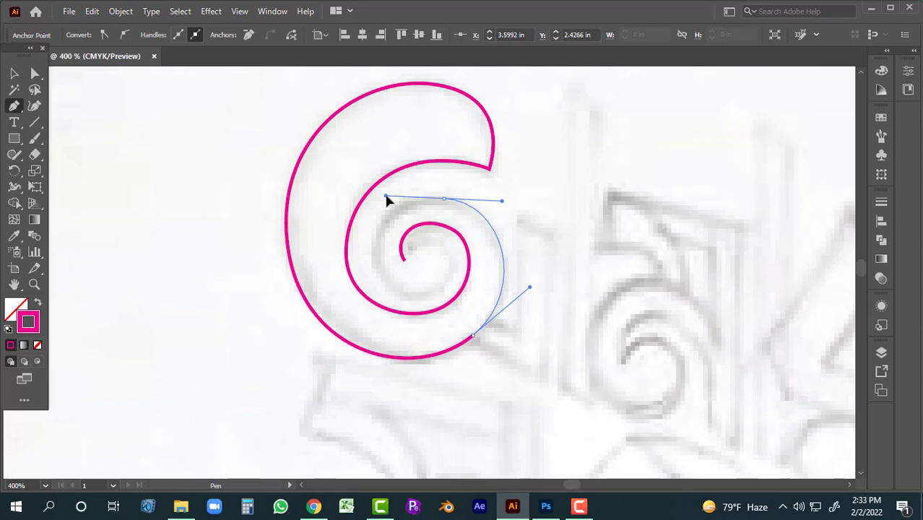
{"action": "left_click_drag", "start_coordinate": [377, 269], "coordinate": [384, 309]}
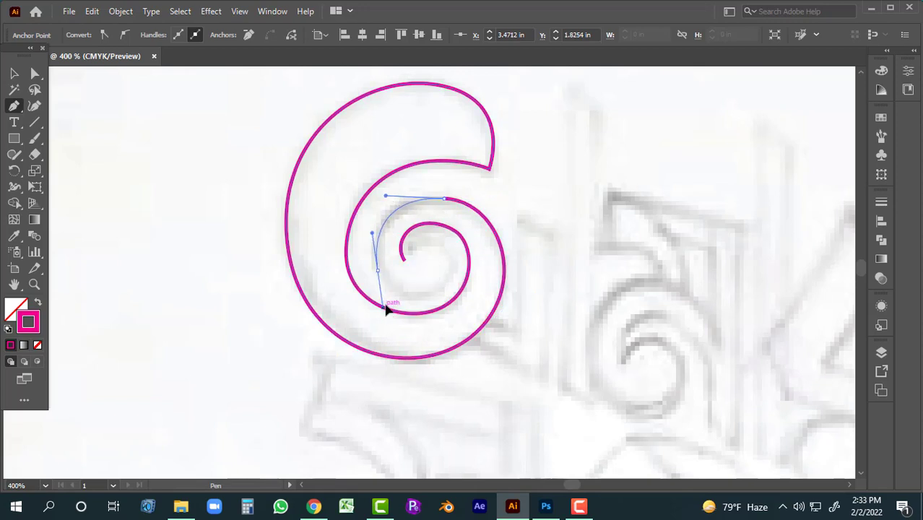
{"action": "key", "text": "ctrl+z"}
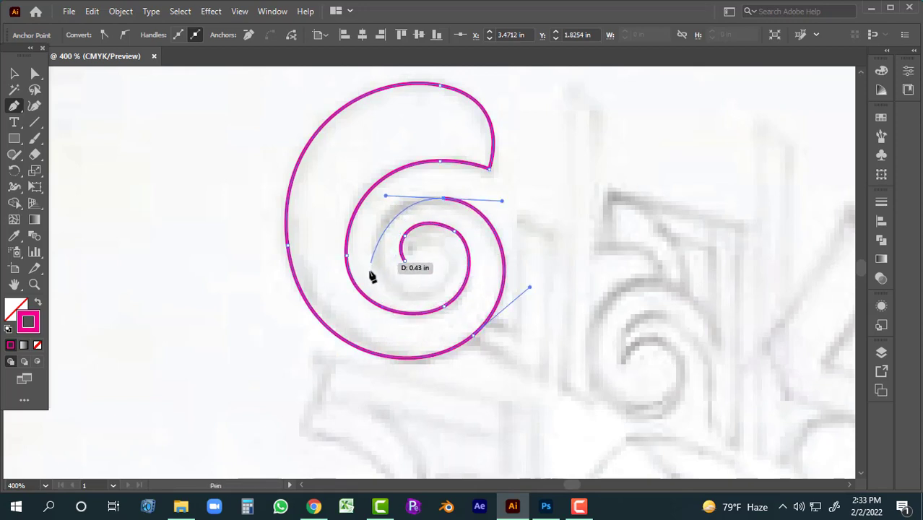
{"action": "left_click_drag", "start_coordinate": [371, 264], "coordinate": [376, 295]}
{"action": "mouse_move", "coordinate": [444, 285]}
{"action": "left_mouse_down"}
{"action": "mouse_move", "coordinate": [460, 261]}
{"action": "mouse_move", "coordinate": [407, 261]}
{"action": "left_mouse_up"}
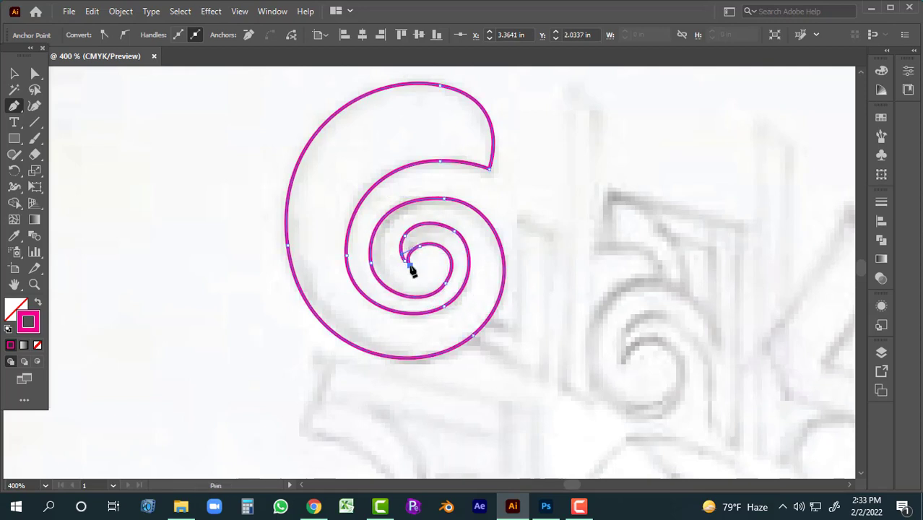
{"action": "scroll", "coordinate": [412, 271], "scroll_direction": "up", "scroll_amount": 2}
- Reshape the spiral's inner end and inner-ring anchors and handles to match the sketch
{"action": "left_click", "coordinate": [35, 73]}
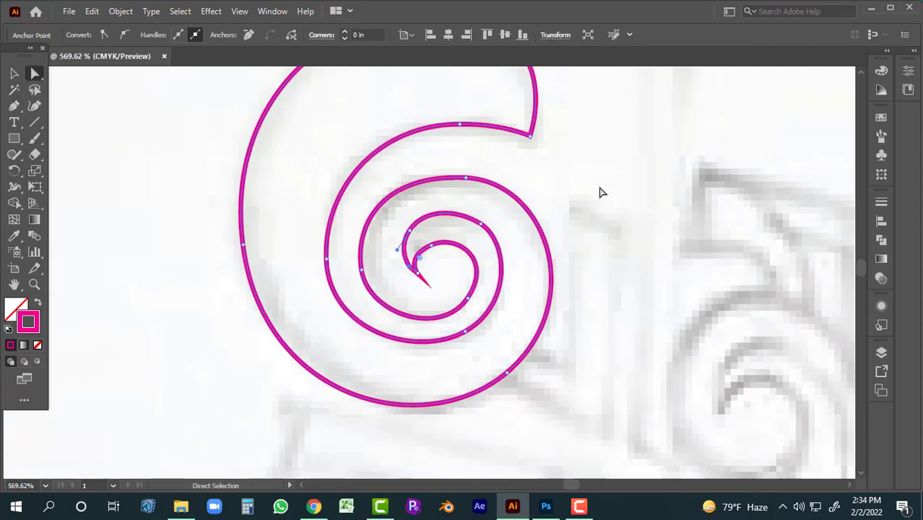
{"action": "scroll", "coordinate": [468, 264], "scroll_direction": "up", "scroll_amount": 3}
{"action": "mouse_move", "coordinate": [426, 271]}
{"action": "left_mouse_down"}
{"action": "mouse_move", "coordinate": [443, 265]}
{"action": "mouse_move", "coordinate": [436, 287]}
{"action": "mouse_move", "coordinate": [450, 301]}
{"action": "mouse_move", "coordinate": [434, 287]}
{"action": "mouse_move", "coordinate": [442, 301]}
{"action": "left_mouse_up"}
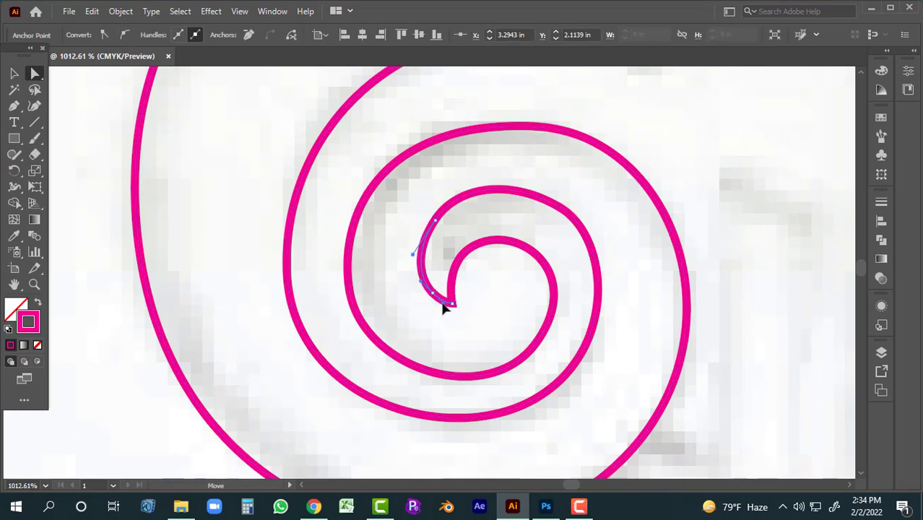
{"action": "left_click", "coordinate": [431, 298]}
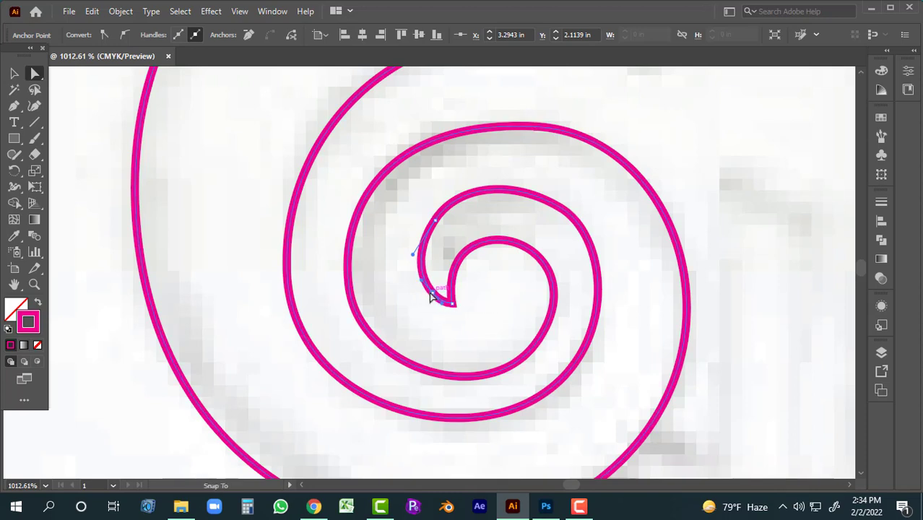
{"action": "left_click", "coordinate": [562, 209]}
{"action": "left_click_drag", "start_coordinate": [610, 241], "coordinate": [619, 250]}
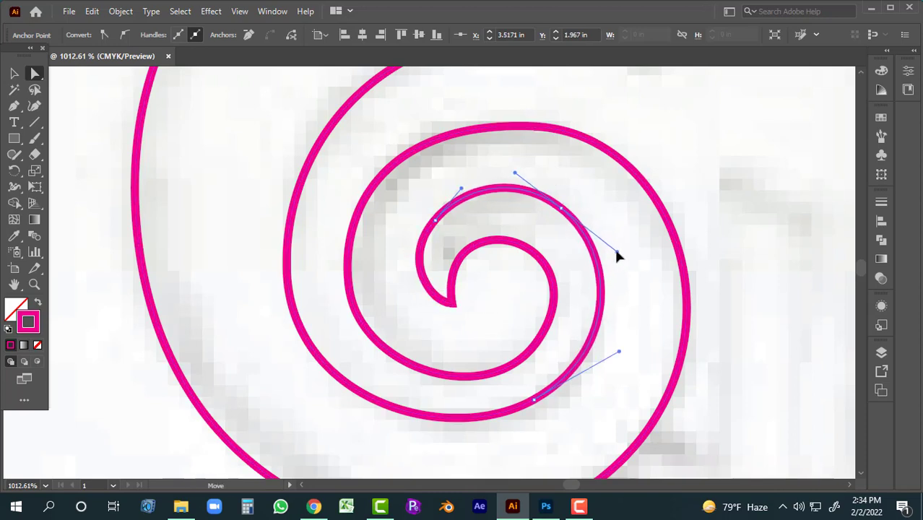
{"action": "left_click_drag", "start_coordinate": [562, 287], "coordinate": [571, 275]}
{"action": "left_click_drag", "start_coordinate": [570, 200], "coordinate": [572, 207]}
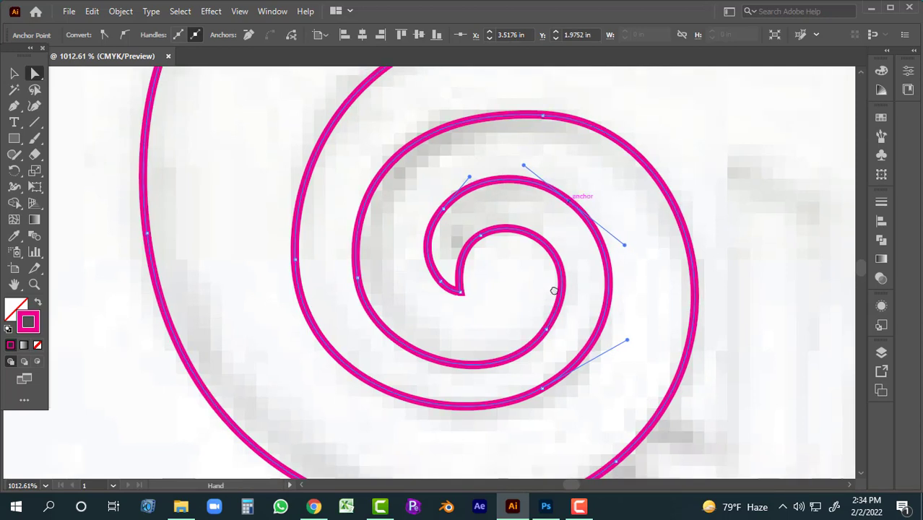
- Adjust the bottom anchor, middle ring handle and outer ring curve to fit the sketch
{"action": "scroll", "coordinate": [552, 289], "scroll_direction": "down", "scroll_amount": 1}
{"action": "left_click_drag", "start_coordinate": [550, 363], "coordinate": [548, 369]}
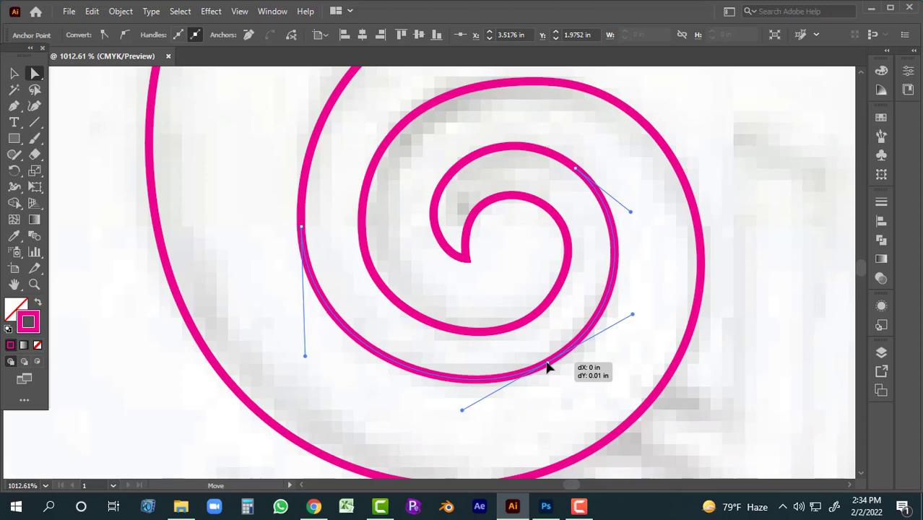
{"action": "scroll", "coordinate": [485, 168], "scroll_direction": "down", "scroll_amount": 1}
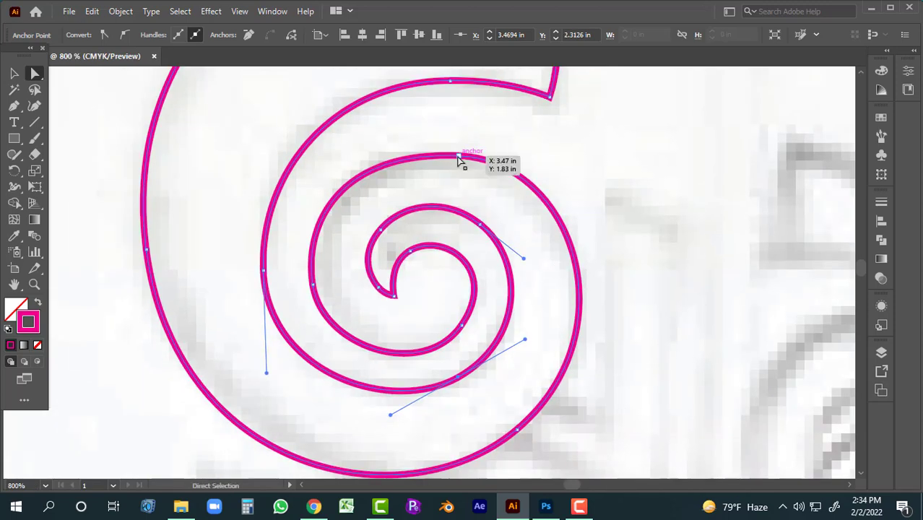
{"action": "left_click_drag", "start_coordinate": [457, 157], "coordinate": [576, 166]}
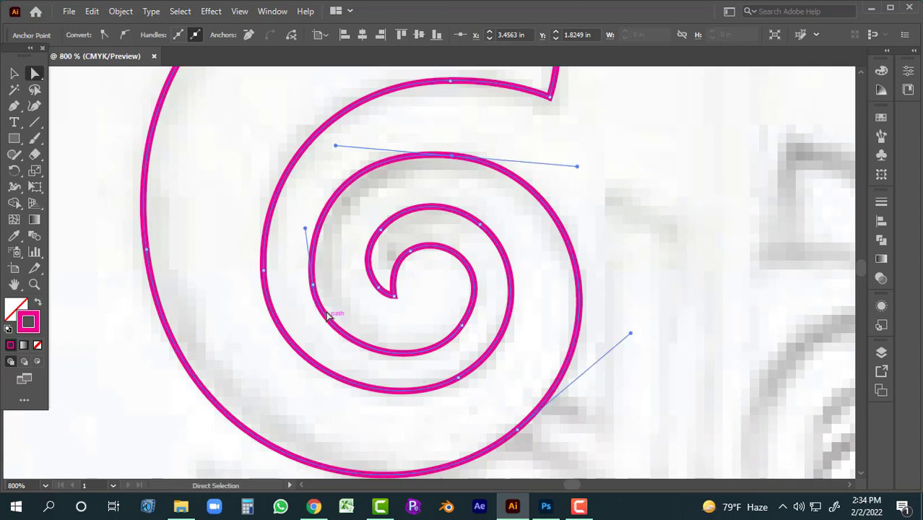
{"action": "left_click_drag", "start_coordinate": [319, 340], "coordinate": [326, 366]}
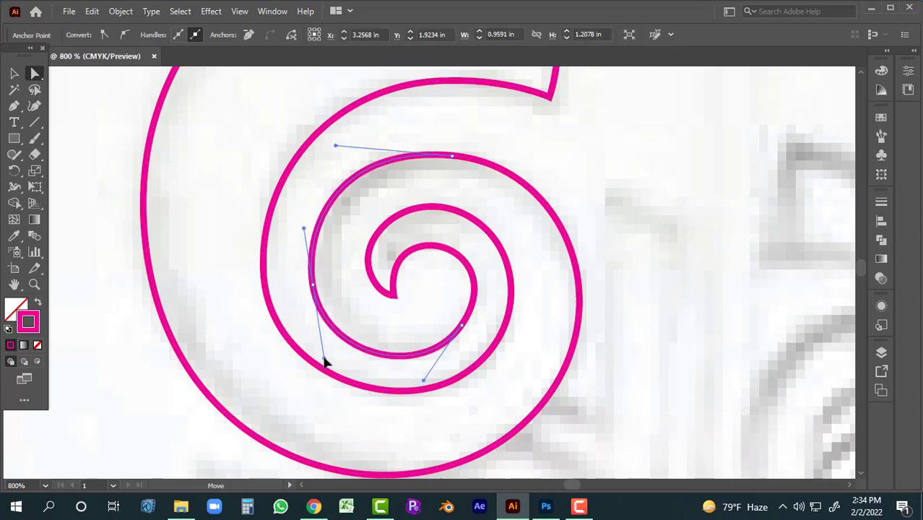
{"action": "left_click_drag", "start_coordinate": [313, 285], "coordinate": [313, 277]}
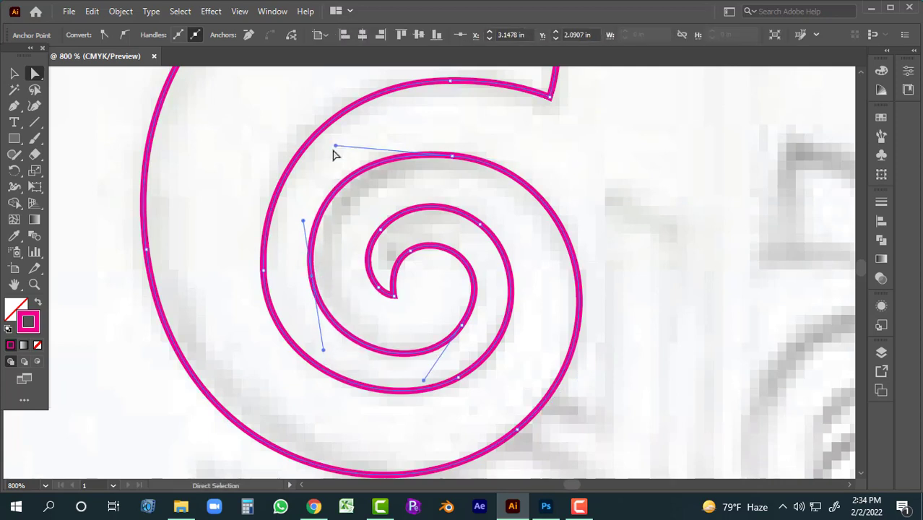
{"action": "left_click_drag", "start_coordinate": [334, 151], "coordinate": [349, 143]}
{"action": "left_click", "coordinate": [462, 326]}
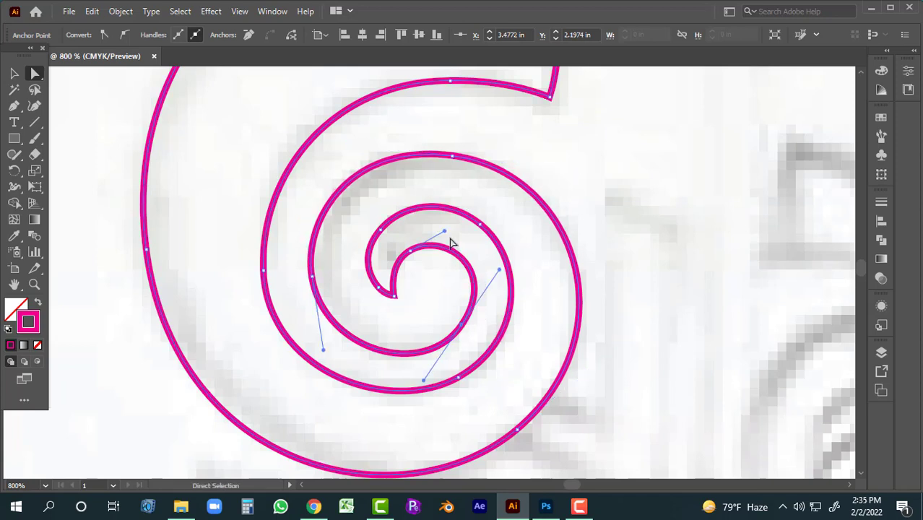
{"action": "left_click_drag", "start_coordinate": [444, 231], "coordinate": [451, 227]}
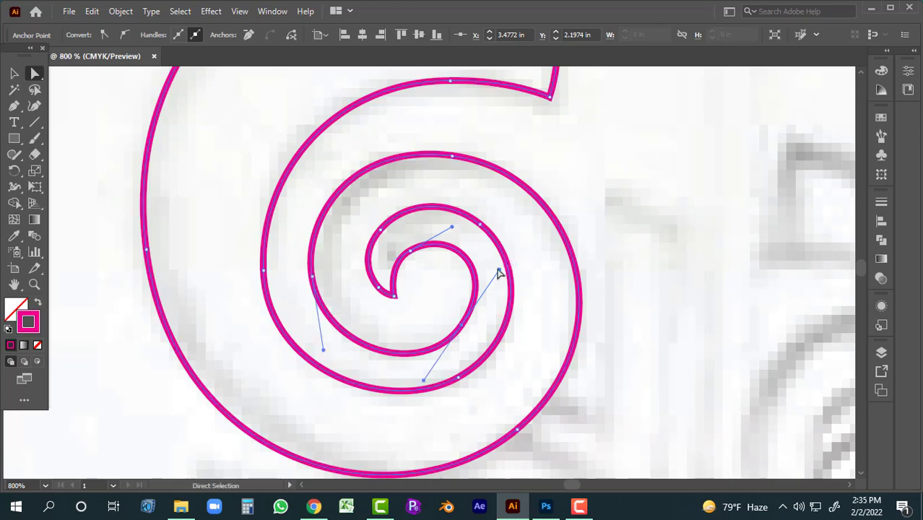
- Pull the spiral's left outer side outward to match the sketch
{"action": "left_click", "coordinate": [639, 247]}
{"action": "key", "text": "ctrl+minus"}
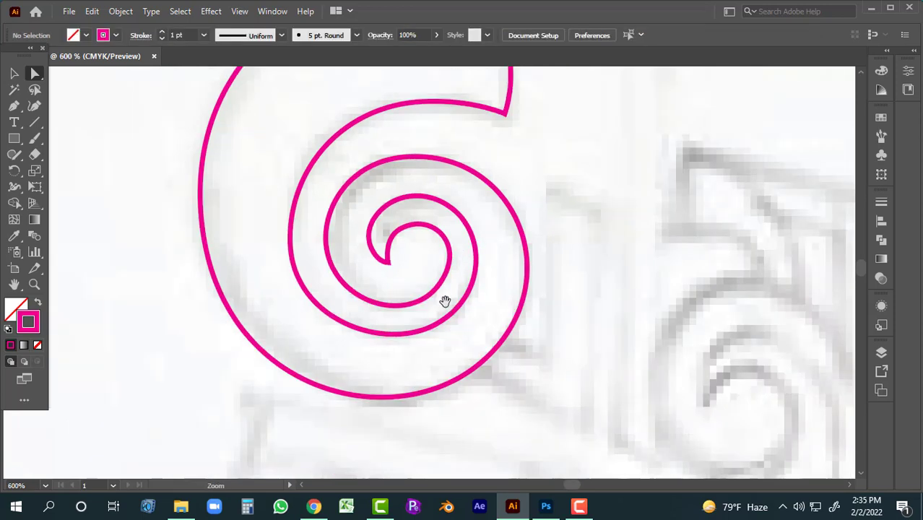
{"action": "scroll", "coordinate": [376, 251], "scroll_direction": "up", "scroll_amount": 1}
{"action": "left_click", "coordinate": [323, 339]}
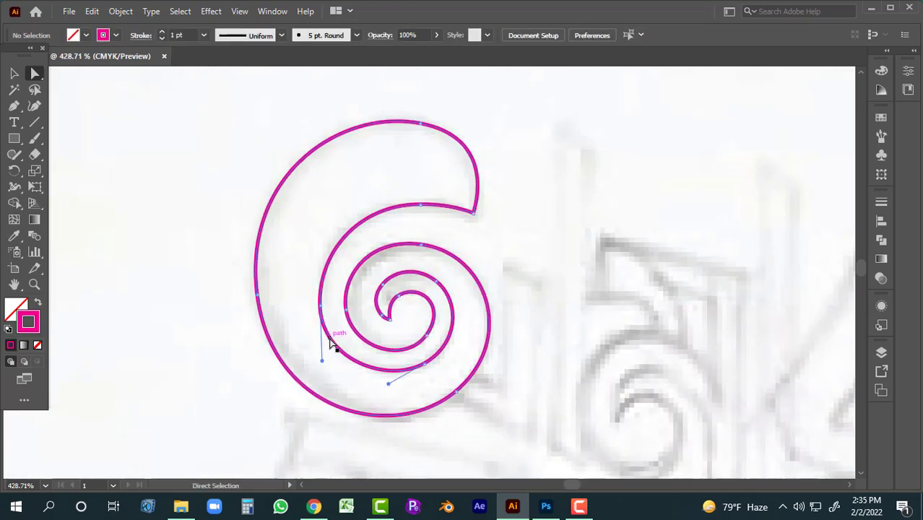
{"action": "left_click", "coordinate": [256, 300]}
{"action": "left_click_drag", "start_coordinate": [257, 300], "coordinate": [250, 299]}
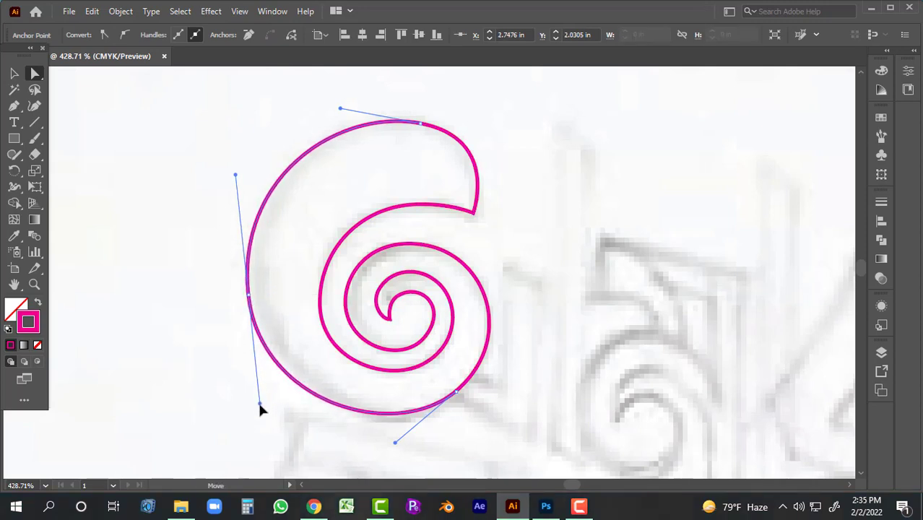
- Try copying the thin slanted stroke to the right, then undo the copy
{"action": "left_click", "coordinate": [538, 273]}
{"action": "scroll", "coordinate": [528, 266], "scroll_direction": "down", "scroll_amount": 1}
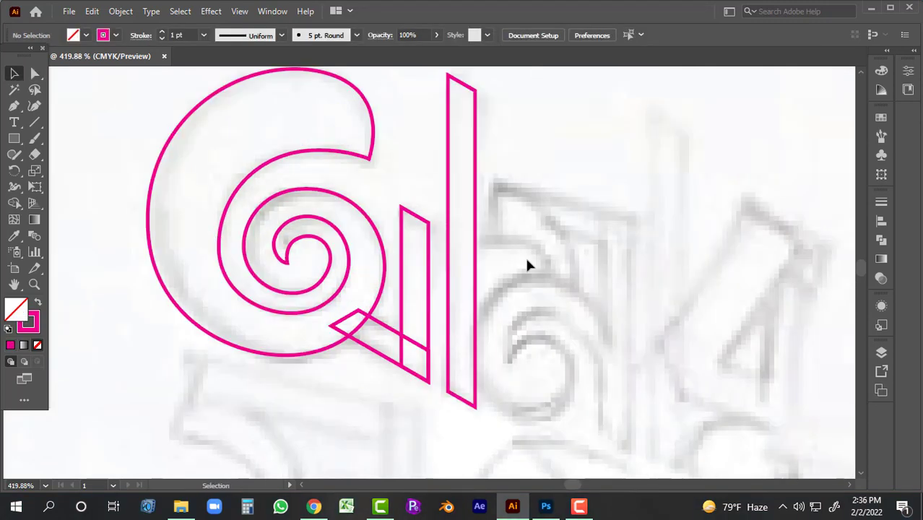
{"action": "left_click_drag", "start_coordinate": [427, 250], "coordinate": [627, 251]}
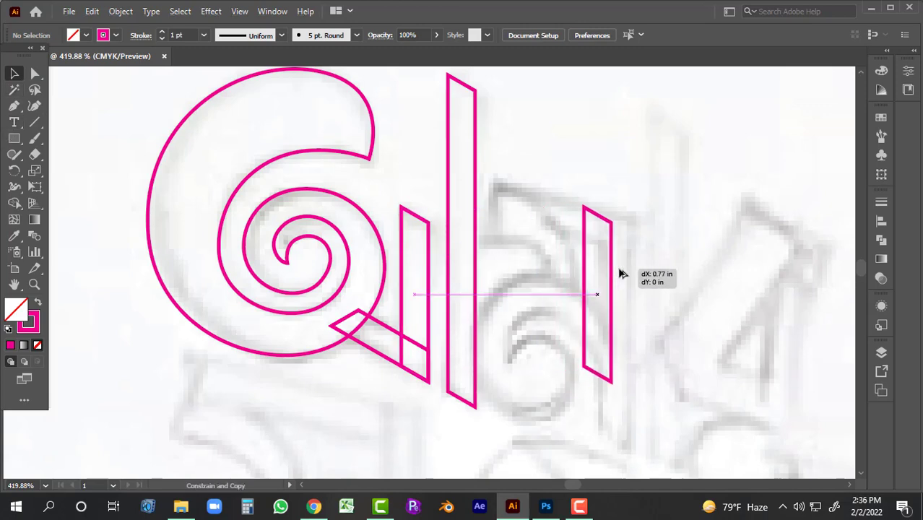
{"action": "left_click_drag", "start_coordinate": [650, 293], "coordinate": [602, 243]}
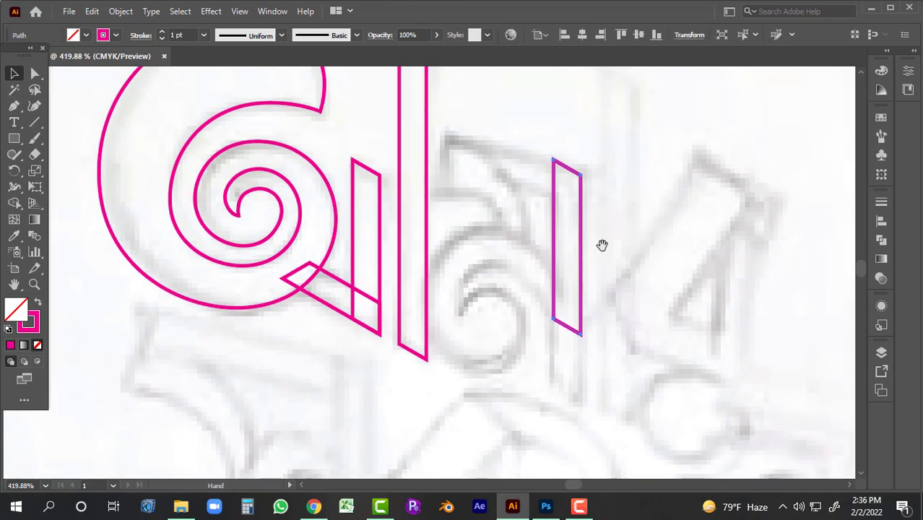
{"action": "left_click_drag", "start_coordinate": [579, 208], "coordinate": [513, 221]}
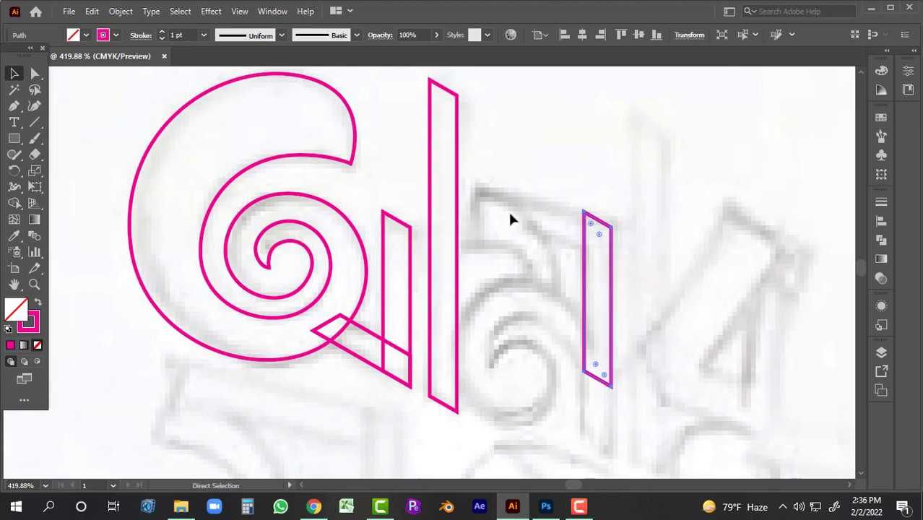
{"action": "key", "text": "ctrl+z"}
- Duplicate the small slanted stroke 0.84 in to the right and drag its bottom anchor down
{"action": "key", "text": "a"}
{"action": "mouse_move", "coordinate": [466, 394]}
{"action": "left_mouse_down"}
{"action": "mouse_move", "coordinate": [445, 424]}
{"action": "mouse_move", "coordinate": [457, 410]}
{"action": "left_mouse_up"}
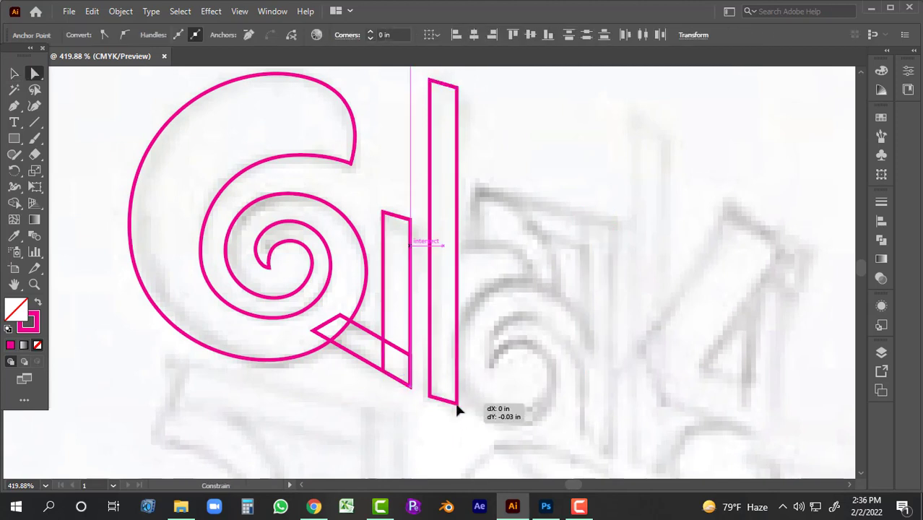
{"action": "key", "text": "ctrl+shift+a"}
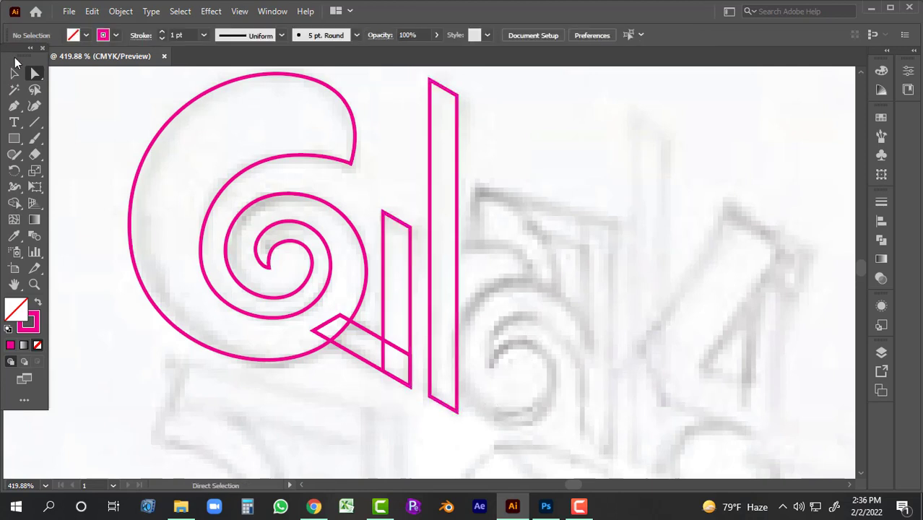
{"action": "left_click_drag", "start_coordinate": [409, 296], "coordinate": [610, 296]}
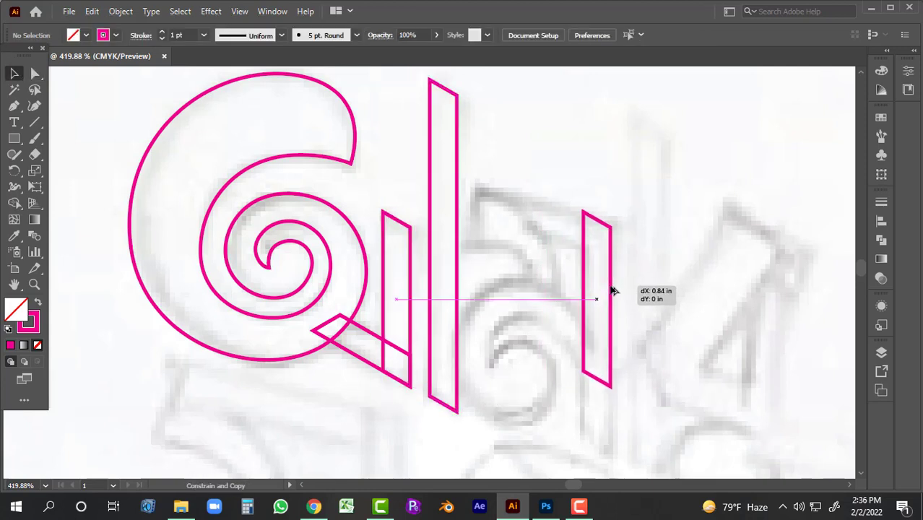
{"action": "key", "text": "a"}
{"action": "left_click", "coordinate": [609, 384]}
{"action": "left_click_drag", "start_coordinate": [607, 387], "coordinate": [611, 439]}
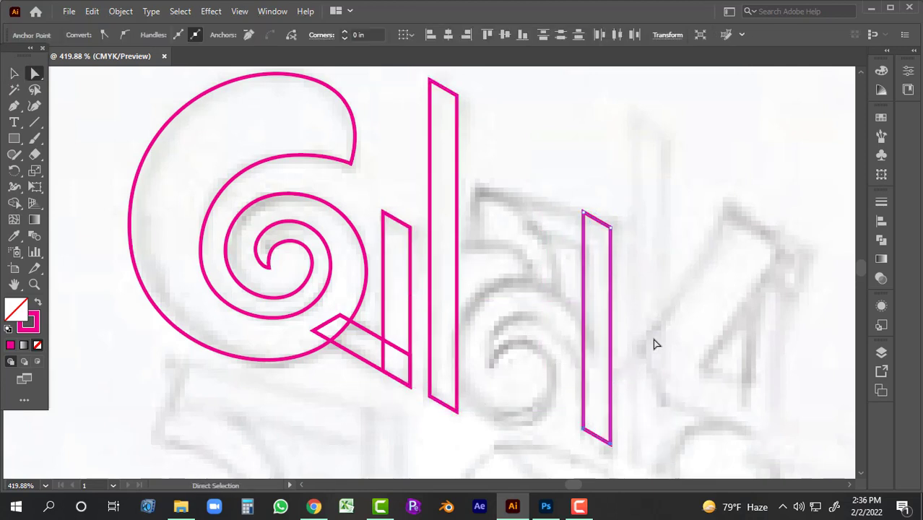
{"action": "key", "text": "ctrl+shift+a"}
{"action": "key", "text": "v"}
{"action": "left_click_drag", "start_coordinate": [559, 212], "coordinate": [517, 176]}
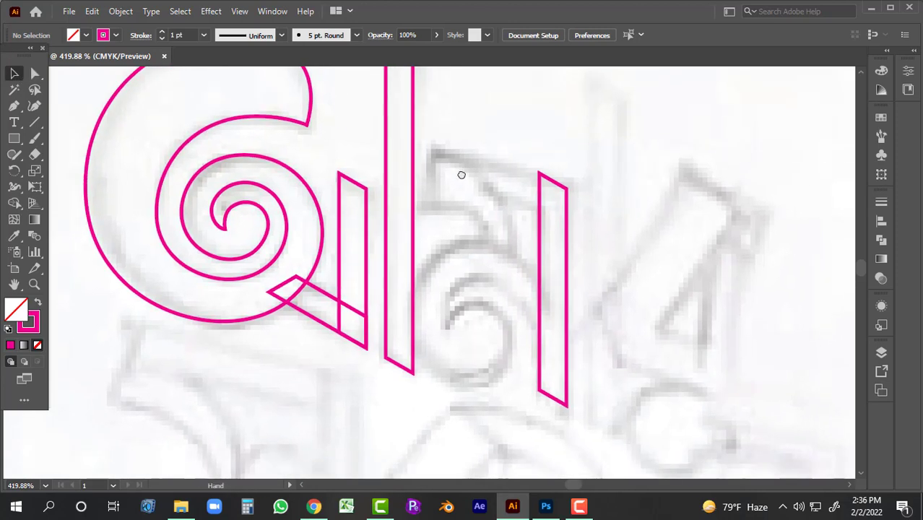
- Smooth the spiral's inner curve by nudging its anchor
{"action": "left_click", "coordinate": [322, 226], "text": "ctrl"}
{"action": "key", "text": "a"}
{"action": "left_click", "coordinate": [351, 263]}
{"action": "left_click_drag", "start_coordinate": [350, 263], "coordinate": [353, 266]}
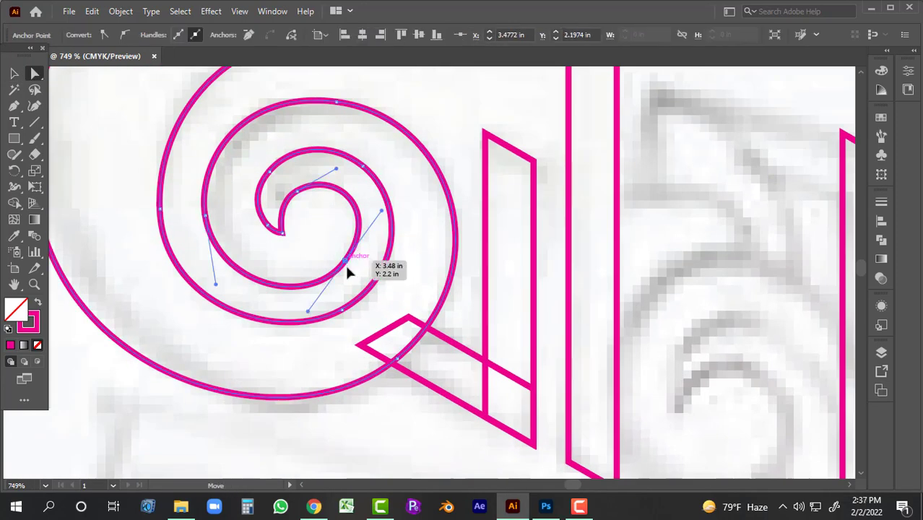
{"action": "left_click", "coordinate": [331, 172]}
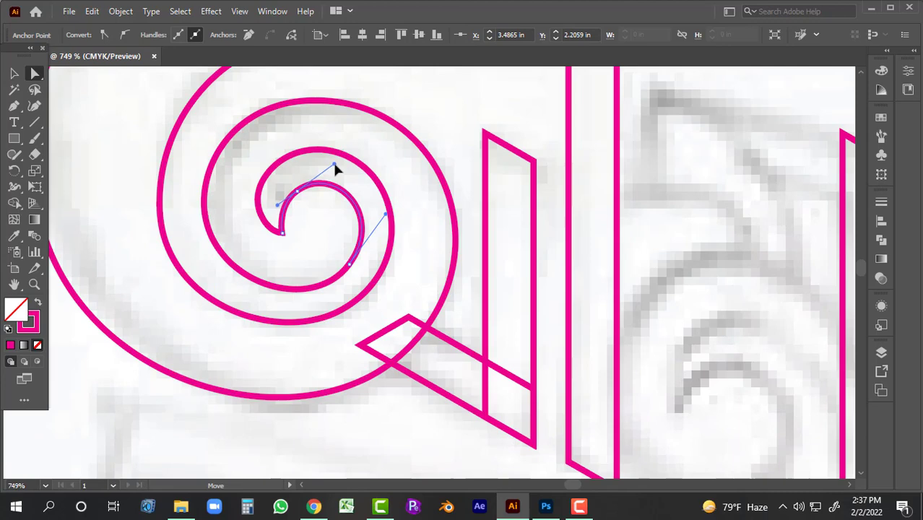
- Pull the spiral's lower-left anchor lower, then start saving the document
{"action": "scroll", "coordinate": [415, 264], "scroll_direction": "down", "scroll_amount": 4}
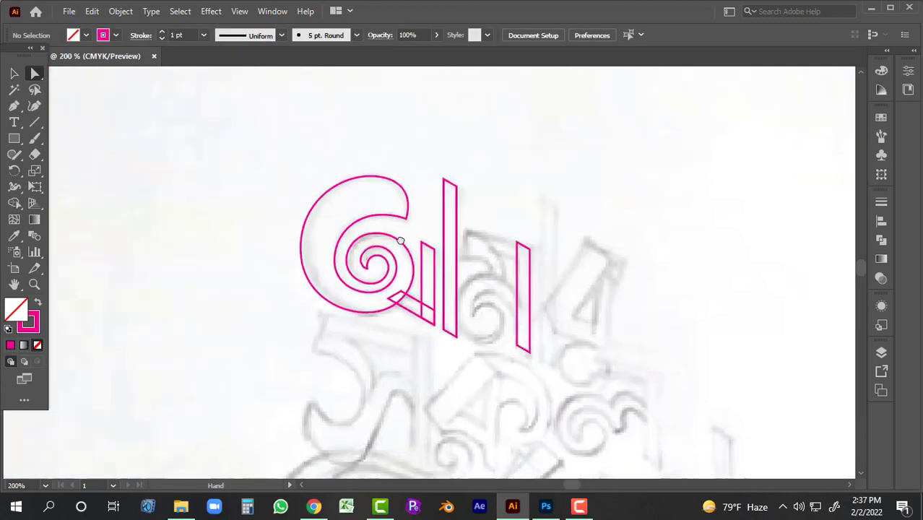
{"action": "left_click_drag", "start_coordinate": [447, 260], "coordinate": [378, 226]}
{"action": "scroll", "coordinate": [379, 226], "scroll_direction": "up", "scroll_amount": 2}
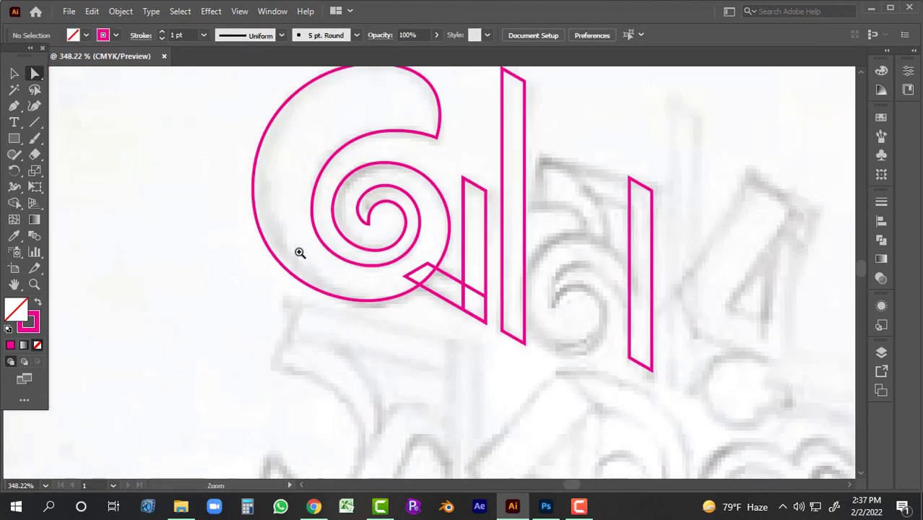
{"action": "left_click", "coordinate": [320, 298]}
{"action": "left_click_drag", "start_coordinate": [263, 292], "coordinate": [262, 303]}
{"action": "left_click", "coordinate": [269, 311]}
{"action": "scroll", "coordinate": [422, 264], "scroll_direction": "down", "scroll_amount": 2}
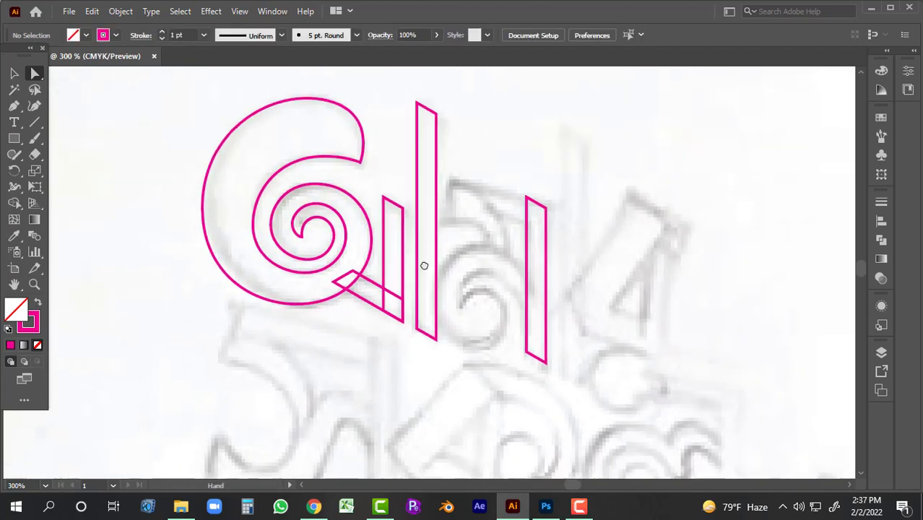
{"action": "scroll", "coordinate": [430, 249], "scroll_direction": "up", "scroll_amount": 2}
{"action": "key", "text": "ctrl+s"}
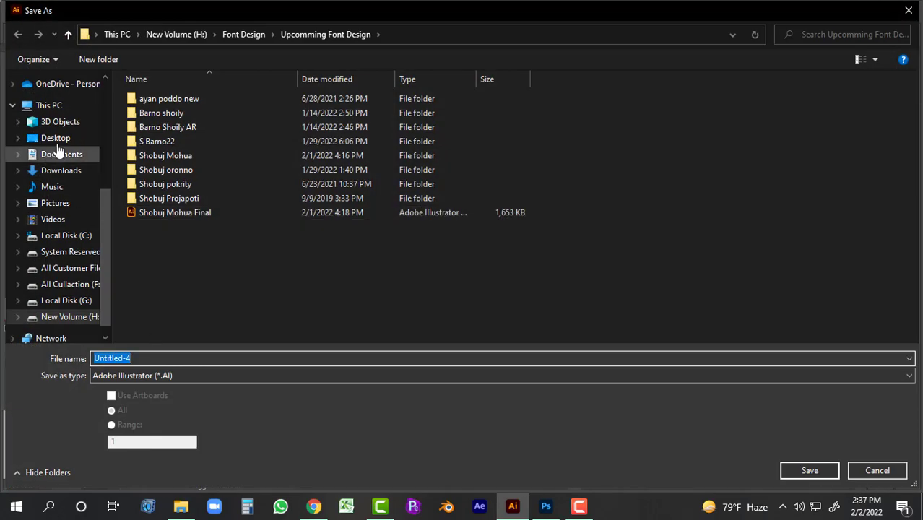
- Save on the Desktop as 'Bangla Typography' with Create PDF Compatible File unchecked
{"action": "left_click", "coordinate": [56, 138]}
{"action": "left_click", "coordinate": [185, 356]}
{"action": "type", "text": "Bangla"}
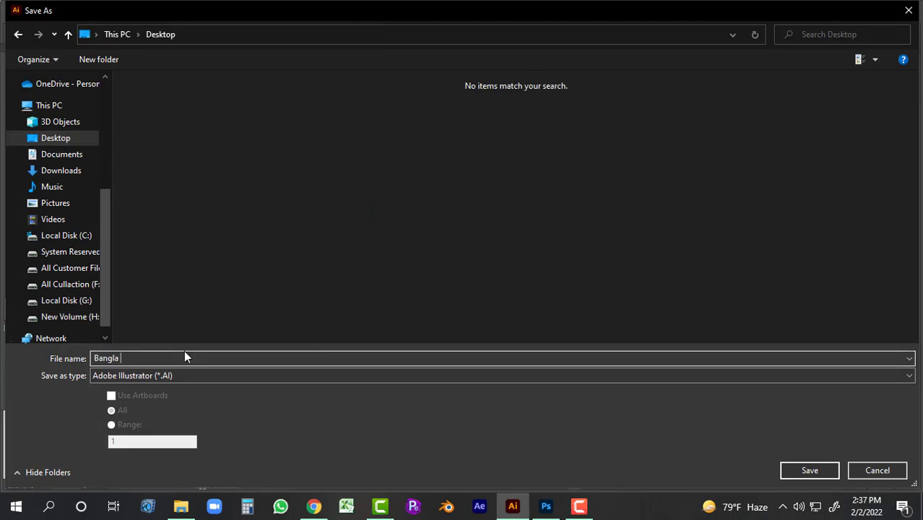
{"action": "type", "text": " Typography"}
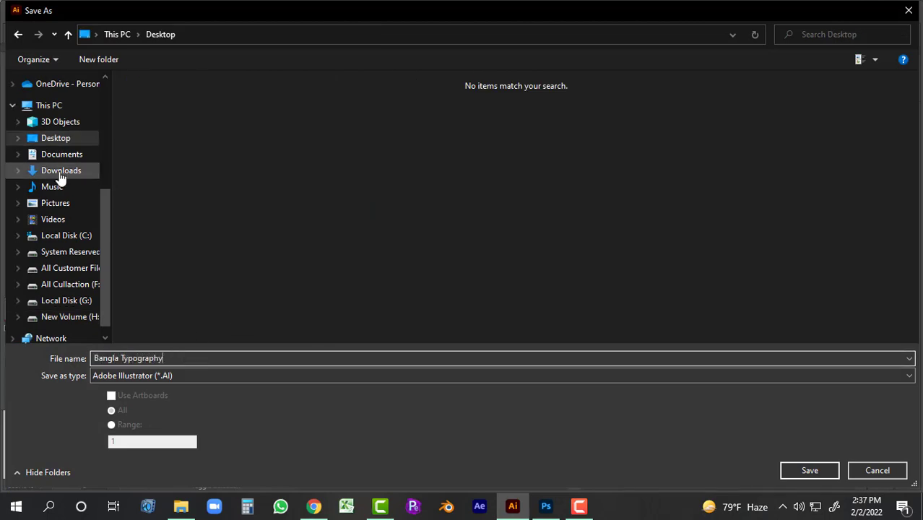
{"action": "left_click", "coordinate": [810, 471]}
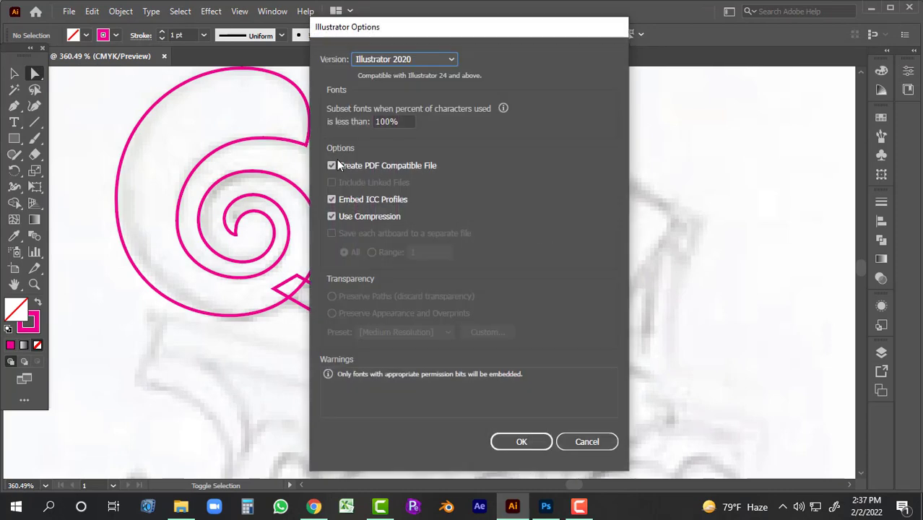
{"action": "left_click", "coordinate": [334, 164]}
{"action": "left_click", "coordinate": [542, 440]}
- Duplicate the first spiral to the right, beyond the tall stroke
{"action": "scroll", "coordinate": [549, 280], "scroll_direction": "up", "scroll_amount": 2}
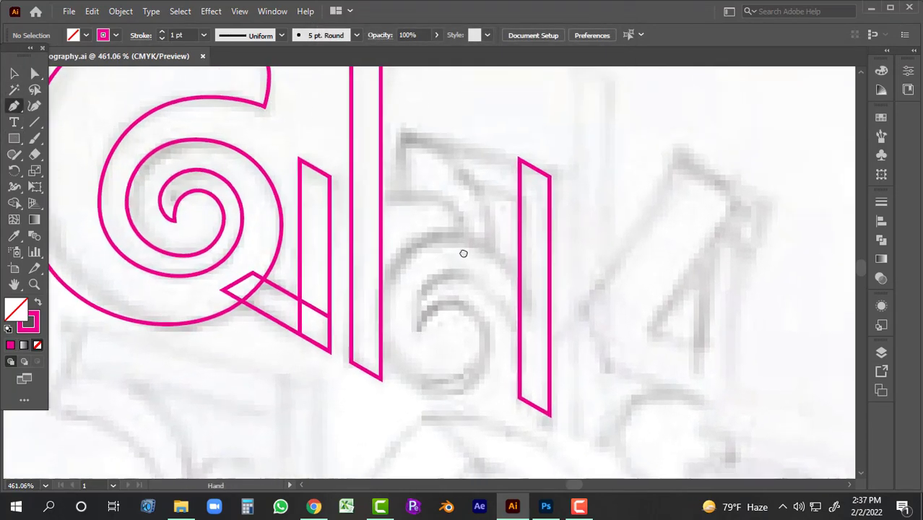
{"action": "scroll", "coordinate": [441, 261], "scroll_direction": "up", "scroll_amount": 1}
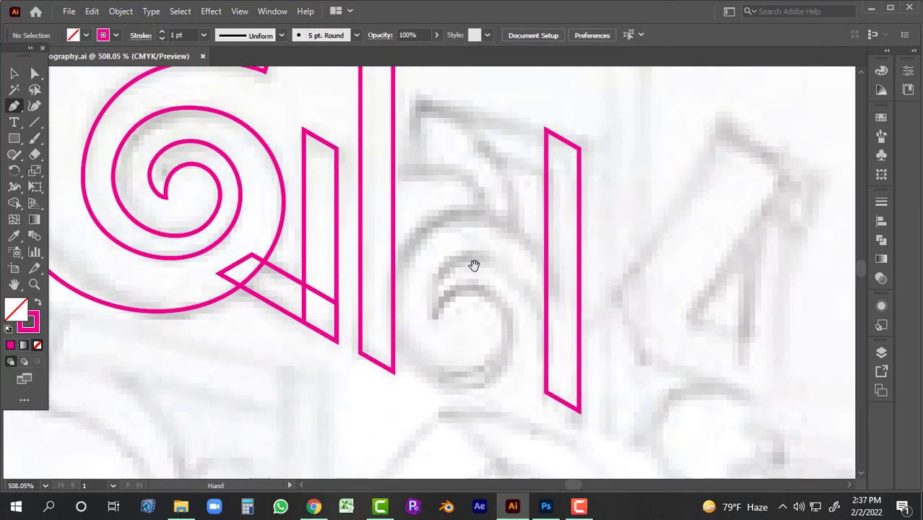
{"action": "key", "text": "v"}
{"action": "left_click_drag", "start_coordinate": [277, 148], "coordinate": [553, 269]}
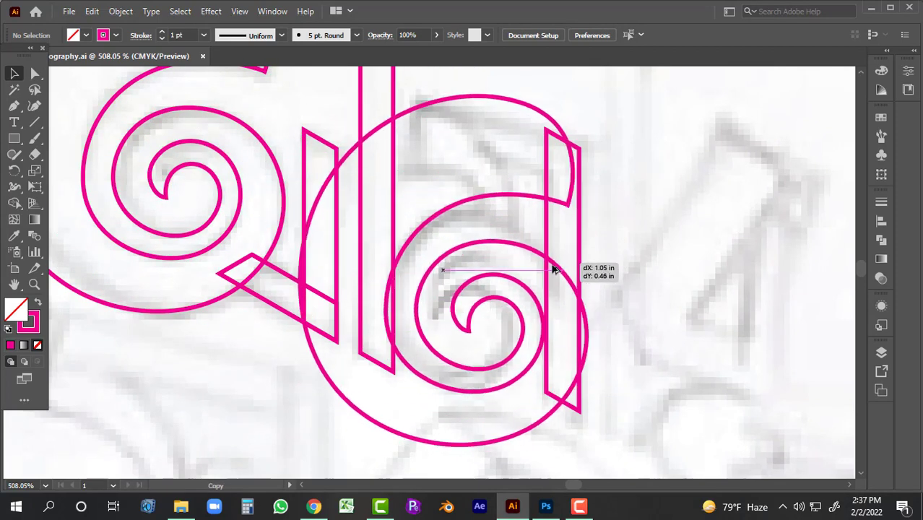
{"action": "left_click_drag", "start_coordinate": [552, 270], "coordinate": [591, 278]}
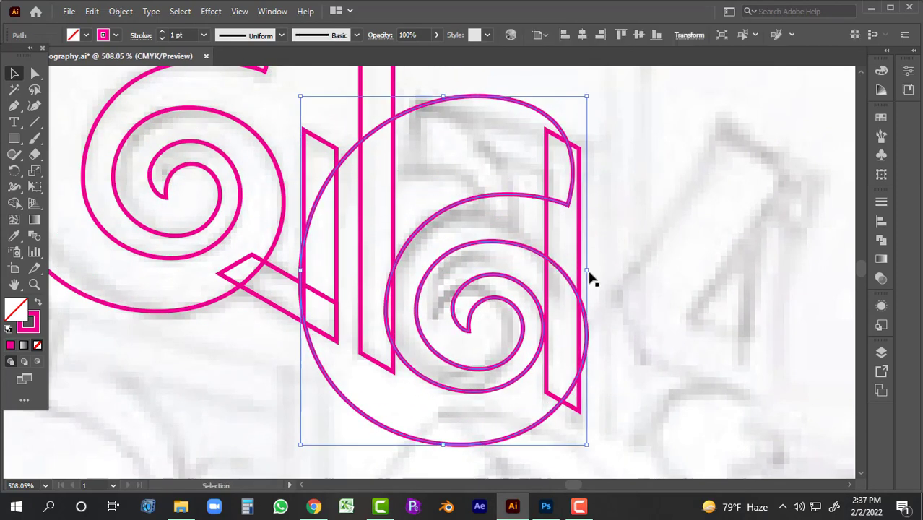
{"action": "key", "text": "ctrl+minus"}
{"action": "left_click_drag", "start_coordinate": [437, 264], "coordinate": [672, 261]}
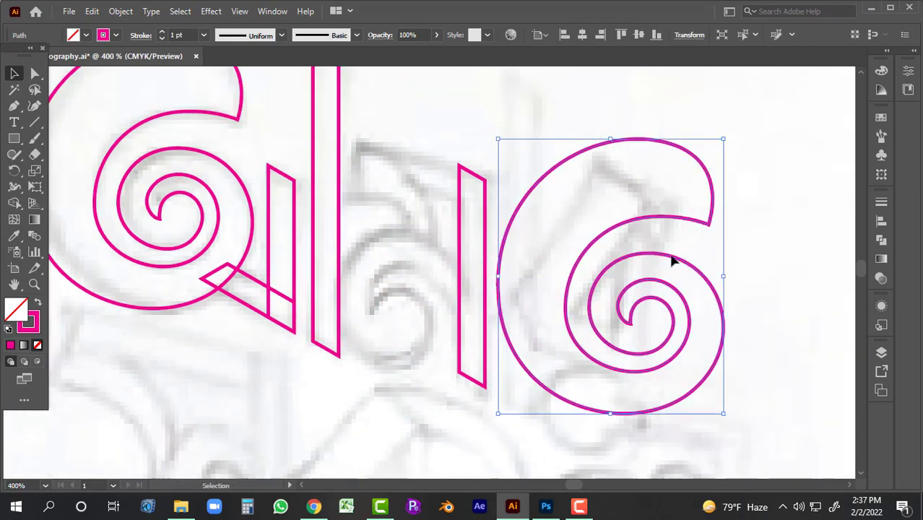
- Delete the spiral copy's top arc and lower-left tail
{"action": "key", "text": "a"}
{"action": "left_click_drag", "start_coordinate": [614, 119], "coordinate": [725, 209]}
{"action": "key", "text": "Delete"}
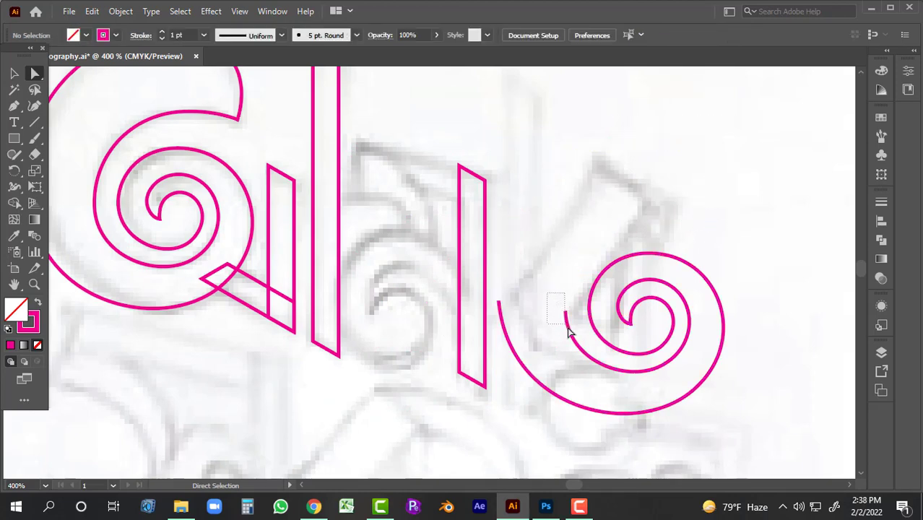
{"action": "left_click_drag", "start_coordinate": [547, 293], "coordinate": [567, 332]}
{"action": "key", "text": "Delete"}
{"action": "key", "text": "v"}
{"action": "left_click", "coordinate": [589, 190]}
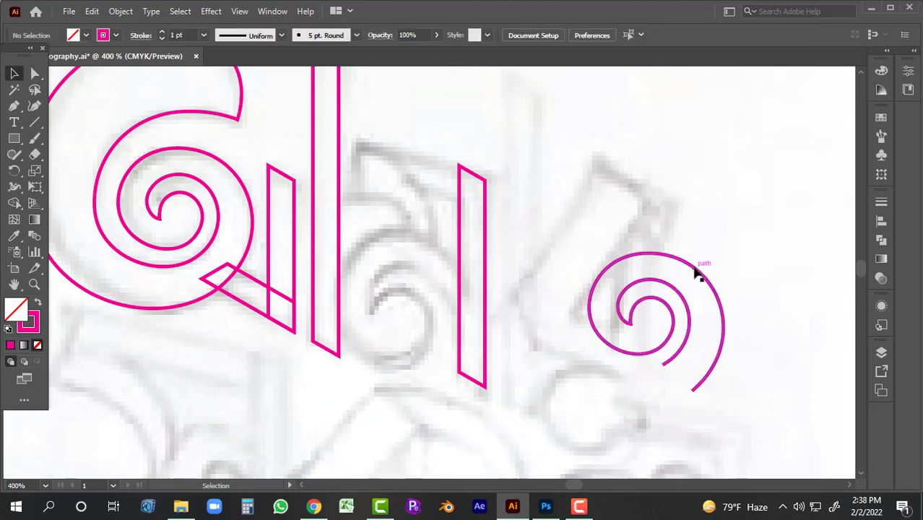
- Move the trimmed spiral left into the third letter and rotate it about 4°
{"action": "left_click_drag", "start_coordinate": [695, 273], "coordinate": [452, 261]}
{"action": "scroll", "coordinate": [457, 341], "scroll_direction": "up", "scroll_amount": 1}
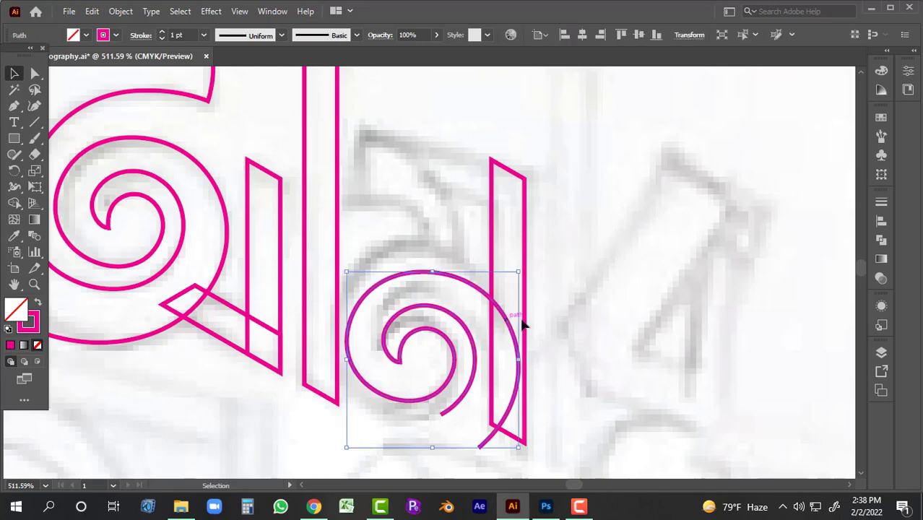
{"action": "mouse_move", "coordinate": [521, 351]}
{"action": "left_mouse_down"}
{"action": "mouse_move", "coordinate": [505, 278]}
{"action": "mouse_move", "coordinate": [468, 258]}
{"action": "left_mouse_up"}
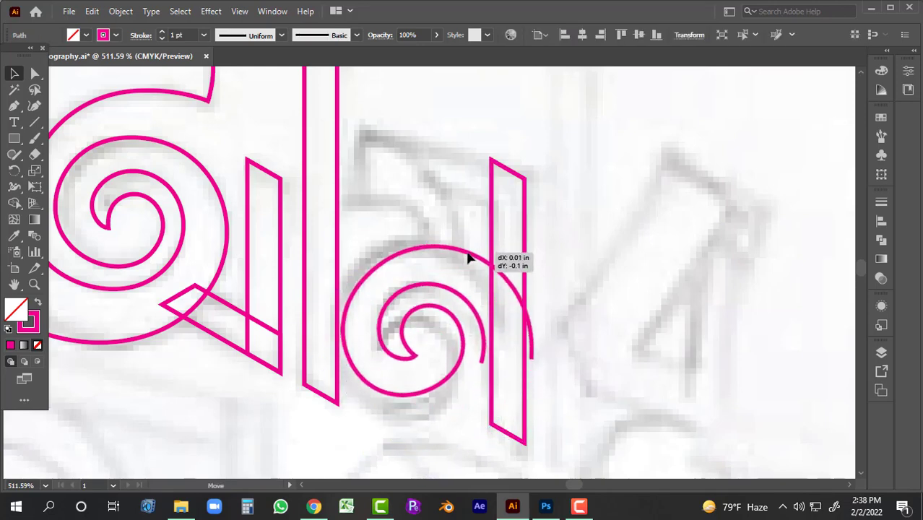
{"action": "key", "text": "ctrl+z"}
{"action": "mouse_move", "coordinate": [525, 346]}
{"action": "left_mouse_down"}
{"action": "mouse_move", "coordinate": [512, 328]}
{"action": "mouse_move", "coordinate": [513, 307]}
{"action": "mouse_move", "coordinate": [553, 361]}
{"action": "mouse_move", "coordinate": [546, 357]}
{"action": "left_mouse_up"}
{"action": "scroll", "coordinate": [478, 358], "scroll_direction": "down", "scroll_amount": 3}
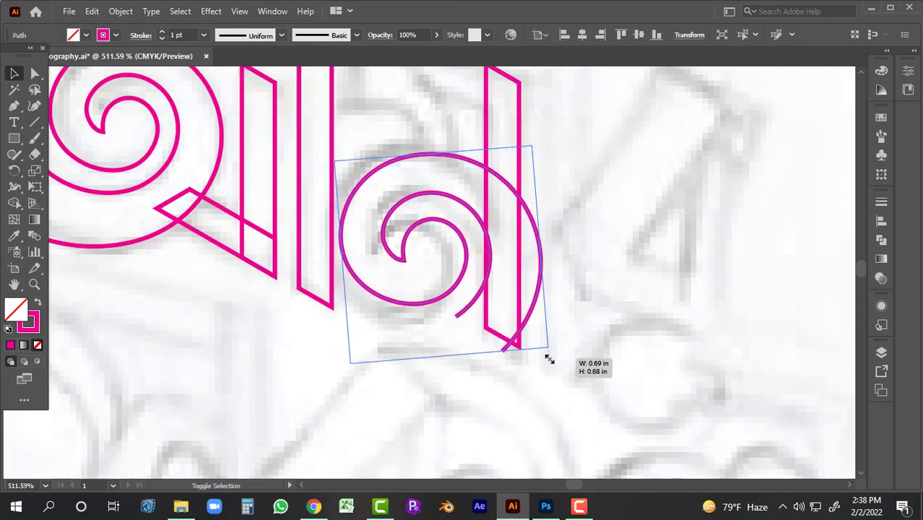
{"action": "scroll", "coordinate": [604, 266], "scroll_direction": "up", "scroll_amount": 2}
- Add an anchor on the spiral's outer arc and delete the arc's bottom segment
{"action": "key", "text": "a"}
{"action": "left_click", "coordinate": [574, 300]}
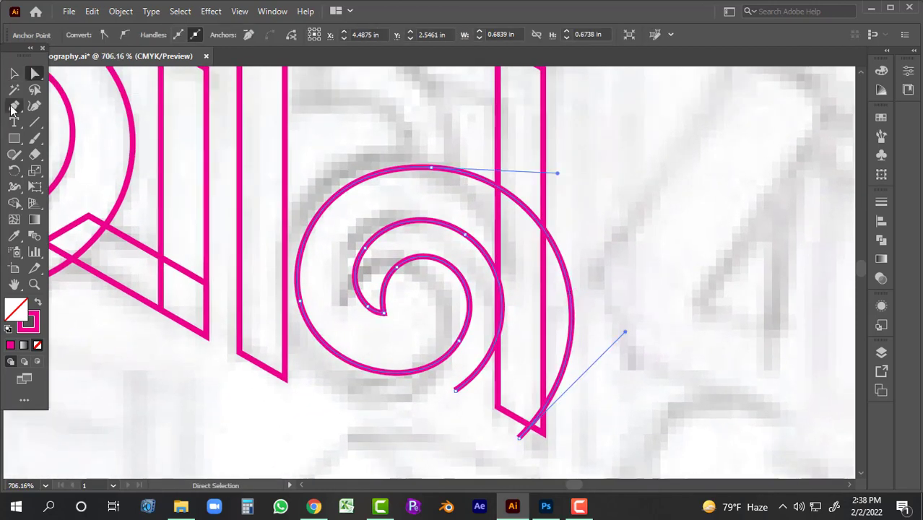
{"action": "left_click", "coordinate": [12, 108]}
{"action": "left_click", "coordinate": [519, 200]}
{"action": "key", "text": "a"}
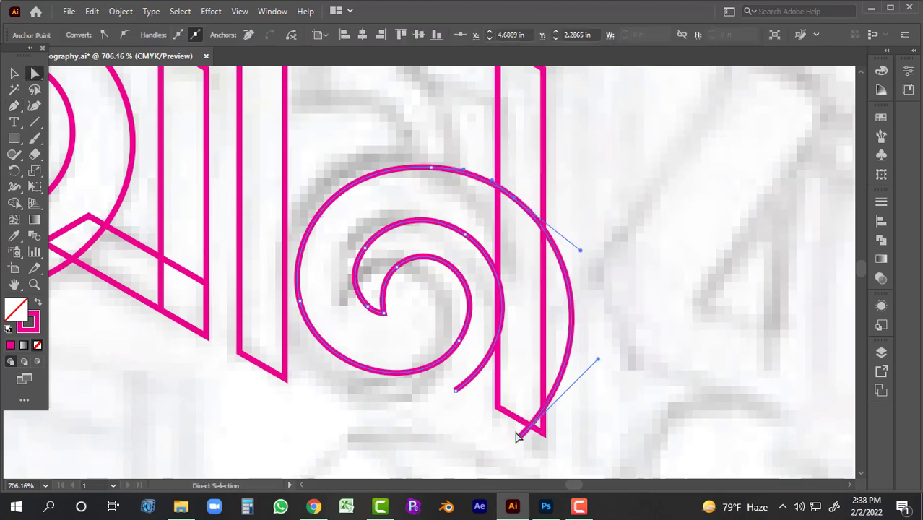
{"action": "key", "text": "Delete"}
{"action": "left_click", "coordinate": [14, 106]}
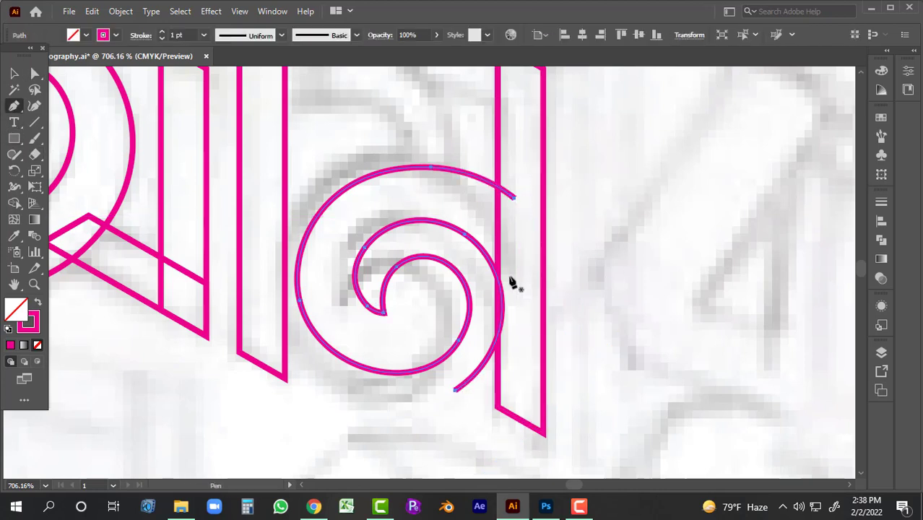
- Reshape the spiral's innermost curve and inner tip to follow the sketch
{"action": "key", "text": "a"}
{"action": "left_click", "coordinate": [602, 313]}
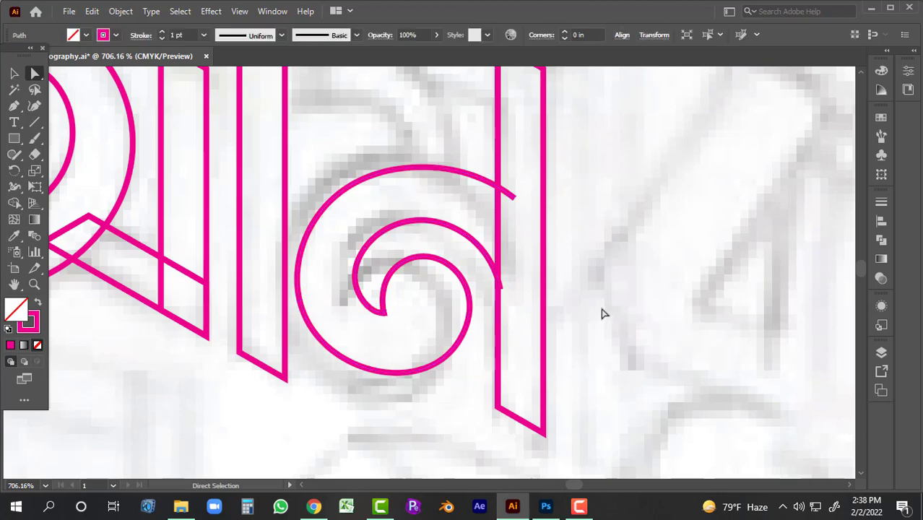
{"action": "mouse_move", "coordinate": [376, 257]}
{"action": "left_mouse_down"}
{"action": "mouse_move", "coordinate": [442, 291]}
{"action": "mouse_move", "coordinate": [392, 293]}
{"action": "mouse_move", "coordinate": [428, 303]}
{"action": "mouse_move", "coordinate": [428, 313]}
{"action": "left_mouse_up"}
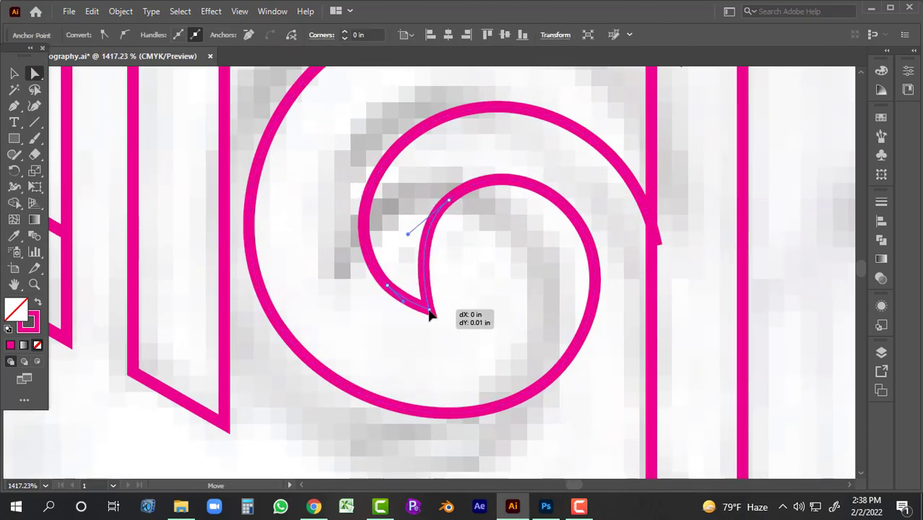
{"action": "left_click", "coordinate": [407, 308]}
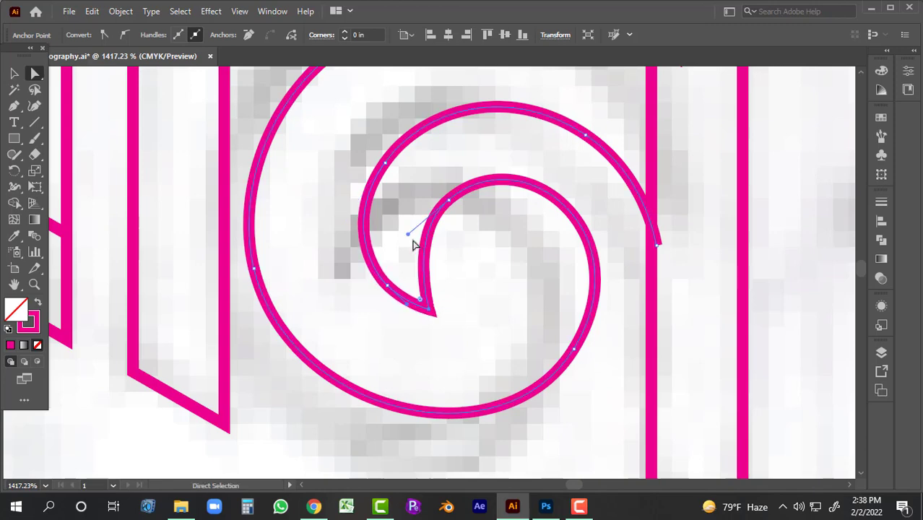
{"action": "left_click_drag", "start_coordinate": [412, 241], "coordinate": [388, 236]}
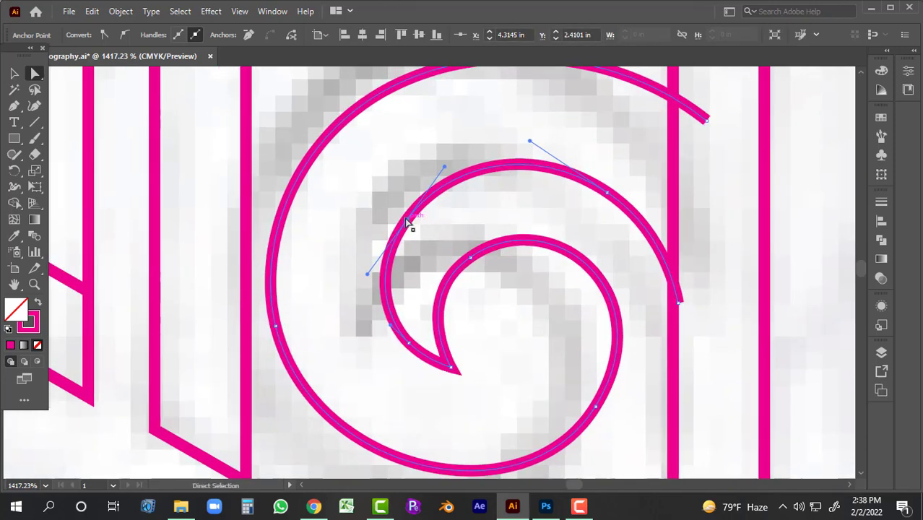
{"action": "left_click", "coordinate": [412, 218]}
{"action": "left_click_drag", "start_coordinate": [412, 218], "coordinate": [439, 173]}
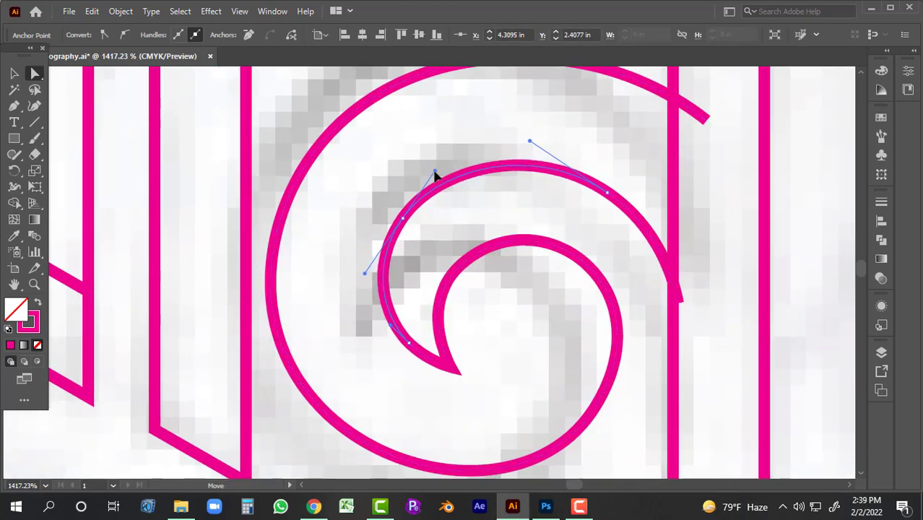
- Round the spiral's left side and move its outer end down
{"action": "key", "text": "ctrl+shift+a"}
{"action": "key", "text": "ctrl+minus"}
{"action": "key", "text": "ctrl+minus"}
{"action": "left_click_drag", "start_coordinate": [435, 260], "coordinate": [511, 330]}
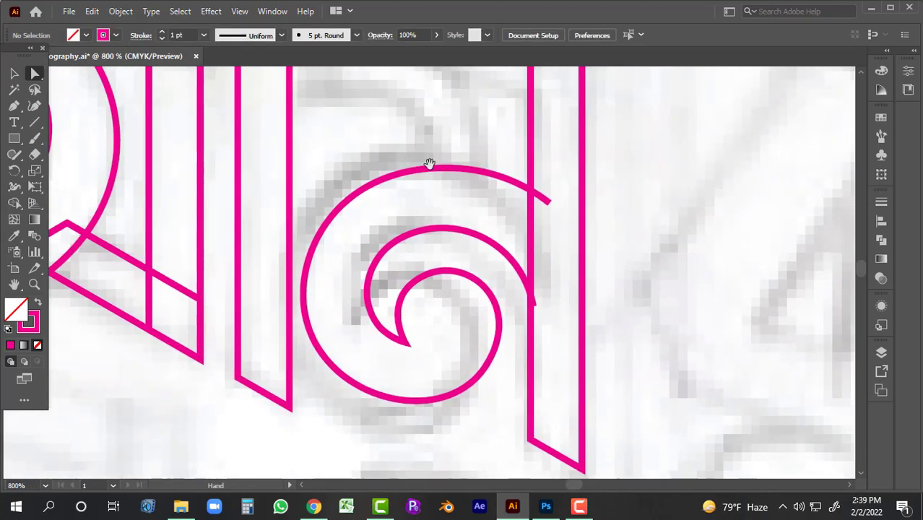
{"action": "left_click", "coordinate": [368, 199]}
{"action": "left_click", "coordinate": [305, 319]}
{"action": "left_click_drag", "start_coordinate": [305, 318], "coordinate": [305, 319]}
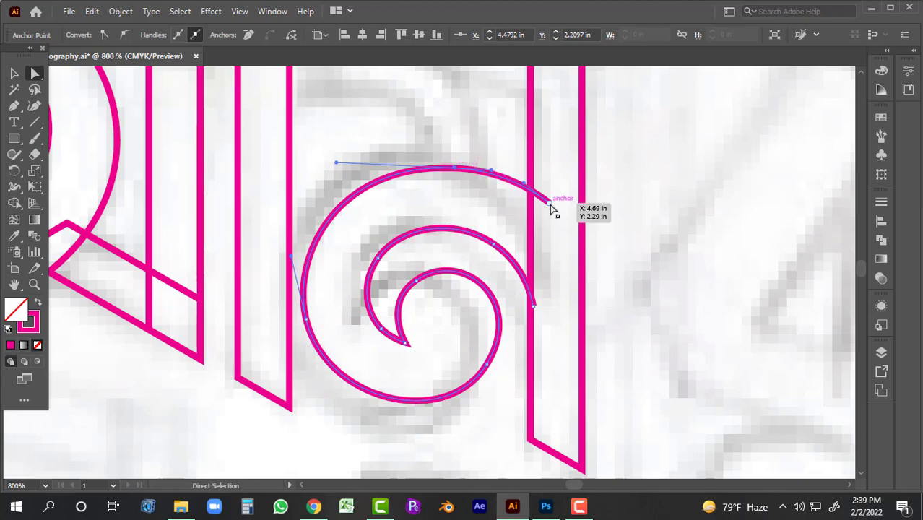
{"action": "mouse_move", "coordinate": [551, 203]}
{"action": "left_mouse_down"}
{"action": "mouse_move", "coordinate": [546, 221]}
{"action": "mouse_move", "coordinate": [556, 231]}
{"action": "left_mouse_up"}
- Rotate the whole spiral slightly to match the sketch's tilt
{"action": "left_click", "coordinate": [488, 270]}
{"action": "scroll", "coordinate": [478, 254], "scroll_direction": "down", "scroll_amount": 3}
{"action": "scroll", "coordinate": [498, 237], "scroll_direction": "up", "scroll_amount": 2}
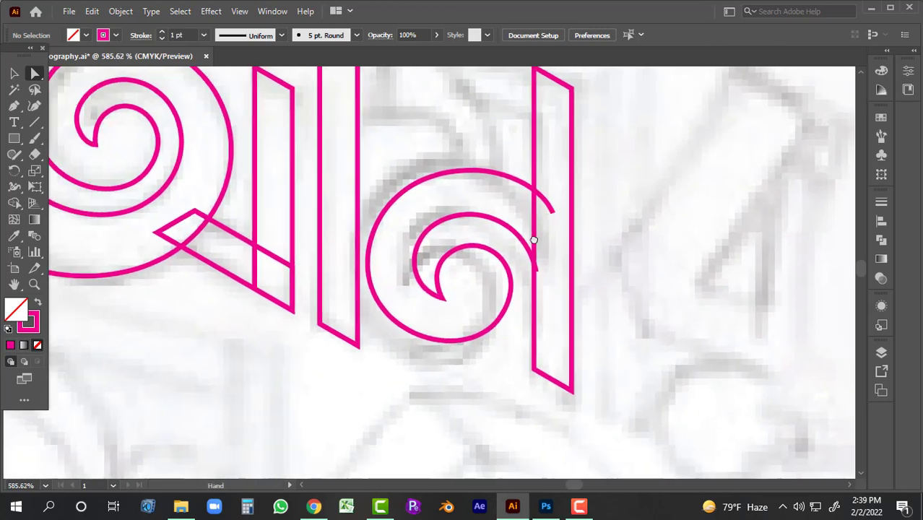
{"action": "left_click", "coordinate": [501, 194]}
{"action": "left_click_drag", "start_coordinate": [547, 173], "coordinate": [527, 220]}
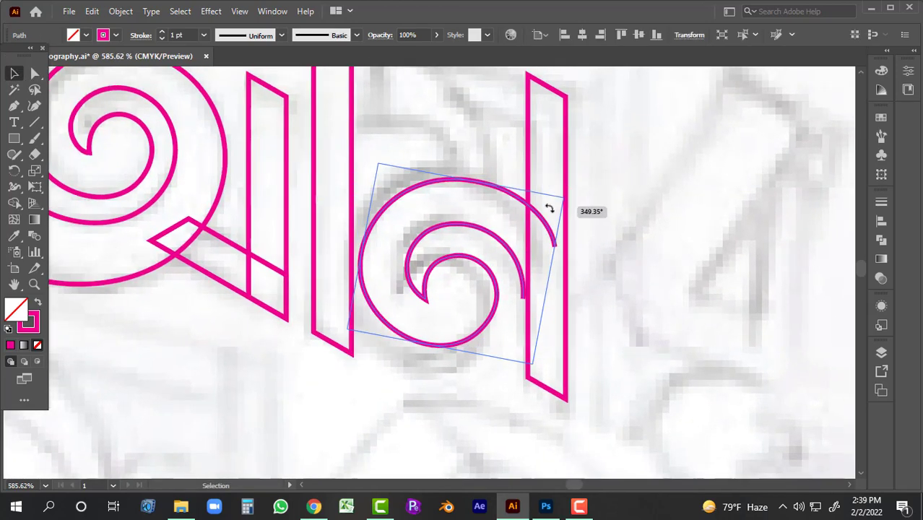
{"action": "scroll", "coordinate": [498, 257], "scroll_direction": "up", "scroll_amount": 2}
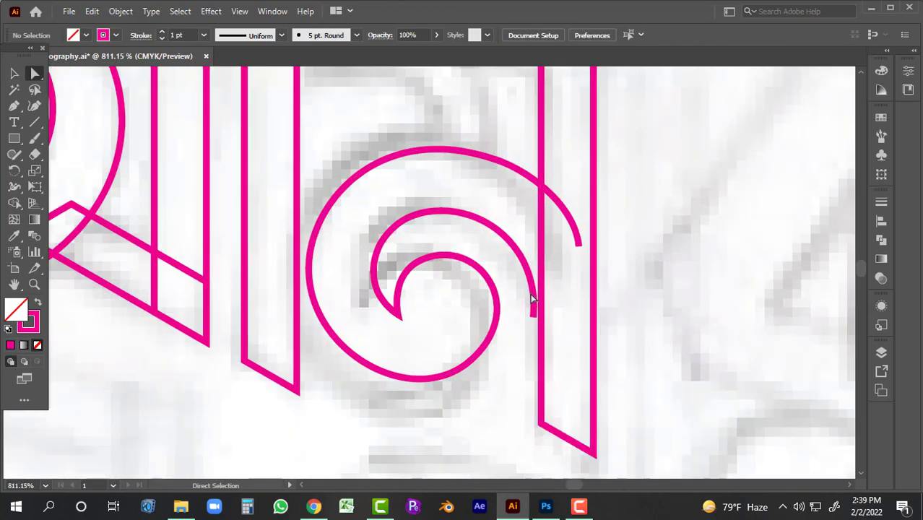
- Extend the spiral's tail and bulge its upper outer curve to fit the sketch
{"action": "key", "text": "a"}
{"action": "mouse_move", "coordinate": [530, 296]}
{"action": "left_mouse_down"}
{"action": "mouse_move", "coordinate": [541, 338]}
{"action": "mouse_move", "coordinate": [546, 304]}
{"action": "left_mouse_up"}
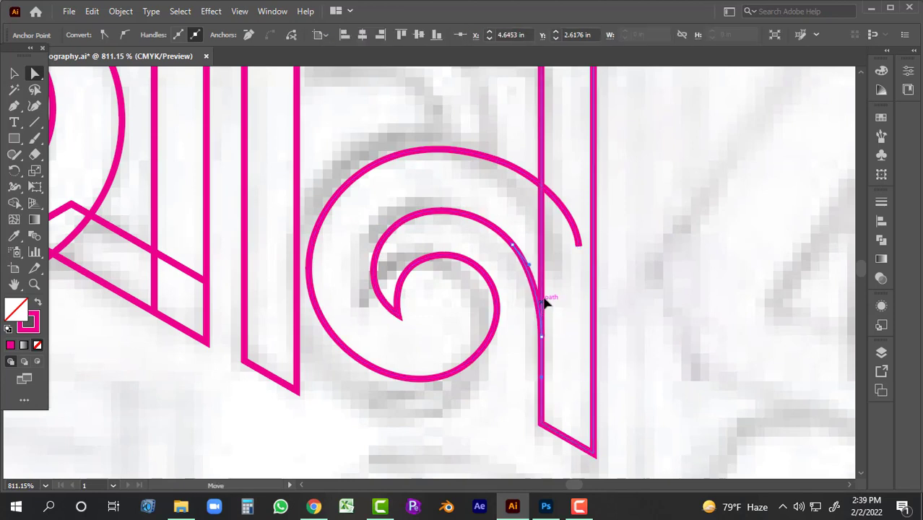
{"action": "left_click_drag", "start_coordinate": [532, 265], "coordinate": [535, 271]}
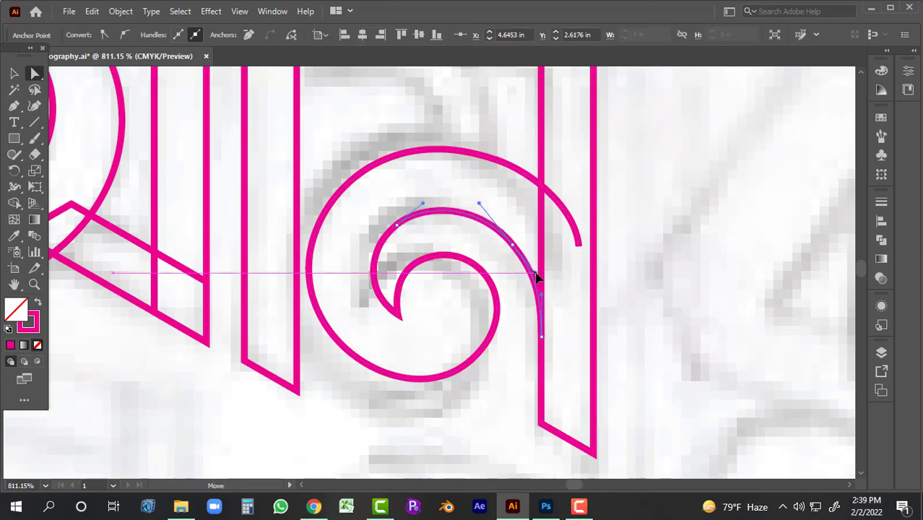
{"action": "left_click_drag", "start_coordinate": [577, 251], "coordinate": [567, 255]}
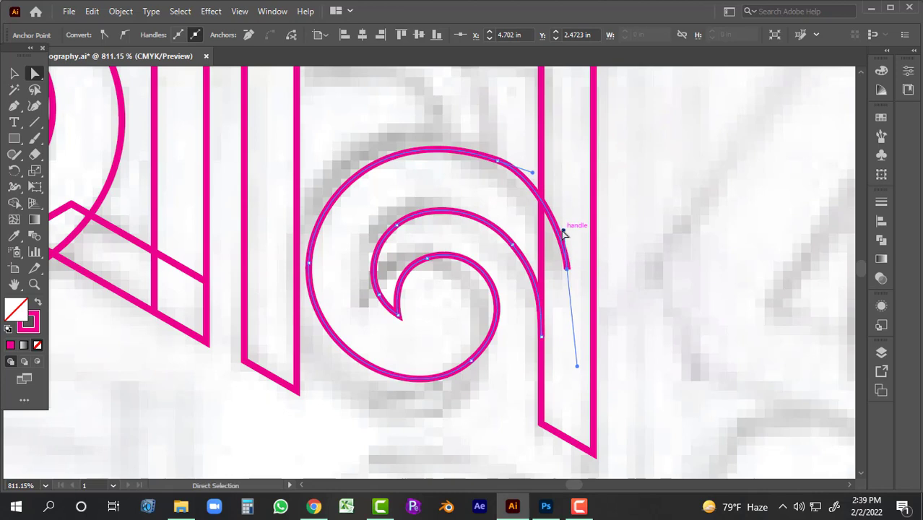
{"action": "mouse_move", "coordinate": [501, 159]}
{"action": "left_mouse_down"}
{"action": "mouse_move", "coordinate": [538, 184]}
{"action": "mouse_move", "coordinate": [525, 171]}
{"action": "left_mouse_up"}
{"action": "left_click_drag", "start_coordinate": [363, 120], "coordinate": [370, 123]}
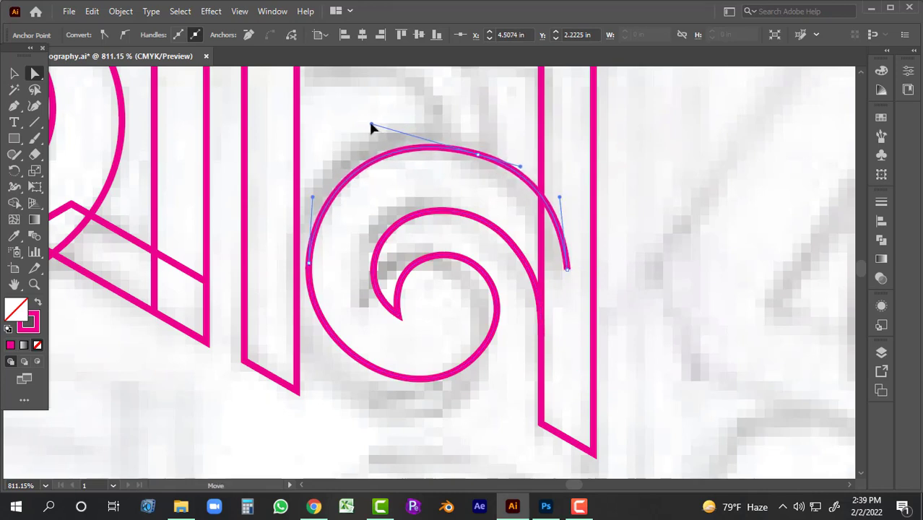
{"action": "left_click_drag", "start_coordinate": [312, 196], "coordinate": [309, 182]}
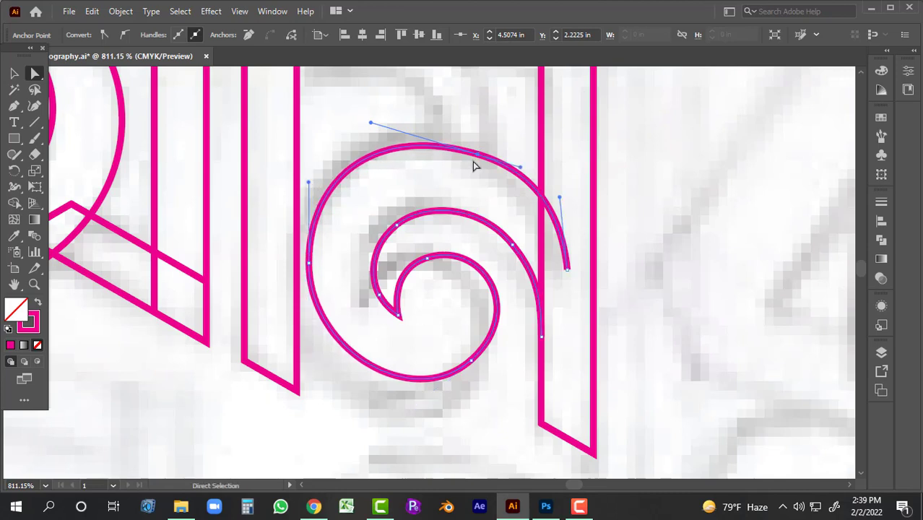
{"action": "left_click_drag", "start_coordinate": [473, 164], "coordinate": [488, 152]}
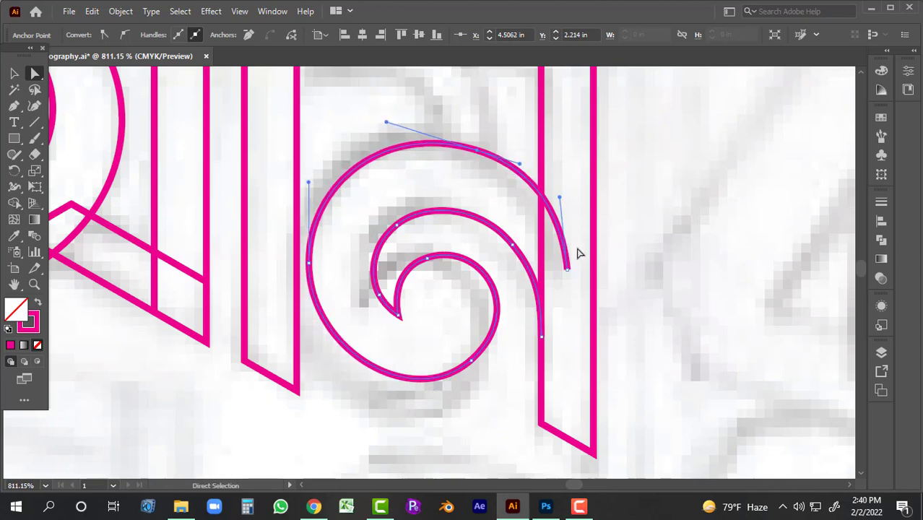
- Connect the spiral's two open ends into one closed shape with the Pen tool
{"action": "key", "text": "p"}
{"action": "key", "text": "ctrl+shift+a"}
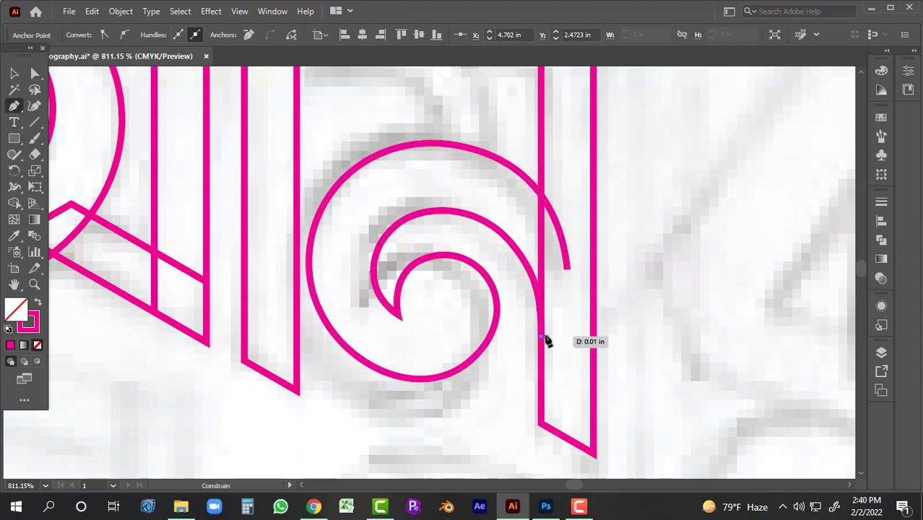
{"action": "left_click", "coordinate": [542, 338]}
{"action": "left_click", "coordinate": [567, 269]}
{"action": "key", "text": "v"}
{"action": "left_click", "coordinate": [618, 205]}
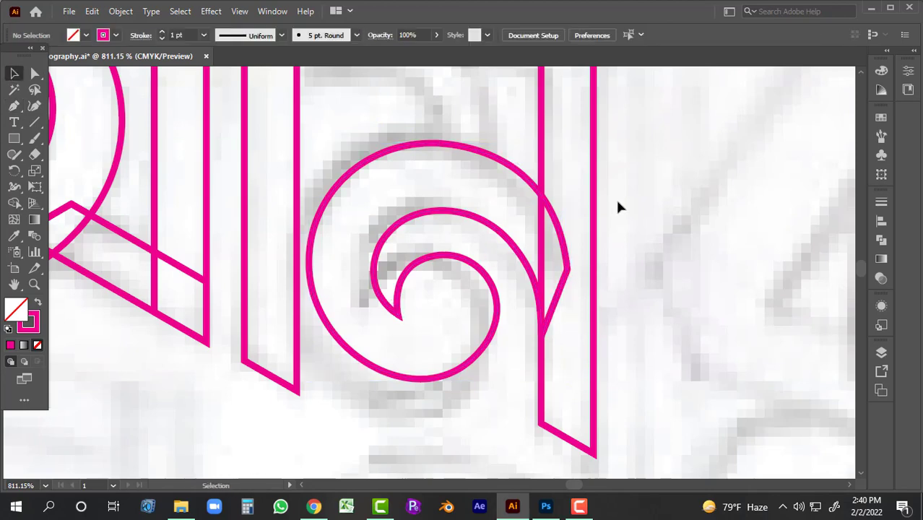
{"action": "left_click", "coordinate": [468, 239], "text": "ctrl+alt"}
{"action": "left_click_drag", "start_coordinate": [468, 239], "coordinate": [522, 260]}
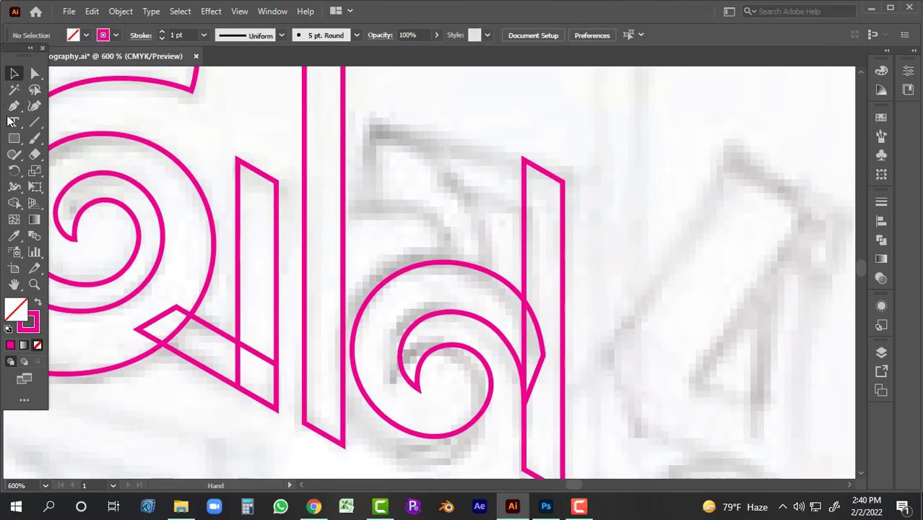
- Trace the flag outline from the bar's top-right corner, curving down to the spiral, and close it
{"action": "key", "text": "p"}
{"action": "left_click", "coordinate": [563, 181]}
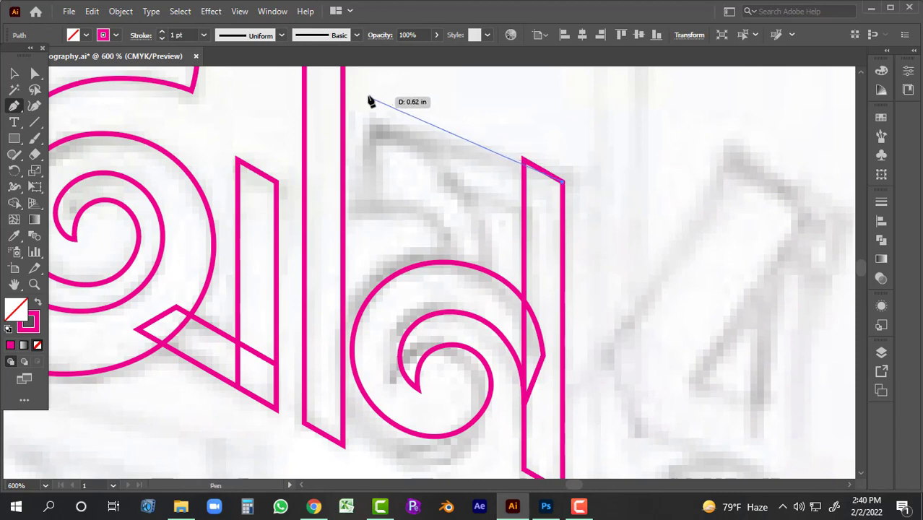
{"action": "left_click", "coordinate": [365, 114]}
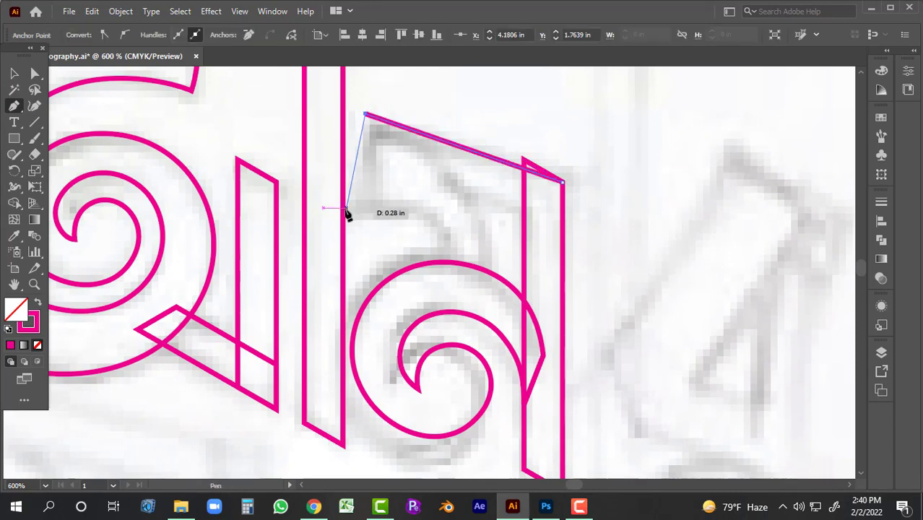
{"action": "left_click", "coordinate": [344, 209]}
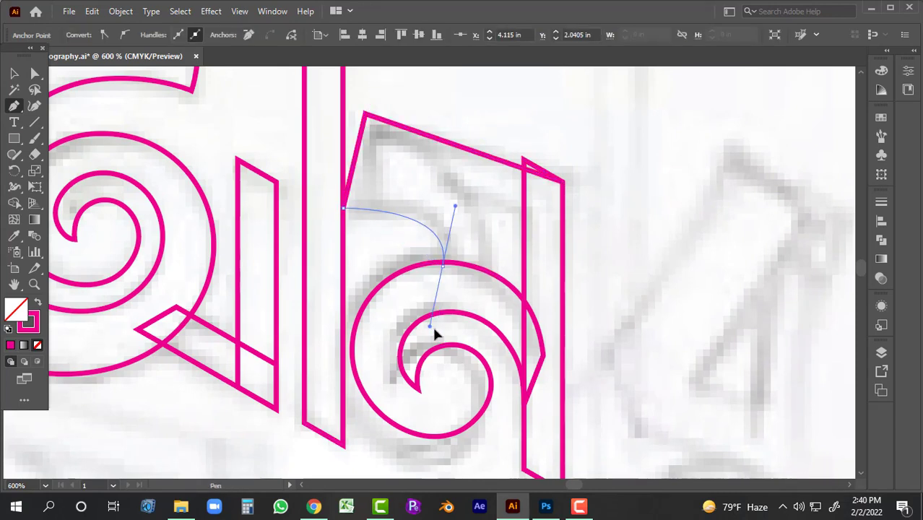
{"action": "left_click_drag", "start_coordinate": [441, 342], "coordinate": [441, 338]}
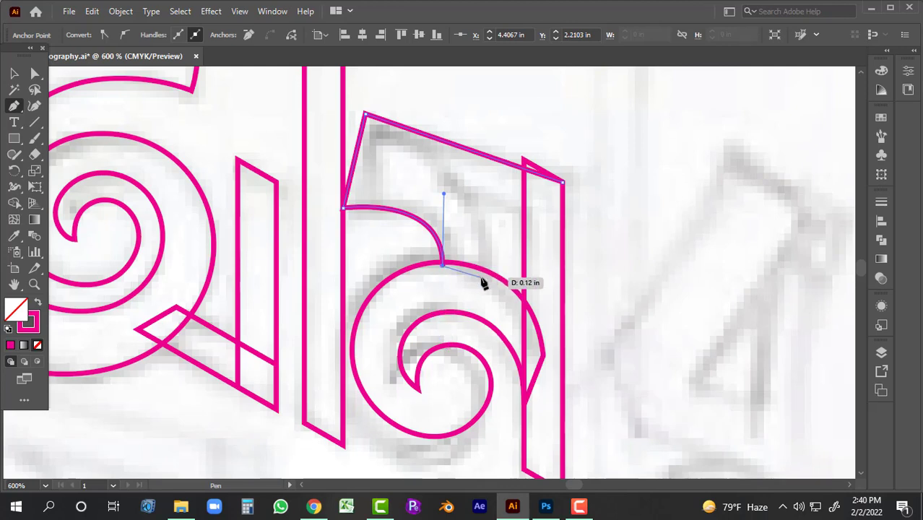
{"action": "left_click_drag", "start_coordinate": [481, 277], "coordinate": [435, 197]}
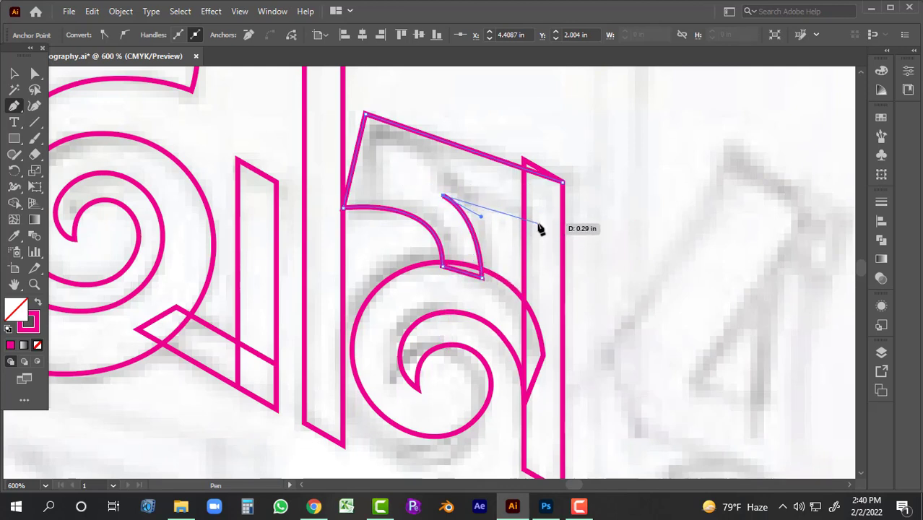
{"action": "left_click", "coordinate": [543, 208]}
{"action": "left_click", "coordinate": [563, 182]}
- Adjust a corner anchor of the new flag shape
{"action": "key", "text": "a"}
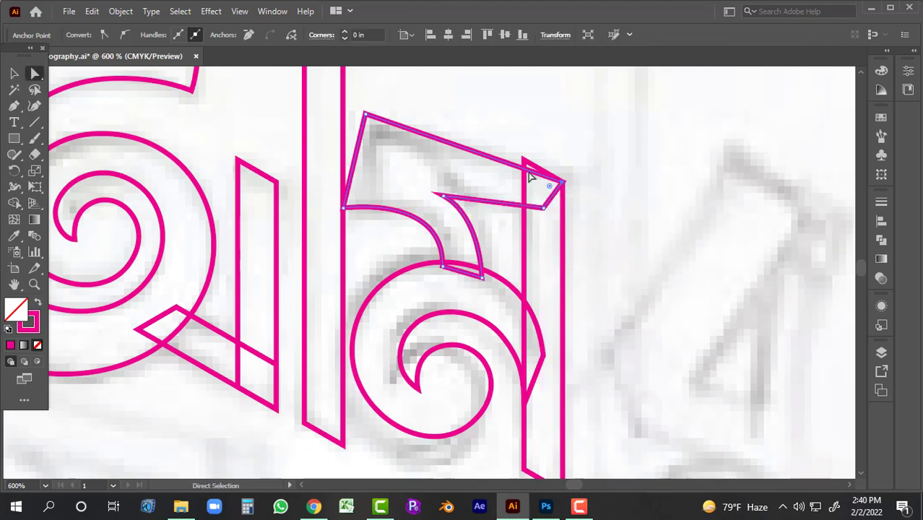
{"action": "left_click_drag", "start_coordinate": [530, 177], "coordinate": [526, 171]}
{"action": "left_click", "coordinate": [578, 187]}
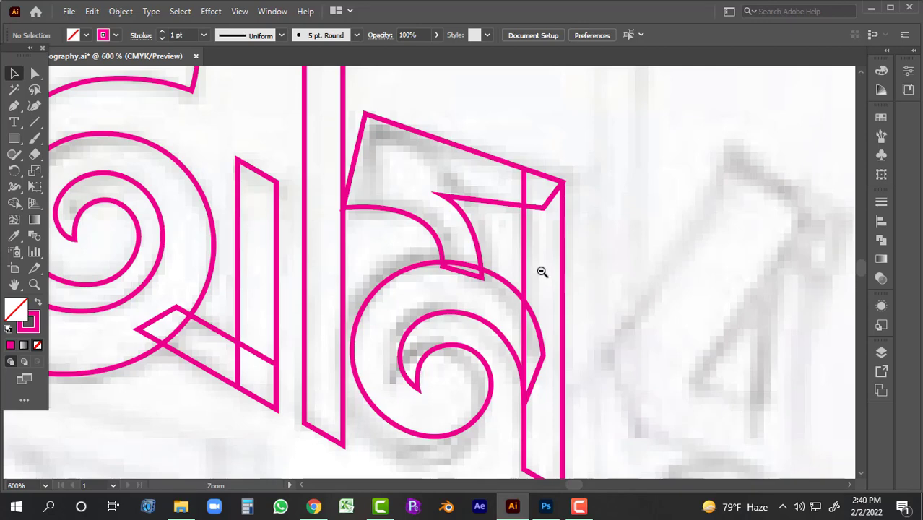
{"action": "mouse_move", "coordinate": [541, 272]}
{"action": "left_mouse_down"}
{"action": "mouse_move", "coordinate": [396, 264]}
{"action": "mouse_move", "coordinate": [609, 262]}
{"action": "left_mouse_up"}
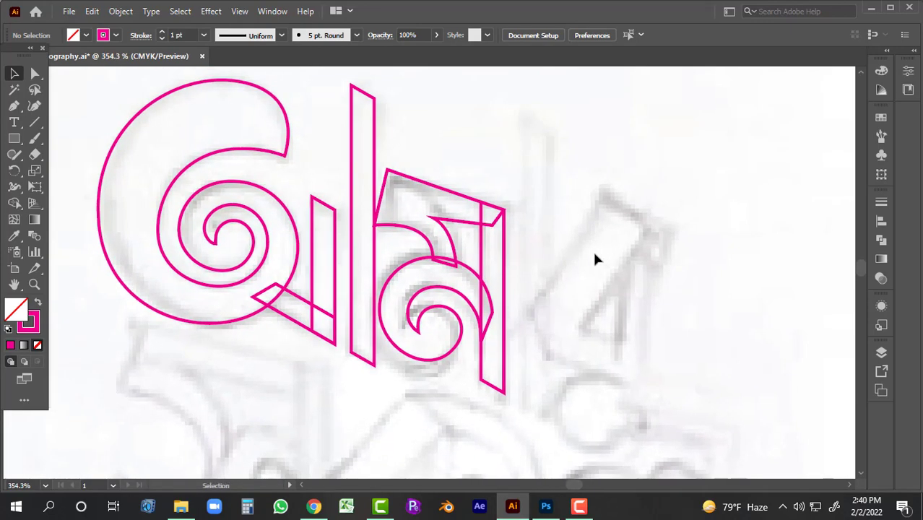
- Duplicate the tall vertical bar to the right and lengthen its bottom
{"action": "left_click_drag", "start_coordinate": [381, 139], "coordinate": [552, 140]}
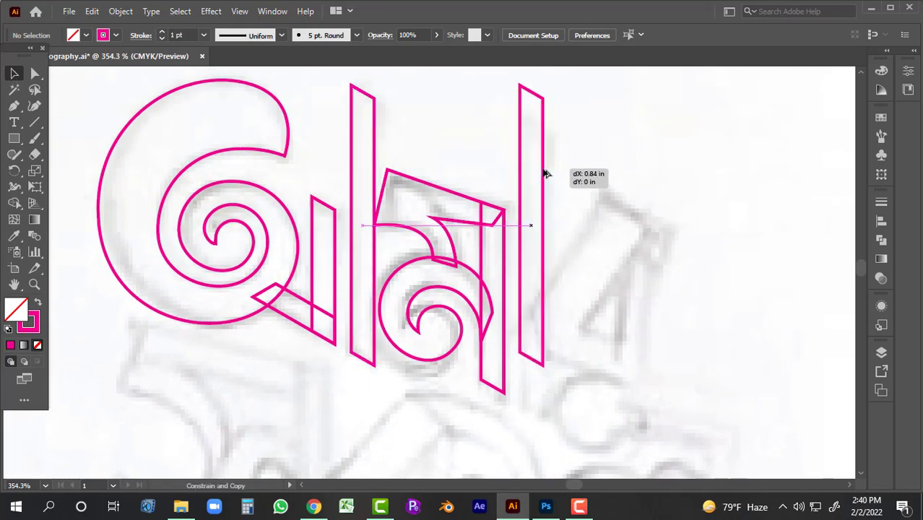
{"action": "left_click_drag", "start_coordinate": [588, 281], "coordinate": [612, 212]}
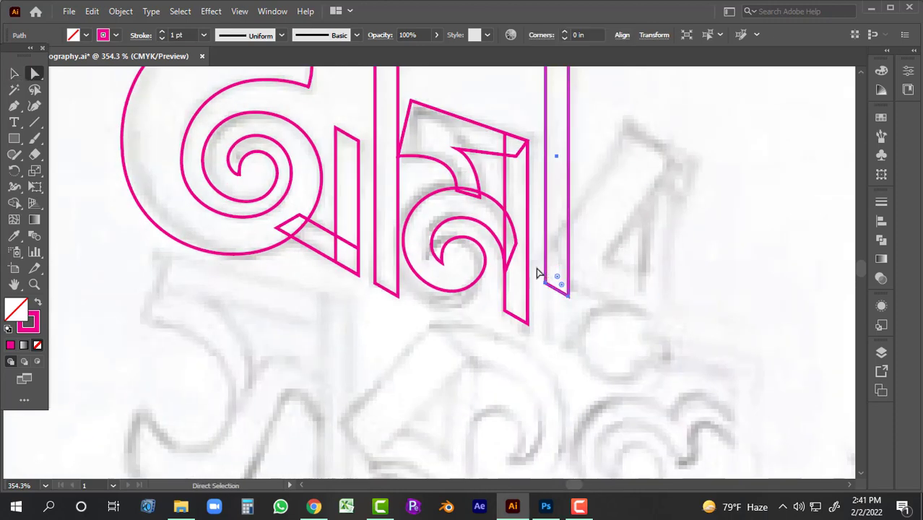
{"action": "left_click_drag", "start_coordinate": [568, 296], "coordinate": [568, 350]}
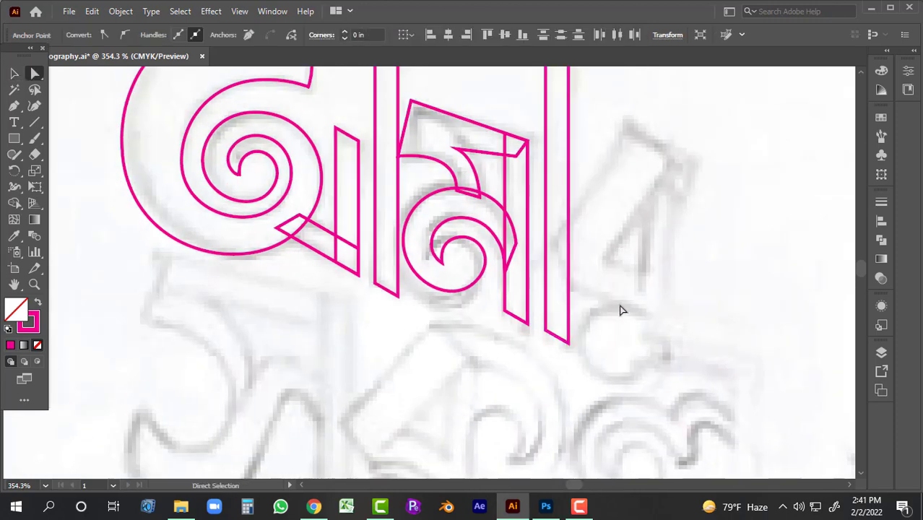
{"action": "key", "text": "ctrl+shift+a"}
{"action": "key", "text": "v"}
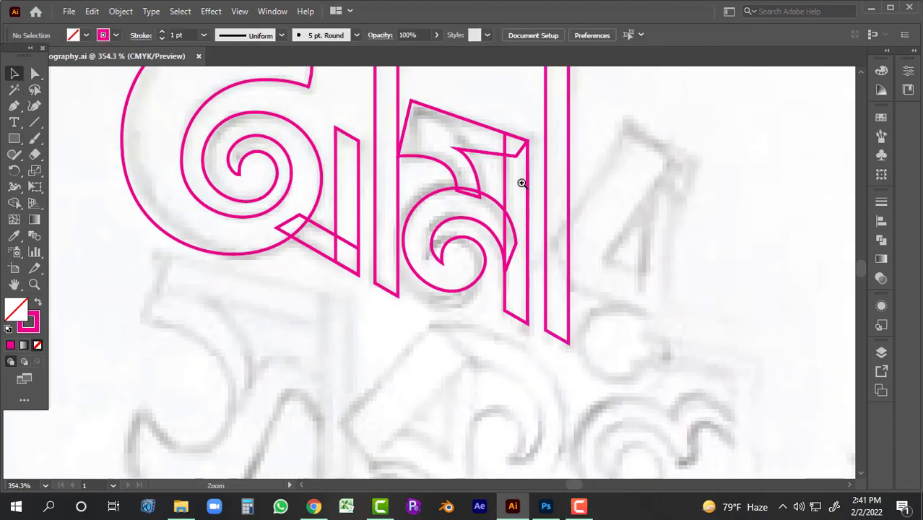
- Reposition the flag's left and top corners and curve its notch segment
{"action": "left_click", "coordinate": [522, 184]}
{"action": "left_click_drag", "start_coordinate": [417, 255], "coordinate": [433, 248]}
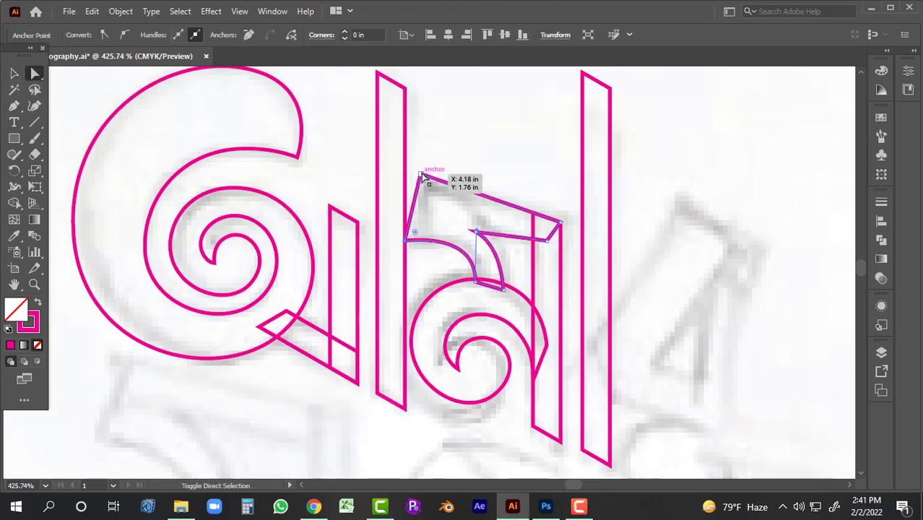
{"action": "left_click_drag", "start_coordinate": [420, 174], "coordinate": [433, 185]}
{"action": "scroll", "coordinate": [457, 251], "scroll_direction": "up", "scroll_amount": 1}
{"action": "scroll", "coordinate": [490, 221], "scroll_direction": "up", "scroll_amount": 1}
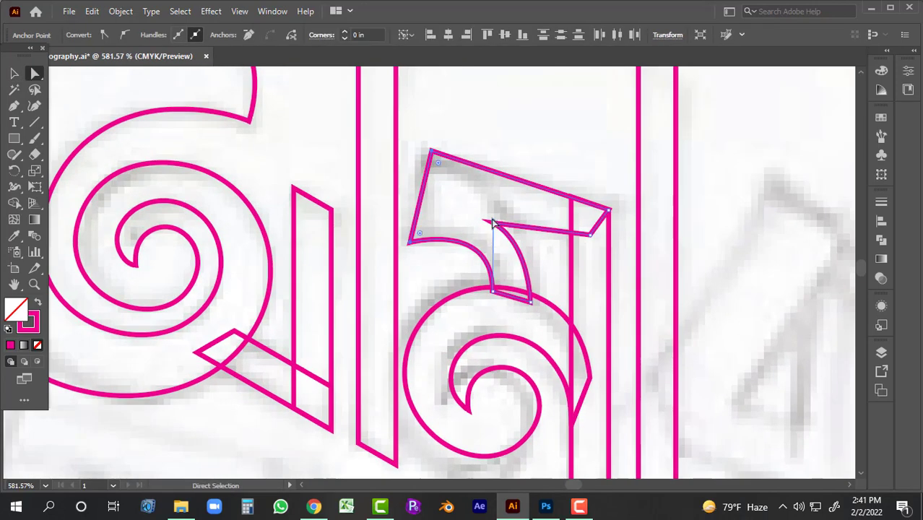
{"action": "left_click_drag", "start_coordinate": [490, 220], "coordinate": [521, 251]}
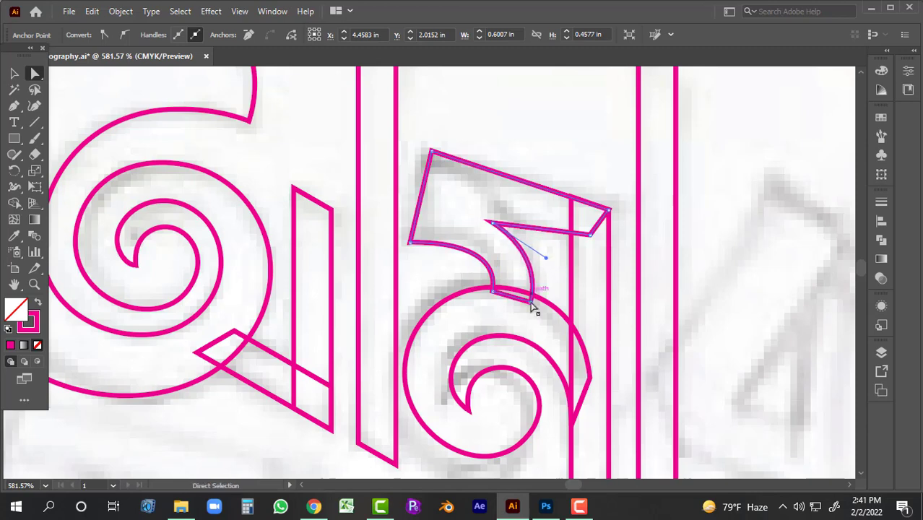
{"action": "left_click_drag", "start_coordinate": [532, 307], "coordinate": [501, 298]}
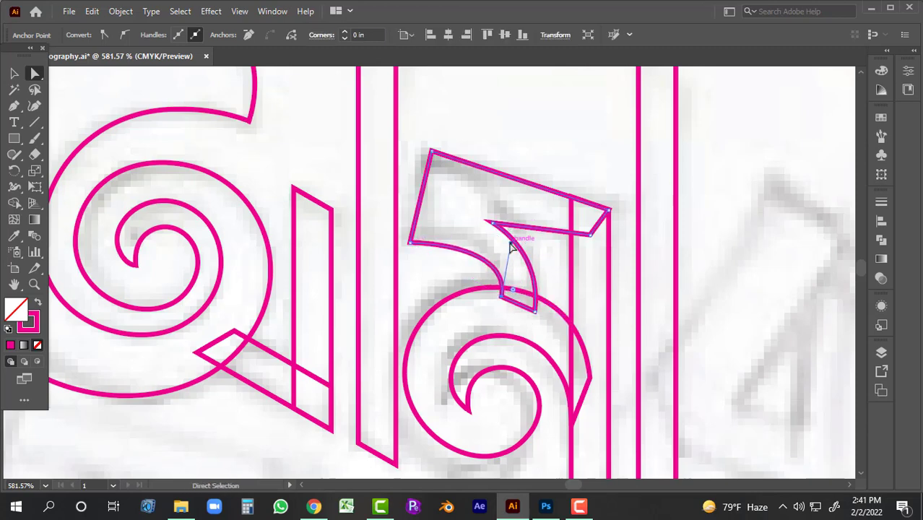
{"action": "left_click_drag", "start_coordinate": [510, 247], "coordinate": [502, 236]}
{"action": "left_click", "coordinate": [748, 288]}
- Fill the middle letter, big left letter and right bar solid magenta with no stroke
{"action": "key", "text": "ctrl+minus"}
{"action": "key", "text": "ctrl+minus"}
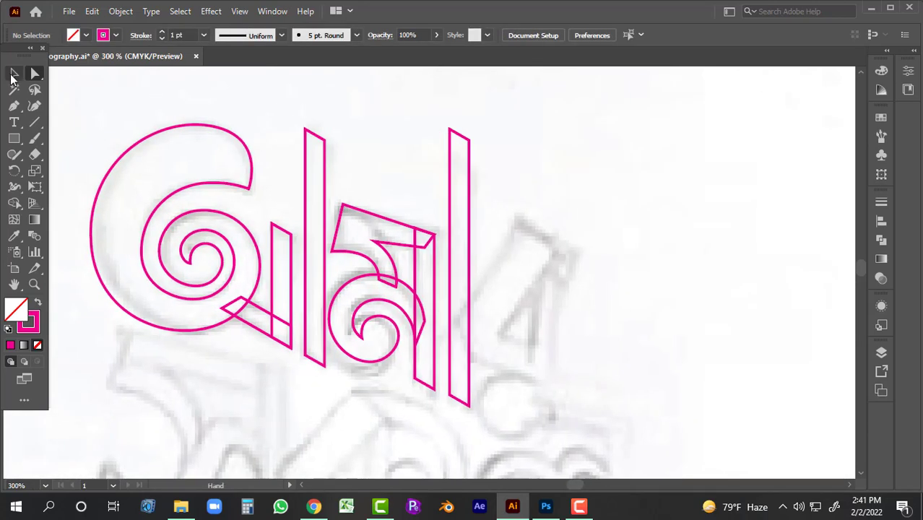
{"action": "left_click", "coordinate": [344, 207]}
{"action": "left_click", "coordinate": [39, 304]}
{"action": "left_click", "coordinate": [173, 137]}
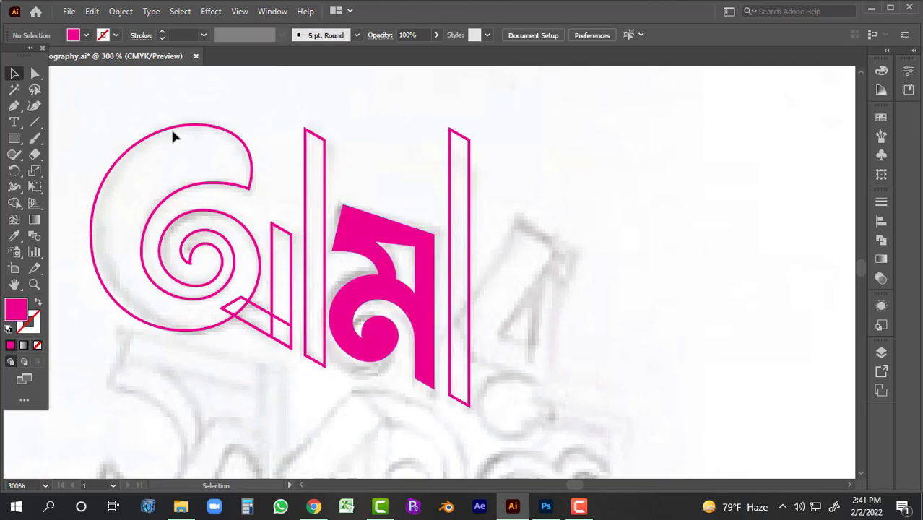
{"action": "left_click", "coordinate": [307, 322]}
{"action": "key", "text": "shift+x"}
{"action": "left_click", "coordinate": [492, 247]}
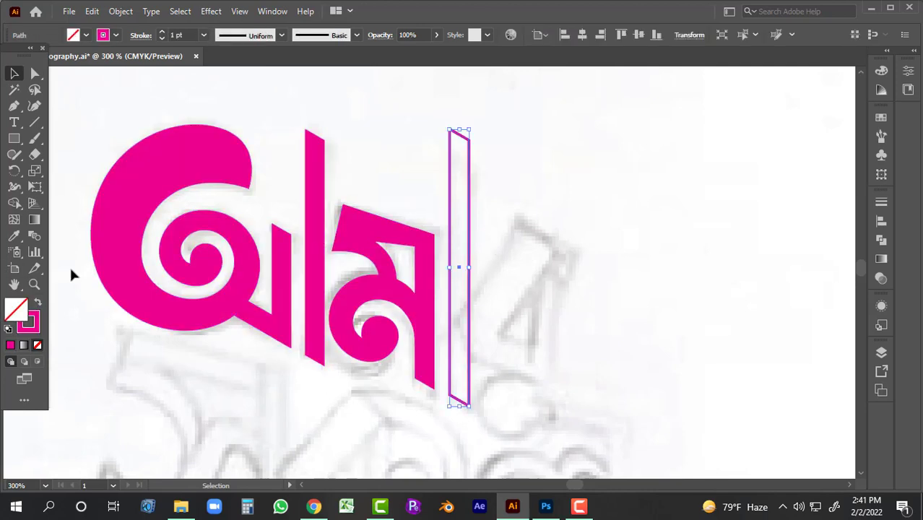
{"action": "left_click", "coordinate": [39, 304]}
{"action": "left_click", "coordinate": [569, 283]}
- Reshape the swirl's inner curve and the segment joining it to the stem
{"action": "key", "text": "z"}
{"action": "left_click_drag", "start_coordinate": [552, 260], "coordinate": [565, 282]}
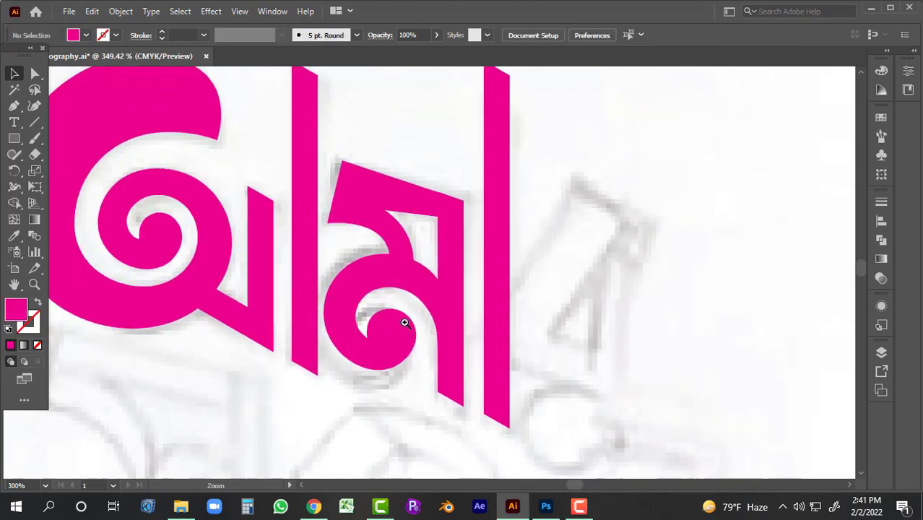
{"action": "key", "text": "a"}
{"action": "left_click", "coordinate": [597, 336]}
{"action": "scroll", "coordinate": [542, 320], "scroll_direction": "up", "scroll_amount": 5}
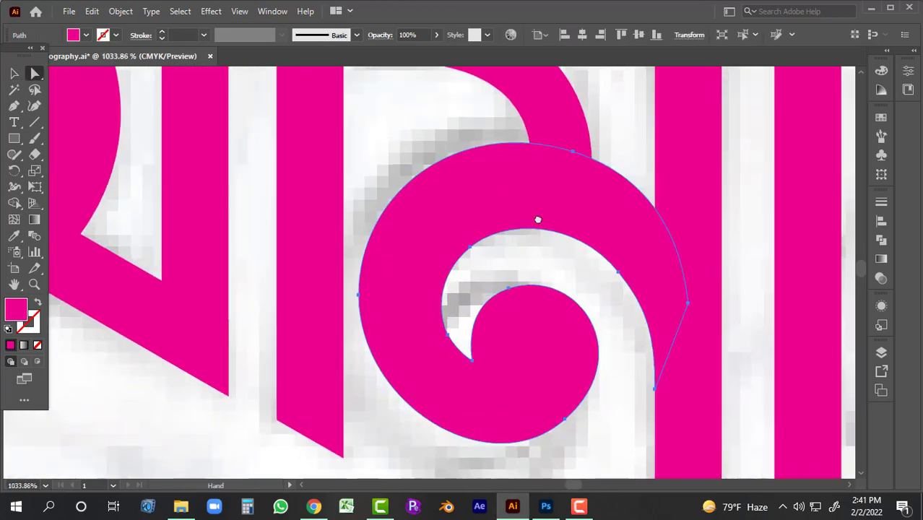
{"action": "left_click", "coordinate": [526, 200]}
{"action": "left_click_drag", "start_coordinate": [563, 318], "coordinate": [563, 337]}
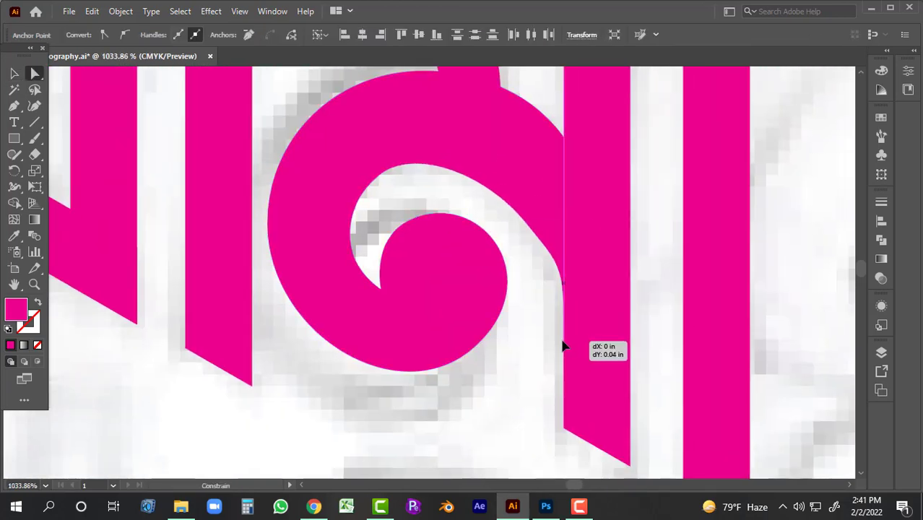
{"action": "left_click_drag", "start_coordinate": [412, 150], "coordinate": [447, 200]}
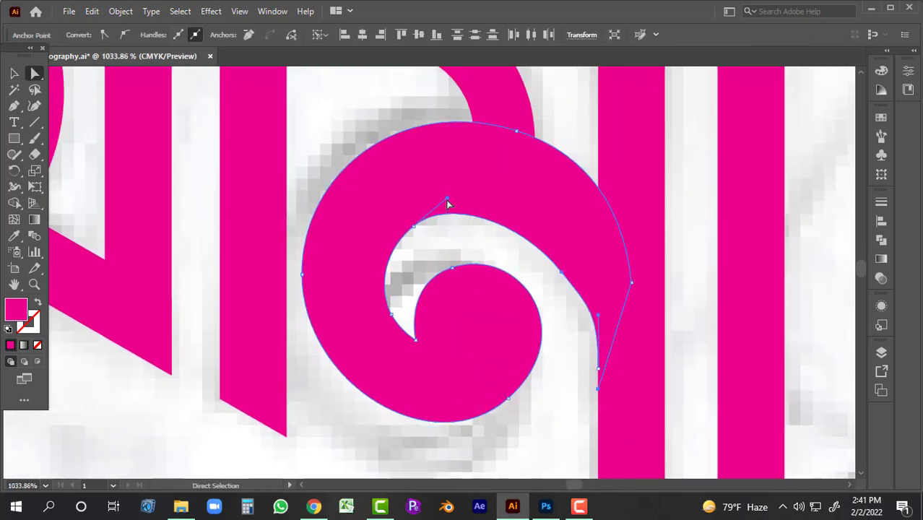
{"action": "left_click", "coordinate": [562, 274]}
{"action": "left_click_drag", "start_coordinate": [562, 275], "coordinate": [550, 257]}
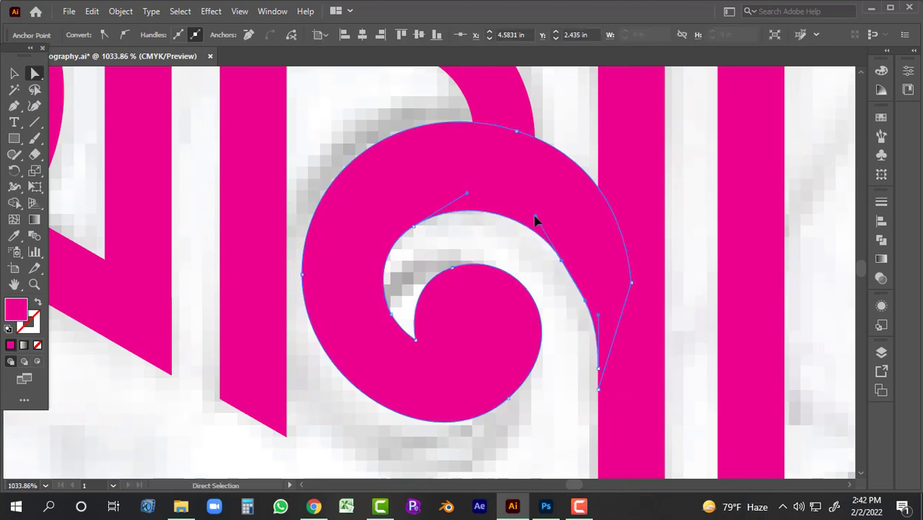
{"action": "mouse_move", "coordinate": [536, 219]}
{"action": "left_mouse_down"}
{"action": "mouse_move", "coordinate": [466, 192]}
{"action": "mouse_move", "coordinate": [535, 216]}
{"action": "left_mouse_up"}
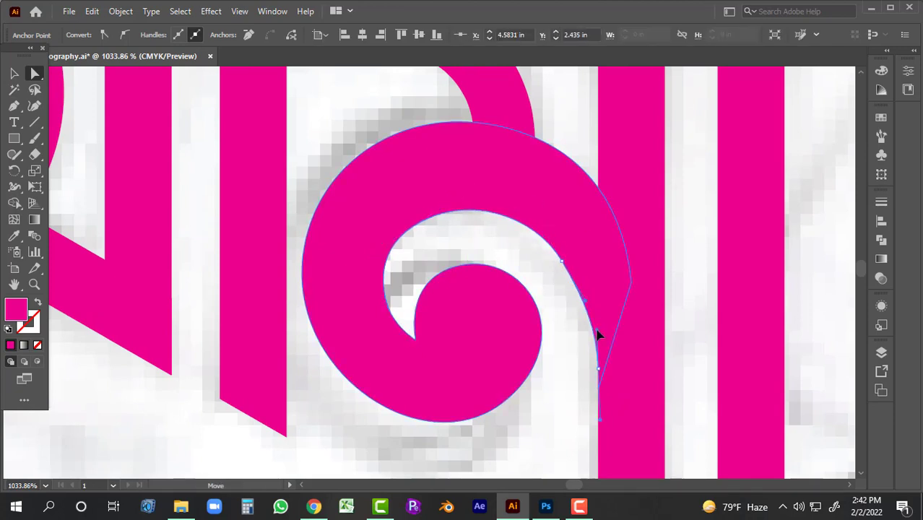
{"action": "left_click_drag", "start_coordinate": [597, 334], "coordinate": [594, 331]}
- Bend the inner-curve anchor and shift the right anchor so the curve flows smoothly
{"action": "left_click", "coordinate": [563, 305]}
{"action": "scroll", "coordinate": [527, 254], "scroll_direction": "down", "scroll_amount": 5}
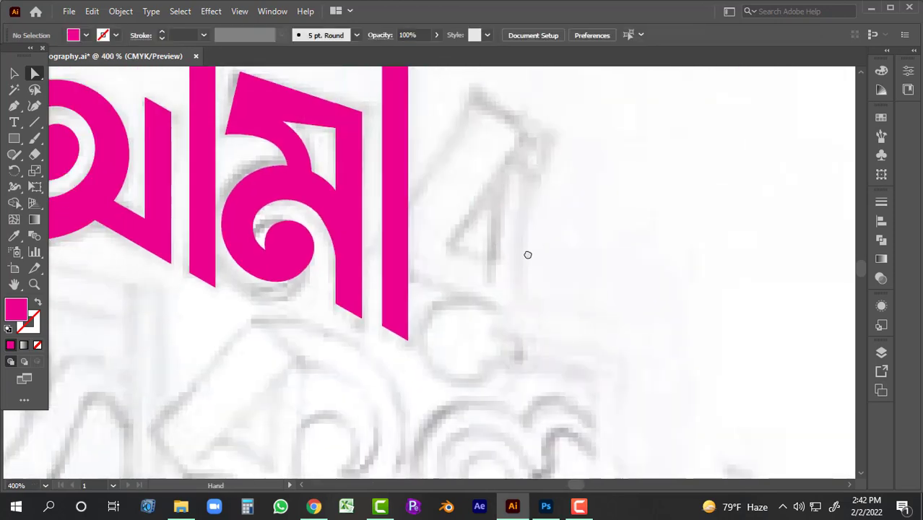
{"action": "scroll", "coordinate": [441, 246], "scroll_direction": "up", "scroll_amount": 3}
{"action": "scroll", "coordinate": [551, 274], "scroll_direction": "up", "scroll_amount": 2}
{"action": "mouse_move", "coordinate": [551, 275]}
{"action": "left_mouse_down"}
{"action": "mouse_move", "coordinate": [540, 303]}
{"action": "mouse_move", "coordinate": [554, 325]}
{"action": "left_mouse_up"}
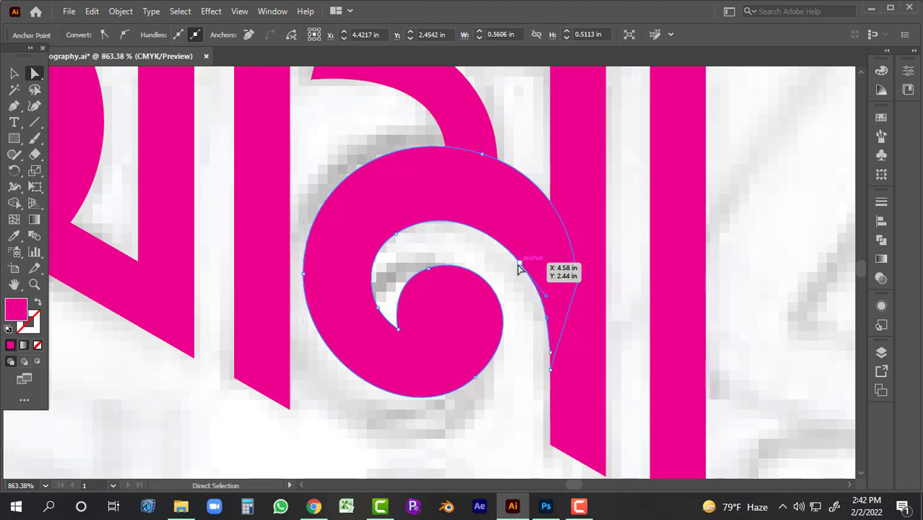
{"action": "left_click_drag", "start_coordinate": [519, 268], "coordinate": [515, 266]}
{"action": "left_click_drag", "start_coordinate": [448, 209], "coordinate": [442, 201]}
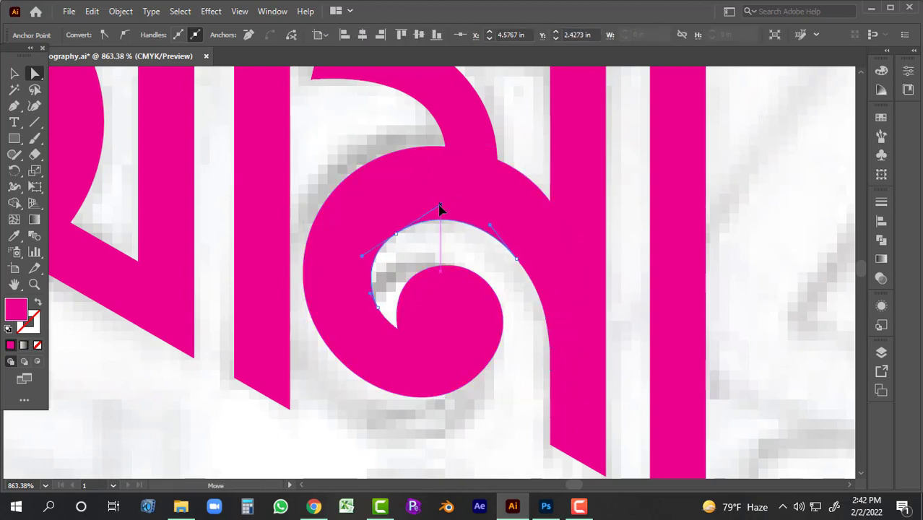
{"action": "key", "text": "ctrl+shift+a"}
{"action": "left_click_drag", "start_coordinate": [576, 282], "coordinate": [589, 283]}
{"action": "key", "text": "ctrl+shift+a"}
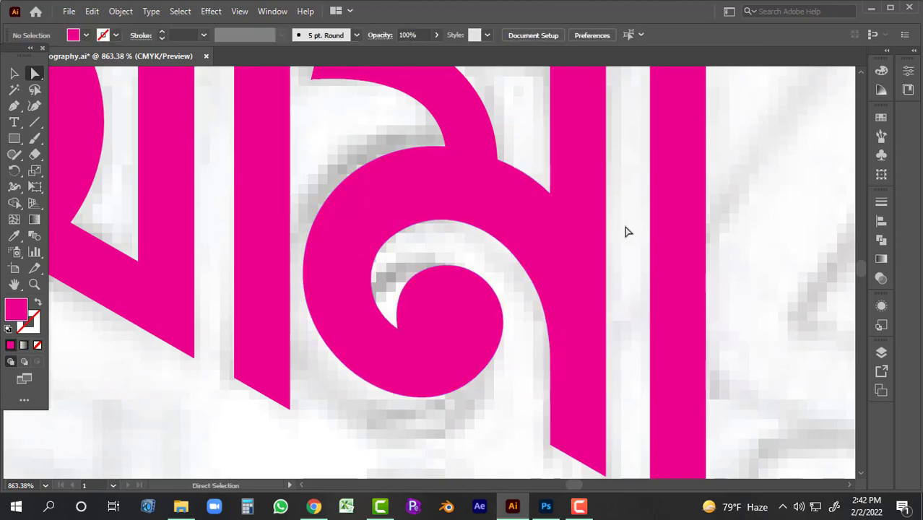
{"action": "left_click", "coordinate": [563, 300], "text": "alt"}
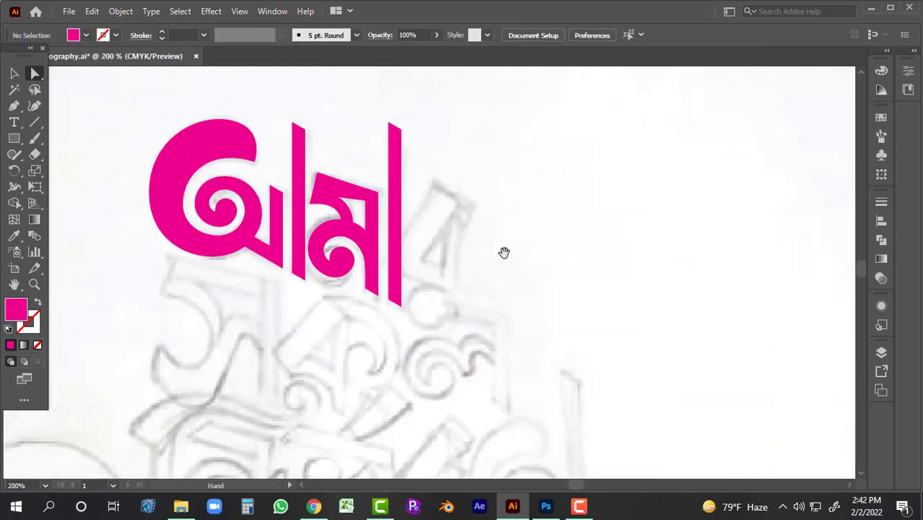
- Move the notch's corner anchor left and curve its inner segment in the middle letter
{"action": "left_click", "coordinate": [361, 223]}
{"action": "left_click", "coordinate": [315, 188]}
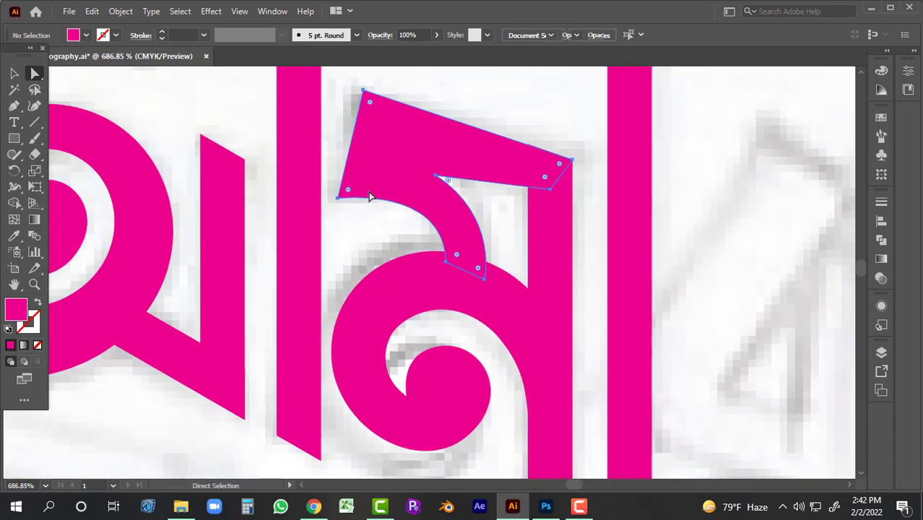
{"action": "left_click_drag", "start_coordinate": [370, 195], "coordinate": [334, 212]}
{"action": "left_click_drag", "start_coordinate": [445, 261], "coordinate": [442, 253]}
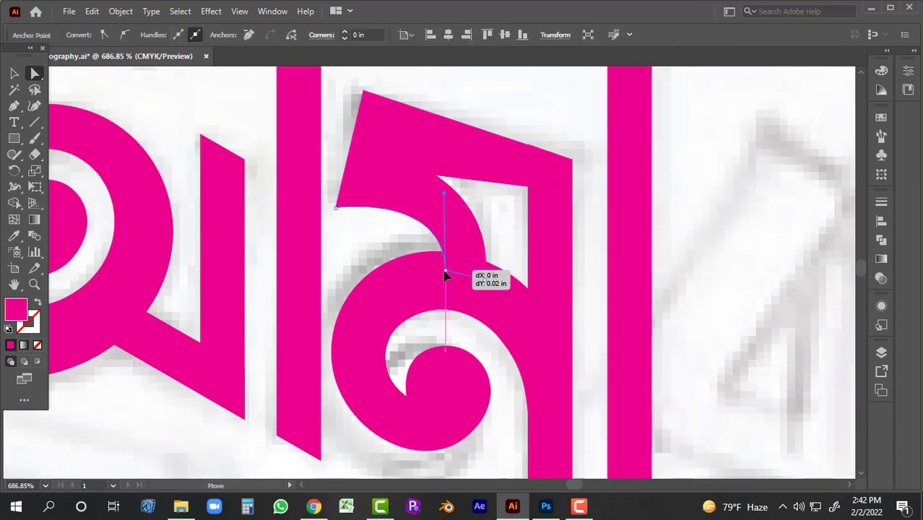
{"action": "key", "text": "ctrl+shift+a"}
{"action": "left_click", "coordinate": [433, 180]}
{"action": "left_click_drag", "start_coordinate": [439, 186], "coordinate": [504, 231]}
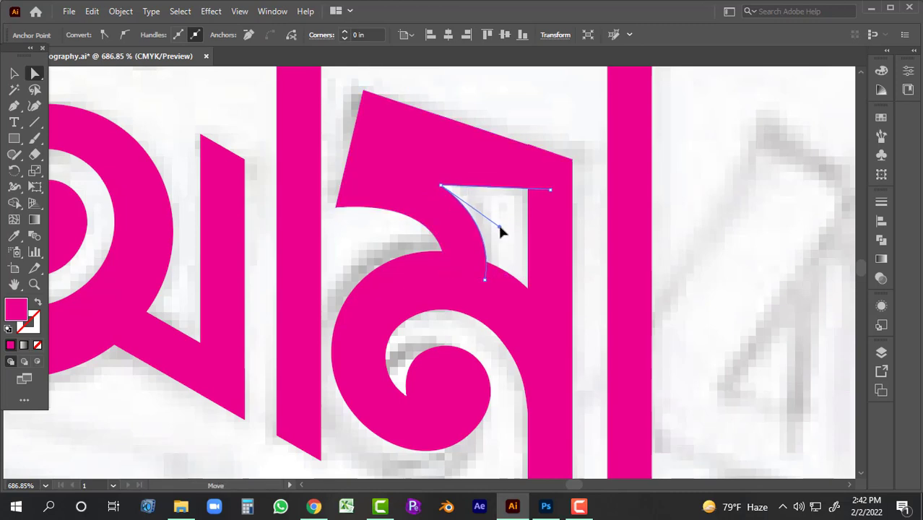
{"action": "left_click_drag", "start_coordinate": [484, 281], "coordinate": [494, 291]}
{"action": "key", "text": "ctrl+shift+a"}
- Adjust the big left letter's outer edge anchor, then view the sketch's next line
{"action": "key", "text": "ctrl+1"}
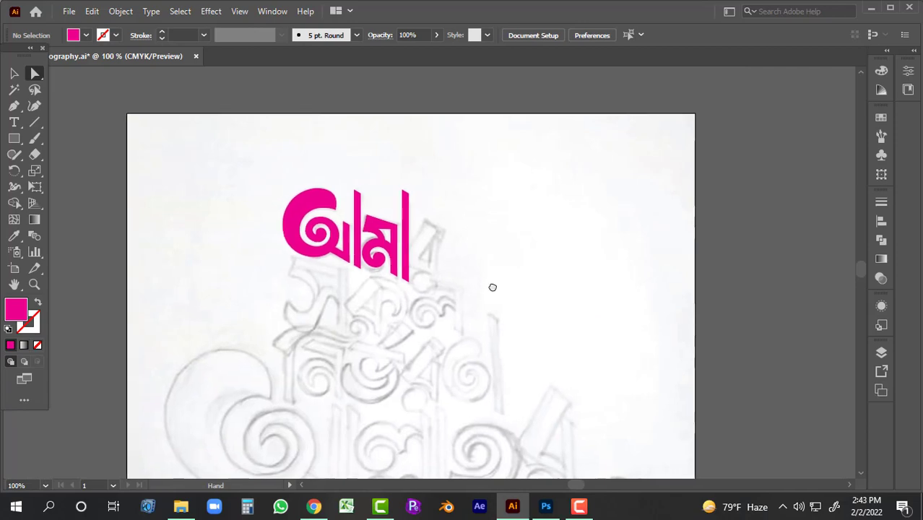
{"action": "left_click_drag", "start_coordinate": [331, 230], "coordinate": [404, 280]}
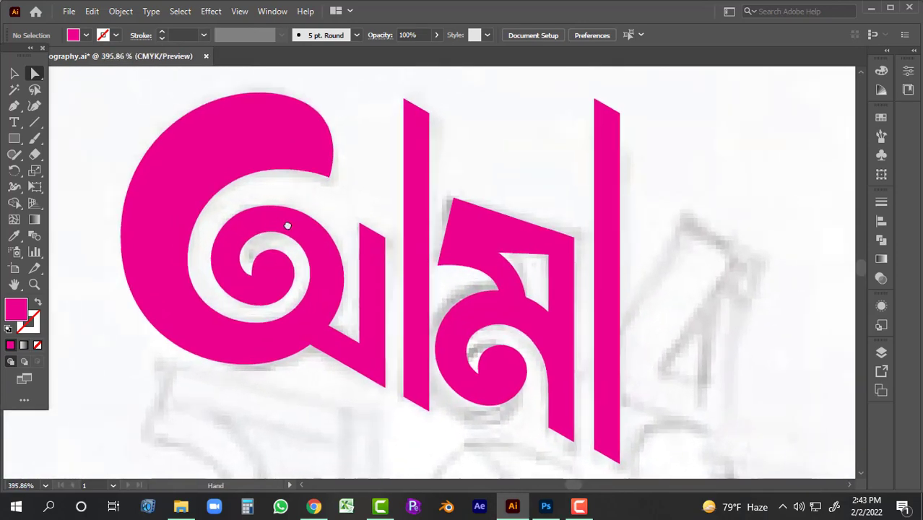
{"action": "key", "text": "a"}
{"action": "mouse_move", "coordinate": [131, 234]}
{"action": "left_mouse_down"}
{"action": "mouse_move", "coordinate": [165, 274]}
{"action": "mouse_move", "coordinate": [150, 253]}
{"action": "left_mouse_up"}
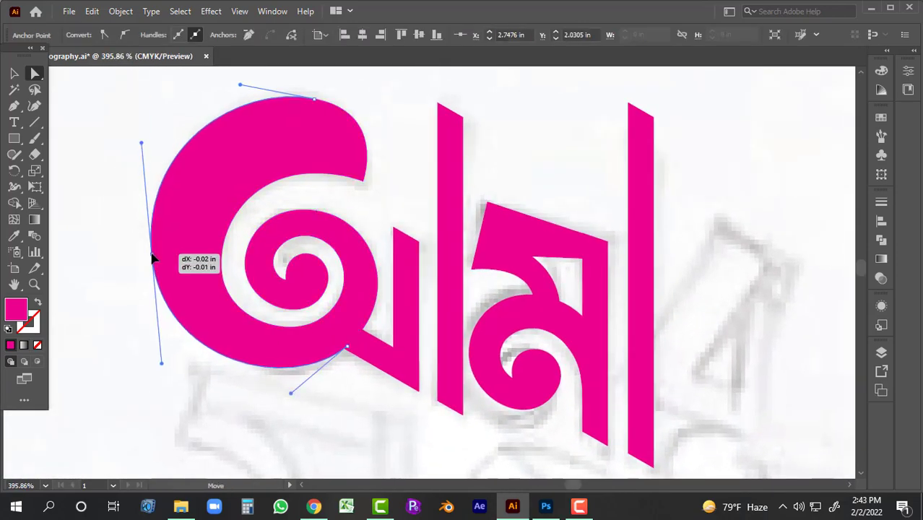
{"action": "left_click", "coordinate": [432, 254]}
{"action": "left_click_drag", "start_coordinate": [432, 254], "coordinate": [388, 211]}
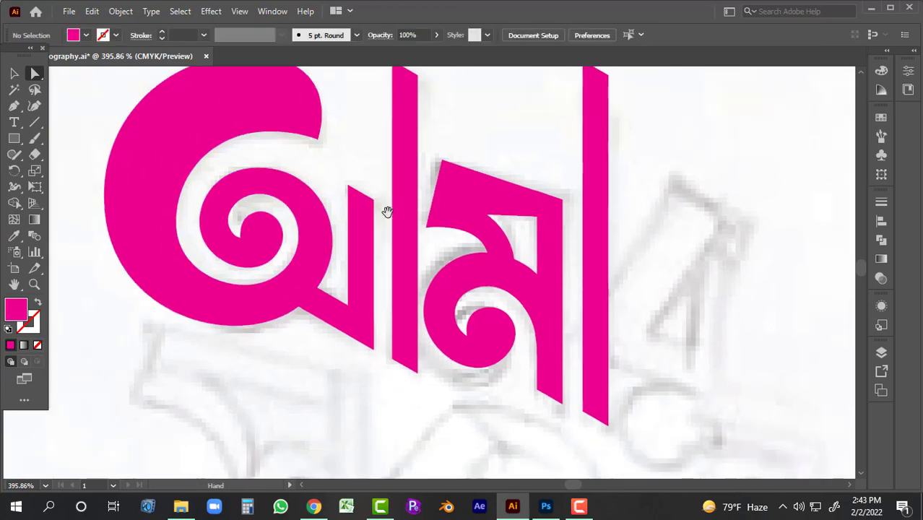
{"action": "left_click_drag", "start_coordinate": [527, 246], "coordinate": [408, 223]}
{"action": "left_click", "coordinate": [15, 75]}
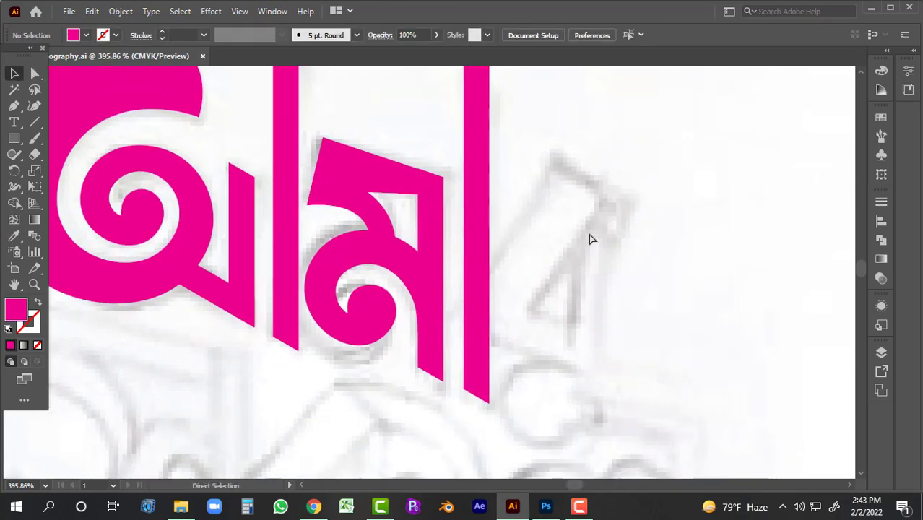
{"action": "mouse_move", "coordinate": [590, 239]}
{"action": "left_mouse_down"}
{"action": "mouse_move", "coordinate": [552, 303]}
{"action": "mouse_move", "coordinate": [458, 295]}
{"action": "mouse_move", "coordinate": [410, 267]}
{"action": "left_mouse_up"}
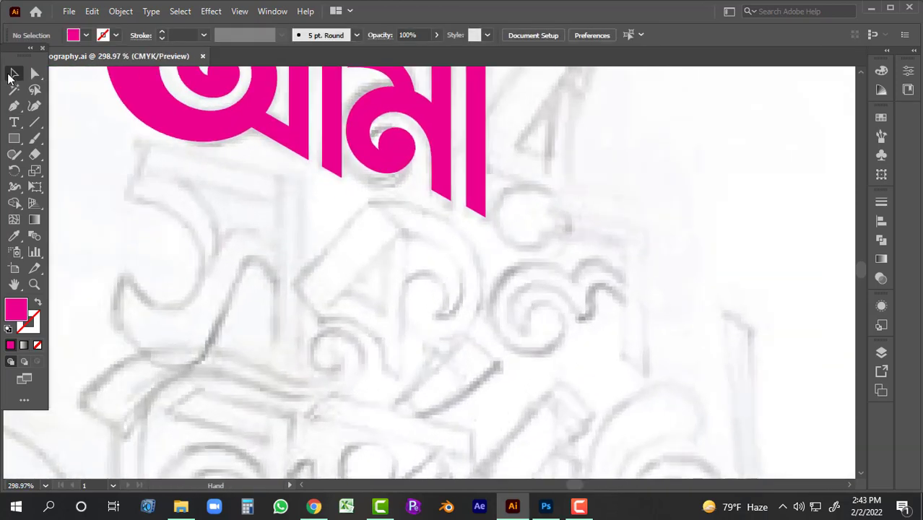
- Copy the vertical bar onto the next line and raise the copy's top
{"action": "left_click_drag", "start_coordinate": [306, 123], "coordinate": [396, 315]}
{"action": "scroll", "coordinate": [505, 237], "scroll_direction": "up", "scroll_amount": 2}
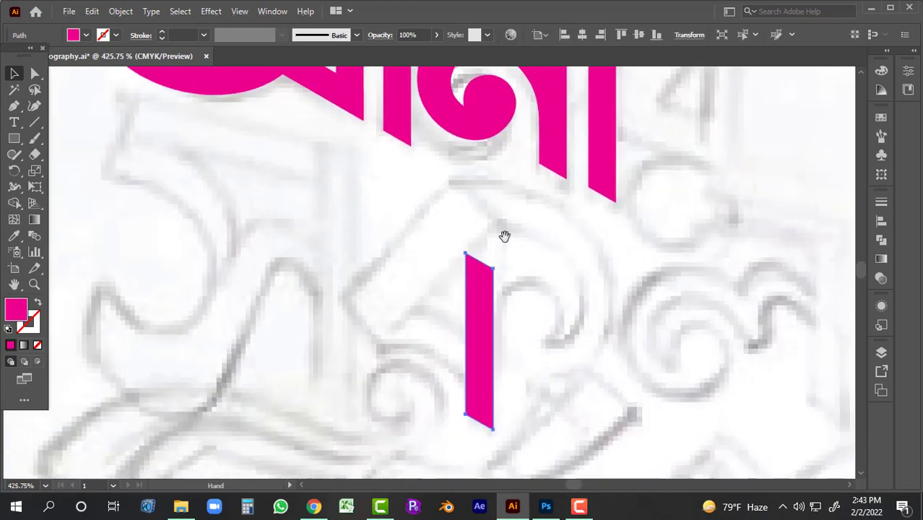
{"action": "key", "text": "a"}
{"action": "left_click_drag", "start_coordinate": [498, 273], "coordinate": [498, 252]}
- Draw a magenta rectangle left of the stem and rotate it about 35 degrees
{"action": "key", "text": "ctrl+shift+a"}
{"action": "key", "text": "m"}
{"action": "left_click_drag", "start_coordinate": [315, 224], "coordinate": [394, 359]}
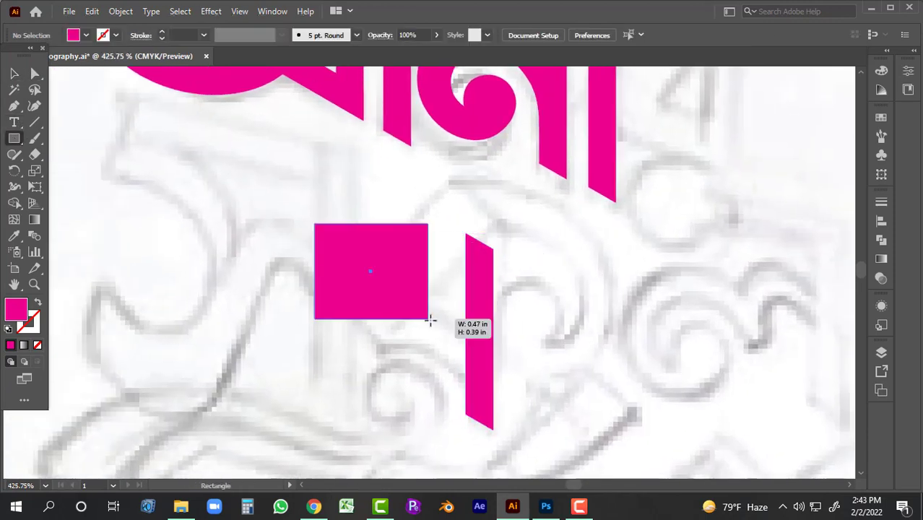
{"action": "key", "text": "a"}
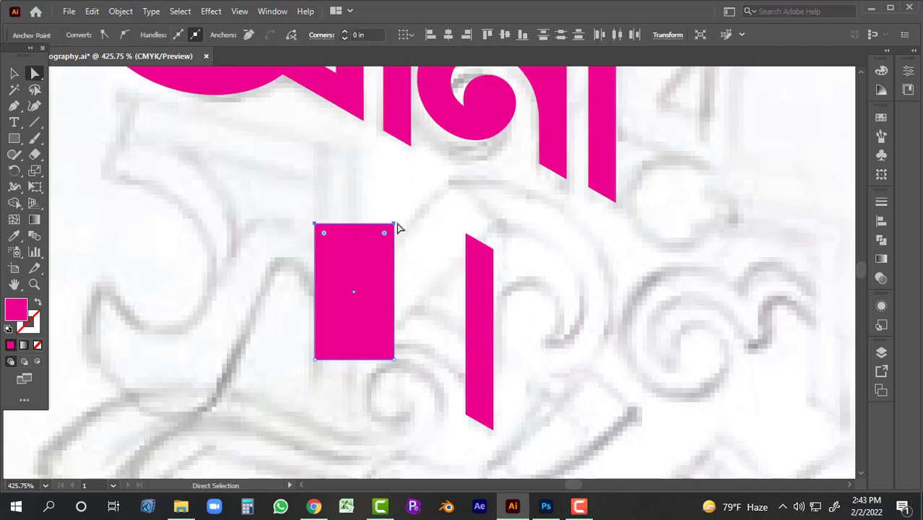
{"action": "left_click_drag", "start_coordinate": [395, 225], "coordinate": [496, 213]}
{"action": "key", "text": "v"}
{"action": "key", "text": "ctrl+z"}
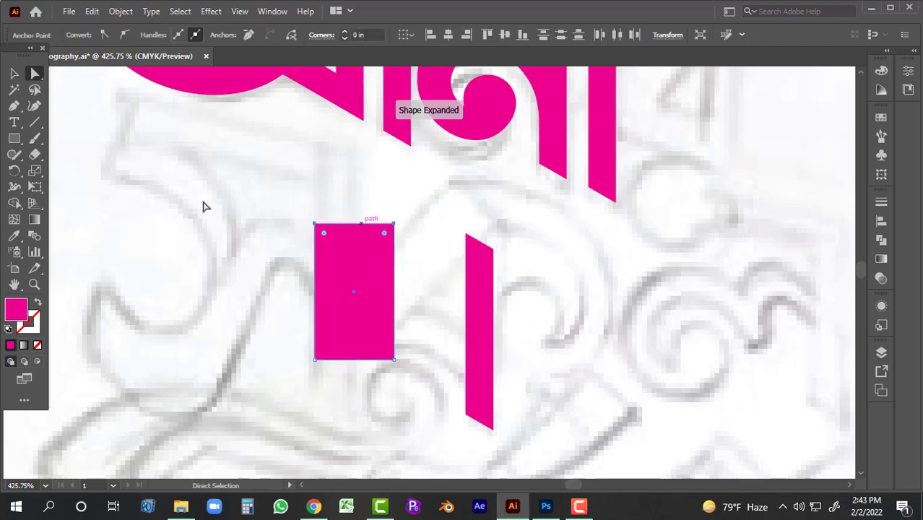
{"action": "mouse_move", "coordinate": [419, 231]}
{"action": "left_mouse_down"}
{"action": "mouse_move", "coordinate": [423, 284]}
{"action": "mouse_move", "coordinate": [464, 231]}
{"action": "left_mouse_up"}
- Extend the rotated block's lower-left edge downward
{"action": "scroll", "coordinate": [464, 231], "scroll_direction": "down", "scroll_amount": 1}
{"action": "key", "text": "a"}
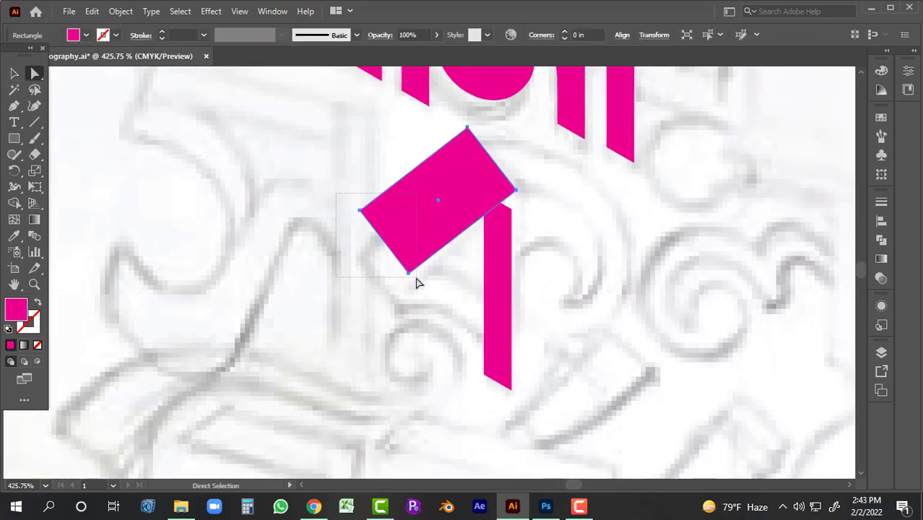
{"action": "mouse_move", "coordinate": [410, 282]}
{"action": "left_mouse_down"}
{"action": "mouse_move", "coordinate": [412, 313]}
{"action": "mouse_move", "coordinate": [401, 324]}
{"action": "left_mouse_up"}
{"action": "left_click", "coordinate": [536, 299]}
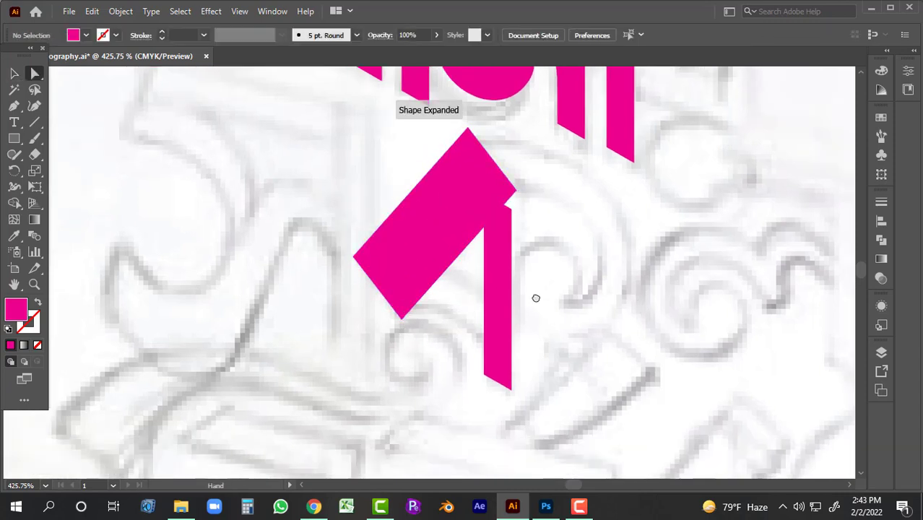
{"action": "left_click", "coordinate": [483, 198]}
{"action": "left_click", "coordinate": [508, 190]}
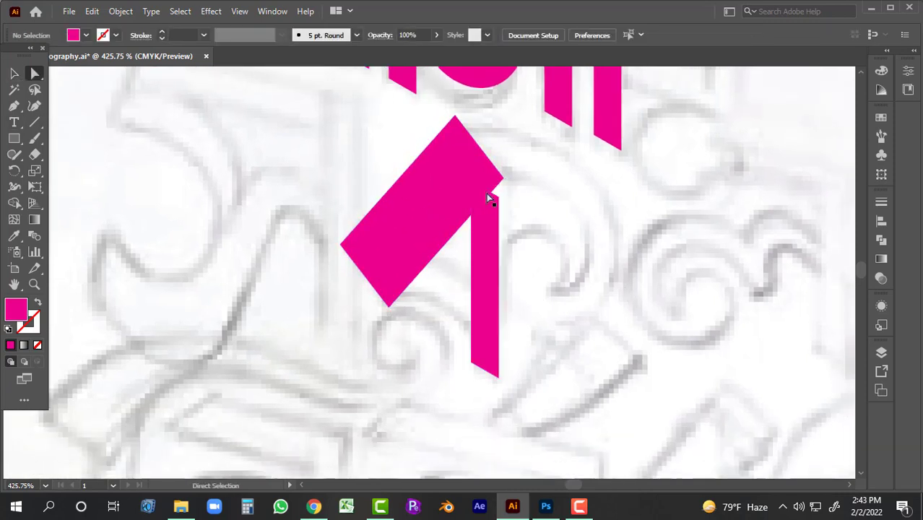
- Lower the stem's top-right corner and draw a curved wedge from the block toward the stem
{"action": "left_click_drag", "start_coordinate": [494, 197], "coordinate": [498, 217]}
{"action": "left_click", "coordinate": [387, 305]}
{"action": "scroll", "coordinate": [404, 267], "scroll_direction": "down", "scroll_amount": 2}
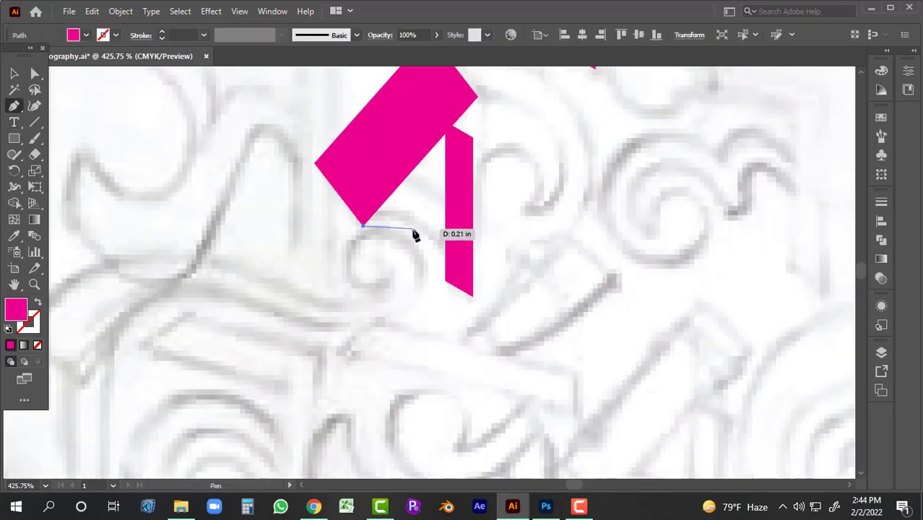
{"action": "mouse_move", "coordinate": [445, 277]}
{"action": "left_mouse_down"}
{"action": "mouse_move", "coordinate": [447, 284]}
{"action": "mouse_move", "coordinate": [450, 245]}
{"action": "mouse_move", "coordinate": [385, 186]}
{"action": "mouse_move", "coordinate": [389, 199]}
{"action": "mouse_move", "coordinate": [370, 228]}
{"action": "left_mouse_up"}
- Reshape the wedge's lower curve with Direct Selection so it follows the sketch
{"action": "key", "text": "a"}
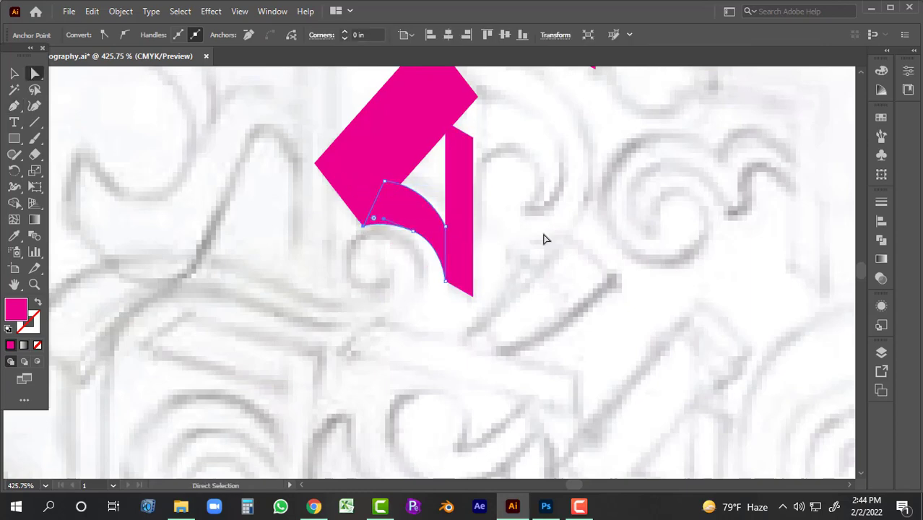
{"action": "scroll", "coordinate": [365, 282], "scroll_direction": "up", "scroll_amount": 2}
{"action": "left_click", "coordinate": [375, 289]}
{"action": "mouse_move", "coordinate": [374, 290]}
{"action": "left_mouse_down"}
{"action": "mouse_move", "coordinate": [388, 303]}
{"action": "mouse_move", "coordinate": [380, 294]}
{"action": "left_mouse_up"}
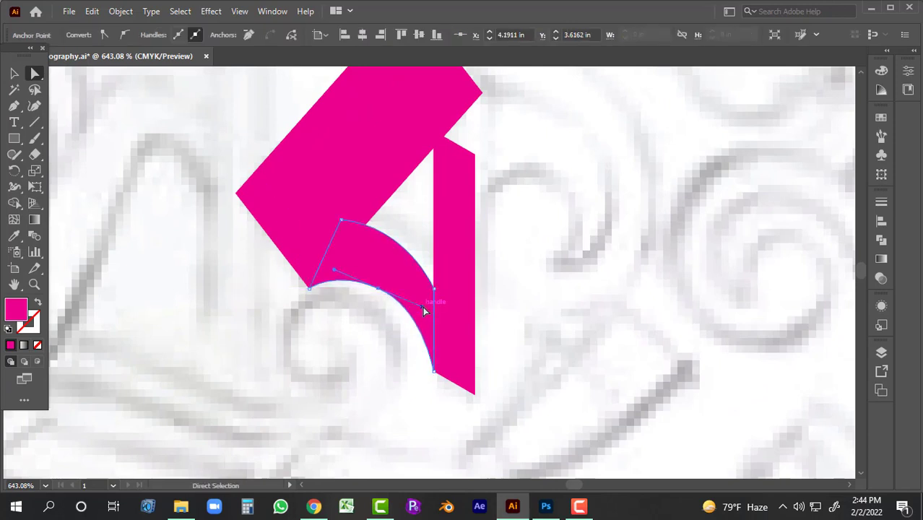
{"action": "left_click", "coordinate": [552, 235]}
- Alt-drag a copy of the ব shape to the end of the first word
{"action": "scroll", "coordinate": [472, 260], "scroll_direction": "down", "scroll_amount": 2}
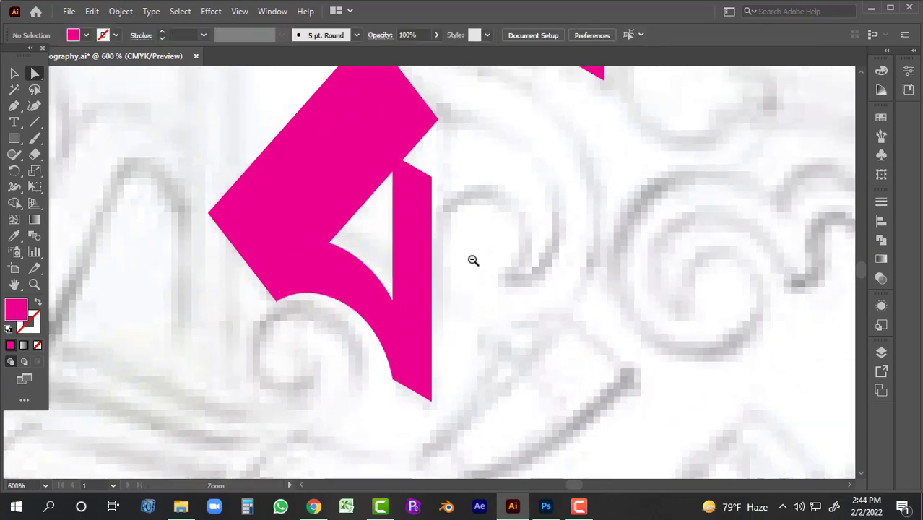
{"action": "scroll", "coordinate": [551, 249], "scroll_direction": "down", "scroll_amount": 3}
{"action": "left_click_drag", "start_coordinate": [551, 250], "coordinate": [476, 266]}
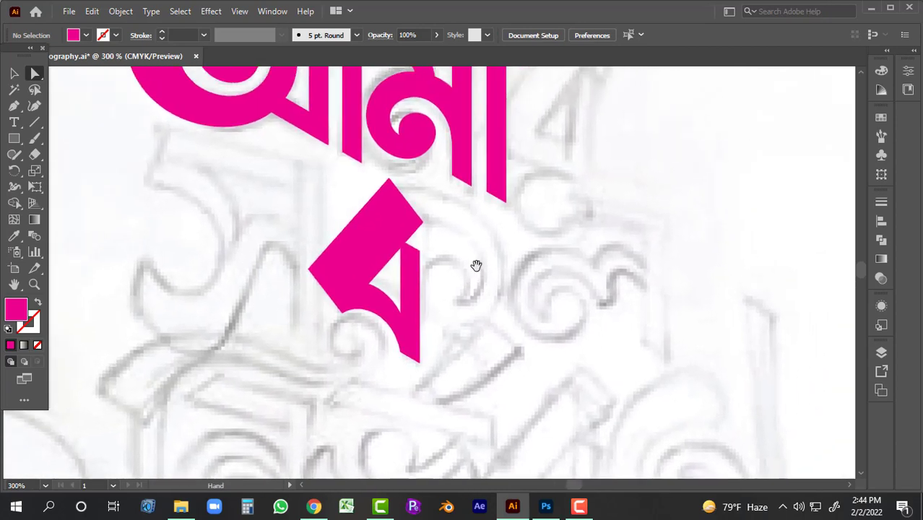
{"action": "mouse_move", "coordinate": [362, 282]}
{"action": "left_mouse_down"}
{"action": "mouse_move", "coordinate": [468, 244]}
{"action": "mouse_move", "coordinate": [463, 238]}
{"action": "left_mouse_up"}
- Draw a circle with the Ellipse tool under the first word's last letter
{"action": "left_click", "coordinate": [576, 243]}
{"action": "left_click", "coordinate": [14, 138]}
{"action": "left_click", "coordinate": [87, 169]}
{"action": "left_click_drag", "start_coordinate": [422, 365], "coordinate": [485, 296]}
- Move the circle under the letter and shrink it to about 0.41 in wide
{"action": "key", "text": "v"}
{"action": "scroll", "coordinate": [473, 275], "scroll_direction": "up", "scroll_amount": 1}
{"action": "left_click_drag", "start_coordinate": [567, 164], "coordinate": [473, 279]}
{"action": "left_click_drag", "start_coordinate": [459, 335], "coordinate": [462, 324]}
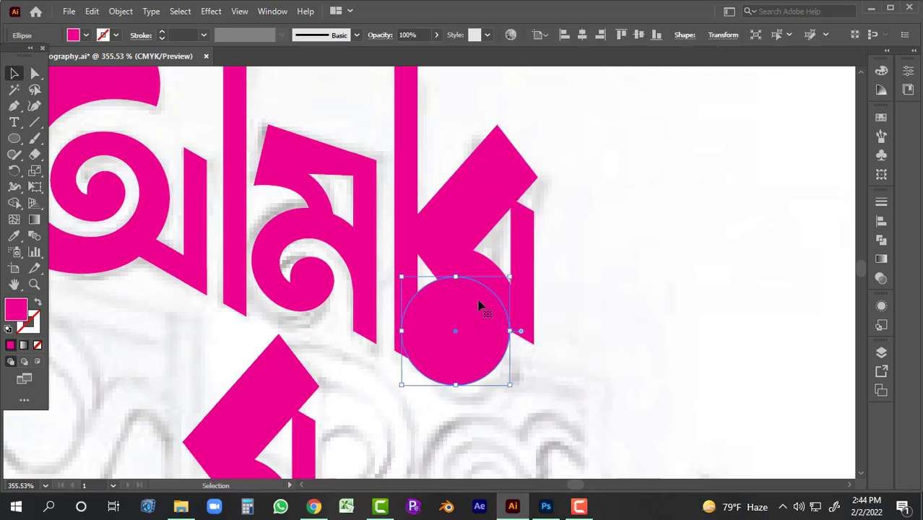
{"action": "left_click_drag", "start_coordinate": [508, 277], "coordinate": [543, 293]}
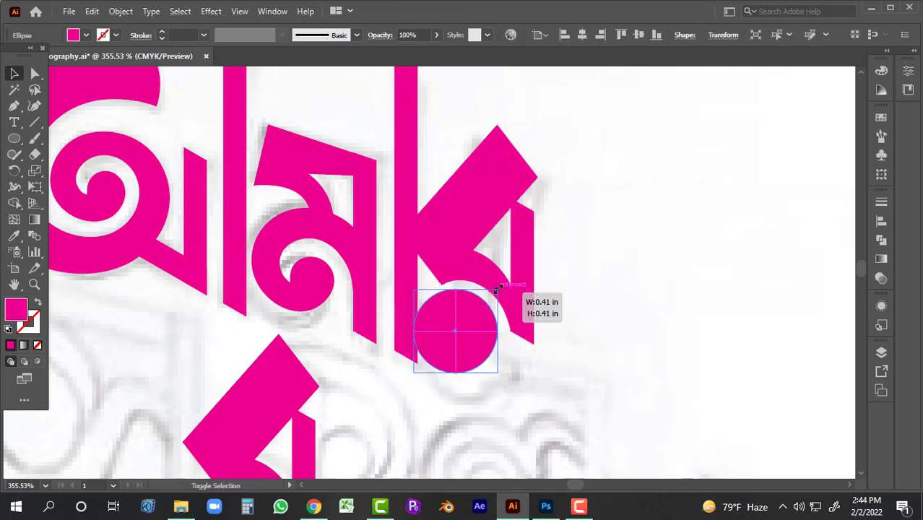
{"action": "left_click", "coordinate": [536, 285]}
- Copy the stem down beside the second-line letter
{"action": "scroll", "coordinate": [536, 286], "scroll_direction": "down", "scroll_amount": 4}
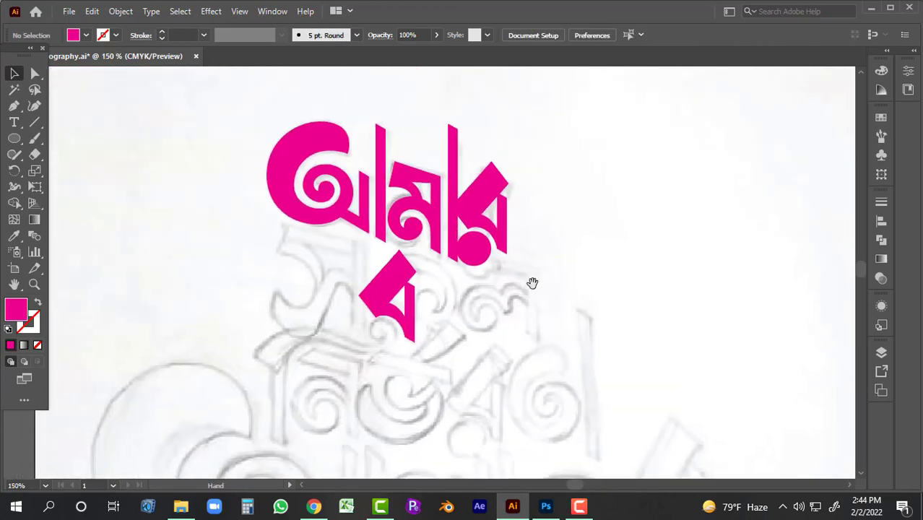
{"action": "scroll", "coordinate": [502, 287], "scroll_direction": "up", "scroll_amount": 3}
{"action": "left_click_drag", "start_coordinate": [503, 270], "coordinate": [518, 279]}
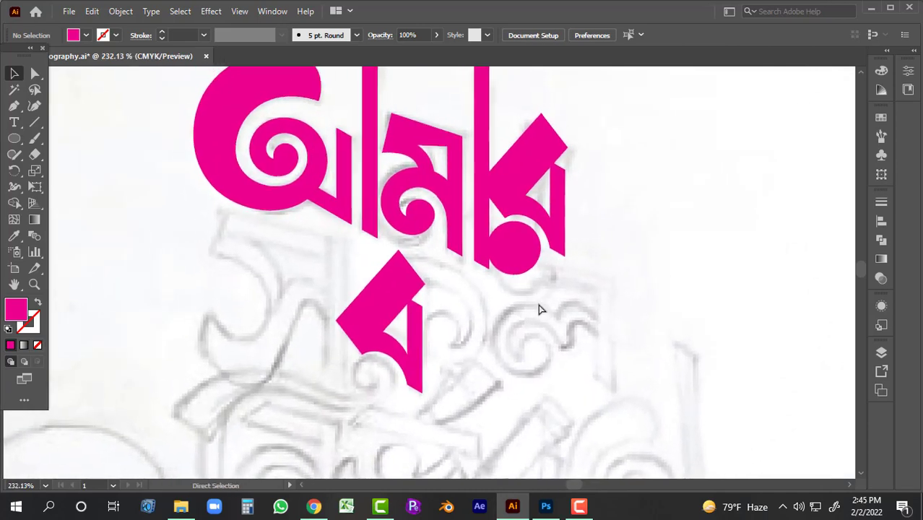
{"action": "left_click_drag", "start_coordinate": [538, 309], "coordinate": [482, 270]}
{"action": "scroll", "coordinate": [502, 282], "scroll_direction": "up", "scroll_amount": 2}
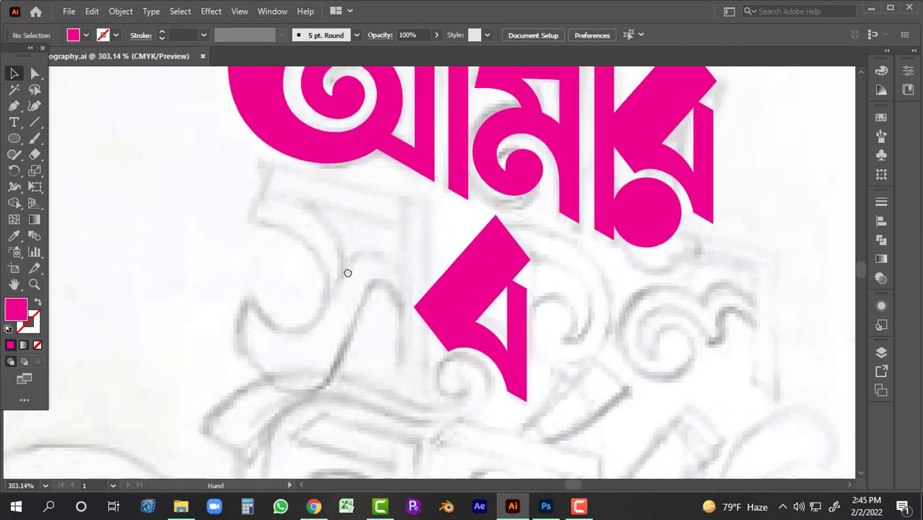
{"action": "left_click_drag", "start_coordinate": [426, 145], "coordinate": [430, 272]}
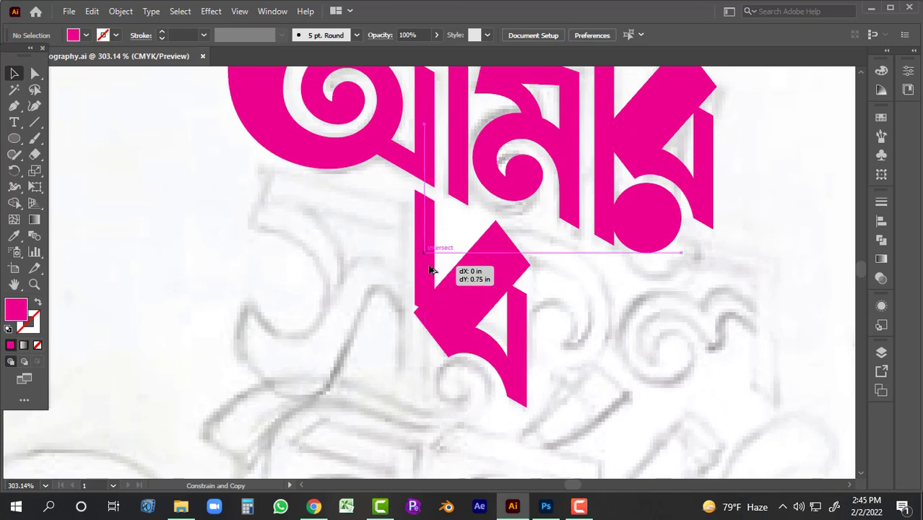
- Lengthen the copied stem by pulling its bottom anchors down
{"action": "key", "text": "a"}
{"action": "scroll", "coordinate": [433, 289], "scroll_direction": "down", "scroll_amount": 2}
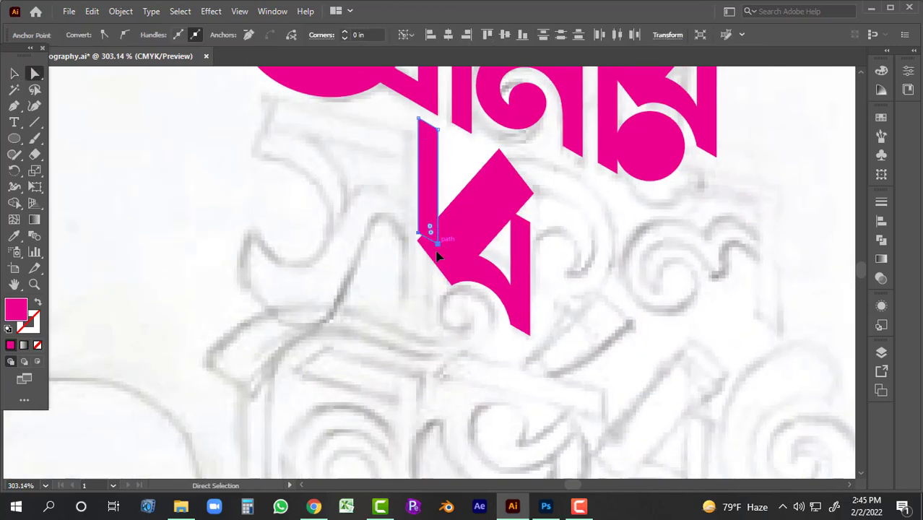
{"action": "left_click_drag", "start_coordinate": [428, 233], "coordinate": [437, 334]}
{"action": "left_click", "coordinate": [607, 291]}
{"action": "left_click", "coordinate": [14, 73]}
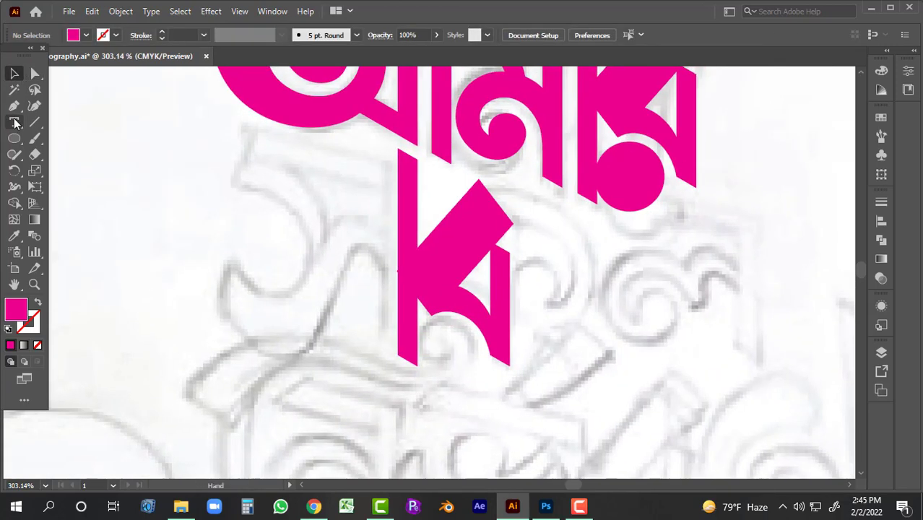
- Draw a closed S-shaped Pen path left of the stem along the sketch
{"action": "left_click", "coordinate": [231, 264]}
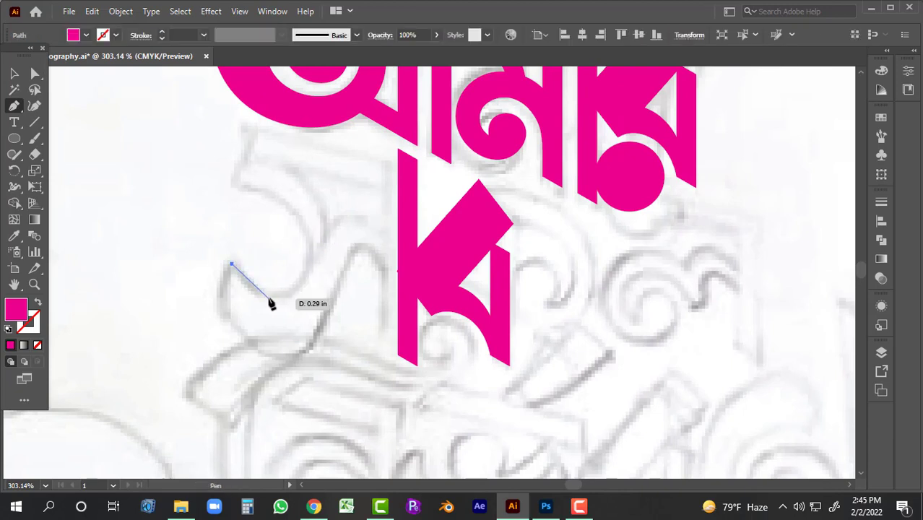
{"action": "mouse_move", "coordinate": [315, 251]}
{"action": "left_mouse_down"}
{"action": "mouse_move", "coordinate": [358, 218]}
{"action": "mouse_move", "coordinate": [376, 217]}
{"action": "left_mouse_up"}
{"action": "mouse_move", "coordinate": [396, 242]}
{"action": "left_mouse_down"}
{"action": "mouse_move", "coordinate": [404, 287]}
{"action": "mouse_move", "coordinate": [366, 246]}
{"action": "left_mouse_up"}
{"action": "left_click_drag", "start_coordinate": [291, 354], "coordinate": [243, 354]}
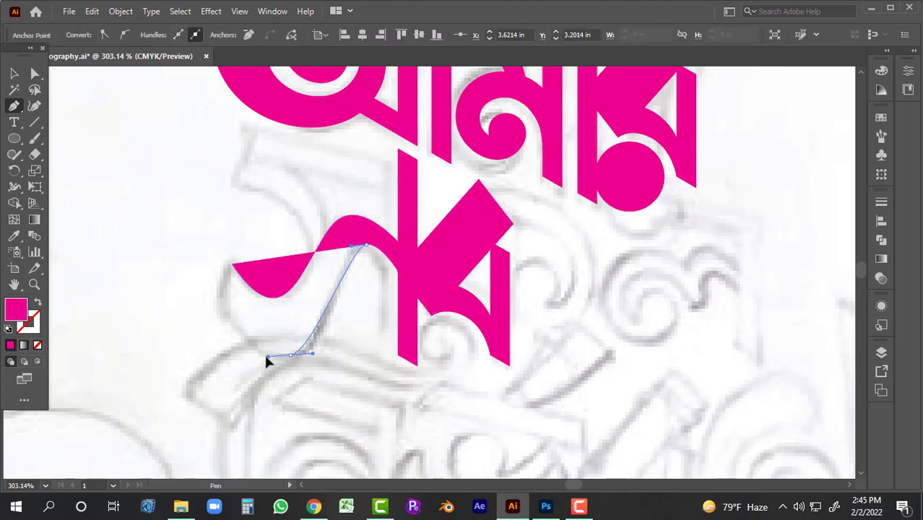
{"action": "left_click_drag", "start_coordinate": [231, 264], "coordinate": [296, 207]}
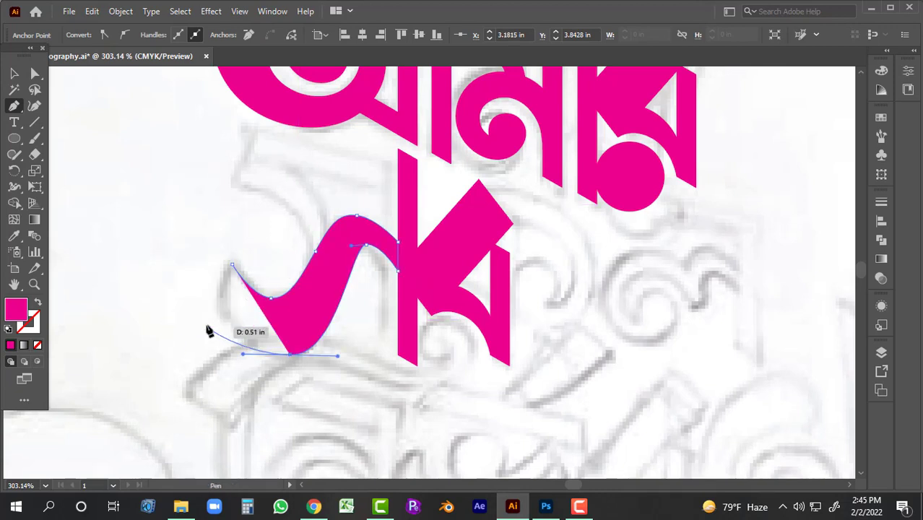
- Refine the S-curve's anchors and handles so its outline matches the sketch
{"action": "key", "text": "a"}
{"action": "scroll", "coordinate": [343, 352], "scroll_direction": "up", "scroll_amount": 2}
{"action": "left_click_drag", "start_coordinate": [343, 352], "coordinate": [329, 359]}
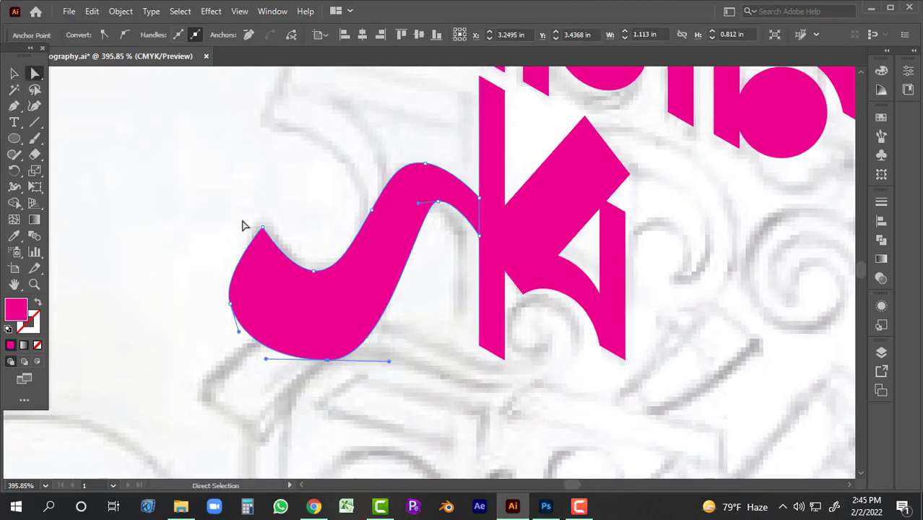
{"action": "left_click_drag", "start_coordinate": [244, 227], "coordinate": [326, 258]}
{"action": "left_click_drag", "start_coordinate": [223, 278], "coordinate": [208, 249]}
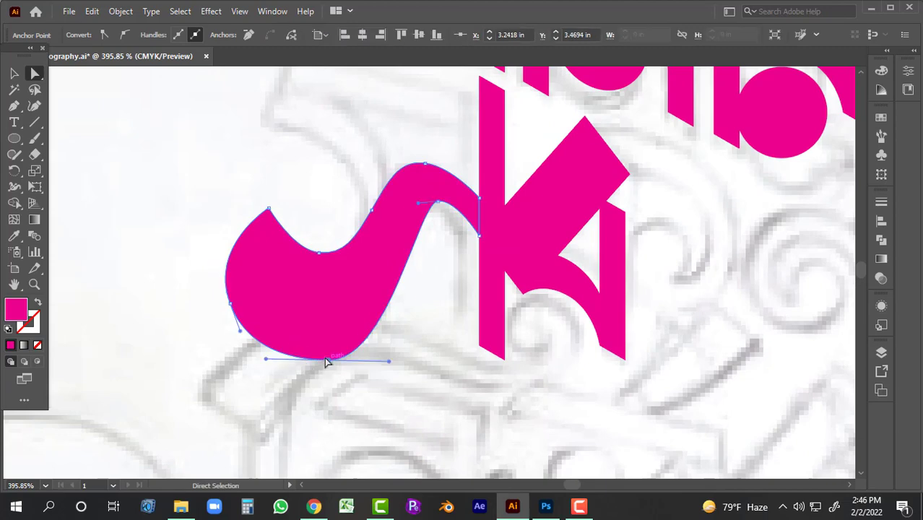
{"action": "left_click_drag", "start_coordinate": [329, 358], "coordinate": [396, 340]}
{"action": "scroll", "coordinate": [422, 320], "scroll_direction": "down", "scroll_amount": 3}
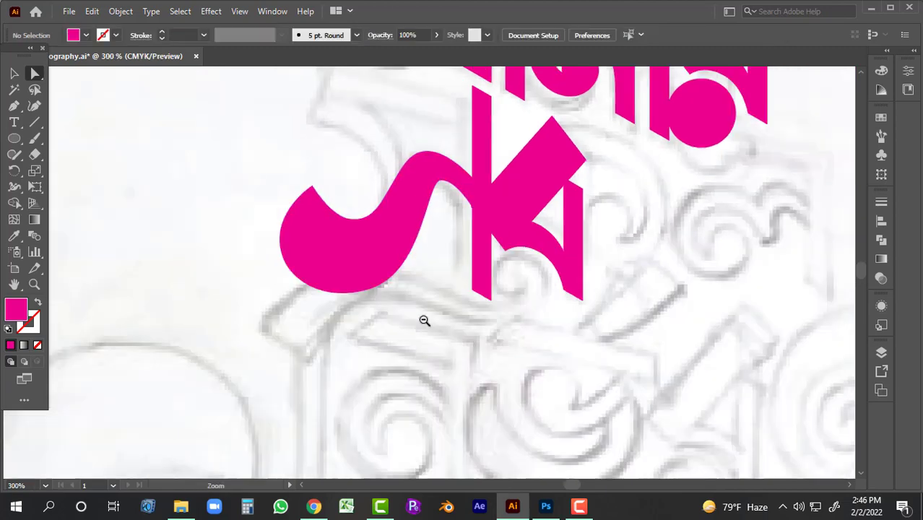
{"action": "scroll", "coordinate": [422, 320], "scroll_direction": "up", "scroll_amount": 3}
{"action": "left_click_drag", "start_coordinate": [305, 282], "coordinate": [246, 311]}
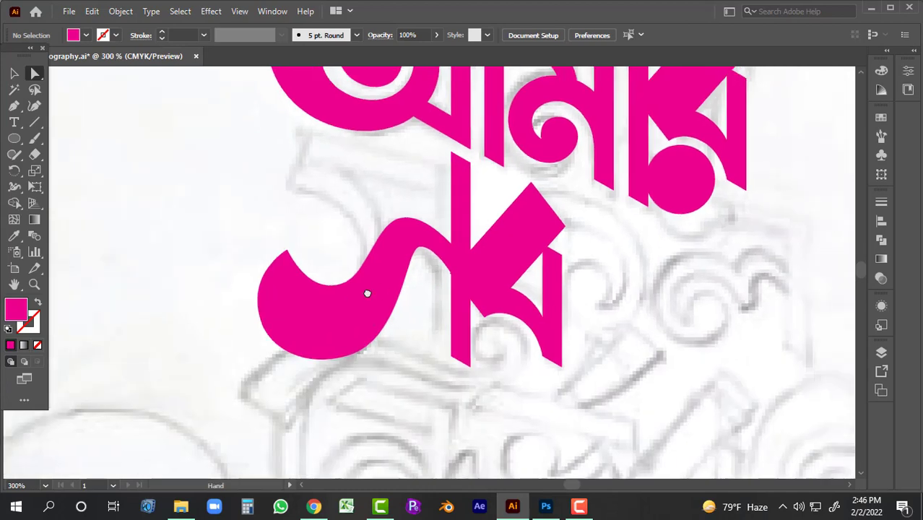
{"action": "scroll", "coordinate": [366, 294], "scroll_direction": "up", "scroll_amount": 2}
{"action": "left_click", "coordinate": [463, 261]}
{"action": "scroll", "coordinate": [431, 252], "scroll_direction": "up", "scroll_amount": 2}
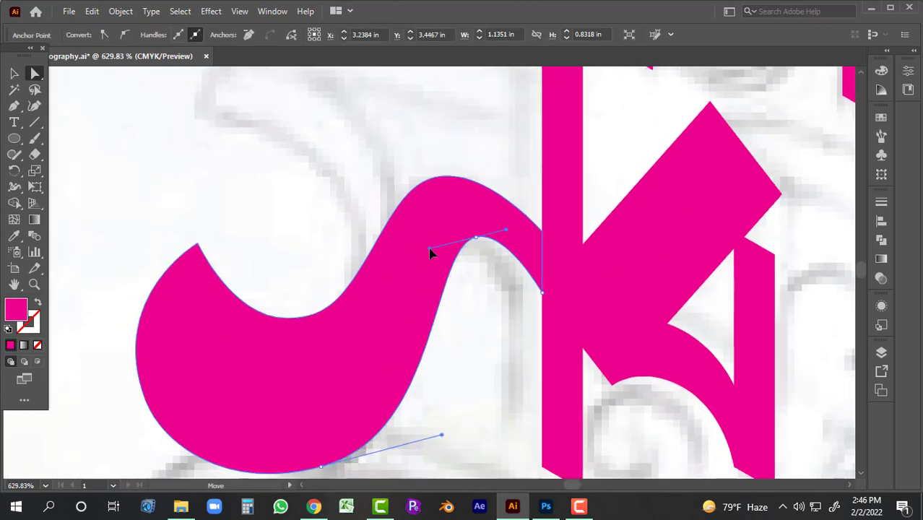
- Select the letter shape beside the S-curve, then clear the selection
{"action": "key", "text": "ctrl+shift+a"}
{"action": "scroll", "coordinate": [367, 201], "scroll_direction": "down", "scroll_amount": 2}
{"action": "key", "text": "v"}
{"action": "left_click", "coordinate": [415, 312]}
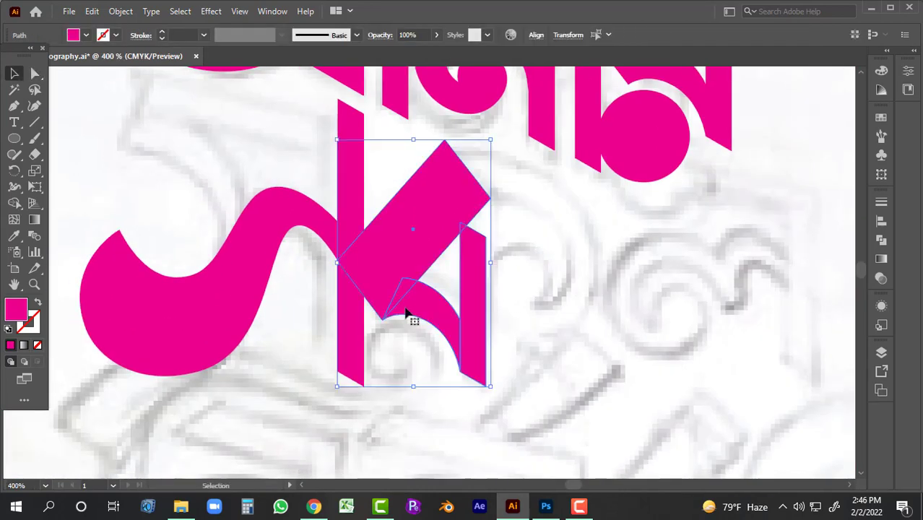
{"action": "key", "text": "ctrl+shift+a"}
{"action": "scroll", "coordinate": [492, 298], "scroll_direction": "down", "scroll_amount": 3}
{"action": "scroll", "coordinate": [412, 294], "scroll_direction": "up", "scroll_amount": 3}
{"action": "scroll", "coordinate": [317, 243], "scroll_direction": "up", "scroll_amount": 2}
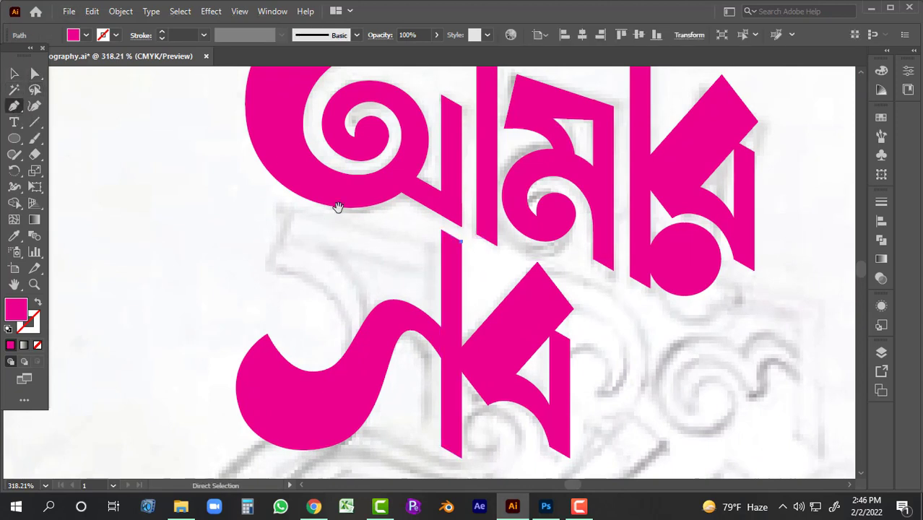
- Draw a bar shape above the S-curve
{"action": "left_click_drag", "start_coordinate": [336, 204], "coordinate": [377, 229]}
{"action": "left_click", "coordinate": [503, 268]}
{"action": "left_click", "coordinate": [321, 233]}
{"action": "left_click", "coordinate": [305, 302]}
{"action": "key", "text": "Escape"}
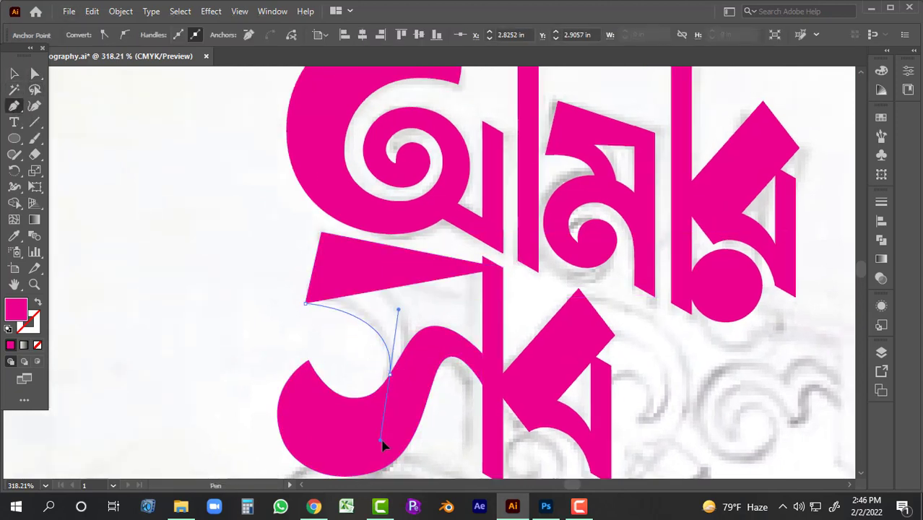
- Draw a curved connecting piece filling the gap under the bar
{"action": "mouse_move", "coordinate": [405, 380]}
{"action": "left_mouse_down"}
{"action": "mouse_move", "coordinate": [398, 305]}
{"action": "mouse_move", "coordinate": [361, 271]}
{"action": "left_mouse_up"}
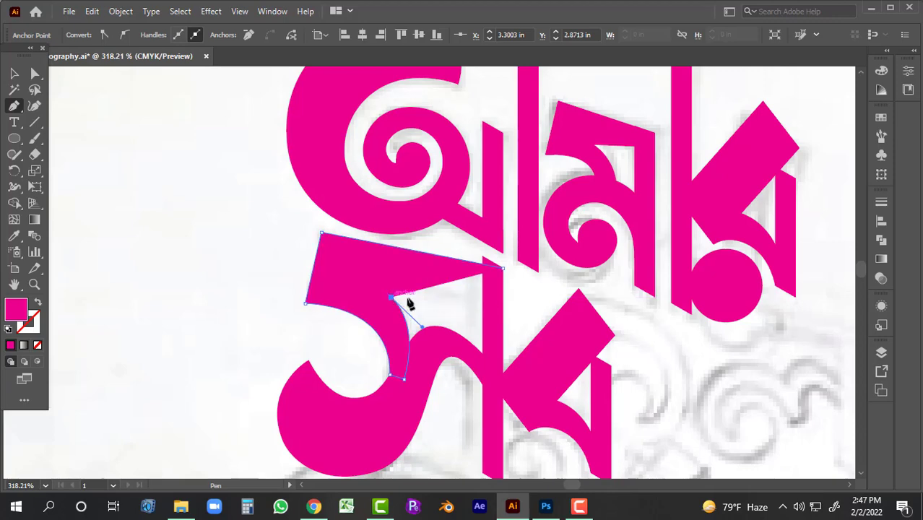
{"action": "left_click", "coordinate": [503, 301]}
{"action": "left_click", "coordinate": [502, 264]}
{"action": "left_click", "coordinate": [482, 307], "text": "ctrl"}
- Pull the vertical strip down to the bar and move the connecting curve's lower anchor
{"action": "left_click_drag", "start_coordinate": [483, 266], "coordinate": [484, 285]}
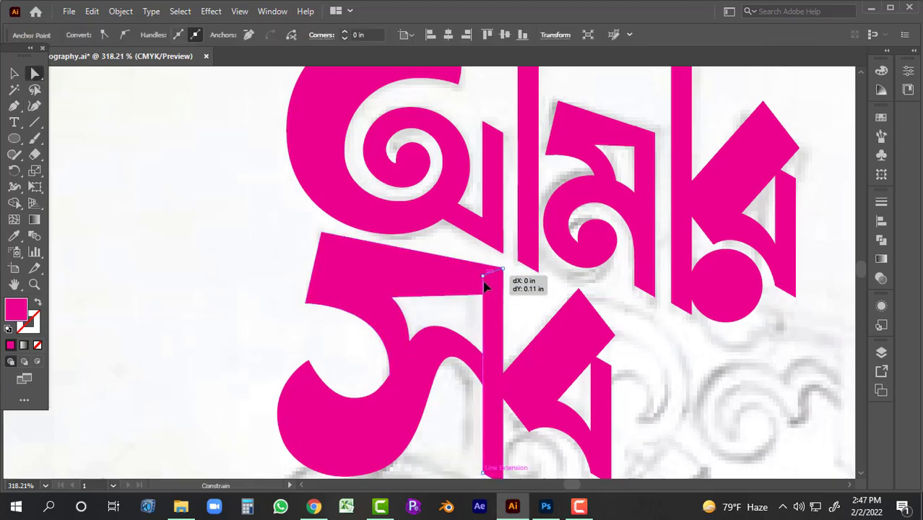
{"action": "scroll", "coordinate": [494, 271], "scroll_direction": "down", "scroll_amount": 2}
{"action": "left_click", "coordinate": [422, 295]}
{"action": "scroll", "coordinate": [422, 295], "scroll_direction": "up", "scroll_amount": 3}
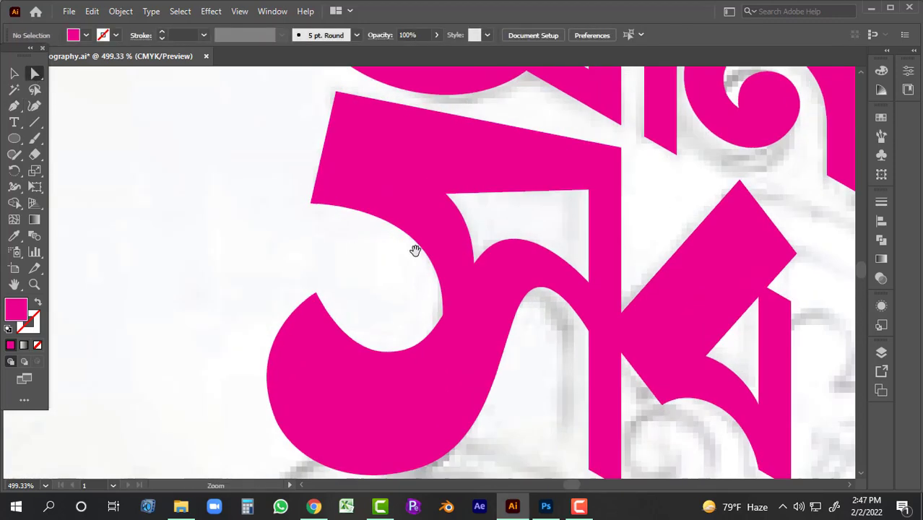
{"action": "left_click", "coordinate": [444, 318]}
{"action": "left_click_drag", "start_coordinate": [444, 319], "coordinate": [429, 334]}
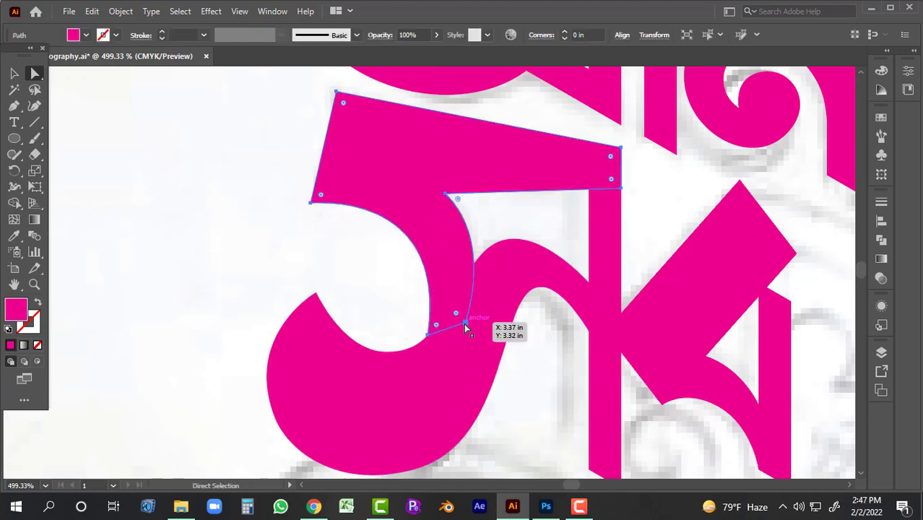
- Adjust the connecting piece's top corner, anchors and handles to curve its edges
{"action": "left_click", "coordinate": [440, 197]}
{"action": "left_click_drag", "start_coordinate": [440, 197], "coordinate": [429, 192]}
{"action": "left_click_drag", "start_coordinate": [479, 237], "coordinate": [504, 251]}
{"action": "left_click_drag", "start_coordinate": [311, 203], "coordinate": [312, 192]}
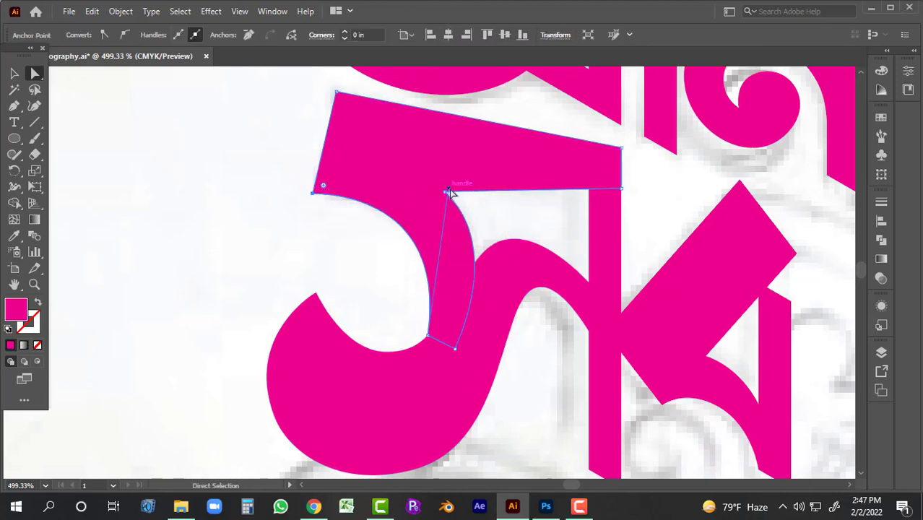
{"action": "scroll", "coordinate": [478, 332], "scroll_direction": "down", "scroll_amount": 3}
{"action": "scroll", "coordinate": [426, 251], "scroll_direction": "up", "scroll_amount": 3}
{"action": "left_click_drag", "start_coordinate": [426, 251], "coordinate": [433, 277]}
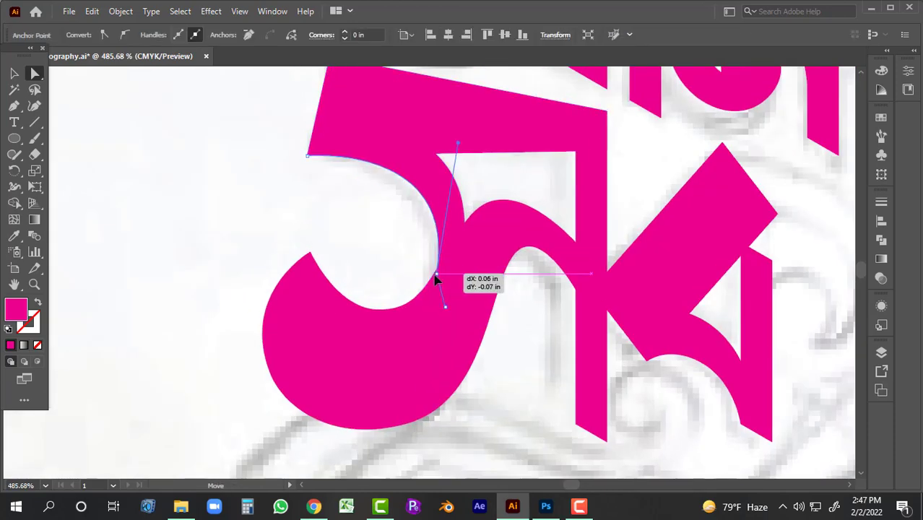
{"action": "left_click_drag", "start_coordinate": [449, 319], "coordinate": [473, 258]}
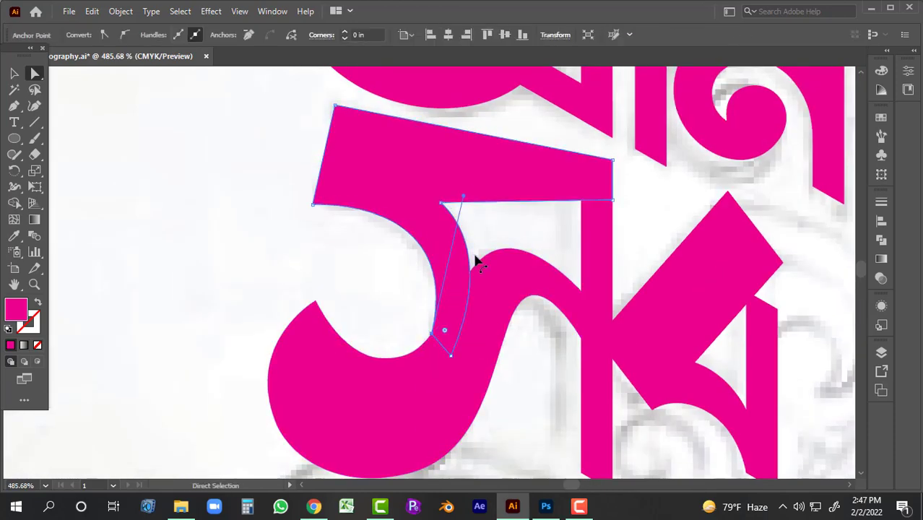
{"action": "scroll", "coordinate": [460, 276], "scroll_direction": "down", "scroll_amount": 3}
{"action": "left_click", "coordinate": [368, 239]}
- Nudge the inner curve's top anchor and bottom handle to refine its shape
{"action": "left_click_drag", "start_coordinate": [494, 258], "coordinate": [543, 312]}
{"action": "mouse_move", "coordinate": [517, 280]}
{"action": "left_mouse_down"}
{"action": "mouse_move", "coordinate": [526, 270]}
{"action": "mouse_move", "coordinate": [504, 282]}
{"action": "left_mouse_up"}
{"action": "left_click_drag", "start_coordinate": [466, 402], "coordinate": [465, 410]}
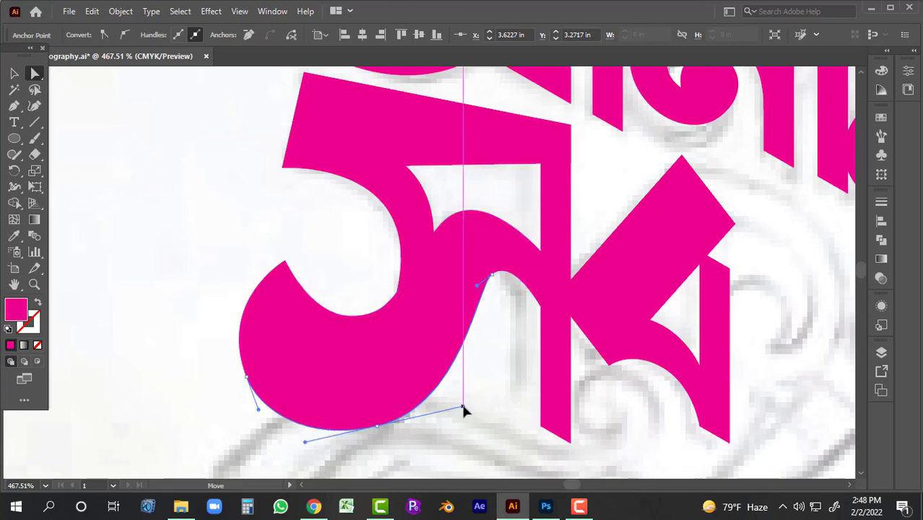
{"action": "scroll", "coordinate": [462, 408], "scroll_direction": "down", "scroll_amount": 5}
{"action": "scroll", "coordinate": [270, 315], "scroll_direction": "up", "scroll_amount": 5}
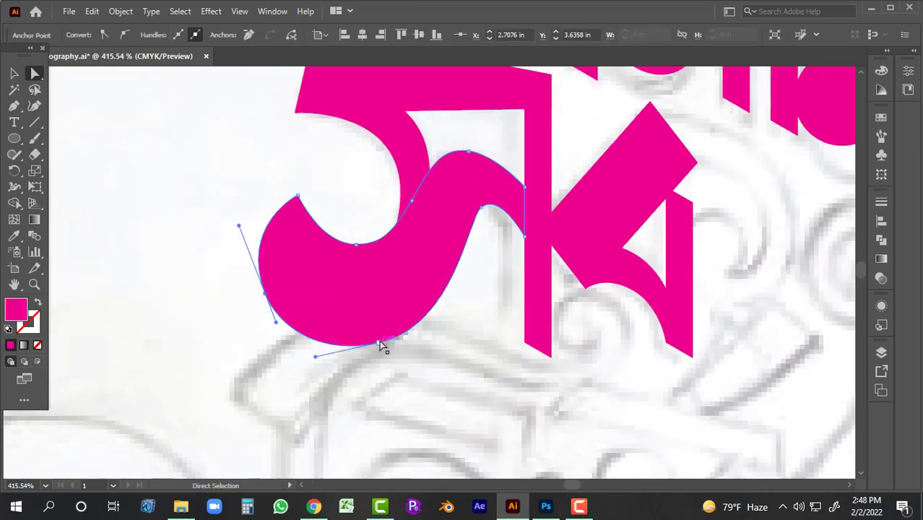
- Reshape the স bowl's bottom and upper curves to match the sketch, then deselect
{"action": "left_click_drag", "start_coordinate": [381, 344], "coordinate": [383, 349]}
{"action": "scroll", "coordinate": [449, 330], "scroll_direction": "up", "scroll_amount": 2}
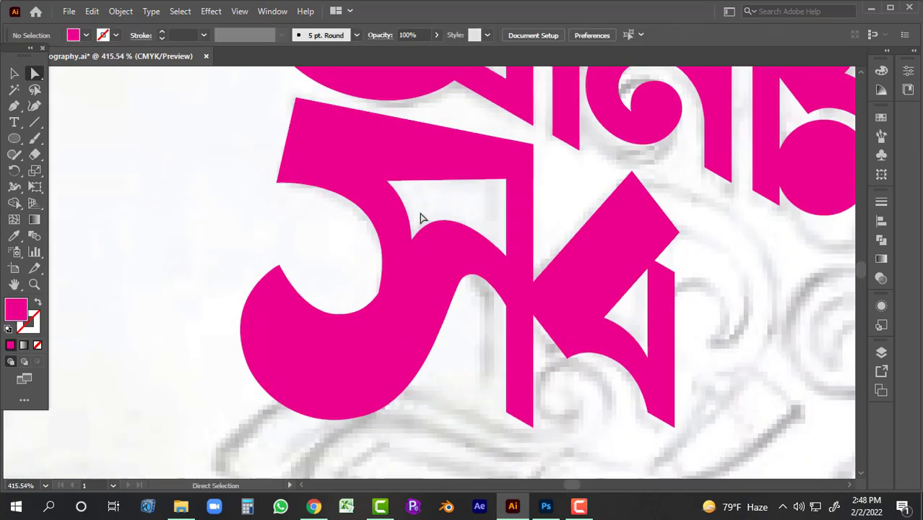
{"action": "left_click_drag", "start_coordinate": [420, 215], "coordinate": [432, 212]}
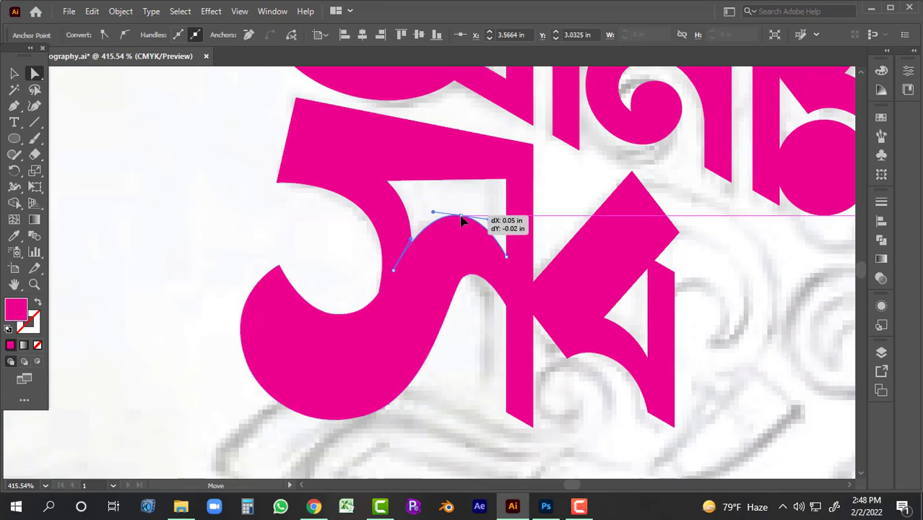
{"action": "left_click", "coordinate": [470, 355]}
{"action": "scroll", "coordinate": [463, 310], "scroll_direction": "down", "scroll_amount": 3}
{"action": "left_click_drag", "start_coordinate": [447, 270], "coordinate": [426, 319]}
{"action": "left_click", "coordinate": [515, 298]}
- Drag the স's top-bar anchors into line with the sketch
{"action": "left_click_drag", "start_coordinate": [515, 298], "coordinate": [482, 287]}
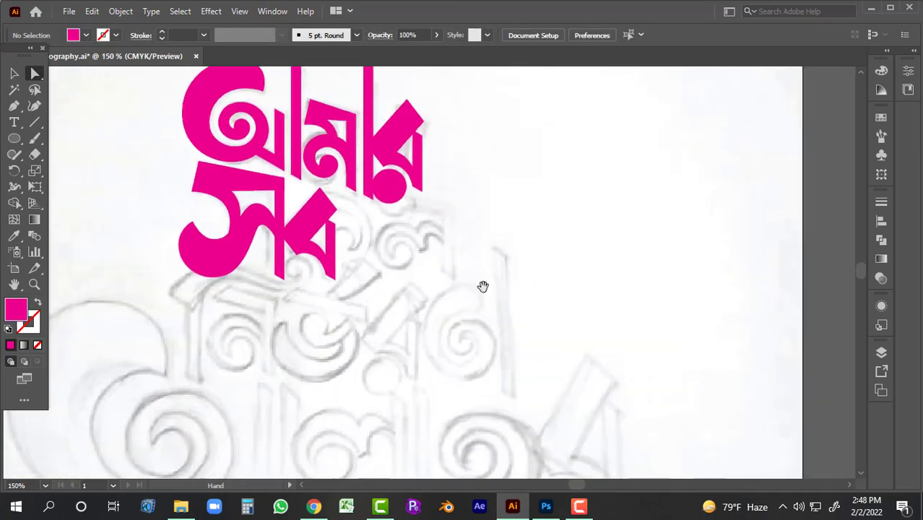
{"action": "scroll", "coordinate": [205, 192], "scroll_direction": "up", "scroll_amount": 3}
{"action": "left_click_drag", "start_coordinate": [216, 199], "coordinate": [190, 226]}
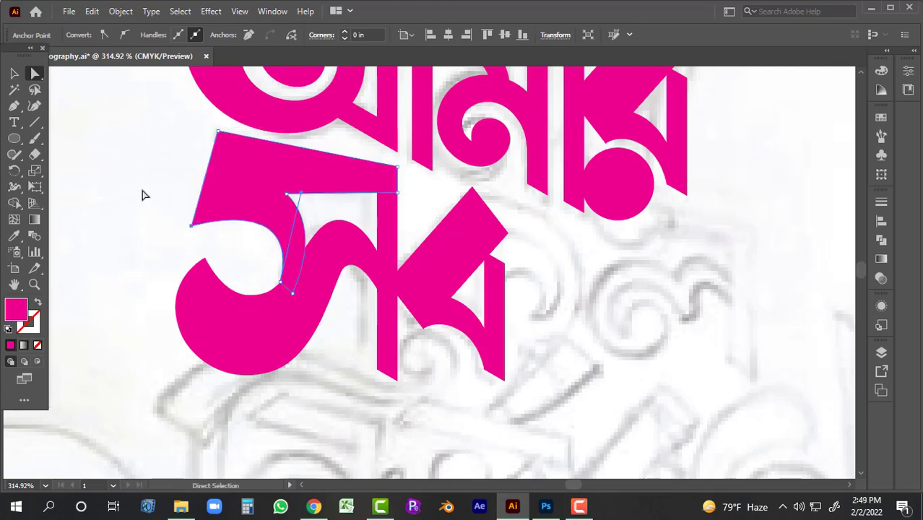
{"action": "left_click_drag", "start_coordinate": [287, 195], "coordinate": [289, 206]}
{"action": "left_click", "coordinate": [425, 194]}
- Shift and reshape the স's inner corner anchors to fit the sketch, then deselect
{"action": "scroll", "coordinate": [404, 336], "scroll_direction": "down", "scroll_amount": 3}
{"action": "scroll", "coordinate": [372, 323], "scroll_direction": "up", "scroll_amount": 1}
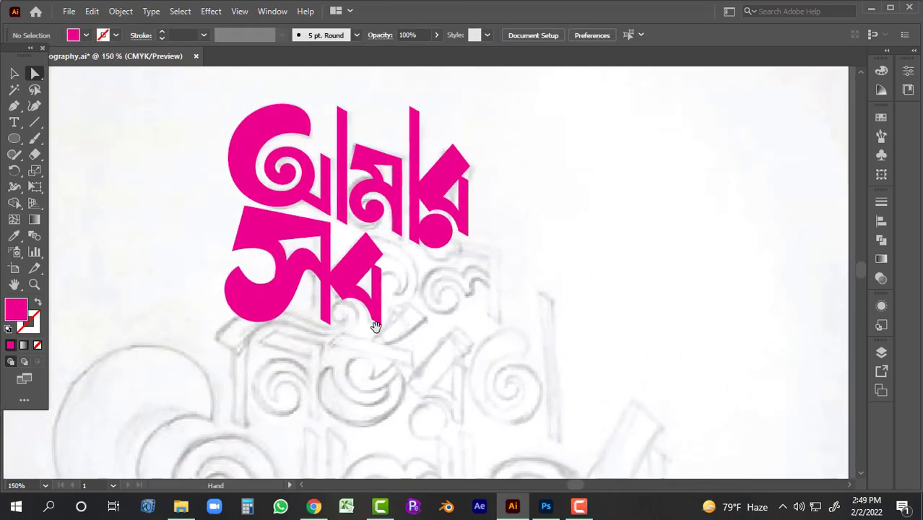
{"action": "scroll", "coordinate": [367, 274], "scroll_direction": "up", "scroll_amount": 1}
{"action": "scroll", "coordinate": [462, 273], "scroll_direction": "up", "scroll_amount": 1}
{"action": "scroll", "coordinate": [381, 189], "scroll_direction": "up", "scroll_amount": 1}
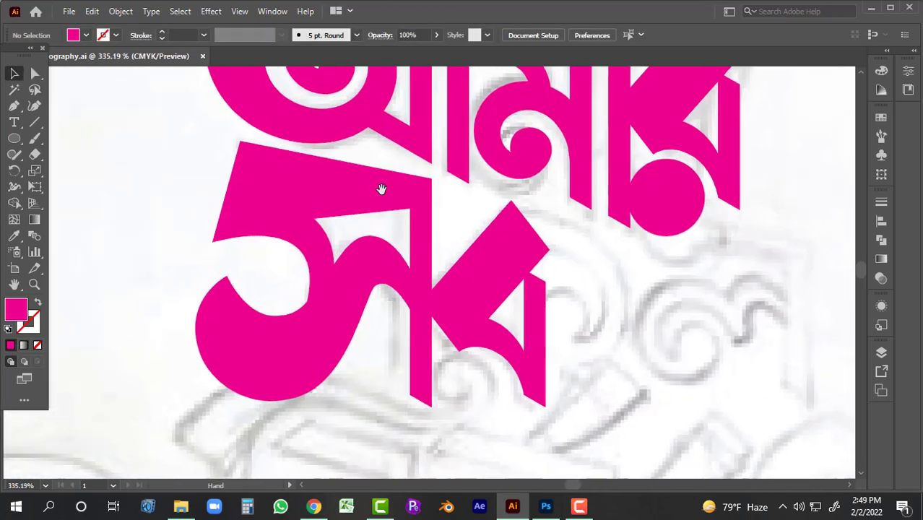
{"action": "scroll", "coordinate": [324, 212], "scroll_direction": "up", "scroll_amount": 1}
{"action": "scroll", "coordinate": [340, 217], "scroll_direction": "down", "scroll_amount": 2}
{"action": "scroll", "coordinate": [352, 221], "scroll_direction": "up", "scroll_amount": 1}
{"action": "scroll", "coordinate": [344, 184], "scroll_direction": "up", "scroll_amount": 3}
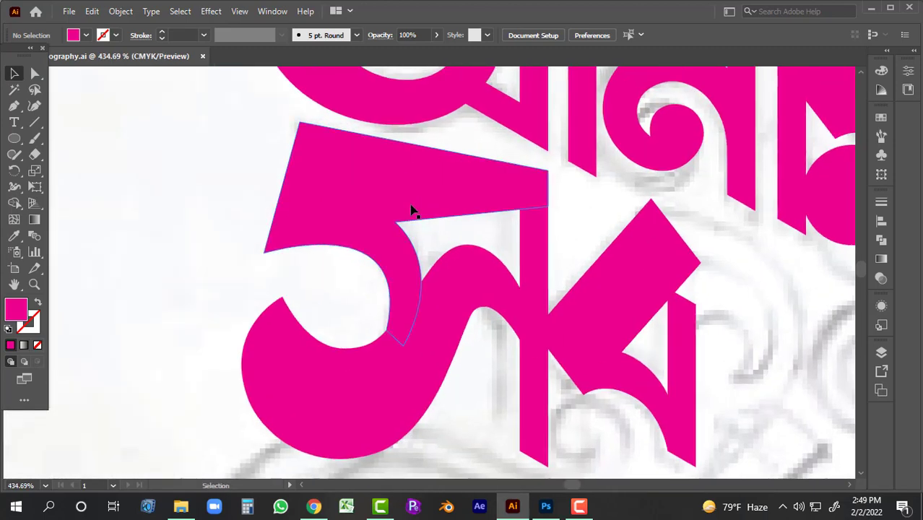
{"action": "key", "text": "a"}
{"action": "left_click_drag", "start_coordinate": [410, 208], "coordinate": [395, 206]}
{"action": "left_click", "coordinate": [299, 247]}
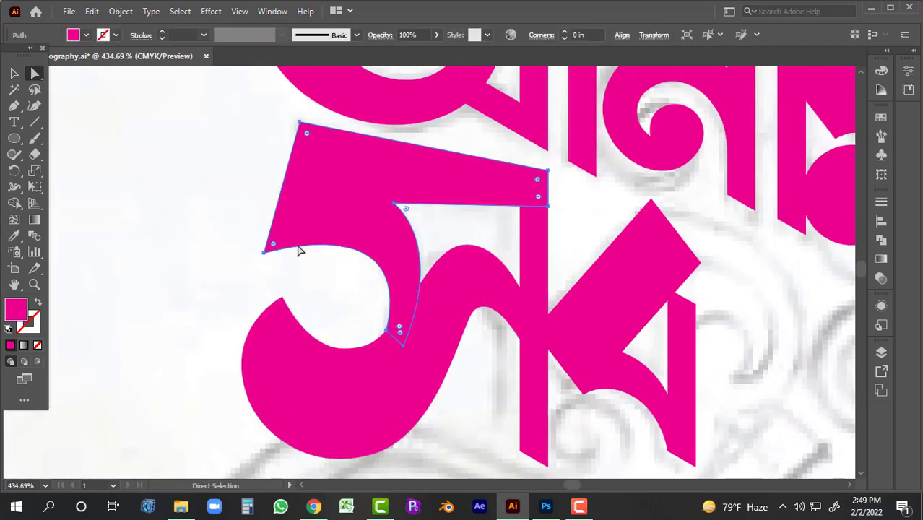
{"action": "left_click_drag", "start_coordinate": [268, 251], "coordinate": [274, 237]}
{"action": "left_click", "coordinate": [505, 251]}
{"action": "scroll", "coordinate": [505, 251], "scroll_direction": "down", "scroll_amount": 1}
{"action": "scroll", "coordinate": [471, 237], "scroll_direction": "down", "scroll_amount": 1}
- Draw a round dot beside the ক shape and resize it to fit the sketch
{"action": "scroll", "coordinate": [471, 237], "scroll_direction": "down", "scroll_amount": 1}
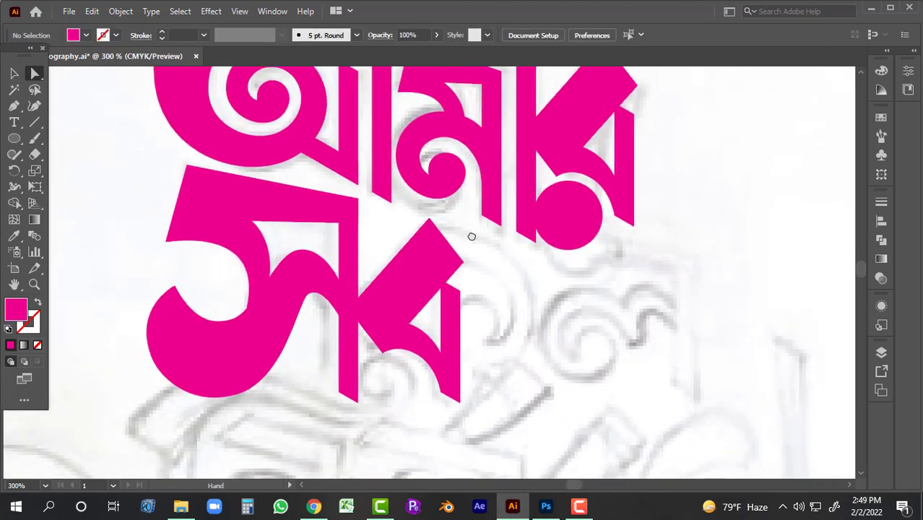
{"action": "scroll", "coordinate": [529, 287], "scroll_direction": "up", "scroll_amount": 2}
{"action": "key", "text": "l"}
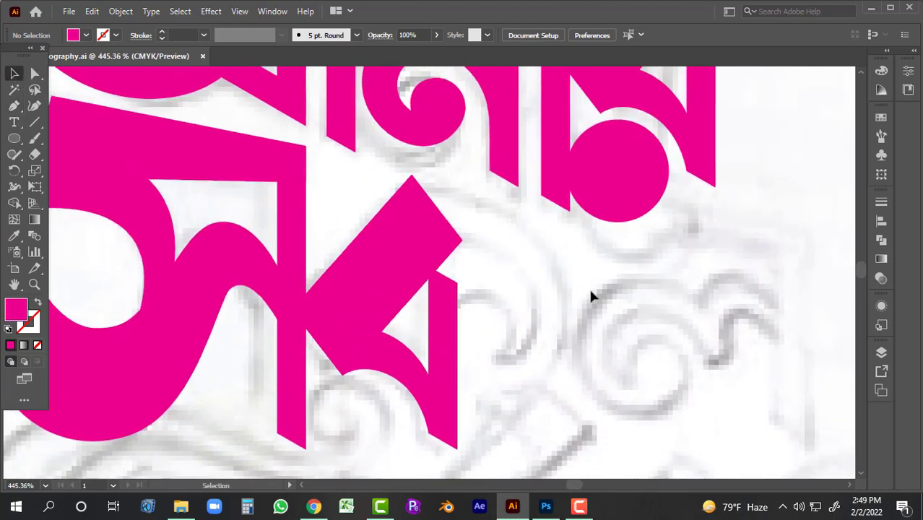
{"action": "left_click_drag", "start_coordinate": [448, 289], "coordinate": [532, 374]}
{"action": "scroll", "coordinate": [544, 417], "scroll_direction": "up", "scroll_amount": 2}
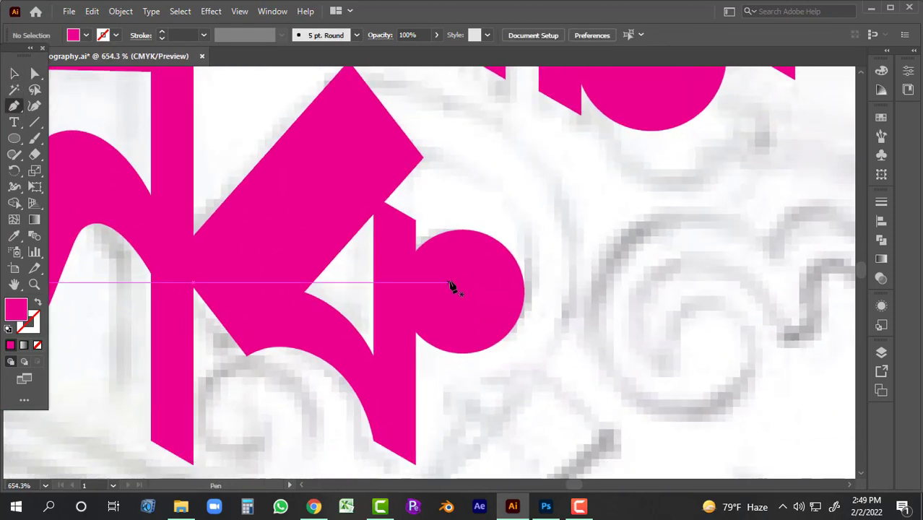
{"action": "left_click_drag", "start_coordinate": [447, 281], "coordinate": [499, 280]}
{"action": "left_click", "coordinate": [555, 285]}
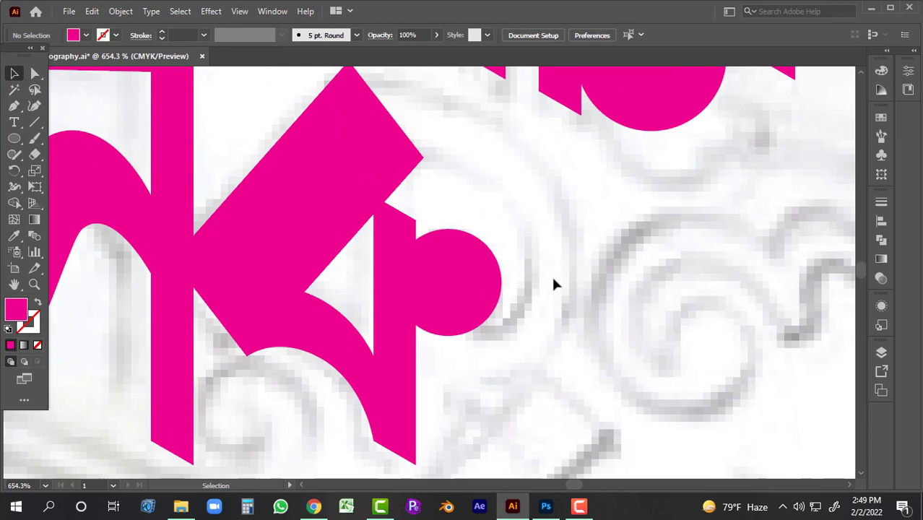
- Trace the hook as a closed curved outline wrapping under and around the dot
{"action": "left_click", "coordinate": [394, 279]}
{"action": "left_click_drag", "start_coordinate": [571, 291], "coordinate": [591, 229]}
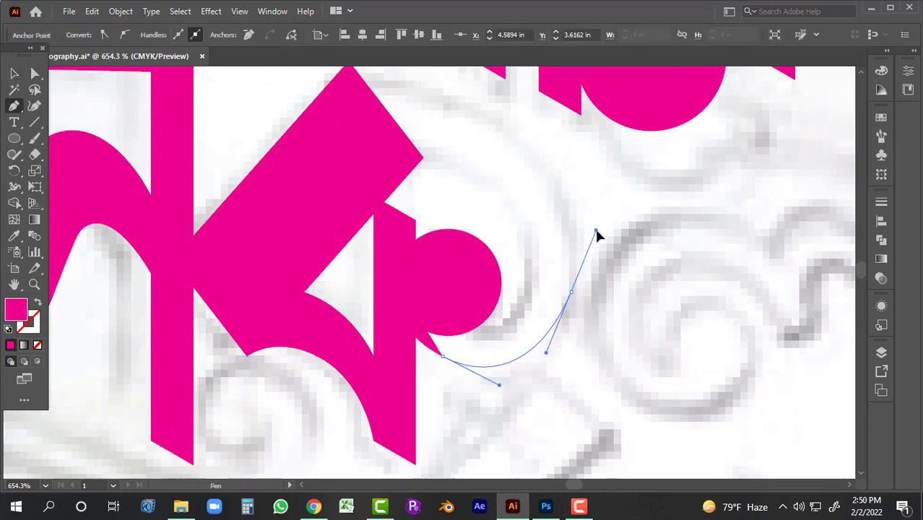
{"action": "key", "text": "ctrl+minus"}
{"action": "left_click", "coordinate": [342, 319]}
{"action": "left_click_drag", "start_coordinate": [394, 396], "coordinate": [445, 413]}
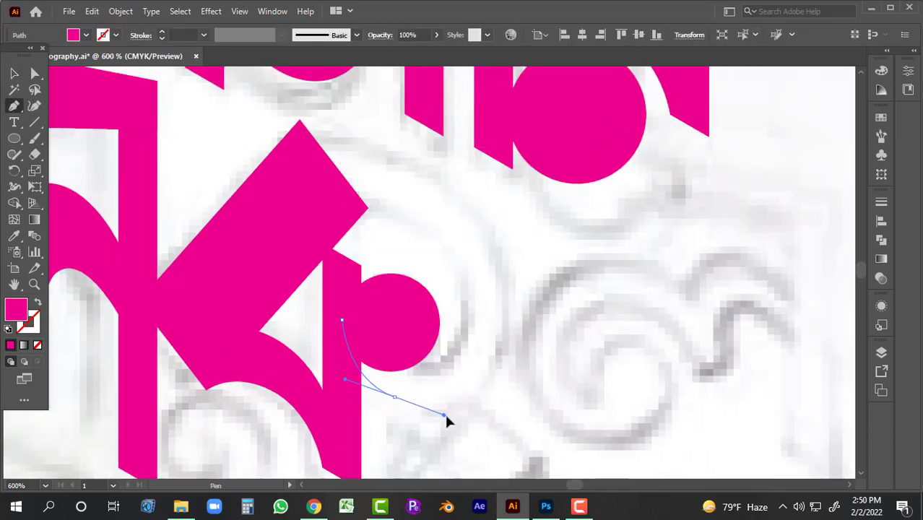
{"action": "left_click_drag", "start_coordinate": [504, 326], "coordinate": [521, 243]}
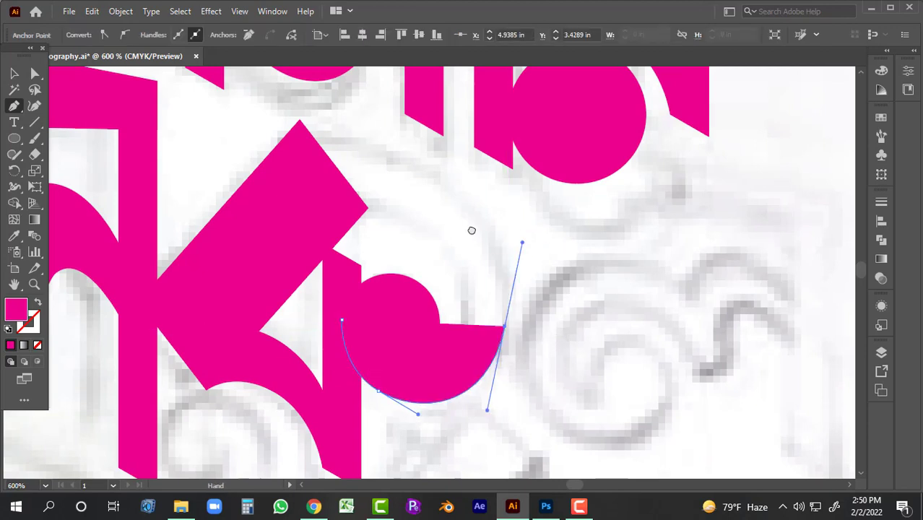
{"action": "scroll", "coordinate": [472, 231], "scroll_direction": "left", "scroll_amount": 2}
{"action": "left_click_drag", "start_coordinate": [348, 137], "coordinate": [360, 143]}
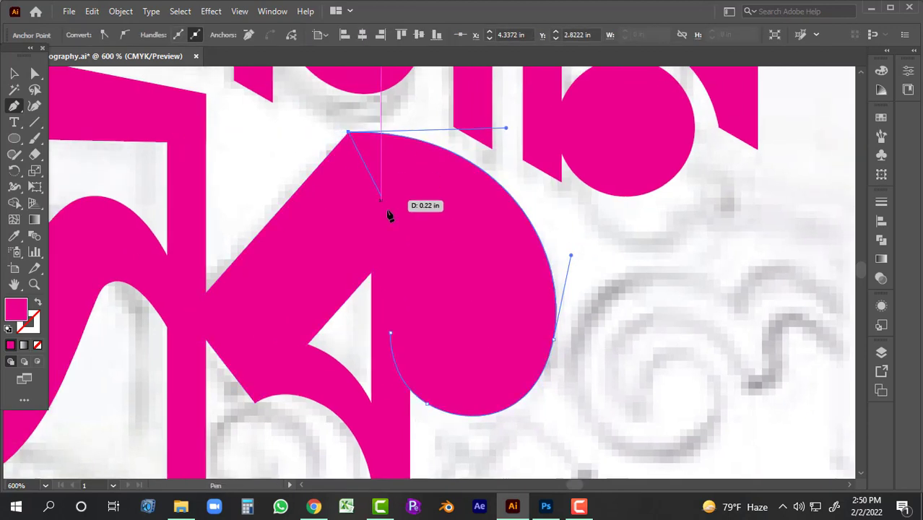
{"action": "left_click_drag", "start_coordinate": [494, 304], "coordinate": [482, 265]}
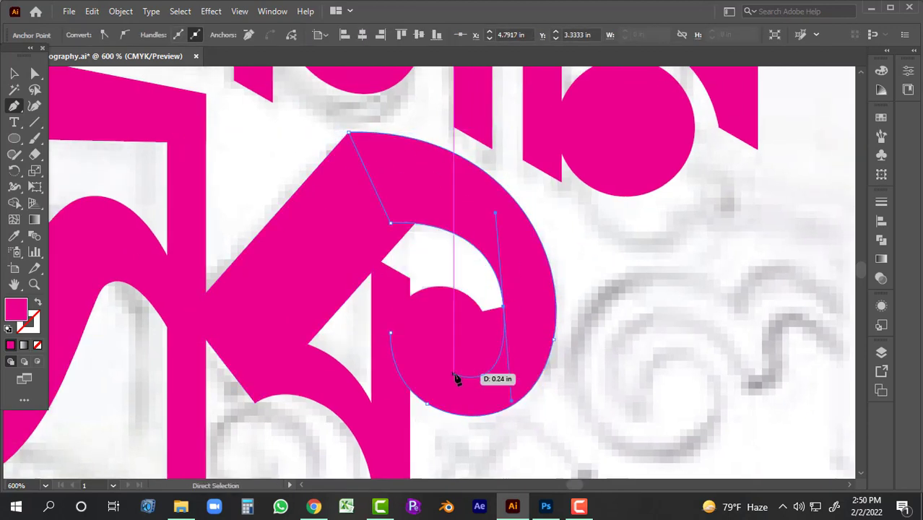
- Adjust the hook's inner-edge and top-left anchors with Direct Selection
{"action": "key", "text": "a"}
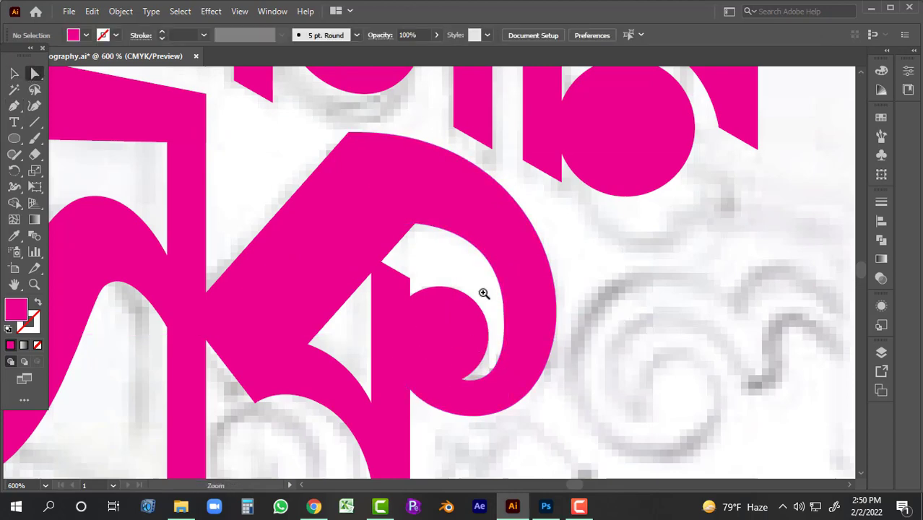
{"action": "scroll", "coordinate": [485, 294], "scroll_direction": "down", "scroll_amount": 3}
{"action": "scroll", "coordinate": [517, 249], "scroll_direction": "up", "scroll_amount": 3}
{"action": "left_click_drag", "start_coordinate": [377, 224], "coordinate": [381, 248]}
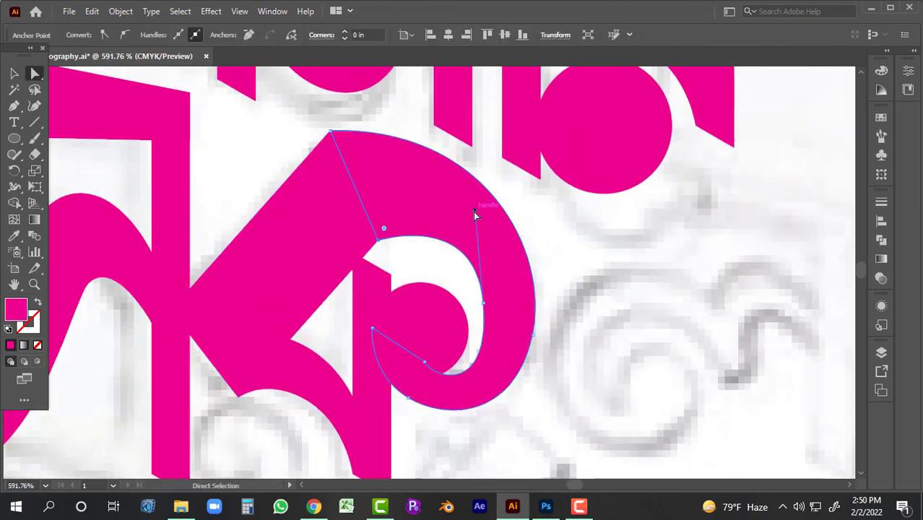
{"action": "scroll", "coordinate": [554, 232], "scroll_direction": "down", "scroll_amount": 3}
{"action": "scroll", "coordinate": [458, 283], "scroll_direction": "up", "scroll_amount": 3}
{"action": "left_click_drag", "start_coordinate": [414, 211], "coordinate": [461, 217]}
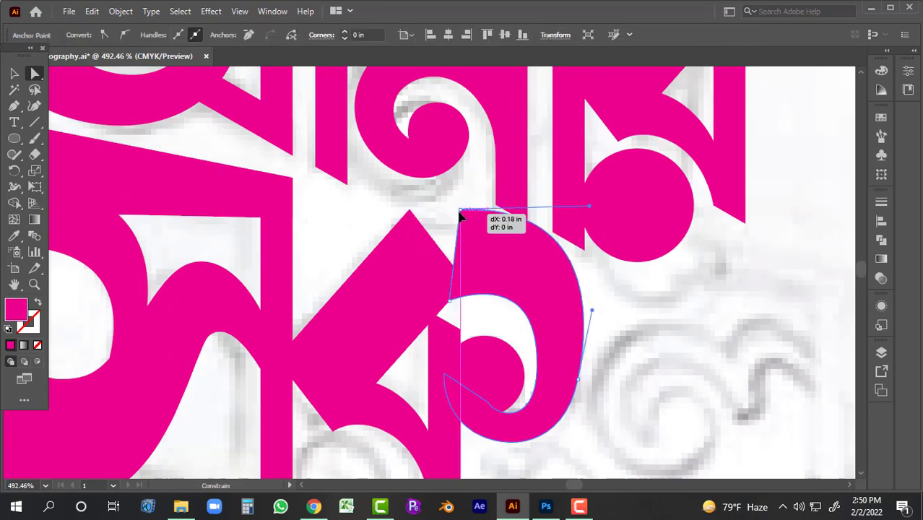
- Add an anchor to the hook's left edge and reshape its top curve
{"action": "key", "text": "p"}
{"action": "scroll", "coordinate": [435, 247], "scroll_direction": "up", "scroll_amount": 2}
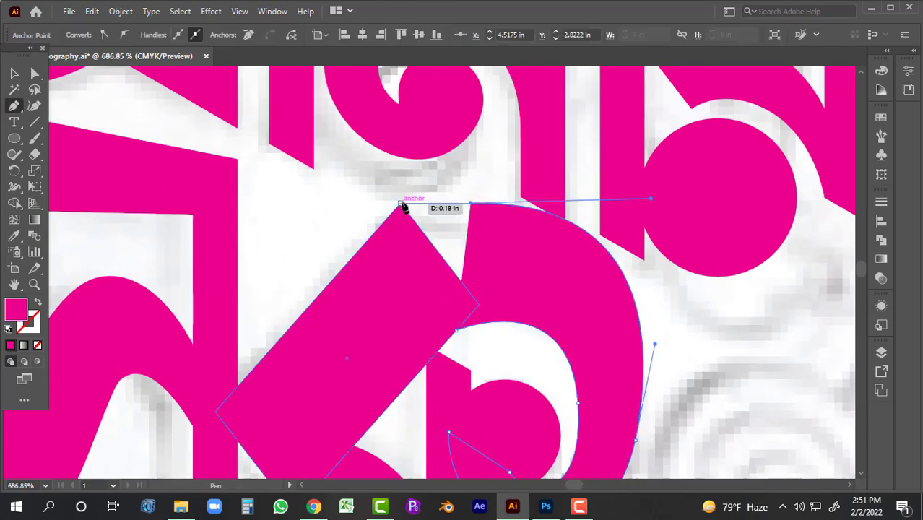
{"action": "left_click", "coordinate": [410, 332]}
{"action": "key", "text": "Tab"}
{"action": "scroll", "coordinate": [385, 268], "scroll_direction": "down", "scroll_amount": 3}
{"action": "scroll", "coordinate": [373, 140], "scroll_direction": "up", "scroll_amount": 3}
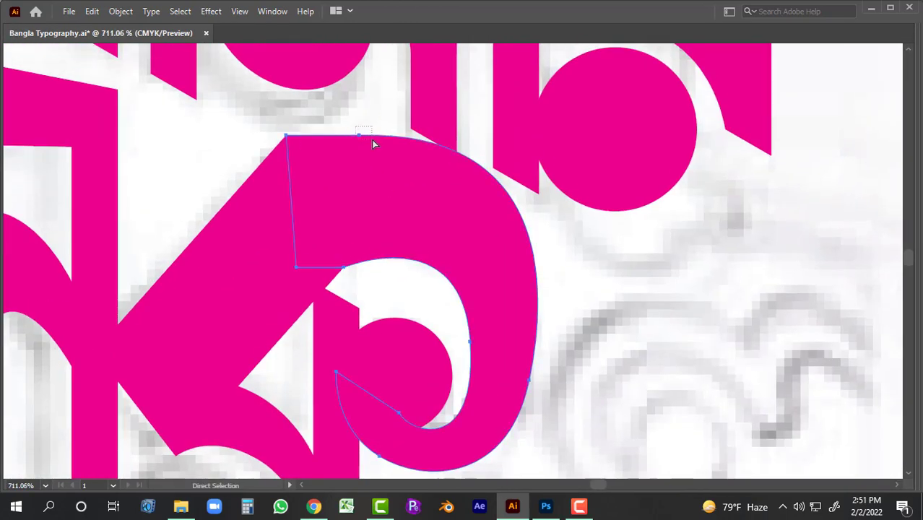
{"action": "left_click_drag", "start_coordinate": [520, 131], "coordinate": [485, 135]}
{"action": "left_click", "coordinate": [589, 314]}
{"action": "scroll", "coordinate": [506, 238], "scroll_direction": "down", "scroll_amount": 3}
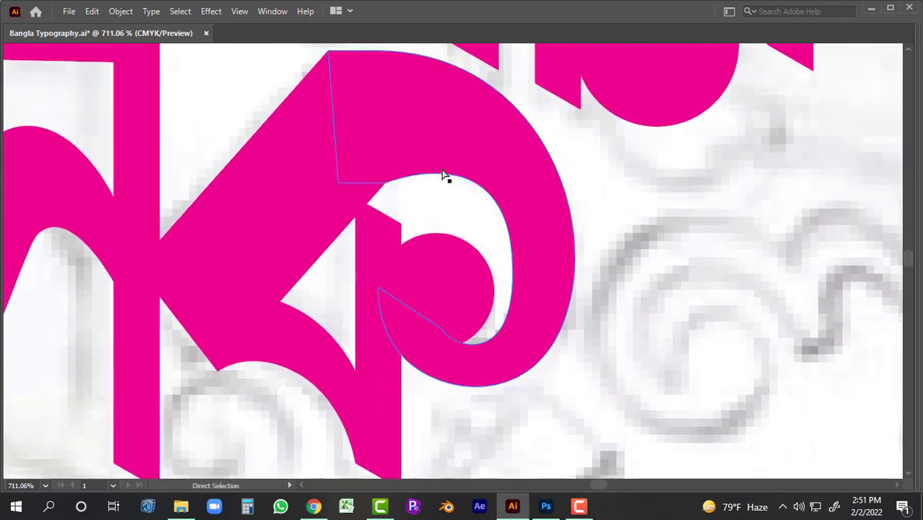
{"action": "scroll", "coordinate": [469, 191], "scroll_direction": "up", "scroll_amount": 3}
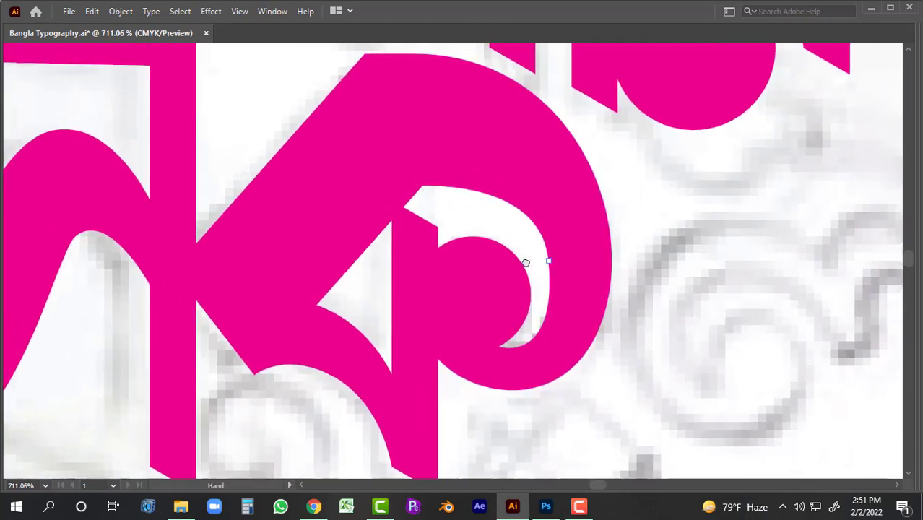
{"action": "scroll", "coordinate": [621, 192], "scroll_direction": "down", "scroll_amount": 3}
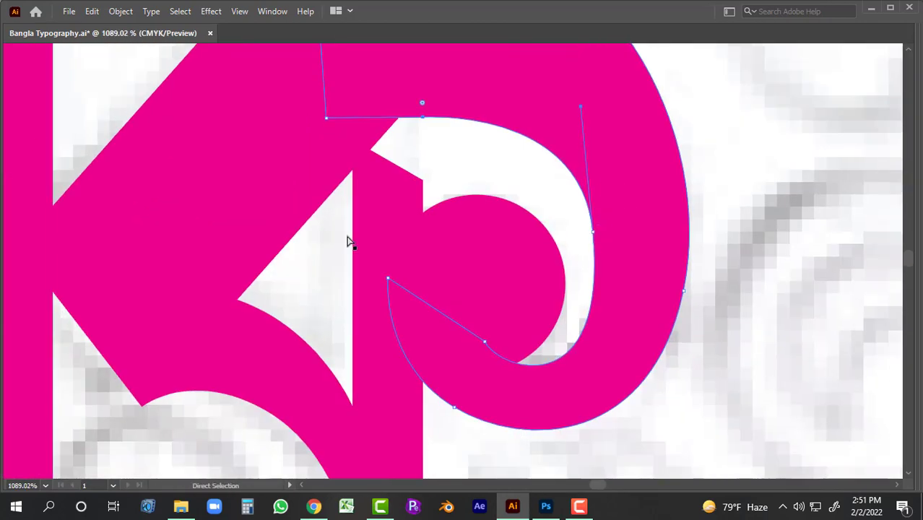
- Nudge the hook's inner-curve anchors so it curls smoothly inside the bowl
{"action": "key", "text": "Tab"}
{"action": "key", "text": "p"}
{"action": "left_click_drag", "start_coordinate": [592, 255], "coordinate": [608, 274]}
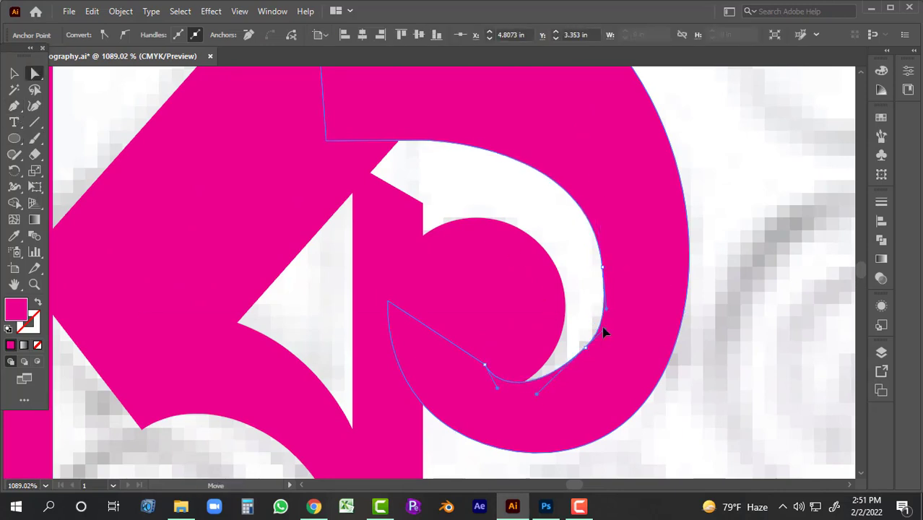
{"action": "left_click_drag", "start_coordinate": [586, 350], "coordinate": [585, 363]}
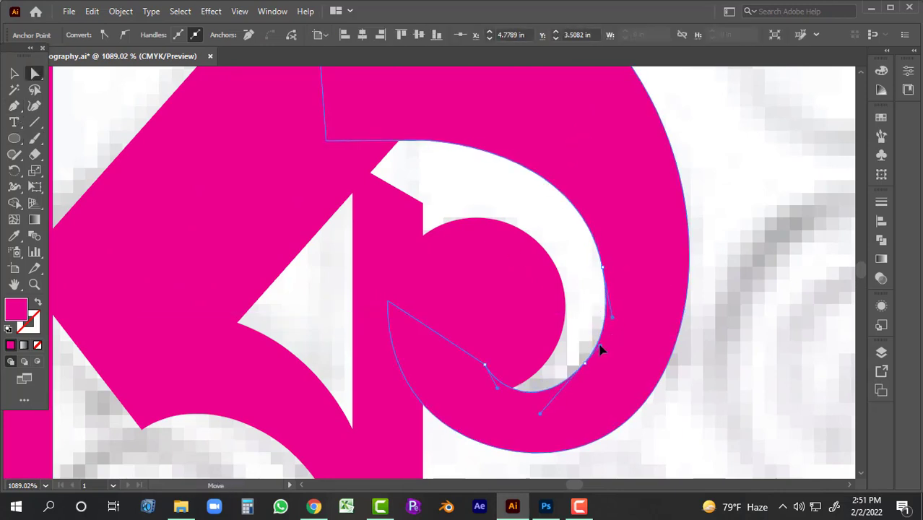
{"action": "left_click_drag", "start_coordinate": [484, 364], "coordinate": [470, 370]}
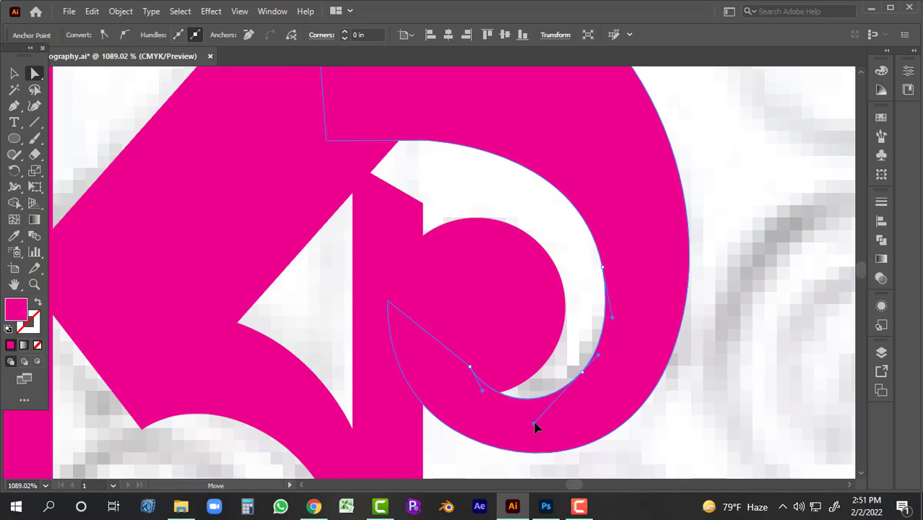
{"action": "scroll", "coordinate": [471, 299], "scroll_direction": "down", "scroll_amount": 1}
{"action": "left_click", "coordinate": [614, 372]}
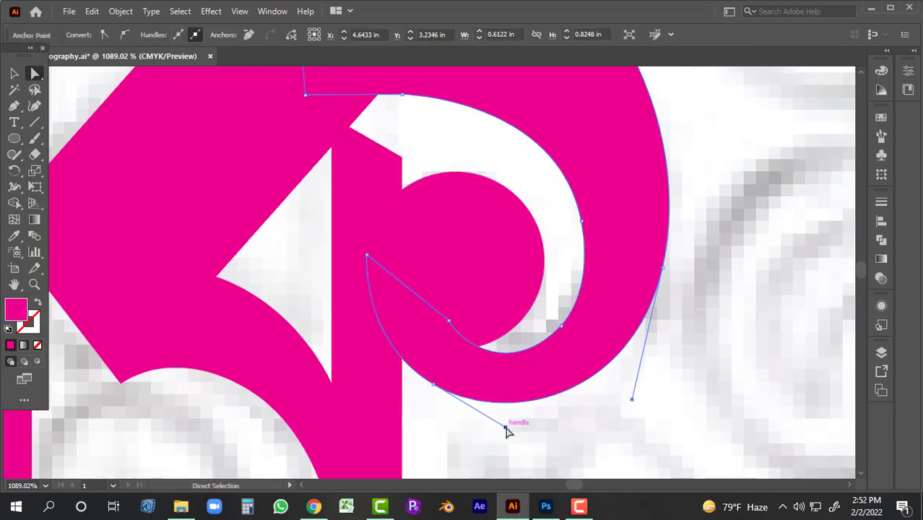
{"action": "left_click", "coordinate": [570, 405]}
{"action": "scroll", "coordinate": [490, 263], "scroll_direction": "down", "scroll_amount": 3}
{"action": "scroll", "coordinate": [469, 268], "scroll_direction": "down", "scroll_amount": 2}
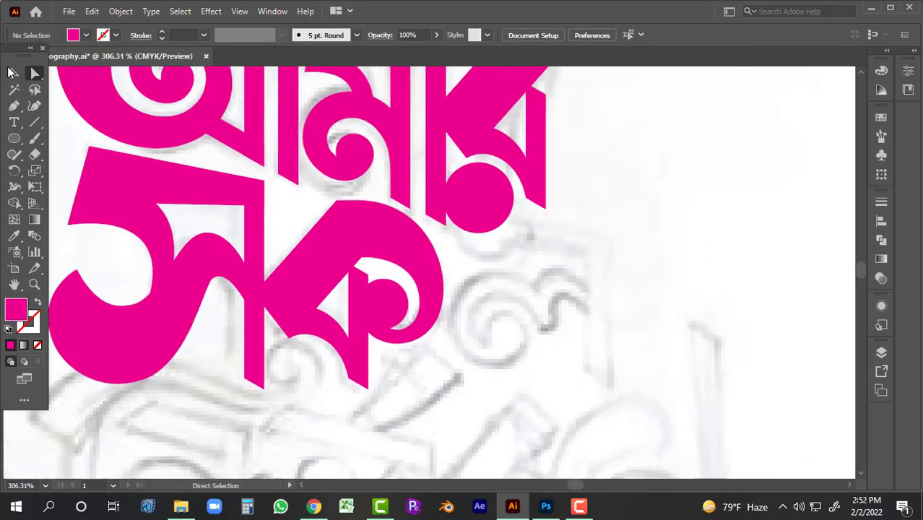
- Position the round dot inside the sketched curl
{"action": "scroll", "coordinate": [427, 258], "scroll_direction": "down", "scroll_amount": 1}
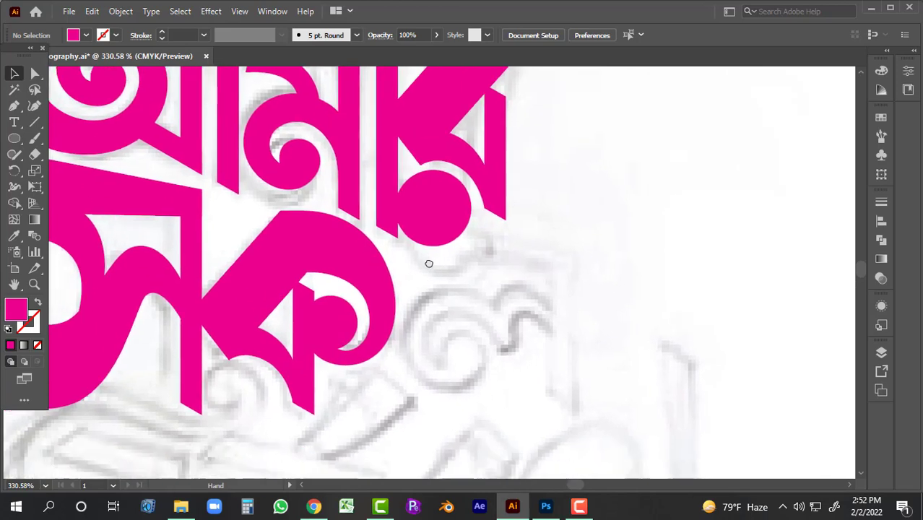
{"action": "scroll", "coordinate": [428, 263], "scroll_direction": "up", "scroll_amount": 2}
{"action": "scroll", "coordinate": [439, 308], "scroll_direction": "up", "scroll_amount": 1}
{"action": "left_click_drag", "start_coordinate": [217, 271], "coordinate": [419, 324]}
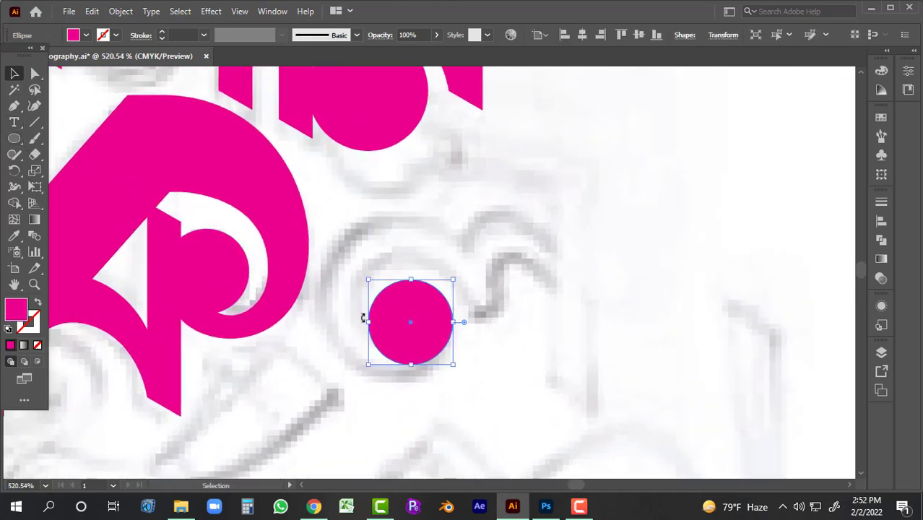
- Start tracing the spiral outline from the dot's top around its lower and left side
{"action": "key", "text": "p"}
{"action": "scroll", "coordinate": [324, 299], "scroll_direction": "up", "scroll_amount": 1}
{"action": "scroll", "coordinate": [324, 299], "scroll_direction": "up", "scroll_amount": 1}
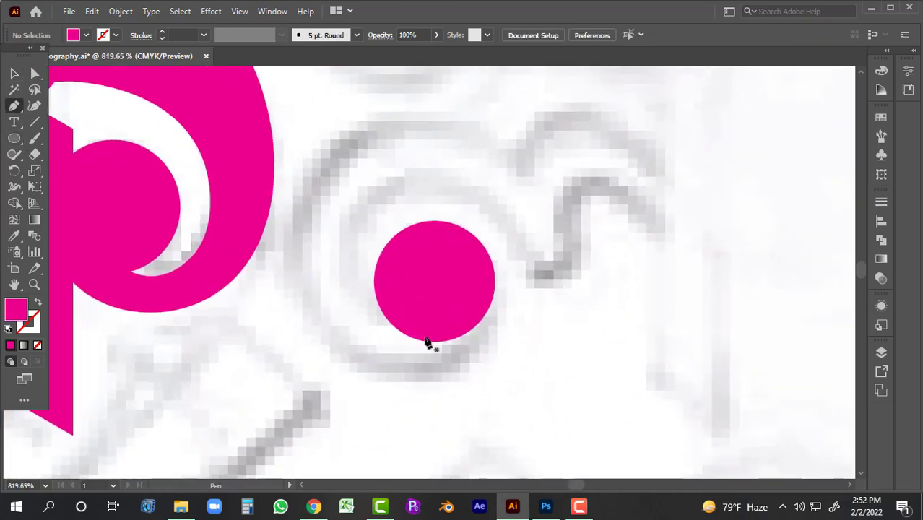
{"action": "left_click", "coordinate": [470, 233]}
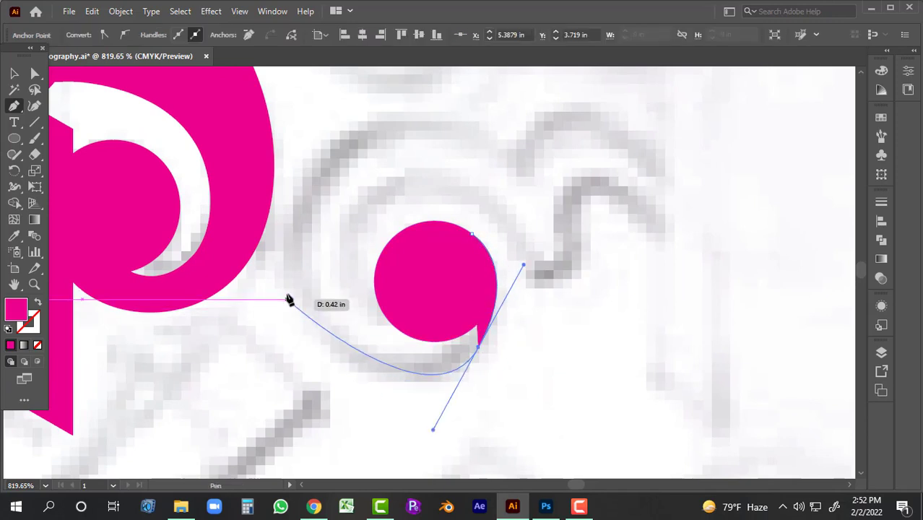
{"action": "left_click_drag", "start_coordinate": [280, 267], "coordinate": [290, 151]}
{"action": "key", "text": "ctrl+z"}
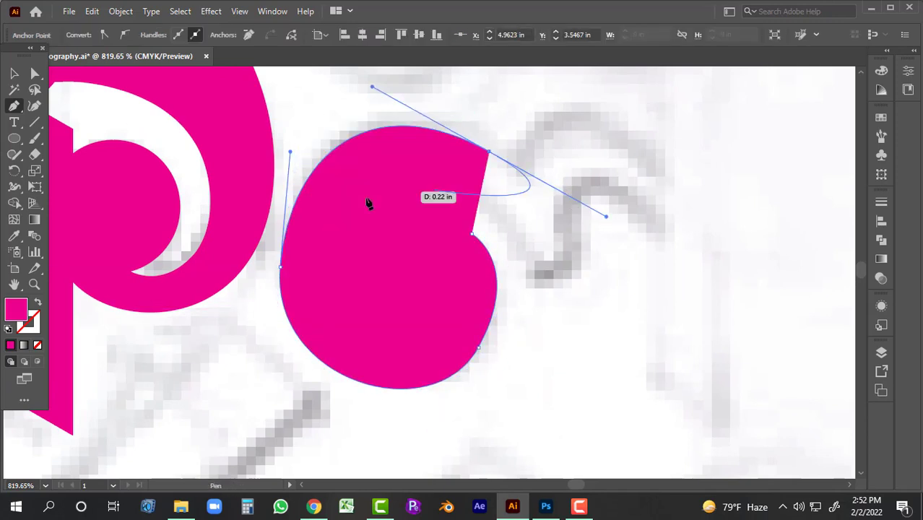
{"action": "left_click_drag", "start_coordinate": [287, 221], "coordinate": [314, 109]}
{"action": "scroll", "coordinate": [336, 177], "scroll_direction": "up", "scroll_amount": 2}
{"action": "scroll", "coordinate": [397, 202], "scroll_direction": "up", "scroll_amount": 1}
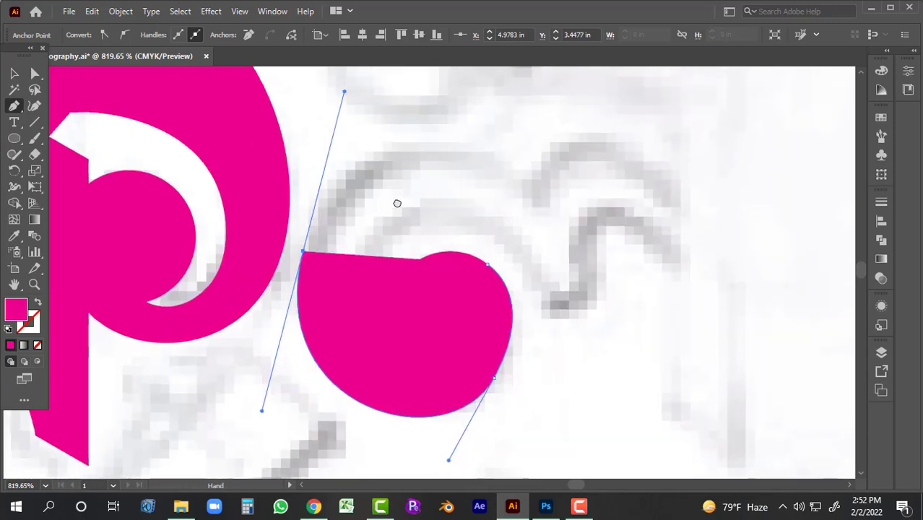
- Continue the spiral outline over the top to a sharp tail tip and back through the inner curl
{"action": "left_click_drag", "start_coordinate": [524, 193], "coordinate": [555, 234]}
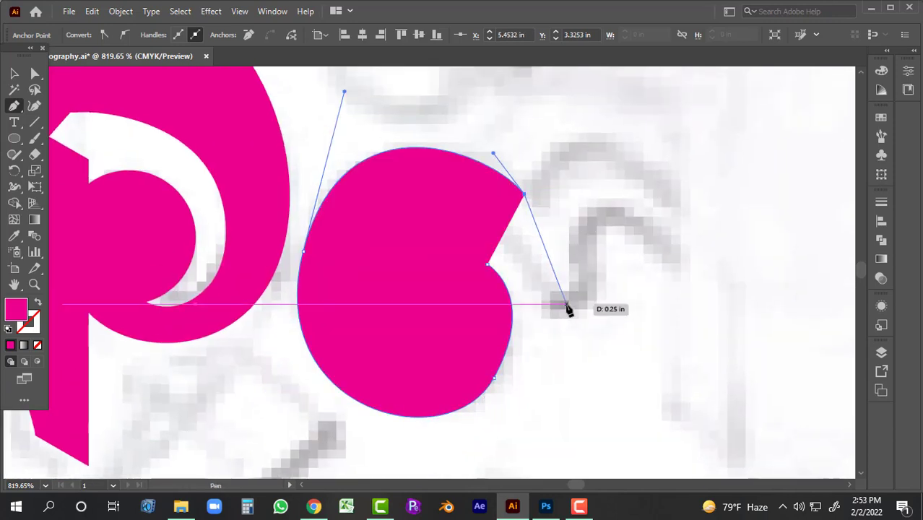
{"action": "left_click_drag", "start_coordinate": [567, 305], "coordinate": [551, 311]}
{"action": "left_click_drag", "start_coordinate": [449, 219], "coordinate": [380, 225]}
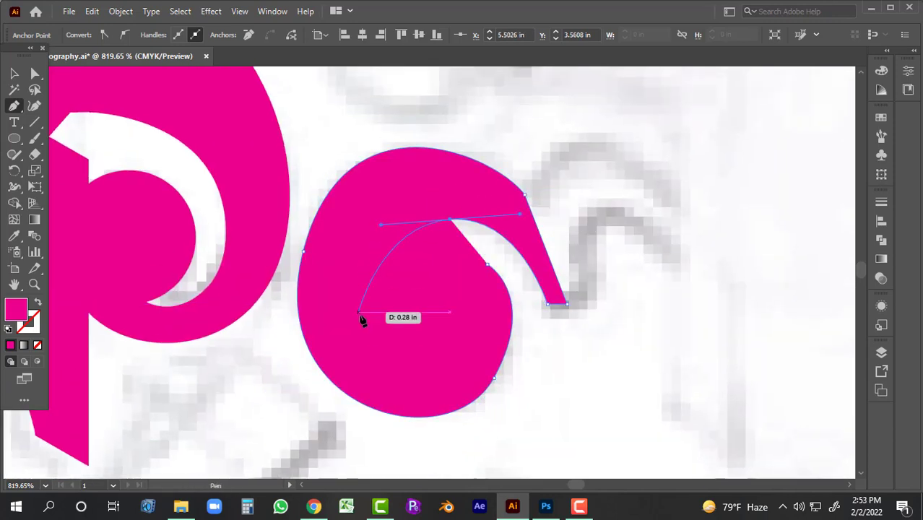
{"action": "left_click_drag", "start_coordinate": [364, 333], "coordinate": [375, 385]}
{"action": "left_click_drag", "start_coordinate": [449, 360], "coordinate": [465, 327]}
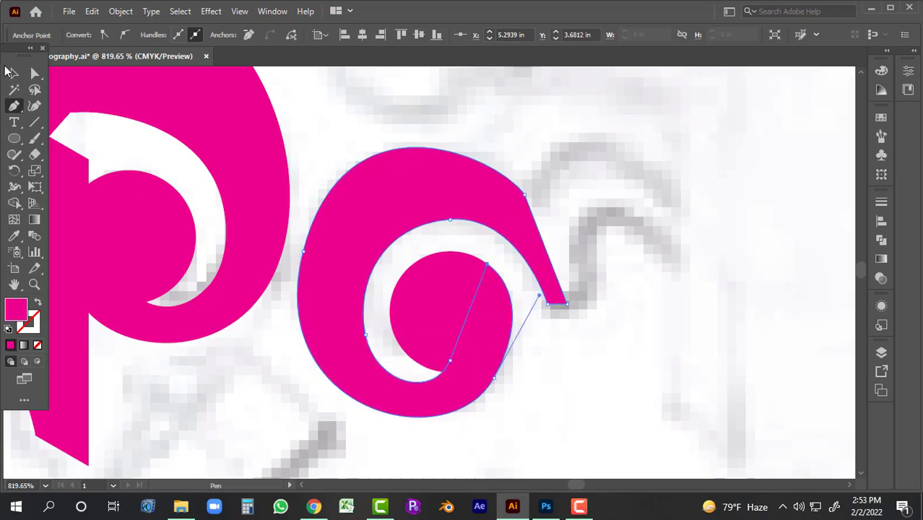
{"action": "scroll", "coordinate": [477, 241], "scroll_direction": "down", "scroll_amount": 2}
- Adjust the spiral's inner and lower anchors to follow the sketch
{"action": "key", "text": "a"}
{"action": "left_click_drag", "start_coordinate": [390, 319], "coordinate": [393, 316]}
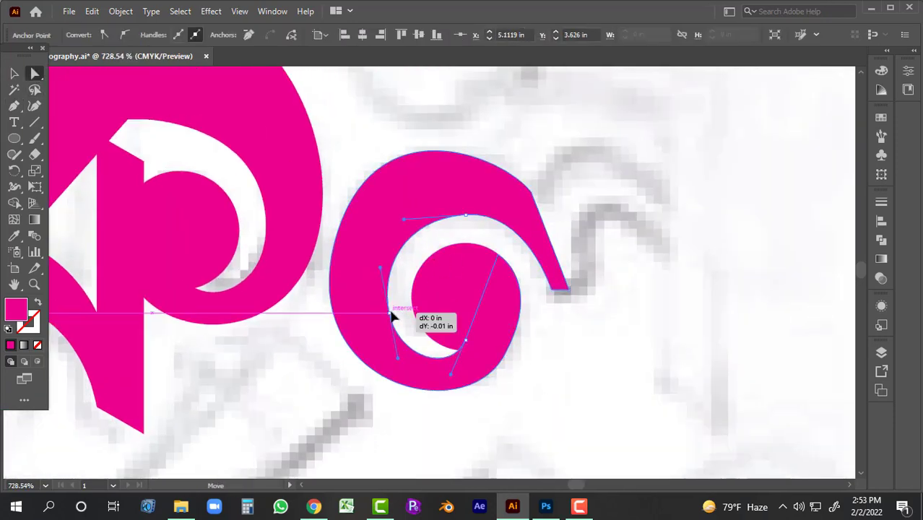
{"action": "left_click_drag", "start_coordinate": [506, 359], "coordinate": [510, 360]}
{"action": "left_click_drag", "start_coordinate": [545, 282], "coordinate": [551, 289]}
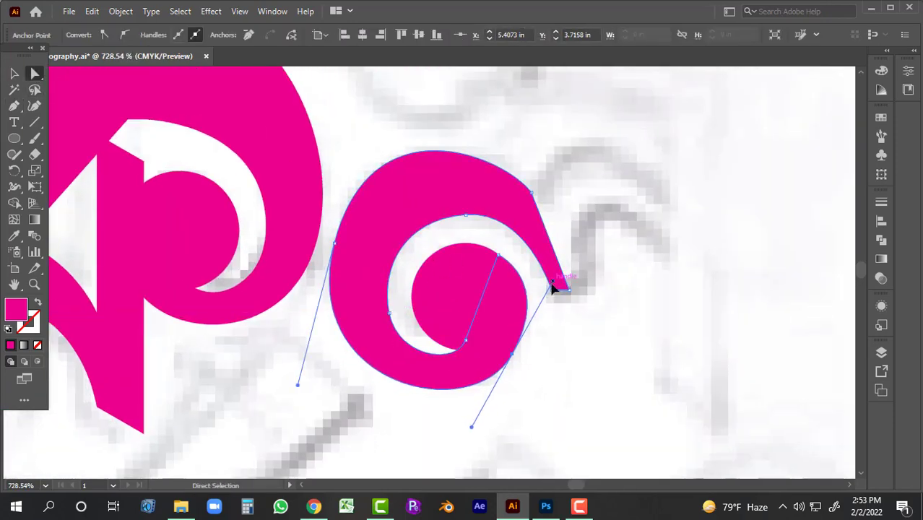
{"action": "left_click_drag", "start_coordinate": [475, 418], "coordinate": [466, 424]}
{"action": "left_click_drag", "start_coordinate": [298, 387], "coordinate": [299, 403]}
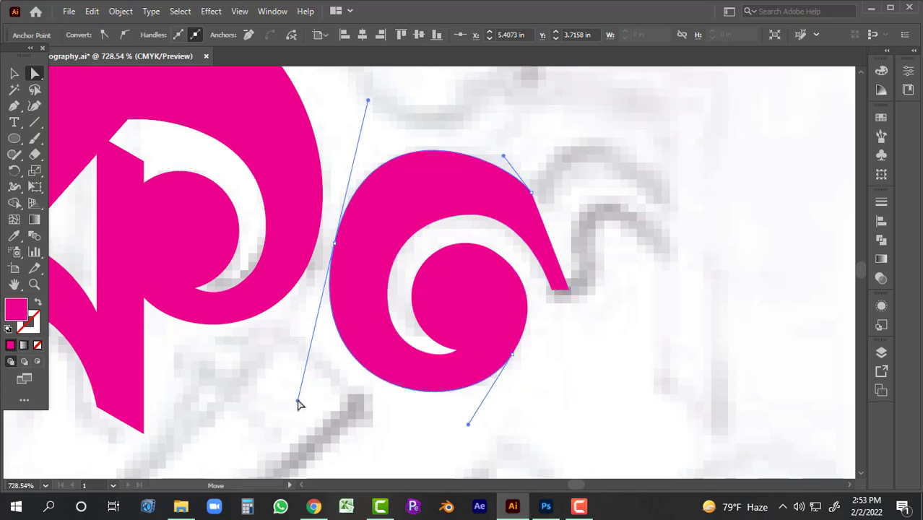
{"action": "left_click_drag", "start_coordinate": [334, 244], "coordinate": [318, 235]}
- Reshape the spiral's left outer curve so the bowl widens toward the neighbouring letter
{"action": "left_click_drag", "start_coordinate": [355, 95], "coordinate": [349, 115]}
{"action": "left_click_drag", "start_coordinate": [531, 192], "coordinate": [529, 176]}
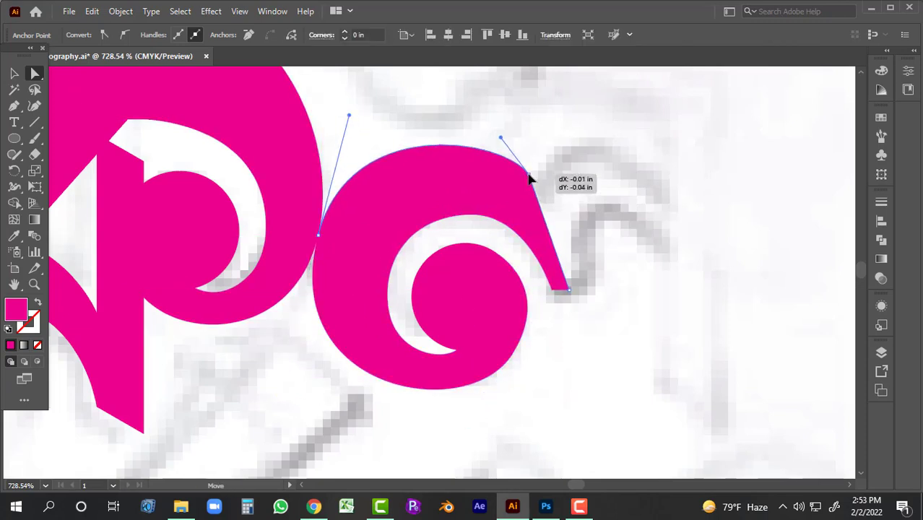
{"action": "left_click_drag", "start_coordinate": [349, 115], "coordinate": [346, 91]}
{"action": "mouse_move", "coordinate": [315, 231]}
{"action": "left_mouse_down"}
{"action": "mouse_move", "coordinate": [307, 229]}
{"action": "mouse_move", "coordinate": [310, 248]}
{"action": "left_mouse_up"}
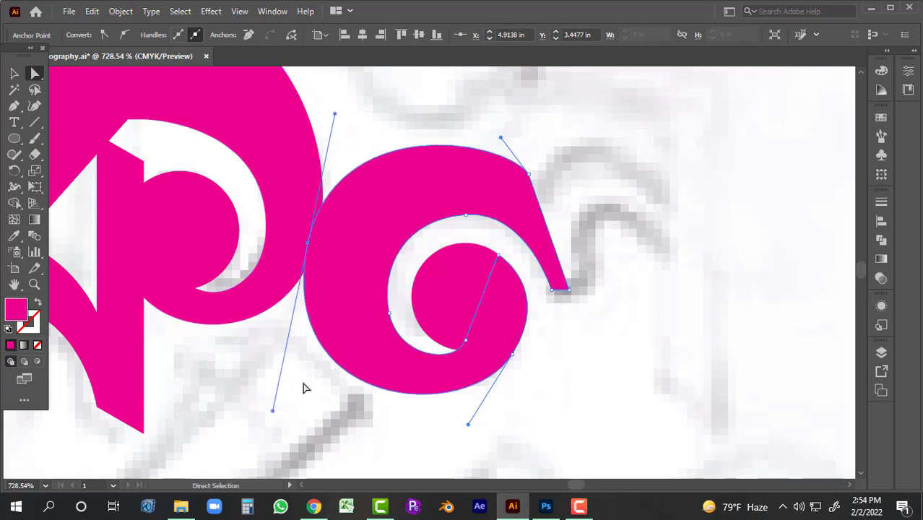
{"action": "left_click_drag", "start_coordinate": [272, 410], "coordinate": [283, 396]}
{"action": "left_click_drag", "start_coordinate": [388, 315], "coordinate": [383, 310]}
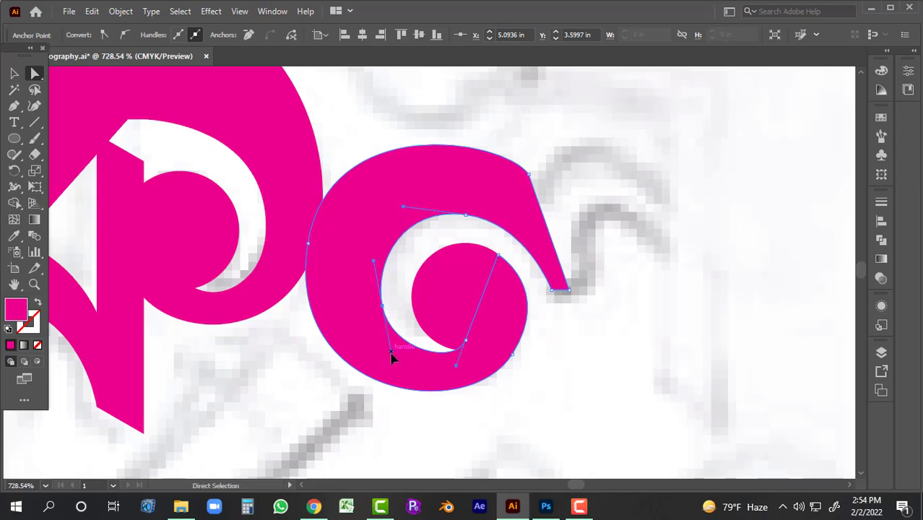
{"action": "scroll", "coordinate": [394, 356], "scroll_direction": "down", "scroll_amount": 2}
{"action": "left_click", "coordinate": [457, 255]}
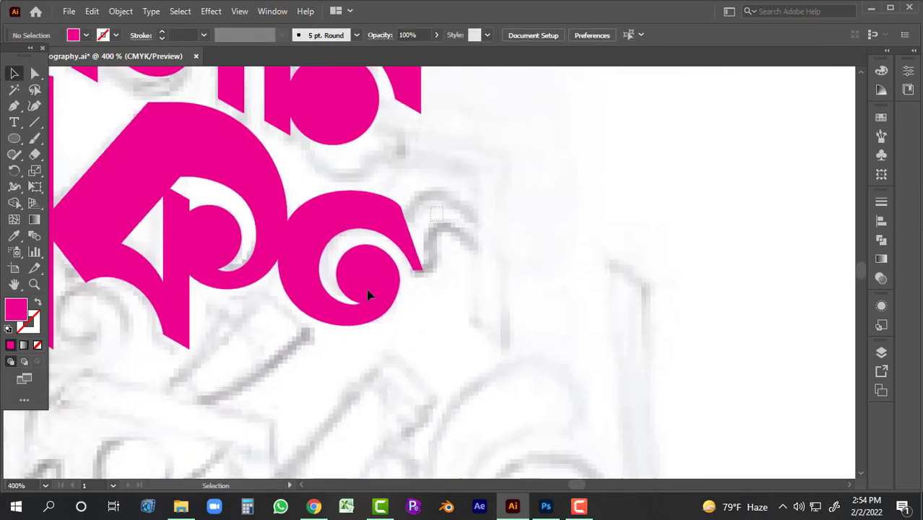
- Smooth the spiral's outer top curve by adjusting its anchors and handles
{"action": "key", "text": "a"}
{"action": "left_click", "coordinate": [484, 234]}
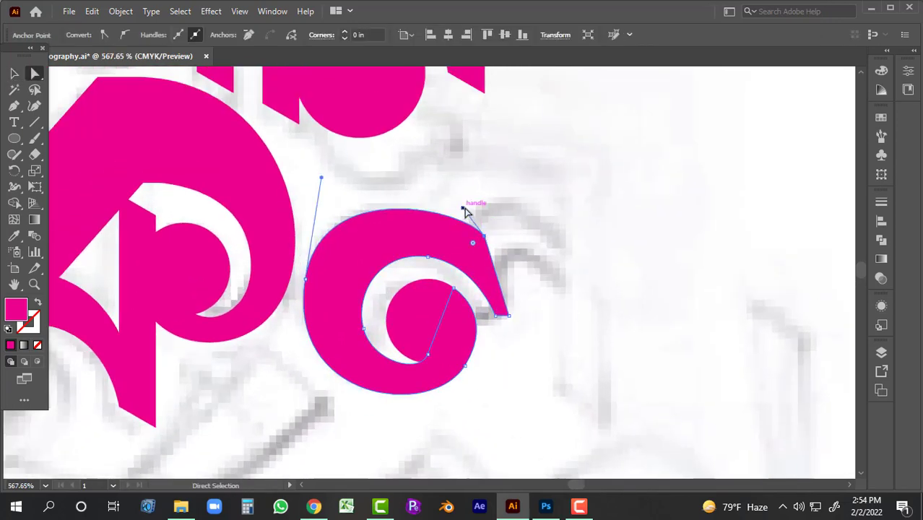
{"action": "left_click_drag", "start_coordinate": [465, 208], "coordinate": [448, 183]}
{"action": "left_click_drag", "start_coordinate": [320, 179], "coordinate": [318, 176]}
{"action": "left_click", "coordinate": [505, 275]}
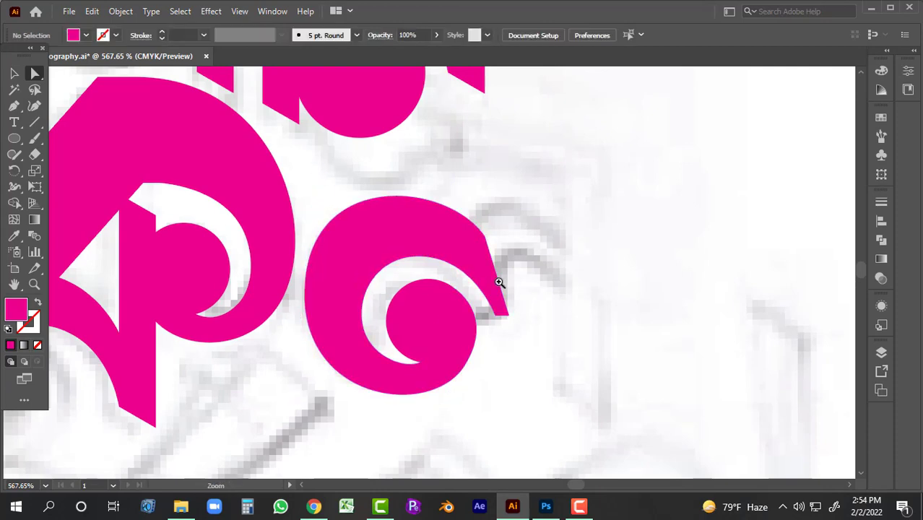
{"action": "scroll", "coordinate": [548, 255], "scroll_direction": "down", "scroll_amount": 5}
{"action": "scroll", "coordinate": [350, 262], "scroll_direction": "up", "scroll_amount": 6}
{"action": "left_click", "coordinate": [351, 258]}
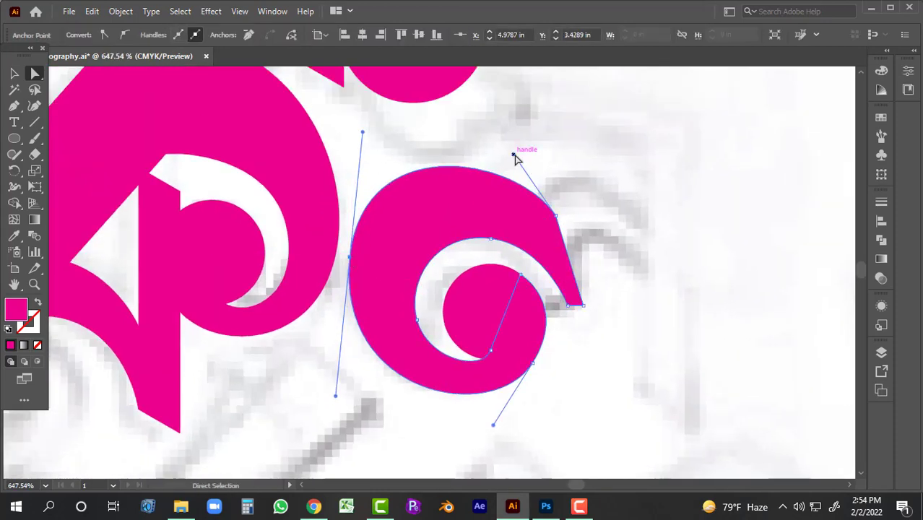
{"action": "left_click_drag", "start_coordinate": [515, 159], "coordinate": [515, 138]}
- Copy the ক stem to the right of the spiral and lengthen it upward
{"action": "key", "text": "v"}
{"action": "left_click", "coordinate": [477, 253]}
{"action": "scroll", "coordinate": [477, 253], "scroll_direction": "down", "scroll_amount": 2}
{"action": "scroll", "coordinate": [414, 173], "scroll_direction": "up", "scroll_amount": 2}
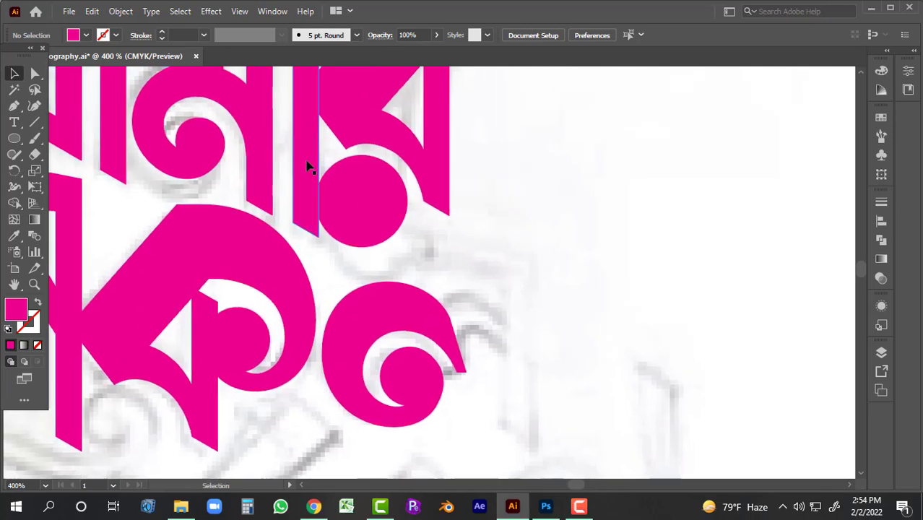
{"action": "left_click_drag", "start_coordinate": [307, 167], "coordinate": [489, 387]}
{"action": "key", "text": "ctrl+z"}
{"action": "key", "text": "a"}
{"action": "mouse_move", "coordinate": [213, 318]}
{"action": "left_mouse_down"}
{"action": "mouse_move", "coordinate": [516, 292]}
{"action": "mouse_move", "coordinate": [490, 272]}
{"action": "mouse_move", "coordinate": [531, 132]}
{"action": "left_mouse_up"}
{"action": "left_click", "coordinate": [536, 319]}
{"action": "key", "text": "v"}
- Try a mirrored duplicate of the spiral to the right, then delete it
{"action": "scroll", "coordinate": [395, 193], "scroll_direction": "up", "scroll_amount": 2}
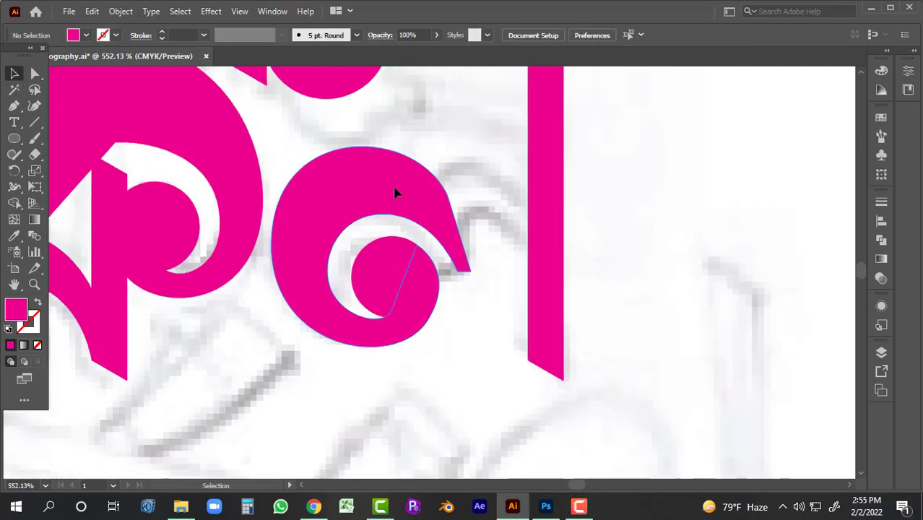
{"action": "mouse_move", "coordinate": [395, 193]}
{"action": "left_mouse_down"}
{"action": "mouse_move", "coordinate": [555, 193]}
{"action": "mouse_move", "coordinate": [593, 202]}
{"action": "mouse_move", "coordinate": [567, 202]}
{"action": "left_mouse_up"}
{"action": "double_click", "coordinate": [14, 170]}
{"action": "key", "text": "Return"}
{"action": "key", "text": "v"}
{"action": "key", "text": "Delete"}
- Draw a closed connector path from the spiral's tail tip up to the tall stem
{"action": "key", "text": "a"}
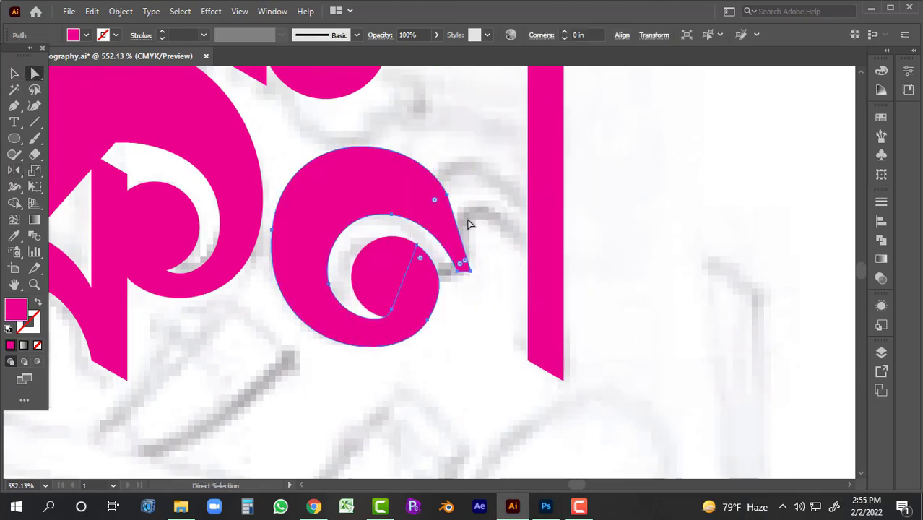
{"action": "key", "text": "p"}
{"action": "scroll", "coordinate": [469, 285], "scroll_direction": "up", "scroll_amount": 2, "text": "alt"}
{"action": "left_click_drag", "start_coordinate": [469, 288], "coordinate": [489, 291]}
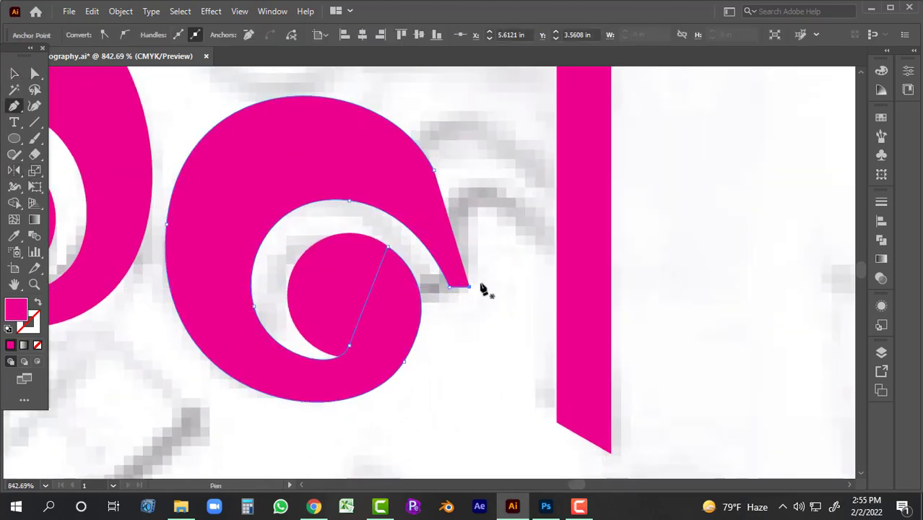
{"action": "left_click", "coordinate": [497, 266]}
{"action": "left_click_drag", "start_coordinate": [481, 199], "coordinate": [495, 175]}
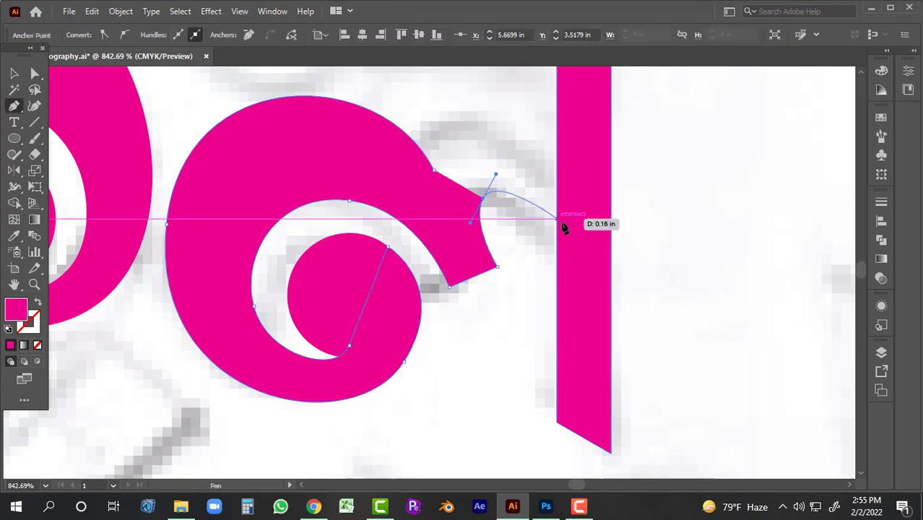
{"action": "left_click", "coordinate": [557, 237]}
{"action": "left_click", "coordinate": [584, 218]}
{"action": "scroll", "coordinate": [586, 246], "scroll_direction": "up", "scroll_amount": 3}
{"action": "left_click", "coordinate": [593, 275]}
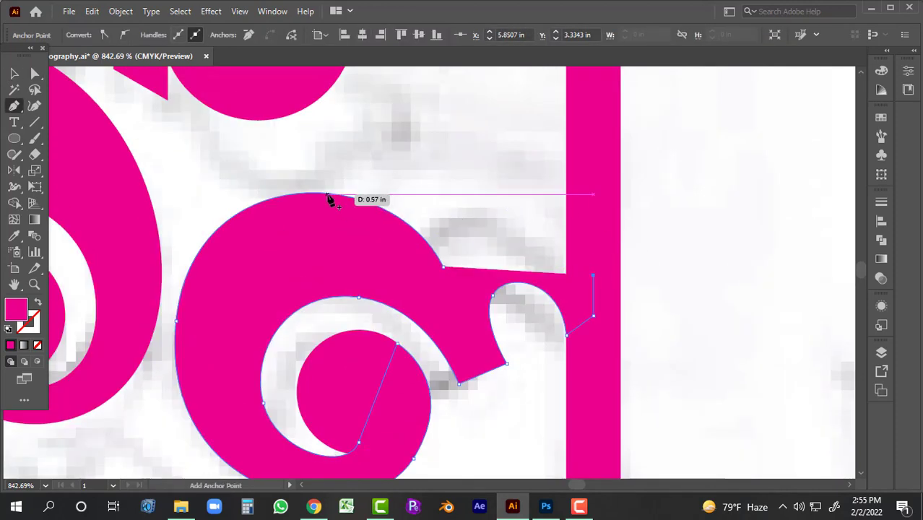
{"action": "left_click_drag", "start_coordinate": [439, 201], "coordinate": [421, 197]}
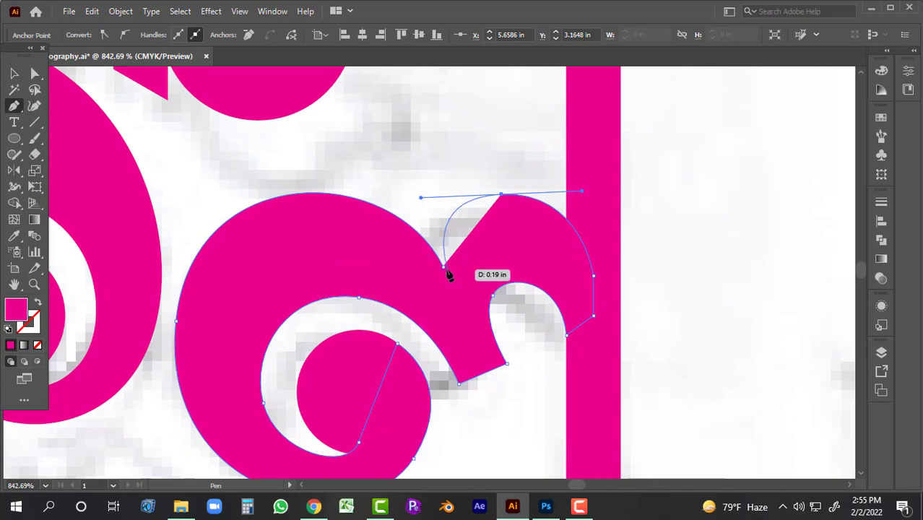
- Move the connector's top point right and reshape its top curve
{"action": "key", "text": "a"}
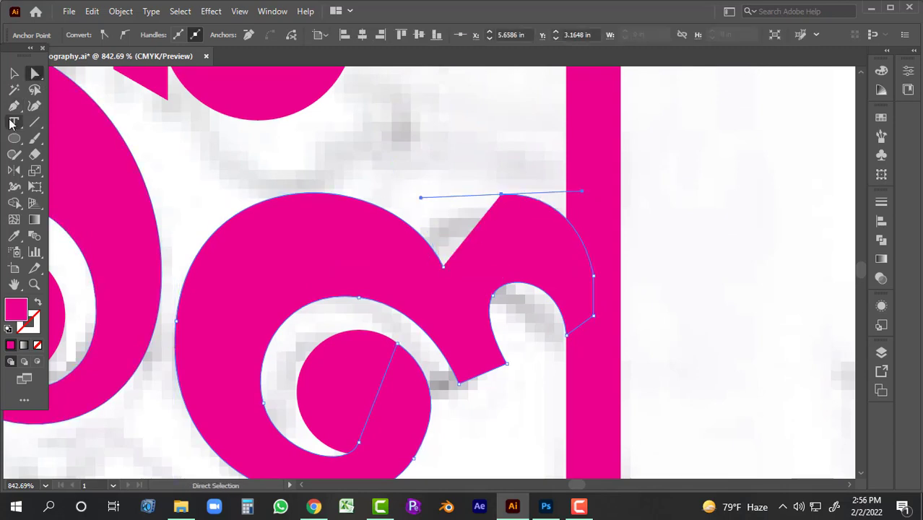
{"action": "left_click_drag", "start_coordinate": [437, 244], "coordinate": [533, 208]}
{"action": "left_click_drag", "start_coordinate": [427, 191], "coordinate": [436, 303]}
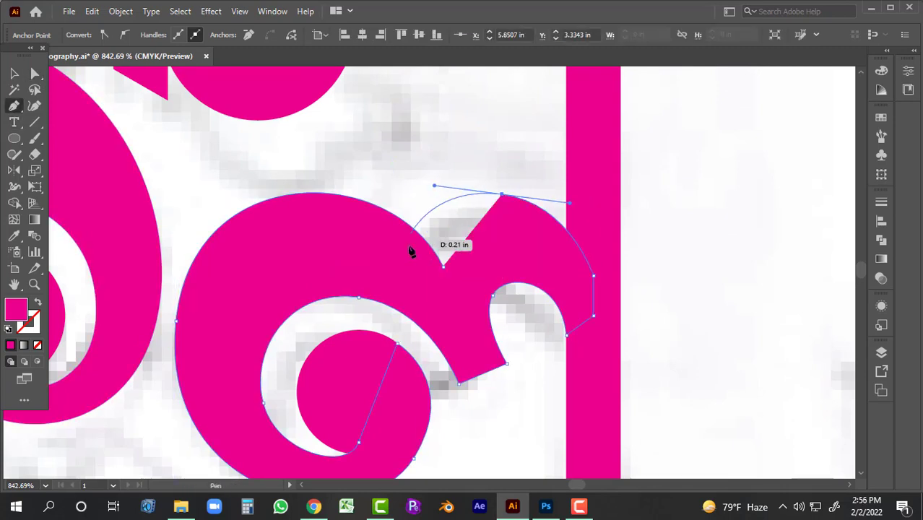
- Reshape the notch where the hook meets the spiral of সকাল's final letter
{"action": "key", "text": "a"}
{"action": "left_click", "coordinate": [701, 231]}
{"action": "scroll", "coordinate": [454, 200], "scroll_direction": "down", "scroll_amount": 5}
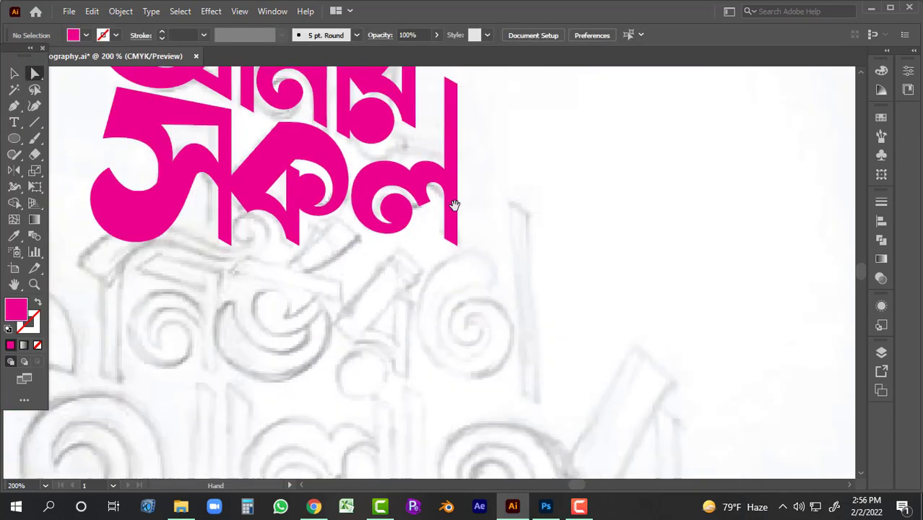
{"action": "scroll", "coordinate": [481, 241], "scroll_direction": "up", "scroll_amount": 5}
{"action": "left_click", "coordinate": [426, 252]}
{"action": "scroll", "coordinate": [426, 251], "scroll_direction": "up", "scroll_amount": 5}
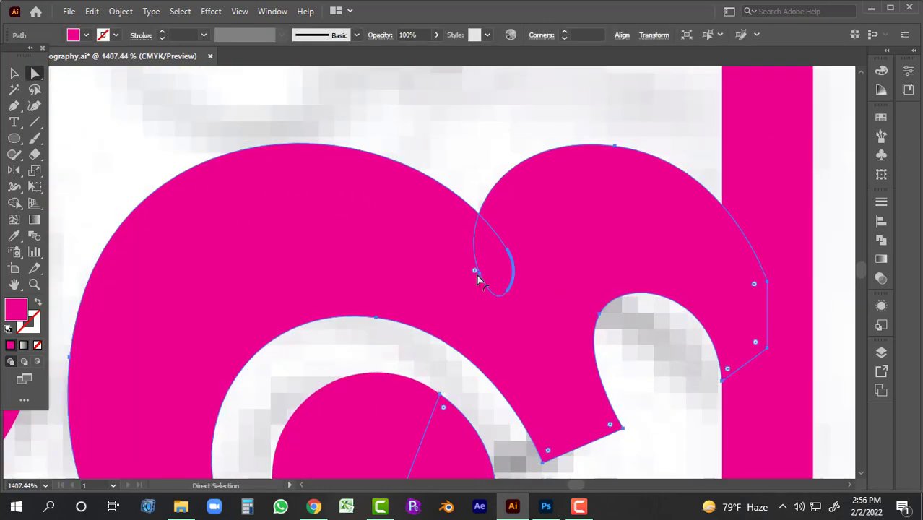
{"action": "mouse_move", "coordinate": [478, 268]}
{"action": "left_mouse_down"}
{"action": "mouse_move", "coordinate": [457, 278]}
{"action": "mouse_move", "coordinate": [448, 264]}
{"action": "left_mouse_up"}
{"action": "left_click", "coordinate": [546, 357]}
{"action": "scroll", "coordinate": [546, 357], "scroll_direction": "down", "scroll_amount": 5}
{"action": "scroll", "coordinate": [465, 281], "scroll_direction": "up", "scroll_amount": 3}
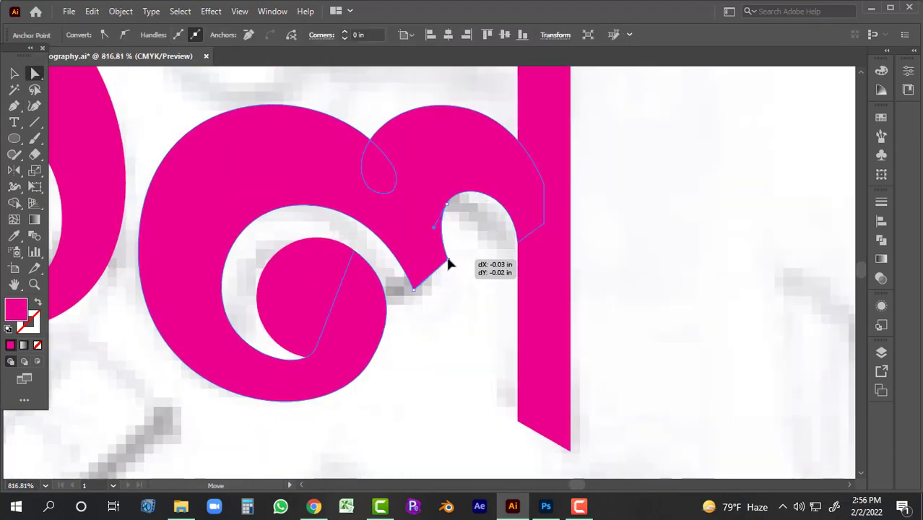
- Move the letter's left outer anchor outward to match the sketch
{"action": "left_click", "coordinate": [415, 290]}
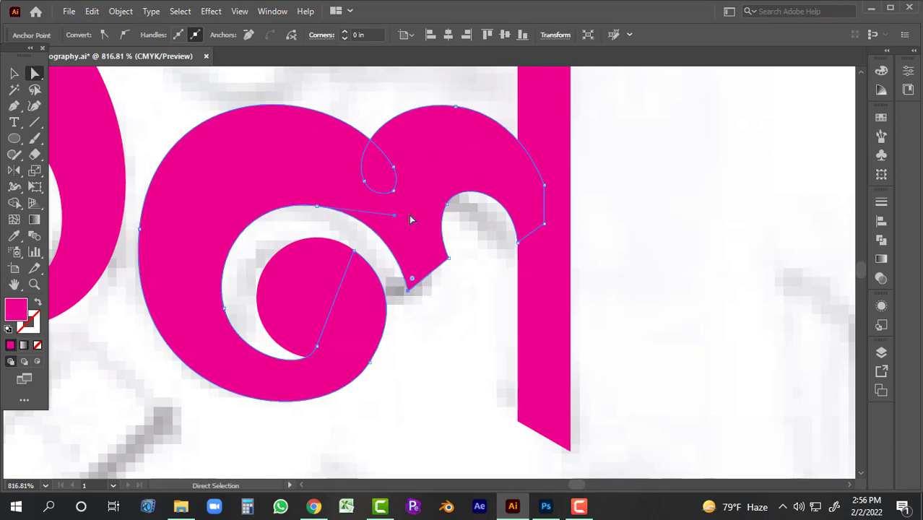
{"action": "left_click", "coordinate": [381, 243]}
{"action": "scroll", "coordinate": [382, 243], "scroll_direction": "down", "scroll_amount": 3}
{"action": "scroll", "coordinate": [243, 231], "scroll_direction": "up", "scroll_amount": 3}
{"action": "left_click", "coordinate": [244, 231]}
{"action": "left_click_drag", "start_coordinate": [245, 258], "coordinate": [238, 258]}
{"action": "scroll", "coordinate": [476, 285], "scroll_direction": "down", "scroll_amount": 5}
{"action": "scroll", "coordinate": [428, 288], "scroll_direction": "down", "scroll_amount": 2}
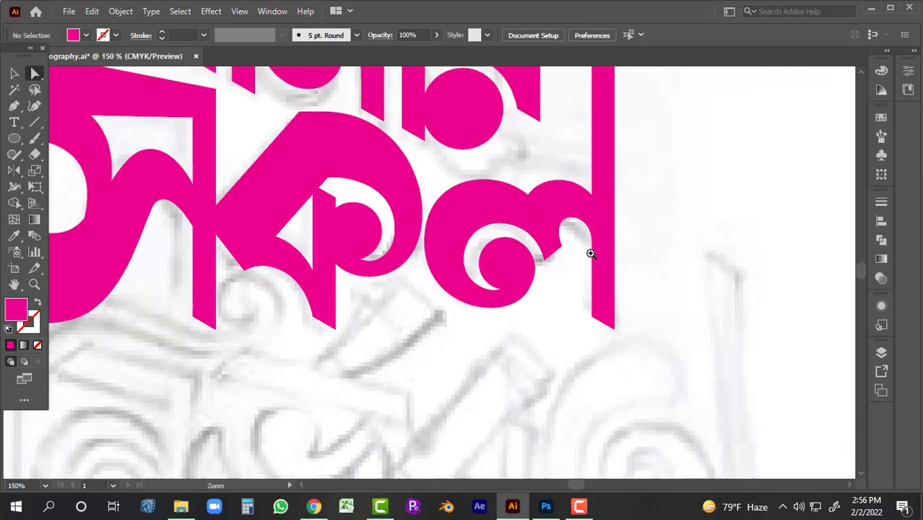
{"action": "scroll", "coordinate": [590, 254], "scroll_direction": "up", "scroll_amount": 5}
- Adjust the left anchor's curve handle to round the letter's outer bowl
{"action": "left_click", "coordinate": [390, 250]}
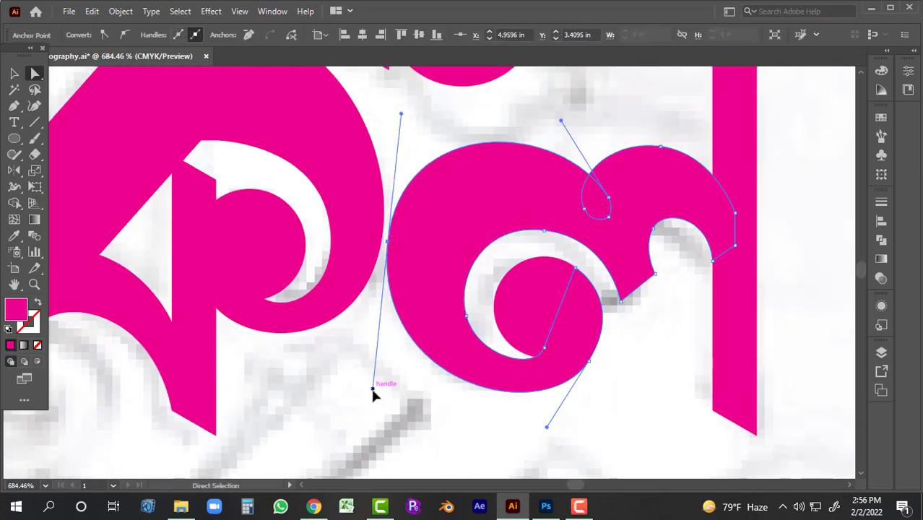
{"action": "left_click_drag", "start_coordinate": [373, 389], "coordinate": [365, 391]}
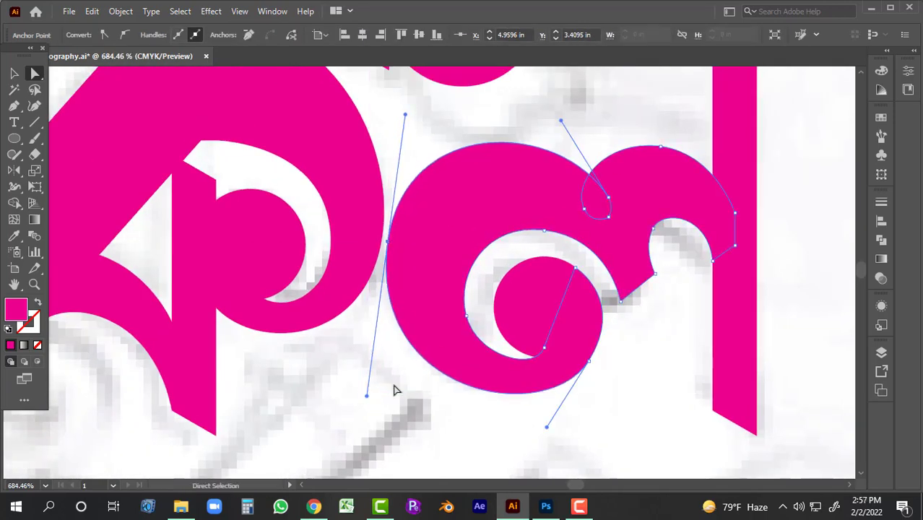
{"action": "left_click", "coordinate": [396, 386]}
{"action": "scroll", "coordinate": [381, 297], "scroll_direction": "down", "scroll_amount": 3}
{"action": "scroll", "coordinate": [381, 296], "scroll_direction": "up", "scroll_amount": 3}
{"action": "left_click", "coordinate": [352, 240]}
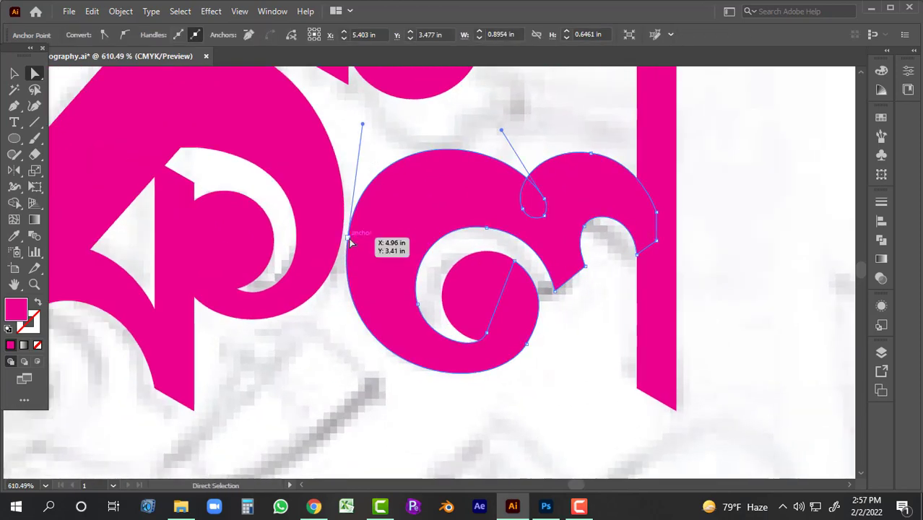
{"action": "scroll", "coordinate": [480, 244], "scroll_direction": "down", "scroll_amount": 3}
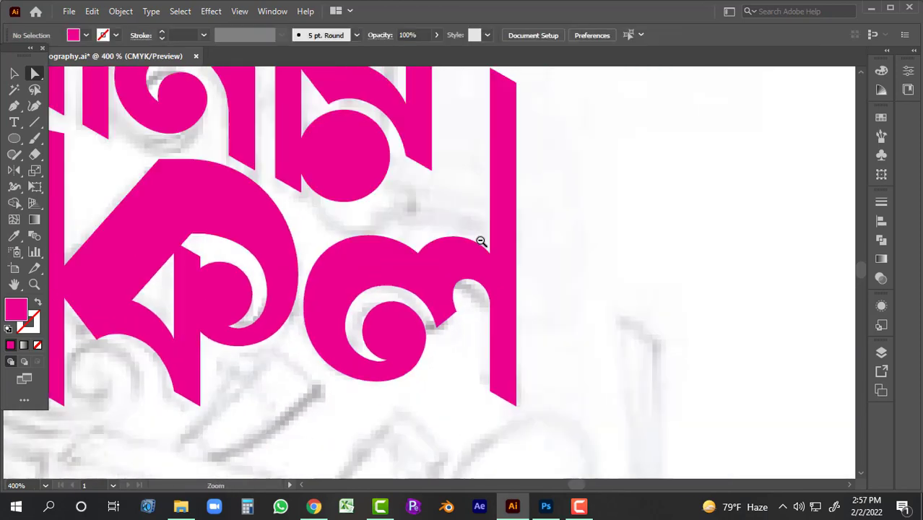
{"action": "key", "text": "Tab"}
- Select the final letter of সকাল and widen it slightly from its left edge
{"action": "mouse_move", "coordinate": [409, 186]}
{"action": "left_mouse_down"}
{"action": "mouse_move", "coordinate": [508, 320]}
{"action": "mouse_move", "coordinate": [494, 220]}
{"action": "left_mouse_up"}
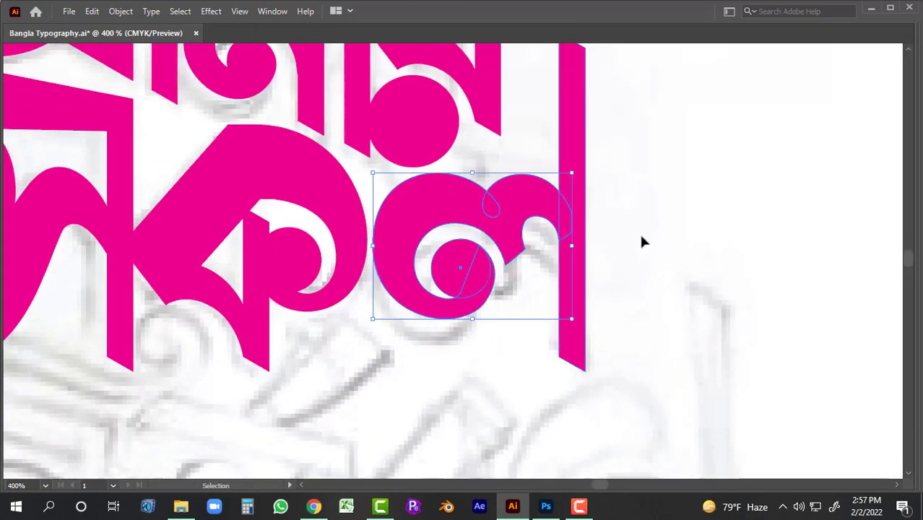
{"action": "scroll", "coordinate": [640, 242], "scroll_direction": "down", "scroll_amount": 3}
{"action": "scroll", "coordinate": [535, 283], "scroll_direction": "up", "scroll_amount": 3}
{"action": "scroll", "coordinate": [535, 283], "scroll_direction": "down", "scroll_amount": 3}
{"action": "scroll", "coordinate": [350, 158], "scroll_direction": "up", "scroll_amount": 3}
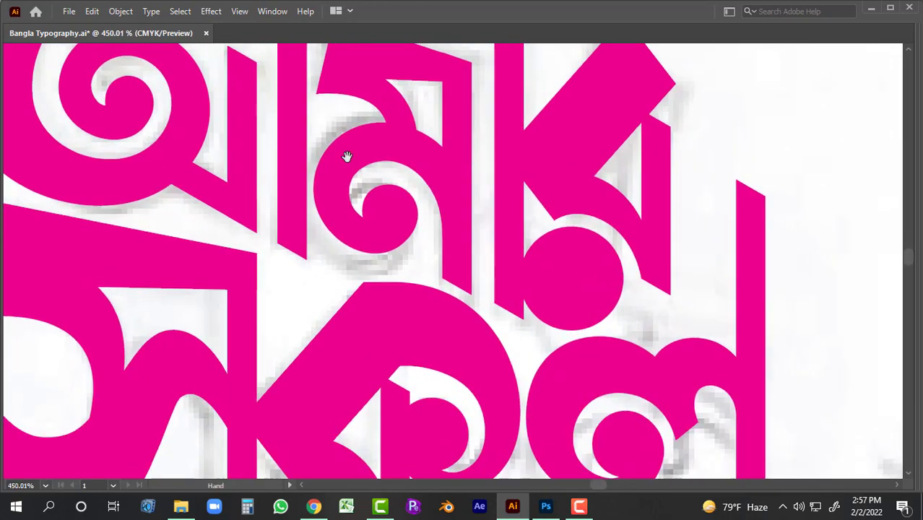
{"action": "left_click_drag", "start_coordinate": [373, 254], "coordinate": [365, 256]}
{"action": "scroll", "coordinate": [587, 314], "scroll_direction": "up", "scroll_amount": 3}
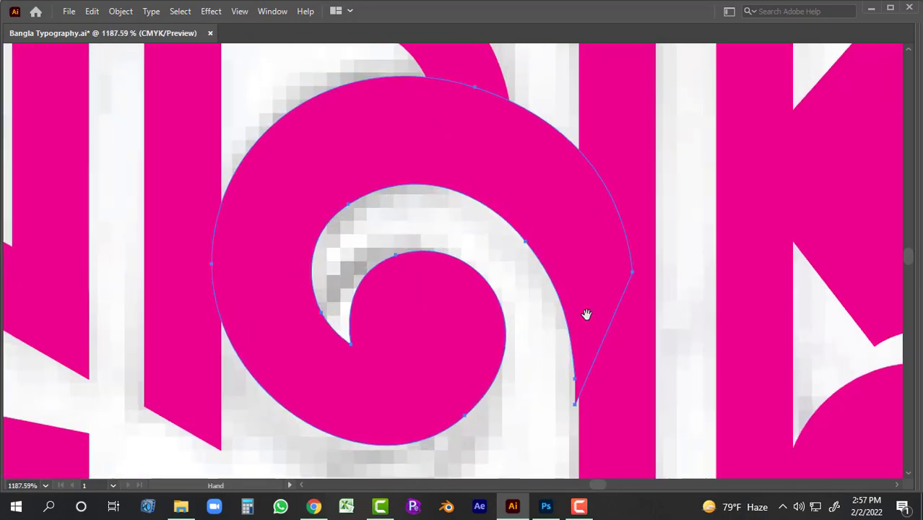
- Nudge the spiral's outer anchor right and tweak the spiral and top-arc curves
{"action": "left_click_drag", "start_coordinate": [575, 392], "coordinate": [580, 401]}
{"action": "left_click", "coordinate": [564, 275]}
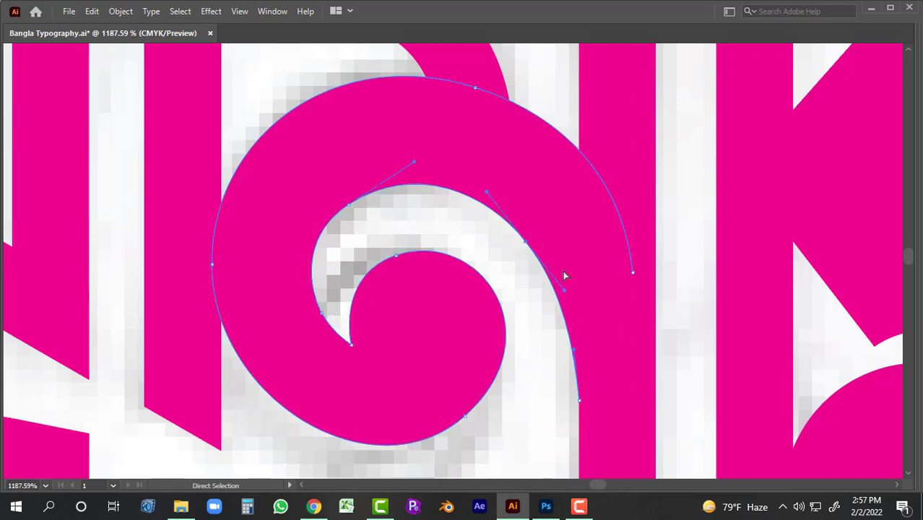
{"action": "key", "text": "ctrl+minus"}
{"action": "key", "text": "ctrl+minus"}
{"action": "key", "text": "ctrl+minus"}
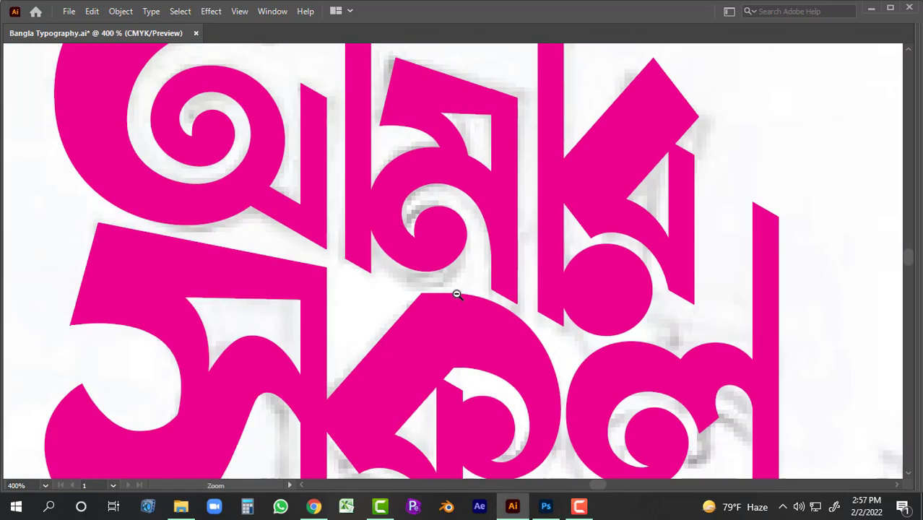
{"action": "key", "text": "ctrl+minus"}
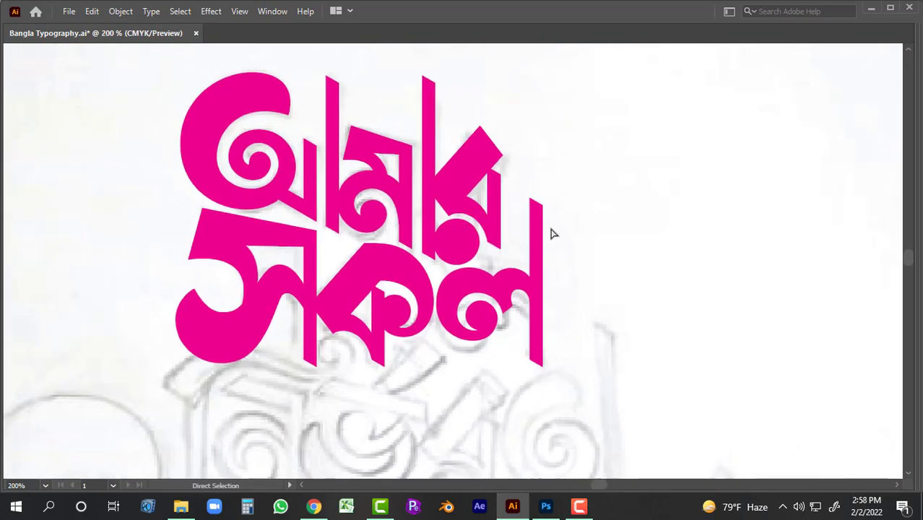
{"action": "scroll", "coordinate": [550, 233], "scroll_direction": "up", "scroll_amount": 5}
{"action": "scroll", "coordinate": [511, 232], "scroll_direction": "down", "scroll_amount": 3}
{"action": "left_click", "coordinate": [477, 203]}
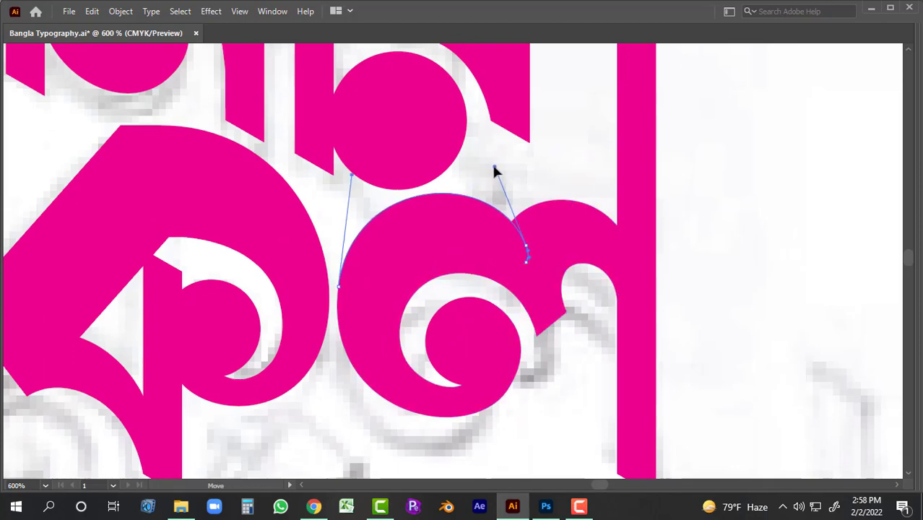
{"action": "scroll", "coordinate": [212, 128], "scroll_direction": "down", "scroll_amount": 3}
{"action": "scroll", "coordinate": [397, 251], "scroll_direction": "down", "scroll_amount": 3}
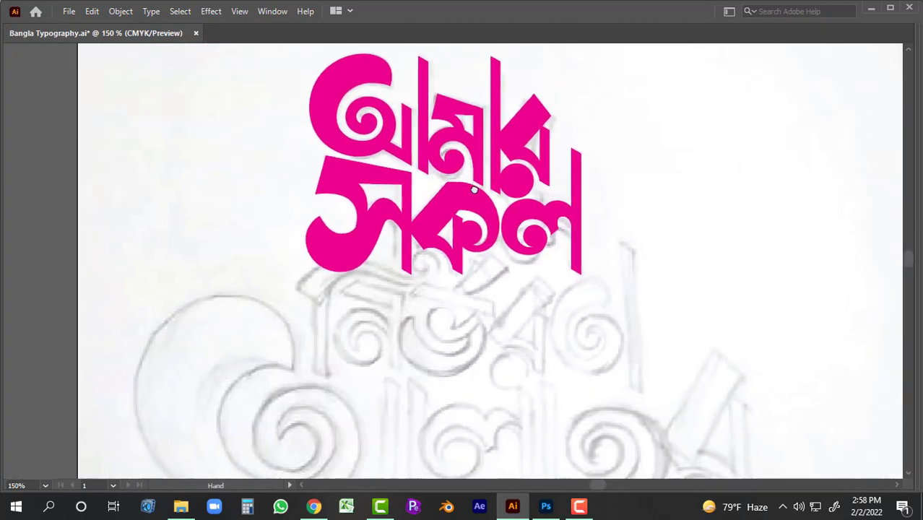
{"action": "key", "text": "Tab"}
- Copy a vertical stem bar down to the start of the third line
{"action": "scroll", "coordinate": [278, 304], "scroll_direction": "up", "scroll_amount": 1}
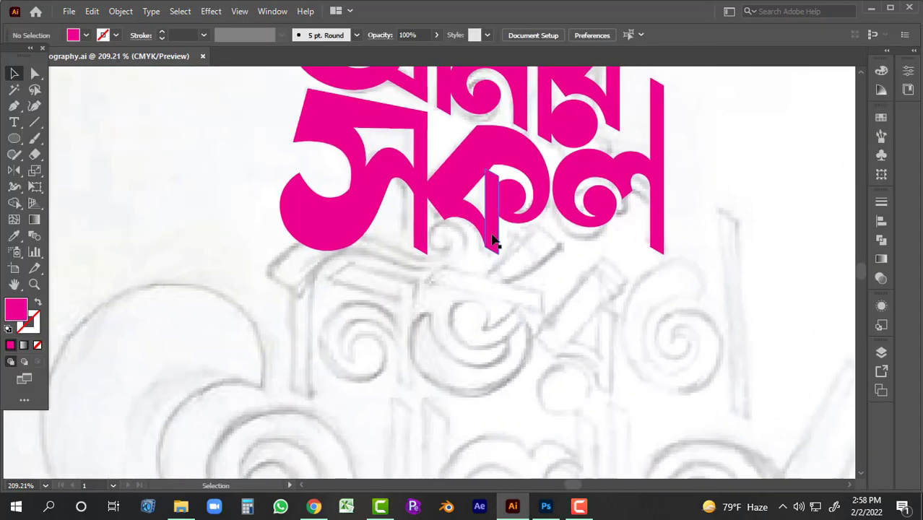
{"action": "left_click_drag", "start_coordinate": [491, 241], "coordinate": [298, 371]}
{"action": "scroll", "coordinate": [344, 302], "scroll_direction": "up", "scroll_amount": 2}
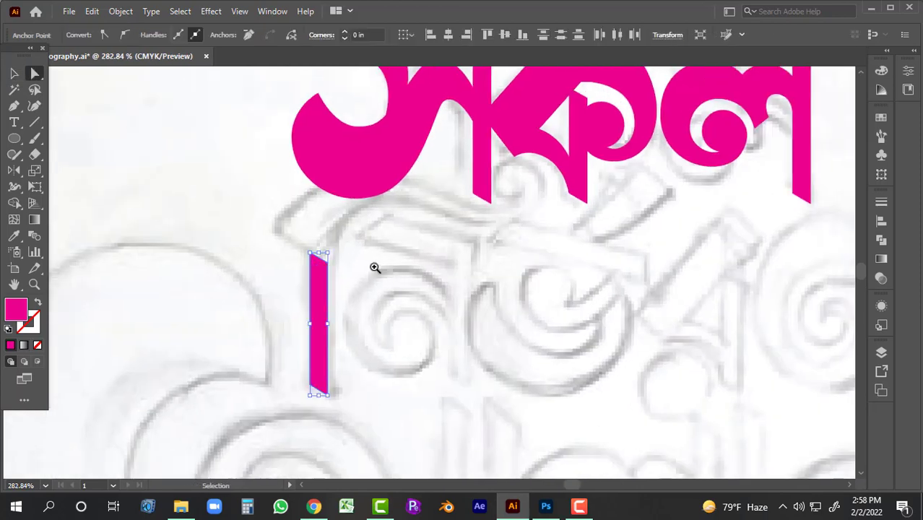
{"action": "scroll", "coordinate": [374, 268], "scroll_direction": "up", "scroll_amount": 1}
- Pen-draw the swash's first curved segments from the stem's top, heading up-right
{"action": "key", "text": "p"}
{"action": "scroll", "coordinate": [290, 216], "scroll_direction": "right", "scroll_amount": 3}
{"action": "left_click", "coordinate": [219, 281]}
{"action": "mouse_move", "coordinate": [338, 200]}
{"action": "left_mouse_down"}
{"action": "mouse_move", "coordinate": [383, 247]}
{"action": "mouse_move", "coordinate": [347, 204]}
{"action": "left_mouse_up"}
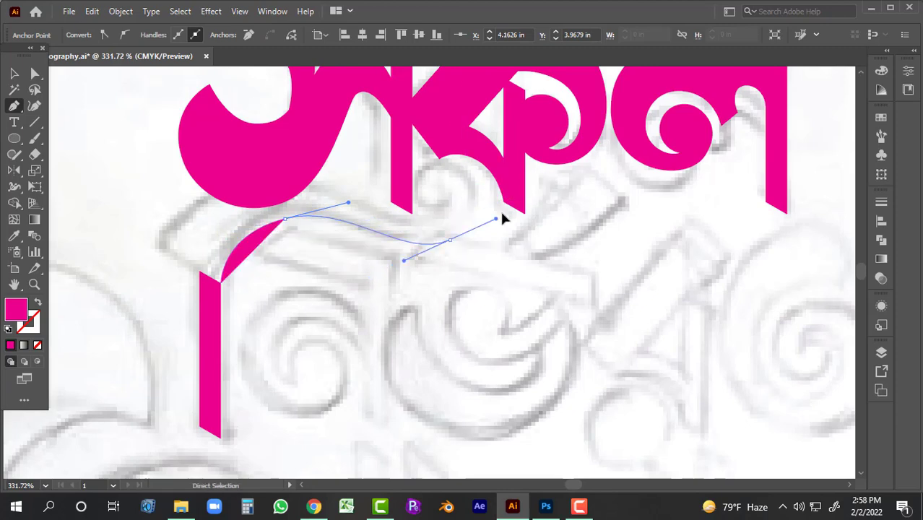
{"action": "key", "text": "ctrl+z"}
{"action": "left_click_drag", "start_coordinate": [258, 226], "coordinate": [294, 208]}
{"action": "left_click_drag", "start_coordinate": [455, 232], "coordinate": [510, 180]}
- Draw the curl at the swash's end and close the outline back near the stem
{"action": "scroll", "coordinate": [511, 179], "scroll_direction": "up", "scroll_amount": 1}
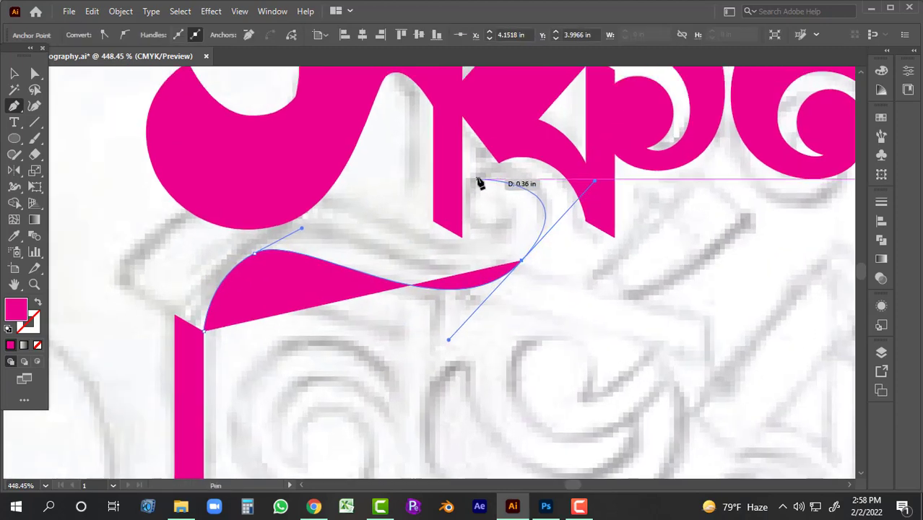
{"action": "scroll", "coordinate": [477, 193], "scroll_direction": "up", "scroll_amount": 1}
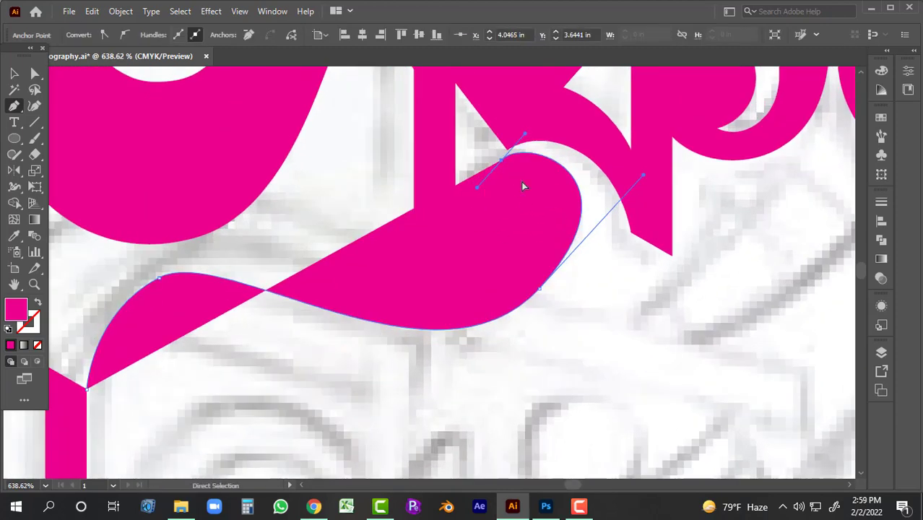
{"action": "key", "text": "ctrl+z"}
{"action": "left_click_drag", "start_coordinate": [490, 310], "coordinate": [577, 279]}
{"action": "left_click_drag", "start_coordinate": [549, 172], "coordinate": [582, 197]}
{"action": "mouse_move", "coordinate": [467, 195]}
{"action": "left_mouse_down"}
{"action": "mouse_move", "coordinate": [510, 233]}
{"action": "mouse_move", "coordinate": [538, 202]}
{"action": "mouse_move", "coordinate": [531, 206]}
{"action": "left_mouse_up"}
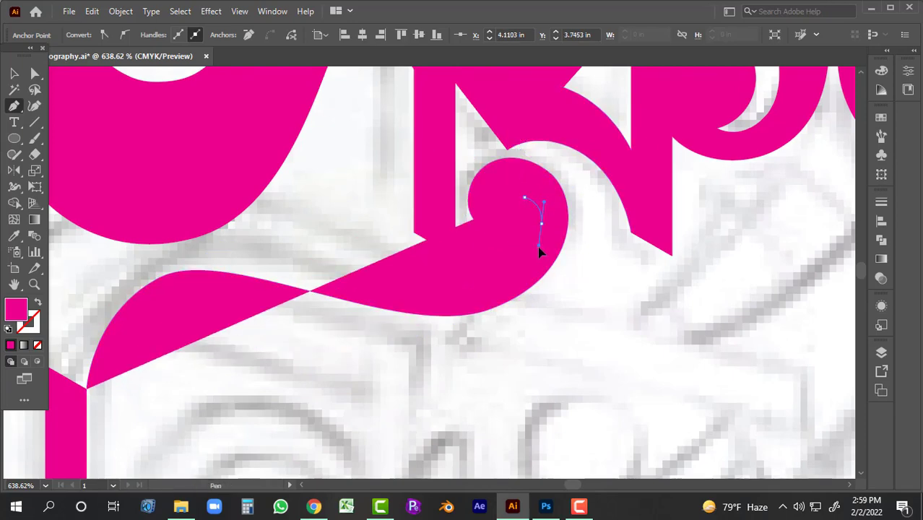
{"action": "left_click_drag", "start_coordinate": [540, 247], "coordinate": [452, 268]}
{"action": "left_click_drag", "start_coordinate": [377, 239], "coordinate": [415, 132]}
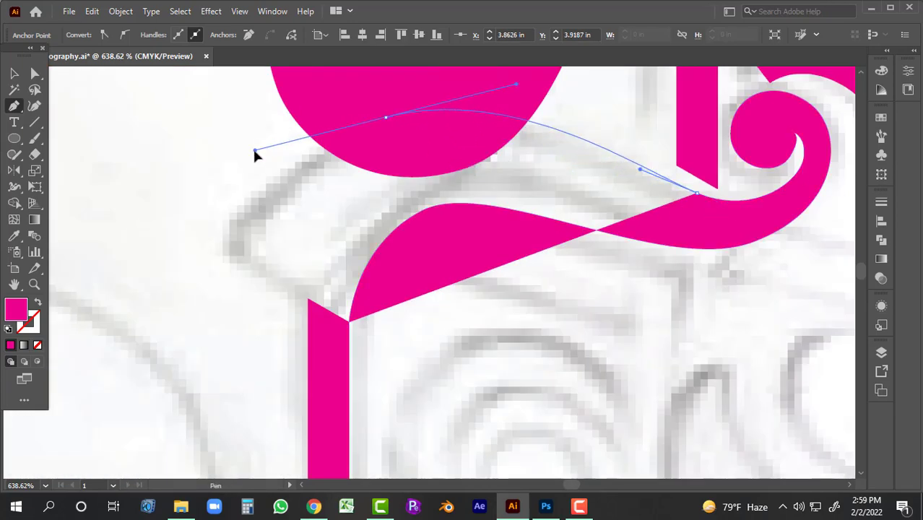
{"action": "left_click_drag", "start_coordinate": [254, 156], "coordinate": [237, 258]}
{"action": "left_click", "coordinate": [355, 326]}
{"action": "left_click", "coordinate": [525, 212], "text": "ctrl"}
- Move the curl's inner anchor up to sharpen its tip
{"action": "scroll", "coordinate": [386, 223], "scroll_direction": "down", "scroll_amount": 4}
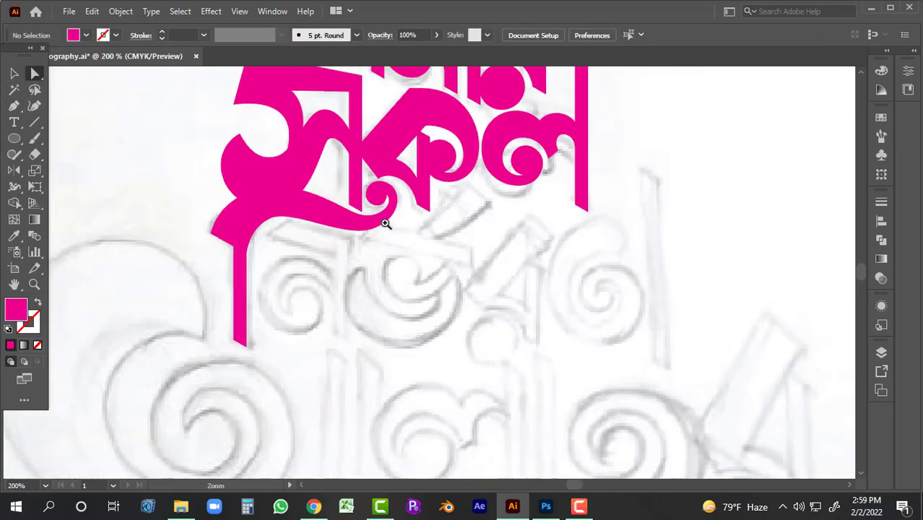
{"action": "scroll", "coordinate": [387, 224], "scroll_direction": "up", "scroll_amount": 5}
{"action": "scroll", "coordinate": [587, 175], "scroll_direction": "up", "scroll_amount": 5}
{"action": "left_click", "coordinate": [739, 216]}
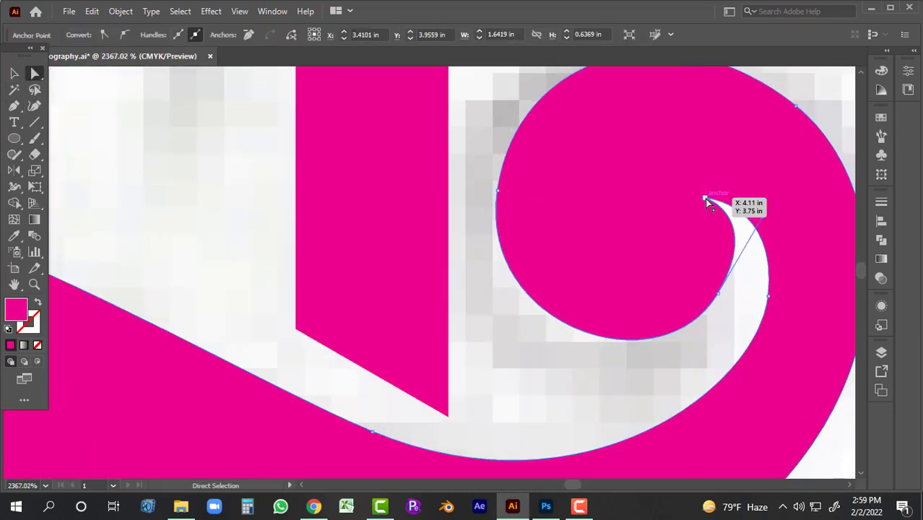
{"action": "left_click_drag", "start_coordinate": [705, 199], "coordinate": [715, 176]}
- Pull the swash's bottom anchor handle out to the right to smooth its curve
{"action": "scroll", "coordinate": [751, 270], "scroll_direction": "down", "scroll_amount": 3}
{"action": "left_click", "coordinate": [488, 263]}
{"action": "scroll", "coordinate": [489, 263], "scroll_direction": "down", "scroll_amount": 3}
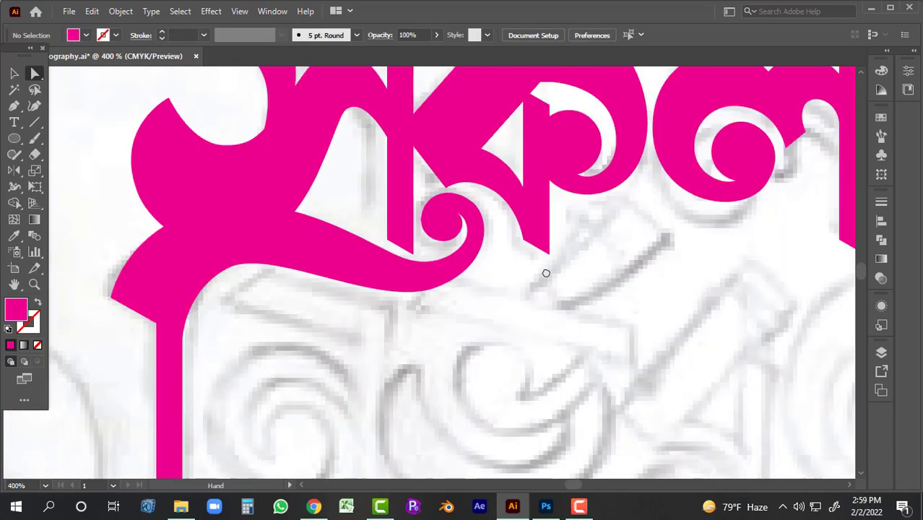
{"action": "scroll", "coordinate": [544, 273], "scroll_direction": "up", "scroll_amount": 3}
{"action": "left_click", "coordinate": [534, 300]}
{"action": "left_click_drag", "start_coordinate": [533, 301], "coordinate": [704, 261]}
{"action": "scroll", "coordinate": [545, 302], "scroll_direction": "down", "scroll_amount": 3}
{"action": "scroll", "coordinate": [465, 293], "scroll_direction": "up", "scroll_amount": 3}
{"action": "scroll", "coordinate": [437, 282], "scroll_direction": "down", "scroll_amount": 5}
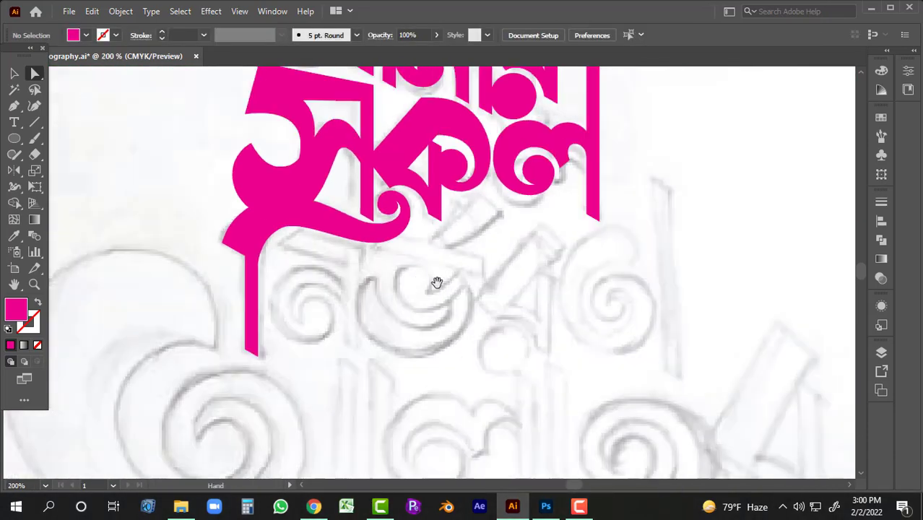
{"action": "scroll", "coordinate": [345, 282], "scroll_direction": "up", "scroll_amount": 3}
- Reshape the swash's upper curve, then clear the selection
{"action": "left_click_drag", "start_coordinate": [351, 179], "coordinate": [338, 173]}
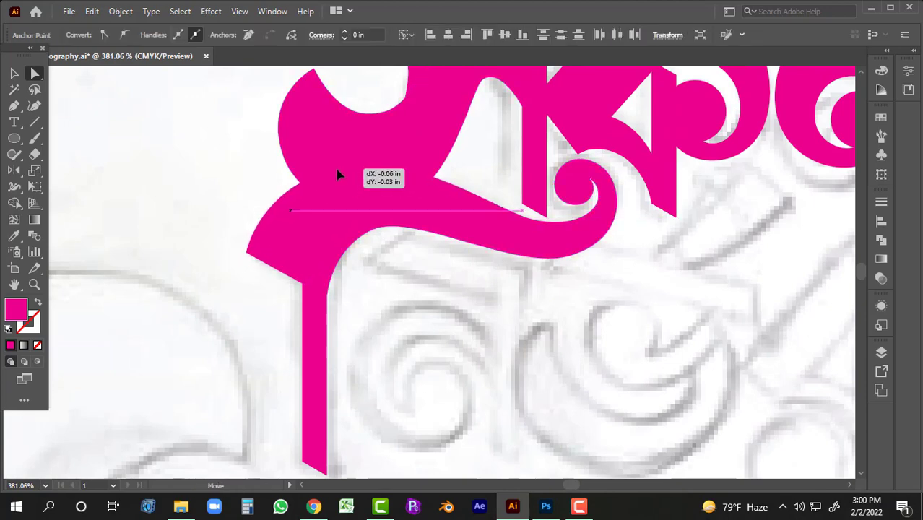
{"action": "scroll", "coordinate": [371, 231], "scroll_direction": "up", "scroll_amount": 2}
{"action": "left_click", "coordinate": [371, 231]}
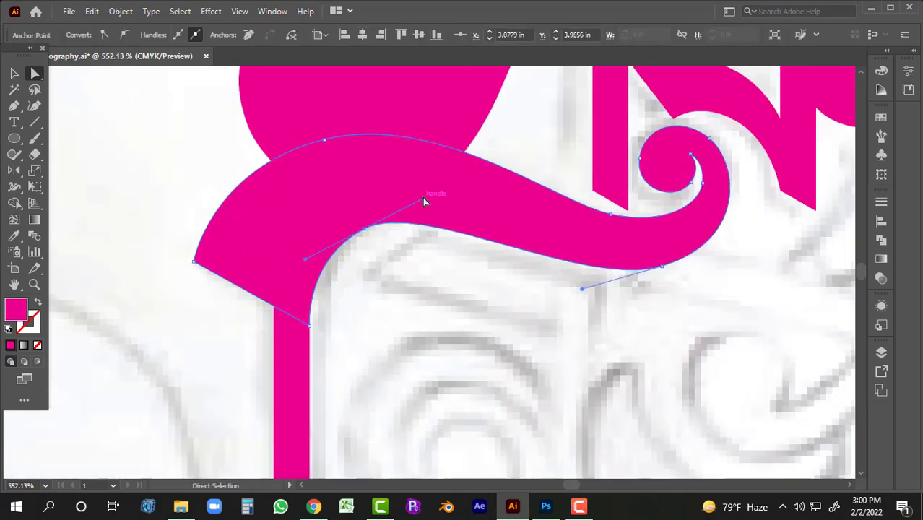
{"action": "key", "text": "ctrl+shift+a"}
{"action": "key", "text": "ctrl+minus"}
{"action": "key", "text": "ctrl+minus"}
{"action": "key", "text": "ctrl+minus"}
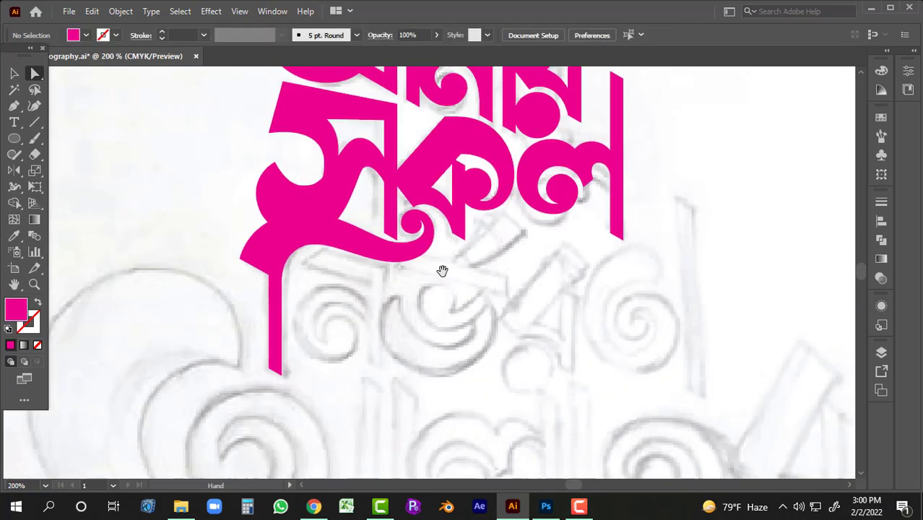
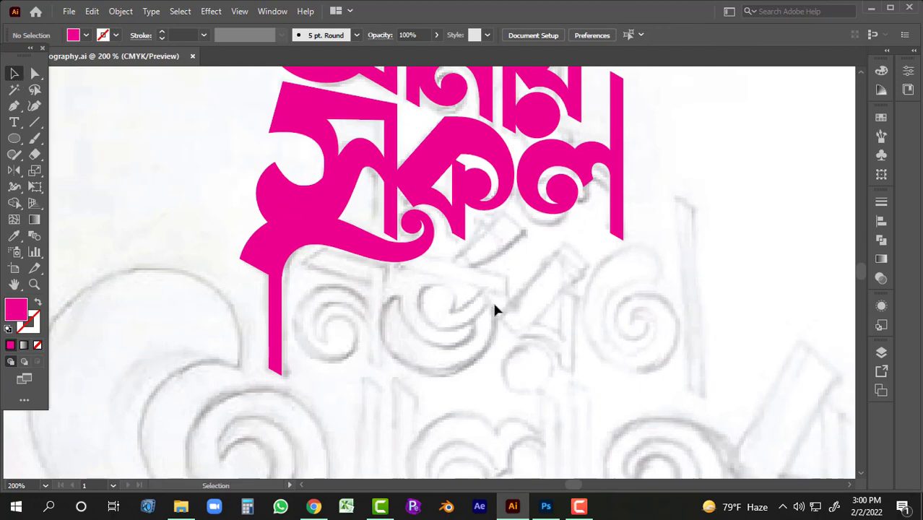
- Duplicate the curled letter from the top word and position the copy under the swash tail
{"action": "key", "text": "ctrl+minus"}
{"action": "scroll", "coordinate": [502, 237], "scroll_direction": "up", "scroll_amount": 1}
{"action": "left_click", "coordinate": [503, 121]}
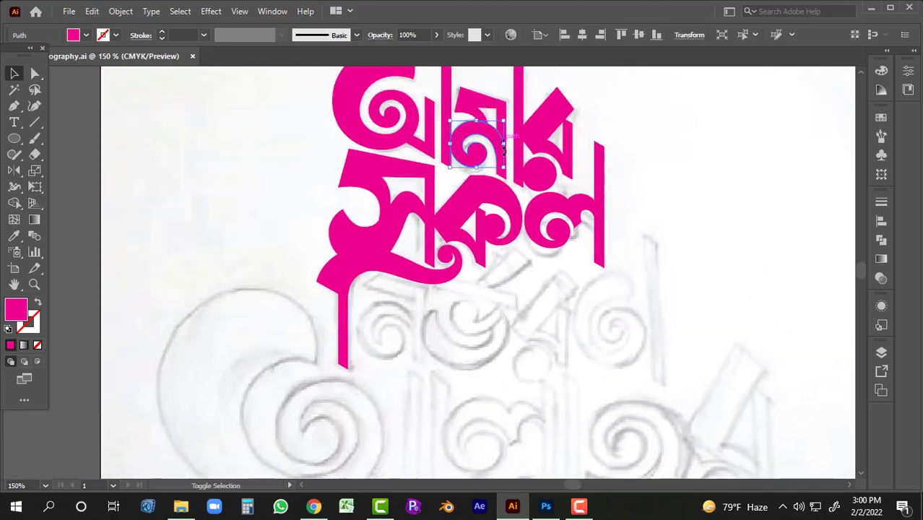
{"action": "left_click_drag", "start_coordinate": [474, 136], "coordinate": [385, 326]}
{"action": "scroll", "coordinate": [385, 326], "scroll_direction": "up", "scroll_amount": 2}
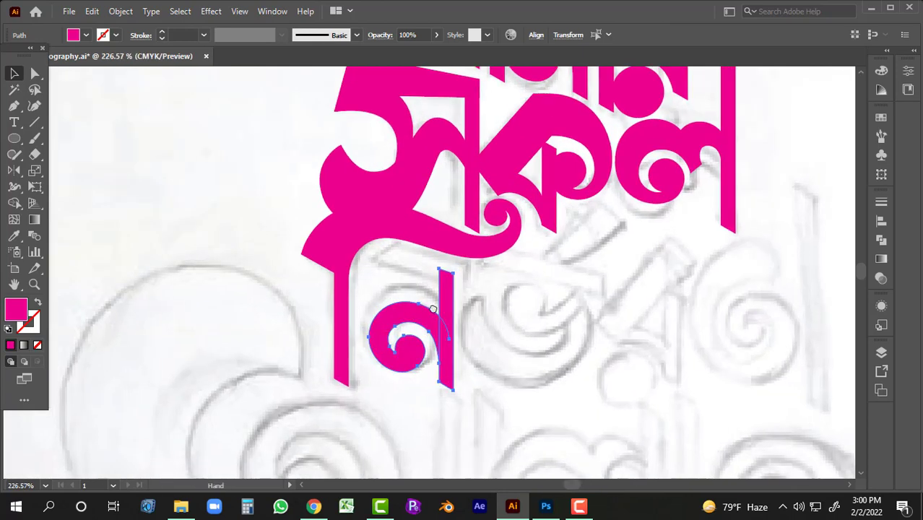
{"action": "left_click_drag", "start_coordinate": [425, 298], "coordinate": [410, 292]}
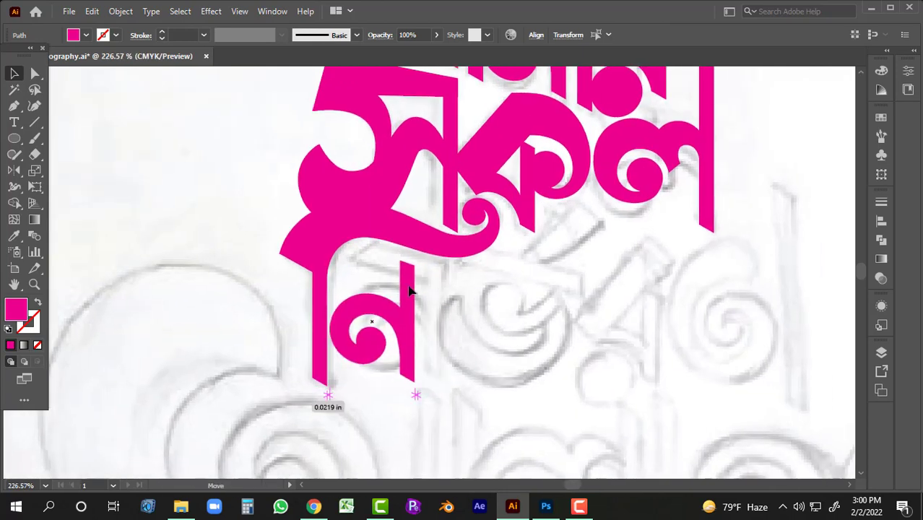
{"action": "left_click", "coordinate": [527, 299]}
- Trace an angled four-corner top stroke from the sketch and move it onto the stem's top
{"action": "scroll", "coordinate": [527, 299], "scroll_direction": "up", "scroll_amount": 1}
{"action": "scroll", "coordinate": [446, 185], "scroll_direction": "up", "scroll_amount": 1}
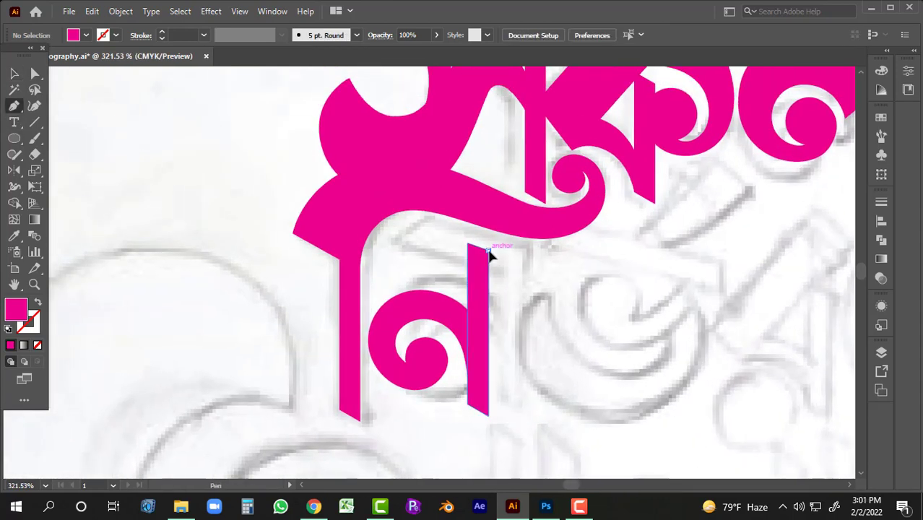
{"action": "left_click", "coordinate": [489, 251]}
{"action": "left_click", "coordinate": [399, 220]}
{"action": "left_click", "coordinate": [376, 266]}
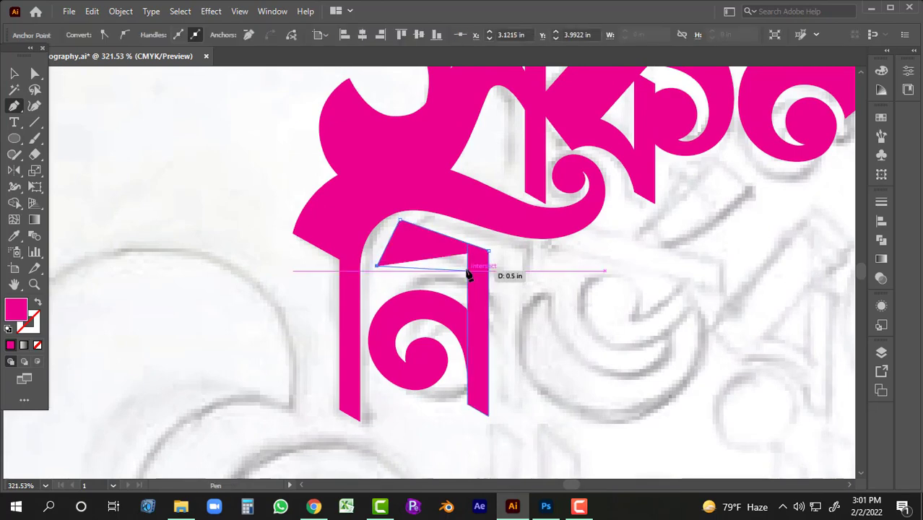
{"action": "left_click", "coordinate": [486, 254]}
{"action": "scroll", "coordinate": [609, 361], "scroll_direction": "down", "scroll_amount": 2}
{"action": "scroll", "coordinate": [484, 314], "scroll_direction": "up", "scroll_amount": 2}
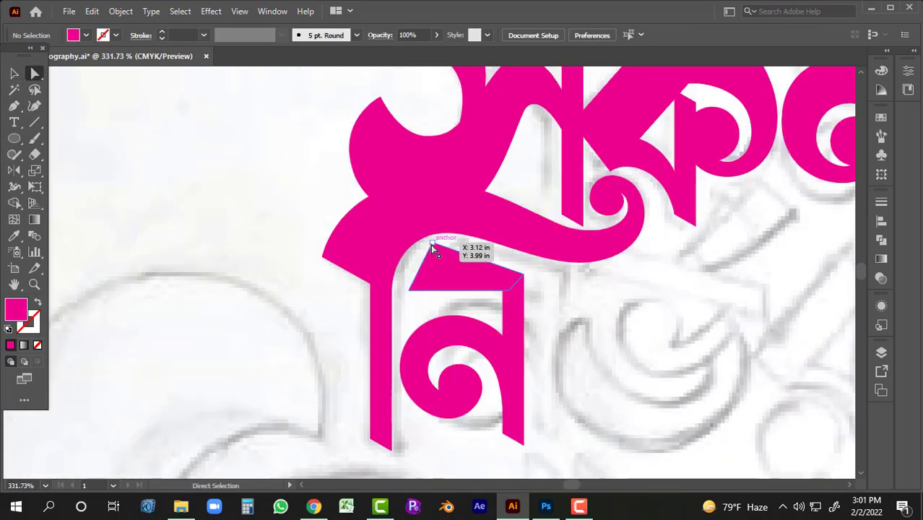
{"action": "left_click_drag", "start_coordinate": [409, 292], "coordinate": [377, 282]}
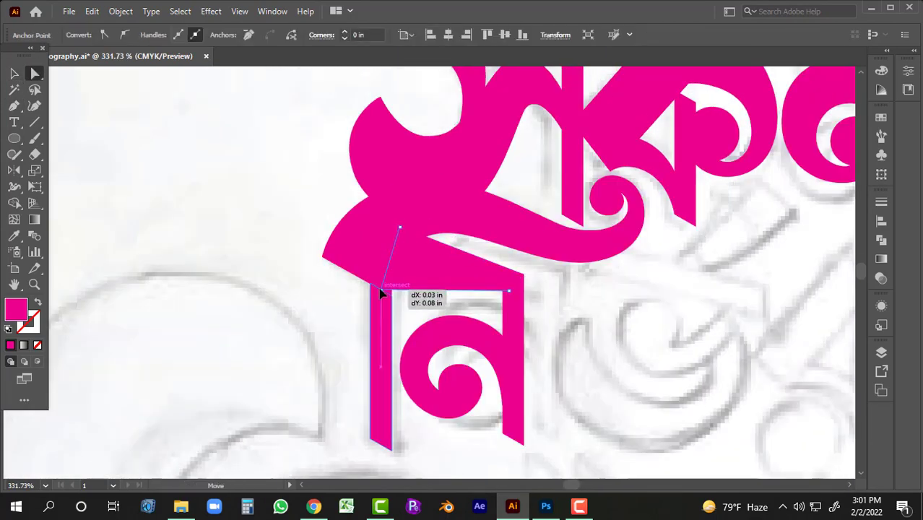
- Offset the swash tail's path by 0.05 in
{"action": "key", "text": "v"}
{"action": "left_click", "coordinate": [406, 314]}
{"action": "left_click", "coordinate": [340, 250]}
{"action": "left_click", "coordinate": [121, 12]}
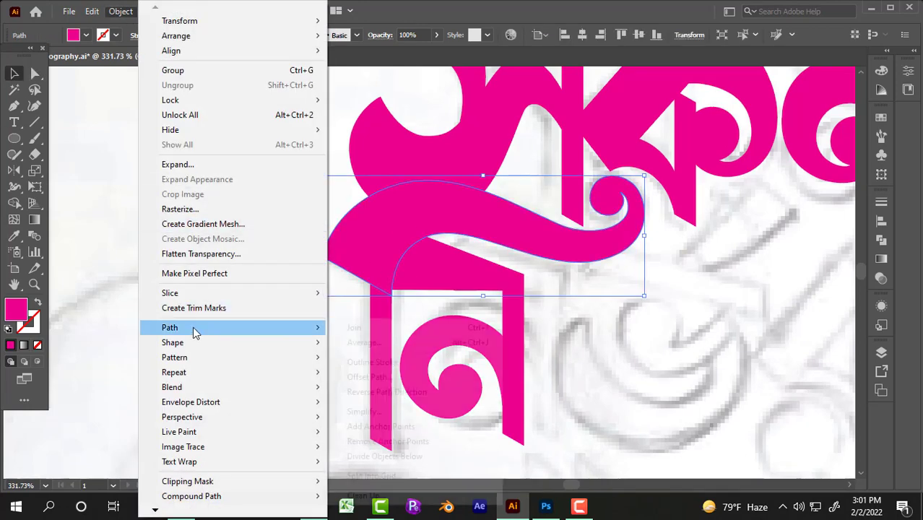
{"action": "left_click", "coordinate": [386, 374]}
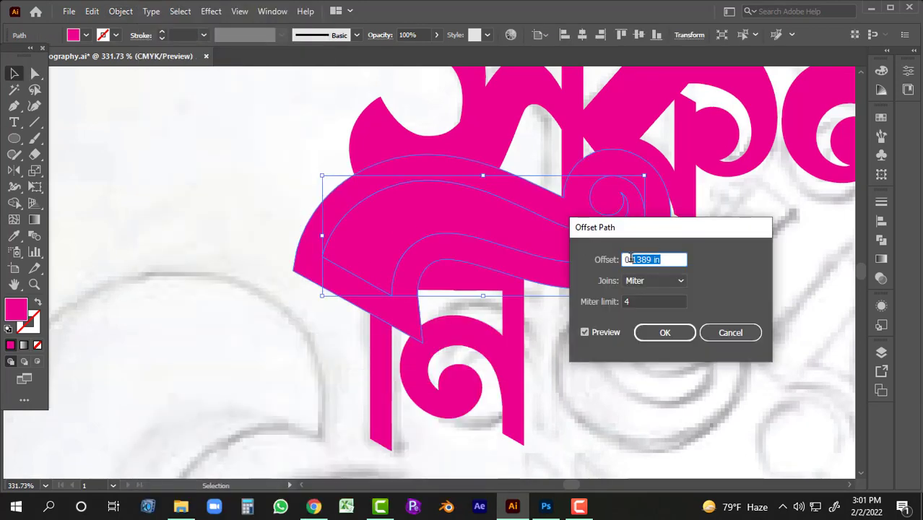
{"action": "type", "text": "0.05"}
{"action": "key", "text": "Tab"}
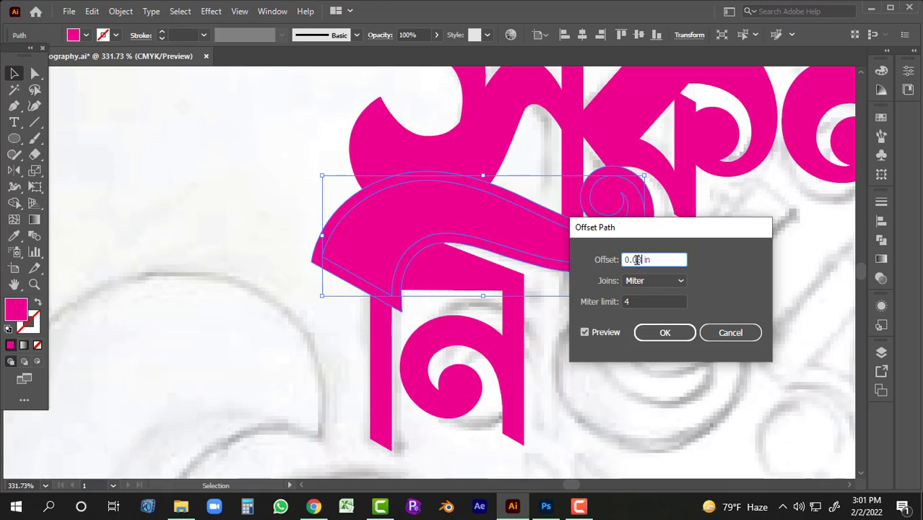
{"action": "key", "text": "Return"}
- Cut the offset overlap out of the letter, then pull the stem's top point up to remove the notch
{"action": "key", "text": "shift+m"}
{"action": "left_click", "coordinate": [423, 263]}
{"action": "key", "text": "z"}
{"action": "left_click", "coordinate": [572, 288], "text": "alt"}
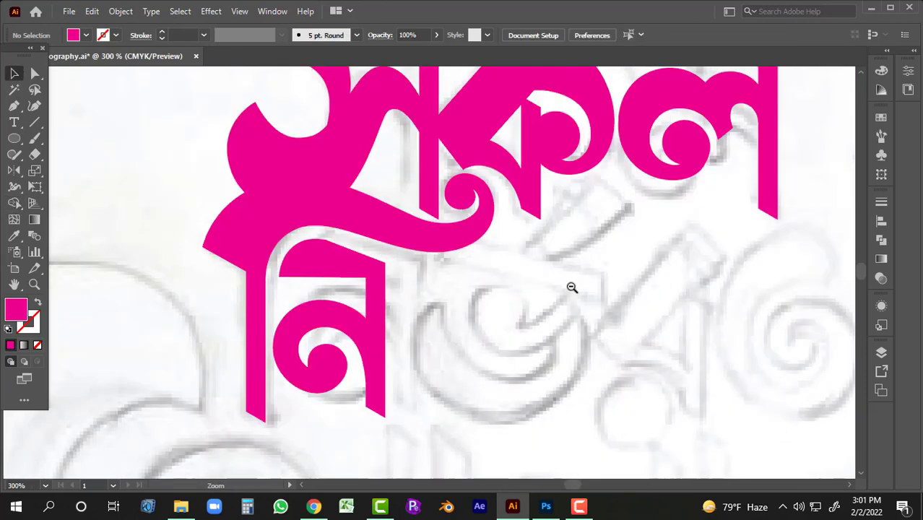
{"action": "left_click_drag", "start_coordinate": [571, 287], "coordinate": [457, 291]}
{"action": "scroll", "coordinate": [296, 270], "scroll_direction": "up", "scroll_amount": 3}
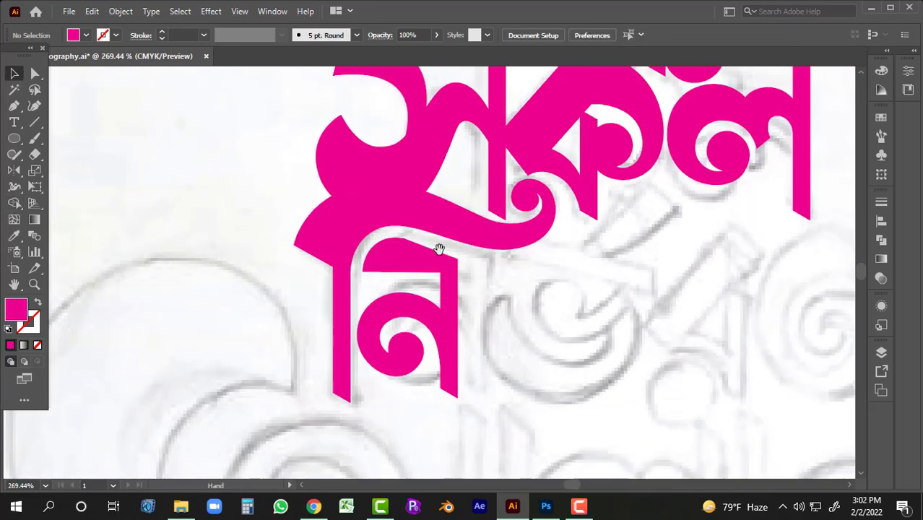
{"action": "scroll", "coordinate": [491, 286], "scroll_direction": "up", "scroll_amount": 2}
{"action": "scroll", "coordinate": [455, 282], "scroll_direction": "up", "scroll_amount": 2}
{"action": "key", "text": "a"}
{"action": "left_click_drag", "start_coordinate": [494, 275], "coordinate": [466, 254]}
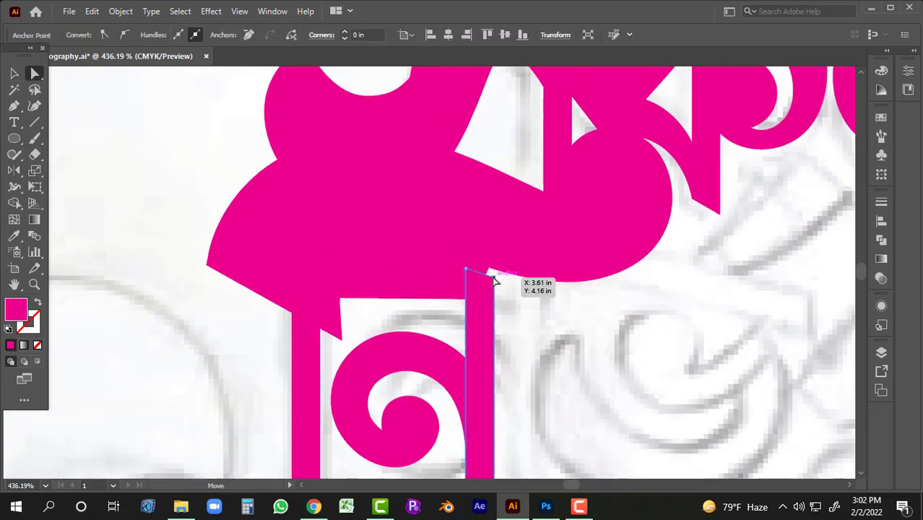
- With the angled top, offset shape and letter selected, remove the offset outline with Shape Builder to leave a gap
{"action": "left_click", "coordinate": [13, 73]}
{"action": "left_click", "coordinate": [404, 285]}
{"action": "left_click", "coordinate": [374, 248], "text": "shift"}
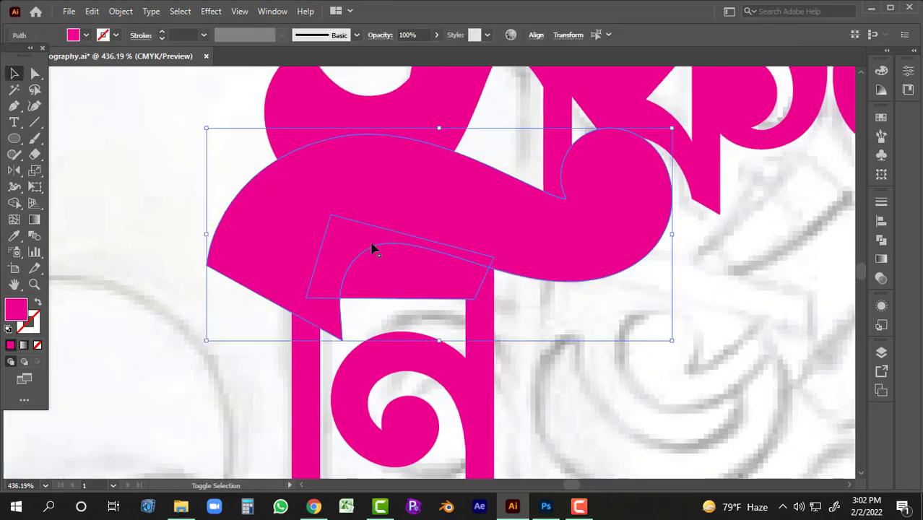
{"action": "key", "text": "shift+m"}
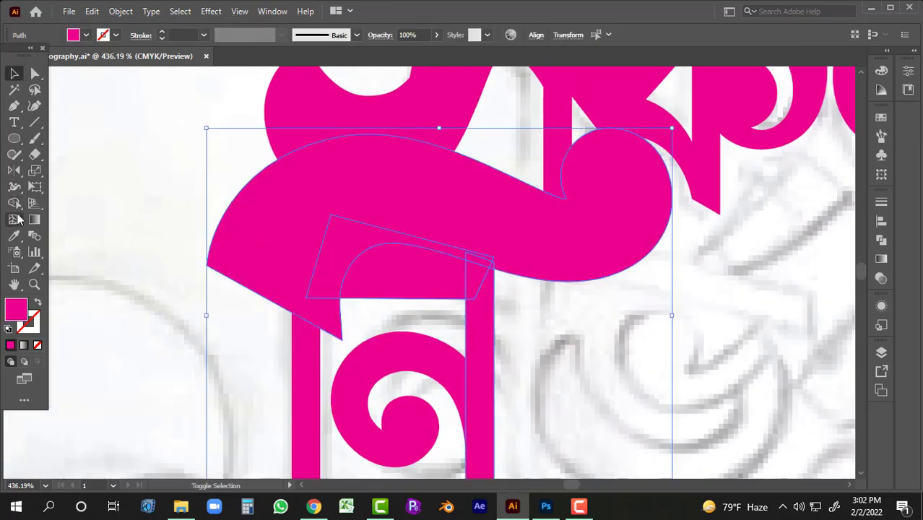
{"action": "left_click", "coordinate": [486, 251], "text": "alt"}
{"action": "scroll", "coordinate": [680, 297], "scroll_direction": "up", "scroll_amount": 3}
{"action": "key", "text": "v"}
{"action": "key", "text": "ctrl+shift+a"}
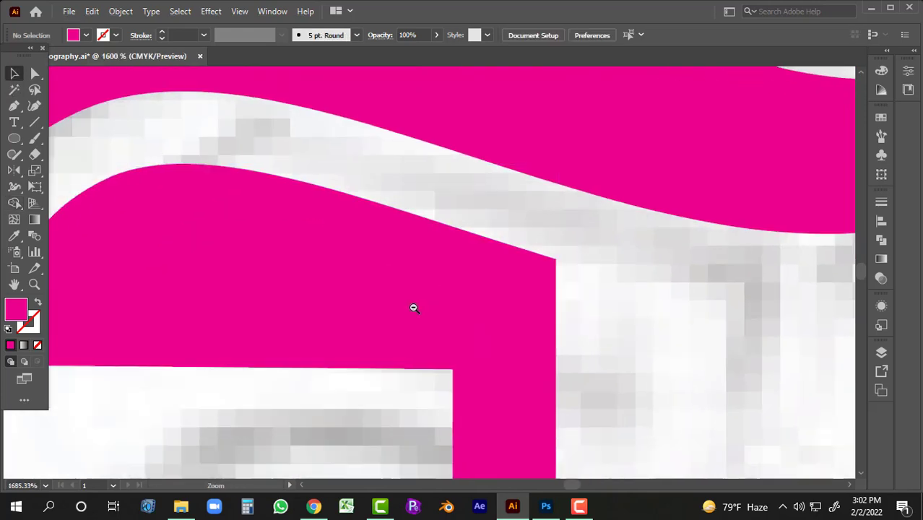
{"action": "scroll", "coordinate": [412, 307], "scroll_direction": "down", "scroll_amount": 5}
- Offset the first letter of the second word's outline by 0.03 in
{"action": "left_click", "coordinate": [413, 277]}
{"action": "scroll", "coordinate": [413, 278], "scroll_direction": "up", "scroll_amount": 2}
{"action": "left_click", "coordinate": [121, 11]}
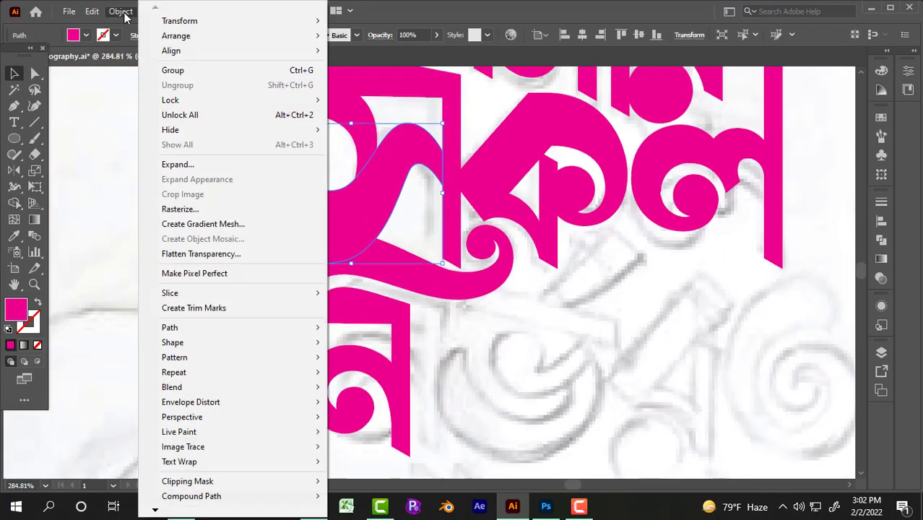
{"action": "left_click", "coordinate": [383, 376]}
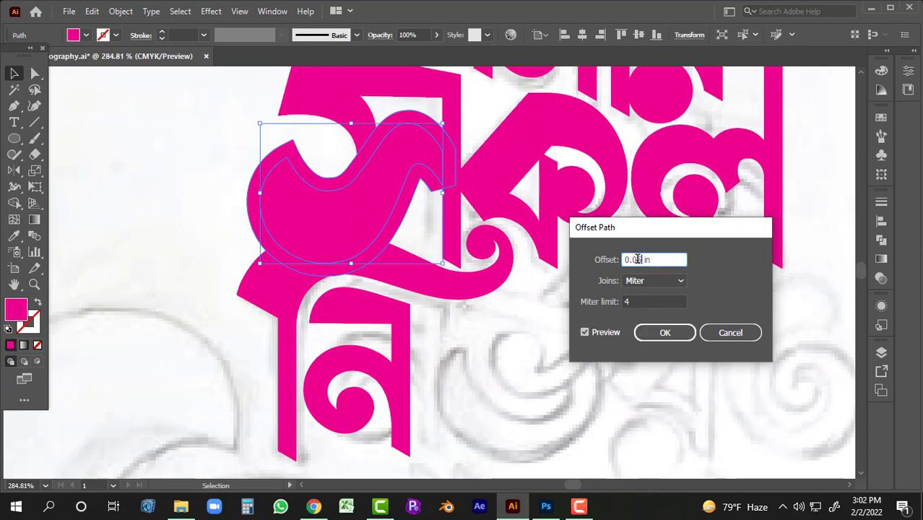
{"action": "left_click", "coordinate": [654, 301]}
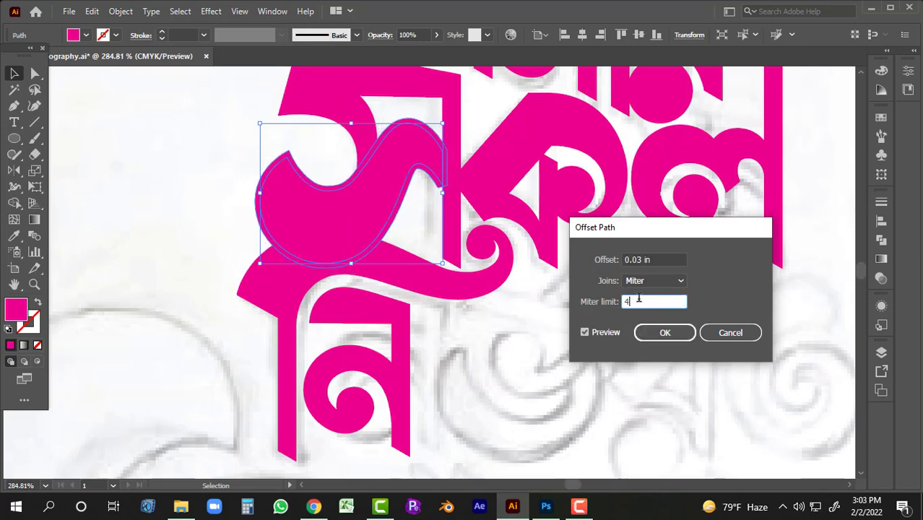
{"action": "key", "text": "Return"}
{"action": "left_click", "coordinate": [366, 266]}
- Remove the offset overlap with Shape Builder to open a white gap above the swash
{"action": "key", "text": "shift+m"}
{"action": "key", "text": "v"}
{"action": "left_click", "coordinate": [569, 312]}
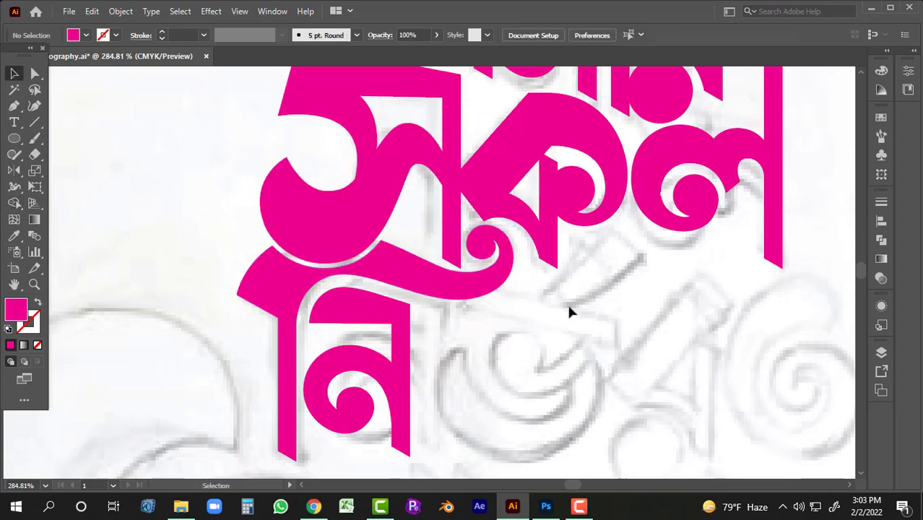
{"action": "left_click", "coordinate": [525, 293], "text": "ctrl+alt"}
{"action": "left_click_drag", "start_coordinate": [323, 298], "coordinate": [455, 330]}
{"action": "key", "text": "ctrl+z"}
{"action": "left_click", "coordinate": [433, 323]}
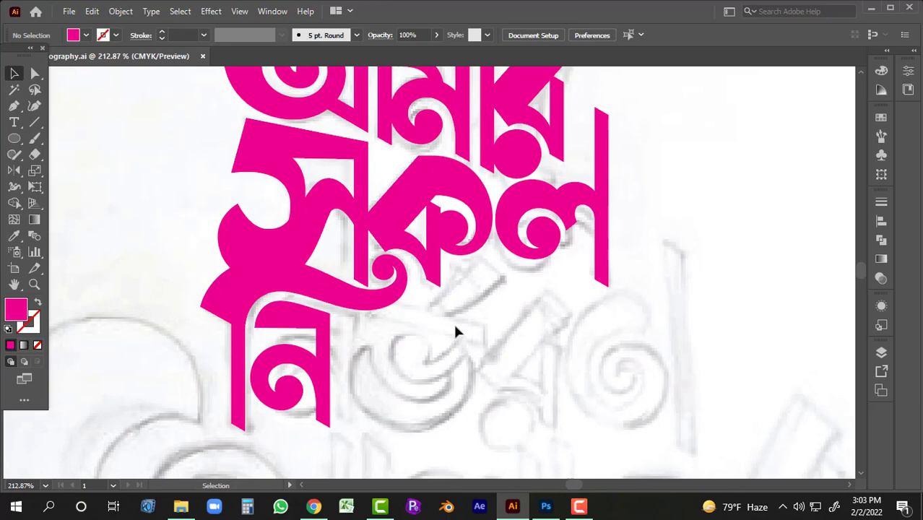
- Extend the new letter's stem straight down by 0.37 in
{"action": "scroll", "coordinate": [458, 318], "scroll_direction": "up", "scroll_amount": 2}
{"action": "key", "text": "a"}
{"action": "left_click_drag", "start_coordinate": [415, 259], "coordinate": [418, 323]}
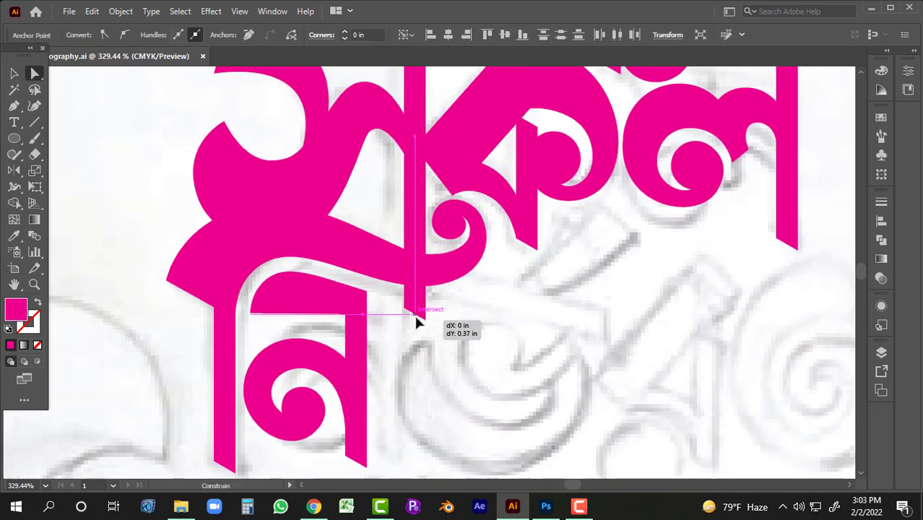
{"action": "scroll", "coordinate": [448, 289], "scroll_direction": "down", "scroll_amount": 2}
{"action": "key", "text": "p"}
{"action": "scroll", "coordinate": [433, 311], "scroll_direction": "down", "scroll_amount": 2}
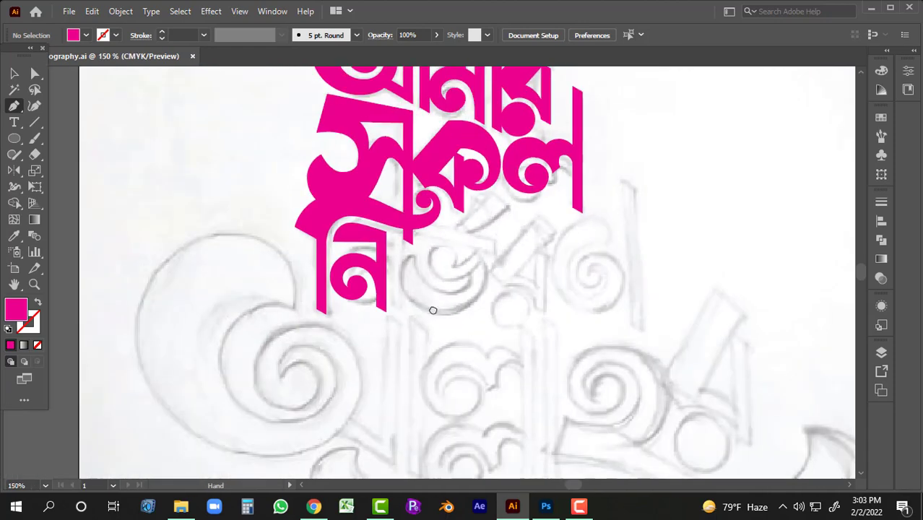
{"action": "left_click_drag", "start_coordinate": [433, 311], "coordinate": [421, 329]}
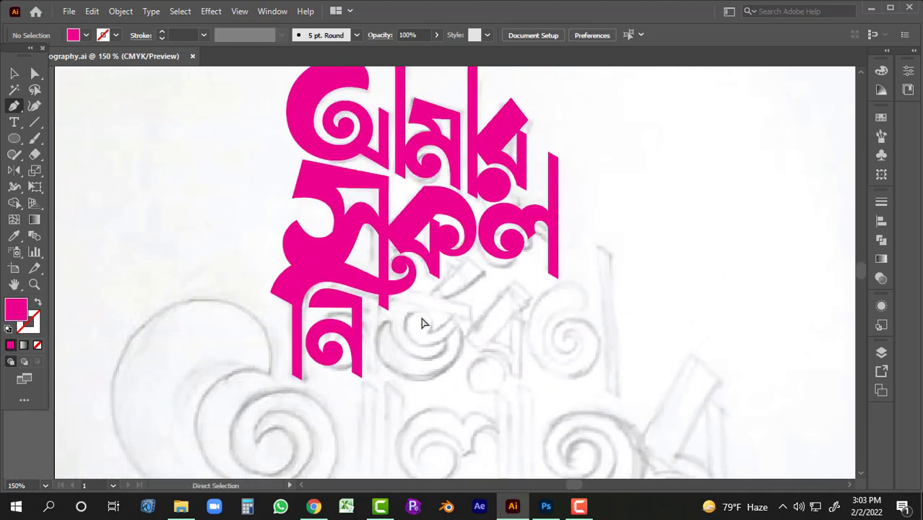
- Place the ও curl right of the new letter and copy a vertical stem beside it
{"action": "left_click", "coordinate": [18, 74]}
{"action": "key", "text": "Tab"}
{"action": "scroll", "coordinate": [434, 289], "scroll_direction": "up", "scroll_amount": 3}
{"action": "left_click_drag", "start_coordinate": [450, 405], "coordinate": [659, 289]}
{"action": "scroll", "coordinate": [506, 289], "scroll_direction": "down", "scroll_amount": 2}
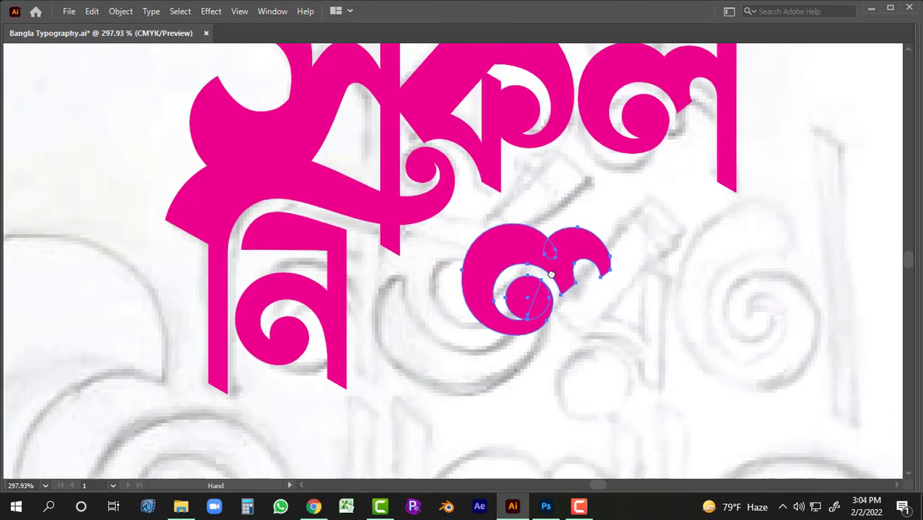
{"action": "left_click_drag", "start_coordinate": [356, 271], "coordinate": [651, 269]}
{"action": "scroll", "coordinate": [591, 255], "scroll_direction": "up", "scroll_amount": 2}
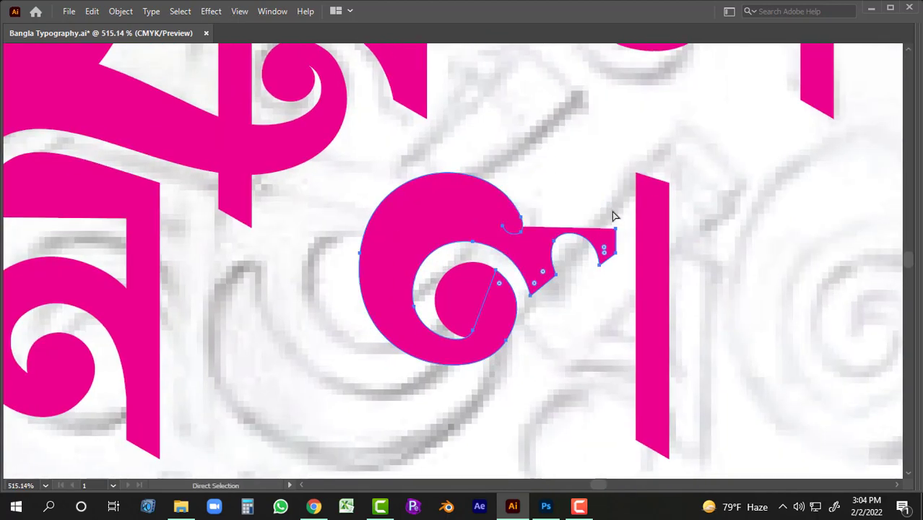
- Reshape the curl's tip toward the stem and move the ও curl over the sketch
{"action": "key", "text": "a"}
{"action": "left_click_drag", "start_coordinate": [613, 214], "coordinate": [566, 287]}
{"action": "left_click", "coordinate": [242, 256]}
{"action": "key", "text": "Tab"}
{"action": "key", "text": "v"}
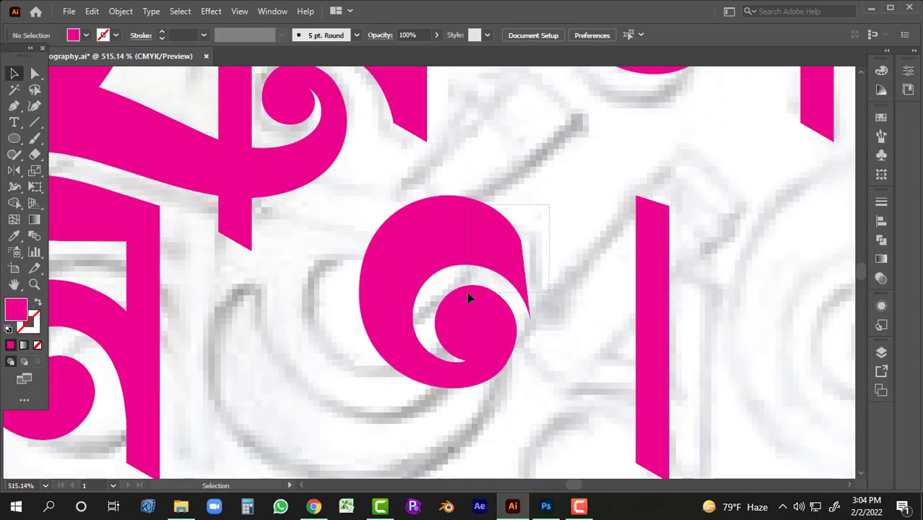
{"action": "mouse_move", "coordinate": [470, 297]}
{"action": "left_mouse_down"}
{"action": "mouse_move", "coordinate": [557, 353]}
{"action": "mouse_move", "coordinate": [574, 254]}
{"action": "left_mouse_up"}
{"action": "left_click", "coordinate": [614, 342]}
{"action": "scroll", "coordinate": [615, 342], "scroll_direction": "down", "scroll_amount": 1}
- Adjust the curl's outer arc points, raising its top and lowering its right end
{"action": "key", "text": "a"}
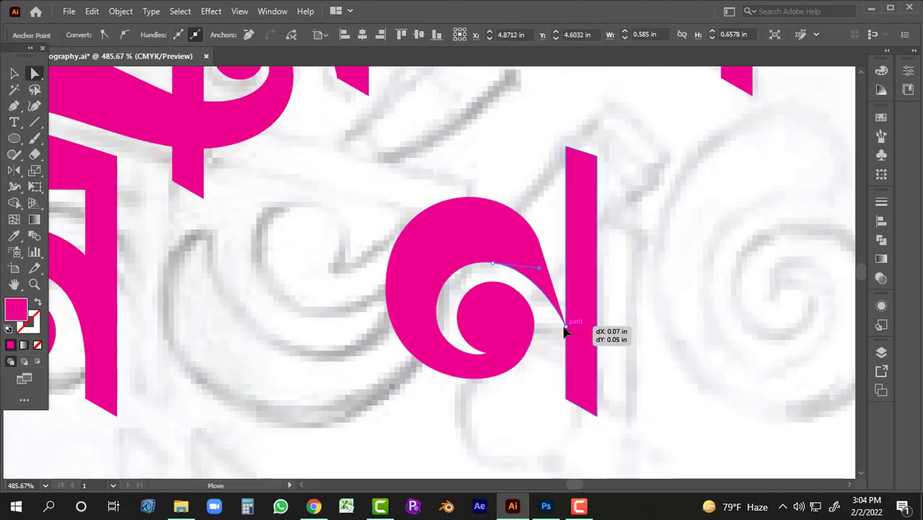
{"action": "left_click_drag", "start_coordinate": [398, 181], "coordinate": [406, 147]}
{"action": "left_click_drag", "start_coordinate": [547, 187], "coordinate": [543, 167]}
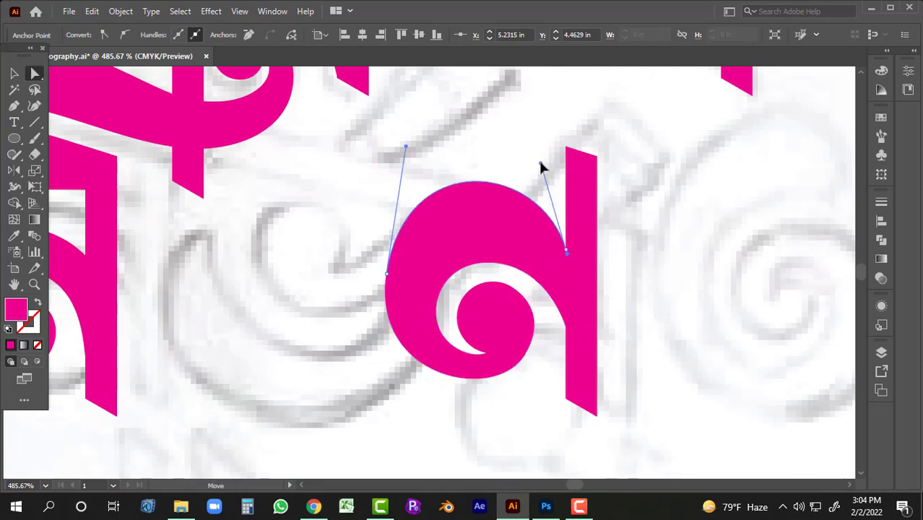
{"action": "left_click_drag", "start_coordinate": [565, 251], "coordinate": [576, 258]}
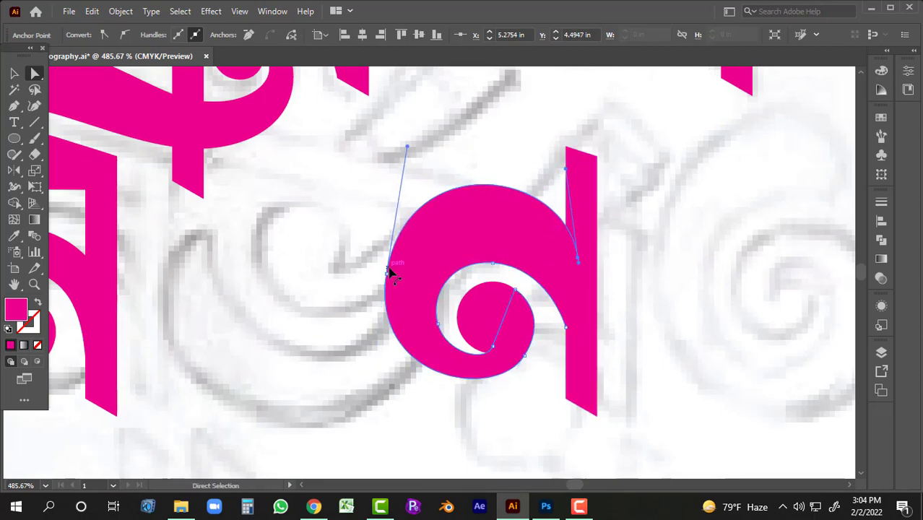
{"action": "left_click_drag", "start_coordinate": [390, 273], "coordinate": [379, 275]}
{"action": "scroll", "coordinate": [423, 243], "scroll_direction": "down", "scroll_amount": 5}
{"action": "scroll", "coordinate": [423, 149], "scroll_direction": "up", "scroll_amount": 5}
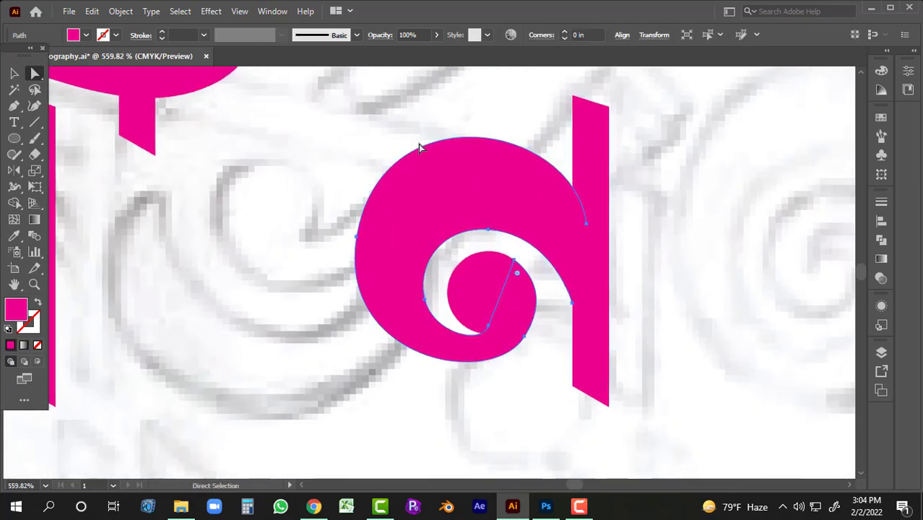
{"action": "left_click_drag", "start_coordinate": [587, 225], "coordinate": [590, 253]}
{"action": "left_click_drag", "start_coordinate": [575, 150], "coordinate": [570, 121]}
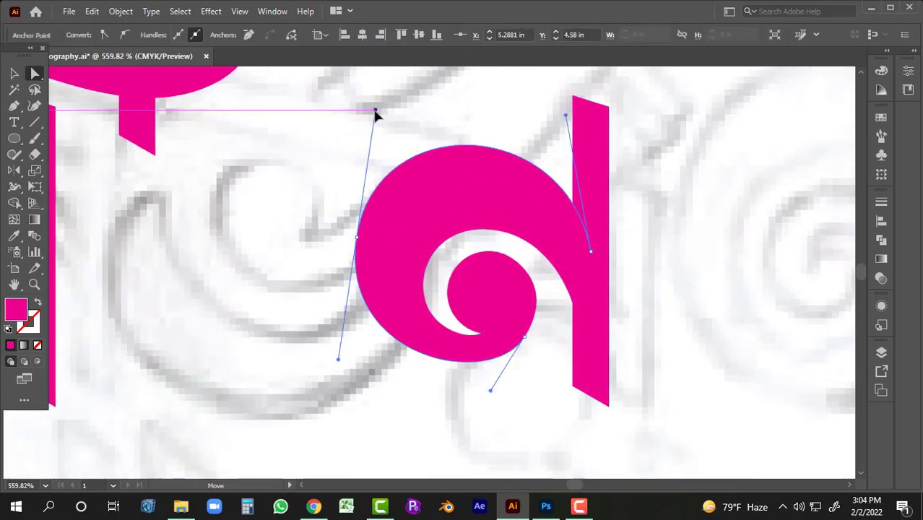
{"action": "scroll", "coordinate": [526, 303], "scroll_direction": "down", "scroll_amount": 5}
{"action": "scroll", "coordinate": [319, 253], "scroll_direction": "up", "scroll_amount": 5}
- Pull out a curve handle and nudge the inner curve points to fit the sketch
{"action": "left_click", "coordinate": [535, 240]}
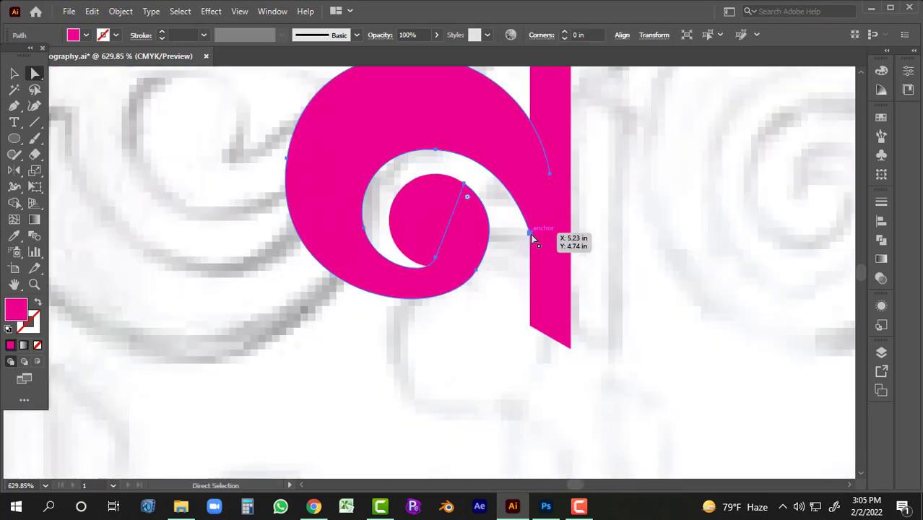
{"action": "scroll", "coordinate": [449, 207], "scroll_direction": "up", "scroll_amount": 2}
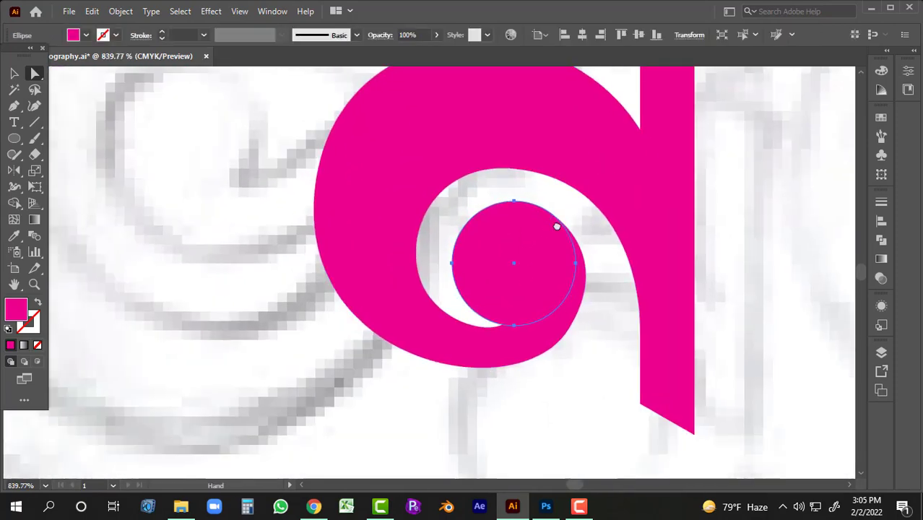
{"action": "left_click_drag", "start_coordinate": [568, 336], "coordinate": [512, 412]}
{"action": "left_click_drag", "start_coordinate": [569, 334], "coordinate": [555, 327]}
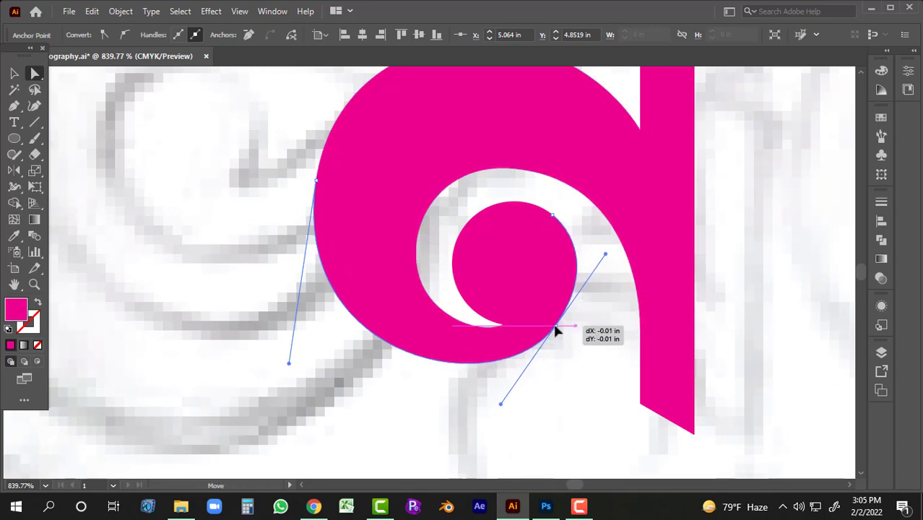
{"action": "scroll", "coordinate": [609, 260], "scroll_direction": "right", "scroll_amount": 3}
{"action": "scroll", "coordinate": [560, 290], "scroll_direction": "down", "scroll_amount": 2}
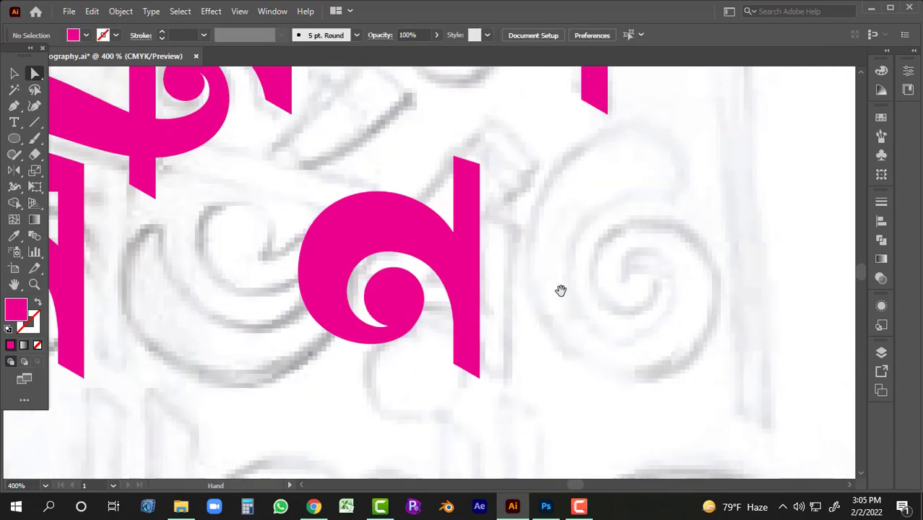
{"action": "scroll", "coordinate": [546, 237], "scroll_direction": "up", "scroll_amount": 2}
{"action": "left_click_drag", "start_coordinate": [522, 227], "coordinate": [522, 221]}
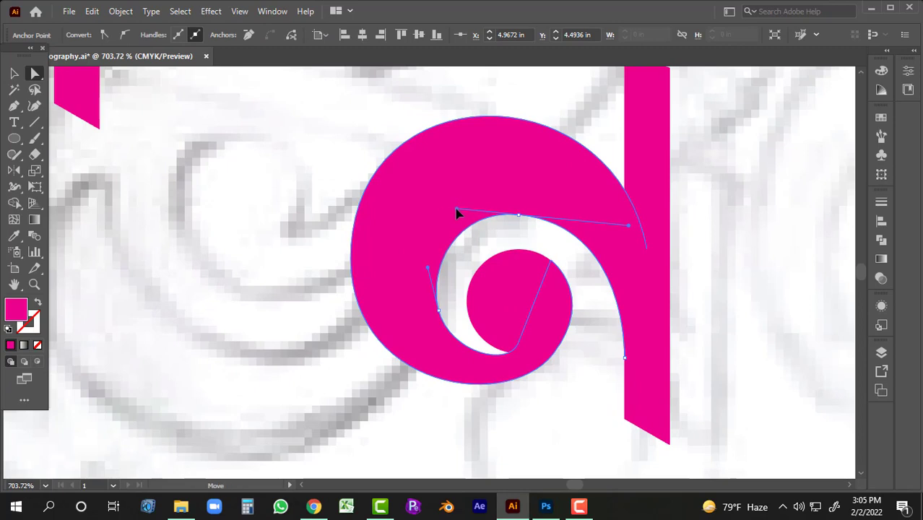
{"action": "scroll", "coordinate": [426, 268], "scroll_direction": "down", "scroll_amount": 1}
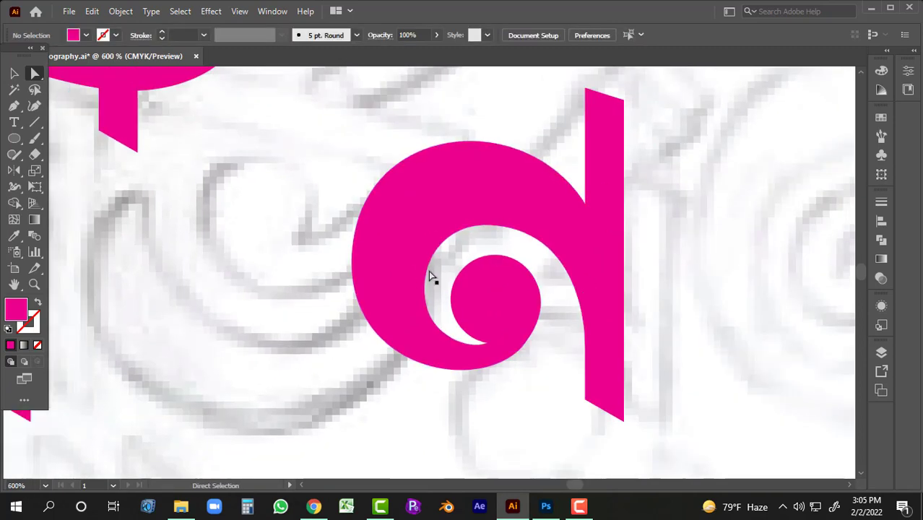
{"action": "left_click_drag", "start_coordinate": [424, 312], "coordinate": [424, 314]}
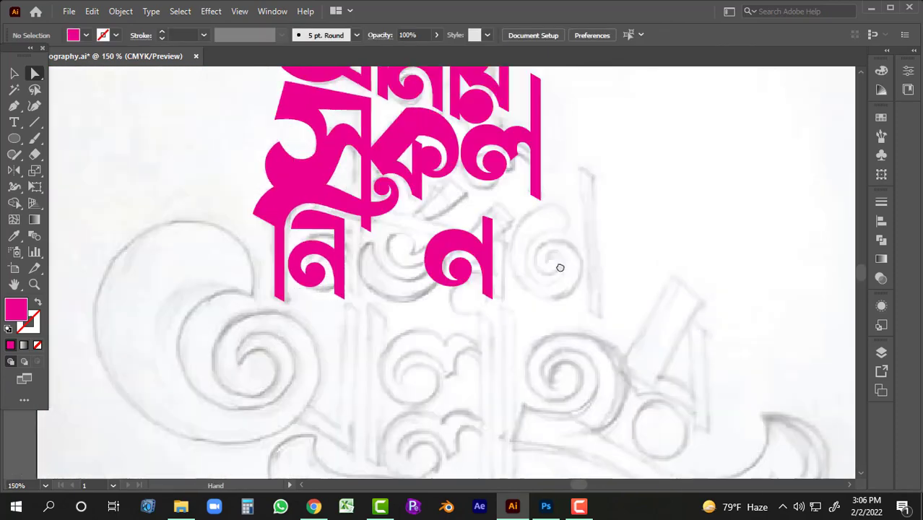
- Round out the curl's lower left side from its left outer point
{"action": "left_click_drag", "start_coordinate": [543, 396], "coordinate": [489, 255]}
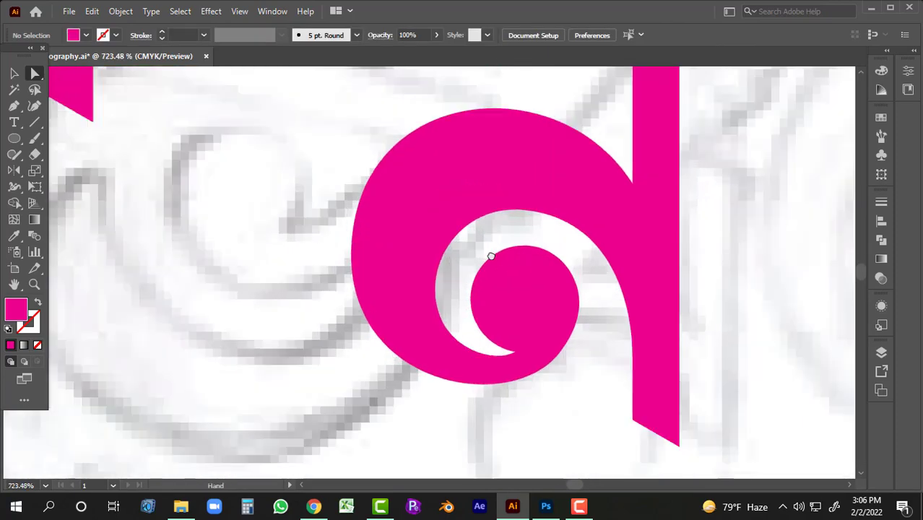
{"action": "left_click", "coordinate": [353, 240]}
{"action": "left_click_drag", "start_coordinate": [330, 396], "coordinate": [336, 398]}
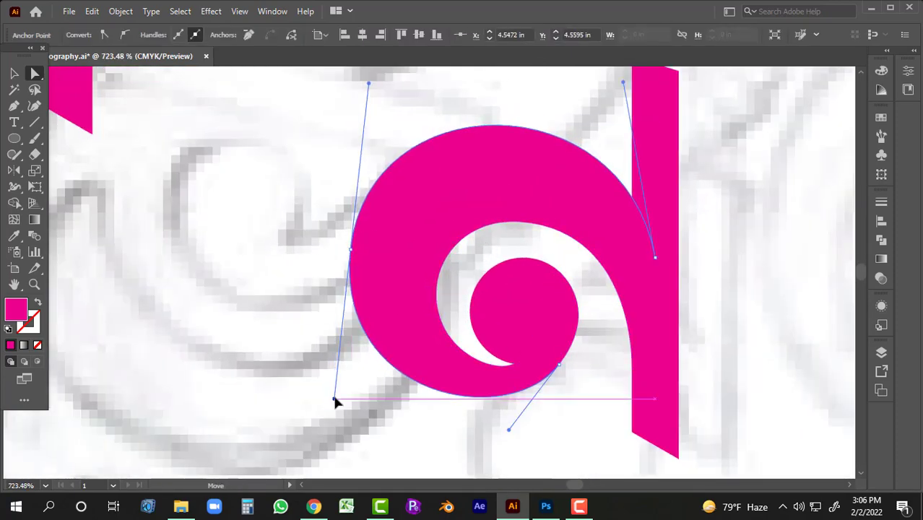
{"action": "key", "text": "ctrl+shift+a"}
{"action": "scroll", "coordinate": [628, 268], "scroll_direction": "down", "scroll_amount": 5}
{"action": "scroll", "coordinate": [607, 260], "scroll_direction": "up", "scroll_amount": 3}
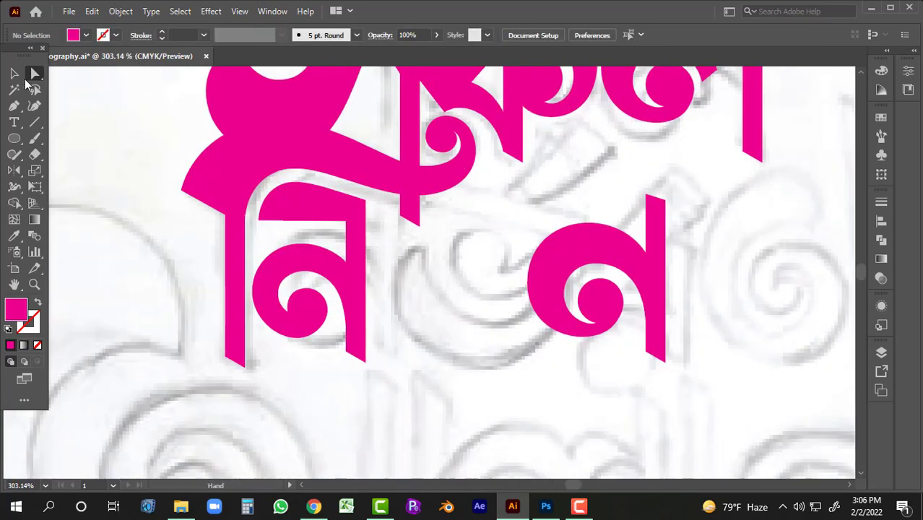
{"action": "key", "text": "v"}
{"action": "left_click", "coordinate": [340, 267]}
- Move the spiral loop left so it sits under the stem
{"action": "mouse_move", "coordinate": [639, 268]}
{"action": "left_mouse_down"}
{"action": "mouse_move", "coordinate": [337, 268]}
{"action": "mouse_move", "coordinate": [424, 225]}
{"action": "mouse_move", "coordinate": [428, 205]}
{"action": "left_mouse_up"}
{"action": "scroll", "coordinate": [374, 270], "scroll_direction": "up", "scroll_amount": 2}
{"action": "left_click", "coordinate": [533, 249]}
{"action": "scroll", "coordinate": [511, 245], "scroll_direction": "up", "scroll_amount": 1}
- Extend the top hook's corner anchor to meet the stem
{"action": "left_click", "coordinate": [490, 115]}
{"action": "scroll", "coordinate": [490, 114], "scroll_direction": "up", "scroll_amount": 3}
{"action": "key", "text": "a"}
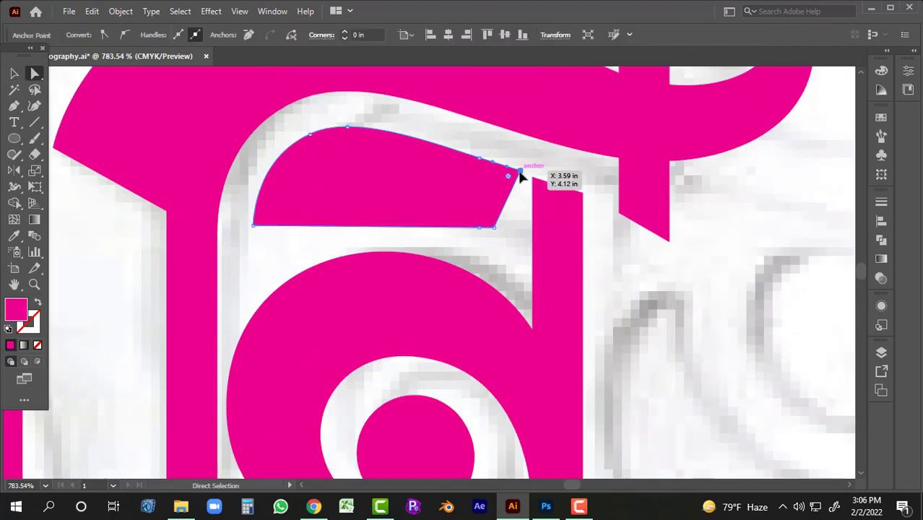
{"action": "left_click_drag", "start_coordinate": [515, 175], "coordinate": [583, 195]}
{"action": "left_click", "coordinate": [494, 230]}
{"action": "scroll", "coordinate": [475, 264], "scroll_direction": "down", "scroll_amount": 4}
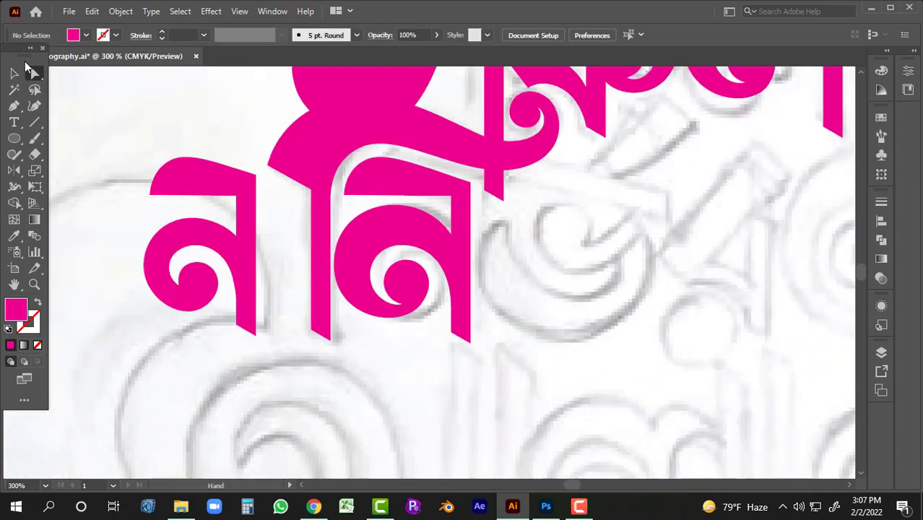
{"action": "scroll", "coordinate": [475, 264], "scroll_direction": "up", "scroll_amount": 2}
- Fine-tune the inner loop's position under the hook
{"action": "left_click_drag", "start_coordinate": [423, 227], "coordinate": [451, 227]}
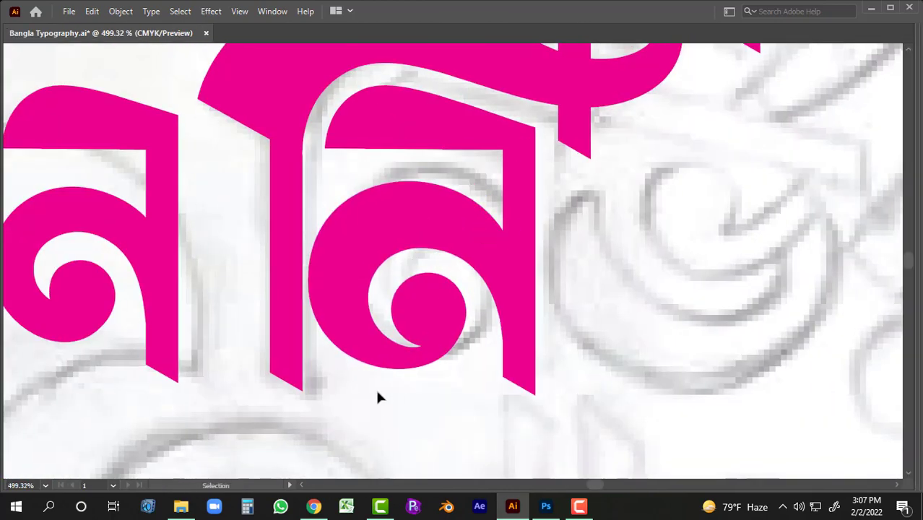
{"action": "left_click_drag", "start_coordinate": [289, 320], "coordinate": [315, 362]}
{"action": "scroll", "coordinate": [465, 232], "scroll_direction": "down", "scroll_amount": 1}
{"action": "scroll", "coordinate": [451, 282], "scroll_direction": "down", "scroll_amount": 4}
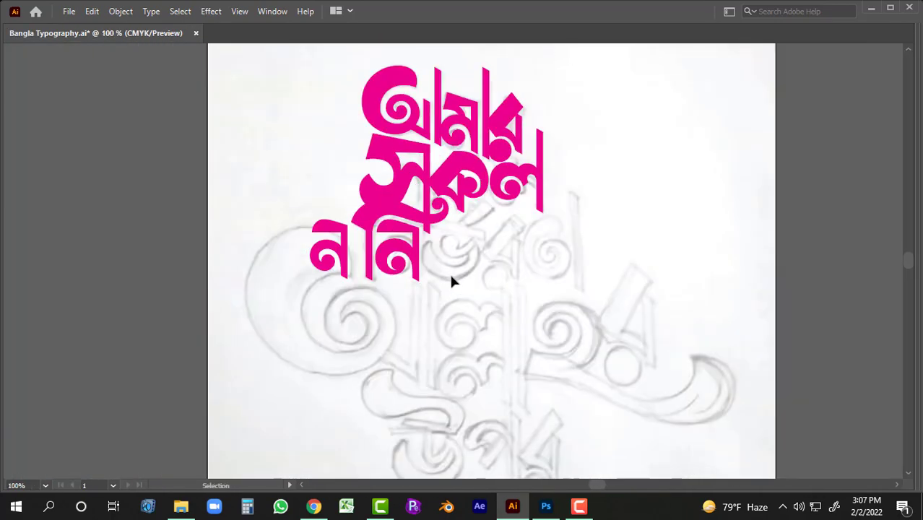
- Move the spare ন glyph off the artboard and bring the whole phrase into view
{"action": "left_click_drag", "start_coordinate": [347, 226], "coordinate": [151, 228]}
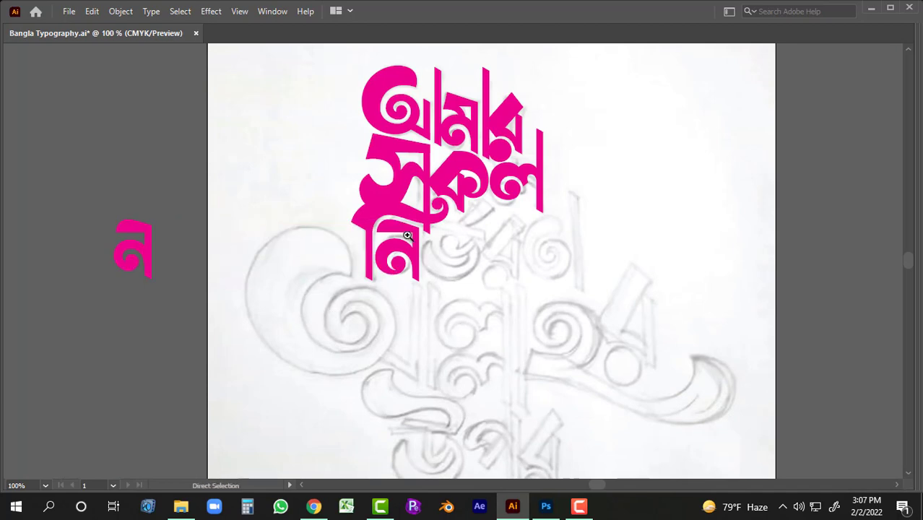
{"action": "scroll", "coordinate": [462, 289], "scroll_direction": "up", "scroll_amount": 5}
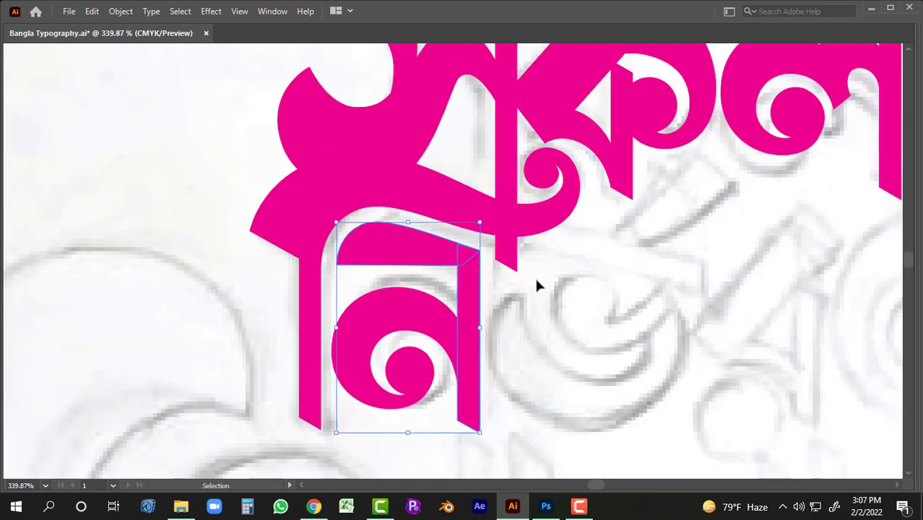
{"action": "left_click", "coordinate": [553, 286]}
{"action": "scroll", "coordinate": [478, 295], "scroll_direction": "down", "scroll_amount": 2}
{"action": "scroll", "coordinate": [478, 282], "scroll_direction": "down", "scroll_amount": 1}
{"action": "left_click_drag", "start_coordinate": [478, 274], "coordinate": [478, 308]}
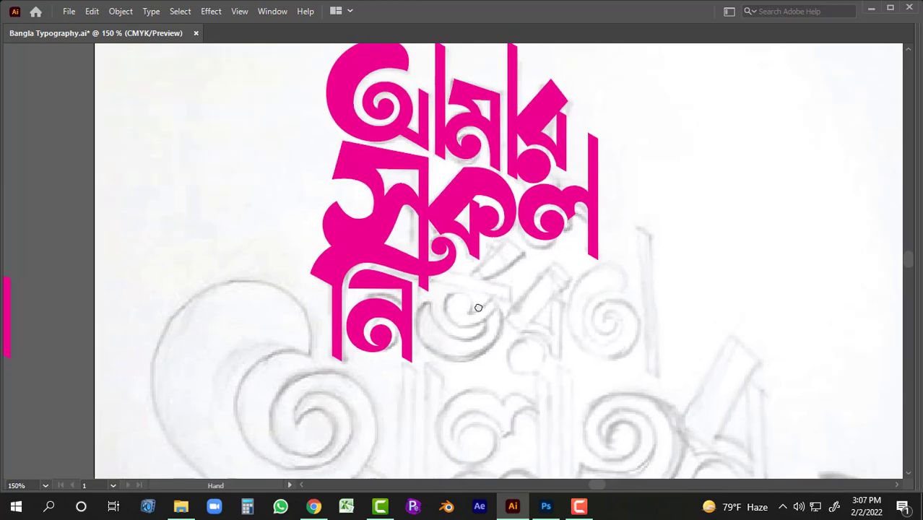
- Drag the small spiral into the top word's second letter and nudge it onto the sketched curl
{"action": "scroll", "coordinate": [374, 364], "scroll_direction": "up", "scroll_amount": 1}
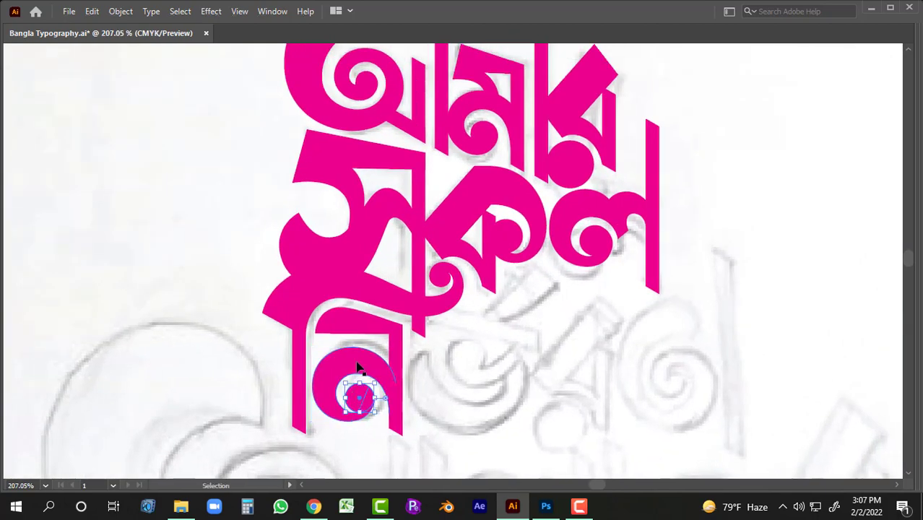
{"action": "left_click_drag", "start_coordinate": [354, 394], "coordinate": [476, 116]}
{"action": "scroll", "coordinate": [520, 210], "scroll_direction": "up", "scroll_amount": 2}
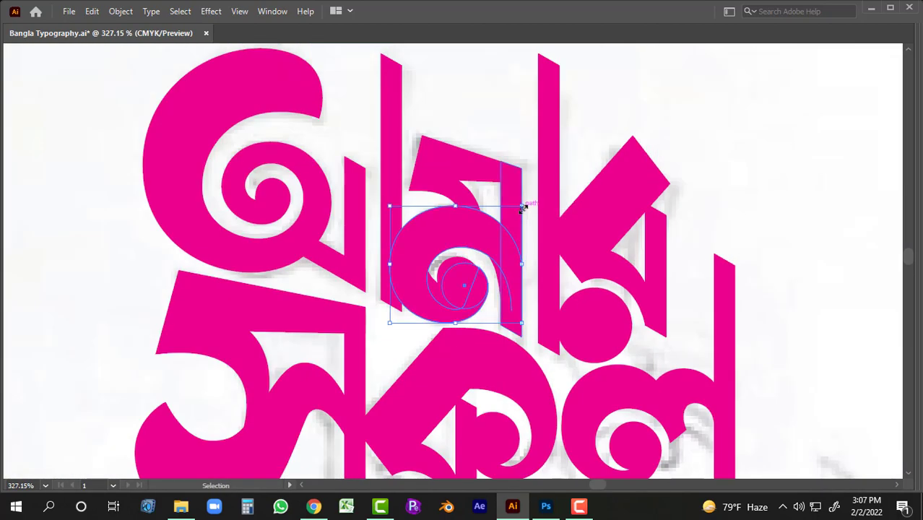
{"action": "scroll", "coordinate": [453, 205], "scroll_direction": "up", "scroll_amount": 1}
{"action": "scroll", "coordinate": [505, 252], "scroll_direction": "up", "scroll_amount": 2}
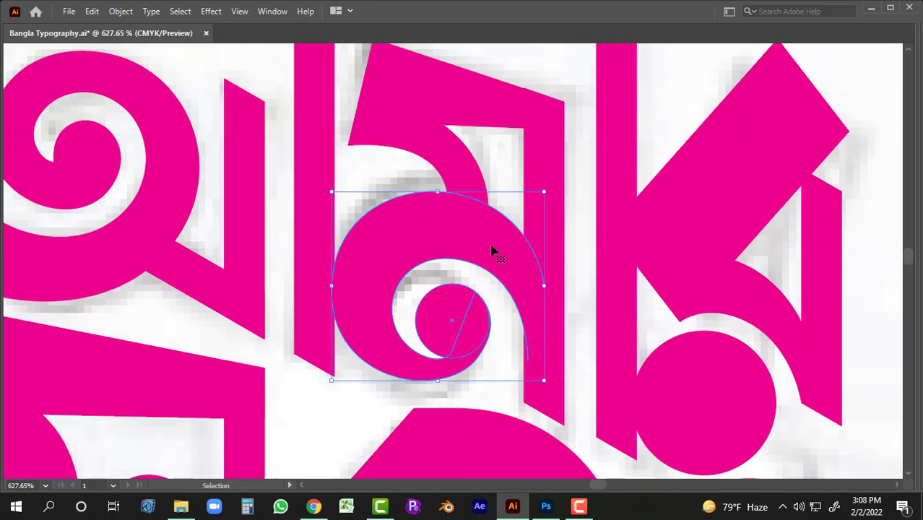
{"action": "mouse_move", "coordinate": [491, 249]}
{"action": "left_mouse_down"}
{"action": "mouse_move", "coordinate": [498, 258]}
{"action": "mouse_move", "coordinate": [489, 289]}
{"action": "mouse_move", "coordinate": [503, 330]}
{"action": "mouse_move", "coordinate": [584, 346]}
{"action": "left_mouse_up"}
{"action": "scroll", "coordinate": [484, 291], "scroll_direction": "down", "scroll_amount": 5}
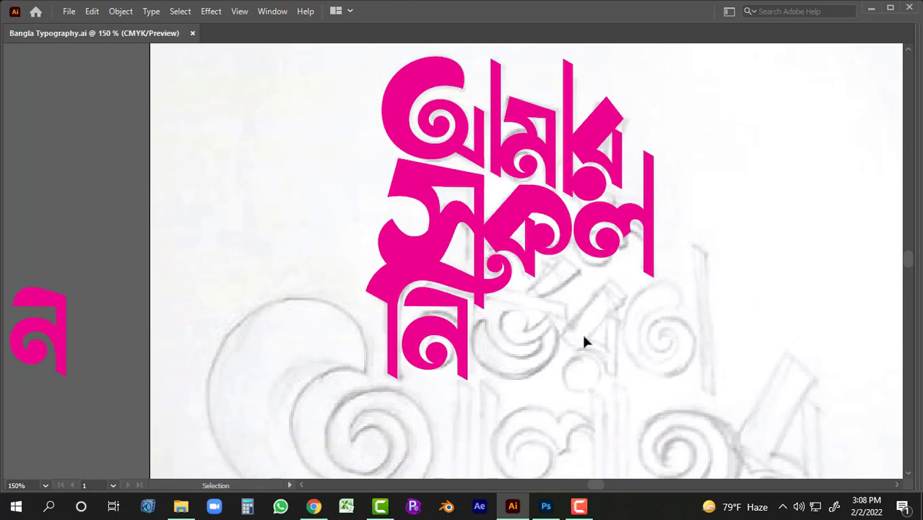
{"action": "scroll", "coordinate": [447, 330], "scroll_direction": "up", "scroll_amount": 3}
- Draw a circle over the sketched spiral's centre as the letter's round head
{"action": "key", "text": "Tab"}
{"action": "left_click", "coordinate": [13, 107]}
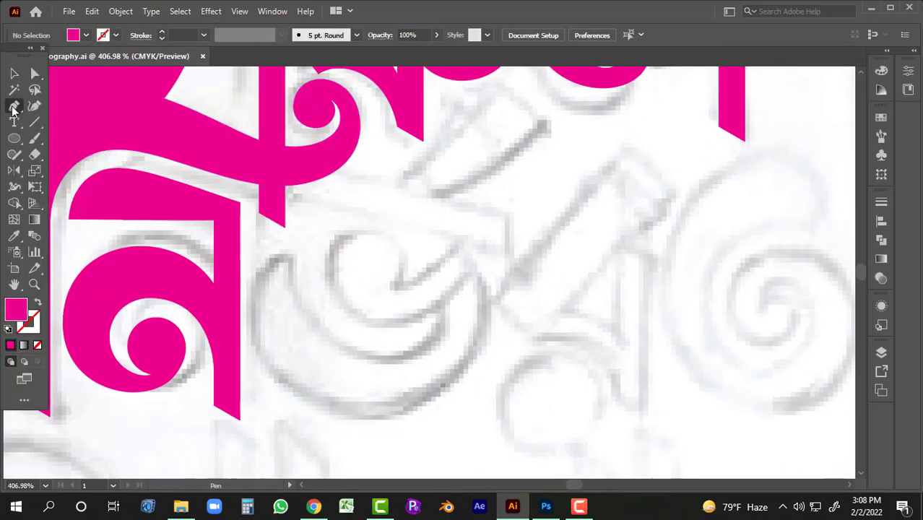
{"action": "scroll", "coordinate": [384, 270], "scroll_direction": "up", "scroll_amount": 2}
{"action": "left_click_drag", "start_coordinate": [384, 269], "coordinate": [396, 299]}
{"action": "scroll", "coordinate": [416, 245], "scroll_direction": "up", "scroll_amount": 1}
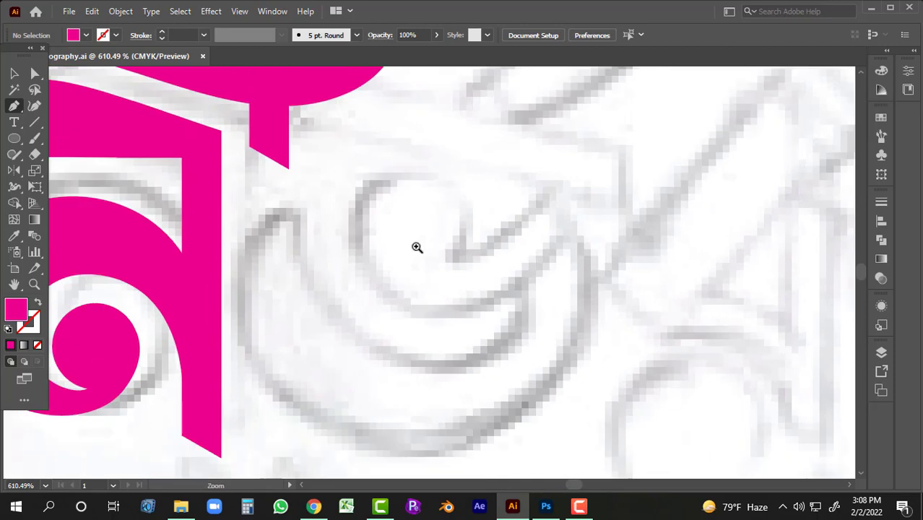
{"action": "scroll", "coordinate": [428, 269], "scroll_direction": "down", "scroll_amount": 2}
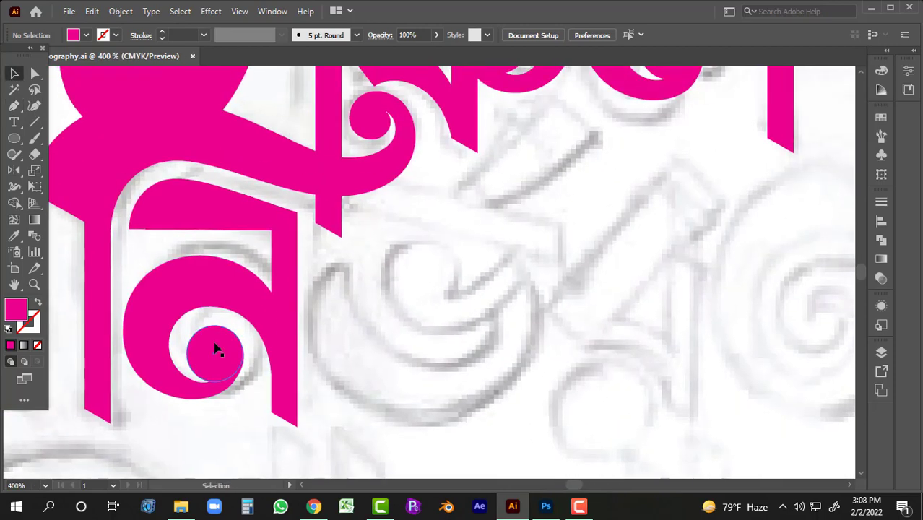
{"action": "scroll", "coordinate": [438, 316], "scroll_direction": "up", "scroll_amount": 2}
{"action": "left_click_drag", "start_coordinate": [439, 315], "coordinate": [385, 294]}
{"action": "key", "text": "ctrl+shift+a"}
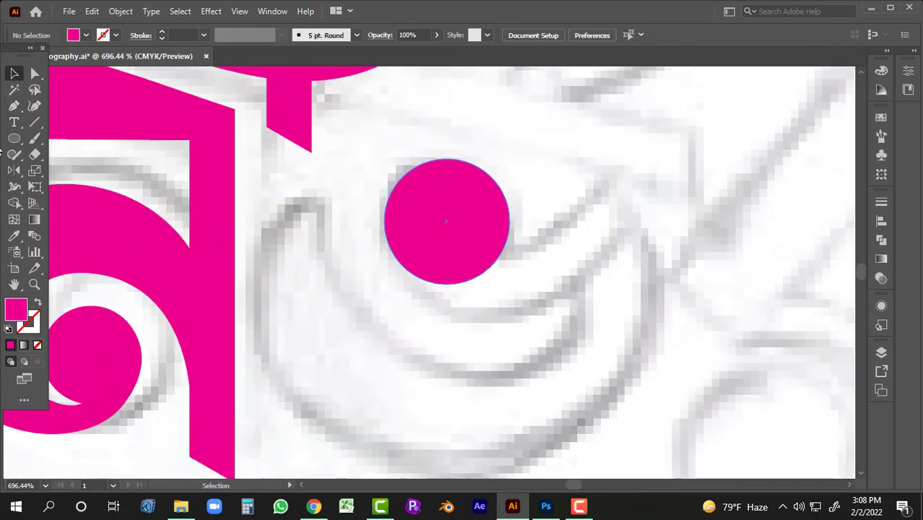
- Trace the crescent's inner curl and wedge tip with curved Pen anchors around the circle
{"action": "left_click", "coordinate": [430, 162]}
{"action": "left_click_drag", "start_coordinate": [377, 237], "coordinate": [369, 278]}
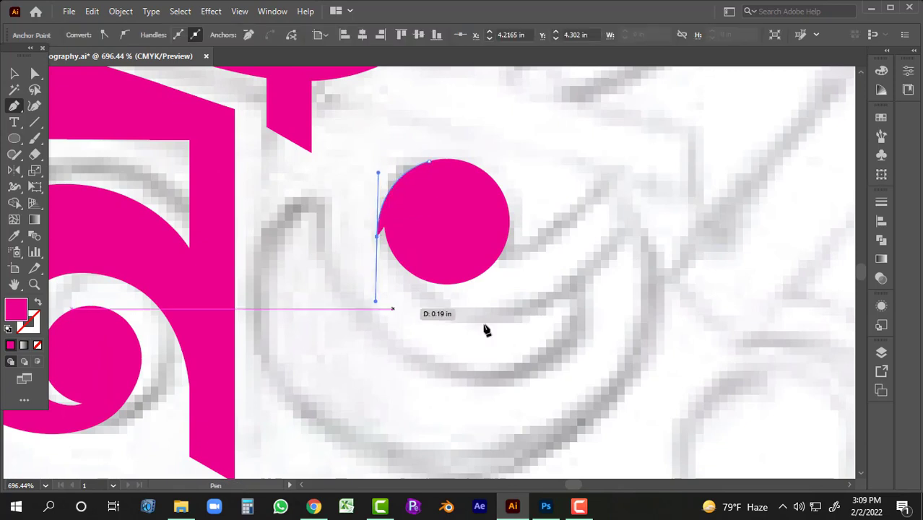
{"action": "left_click_drag", "start_coordinate": [495, 319], "coordinate": [703, 199]}
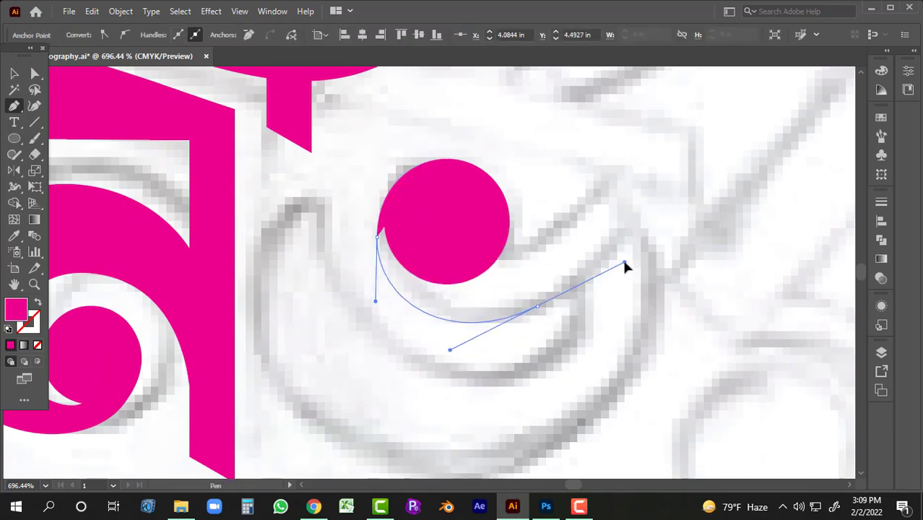
{"action": "left_click_drag", "start_coordinate": [566, 318], "coordinate": [584, 289]}
{"action": "left_click", "coordinate": [587, 278]}
{"action": "mouse_move", "coordinate": [589, 326]}
{"action": "left_mouse_down"}
{"action": "mouse_move", "coordinate": [634, 273]}
{"action": "mouse_move", "coordinate": [632, 300]}
{"action": "left_mouse_up"}
{"action": "left_click_drag", "start_coordinate": [417, 268], "coordinate": [348, 159]}
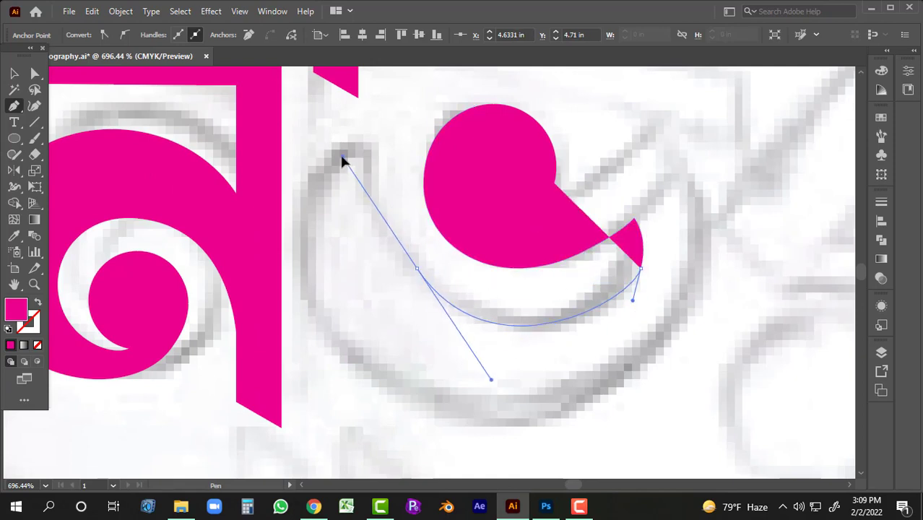
- Trace the crescent's outer curve and close the path into a solid magenta shape
{"action": "left_click", "coordinate": [444, 233], "text": "ctrl+alt"}
{"action": "left_click_drag", "start_coordinate": [326, 212], "coordinate": [315, 272]}
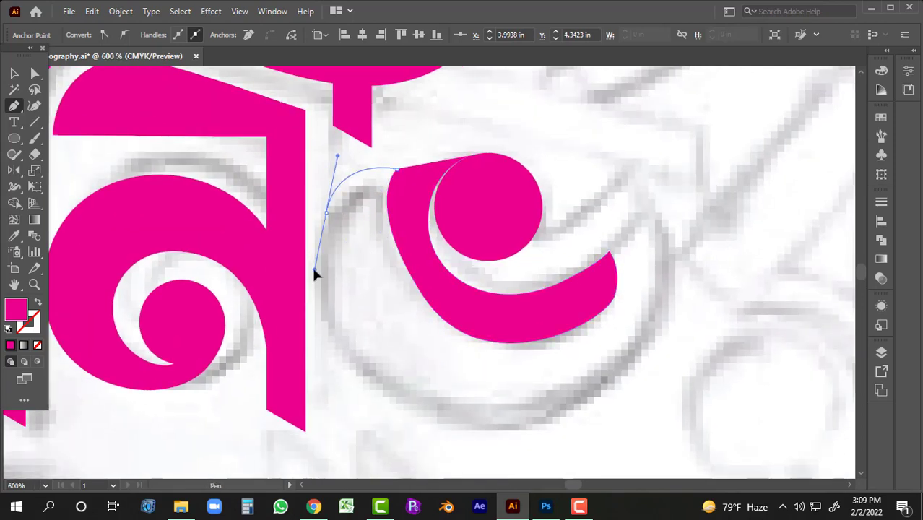
{"action": "left_click_drag", "start_coordinate": [450, 419], "coordinate": [497, 428]}
{"action": "left_click_drag", "start_coordinate": [643, 314], "coordinate": [673, 211]}
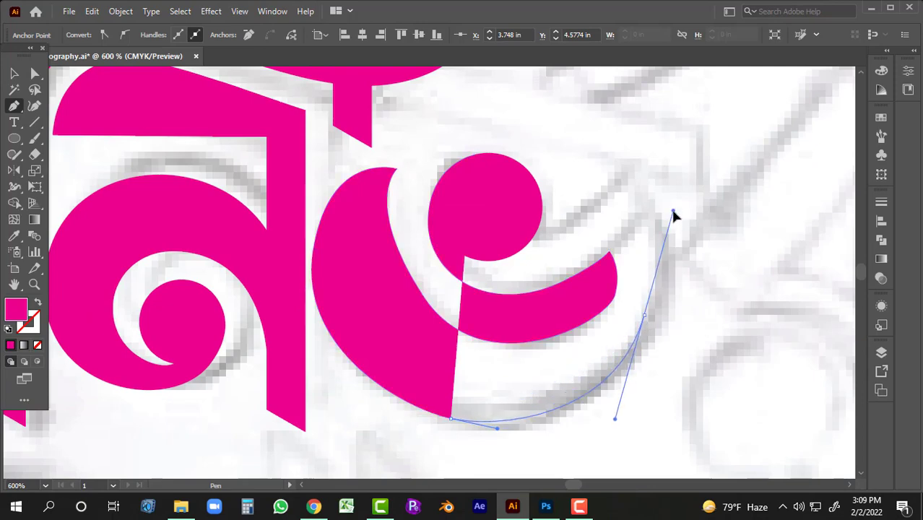
{"action": "left_click_drag", "start_coordinate": [427, 262], "coordinate": [501, 220]}
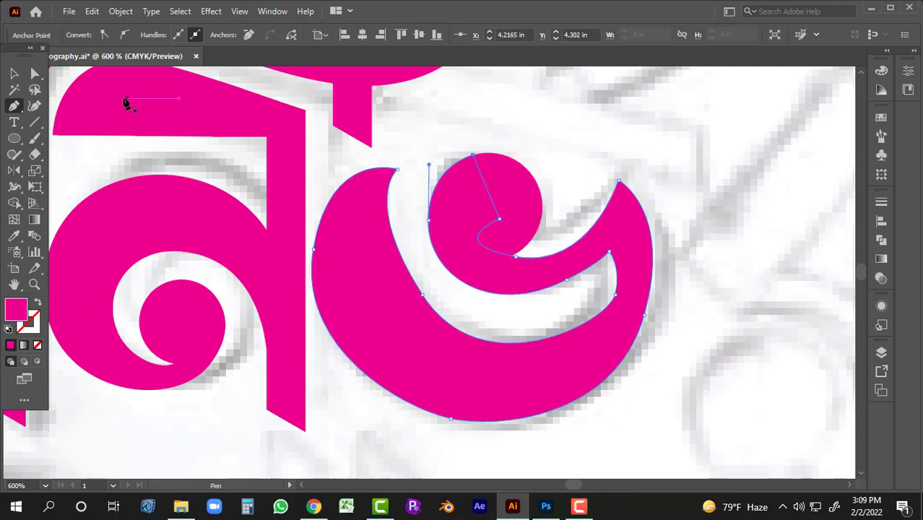
- Select the crescent path and drag a handle to start reshaping its curve
{"action": "left_click", "coordinate": [128, 97], "text": "ctrl"}
{"action": "left_click", "coordinate": [419, 288], "text": "ctrl+alt"}
{"action": "left_click", "coordinate": [383, 289], "text": "ctrl"}
{"action": "mouse_move", "coordinate": [384, 289]}
{"action": "left_mouse_down"}
{"action": "mouse_move", "coordinate": [401, 309]}
{"action": "mouse_move", "coordinate": [368, 288]}
{"action": "left_mouse_up"}
- Refine the inner curve's anchors and handles where it meets the round head
{"action": "left_click_drag", "start_coordinate": [567, 302], "coordinate": [683, 300]}
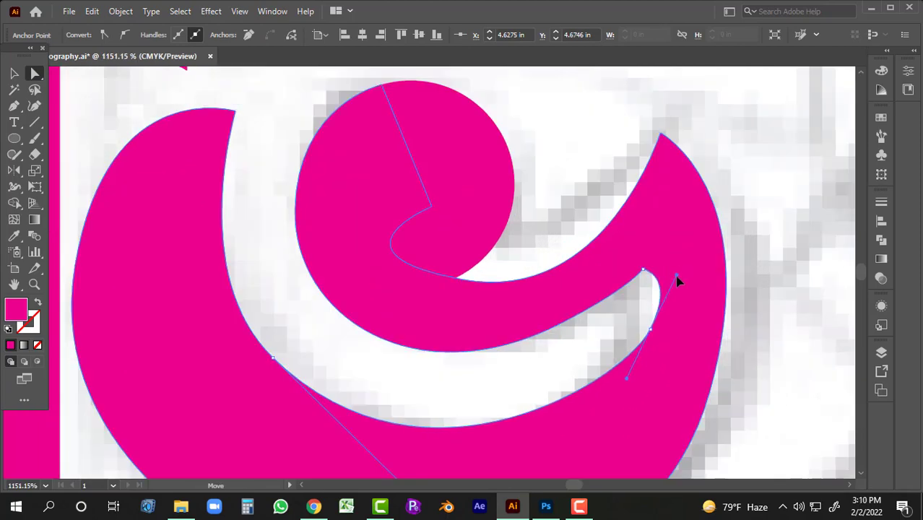
{"action": "left_click_drag", "start_coordinate": [642, 272], "coordinate": [635, 260]}
{"action": "left_click", "coordinate": [613, 302]}
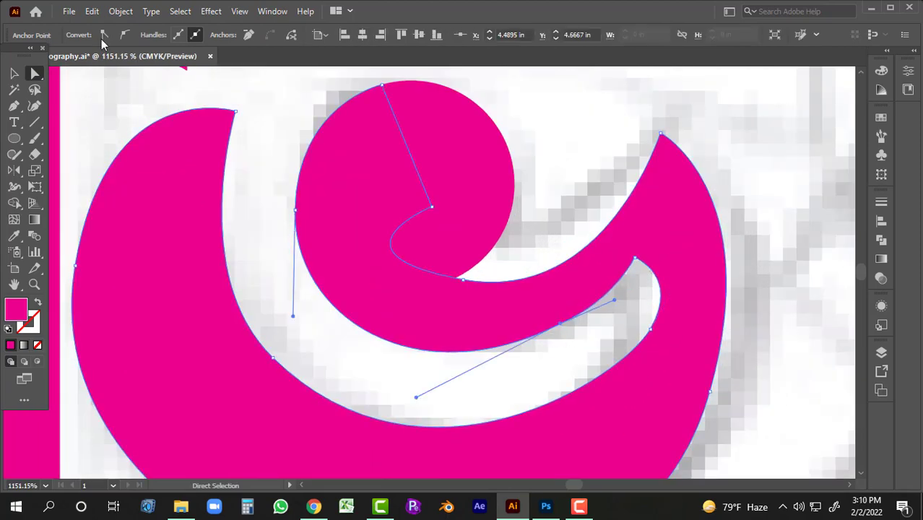
{"action": "left_click_drag", "start_coordinate": [615, 302], "coordinate": [557, 329]}
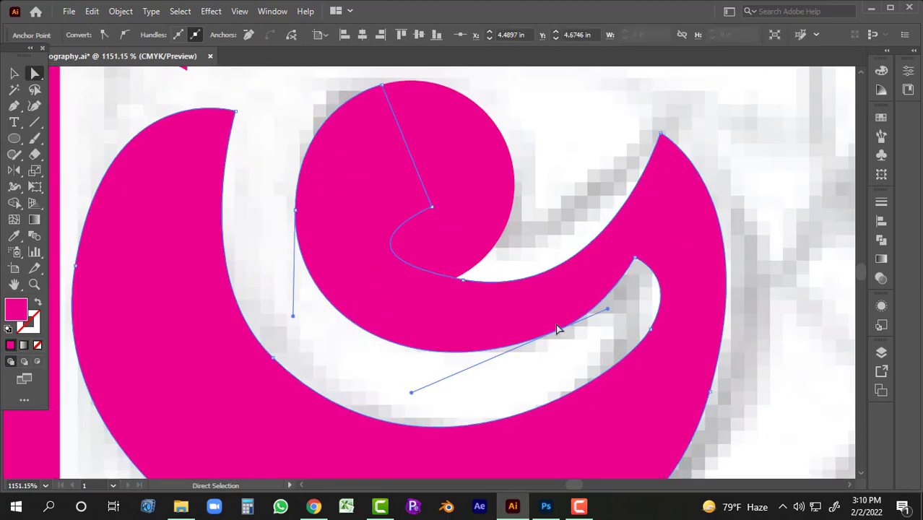
{"action": "left_click_drag", "start_coordinate": [466, 286], "coordinate": [455, 295]}
{"action": "left_click_drag", "start_coordinate": [598, 318], "coordinate": [577, 298]}
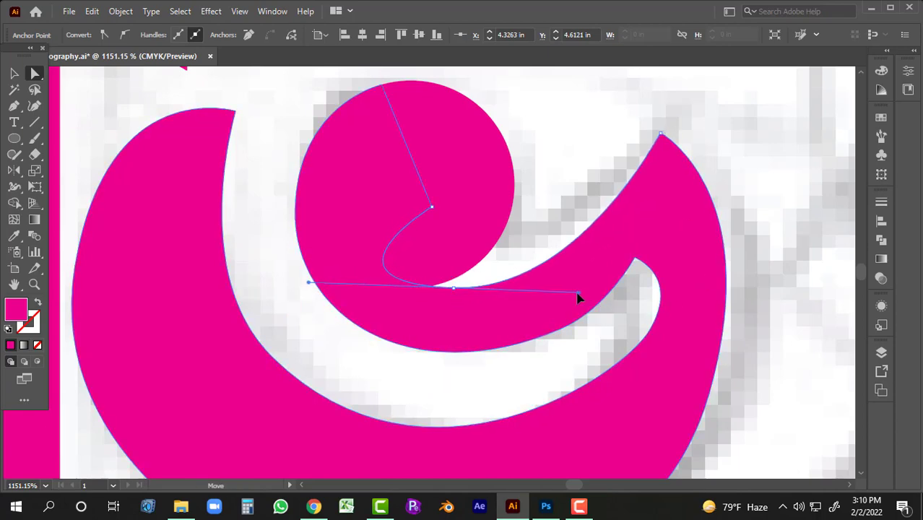
{"action": "left_click_drag", "start_coordinate": [305, 285], "coordinate": [457, 288]}
- Reshape the lower inner curve and the curve near the crescent's inner tip
{"action": "scroll", "coordinate": [532, 278], "scroll_direction": "down", "scroll_amount": 1}
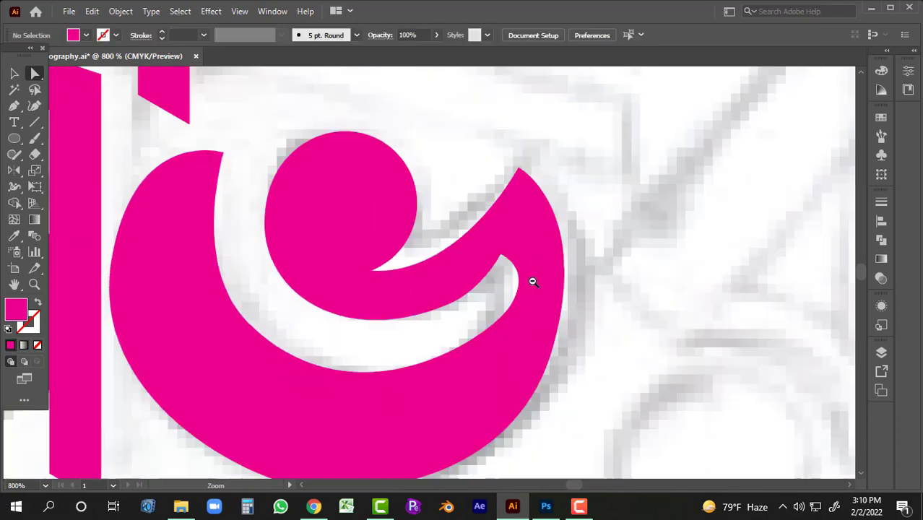
{"action": "mouse_move", "coordinate": [532, 278]}
{"action": "left_mouse_down"}
{"action": "mouse_move", "coordinate": [402, 208]}
{"action": "mouse_move", "coordinate": [429, 256]}
{"action": "left_mouse_up"}
{"action": "left_click", "coordinate": [480, 241]}
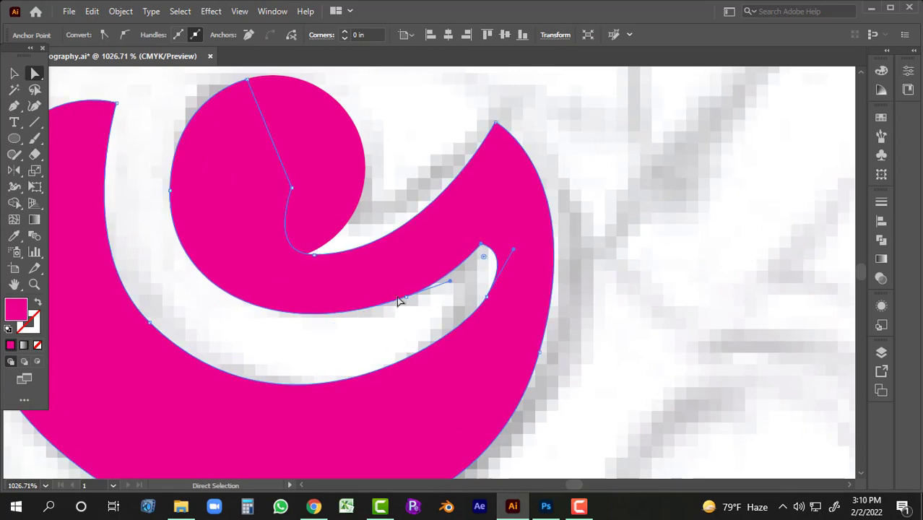
{"action": "left_click_drag", "start_coordinate": [405, 301], "coordinate": [394, 312]}
{"action": "left_click", "coordinate": [514, 251]}
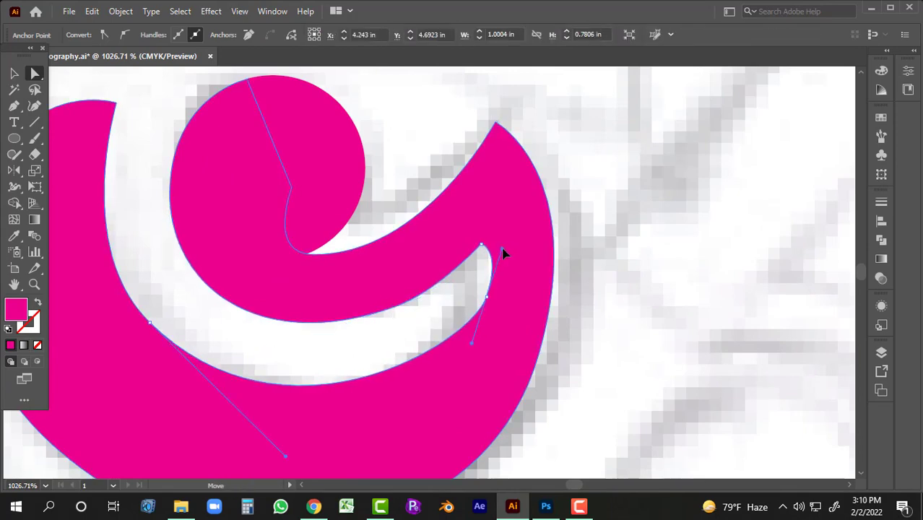
{"action": "left_click_drag", "start_coordinate": [484, 304], "coordinate": [505, 257]}
- Adjust the right edge, bottom and top points to round the crescent's outer curve
{"action": "scroll", "coordinate": [546, 230], "scroll_direction": "down", "scroll_amount": 2}
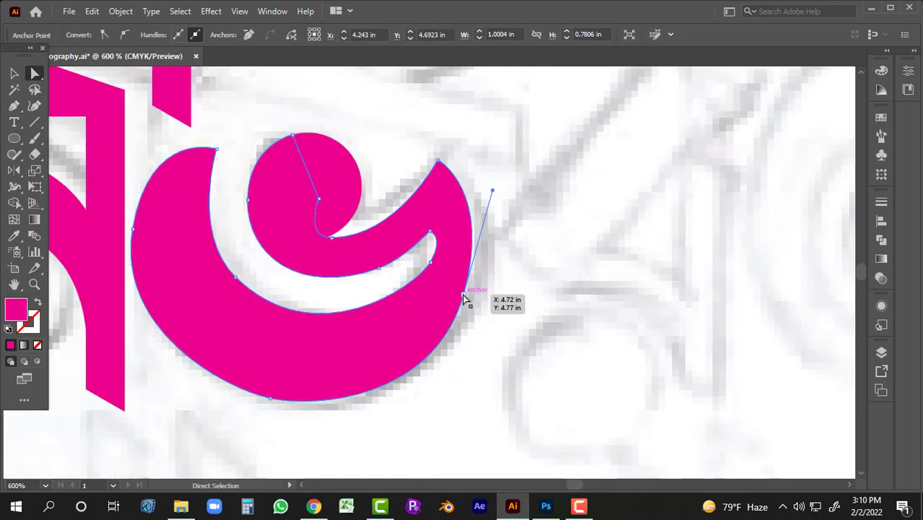
{"action": "left_click_drag", "start_coordinate": [463, 303], "coordinate": [486, 287]}
{"action": "left_click_drag", "start_coordinate": [454, 251], "coordinate": [513, 179]}
{"action": "left_click_drag", "start_coordinate": [337, 326], "coordinate": [361, 322]}
{"action": "mouse_move", "coordinate": [346, 289]}
{"action": "left_mouse_down"}
{"action": "mouse_move", "coordinate": [505, 405]}
{"action": "mouse_move", "coordinate": [325, 262]}
{"action": "left_mouse_up"}
{"action": "left_click_drag", "start_coordinate": [308, 357], "coordinate": [301, 390]}
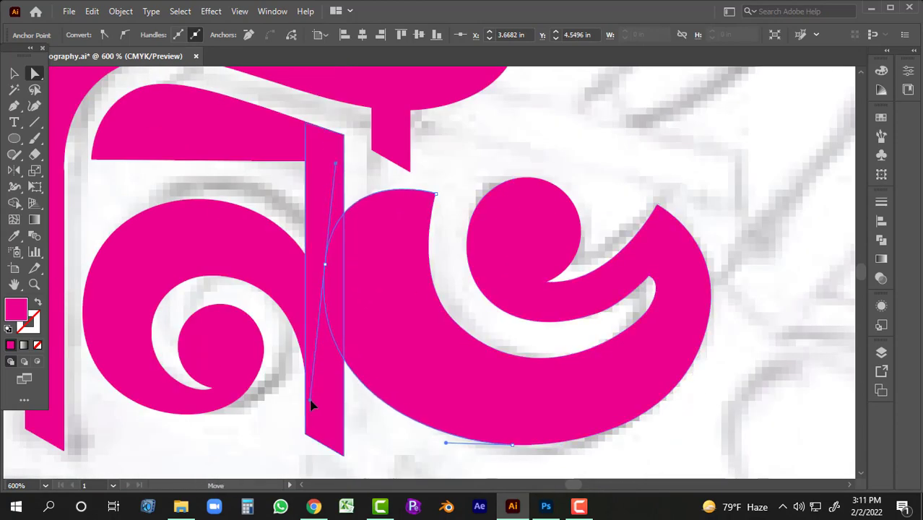
{"action": "left_click_drag", "start_coordinate": [435, 197], "coordinate": [336, 291]}
- Shift the bottom point and pull its handles out to round the outer edge
{"action": "left_click_drag", "start_coordinate": [319, 423], "coordinate": [312, 334]}
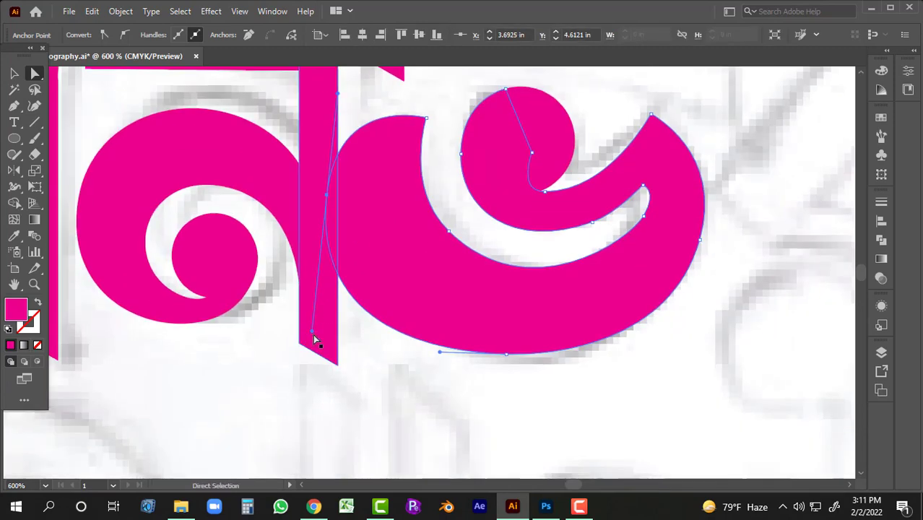
{"action": "left_click_drag", "start_coordinate": [506, 354], "coordinate": [524, 350]}
{"action": "left_click_drag", "start_coordinate": [318, 318], "coordinate": [325, 299]}
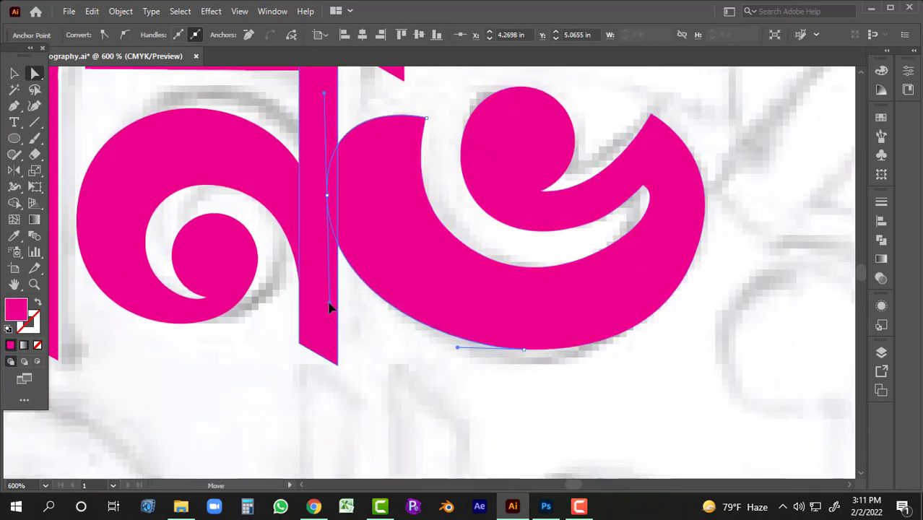
{"action": "left_click_drag", "start_coordinate": [671, 344], "coordinate": [671, 324]}
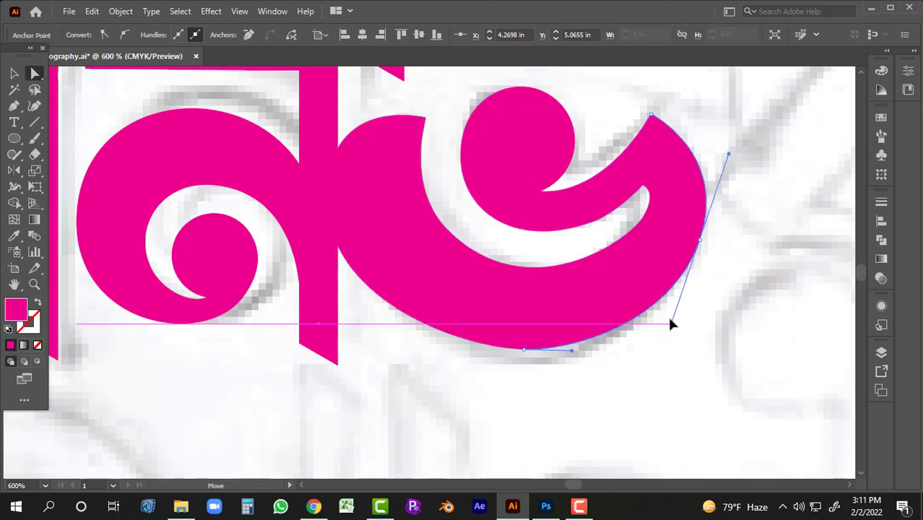
{"action": "left_click_drag", "start_coordinate": [524, 349], "coordinate": [596, 353]}
{"action": "scroll", "coordinate": [525, 271], "scroll_direction": "down", "scroll_amount": 5}
{"action": "scroll", "coordinate": [340, 227], "scroll_direction": "up", "scroll_amount": 5}
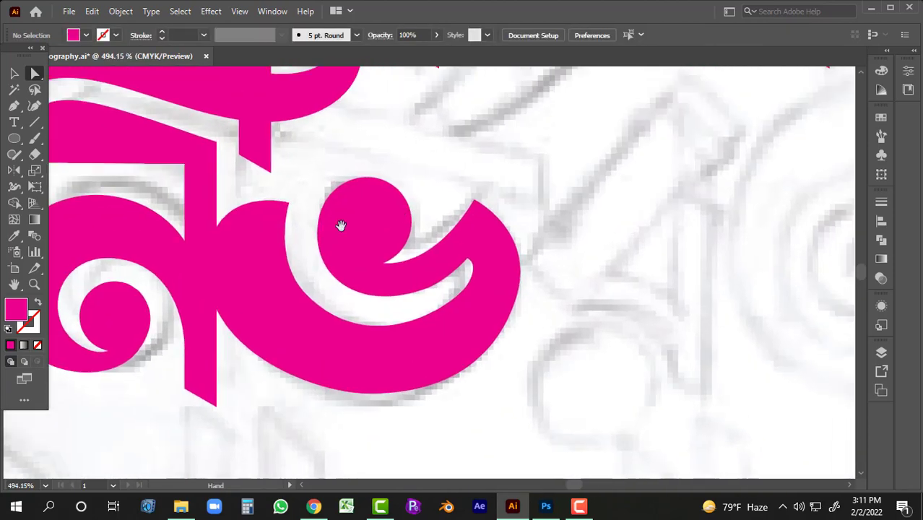
{"action": "left_click_drag", "start_coordinate": [288, 200], "coordinate": [297, 197]}
- Smooth the inner corner point and refine the inner curve's handles, then deselect to review
{"action": "mouse_move", "coordinate": [312, 316]}
{"action": "left_mouse_down"}
{"action": "mouse_move", "coordinate": [391, 334]}
{"action": "mouse_move", "coordinate": [394, 365]}
{"action": "left_mouse_up"}
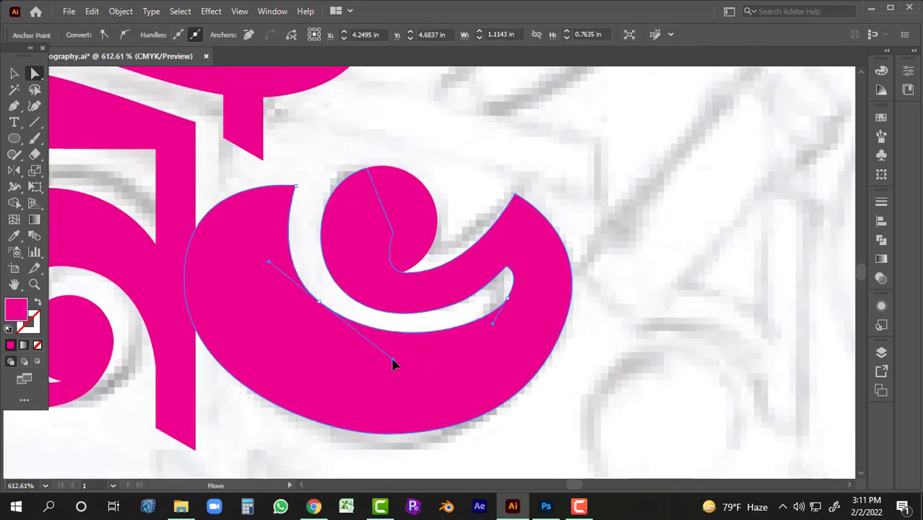
{"action": "left_click_drag", "start_coordinate": [491, 323], "coordinate": [457, 305]}
{"action": "scroll", "coordinate": [305, 293], "scroll_direction": "up", "scroll_amount": 1}
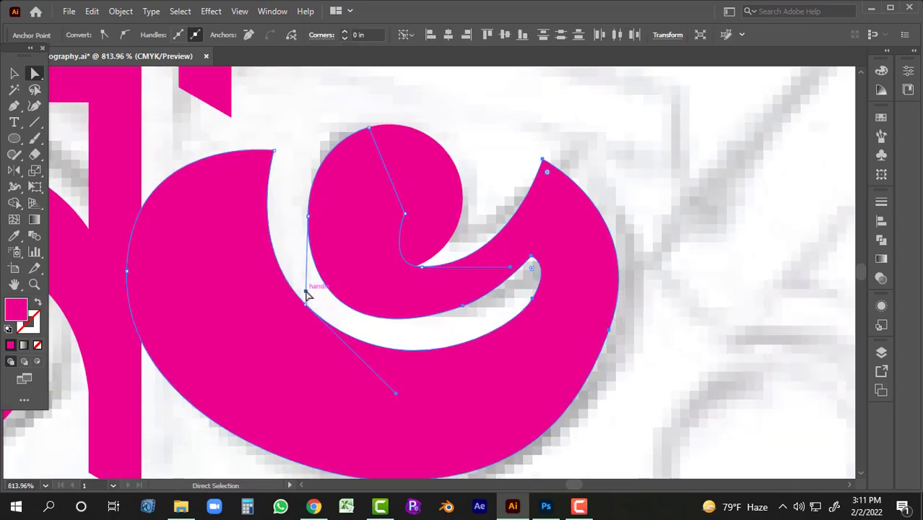
{"action": "left_click_drag", "start_coordinate": [305, 293], "coordinate": [306, 261]}
{"action": "left_click_drag", "start_coordinate": [354, 344], "coordinate": [360, 334]}
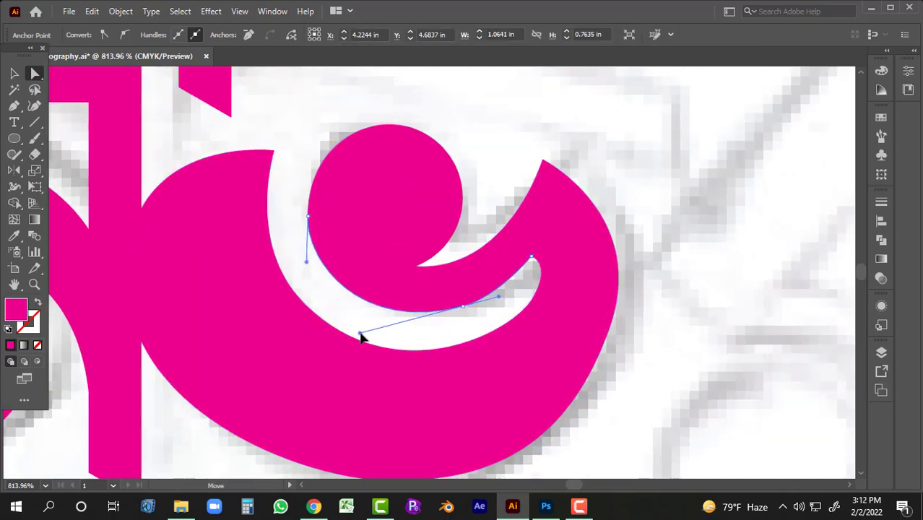
{"action": "left_click", "coordinate": [464, 146]}
{"action": "scroll", "coordinate": [453, 261], "scroll_direction": "down", "scroll_amount": 5}
- Raise the letter's inner anchor and pull its top-right tip slightly left
{"action": "scroll", "coordinate": [398, 239], "scroll_direction": "up", "scroll_amount": 3}
{"action": "key", "text": "v"}
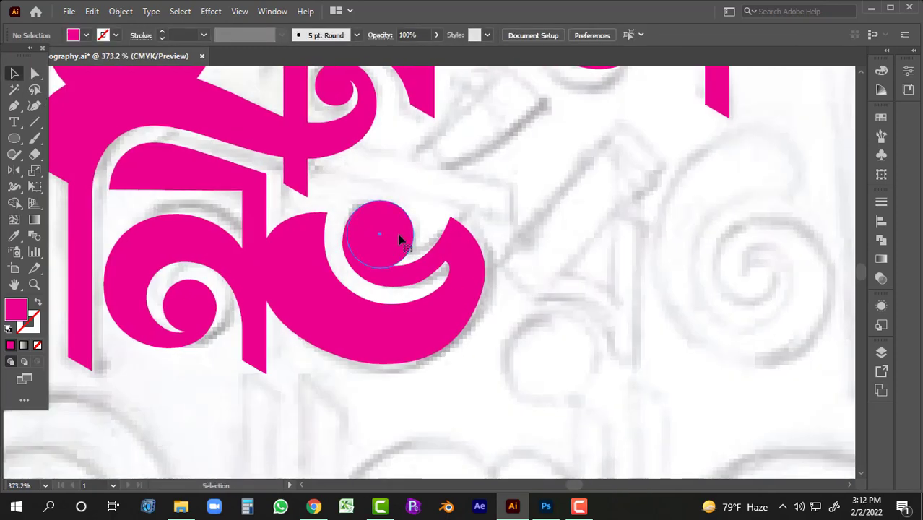
{"action": "left_click", "coordinate": [398, 239]}
{"action": "scroll", "coordinate": [408, 235], "scroll_direction": "up", "scroll_amount": 3}
{"action": "scroll", "coordinate": [469, 275], "scroll_direction": "down", "scroll_amount": 2}
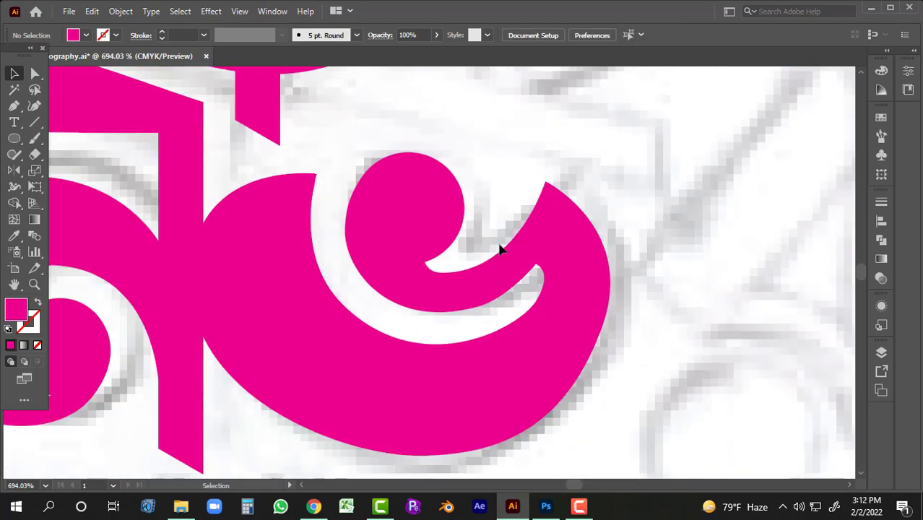
{"action": "key", "text": "a"}
{"action": "left_click", "coordinate": [442, 273]}
{"action": "left_click_drag", "start_coordinate": [443, 273], "coordinate": [443, 253]}
{"action": "left_click_drag", "start_coordinate": [545, 182], "coordinate": [529, 176]}
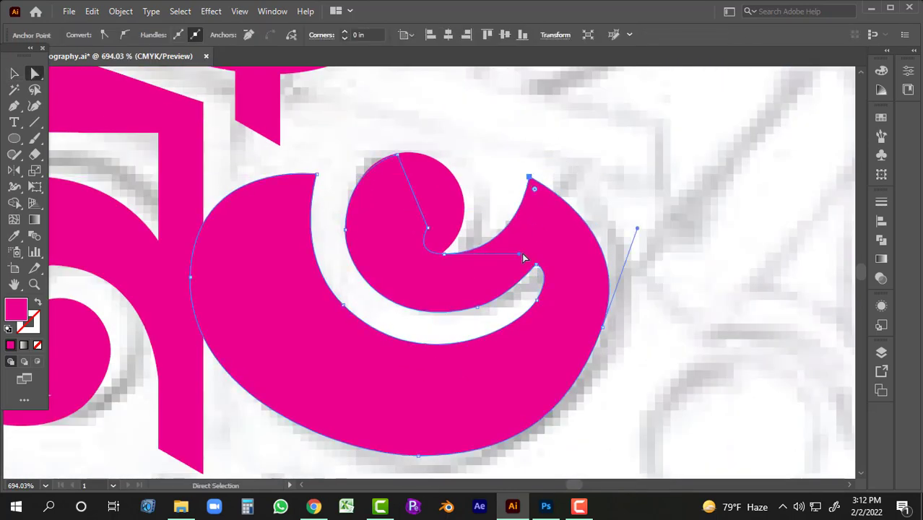
{"action": "key", "text": "ctrl+shift+a"}
- Pull the right point inward and reshape the outer bowl's left side and bottom point
{"action": "scroll", "coordinate": [444, 284], "scroll_direction": "down", "scroll_amount": 5}
{"action": "left_click_drag", "start_coordinate": [578, 273], "coordinate": [567, 278]}
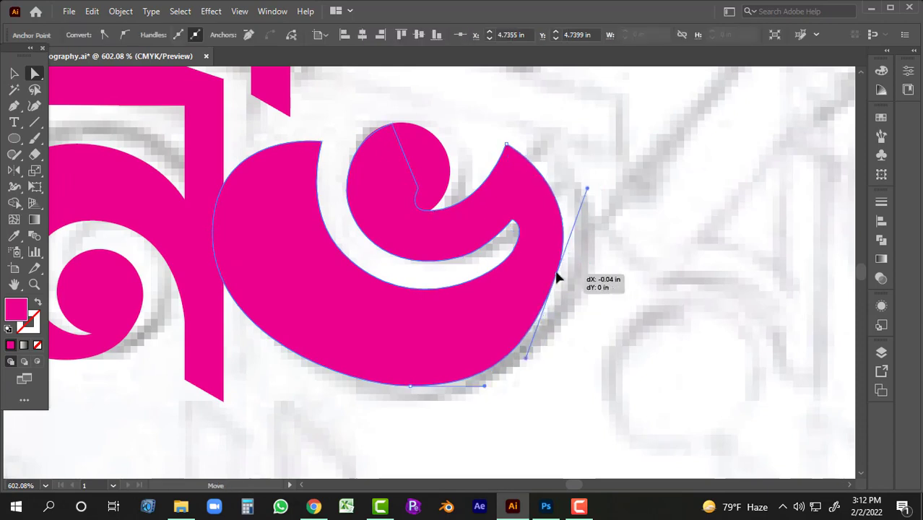
{"action": "left_click_drag", "start_coordinate": [413, 390], "coordinate": [405, 379]}
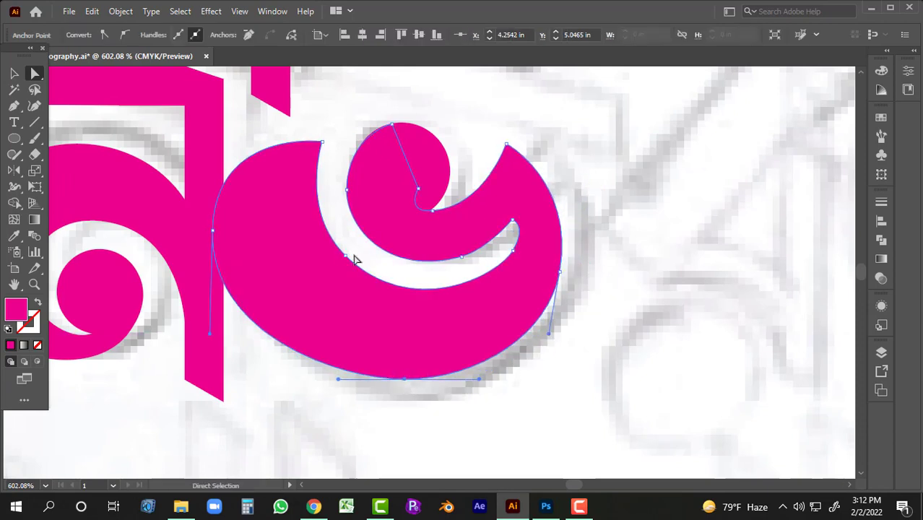
{"action": "left_click", "coordinate": [322, 140]}
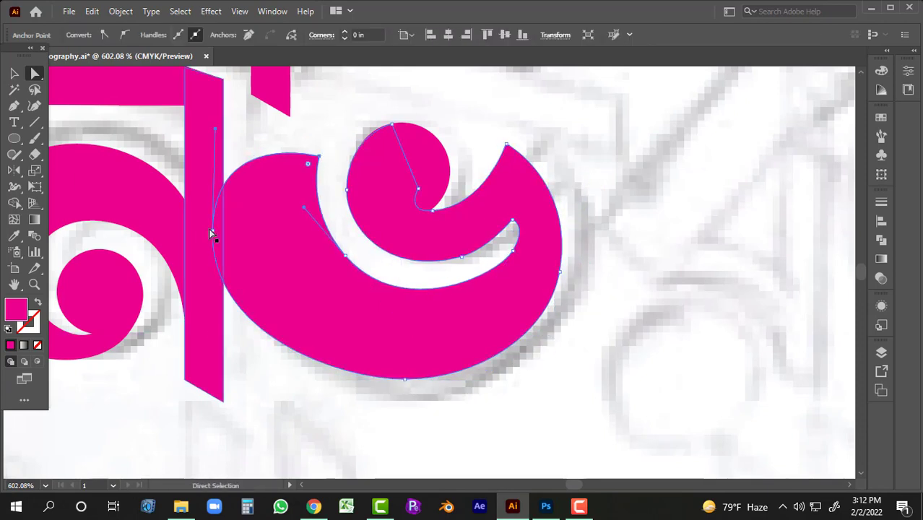
{"action": "left_click_drag", "start_coordinate": [213, 231], "coordinate": [220, 241]}
{"action": "left_click_drag", "start_coordinate": [341, 382], "coordinate": [321, 390]}
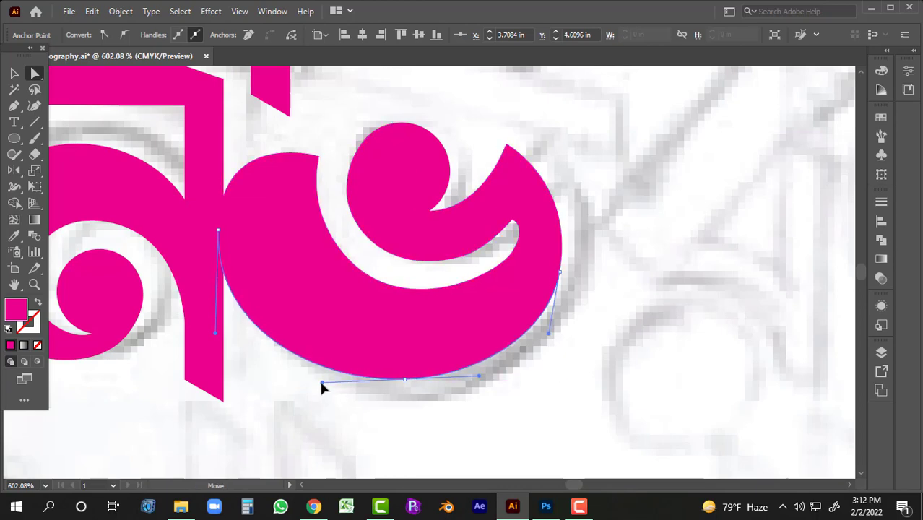
{"action": "left_click_drag", "start_coordinate": [404, 379], "coordinate": [404, 385]}
- Squeeze the swirl letter slightly narrower horizontally and check its top anchor
{"action": "scroll", "coordinate": [431, 256], "scroll_direction": "down", "scroll_amount": 10}
{"action": "scroll", "coordinate": [344, 232], "scroll_direction": "up", "scroll_amount": 4}
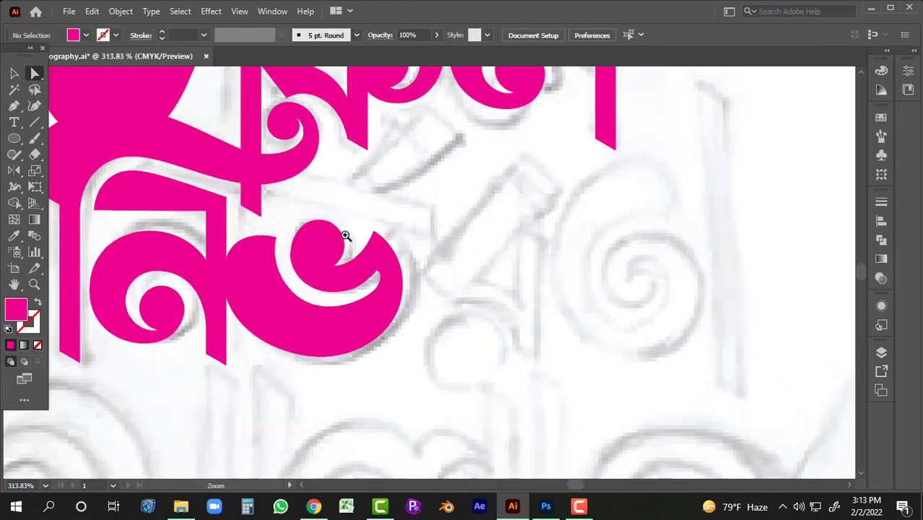
{"action": "scroll", "coordinate": [331, 154], "scroll_direction": "up", "scroll_amount": 3}
{"action": "left_click", "coordinate": [468, 262]}
{"action": "left_click_drag", "start_coordinate": [546, 275], "coordinate": [535, 278]}
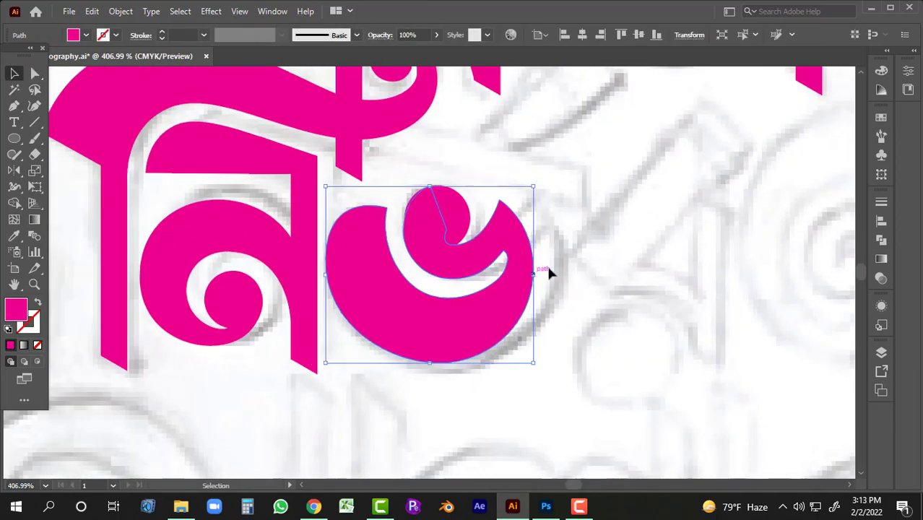
{"action": "key", "text": "ctrl+shift+a"}
{"action": "scroll", "coordinate": [434, 210], "scroll_direction": "up", "scroll_amount": 4}
{"action": "key", "text": "a"}
{"action": "left_click", "coordinate": [462, 159]}
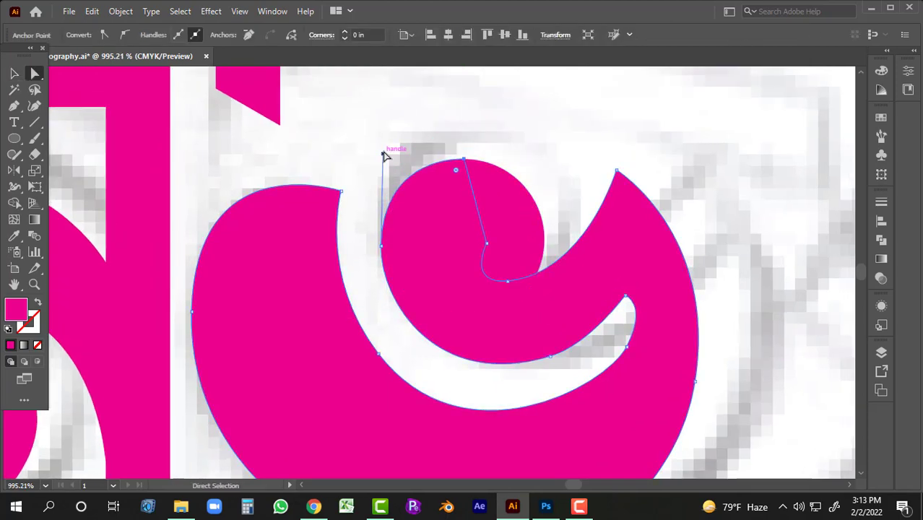
{"action": "key", "text": "ctrl+shift+a"}
- Reshape the letter's inner curve by moving its anchors and lengthening its handles
{"action": "scroll", "coordinate": [529, 294], "scroll_direction": "down", "scroll_amount": 8}
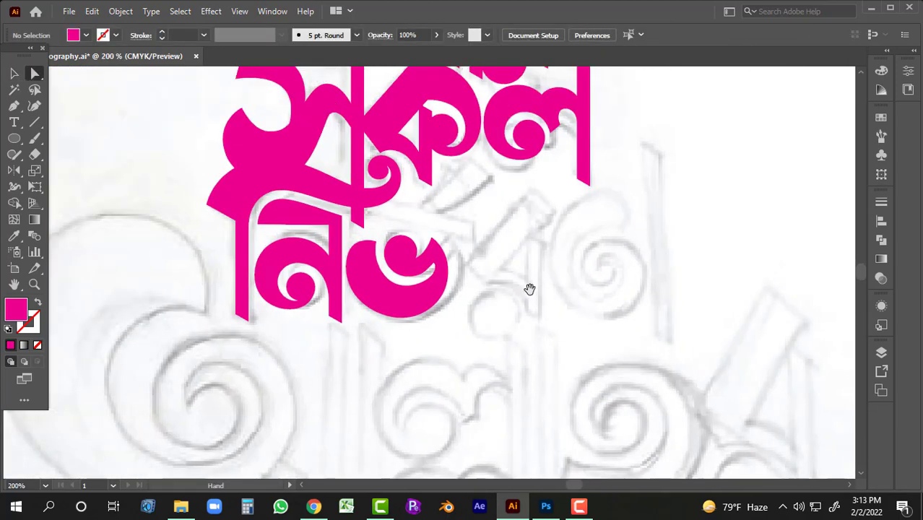
{"action": "scroll", "coordinate": [529, 287], "scroll_direction": "up", "scroll_amount": 3}
{"action": "scroll", "coordinate": [371, 239], "scroll_direction": "up", "scroll_amount": 3}
{"action": "left_click_drag", "start_coordinate": [433, 278], "coordinate": [416, 274]}
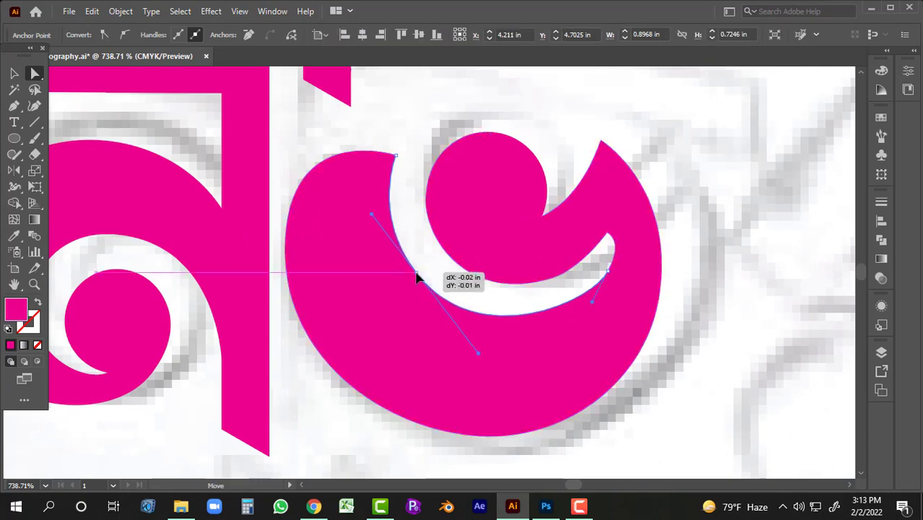
{"action": "left_click_drag", "start_coordinate": [371, 212], "coordinate": [381, 249]}
{"action": "left_click_drag", "start_coordinate": [592, 302], "coordinate": [591, 320]}
{"action": "left_click_drag", "start_coordinate": [475, 354], "coordinate": [486, 379]}
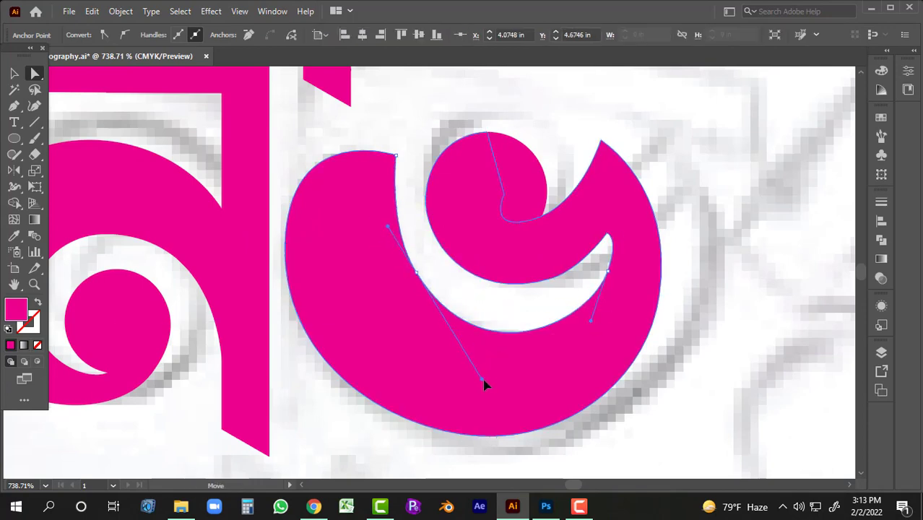
{"action": "left_click_drag", "start_coordinate": [415, 273], "coordinate": [412, 287]}
{"action": "left_click_drag", "start_coordinate": [610, 276], "coordinate": [613, 278]}
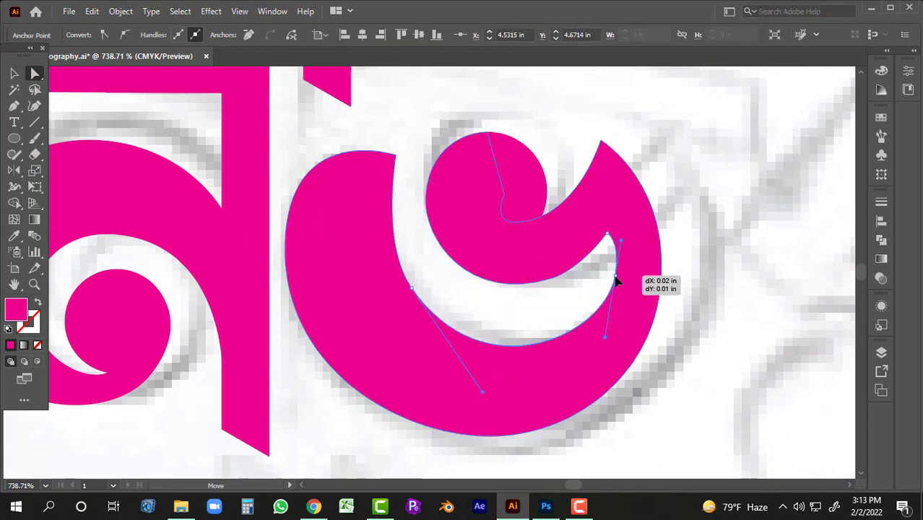
{"action": "key", "text": "ctrl+shift+a"}
- Adjust an outer path anchor and pull the left anchor's handle upward
{"action": "scroll", "coordinate": [521, 208], "scroll_direction": "up", "scroll_amount": 2}
{"action": "left_click", "coordinate": [457, 231]}
{"action": "left_click_drag", "start_coordinate": [452, 261], "coordinate": [453, 269]}
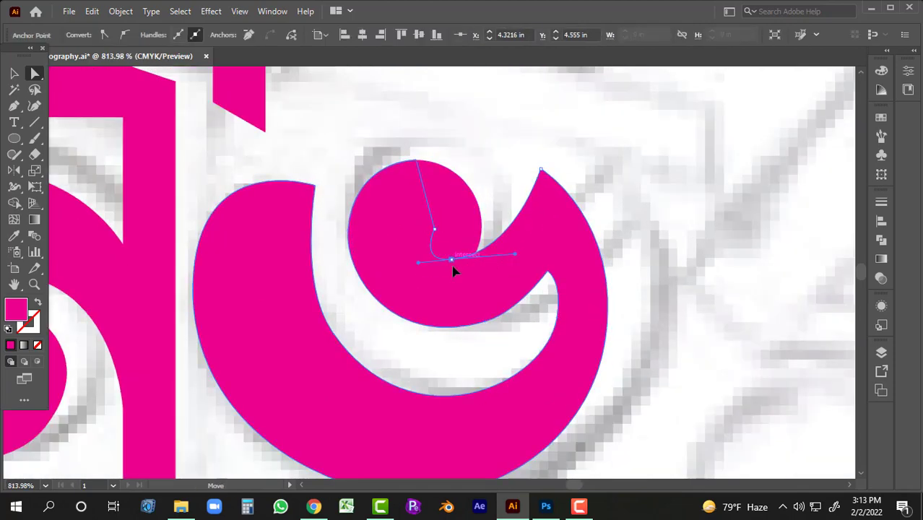
{"action": "scroll", "coordinate": [614, 229], "scroll_direction": "down", "scroll_amount": 3}
{"action": "scroll", "coordinate": [392, 229], "scroll_direction": "up", "scroll_amount": 3}
{"action": "left_click_drag", "start_coordinate": [346, 161], "coordinate": [242, 168]}
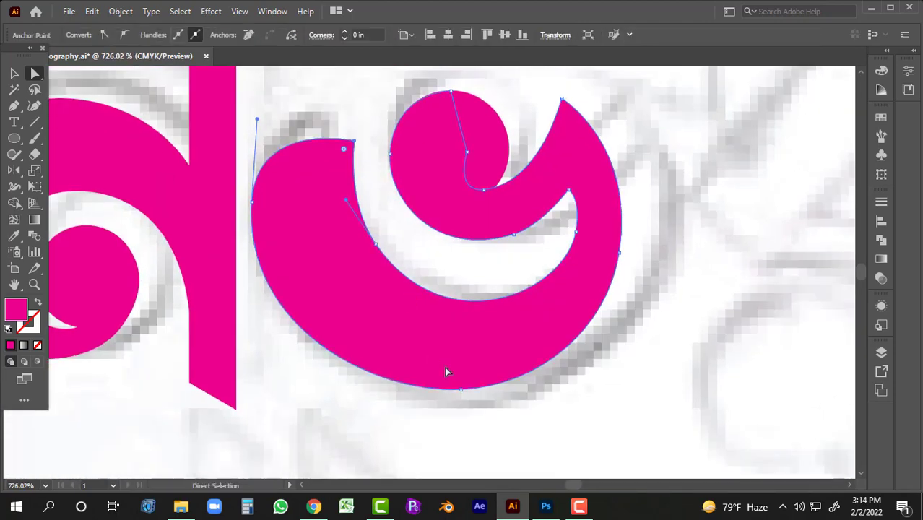
- Refine the bottom anchor and its handles so the bottom curve aligns under the top
{"action": "scroll", "coordinate": [433, 275], "scroll_direction": "down", "scroll_amount": 2}
{"action": "left_click_drag", "start_coordinate": [371, 393], "coordinate": [461, 384]}
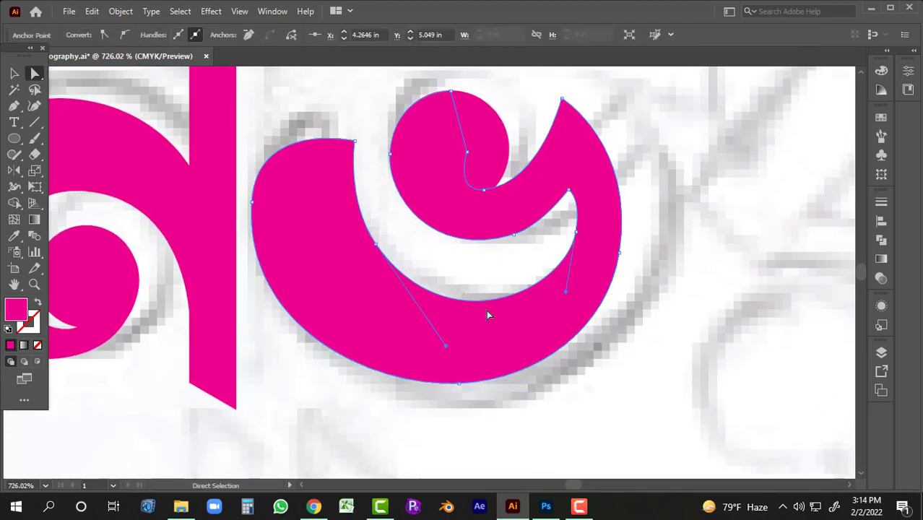
{"action": "left_click_drag", "start_coordinate": [446, 345], "coordinate": [442, 336]}
{"action": "left_click_drag", "start_coordinate": [252, 201], "coordinate": [256, 215]}
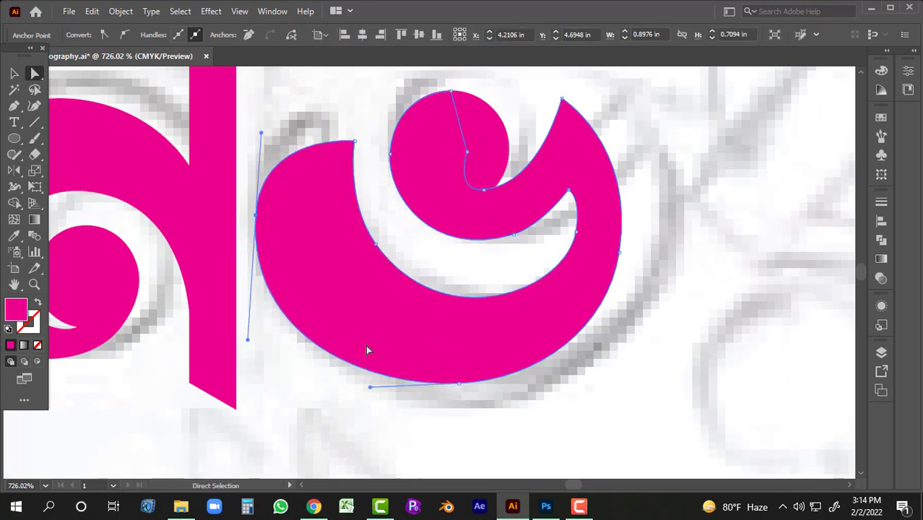
{"action": "left_click_drag", "start_coordinate": [459, 384], "coordinate": [391, 400]}
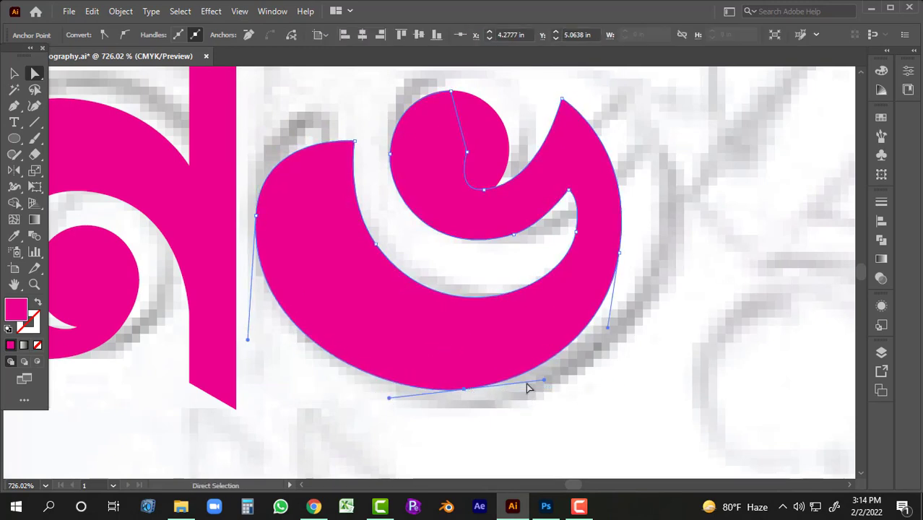
{"action": "left_click_drag", "start_coordinate": [618, 257], "coordinate": [632, 243]}
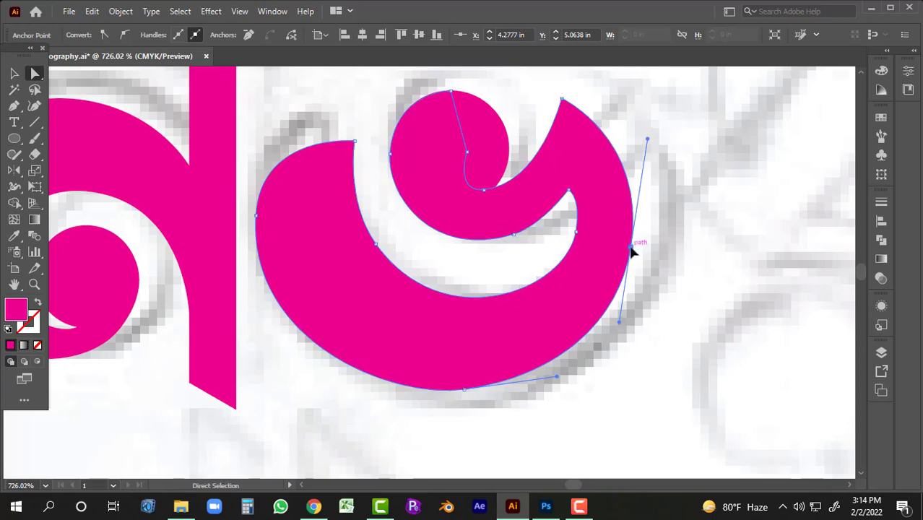
{"action": "key", "text": "ctrl+shift+a"}
- View the whole artwork and nudge the letter's right part right and down
{"action": "key", "text": "ctrl+1"}
{"action": "scroll", "coordinate": [490, 254], "scroll_direction": "up", "scroll_amount": 5}
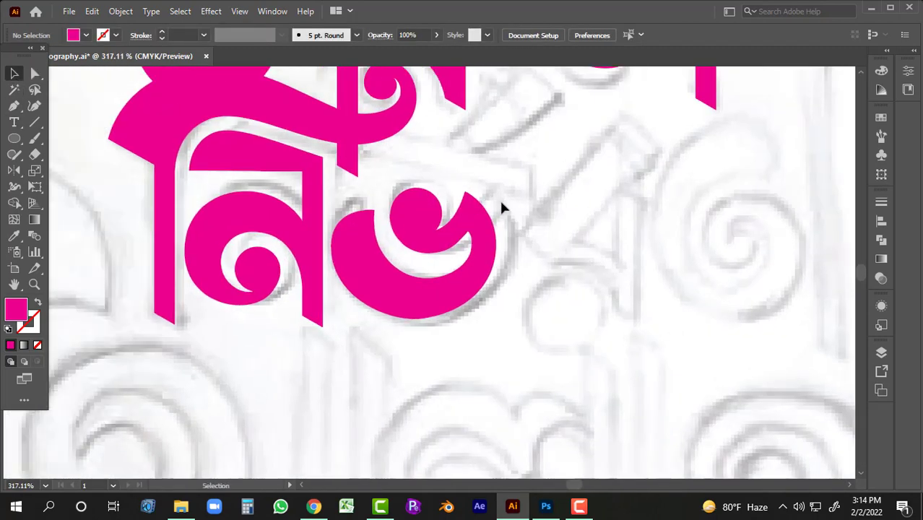
{"action": "scroll", "coordinate": [502, 205], "scroll_direction": "up", "scroll_amount": 3}
{"action": "key", "text": "a"}
{"action": "left_click", "coordinate": [485, 186]}
{"action": "left_click", "coordinate": [642, 245]}
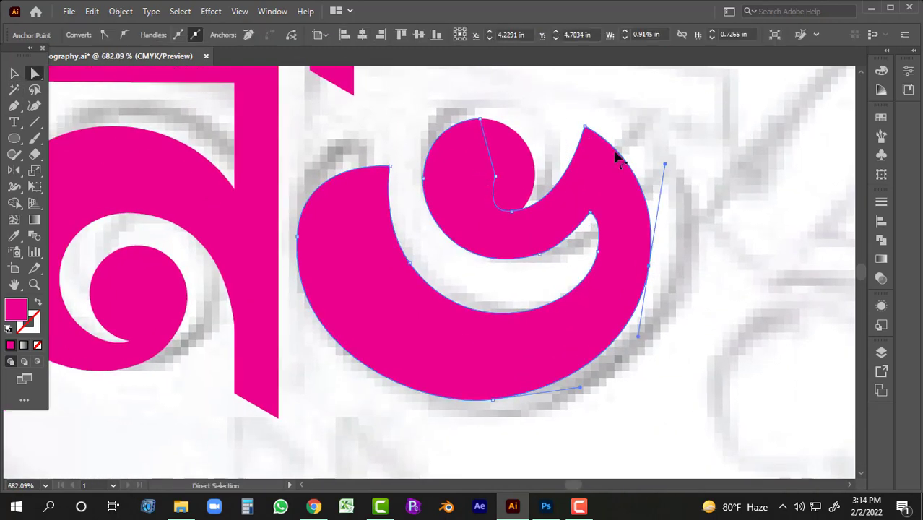
{"action": "left_click_drag", "start_coordinate": [652, 271], "coordinate": [659, 274]}
{"action": "left_click", "coordinate": [606, 261]}
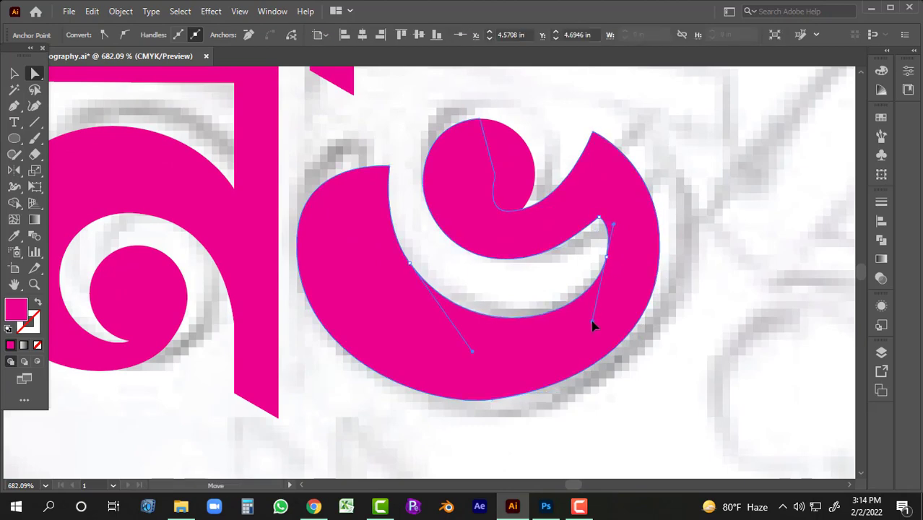
{"action": "left_click", "coordinate": [492, 400]}
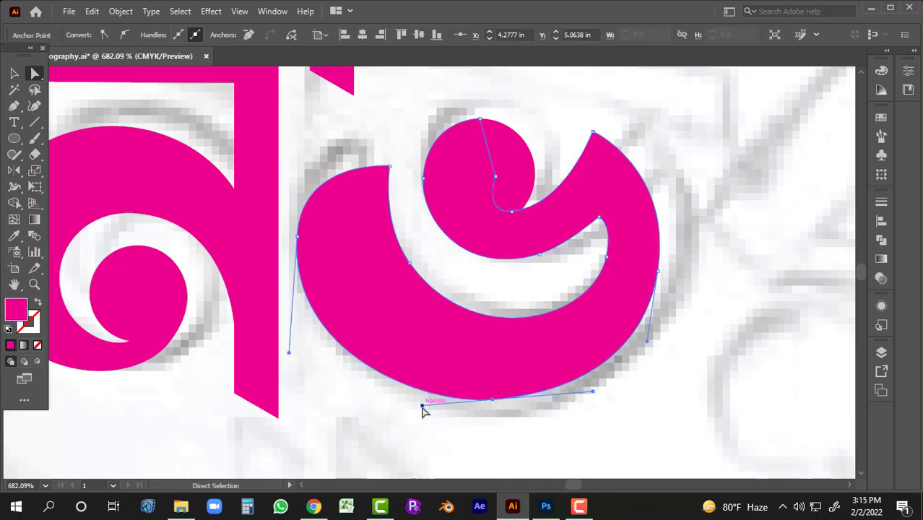
{"action": "left_click", "coordinate": [651, 341]}
- Nudge the letter's top anchor slightly up-left to smooth the upper-left edge
{"action": "scroll", "coordinate": [491, 243], "scroll_direction": "down", "scroll_amount": 3}
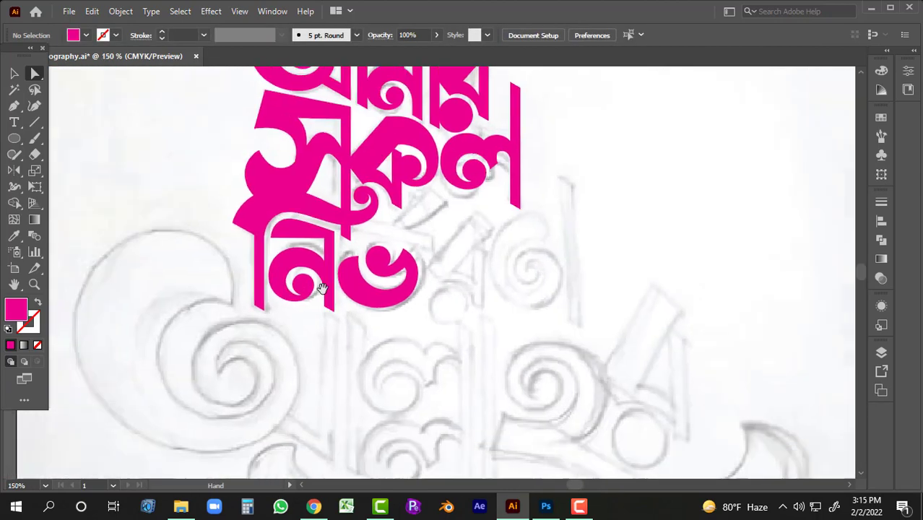
{"action": "scroll", "coordinate": [433, 289], "scroll_direction": "up", "scroll_amount": 3}
{"action": "left_click", "coordinate": [428, 292]}
{"action": "left_click", "coordinate": [343, 276]}
{"action": "left_click_drag", "start_coordinate": [417, 218], "coordinate": [413, 216]}
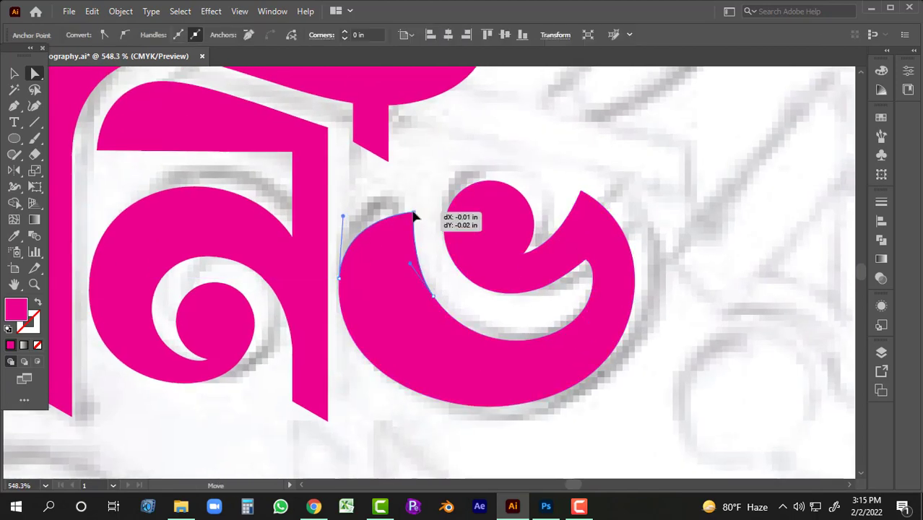
{"action": "left_click", "coordinate": [367, 213]}
{"action": "scroll", "coordinate": [433, 190], "scroll_direction": "right", "scroll_amount": 3}
{"action": "scroll", "coordinate": [434, 189], "scroll_direction": "up", "scroll_amount": 1}
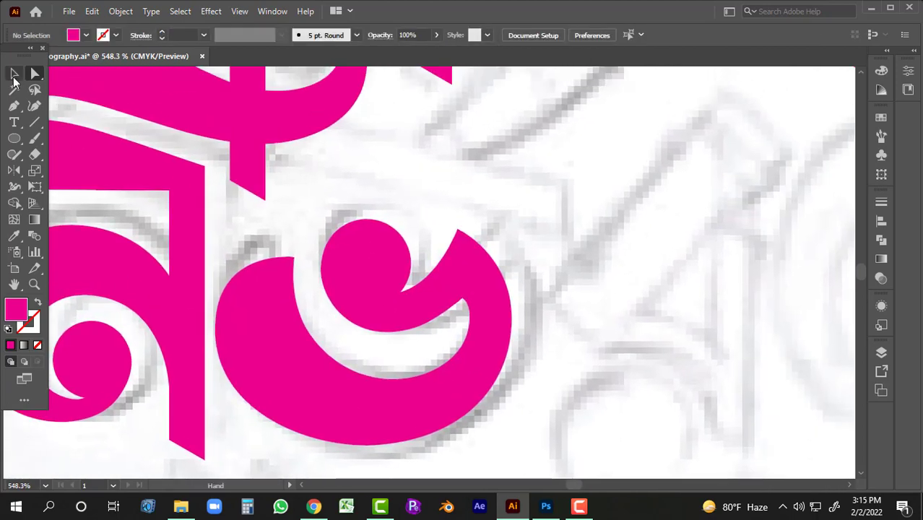
- Draw a tapered wedge shape above the swirl letter and shift its top corner leftward
{"action": "left_click_drag", "start_coordinate": [543, 200], "coordinate": [543, 224]}
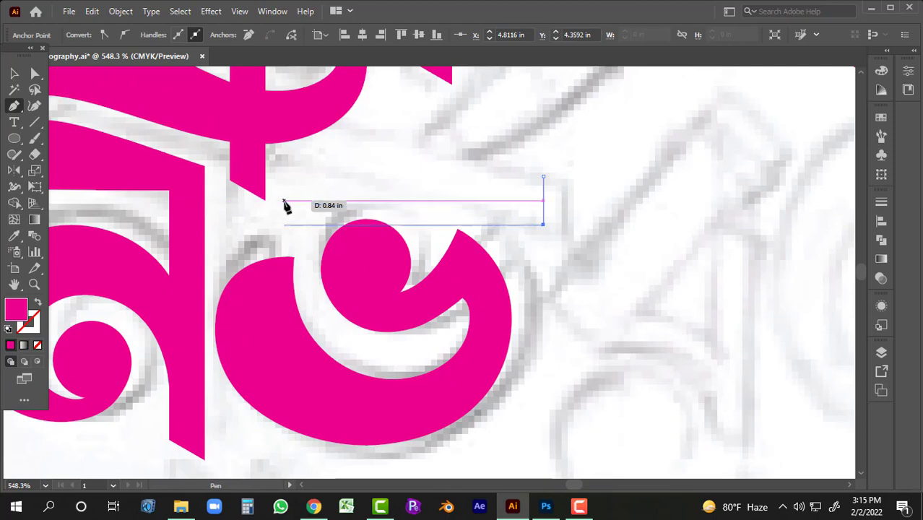
{"action": "key", "text": "ctrl+z"}
{"action": "left_click", "coordinate": [543, 211]}
{"action": "left_click", "coordinate": [283, 211]}
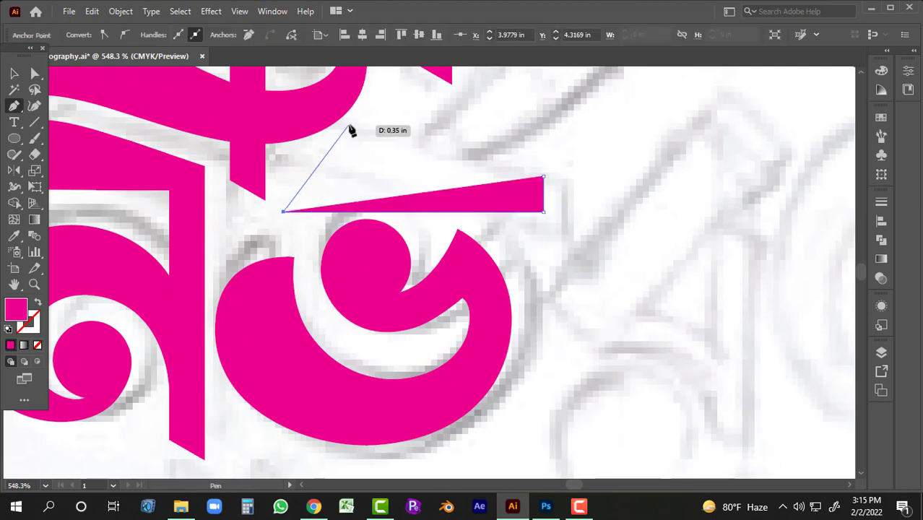
{"action": "left_click", "coordinate": [351, 130]}
{"action": "key", "text": "a"}
{"action": "scroll", "coordinate": [505, 136], "scroll_direction": "down", "scroll_amount": 3}
{"action": "scroll", "coordinate": [340, 205], "scroll_direction": "up", "scroll_amount": 3}
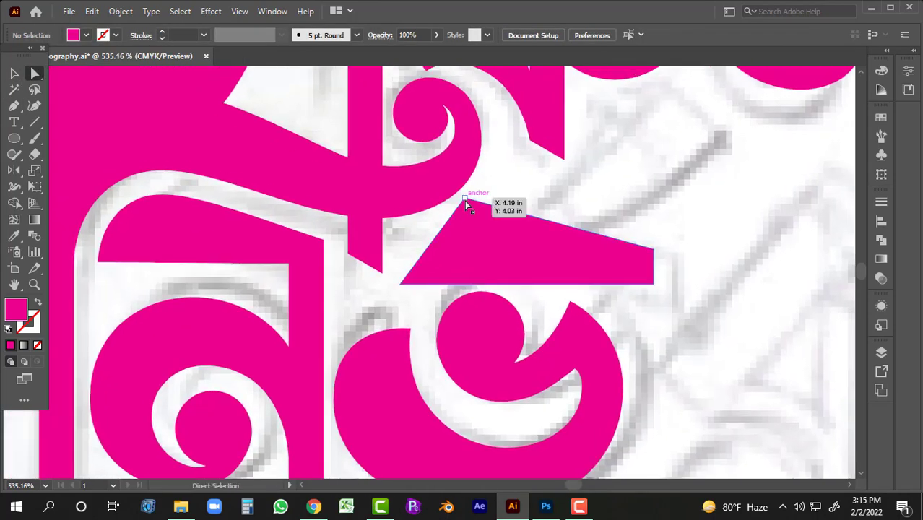
{"action": "left_click_drag", "start_coordinate": [464, 200], "coordinate": [401, 192]}
- Apply a 0.03 in Offset Path to the swirl shape above the wedge
{"action": "key", "text": "v"}
{"action": "left_click", "coordinate": [405, 150]}
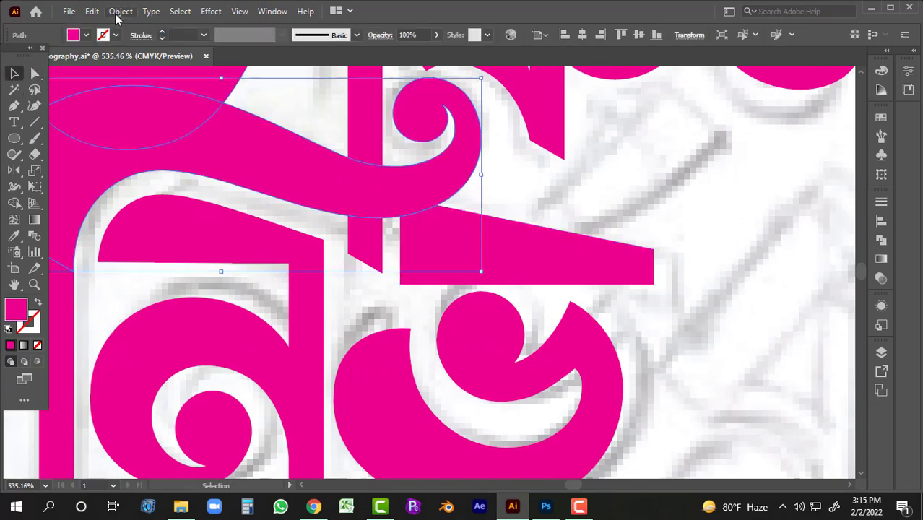
{"action": "left_click", "coordinate": [120, 11]}
{"action": "left_click", "coordinate": [400, 373]}
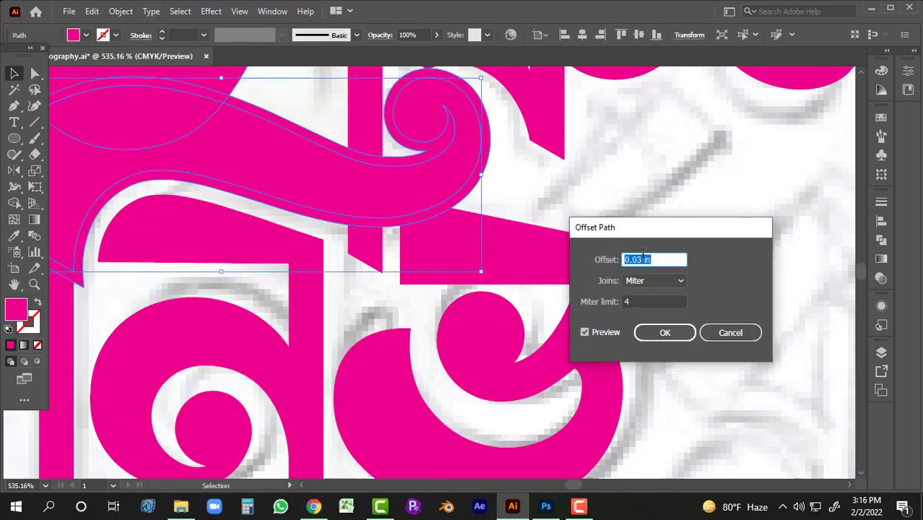
{"action": "key", "text": "Return"}
{"action": "left_click", "coordinate": [455, 250], "text": "shift"}
- Cut the offset overlap out of the wedge with Shape Builder and sharpen it into a pointed triangle
{"action": "key", "text": "shift+m"}
{"action": "left_click", "coordinate": [406, 210]}
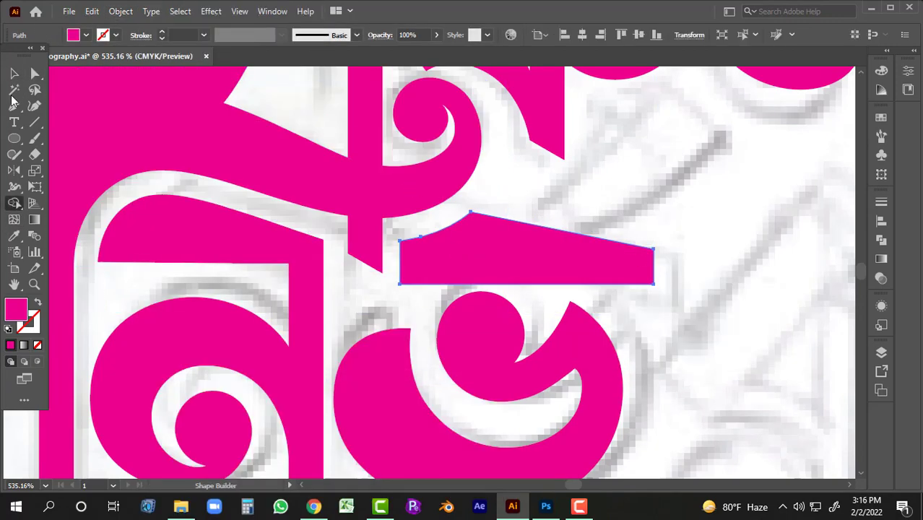
{"action": "scroll", "coordinate": [474, 217], "scroll_direction": "down", "scroll_amount": 8}
{"action": "scroll", "coordinate": [390, 219], "scroll_direction": "up", "scroll_amount": 5}
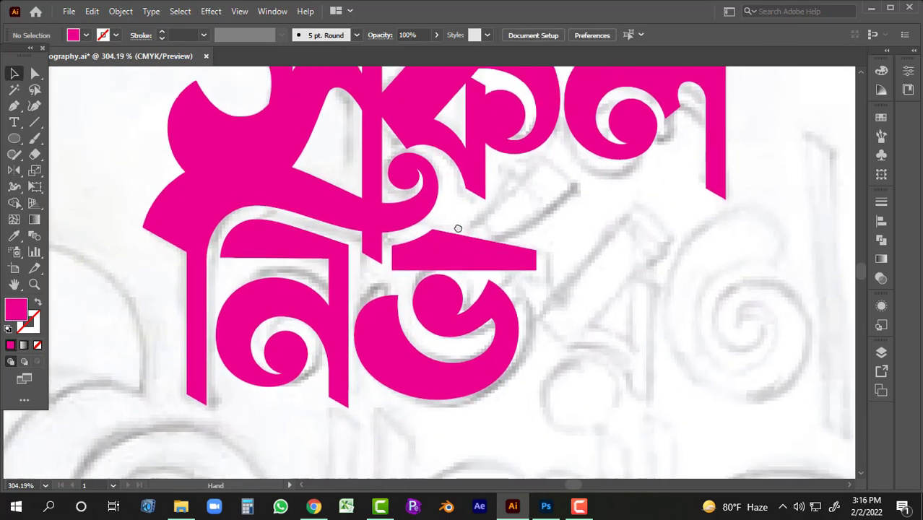
{"action": "scroll", "coordinate": [437, 206], "scroll_direction": "up", "scroll_amount": 1}
{"action": "scroll", "coordinate": [438, 206], "scroll_direction": "up", "scroll_amount": 1}
{"action": "scroll", "coordinate": [424, 247], "scroll_direction": "left", "scroll_amount": 2}
{"action": "scroll", "coordinate": [477, 233], "scroll_direction": "left", "scroll_amount": 1}
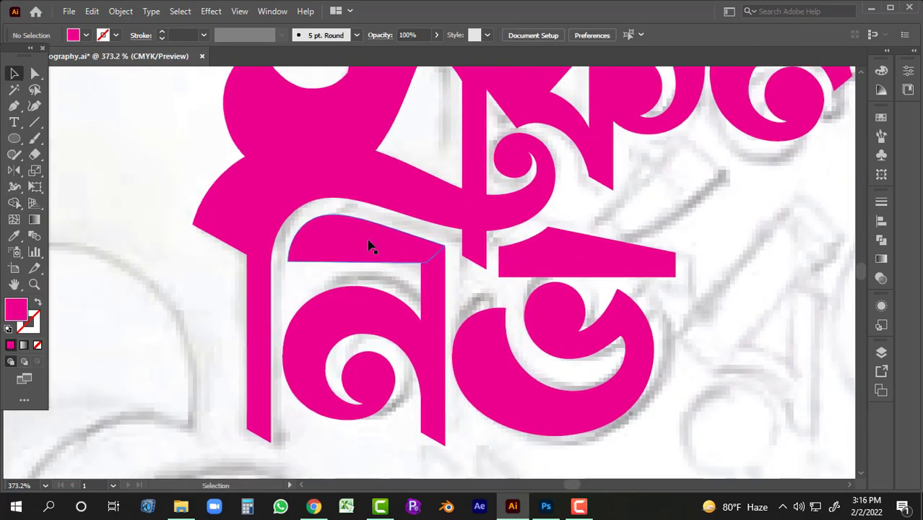
{"action": "mouse_move", "coordinate": [498, 246]}
{"action": "left_mouse_down"}
{"action": "mouse_move", "coordinate": [543, 219]}
{"action": "mouse_move", "coordinate": [505, 196]}
{"action": "left_mouse_up"}
{"action": "scroll", "coordinate": [414, 243], "scroll_direction": "right", "scroll_amount": 2}
{"action": "scroll", "coordinate": [517, 216], "scroll_direction": "up", "scroll_amount": 1}
- Reshape the swirl letter's bottom, right and left outer curves to follow the pencil sketch
{"action": "scroll", "coordinate": [427, 314], "scroll_direction": "up", "scroll_amount": 1}
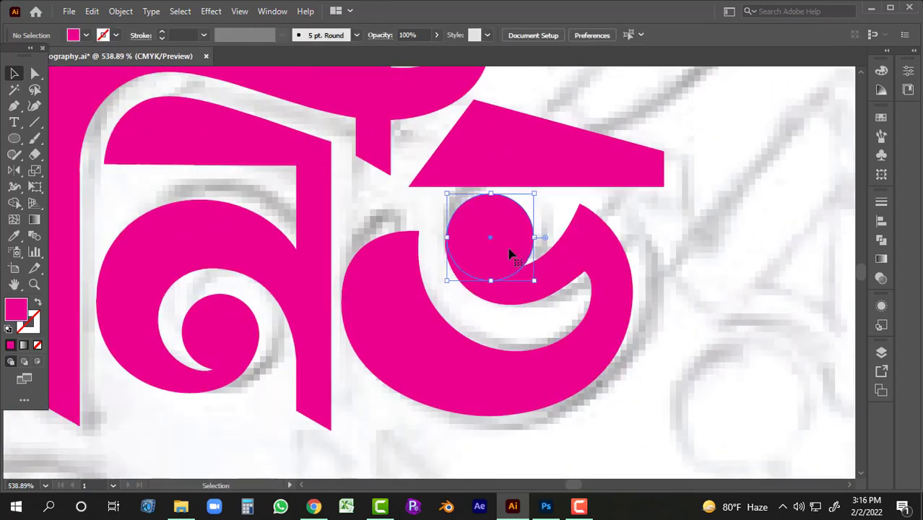
{"action": "left_click", "coordinate": [452, 305]}
{"action": "key", "text": "a"}
{"action": "left_click", "coordinate": [340, 295]}
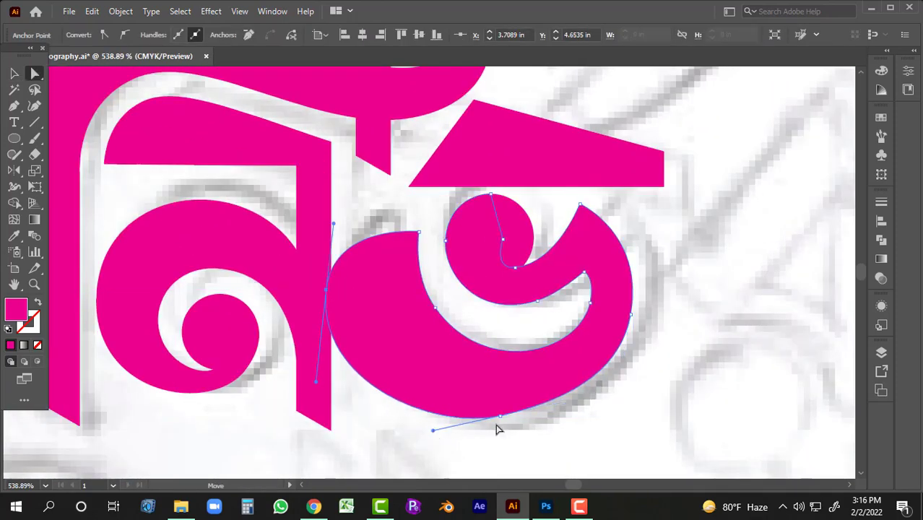
{"action": "left_click_drag", "start_coordinate": [497, 429], "coordinate": [585, 407]}
{"action": "left_click_drag", "start_coordinate": [437, 433], "coordinate": [597, 406]}
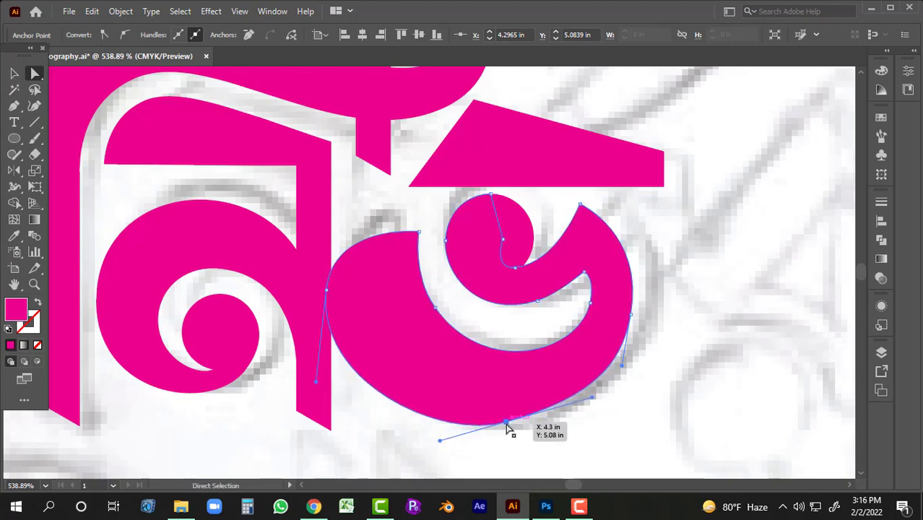
{"action": "left_click_drag", "start_coordinate": [622, 366], "coordinate": [631, 364]}
{"action": "left_click_drag", "start_coordinate": [632, 315], "coordinate": [637, 307]}
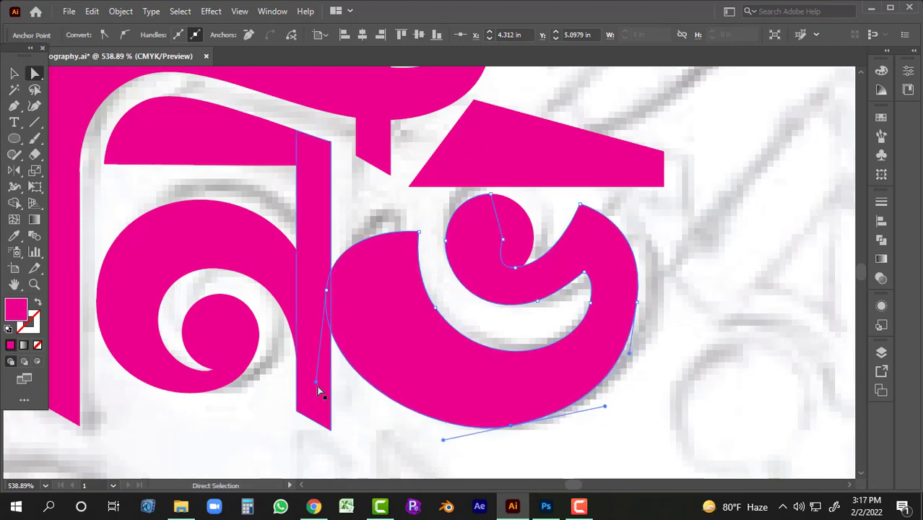
{"action": "left_click_drag", "start_coordinate": [317, 388], "coordinate": [320, 409]}
- Tighten the letter's inner bottom curve and small bowl, and reshape its left bowl
{"action": "scroll", "coordinate": [558, 344], "scroll_direction": "down", "scroll_amount": 2}
{"action": "scroll", "coordinate": [502, 315], "scroll_direction": "up", "scroll_amount": 3}
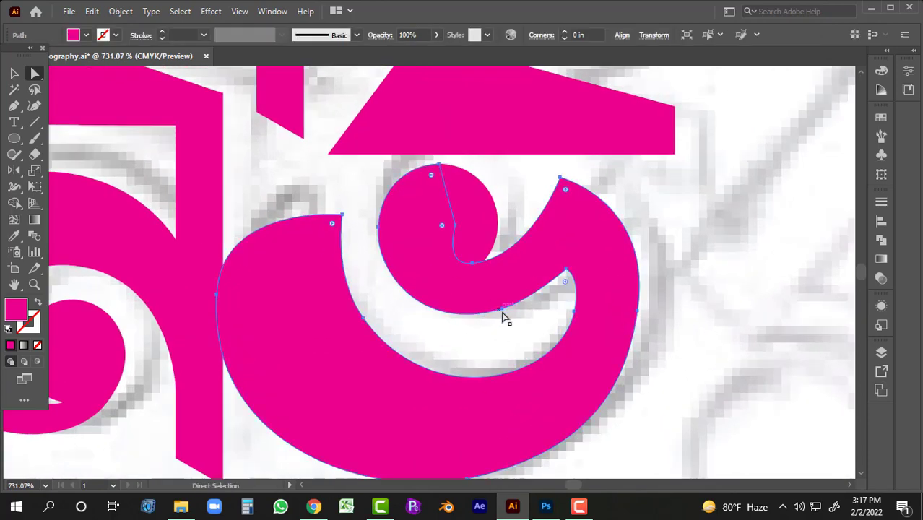
{"action": "left_click_drag", "start_coordinate": [502, 315], "coordinate": [509, 330]}
{"action": "left_click_drag", "start_coordinate": [375, 268], "coordinate": [369, 287]}
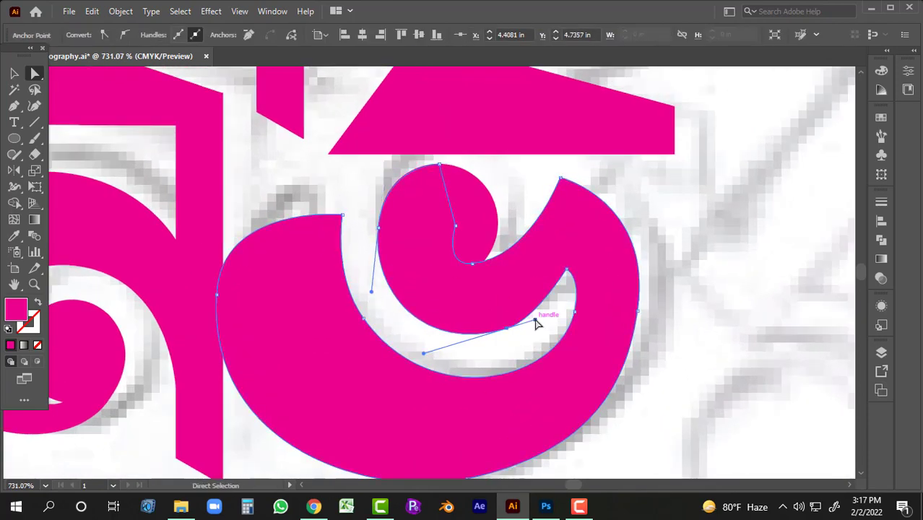
{"action": "left_click_drag", "start_coordinate": [472, 267], "coordinate": [469, 283]}
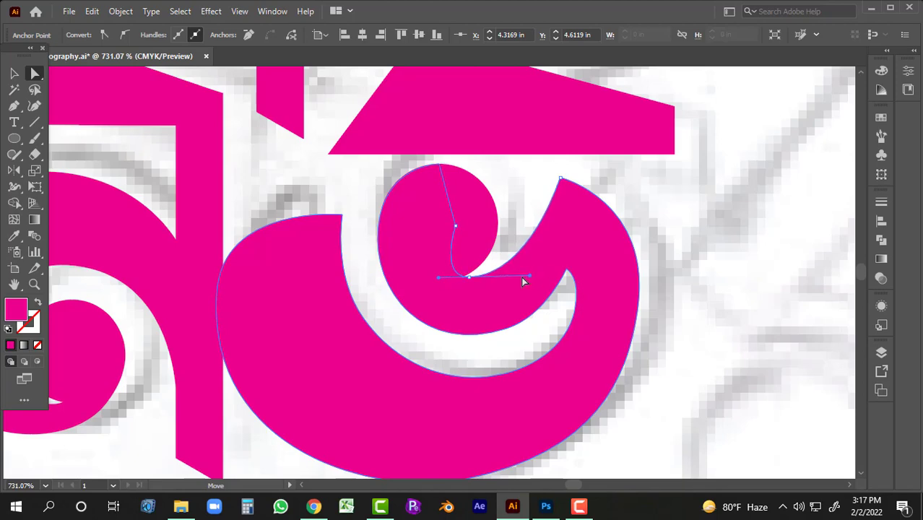
{"action": "scroll", "coordinate": [505, 297], "scroll_direction": "down", "scroll_amount": 3}
{"action": "scroll", "coordinate": [395, 250], "scroll_direction": "up", "scroll_amount": 3}
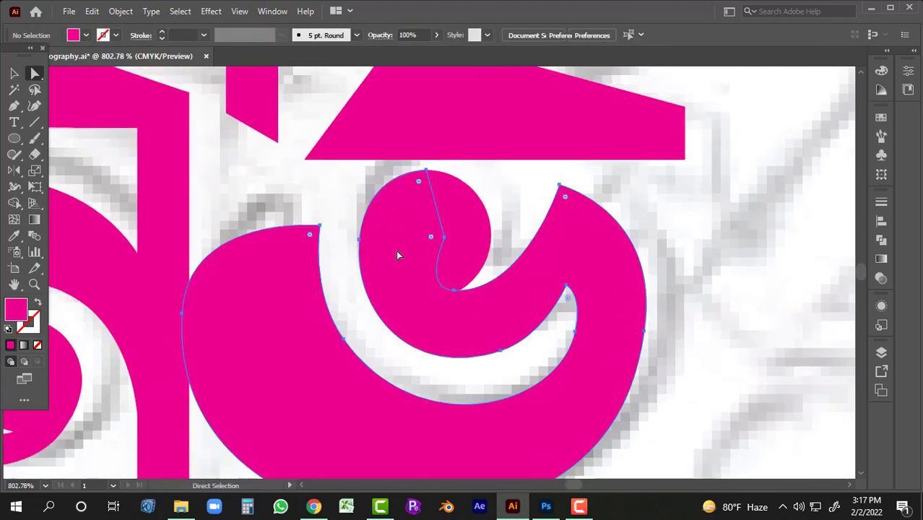
{"action": "mouse_move", "coordinate": [354, 240]}
{"action": "left_mouse_down"}
{"action": "mouse_move", "coordinate": [352, 309]}
{"action": "mouse_move", "coordinate": [340, 304]}
{"action": "left_mouse_up"}
{"action": "left_click", "coordinate": [514, 213]}
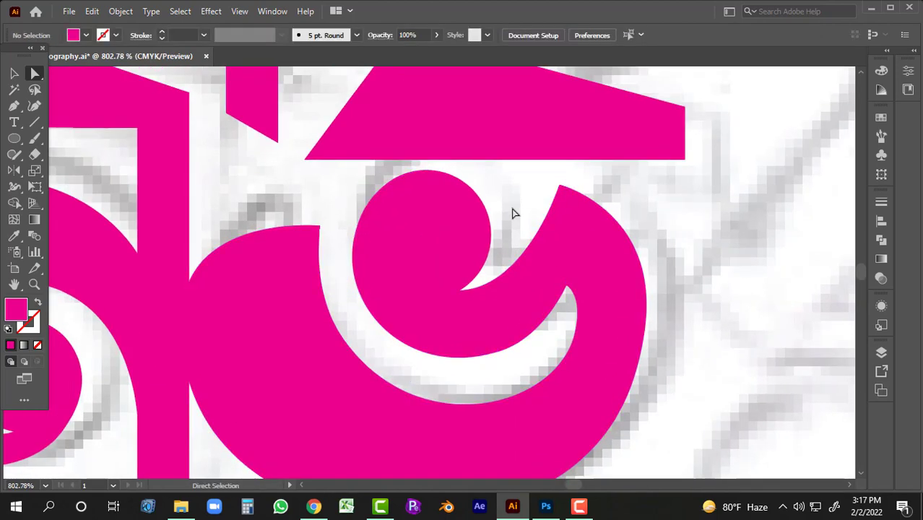
- Adjust the letter's outer right curve and both sides of its bottom curve
{"action": "scroll", "coordinate": [565, 327], "scroll_direction": "down", "scroll_amount": 2}
{"action": "left_click_drag", "start_coordinate": [653, 247], "coordinate": [659, 263]}
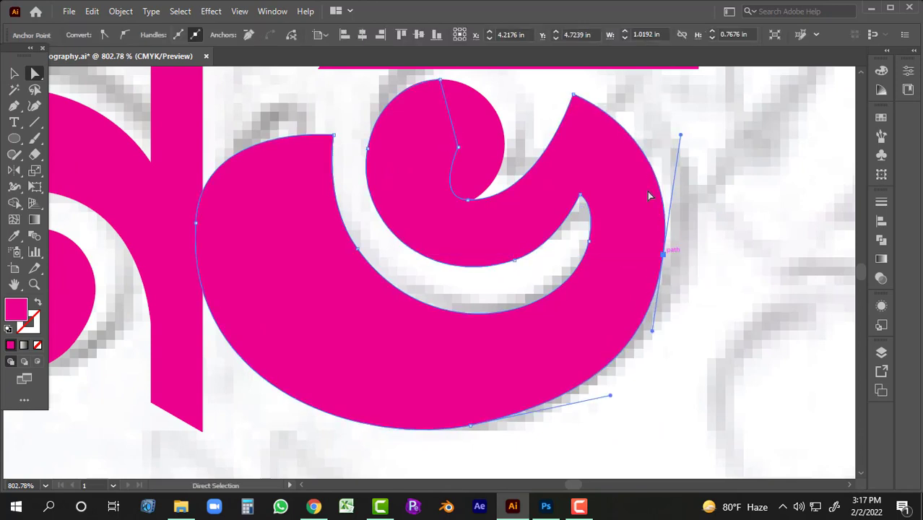
{"action": "scroll", "coordinate": [551, 249], "scroll_direction": "down", "scroll_amount": 2}
{"action": "left_click", "coordinate": [481, 365]}
{"action": "left_click_drag", "start_coordinate": [610, 330], "coordinate": [602, 351]}
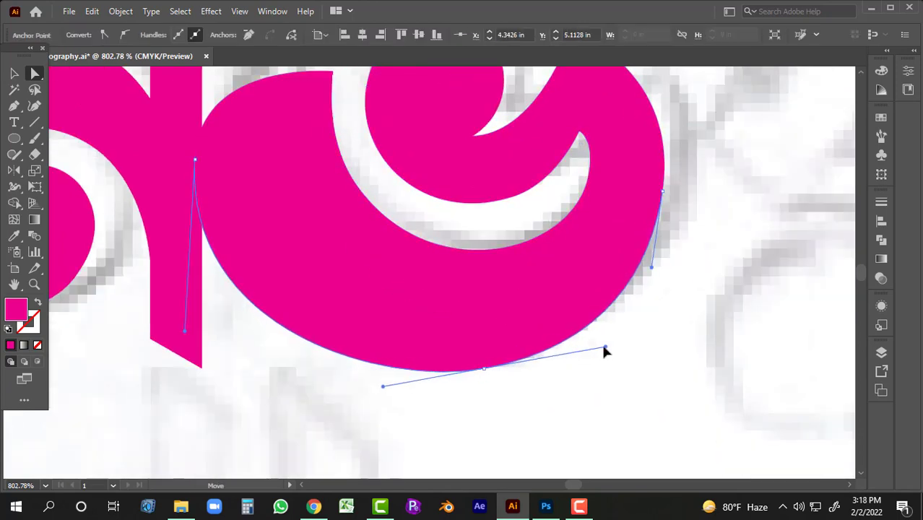
{"action": "mouse_move", "coordinate": [382, 385]}
{"action": "left_mouse_down"}
{"action": "mouse_move", "coordinate": [387, 393]}
{"action": "mouse_move", "coordinate": [375, 393]}
{"action": "left_mouse_up"}
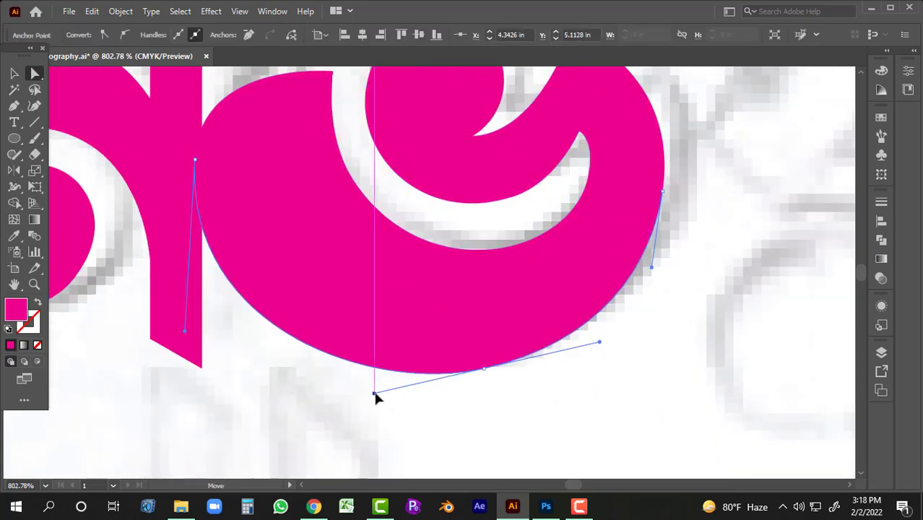
{"action": "left_click", "coordinate": [637, 357]}
- Place a copy of the র letterform right after the swirled letter
{"action": "key", "text": "ctrl+minus"}
{"action": "key", "text": "ctrl+minus"}
{"action": "key", "text": "ctrl+minus"}
{"action": "scroll", "coordinate": [354, 268], "scroll_direction": "up", "scroll_amount": 2}
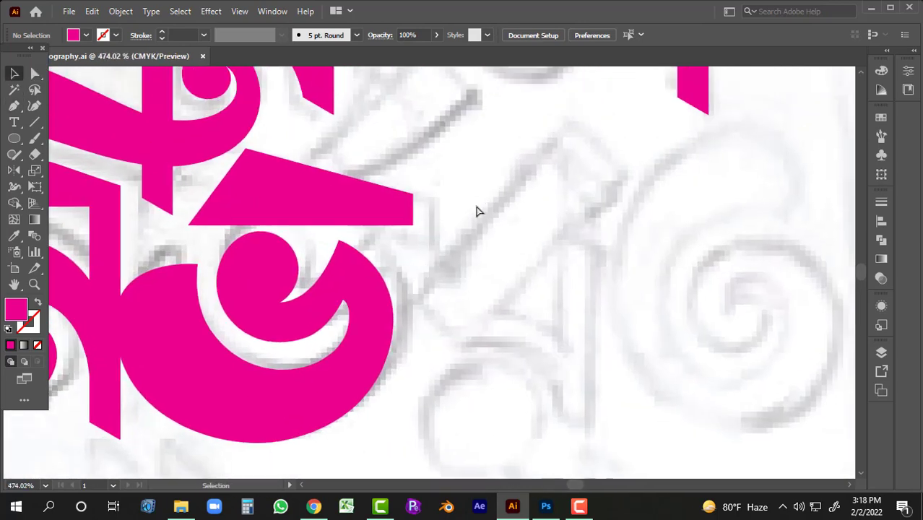
{"action": "scroll", "coordinate": [477, 211], "scroll_direction": "down", "scroll_amount": 3}
{"action": "scroll", "coordinate": [539, 268], "scroll_direction": "up", "scroll_amount": 3}
{"action": "left_click_drag", "start_coordinate": [459, 189], "coordinate": [444, 410]}
{"action": "scroll", "coordinate": [438, 288], "scroll_direction": "down", "scroll_amount": 2}
{"action": "scroll", "coordinate": [501, 233], "scroll_direction": "up", "scroll_amount": 2}
{"action": "left_click_drag", "start_coordinate": [504, 232], "coordinate": [519, 233]}
- Draw a slanted curved shape with the Pen and adjust its corners to fit the sketch
{"action": "scroll", "coordinate": [484, 191], "scroll_direction": "up", "scroll_amount": 2}
{"action": "key", "text": "a"}
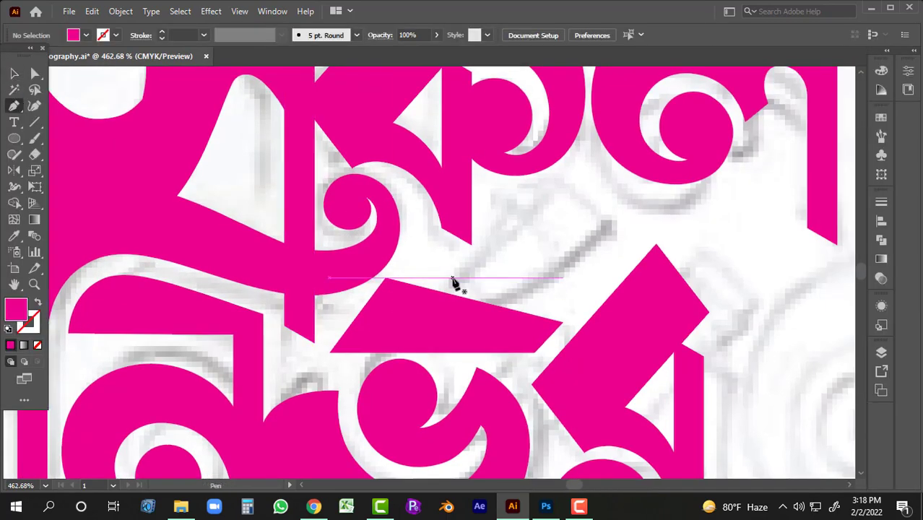
{"action": "left_click", "coordinate": [453, 279]}
{"action": "left_click", "coordinate": [508, 307]}
{"action": "left_click", "coordinate": [563, 171]}
{"action": "left_click_drag", "start_coordinate": [453, 278], "coordinate": [342, 287]}
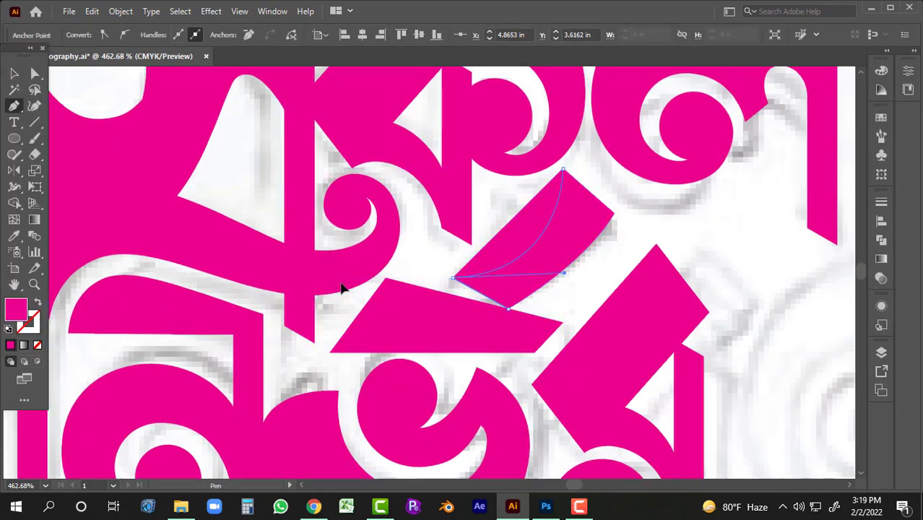
{"action": "key", "text": "a"}
{"action": "left_click_drag", "start_coordinate": [612, 224], "coordinate": [645, 225]}
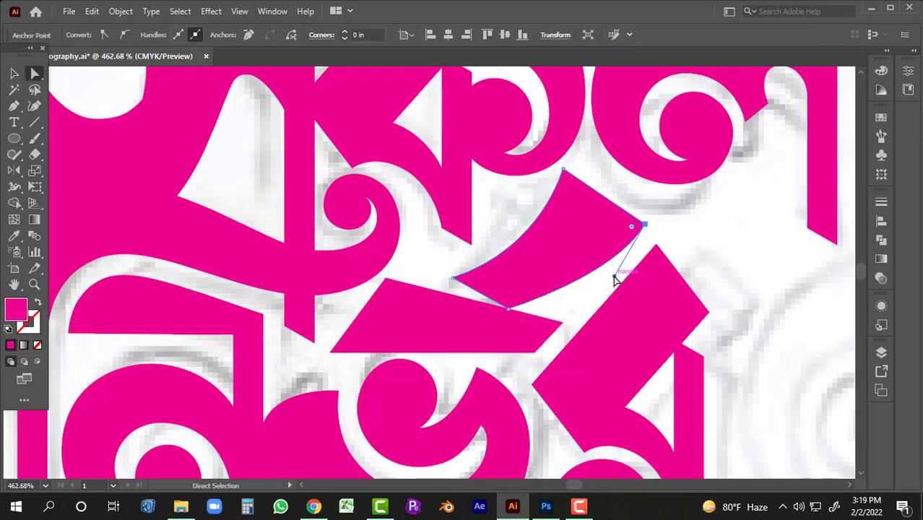
{"action": "left_click_drag", "start_coordinate": [508, 307], "coordinate": [504, 320]}
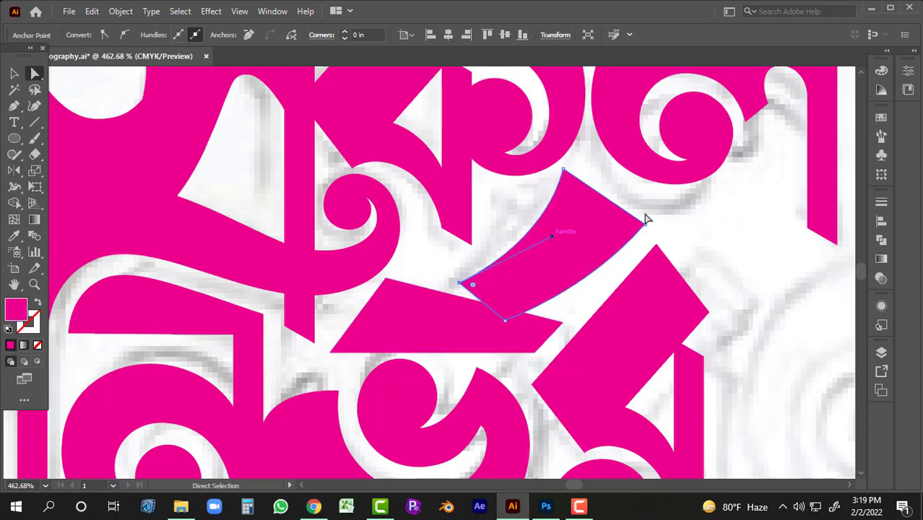
{"action": "left_click_drag", "start_coordinate": [563, 171], "coordinate": [555, 175]}
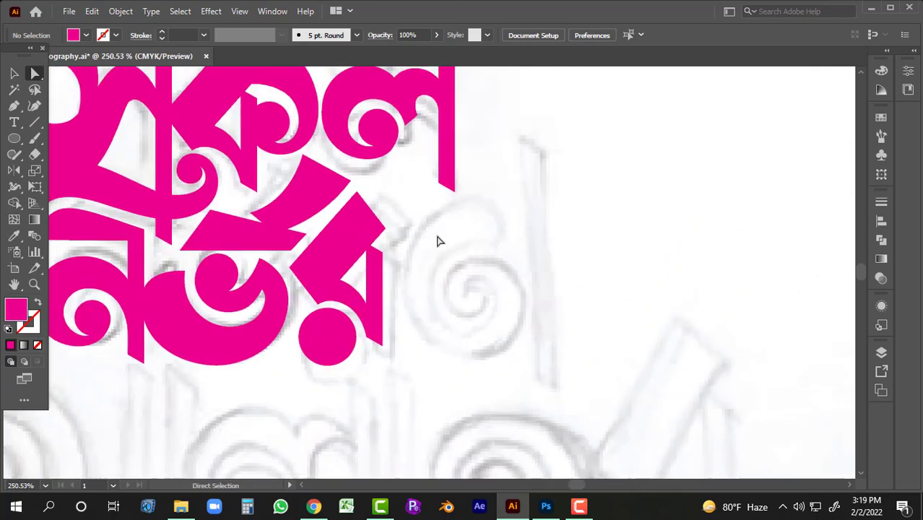
- Copy the spiral letterform to the end of the third line
{"action": "key", "text": "ctrl+1"}
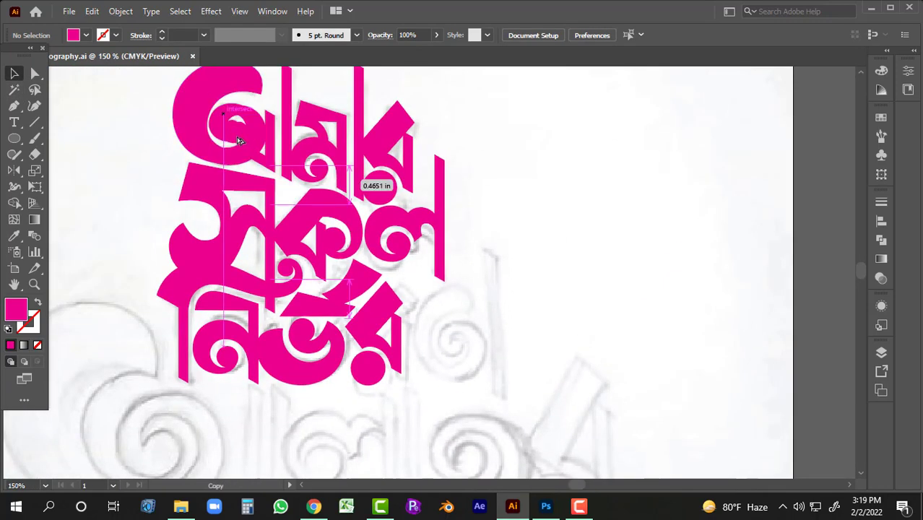
{"action": "left_click_drag", "start_coordinate": [367, 185], "coordinate": [478, 350]}
{"action": "scroll", "coordinate": [527, 320], "scroll_direction": "up", "scroll_amount": 5}
{"action": "mouse_move", "coordinate": [527, 320]}
{"action": "left_mouse_down"}
{"action": "mouse_move", "coordinate": [527, 181]}
{"action": "mouse_move", "coordinate": [527, 320]}
{"action": "left_mouse_up"}
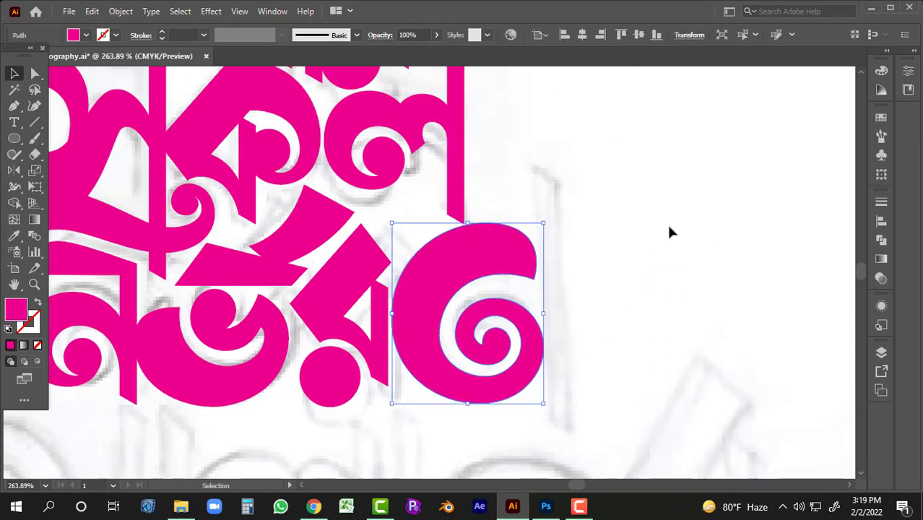
{"action": "key", "text": "ctrl+1"}
{"action": "scroll", "coordinate": [509, 280], "scroll_direction": "up", "scroll_amount": 5}
{"action": "scroll", "coordinate": [509, 280], "scroll_direction": "up", "scroll_amount": 1}
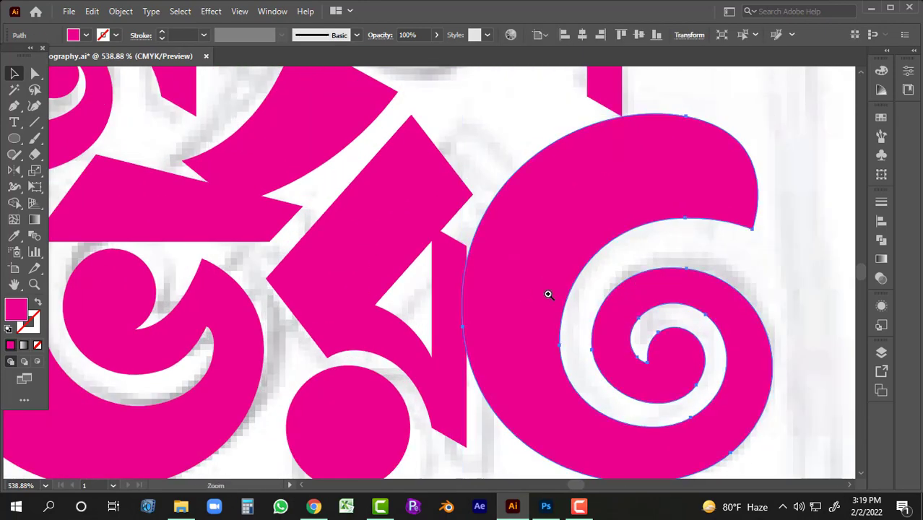
- Place a copy of the vertical stem after the spiral letter
{"action": "key", "text": "ctrl+minus"}
{"action": "key", "text": "ctrl+minus"}
{"action": "key", "text": "ctrl+minus"}
{"action": "left_click_drag", "start_coordinate": [385, 185], "coordinate": [437, 294]}
{"action": "scroll", "coordinate": [468, 241], "scroll_direction": "up", "scroll_amount": 1}
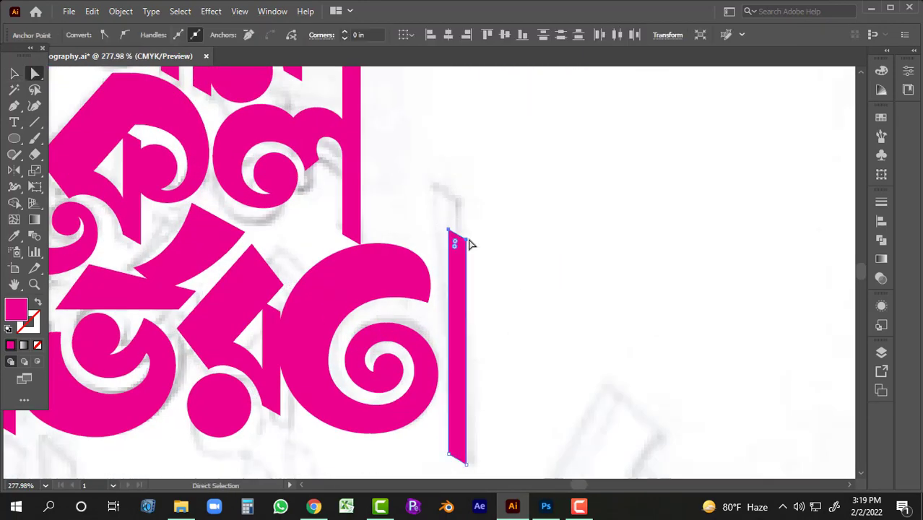
{"action": "left_click", "coordinate": [536, 180]}
{"action": "scroll", "coordinate": [399, 332], "scroll_direction": "up", "scroll_amount": 5}
{"action": "scroll", "coordinate": [652, 318], "scroll_direction": "down", "scroll_amount": 5}
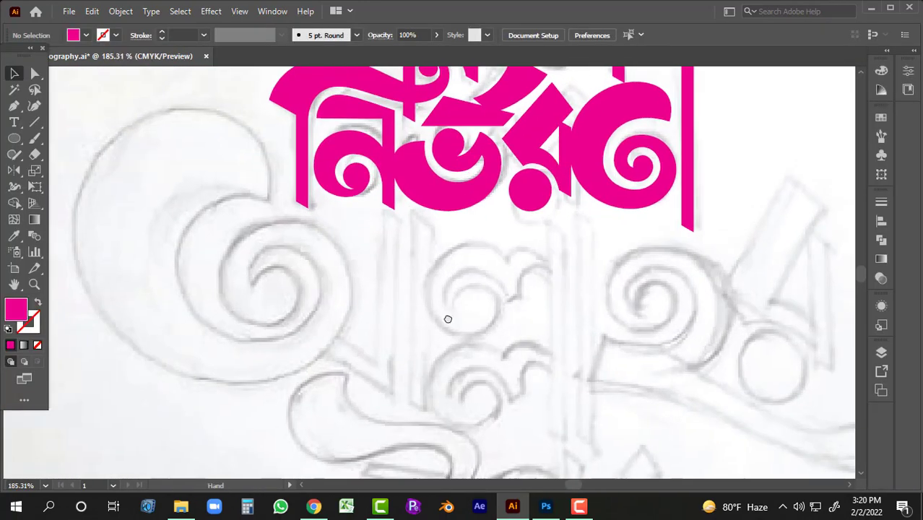
- Draw a round 0.44 in magenta dot at the swash spiral's centre
{"action": "key", "text": "Tab"}
{"action": "scroll", "coordinate": [354, 334], "scroll_direction": "down", "scroll_amount": 3}
{"action": "scroll", "coordinate": [319, 402], "scroll_direction": "up", "scroll_amount": 2}
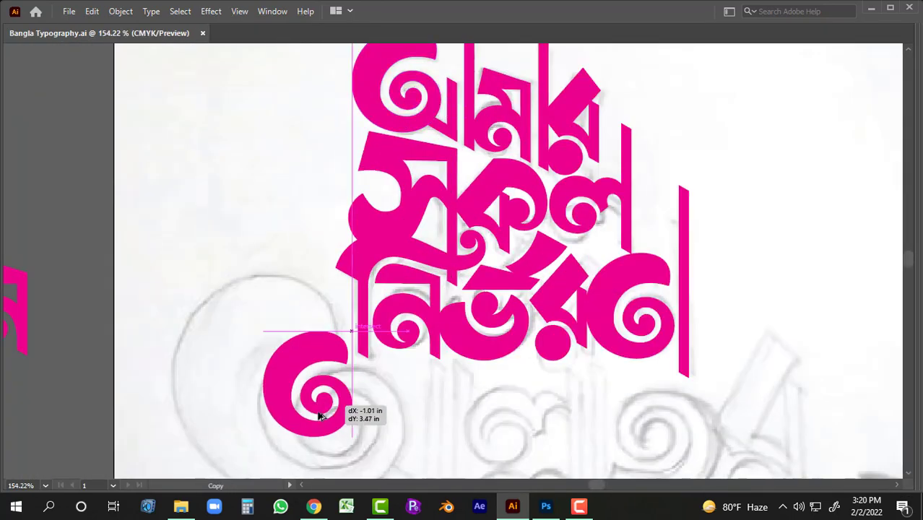
{"action": "scroll", "coordinate": [356, 243], "scroll_direction": "up", "scroll_amount": 3}
{"action": "key", "text": "l"}
{"action": "left_click_drag", "start_coordinate": [355, 243], "coordinate": [373, 209]}
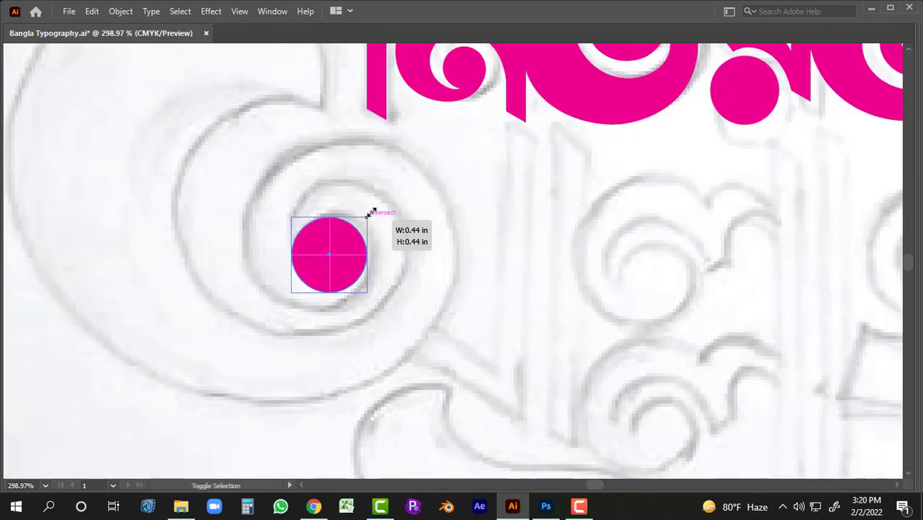
- Center the dot on the sketch and trace the spiral swash around it with smooth points
{"action": "left_click_drag", "start_coordinate": [342, 252], "coordinate": [364, 255]}
{"action": "scroll", "coordinate": [422, 245], "scroll_direction": "up", "scroll_amount": 1}
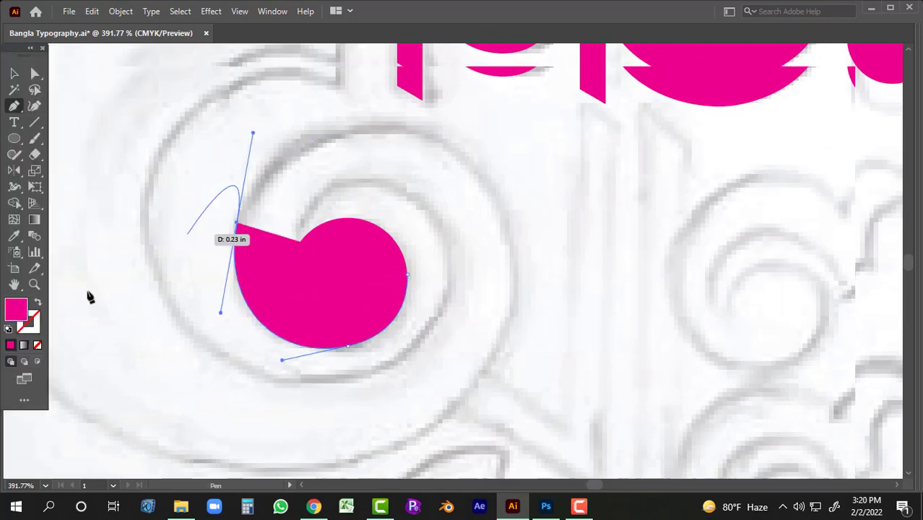
{"action": "left_click_drag", "start_coordinate": [412, 114], "coordinate": [488, 135]}
{"action": "scroll", "coordinate": [421, 173], "scroll_direction": "down", "scroll_amount": 2}
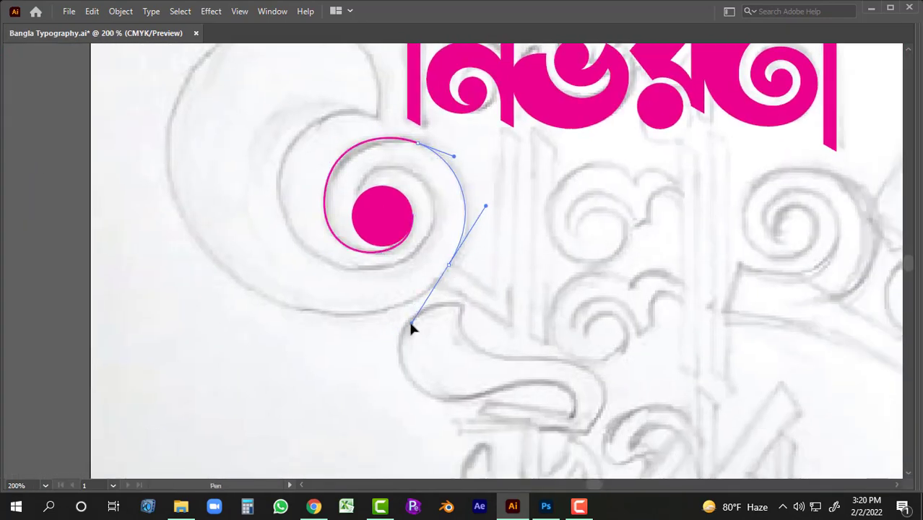
{"action": "key", "text": "ctrl+minus"}
{"action": "left_click_drag", "start_coordinate": [307, 302], "coordinate": [253, 224]}
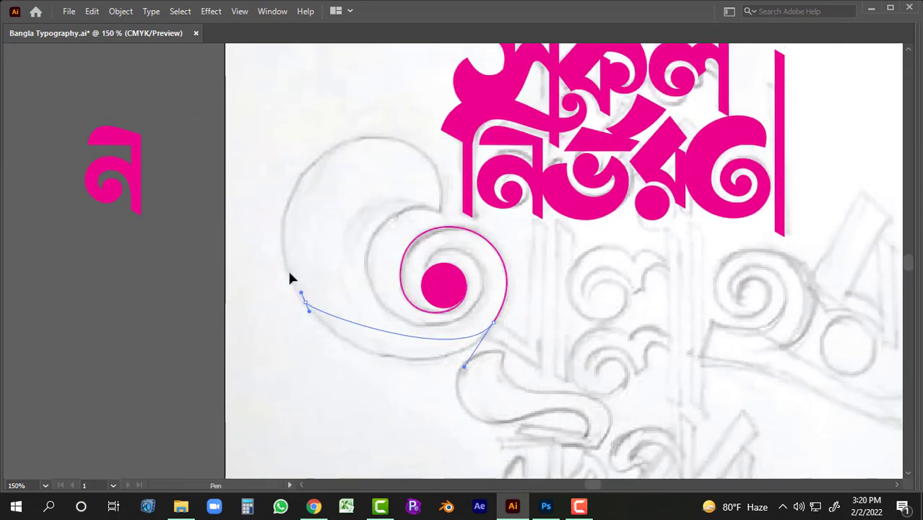
{"action": "left_click_drag", "start_coordinate": [368, 138], "coordinate": [433, 138]}
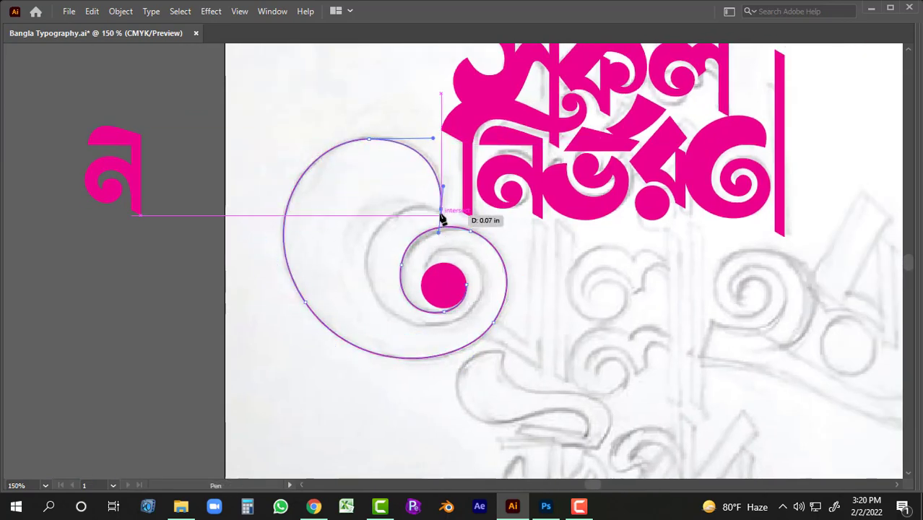
{"action": "scroll", "coordinate": [418, 310], "scroll_direction": "up", "scroll_amount": 3}
{"action": "left_click_drag", "start_coordinate": [523, 256], "coordinate": [518, 218]}
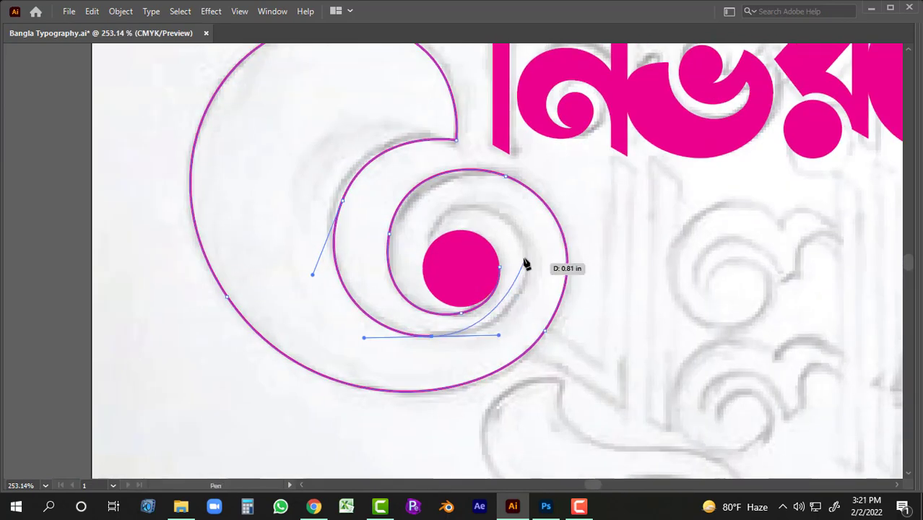
{"action": "left_click_drag", "start_coordinate": [448, 207], "coordinate": [487, 192]}
{"action": "left_click_drag", "start_coordinate": [423, 273], "coordinate": [426, 285]}
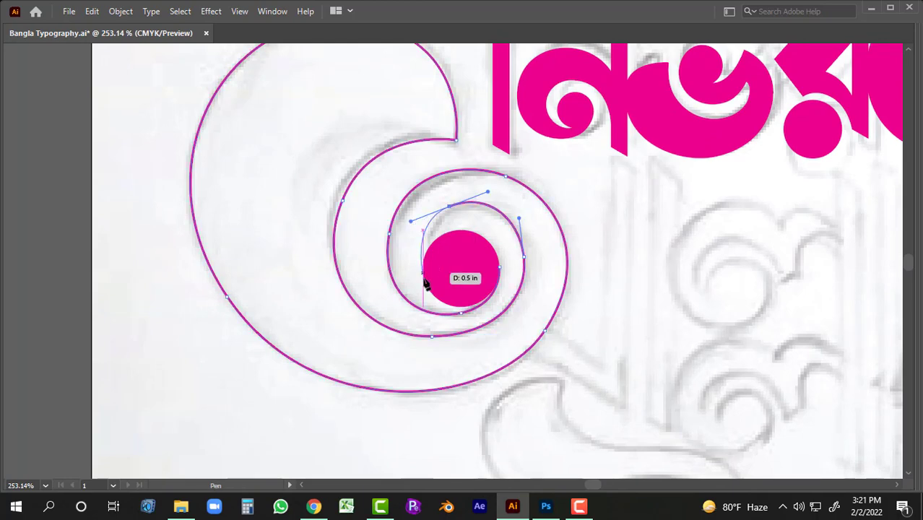
{"action": "left_click", "coordinate": [499, 268]}
- Adjust the spiral's upper anchors and handles to reshape the inner coil's curve
{"action": "key", "text": "a"}
{"action": "scroll", "coordinate": [457, 347], "scroll_direction": "up", "scroll_amount": 2}
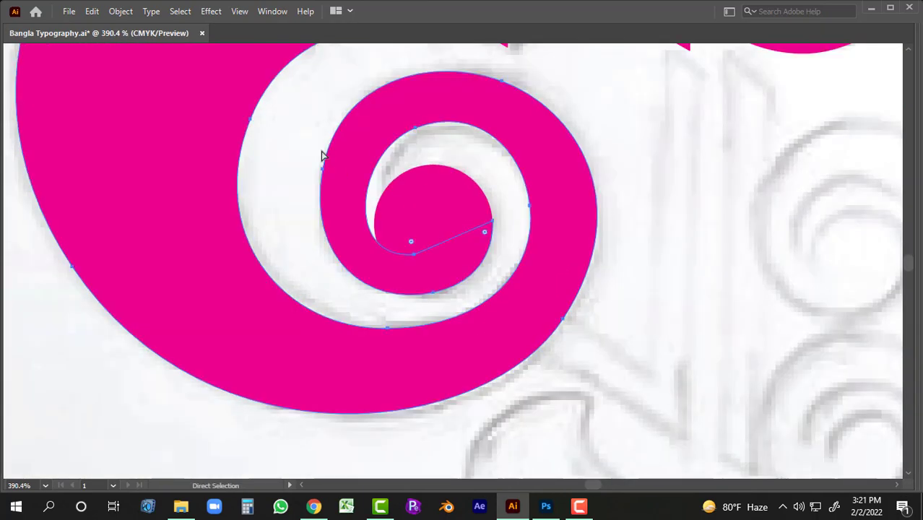
{"action": "left_click_drag", "start_coordinate": [324, 174], "coordinate": [313, 174]}
{"action": "left_click_drag", "start_coordinate": [328, 78], "coordinate": [329, 81]}
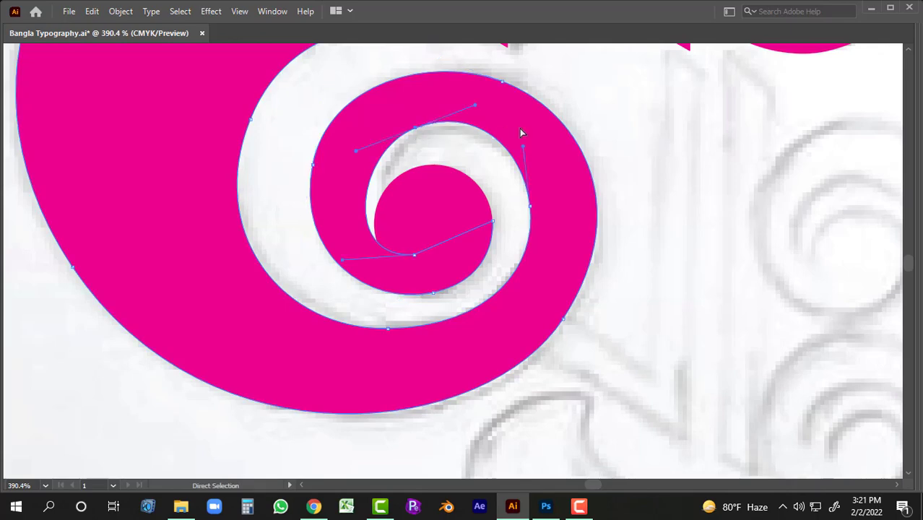
{"action": "left_click_drag", "start_coordinate": [341, 152], "coordinate": [415, 136]}
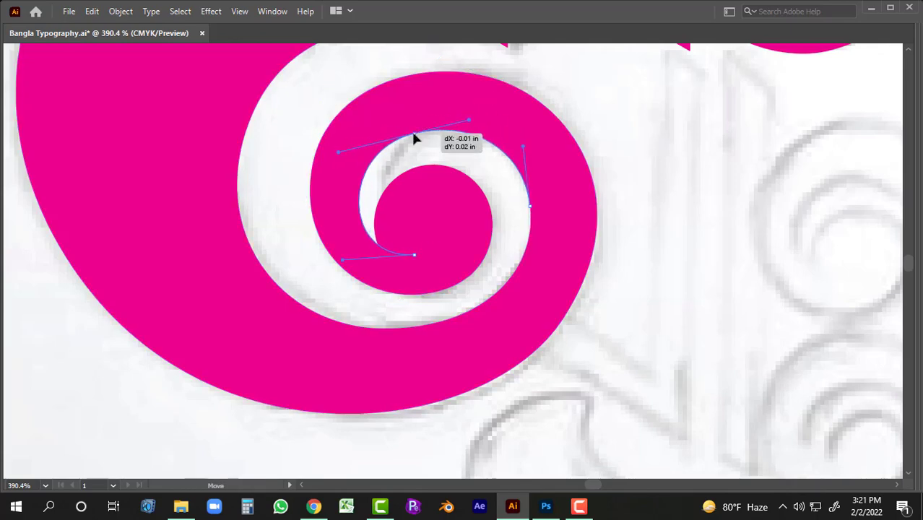
{"action": "scroll", "coordinate": [462, 144], "scroll_direction": "up", "scroll_amount": 2}
{"action": "left_click_drag", "start_coordinate": [501, 147], "coordinate": [502, 143]}
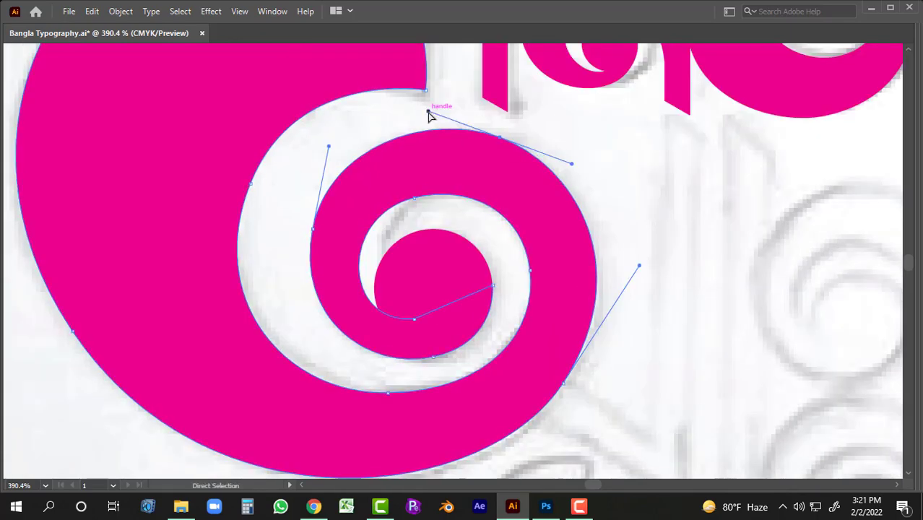
{"action": "scroll", "coordinate": [538, 238], "scroll_direction": "down", "scroll_amount": 3}
{"action": "left_click_drag", "start_coordinate": [525, 164], "coordinate": [528, 157]}
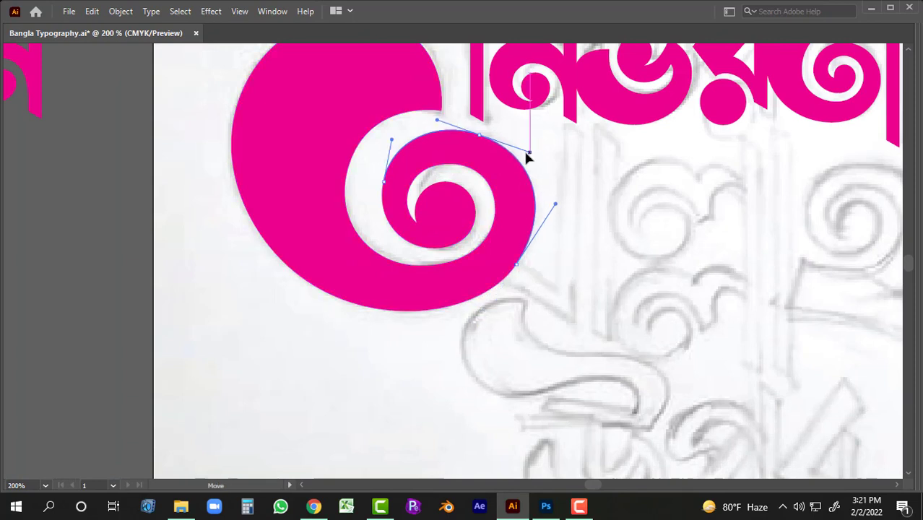
{"action": "left_click_drag", "start_coordinate": [330, 338], "coordinate": [339, 353]}
{"action": "key", "text": "ctrl+z"}
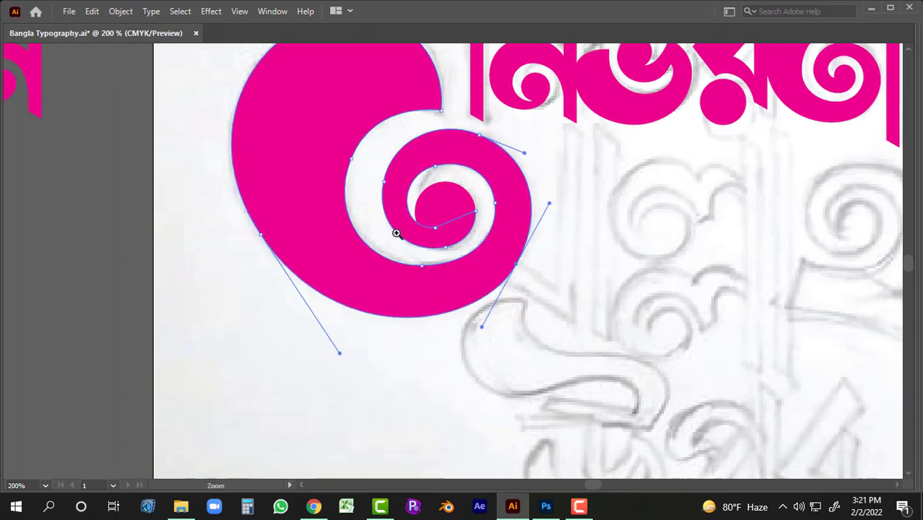
- Refine the lower inner coil segments so they curl evenly around the dot
{"action": "scroll", "coordinate": [395, 233], "scroll_direction": "up", "scroll_amount": 1}
{"action": "left_click_drag", "start_coordinate": [437, 281], "coordinate": [444, 281]}
{"action": "left_click_drag", "start_coordinate": [316, 214], "coordinate": [329, 211]}
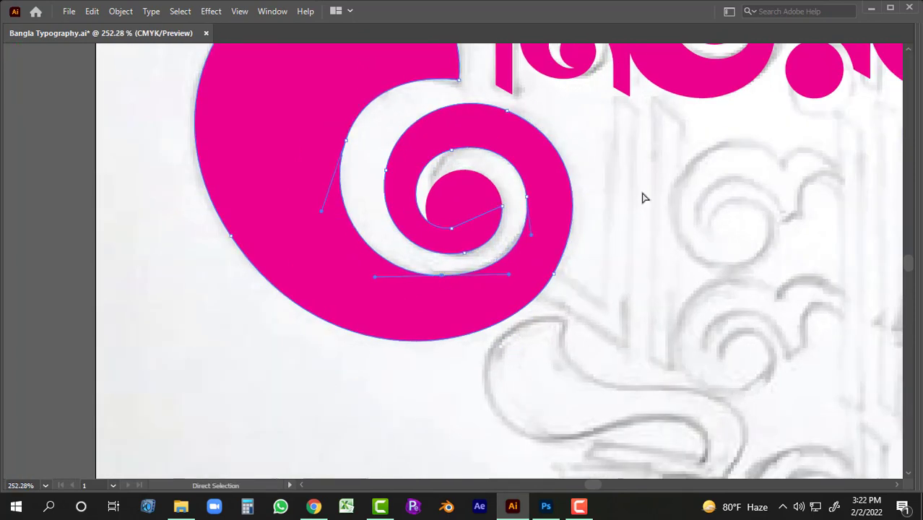
{"action": "scroll", "coordinate": [391, 202], "scroll_direction": "down", "scroll_amount": 4}
{"action": "scroll", "coordinate": [490, 229], "scroll_direction": "up", "scroll_amount": 2}
{"action": "scroll", "coordinate": [436, 124], "scroll_direction": "up", "scroll_amount": 4}
{"action": "left_click_drag", "start_coordinate": [442, 122], "coordinate": [446, 129]}
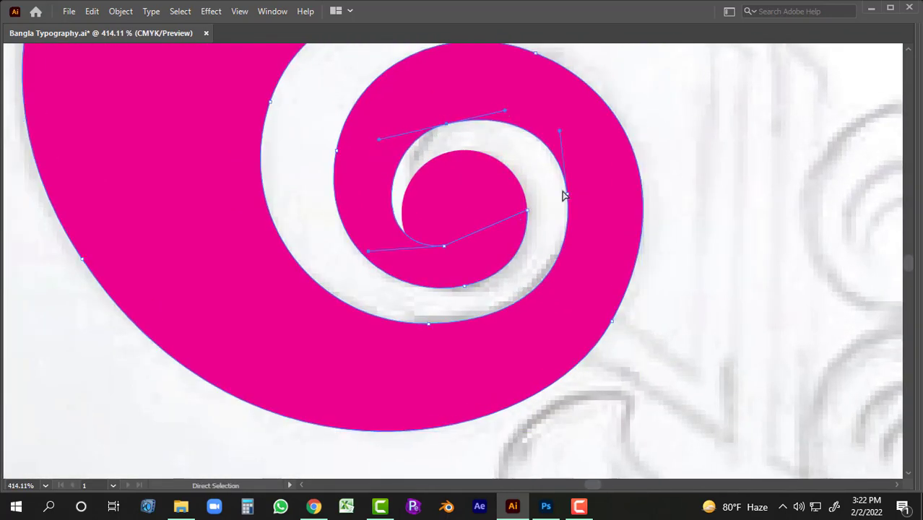
{"action": "left_click", "coordinate": [564, 197]}
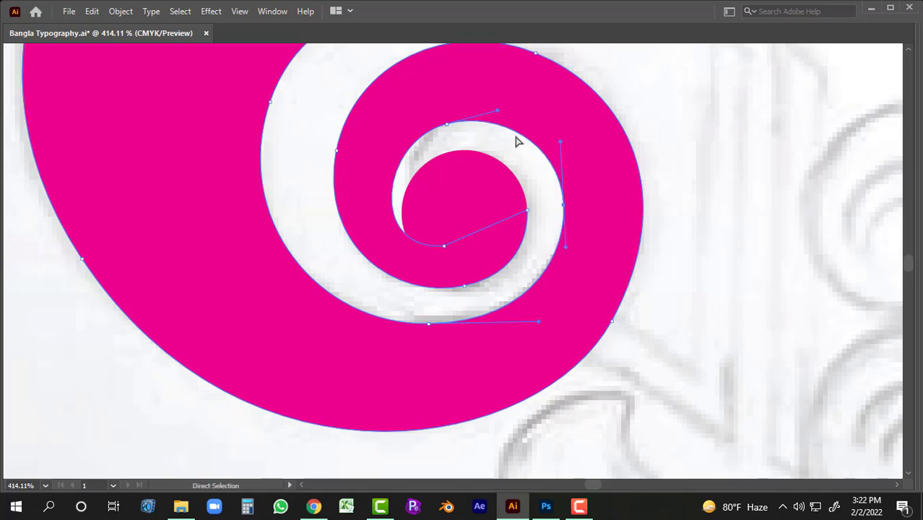
{"action": "scroll", "coordinate": [567, 206], "scroll_direction": "down", "scroll_amount": 3}
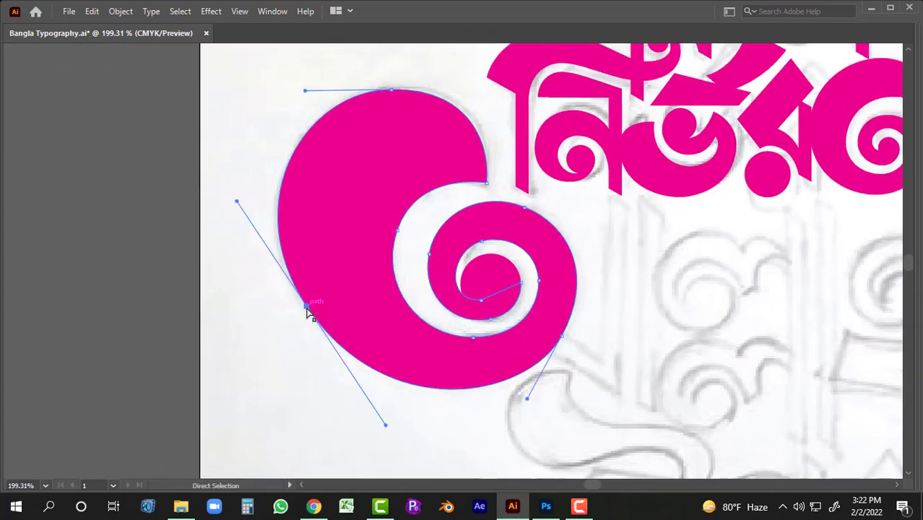
- Adjust the spiral's outer curve: left anchor slightly left, shorter left handle, reshaped bottom-right handle
{"action": "left_click_drag", "start_coordinate": [307, 310], "coordinate": [298, 312]}
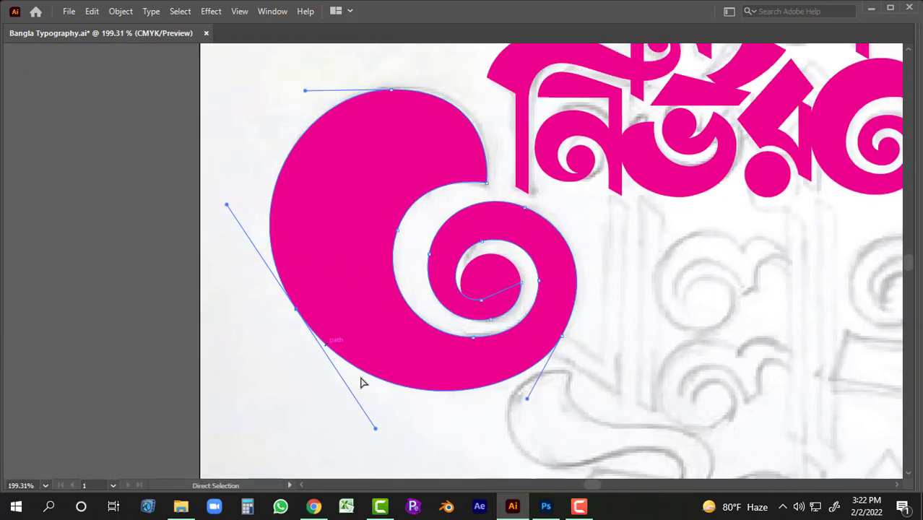
{"action": "left_click_drag", "start_coordinate": [373, 426], "coordinate": [362, 420]}
{"action": "left_click_drag", "start_coordinate": [528, 398], "coordinate": [516, 410]}
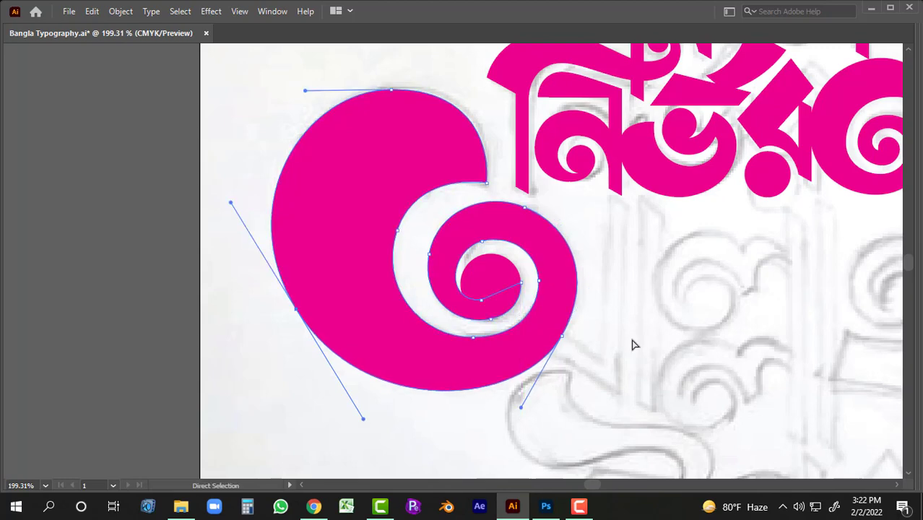
{"action": "scroll", "coordinate": [633, 345], "scroll_direction": "down", "scroll_amount": 3}
{"action": "scroll", "coordinate": [416, 257], "scroll_direction": "up", "scroll_amount": 2}
{"action": "scroll", "coordinate": [397, 185], "scroll_direction": "up", "scroll_amount": 2}
- Copy a vertical bar down beside the spiral, attach the diagonal foot, and extend its top upward
{"action": "left_click_drag", "start_coordinate": [381, 204], "coordinate": [381, 351]}
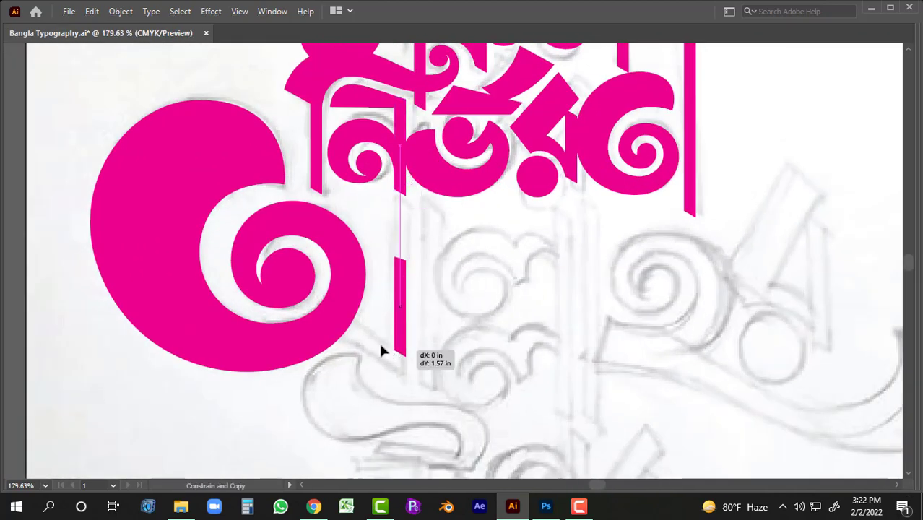
{"action": "scroll", "coordinate": [412, 323], "scroll_direction": "down", "scroll_amount": 2}
{"action": "left_click_drag", "start_coordinate": [466, 75], "coordinate": [469, 406]}
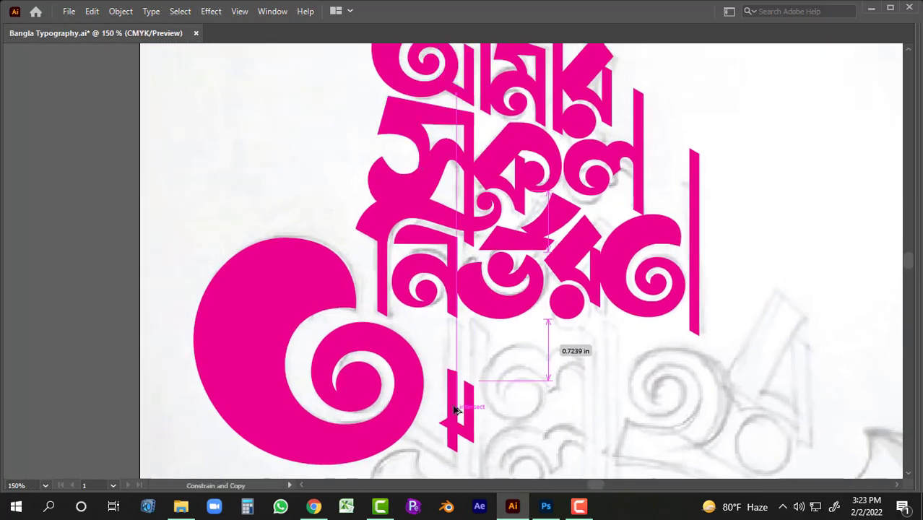
{"action": "scroll", "coordinate": [478, 215], "scroll_direction": "up", "scroll_amount": 3}
{"action": "mouse_move", "coordinate": [509, 243]}
{"action": "left_mouse_down"}
{"action": "mouse_move", "coordinate": [486, 243]}
{"action": "mouse_move", "coordinate": [494, 176]}
{"action": "left_mouse_up"}
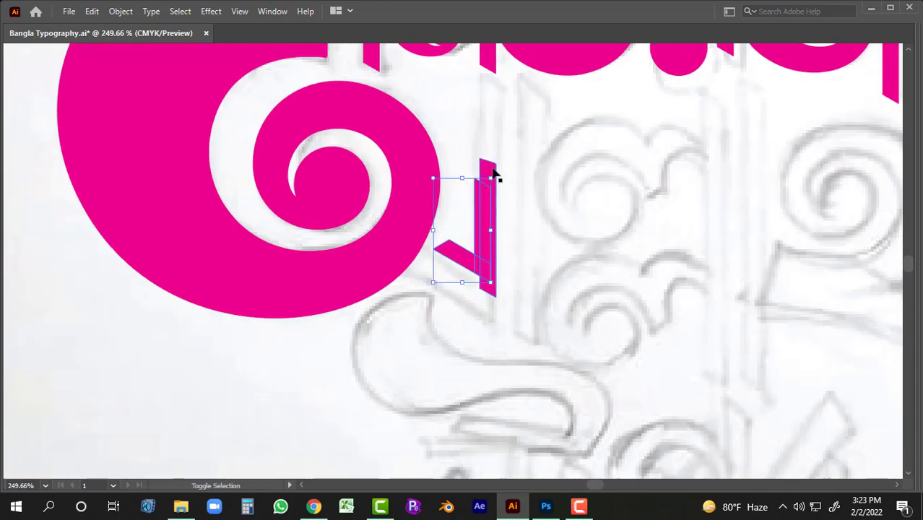
{"action": "key", "text": "Tab"}
{"action": "key", "text": "Tab"}
{"action": "left_click_drag", "start_coordinate": [478, 269], "coordinate": [478, 305]}
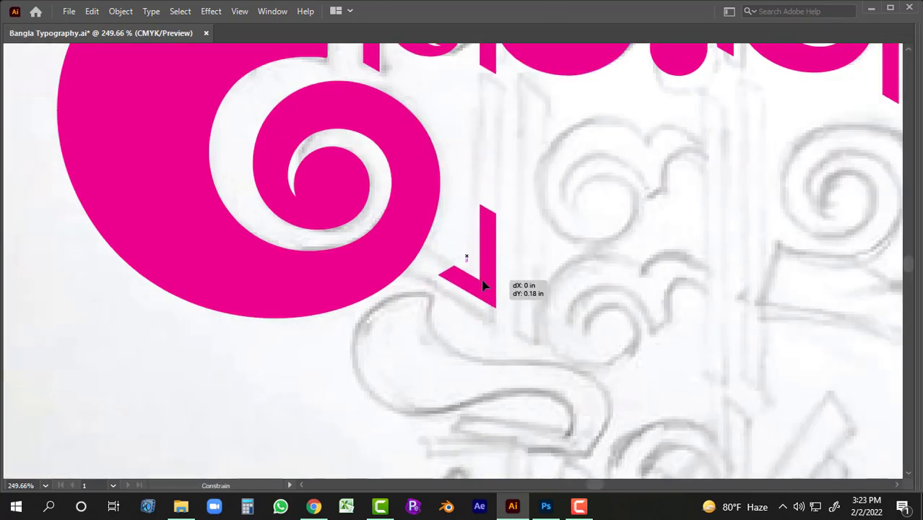
{"action": "left_click_drag", "start_coordinate": [485, 213], "coordinate": [498, 79]}
- Nudge the large spiral glyph slightly down and to the right
{"action": "scroll", "coordinate": [557, 135], "scroll_direction": "up", "scroll_amount": 1}
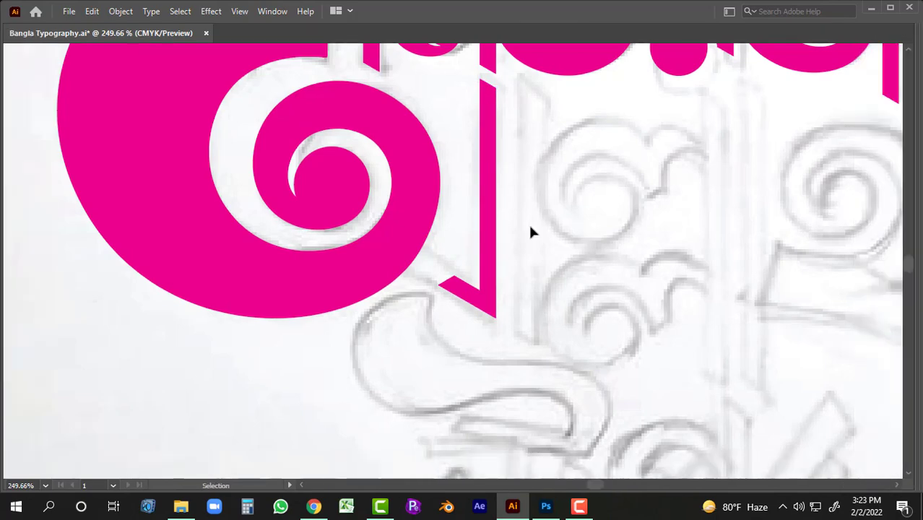
{"action": "key", "text": "ctrl+minus"}
{"action": "key", "text": "ctrl+minus"}
{"action": "left_click", "coordinate": [383, 233]}
{"action": "left_click_drag", "start_coordinate": [386, 275], "coordinate": [418, 288]}
- Place a duplicate of the bar just to its right as a second parallel stem
{"action": "scroll", "coordinate": [418, 288], "scroll_direction": "up", "scroll_amount": 2}
{"action": "key", "text": "ctrl+minus"}
{"action": "key", "text": "ctrl+minus"}
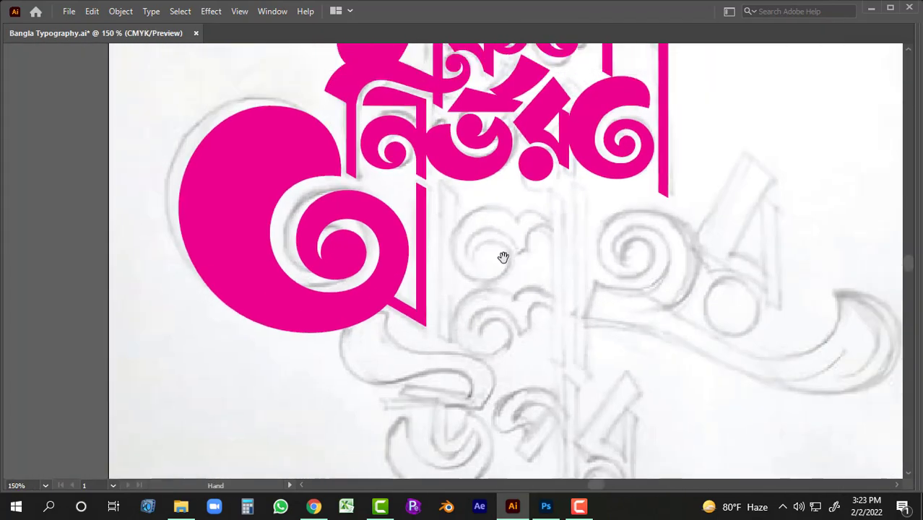
{"action": "key", "text": "Tab"}
{"action": "scroll", "coordinate": [423, 263], "scroll_direction": "up", "scroll_amount": 1}
{"action": "left_click_drag", "start_coordinate": [423, 267], "coordinate": [442, 268]}
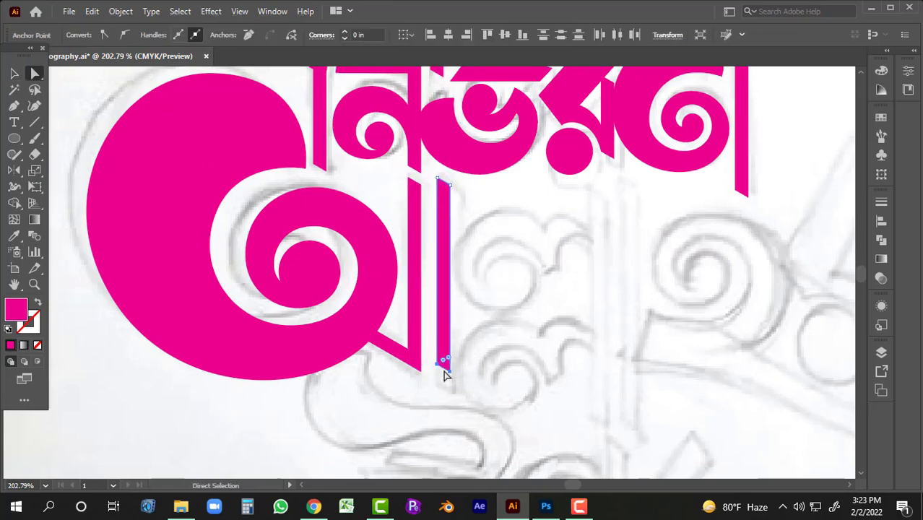
- Adjust the bottom end of the copied bar, then select and deselect the spiral's inner circle
{"action": "left_click_drag", "start_coordinate": [442, 367], "coordinate": [449, 387]}
{"action": "scroll", "coordinate": [449, 375], "scroll_direction": "up", "scroll_amount": 2}
{"action": "scroll", "coordinate": [466, 230], "scroll_direction": "down", "scroll_amount": 3}
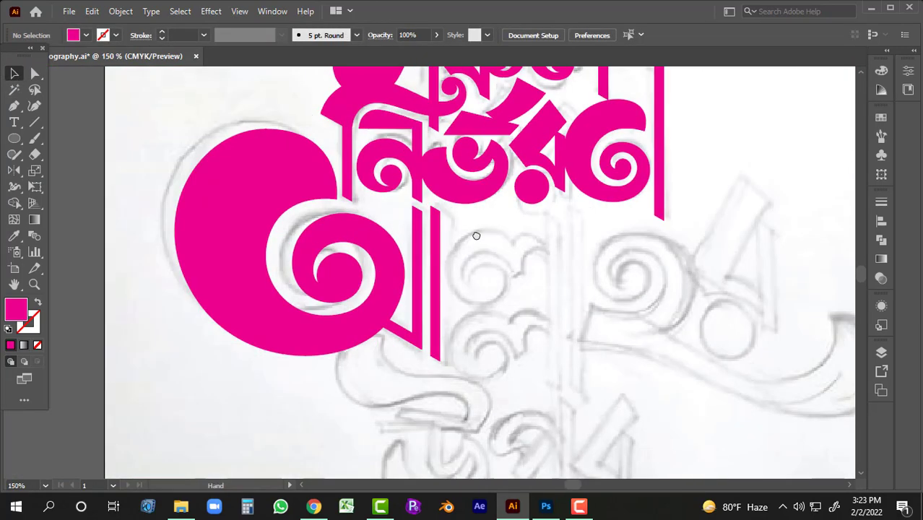
{"action": "scroll", "coordinate": [469, 252], "scroll_direction": "up", "scroll_amount": 2}
{"action": "scroll", "coordinate": [467, 315], "scroll_direction": "down", "scroll_amount": 3}
{"action": "scroll", "coordinate": [457, 313], "scroll_direction": "up", "scroll_amount": 4}
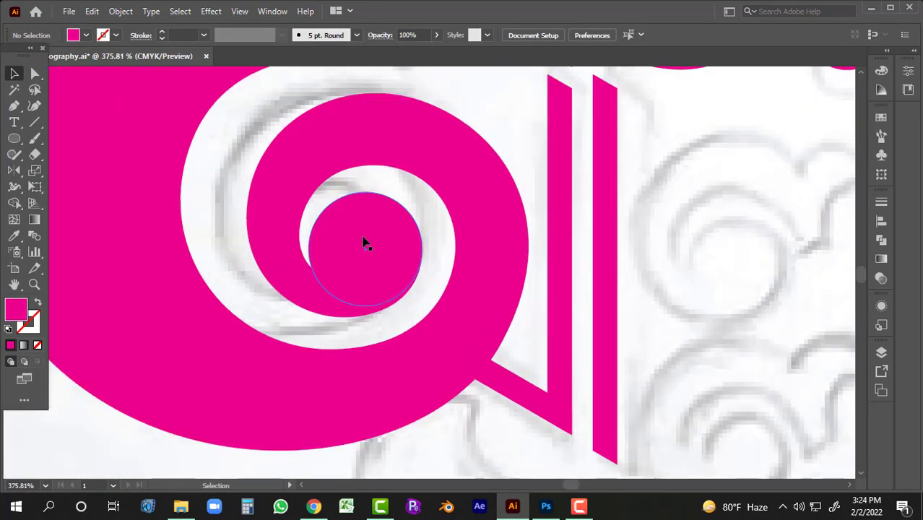
{"action": "left_click", "coordinate": [363, 242]}
{"action": "key", "text": "ctrl+shift+a"}
{"action": "scroll", "coordinate": [421, 232], "scroll_direction": "down", "scroll_amount": 5}
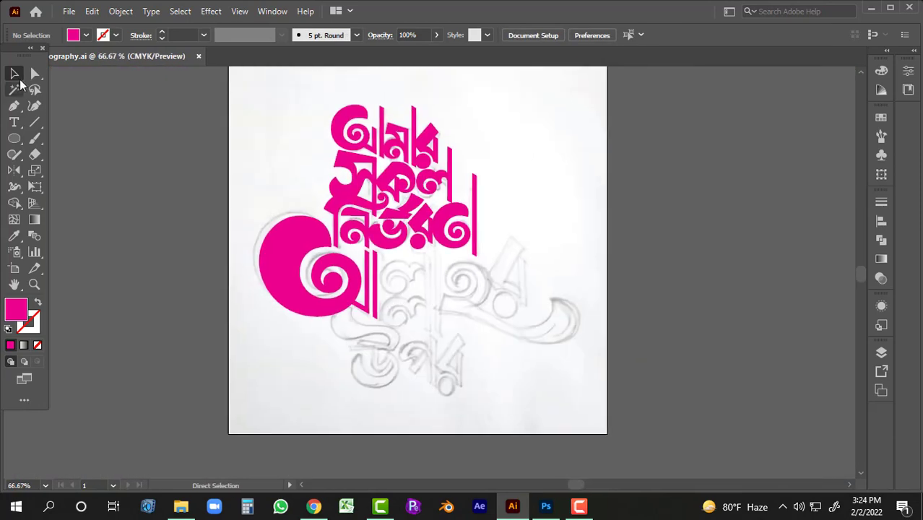
{"action": "scroll", "coordinate": [404, 300], "scroll_direction": "up", "scroll_amount": 3}
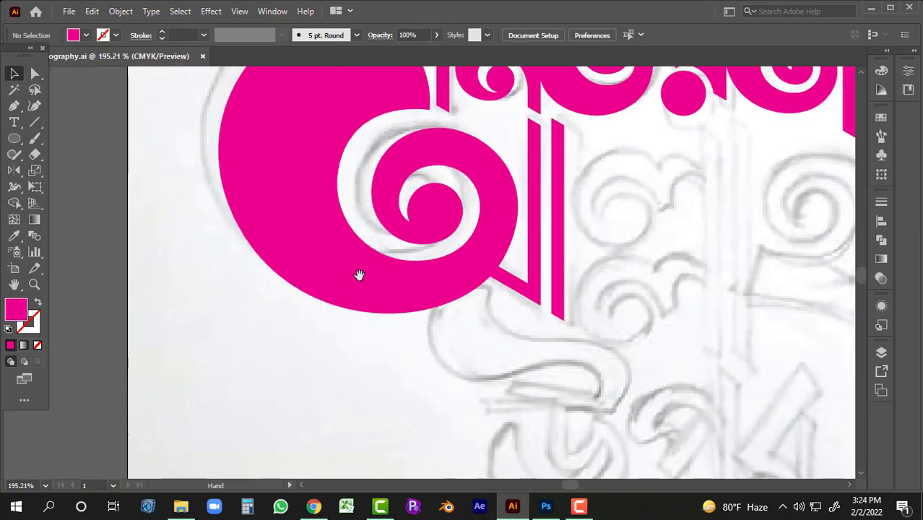
- Reshape the bottom of the spiral's outer curve by pulling its anchor handles outward
{"action": "key", "text": "a"}
{"action": "left_click", "coordinate": [369, 319]}
{"action": "left_click_drag", "start_coordinate": [460, 330], "coordinate": [447, 348]}
{"action": "left_click_drag", "start_coordinate": [308, 340], "coordinate": [294, 335]}
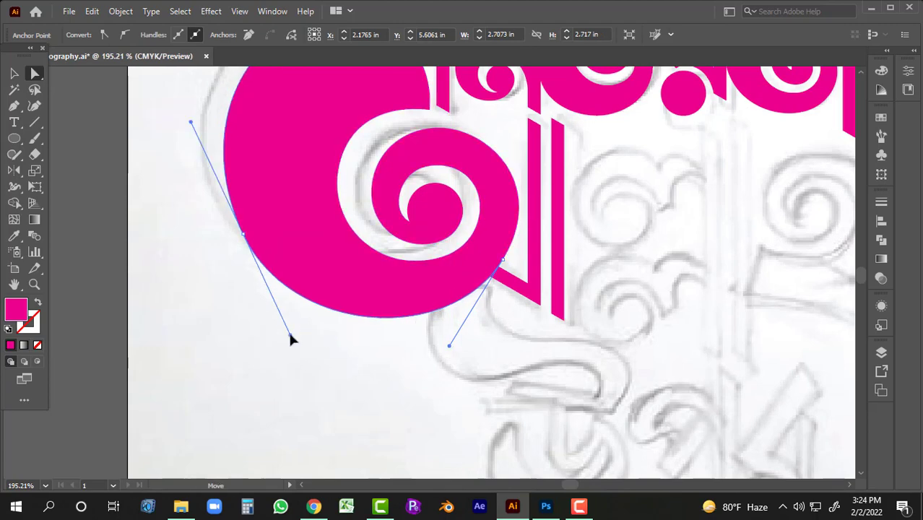
{"action": "scroll", "coordinate": [312, 356], "scroll_direction": "down", "scroll_amount": 5}
{"action": "scroll", "coordinate": [483, 268], "scroll_direction": "up", "scroll_amount": 5}
{"action": "left_click", "coordinate": [320, 329]}
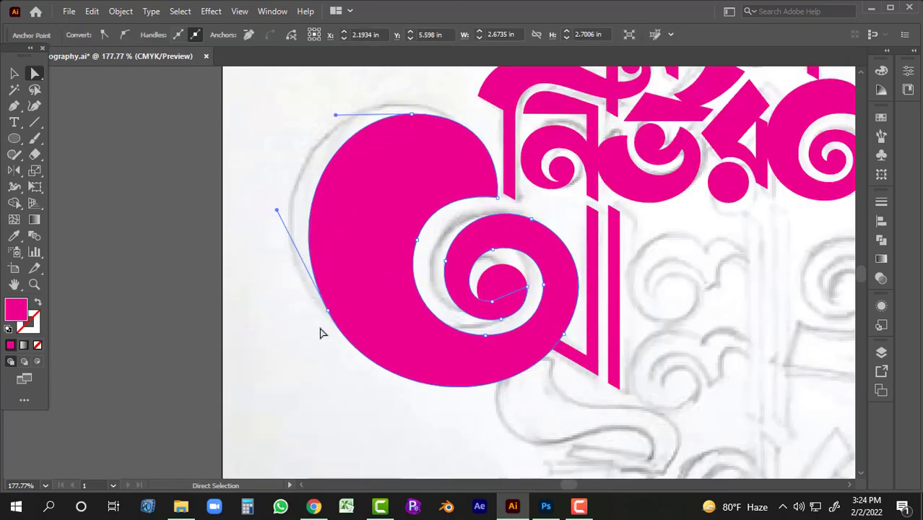
{"action": "left_click_drag", "start_coordinate": [319, 315], "coordinate": [368, 412]}
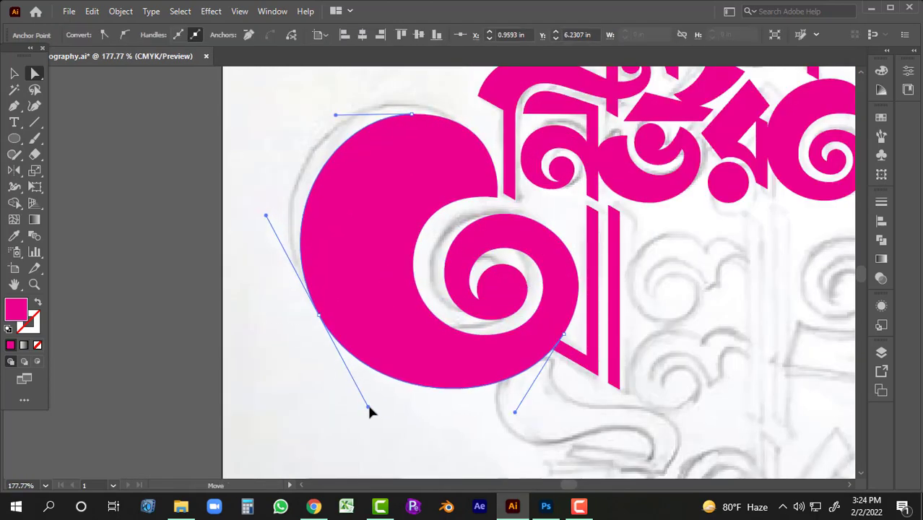
{"action": "left_click", "coordinate": [367, 402]}
- Drag the spiral's left outer anchor handle so the curve's left edge follows the sketch
{"action": "scroll", "coordinate": [367, 402], "scroll_direction": "down", "scroll_amount": 5}
{"action": "scroll", "coordinate": [516, 276], "scroll_direction": "up", "scroll_amount": 5}
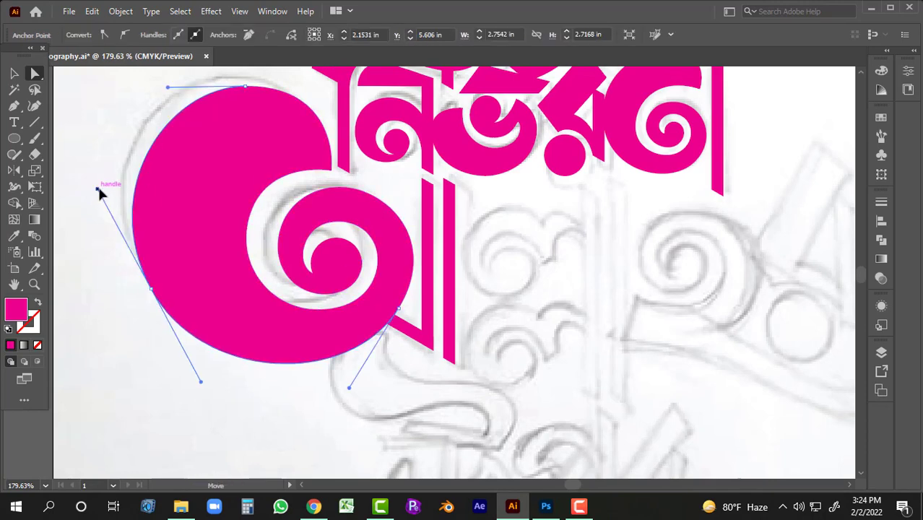
{"action": "scroll", "coordinate": [463, 304], "scroll_direction": "up", "scroll_amount": 3}
{"action": "left_click", "coordinate": [463, 297]}
{"action": "left_click_drag", "start_coordinate": [473, 168], "coordinate": [189, 190]}
{"action": "left_click", "coordinate": [487, 189]}
{"action": "key", "text": "ctrl+minus"}
{"action": "key", "text": "ctrl+minus"}
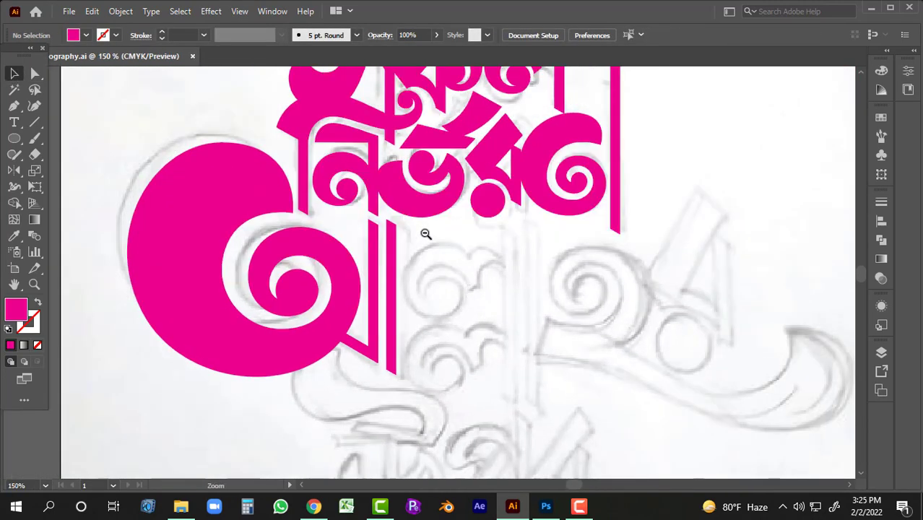
- Duplicate magenta glyph pieces and place the copy slightly lower
{"action": "left_click_drag", "start_coordinate": [423, 234], "coordinate": [437, 233]}
{"action": "left_click_drag", "start_coordinate": [425, 367], "coordinate": [424, 310]}
{"action": "scroll", "coordinate": [425, 310], "scroll_direction": "up", "scroll_amount": 5}
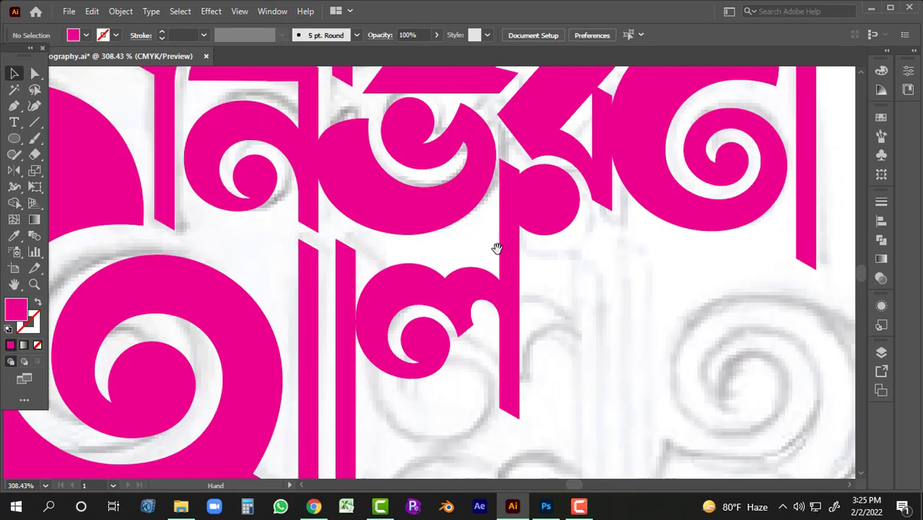
{"action": "mouse_move", "coordinate": [462, 255]}
{"action": "left_mouse_down"}
{"action": "mouse_move", "coordinate": [459, 275]}
{"action": "mouse_move", "coordinate": [484, 285]}
{"action": "left_mouse_up"}
- Copy and paste the swirl glyph and extend the vertical bar's bottom down 0.32 in
{"action": "left_click", "coordinate": [583, 283]}
{"action": "key", "text": "a"}
{"action": "key", "text": "ctrl+minus"}
{"action": "left_click_drag", "start_coordinate": [412, 343], "coordinate": [414, 379]}
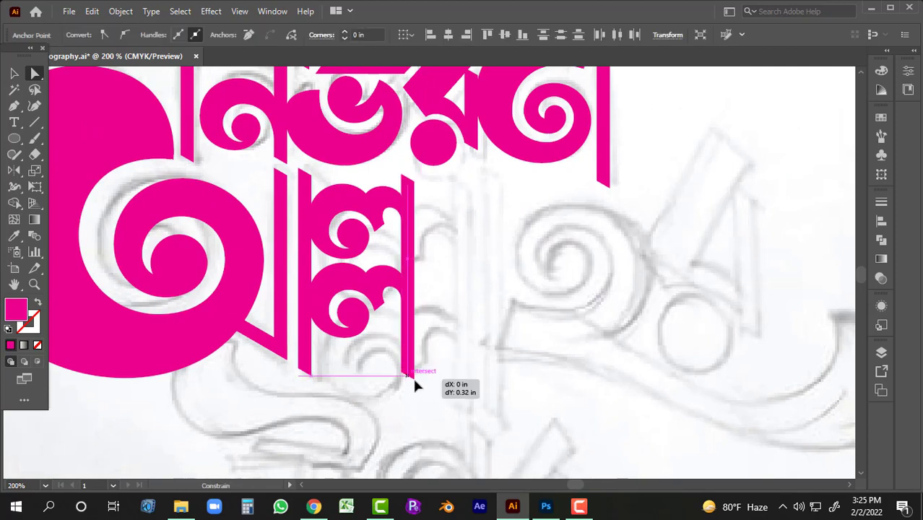
{"action": "key", "text": "Tab"}
{"action": "key", "text": "ctrl+z"}
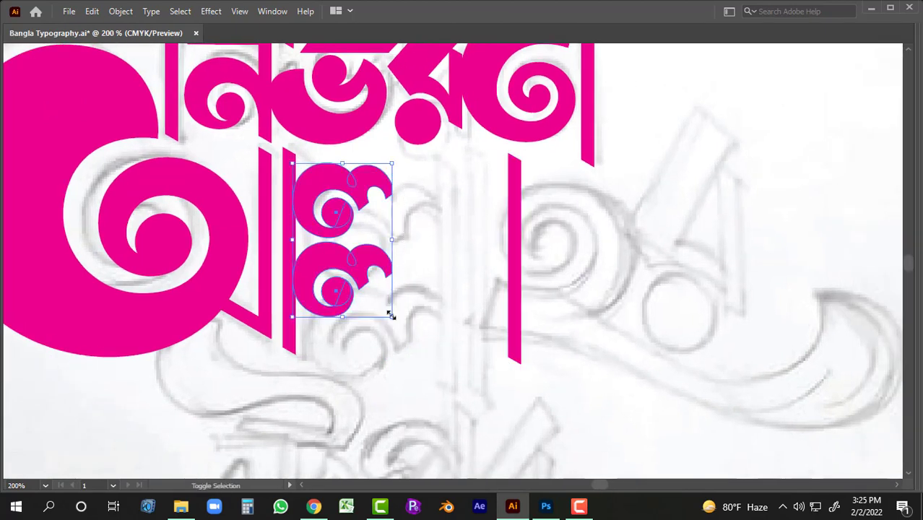
- Scale the stacked swirl glyphs larger, nudge the lower one up 0.1 in, and move the tall bar beside them
{"action": "left_click_drag", "start_coordinate": [390, 315], "coordinate": [463, 385]}
{"action": "left_click_drag", "start_coordinate": [337, 318], "coordinate": [337, 307]}
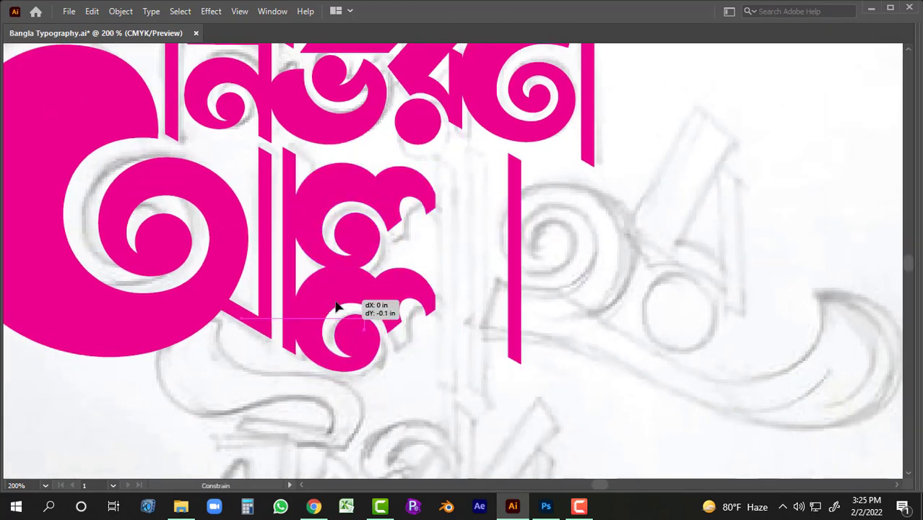
{"action": "left_click_drag", "start_coordinate": [323, 350], "coordinate": [334, 350]}
{"action": "left_click_drag", "start_coordinate": [514, 258], "coordinate": [429, 258]}
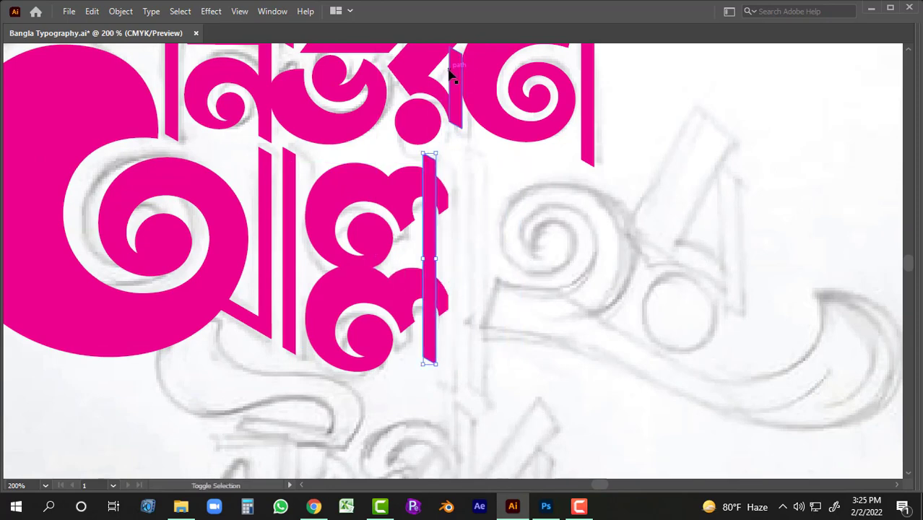
{"action": "key", "text": "Tab"}
{"action": "key", "text": "Tab"}
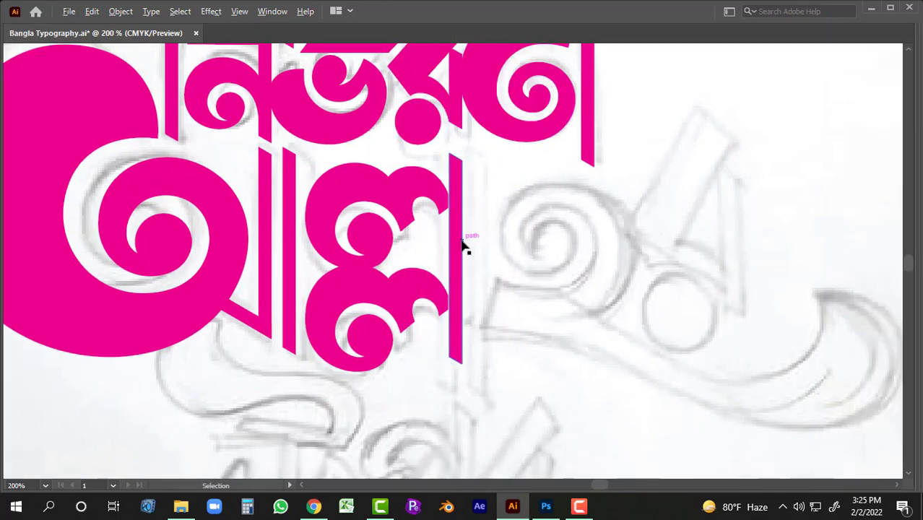
- Lengthen the glyph's two tall pink bars downward to match the sketch
{"action": "left_click", "coordinate": [446, 267]}
{"action": "left_click", "coordinate": [480, 279], "text": "alt"}
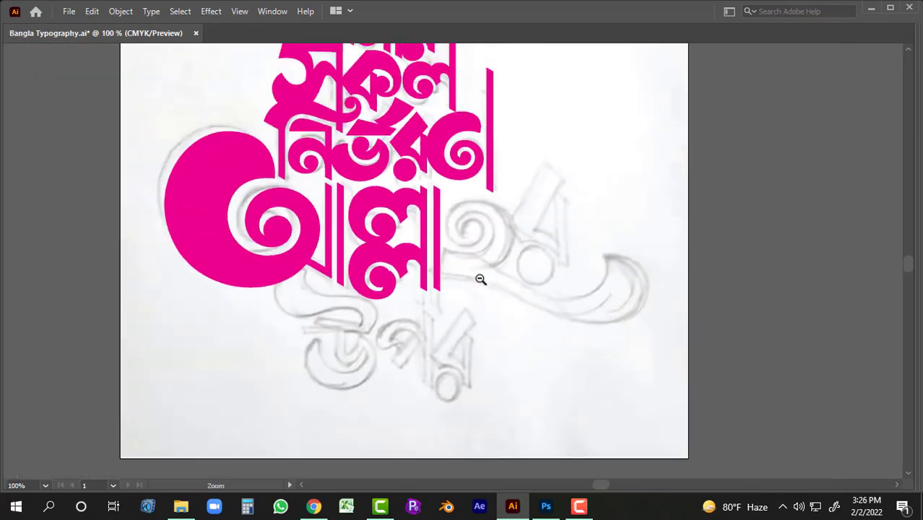
{"action": "left_click_drag", "start_coordinate": [477, 289], "coordinate": [488, 310]}
{"action": "left_click_drag", "start_coordinate": [556, 217], "coordinate": [553, 216]}
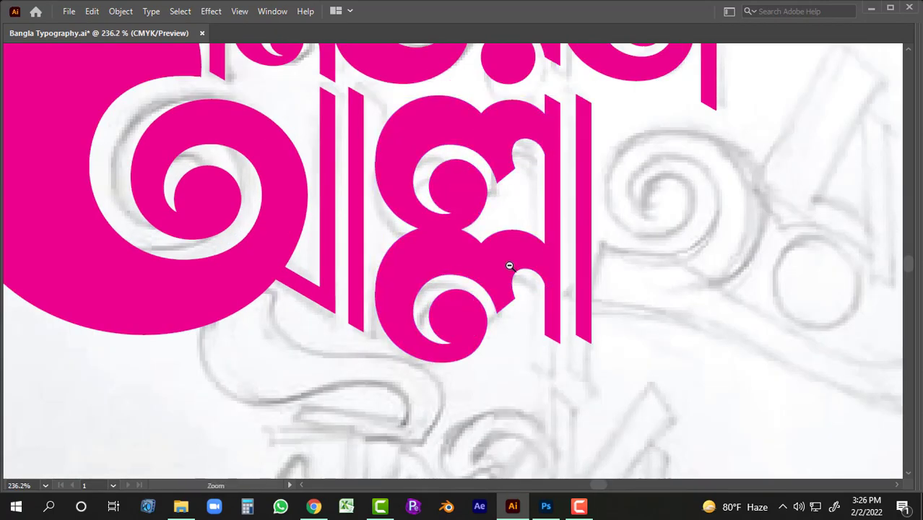
{"action": "scroll", "coordinate": [509, 265], "scroll_direction": "up", "scroll_amount": 1, "text": "alt"}
{"action": "scroll", "coordinate": [500, 231], "scroll_direction": "down", "scroll_amount": 3}
{"action": "left_click_drag", "start_coordinate": [544, 253], "coordinate": [593, 284]}
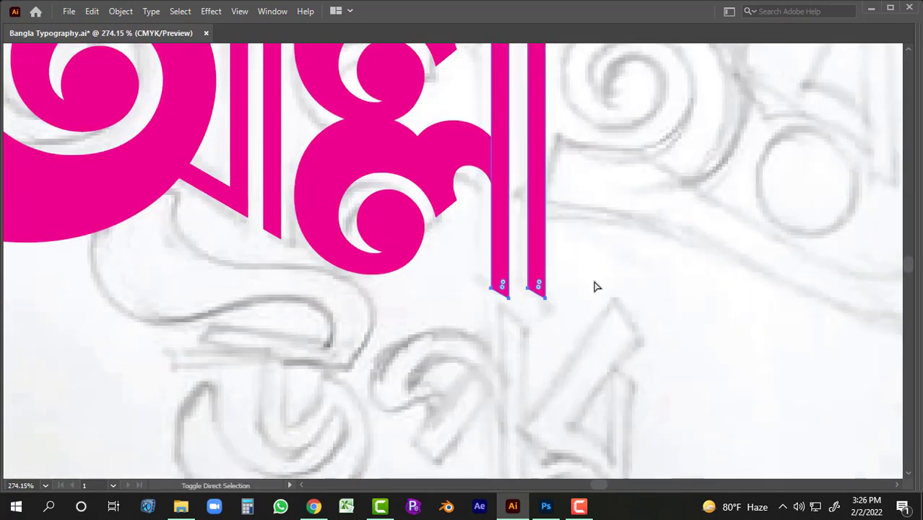
{"action": "key", "text": "Tab"}
{"action": "key", "text": "v"}
- Nudge the lower swirl glyph slightly down into position over the sketch
{"action": "left_click_drag", "start_coordinate": [405, 292], "coordinate": [408, 247]}
{"action": "key", "text": "ctrl+minus"}
{"action": "key", "text": "ctrl+minus"}
{"action": "key", "text": "ctrl+minus"}
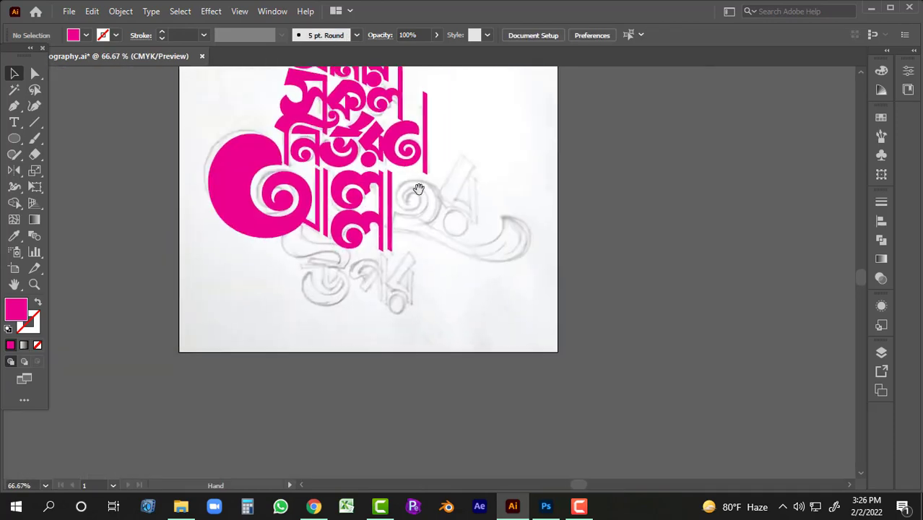
{"action": "scroll", "coordinate": [412, 198], "scroll_direction": "up", "scroll_amount": 3, "text": "alt"}
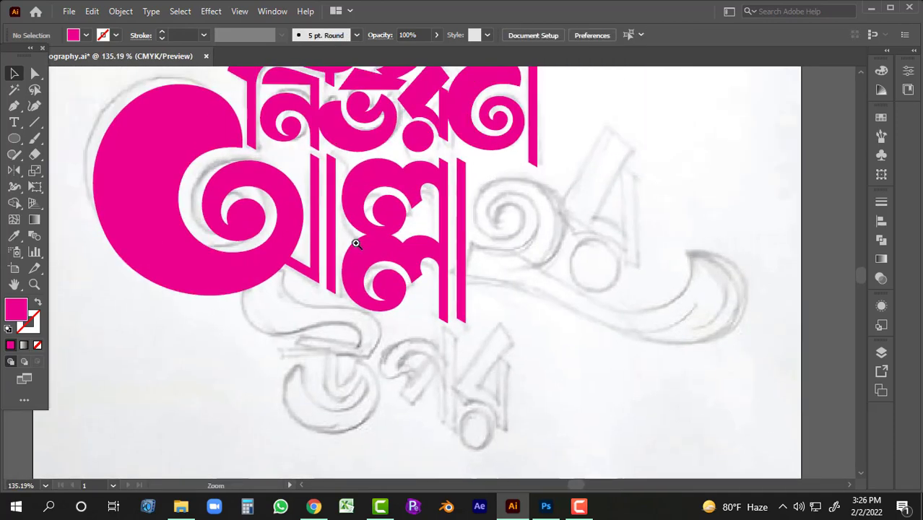
{"action": "scroll", "coordinate": [354, 241], "scroll_direction": "up", "scroll_amount": 2, "text": "alt"}
{"action": "left_click", "coordinate": [431, 268]}
{"action": "scroll", "coordinate": [431, 267], "scroll_direction": "up", "scroll_amount": 2, "text": "alt"}
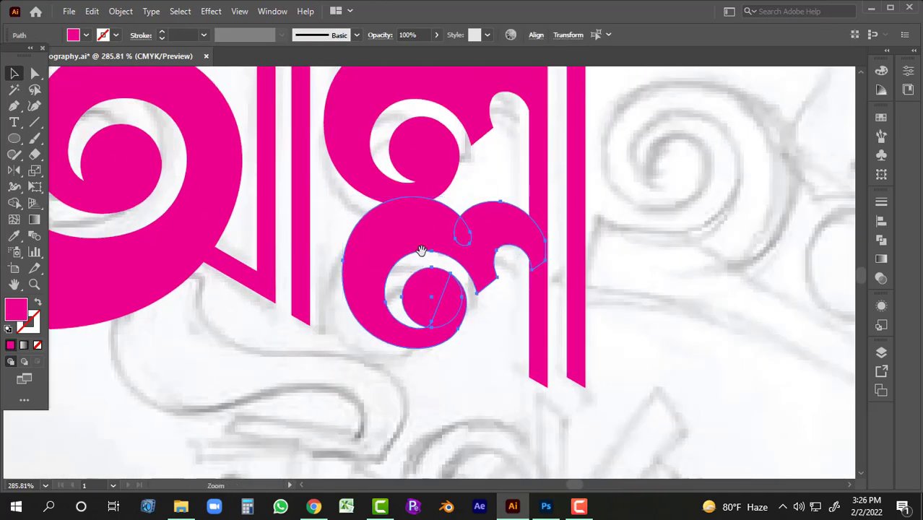
{"action": "left_click_drag", "start_coordinate": [470, 142], "coordinate": [470, 145]}
{"action": "scroll", "coordinate": [401, 196], "scroll_direction": "down", "scroll_amount": 3, "text": "alt"}
{"action": "scroll", "coordinate": [404, 265], "scroll_direction": "up", "scroll_amount": 1, "text": "alt"}
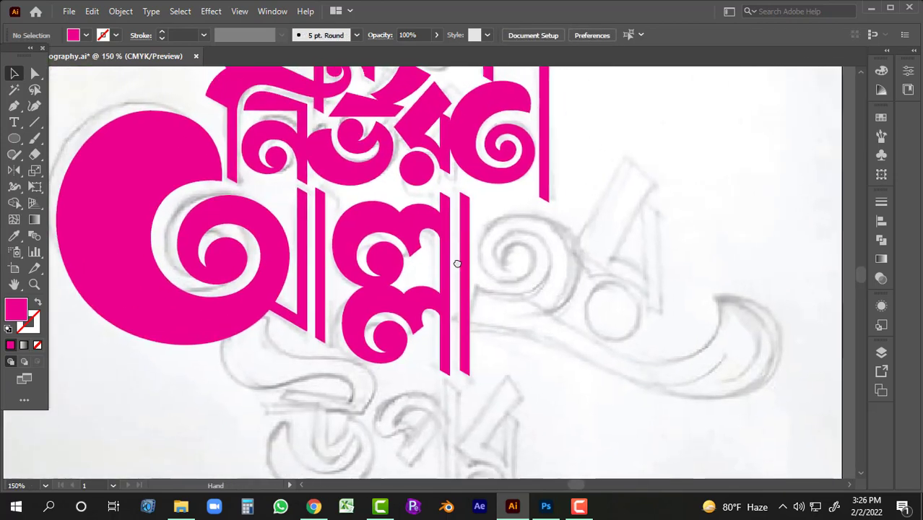
{"action": "scroll", "coordinate": [403, 264], "scroll_direction": "up", "scroll_amount": 1, "text": "alt"}
{"action": "left_click_drag", "start_coordinate": [490, 267], "coordinate": [484, 271]}
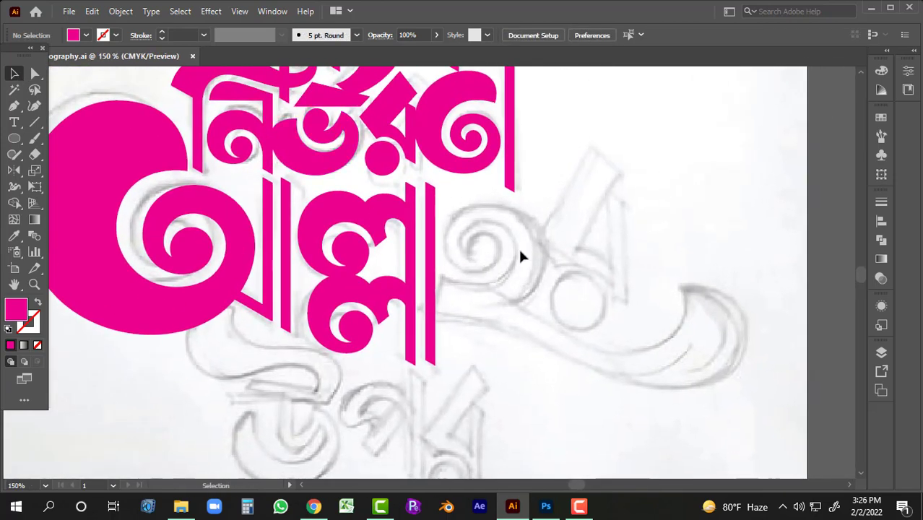
{"action": "scroll", "coordinate": [521, 256], "scroll_direction": "up", "scroll_amount": 1}
- Move the diamond-and-circle glyph right and down, scale it larger, and reshape its thin bar's end
{"action": "left_click_drag", "start_coordinate": [408, 181], "coordinate": [611, 302]}
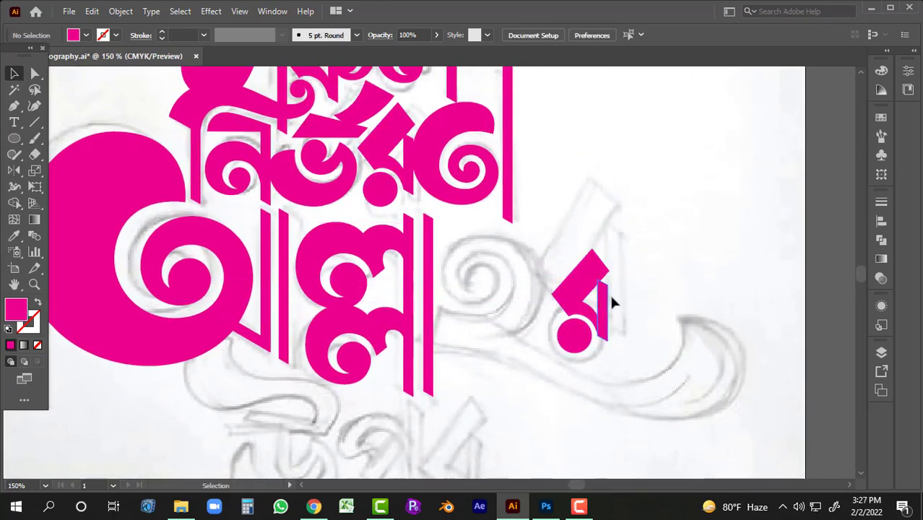
{"action": "left_click_drag", "start_coordinate": [607, 247], "coordinate": [573, 236]}
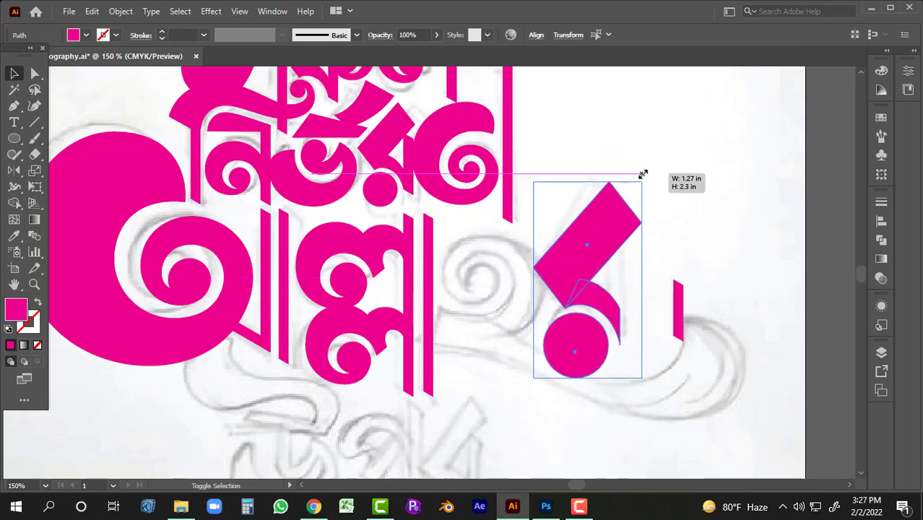
{"action": "scroll", "coordinate": [603, 301], "scroll_direction": "up", "scroll_amount": 2}
{"action": "key", "text": "a"}
{"action": "left_click", "coordinate": [591, 269]}
{"action": "left_click_drag", "start_coordinate": [591, 269], "coordinate": [591, 275]}
{"action": "left_click", "coordinate": [655, 216]}
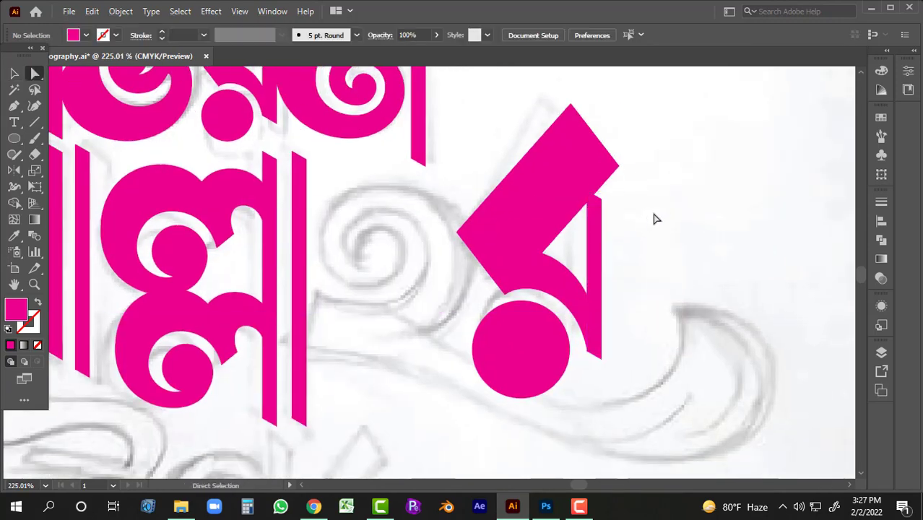
- Move the circle and the wedge piece into place on the bottom word
{"action": "key", "text": "Tab"}
{"action": "scroll", "coordinate": [481, 360], "scroll_direction": "up", "scroll_amount": 2}
{"action": "left_click_drag", "start_coordinate": [522, 312], "coordinate": [527, 313]}
{"action": "scroll", "coordinate": [443, 301], "scroll_direction": "down", "scroll_amount": 5}
{"action": "scroll", "coordinate": [443, 301], "scroll_direction": "down", "scroll_amount": 3}
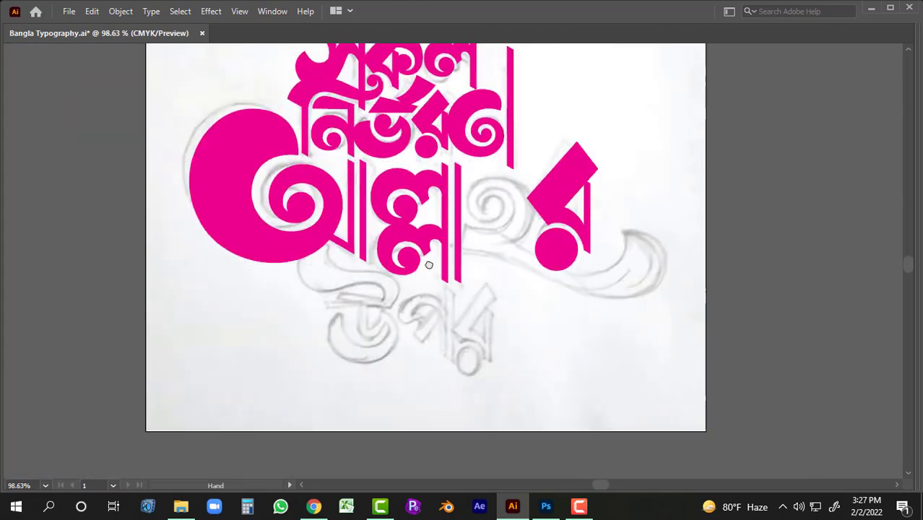
{"action": "left_click_drag", "start_coordinate": [565, 140], "coordinate": [581, 148]}
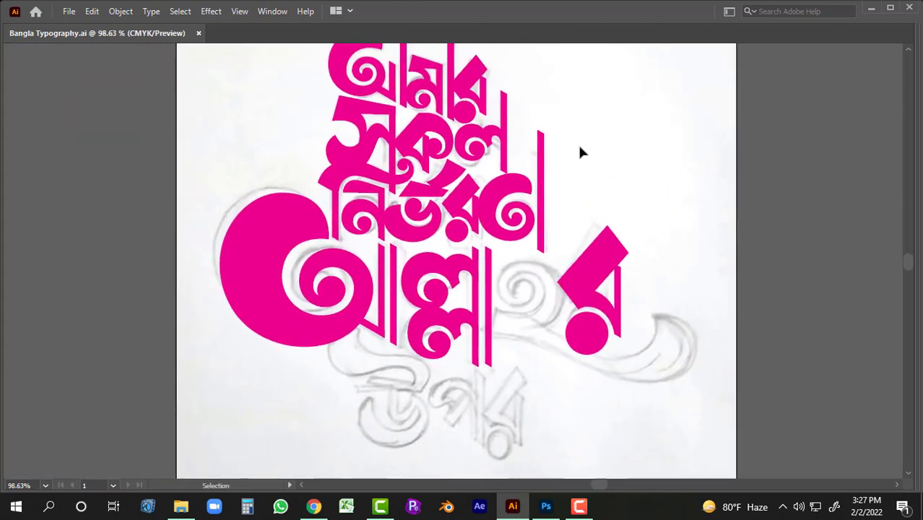
{"action": "scroll", "coordinate": [582, 152], "scroll_direction": "up", "scroll_amount": 3}
{"action": "left_click_drag", "start_coordinate": [564, 263], "coordinate": [470, 184]}
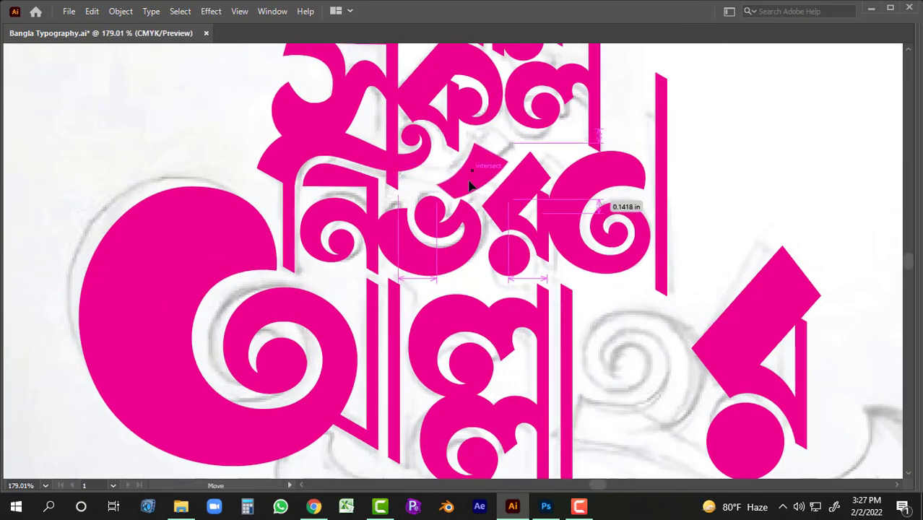
{"action": "scroll", "coordinate": [447, 254], "scroll_direction": "up", "scroll_amount": 1}
- Stretch the middle word's swirl letter upward and set the wedge piece above it
{"action": "left_click", "coordinate": [404, 259]}
{"action": "left_click_drag", "start_coordinate": [415, 231], "coordinate": [415, 214]}
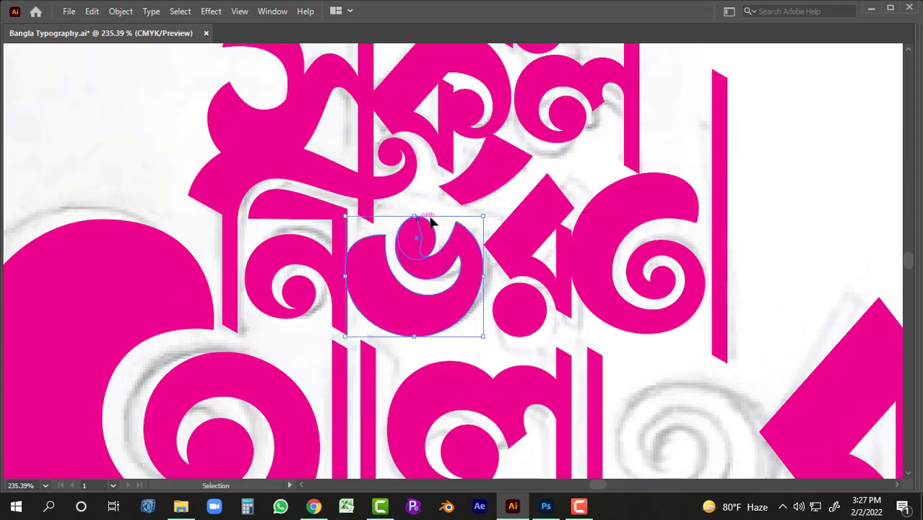
{"action": "scroll", "coordinate": [430, 223], "scroll_direction": "up", "scroll_amount": 1}
{"action": "left_click_drag", "start_coordinate": [472, 214], "coordinate": [437, 235]}
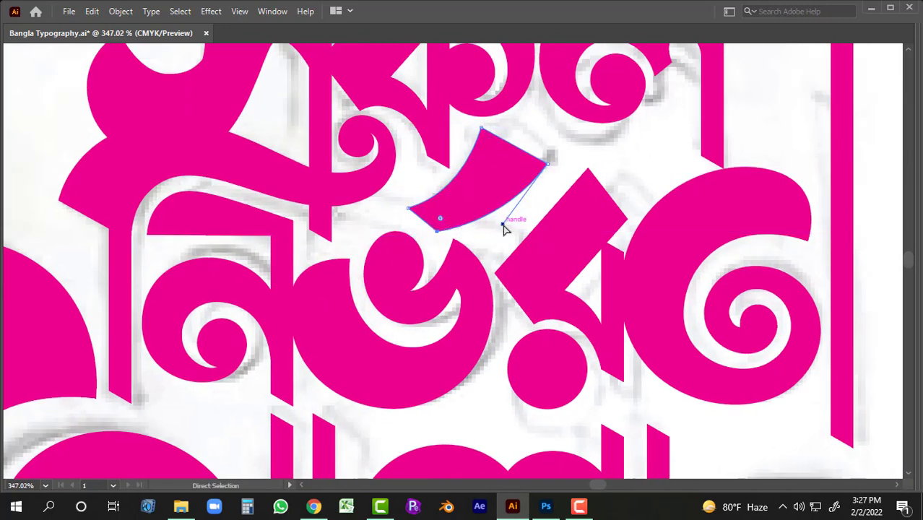
{"action": "scroll", "coordinate": [506, 202], "scroll_direction": "down", "scroll_amount": 2}
{"action": "scroll", "coordinate": [418, 221], "scroll_direction": "up", "scroll_amount": 1}
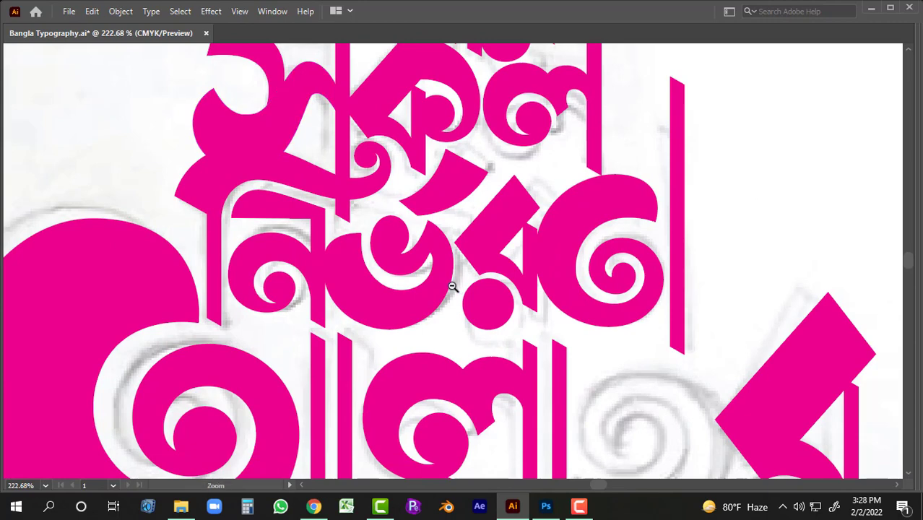
{"action": "scroll", "coordinate": [452, 286], "scroll_direction": "up", "scroll_amount": 3}
- Turn the letter's inner half-ellipse into an upward arch and reshape its left curve
{"action": "left_click", "coordinate": [474, 243]}
{"action": "left_click_drag", "start_coordinate": [495, 254], "coordinate": [475, 195]}
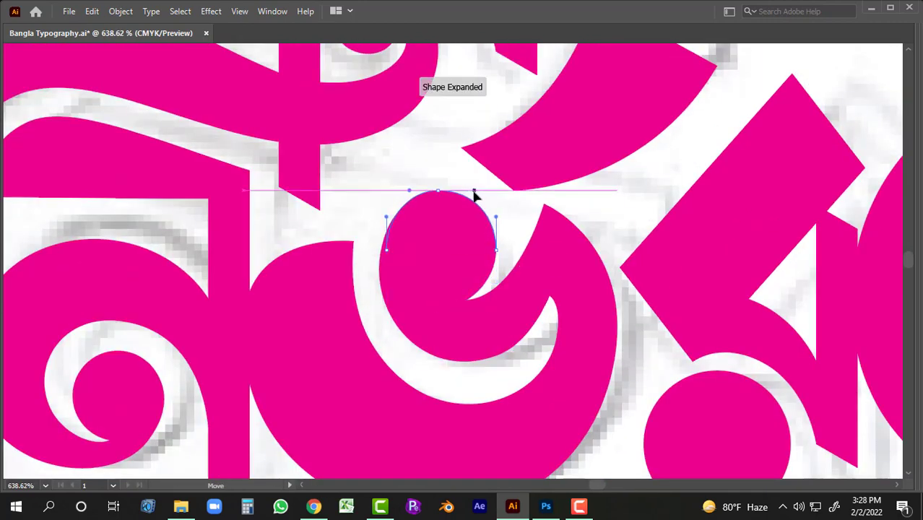
{"action": "scroll", "coordinate": [554, 223], "scroll_direction": "down", "scroll_amount": 2}
{"action": "left_click_drag", "start_coordinate": [535, 324], "coordinate": [317, 220]}
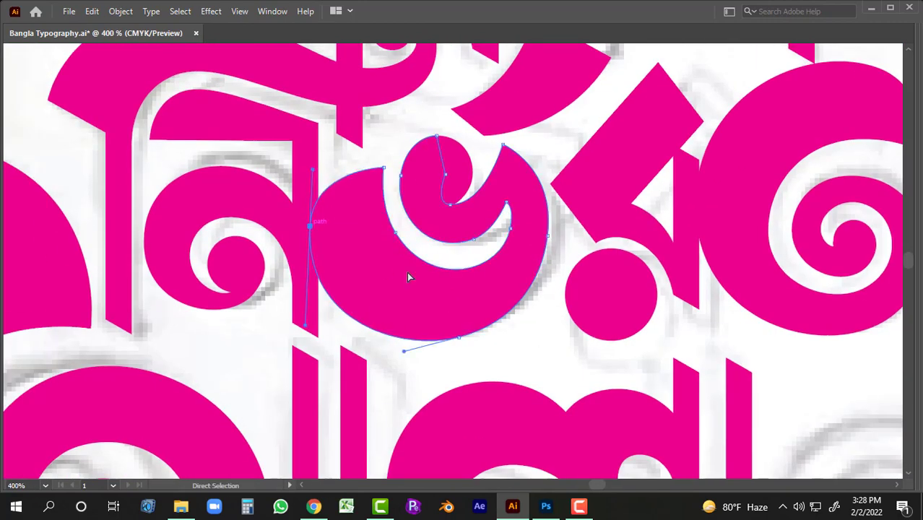
{"action": "scroll", "coordinate": [539, 284], "scroll_direction": "down", "scroll_amount": 2}
{"action": "scroll", "coordinate": [556, 313], "scroll_direction": "down", "scroll_amount": 1}
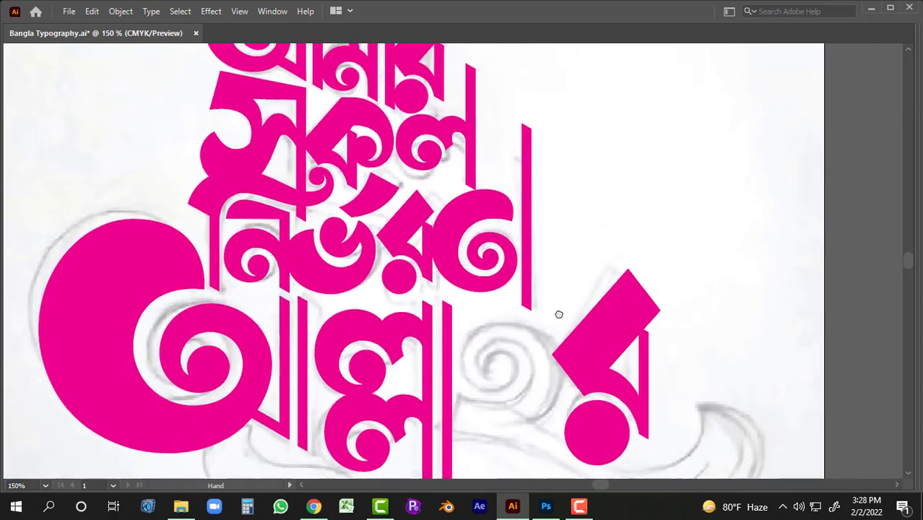
{"action": "key", "text": "Tab"}
- Widen the letter's outer shape toward the right and select the round dot circle for anchor edits
{"action": "left_click", "coordinate": [13, 75]}
{"action": "key", "text": "Tab"}
{"action": "scroll", "coordinate": [577, 268], "scroll_direction": "up", "scroll_amount": 2}
{"action": "scroll", "coordinate": [399, 206], "scroll_direction": "up", "scroll_amount": 1}
{"action": "left_click", "coordinate": [399, 206]}
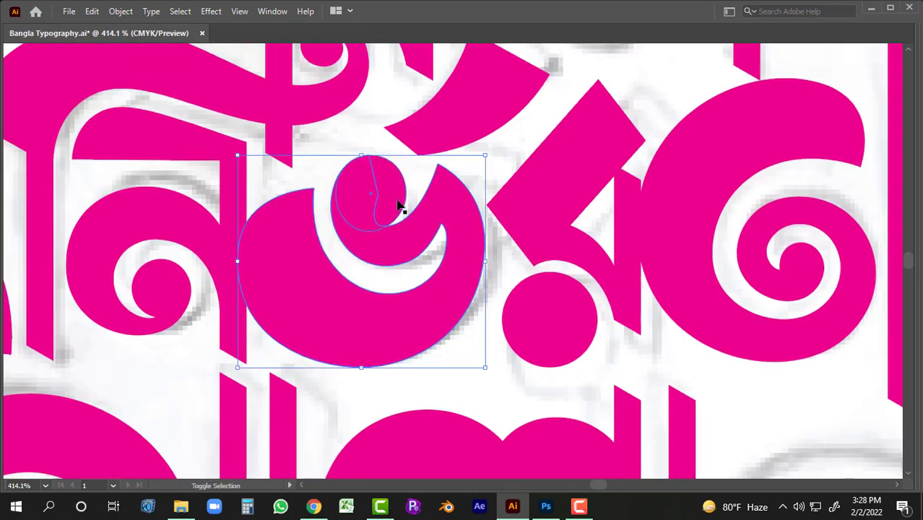
{"action": "mouse_move", "coordinate": [486, 258]}
{"action": "left_mouse_down"}
{"action": "mouse_move", "coordinate": [502, 264]}
{"action": "mouse_move", "coordinate": [464, 311]}
{"action": "left_mouse_up"}
{"action": "scroll", "coordinate": [510, 261], "scroll_direction": "down", "scroll_amount": 2}
{"action": "scroll", "coordinate": [491, 220], "scroll_direction": "up", "scroll_amount": 3}
{"action": "left_click", "coordinate": [471, 274]}
{"action": "scroll", "coordinate": [498, 237], "scroll_direction": "down", "scroll_amount": 2}
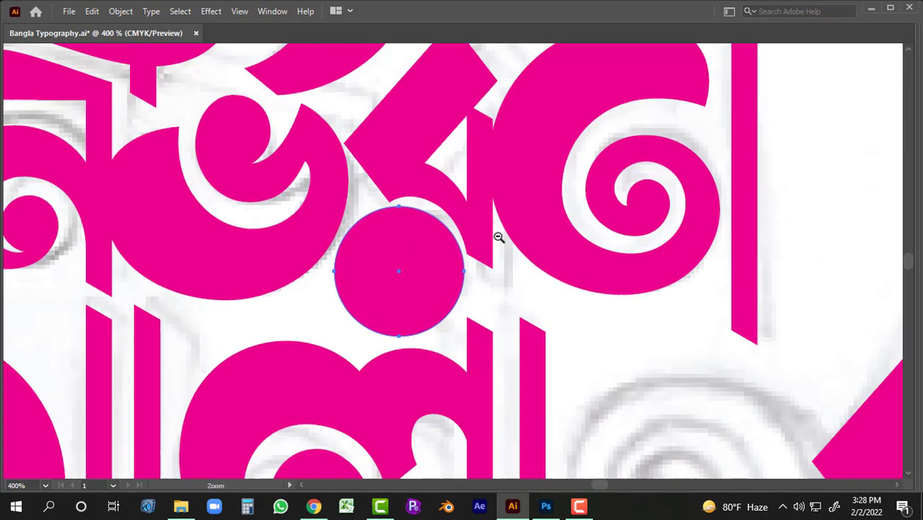
{"action": "scroll", "coordinate": [567, 169], "scroll_direction": "down", "scroll_amount": 3}
{"action": "key", "text": "a"}
{"action": "scroll", "coordinate": [443, 304], "scroll_direction": "down", "scroll_amount": 1}
- Slice the large spiral letter into separate pieces with the Knife tool
{"action": "scroll", "coordinate": [432, 248], "scroll_direction": "up", "scroll_amount": 1}
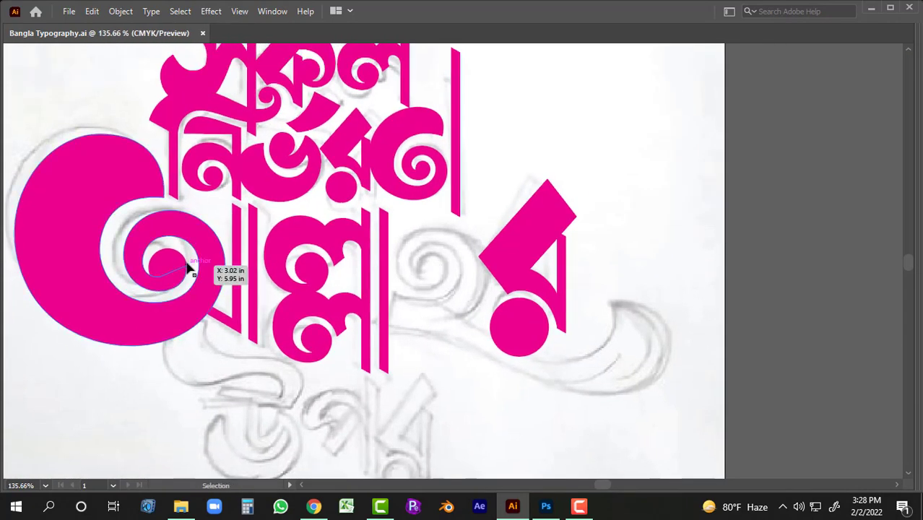
{"action": "left_click", "coordinate": [195, 264]}
{"action": "left_click_drag", "start_coordinate": [474, 250], "coordinate": [464, 267]}
{"action": "key", "text": "Tab"}
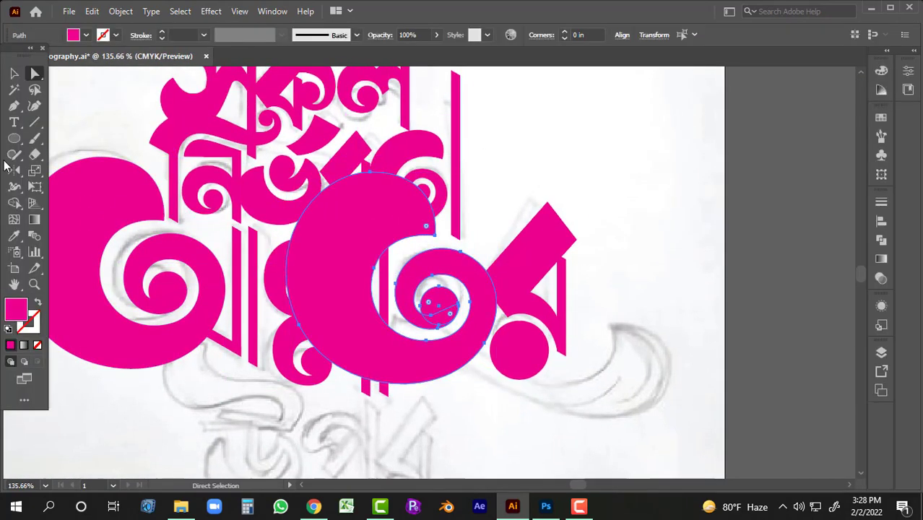
{"action": "left_click_drag", "start_coordinate": [398, 347], "coordinate": [394, 390]}
- Tilt the cut spiral piece about 15° clockwise
{"action": "key", "text": "a"}
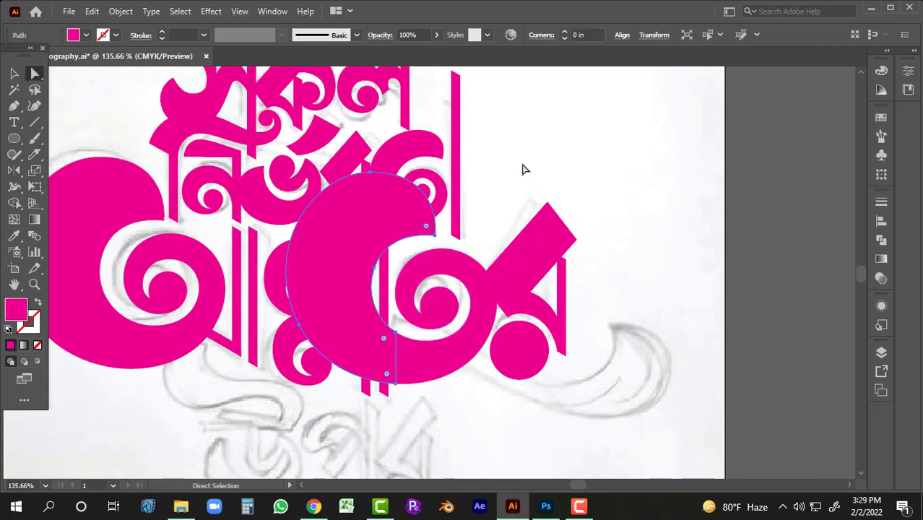
{"action": "left_click", "coordinate": [521, 169]}
{"action": "scroll", "coordinate": [433, 341], "scroll_direction": "up", "scroll_amount": 2}
{"action": "left_click", "coordinate": [14, 73]}
{"action": "left_click", "coordinate": [500, 234]}
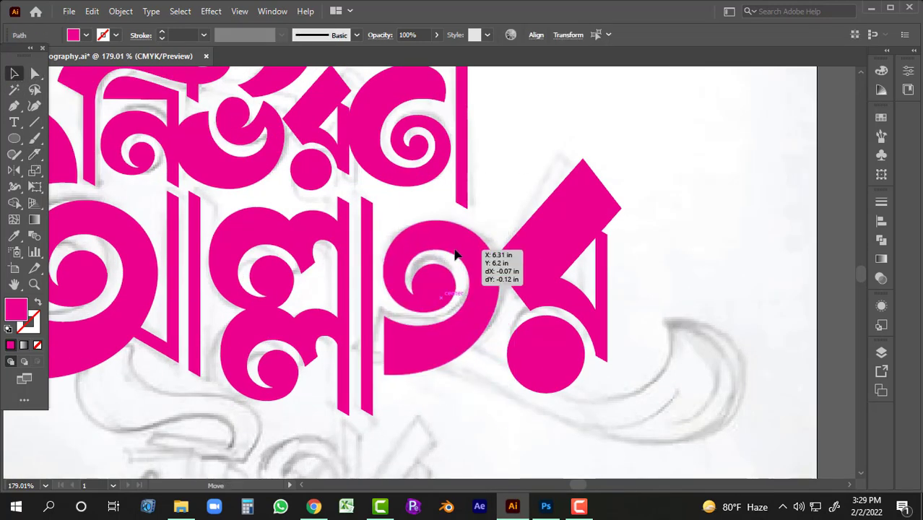
{"action": "left_click_drag", "start_coordinate": [502, 218], "coordinate": [457, 247]}
{"action": "scroll", "coordinate": [519, 186], "scroll_direction": "down", "scroll_amount": 3}
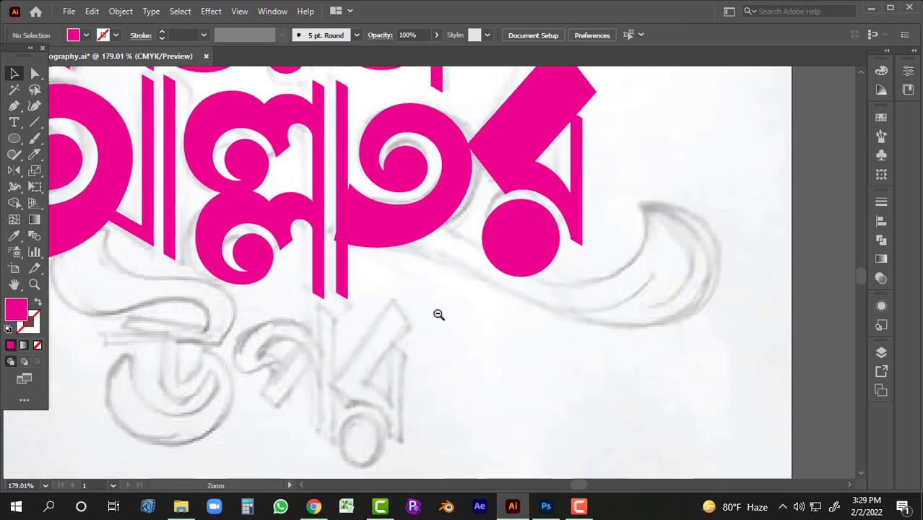
{"action": "scroll", "coordinate": [437, 313], "scroll_direction": "up", "scroll_amount": 3}
- Pull the spiral piece's lower-right anchor and outer curve to follow the sketch
{"action": "key", "text": "a"}
{"action": "left_click", "coordinate": [328, 199]}
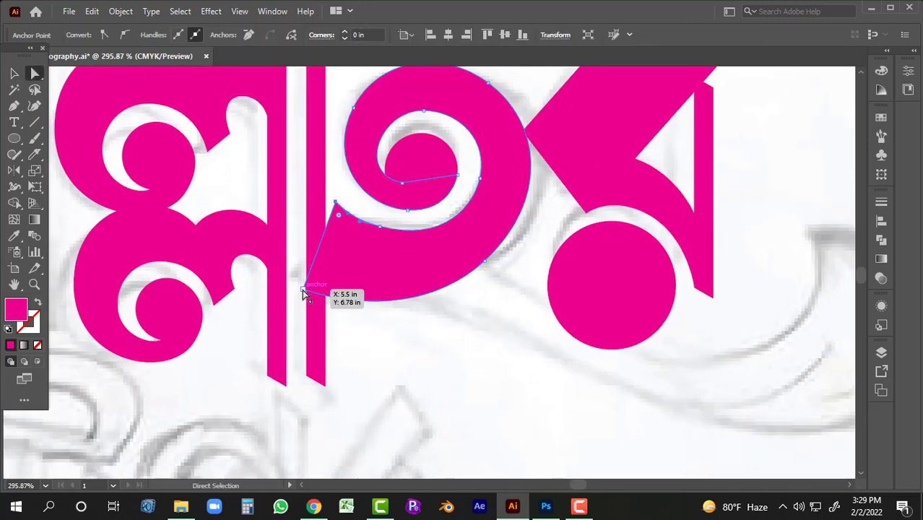
{"action": "left_click_drag", "start_coordinate": [482, 264], "coordinate": [494, 277]}
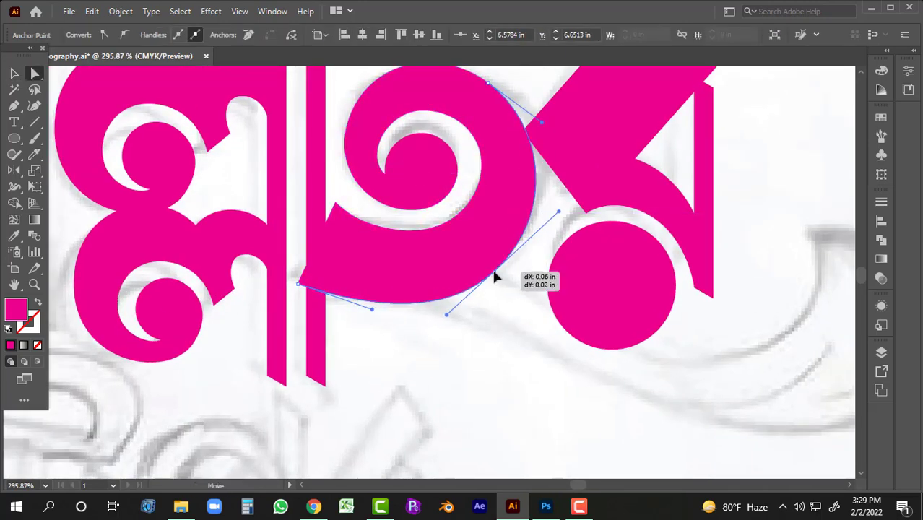
{"action": "scroll", "coordinate": [525, 237], "scroll_direction": "up", "scroll_amount": 3}
{"action": "left_click_drag", "start_coordinate": [469, 201], "coordinate": [545, 325]}
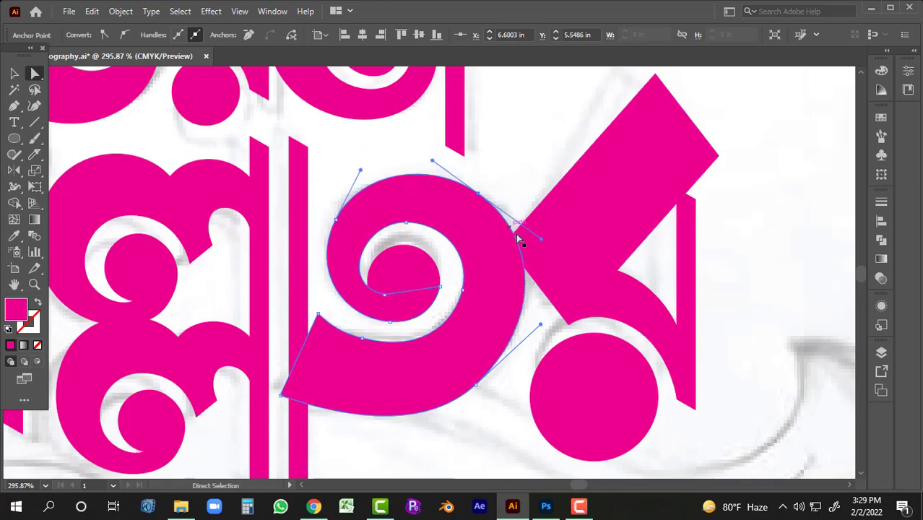
{"action": "key", "text": "ctrl+z"}
- Nudge the spiral's top-right anchor outward and raise the round dot slightly into alignment
{"action": "scroll", "coordinate": [474, 312], "scroll_direction": "up", "scroll_amount": 1}
{"action": "left_click", "coordinate": [526, 243]}
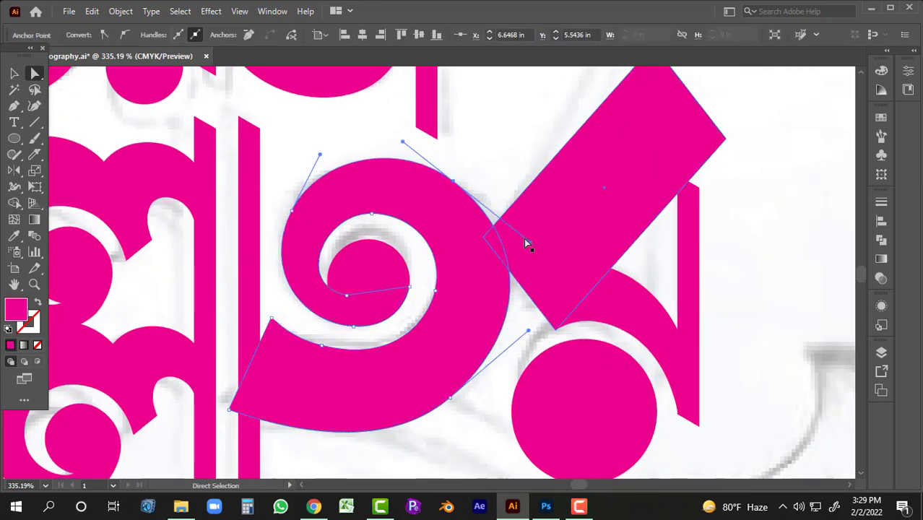
{"action": "left_click_drag", "start_coordinate": [453, 182], "coordinate": [462, 178]}
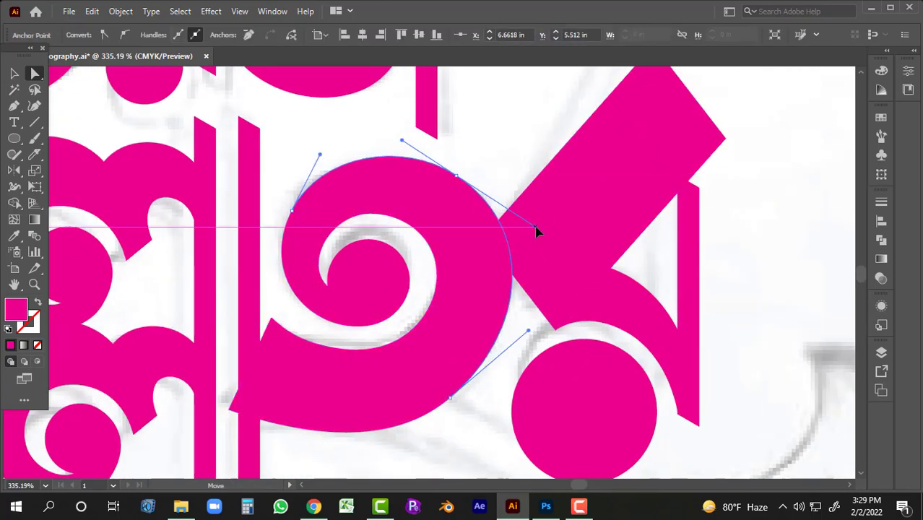
{"action": "left_click_drag", "start_coordinate": [452, 397], "coordinate": [449, 307]}
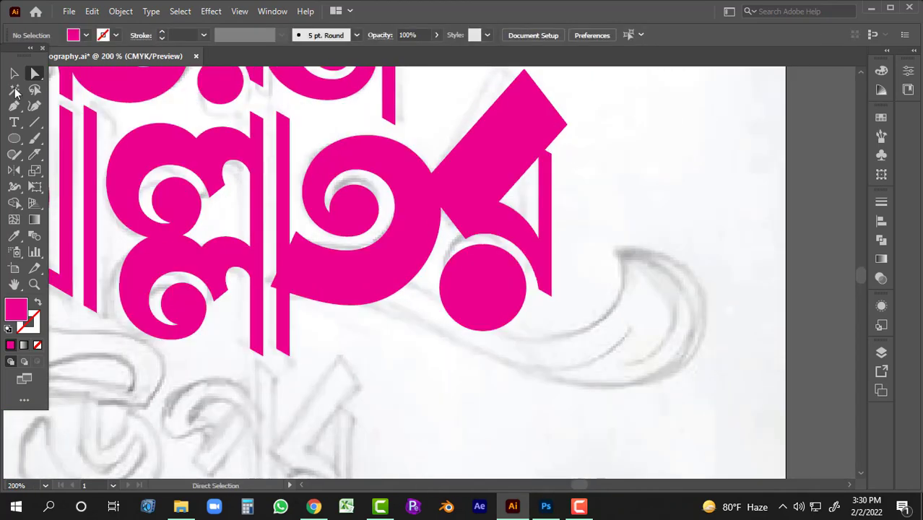
{"action": "key", "text": "Tab"}
{"action": "left_click_drag", "start_coordinate": [501, 252], "coordinate": [482, 251]}
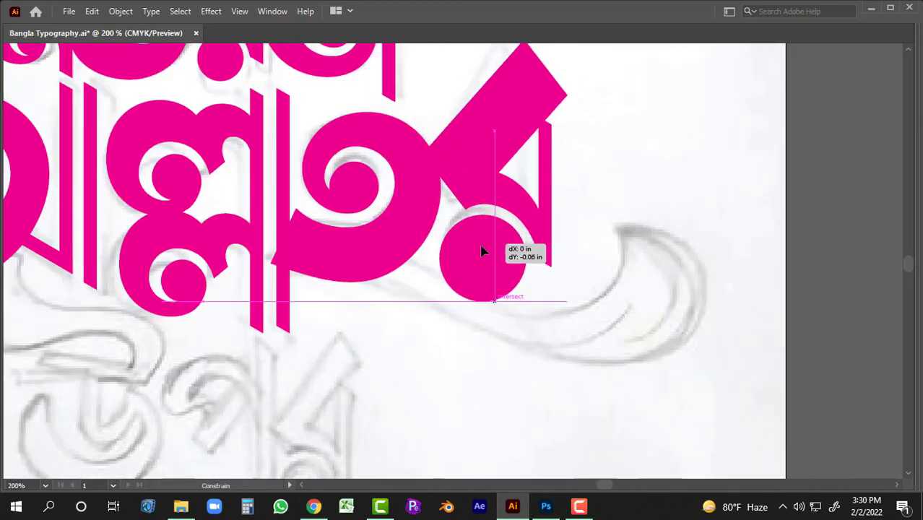
{"action": "scroll", "coordinate": [483, 250], "scroll_direction": "down", "scroll_amount": 1}
- Draw the closed swash tail shape with curved points beneath the letters
{"action": "key", "text": "p"}
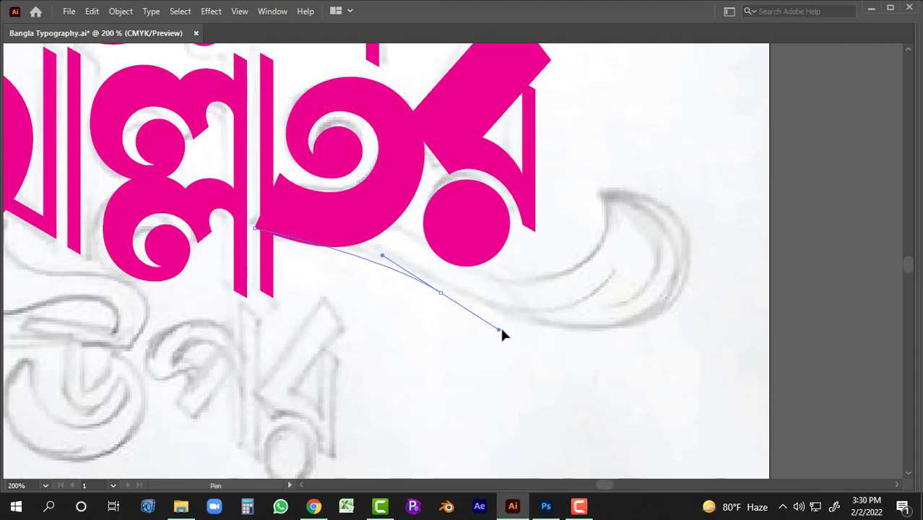
{"action": "key", "text": "ctrl+z"}
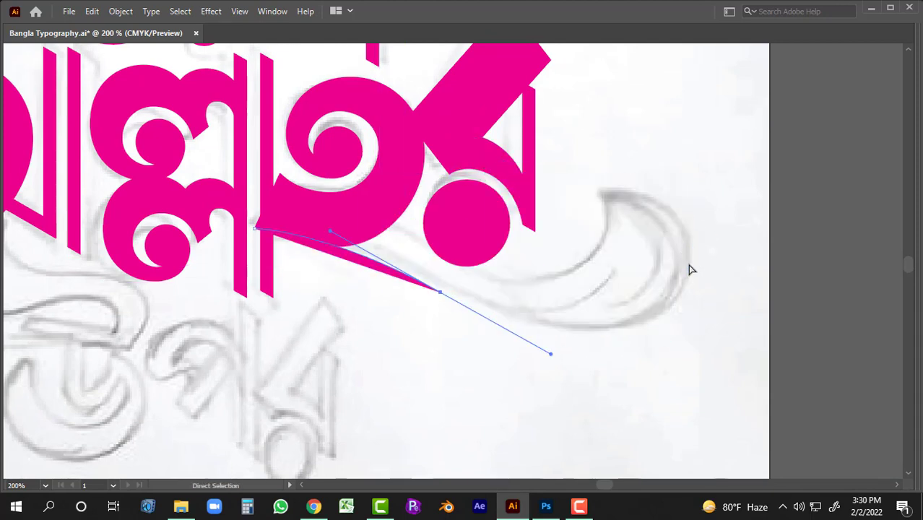
{"action": "left_click_drag", "start_coordinate": [690, 292], "coordinate": [728, 239]}
{"action": "left_click_drag", "start_coordinate": [517, 187], "coordinate": [634, 248]}
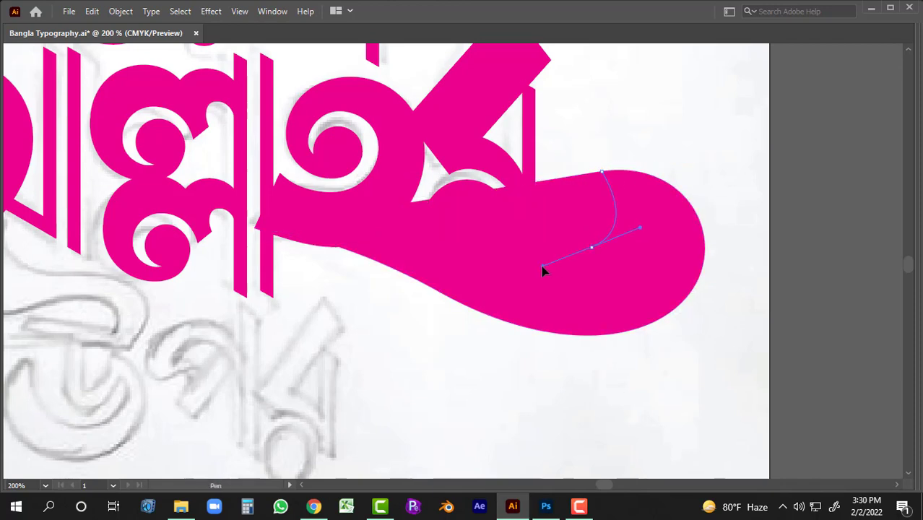
{"action": "left_click_drag", "start_coordinate": [377, 217], "coordinate": [312, 203]}
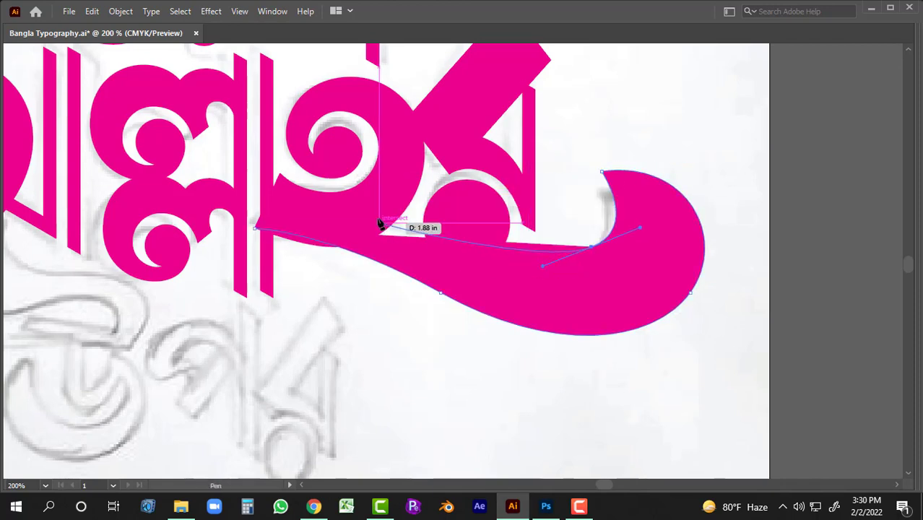
{"action": "left_click", "coordinate": [254, 230]}
{"action": "key", "text": "Tab"}
{"action": "scroll", "coordinate": [366, 255], "scroll_direction": "up", "scroll_amount": 3}
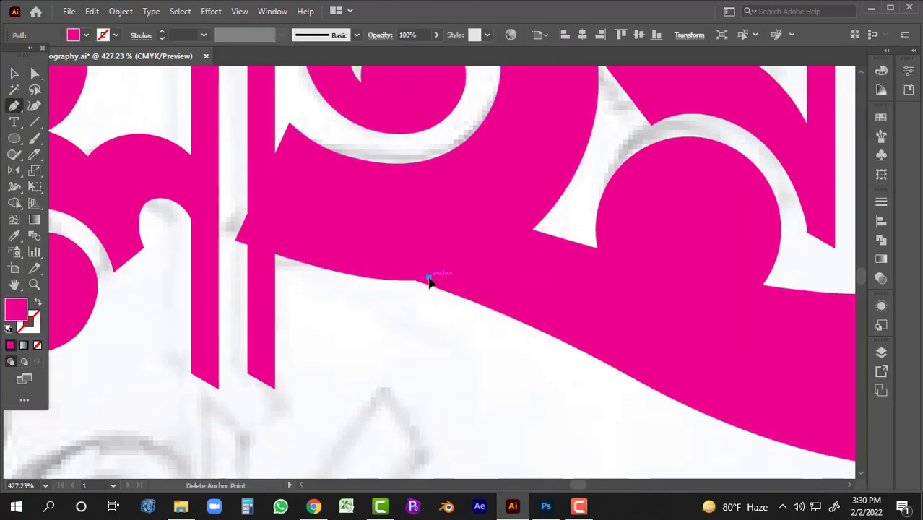
- Smooth the swash's upper-edge anchor and reshape its inner curve anchor and handle
{"action": "left_click", "coordinate": [434, 280]}
{"action": "key", "text": "a"}
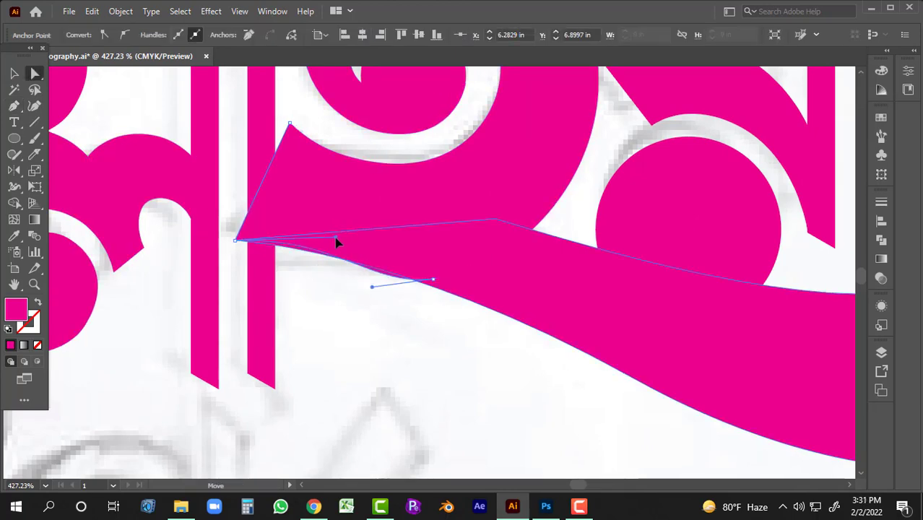
{"action": "left_click", "coordinate": [394, 275]}
{"action": "scroll", "coordinate": [448, 289], "scroll_direction": "down", "scroll_amount": 3}
{"action": "left_click", "coordinate": [278, 239]}
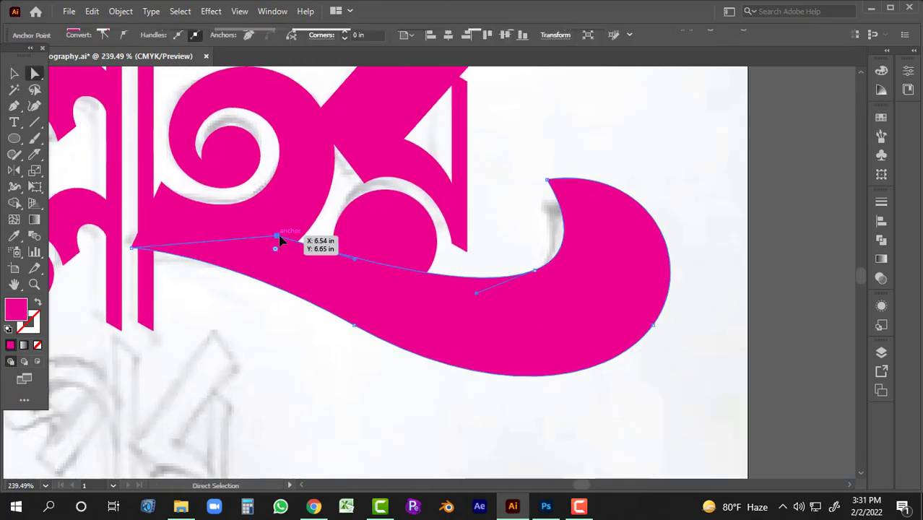
{"action": "left_click_drag", "start_coordinate": [281, 240], "coordinate": [266, 251]}
{"action": "left_click_drag", "start_coordinate": [535, 271], "coordinate": [514, 277]}
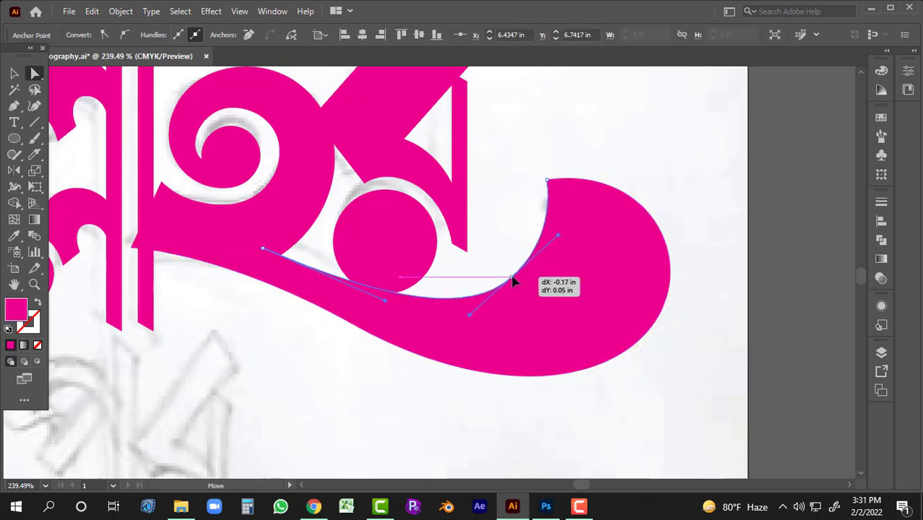
{"action": "left_click_drag", "start_coordinate": [471, 315], "coordinate": [485, 302]}
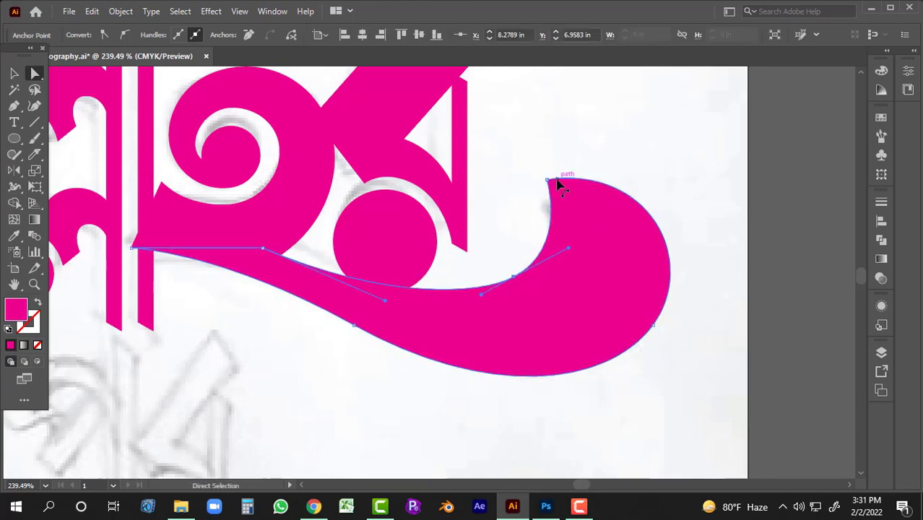
- Extend handles from the tail's curling top point and bulge out its rounded right end
{"action": "left_click_drag", "start_coordinate": [557, 185], "coordinate": [673, 152]}
{"action": "left_click_drag", "start_coordinate": [698, 262], "coordinate": [712, 265]}
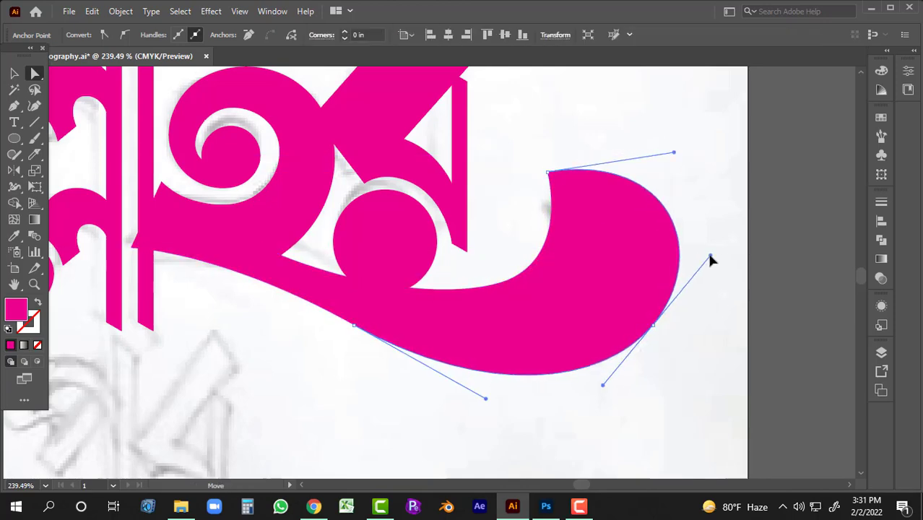
{"action": "left_click", "coordinate": [710, 260]}
{"action": "scroll", "coordinate": [628, 310], "scroll_direction": "down", "scroll_amount": 3}
{"action": "scroll", "coordinate": [577, 303], "scroll_direction": "up", "scroll_amount": 4}
- Reshape the swash's upper edge curve and nudge the spiral's pointed tip up-left
{"action": "left_click", "coordinate": [535, 290]}
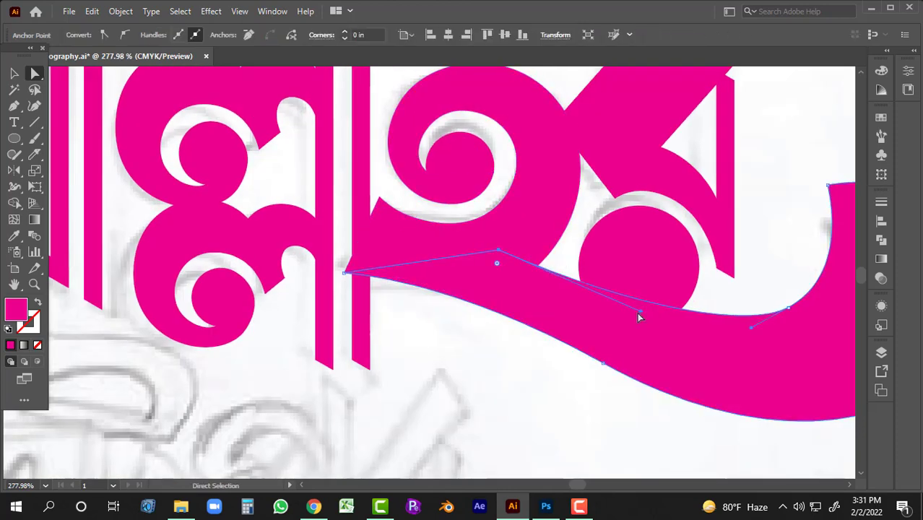
{"action": "mouse_move", "coordinate": [639, 312]}
{"action": "left_mouse_down"}
{"action": "mouse_move", "coordinate": [607, 323]}
{"action": "mouse_move", "coordinate": [701, 285]}
{"action": "left_mouse_up"}
{"action": "scroll", "coordinate": [464, 285], "scroll_direction": "down", "scroll_amount": 3}
{"action": "scroll", "coordinate": [404, 274], "scroll_direction": "up", "scroll_amount": 3}
{"action": "left_click", "coordinate": [383, 269]}
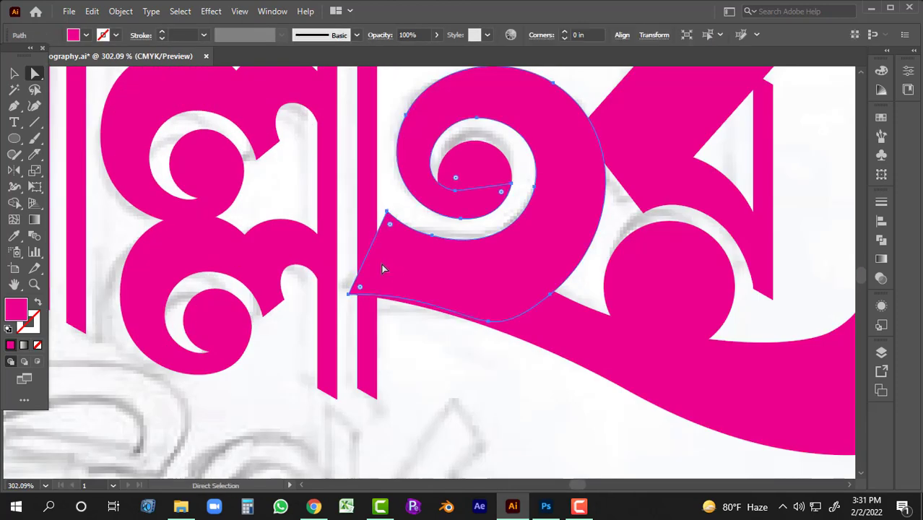
{"action": "left_click_drag", "start_coordinate": [387, 213], "coordinate": [382, 211]}
- Move the pink swash tail's left corner anchor rightward to fit the pencil sketch
{"action": "scroll", "coordinate": [414, 231], "scroll_direction": "up", "scroll_amount": 5}
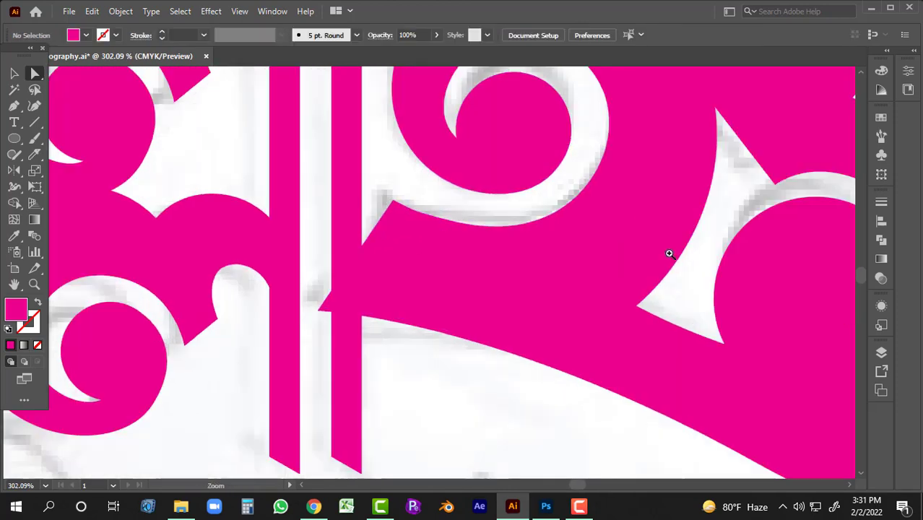
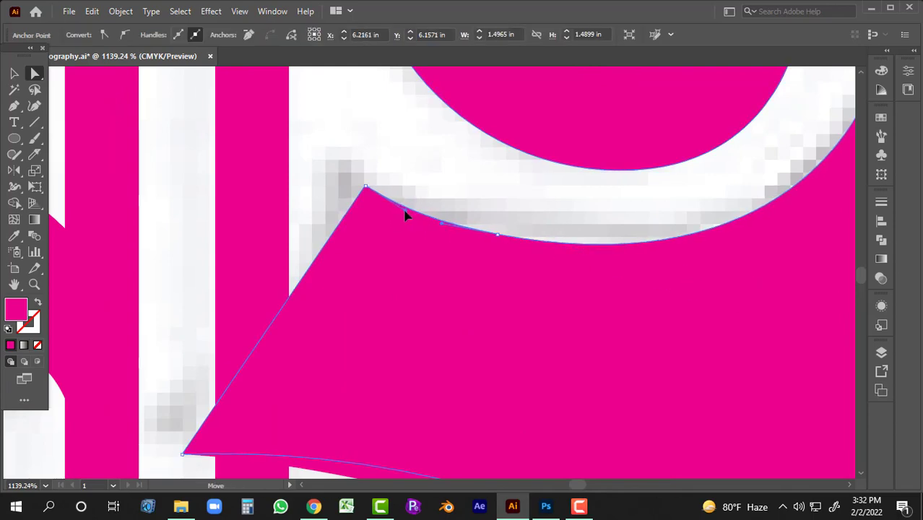
- Move the pink swash tail's left corner anchor rightward to fit the pencil sketch
{"action": "scroll", "coordinate": [409, 218], "scroll_direction": "down", "scroll_amount": 5}
{"action": "scroll", "coordinate": [499, 302], "scroll_direction": "up", "scroll_amount": 3}
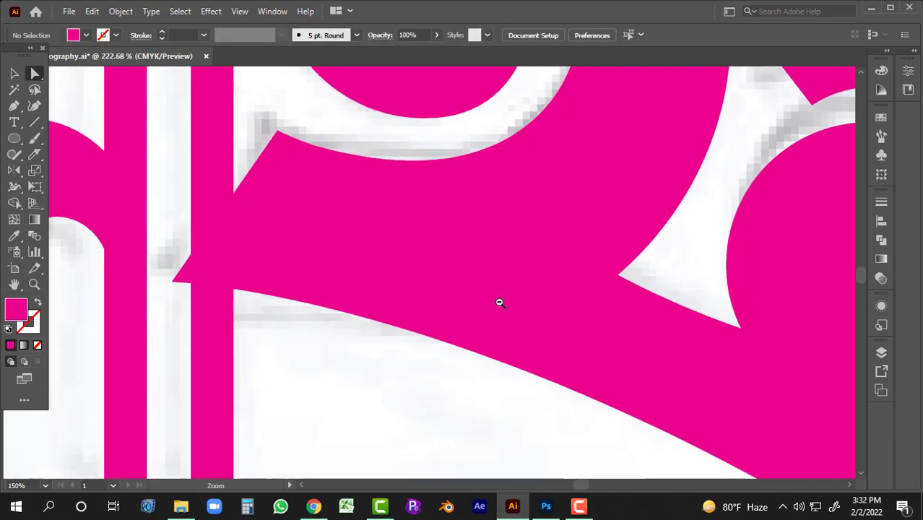
{"action": "left_click_drag", "start_coordinate": [182, 299], "coordinate": [215, 292]}
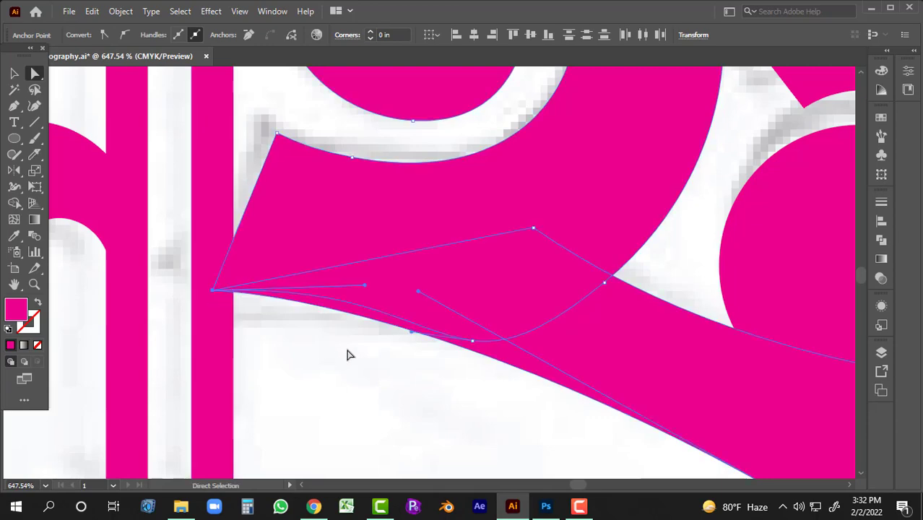
{"action": "scroll", "coordinate": [595, 280], "scroll_direction": "down", "scroll_amount": 4}
{"action": "scroll", "coordinate": [413, 324], "scroll_direction": "down", "scroll_amount": 3}
- Adjust the swash's inner-curve handles and curl to follow the sketch, then deselect
{"action": "scroll", "coordinate": [528, 252], "scroll_direction": "up", "scroll_amount": 3}
{"action": "left_click", "coordinate": [519, 270]}
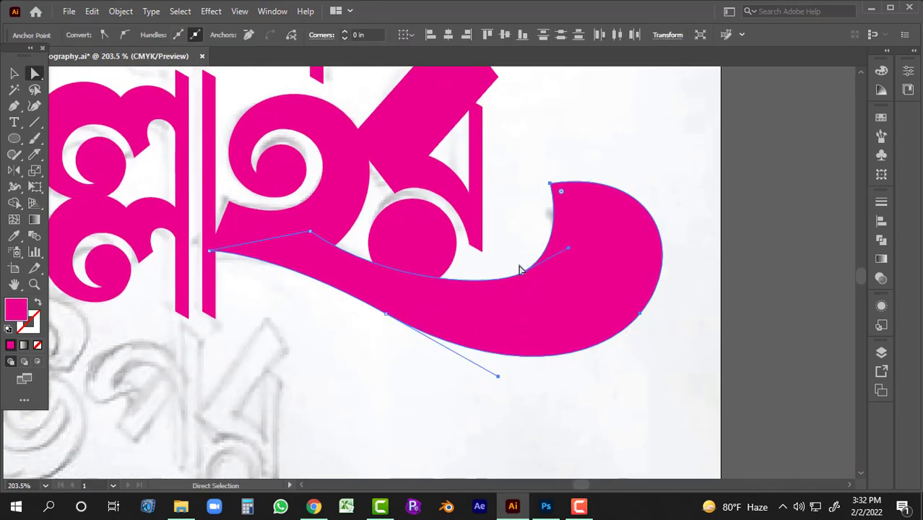
{"action": "scroll", "coordinate": [317, 264], "scroll_direction": "up", "scroll_amount": 1}
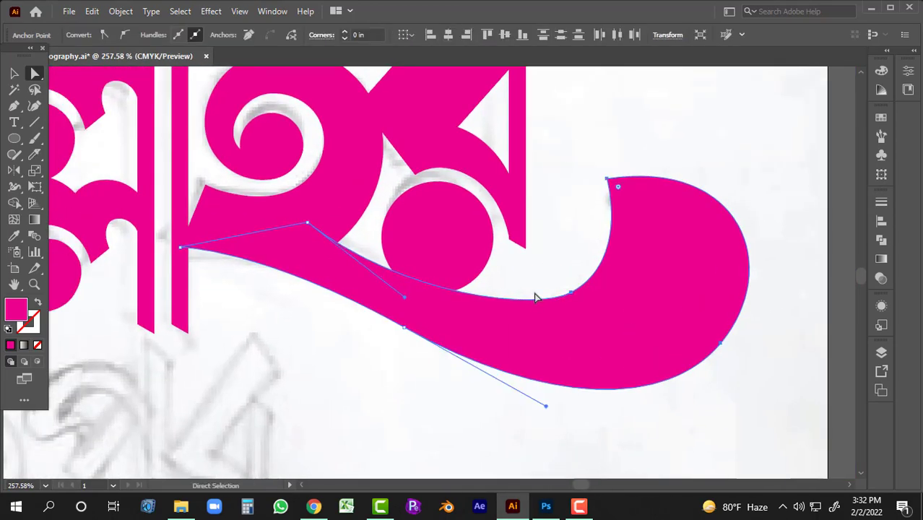
{"action": "left_click", "coordinate": [571, 292]}
{"action": "left_click_drag", "start_coordinate": [786, 275], "coordinate": [780, 283]}
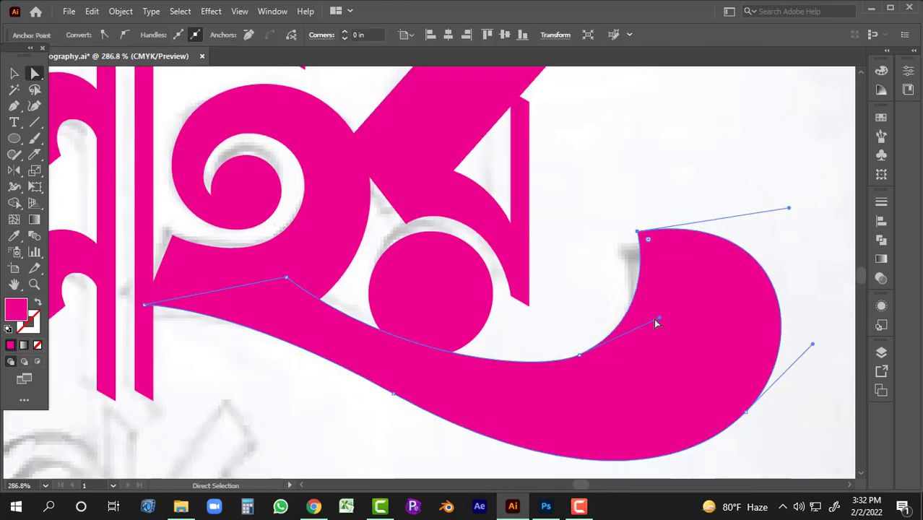
{"action": "left_click_drag", "start_coordinate": [657, 320], "coordinate": [664, 325]}
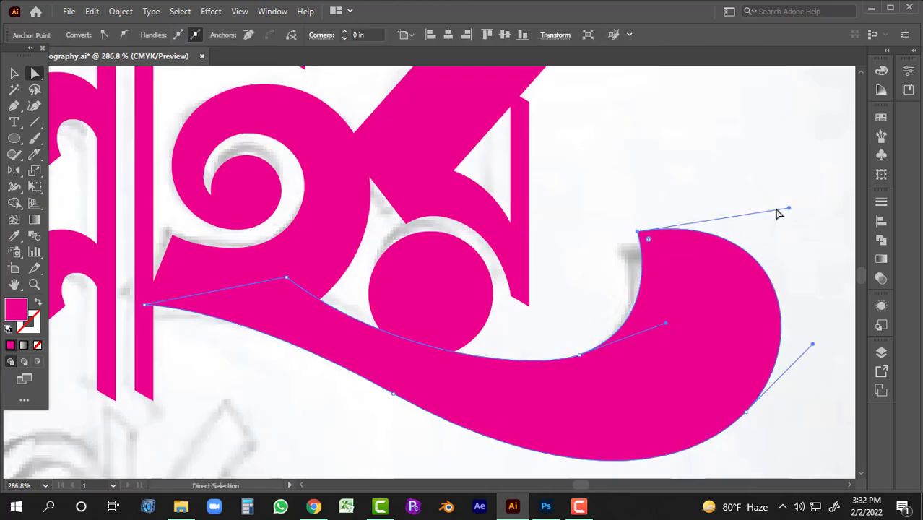
{"action": "left_click_drag", "start_coordinate": [788, 208], "coordinate": [807, 197]}
{"action": "left_click_drag", "start_coordinate": [813, 349], "coordinate": [832, 336]}
{"action": "key", "text": "ctrl+shift+a"}
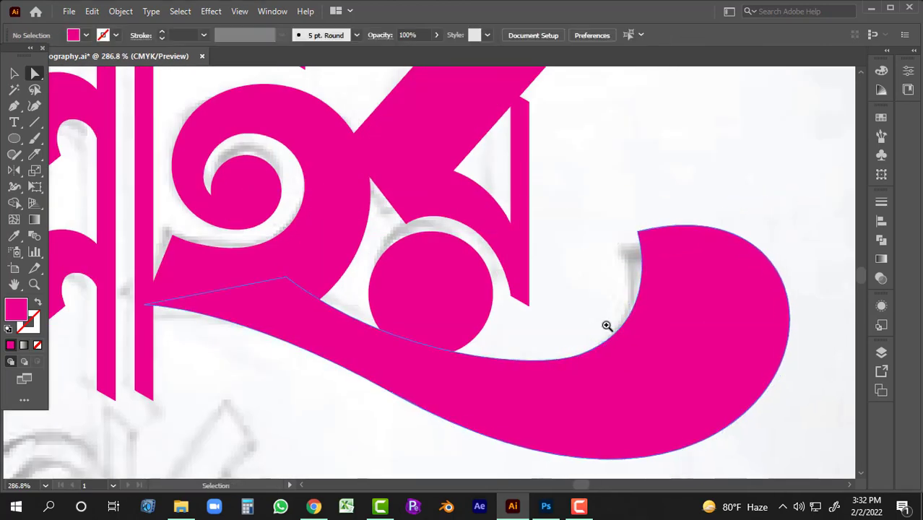
{"action": "scroll", "coordinate": [606, 326], "scroll_direction": "down", "scroll_amount": 3}
- Zoom out and hide the panels to view the whole lettering
{"action": "left_click_drag", "start_coordinate": [510, 365], "coordinate": [527, 350]}
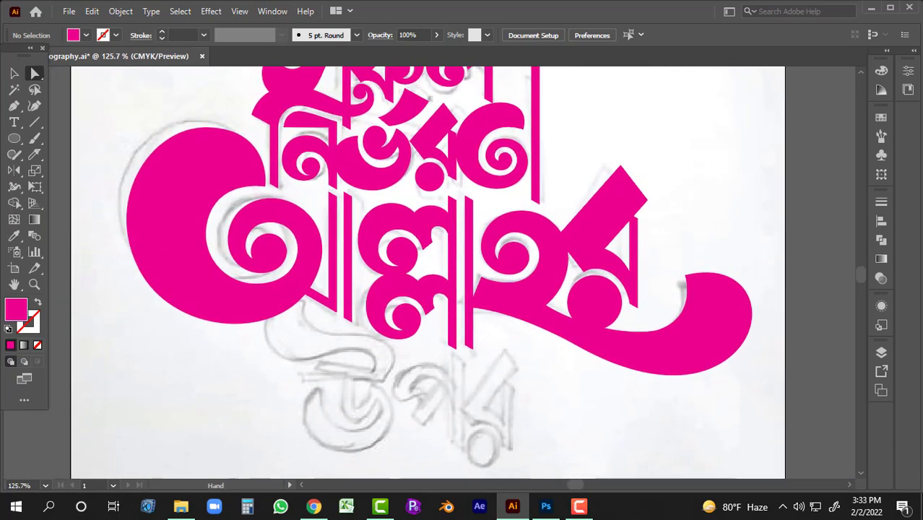
{"action": "scroll", "coordinate": [401, 285], "scroll_direction": "down", "scroll_amount": 3}
{"action": "scroll", "coordinate": [401, 284], "scroll_direction": "up", "scroll_amount": 2}
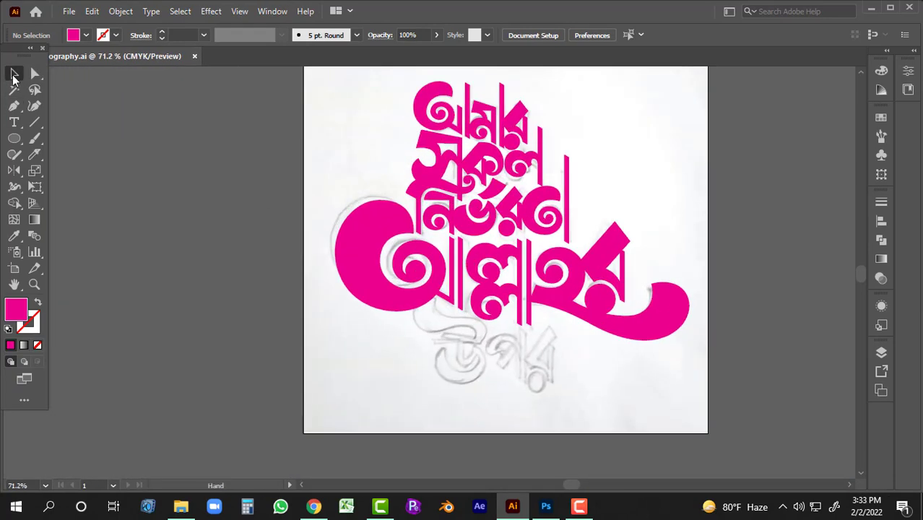
{"action": "key", "text": "Tab"}
{"action": "scroll", "coordinate": [161, 229], "scroll_direction": "up", "scroll_amount": 3}
{"action": "key", "text": "ctrl+minus"}
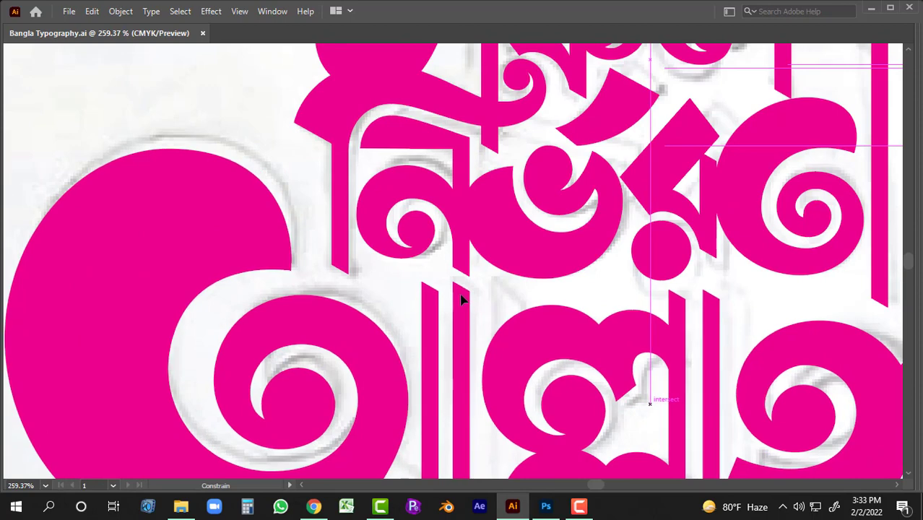
{"action": "scroll", "coordinate": [487, 301], "scroll_direction": "down", "scroll_amount": 3}
{"action": "scroll", "coordinate": [294, 165], "scroll_direction": "up", "scroll_amount": 5}
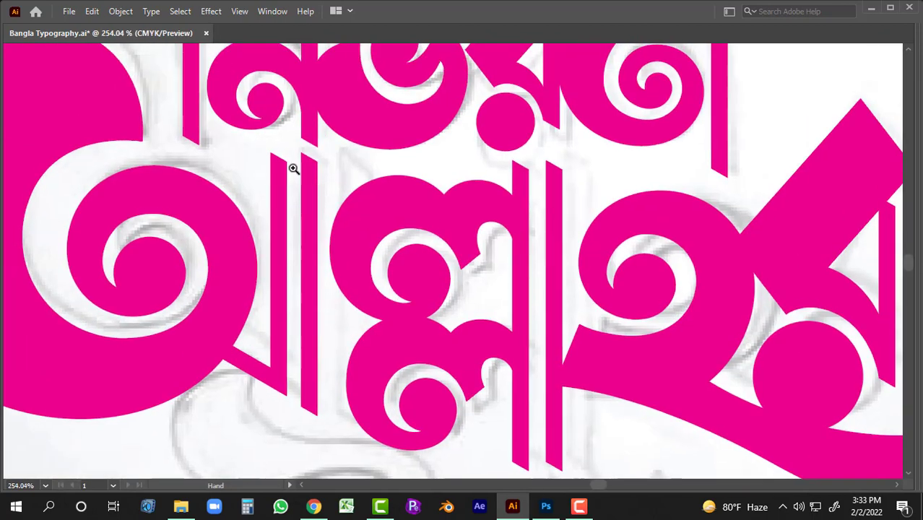
{"action": "key", "text": "Tab"}
- Open the alignment options and select the vertical bars
{"action": "left_click", "coordinate": [536, 34]}
{"action": "key", "text": "Tab"}
{"action": "left_click", "coordinate": [608, 209]}
{"action": "key", "text": "Tab"}
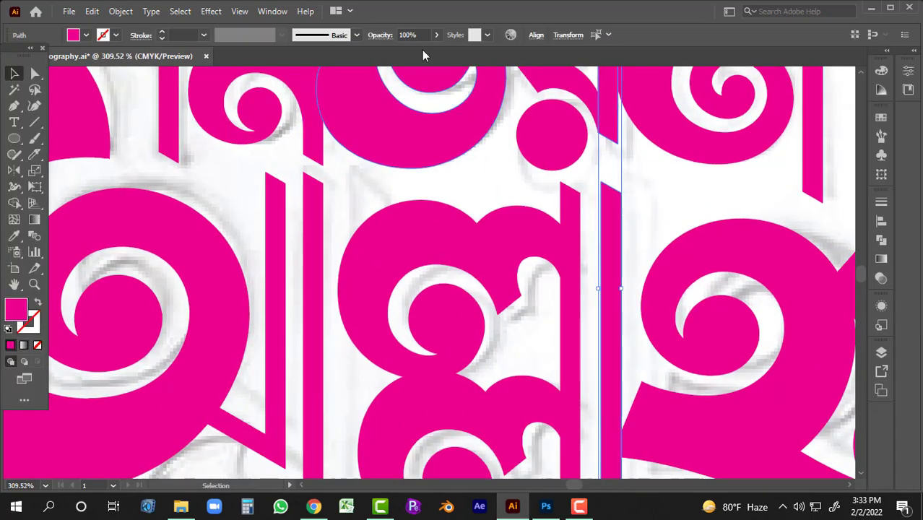
{"action": "left_click", "coordinate": [536, 35]}
{"action": "key", "text": "Tab"}
{"action": "scroll", "coordinate": [624, 189], "scroll_direction": "down", "scroll_amount": 3}
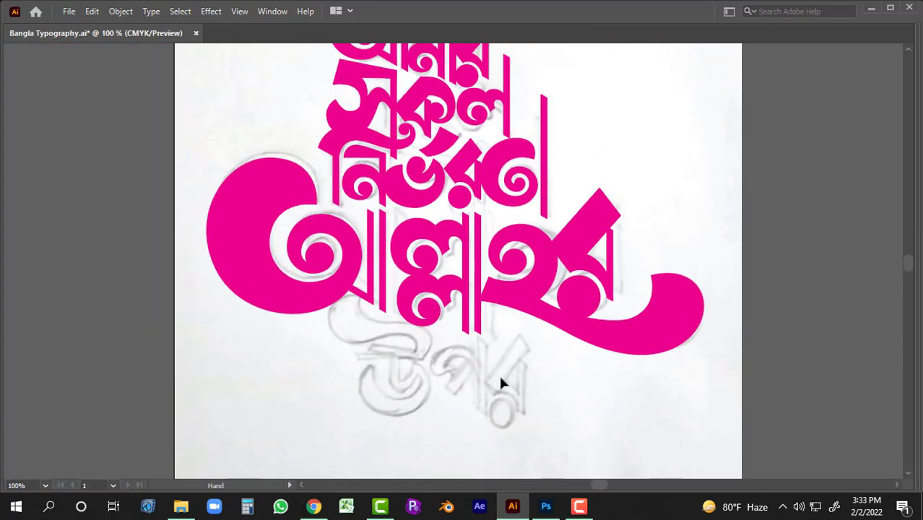
{"action": "scroll", "coordinate": [499, 373], "scroll_direction": "up", "scroll_amount": 2}
- Revert accidental moves of the big left swirl and another shape, then save the artwork
{"action": "left_click_drag", "start_coordinate": [394, 288], "coordinate": [398, 249]}
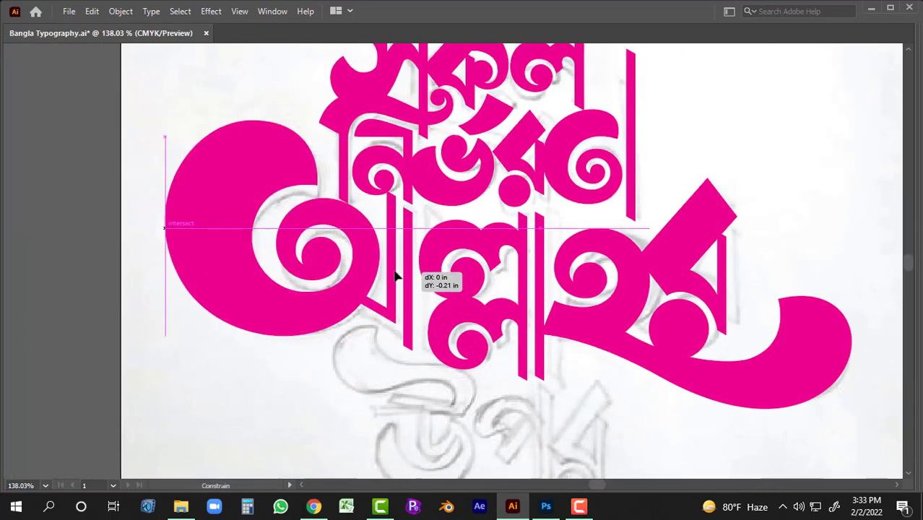
{"action": "key", "text": "a"}
{"action": "scroll", "coordinate": [493, 272], "scroll_direction": "up", "scroll_amount": 4}
{"action": "left_click_drag", "start_coordinate": [493, 272], "coordinate": [475, 315]}
{"action": "key", "text": "ctrl+1"}
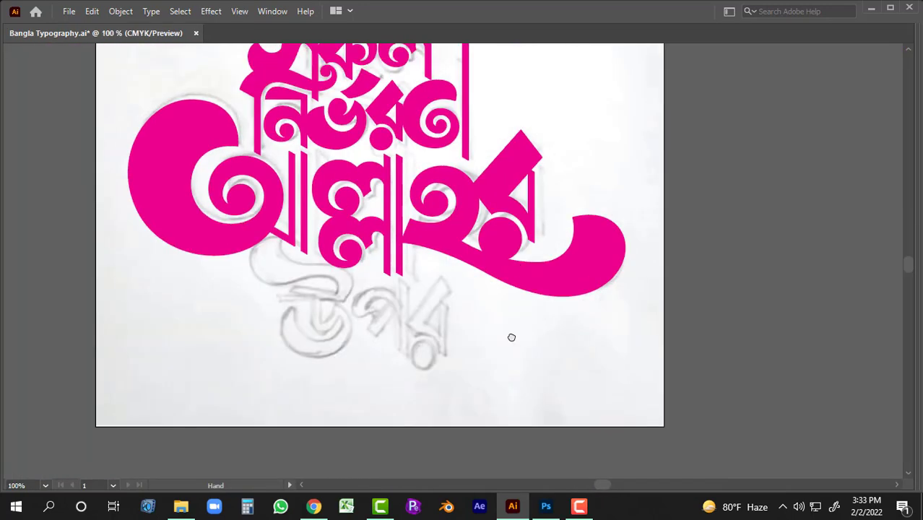
{"action": "scroll", "coordinate": [527, 235], "scroll_direction": "up", "scroll_amount": 3}
{"action": "scroll", "coordinate": [410, 144], "scroll_direction": "up", "scroll_amount": 1}
{"action": "scroll", "coordinate": [439, 146], "scroll_direction": "down", "scroll_amount": 3}
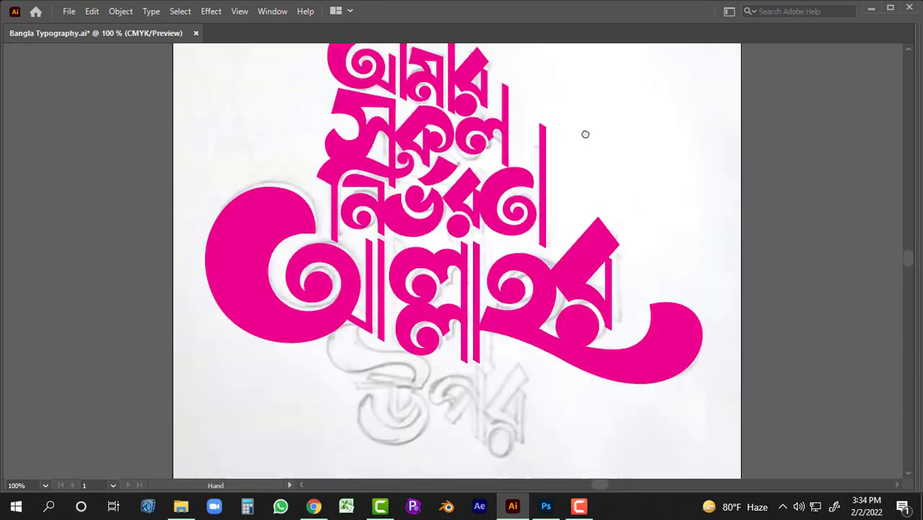
{"action": "key", "text": "ctrl+s"}
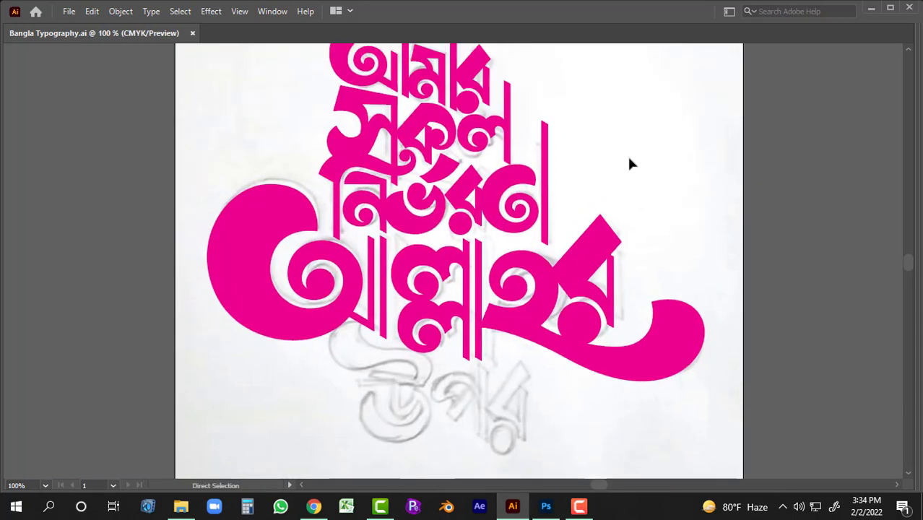
- Nudge the spiral letter ending the third line slightly right and save the file
{"action": "scroll", "coordinate": [603, 211], "scroll_direction": "up", "scroll_amount": 4}
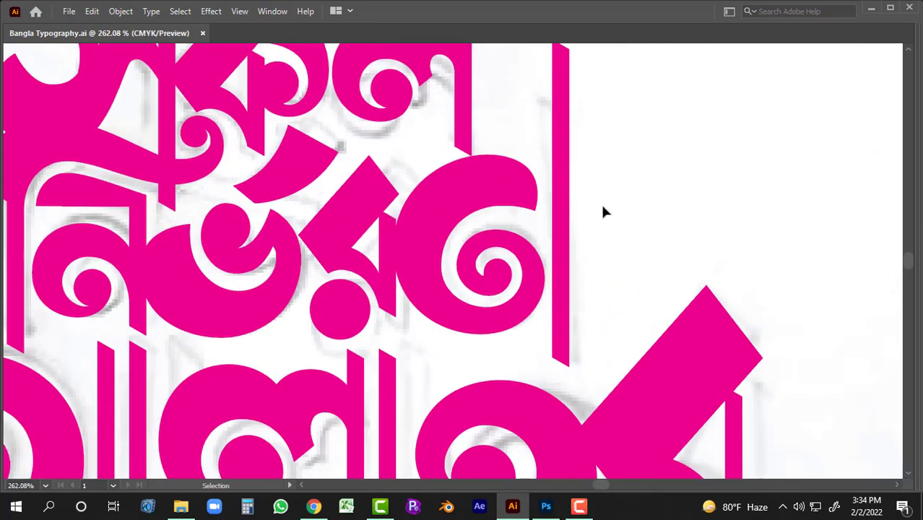
{"action": "left_click_drag", "start_coordinate": [424, 264], "coordinate": [433, 264]}
{"action": "scroll", "coordinate": [479, 239], "scroll_direction": "up", "scroll_amount": 1}
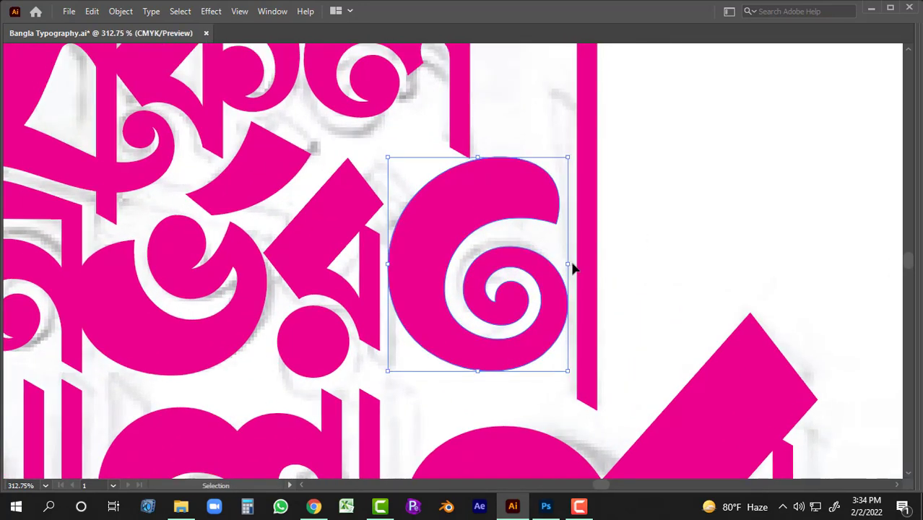
{"action": "left_click_drag", "start_coordinate": [573, 268], "coordinate": [567, 277]}
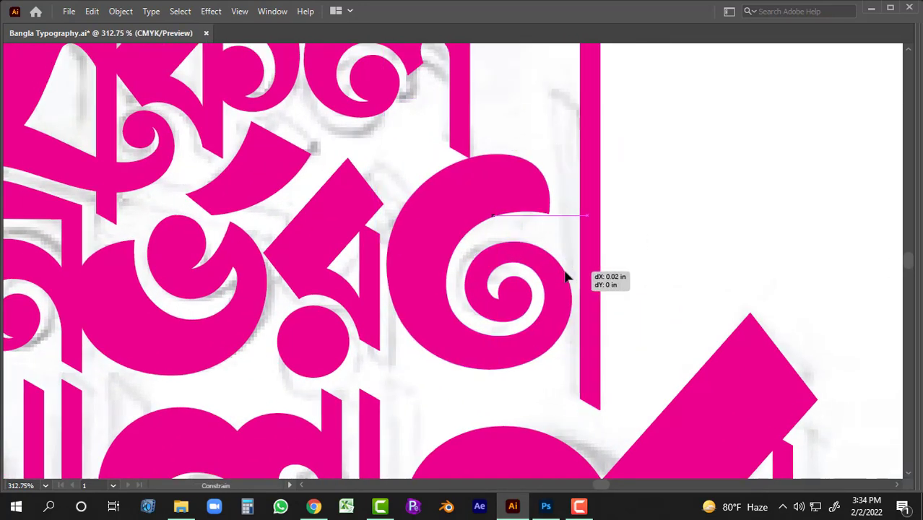
{"action": "scroll", "coordinate": [567, 277], "scroll_direction": "down", "scroll_amount": 5}
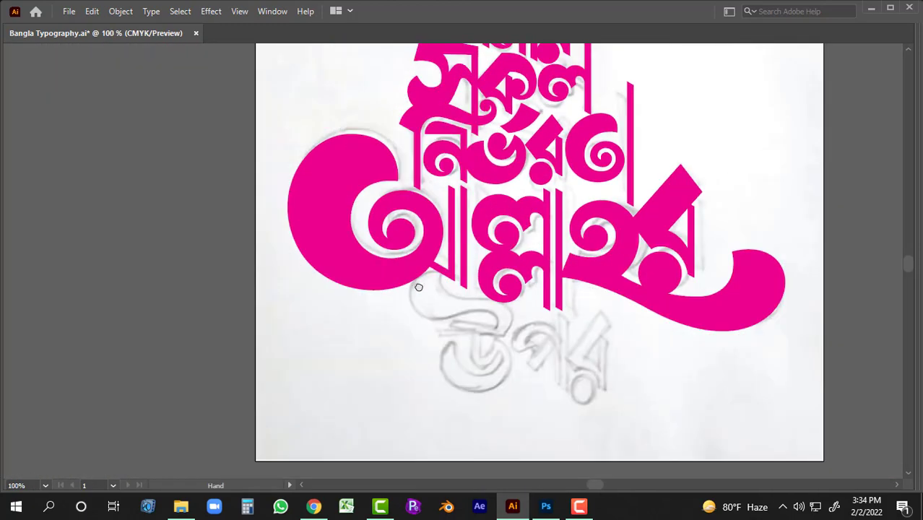
{"action": "key", "text": "ctrl+s"}
{"action": "scroll", "coordinate": [418, 287], "scroll_direction": "up", "scroll_amount": 1}
{"action": "scroll", "coordinate": [502, 344], "scroll_direction": "up", "scroll_amount": 3}
{"action": "scroll", "coordinate": [439, 273], "scroll_direction": "down", "scroll_amount": 4}
{"action": "scroll", "coordinate": [494, 212], "scroll_direction": "up", "scroll_amount": 2}
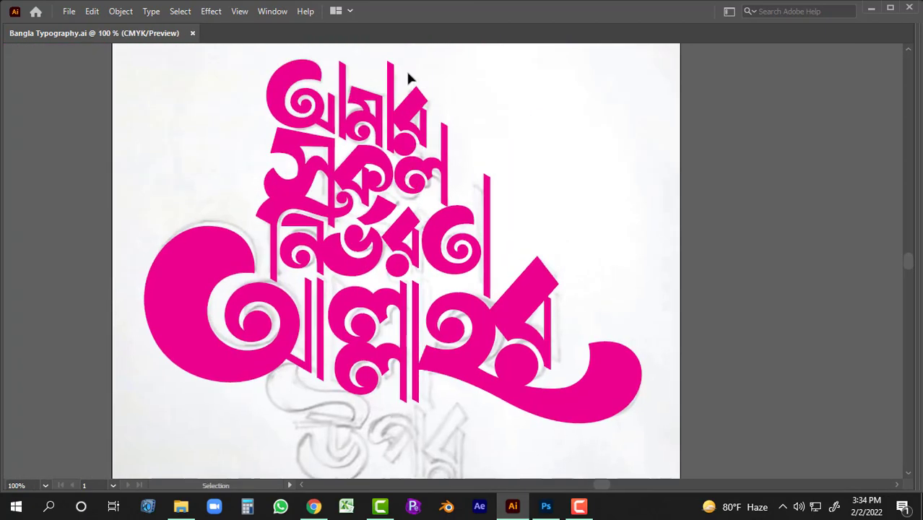
- Copy the ra letter, vertical stem and diamond down onto the bottom sketched word
{"action": "left_click_drag", "start_coordinate": [538, 278], "coordinate": [480, 437]}
{"action": "scroll", "coordinate": [481, 437], "scroll_direction": "up", "scroll_amount": 3}
{"action": "left_click_drag", "start_coordinate": [489, 212], "coordinate": [478, 213]}
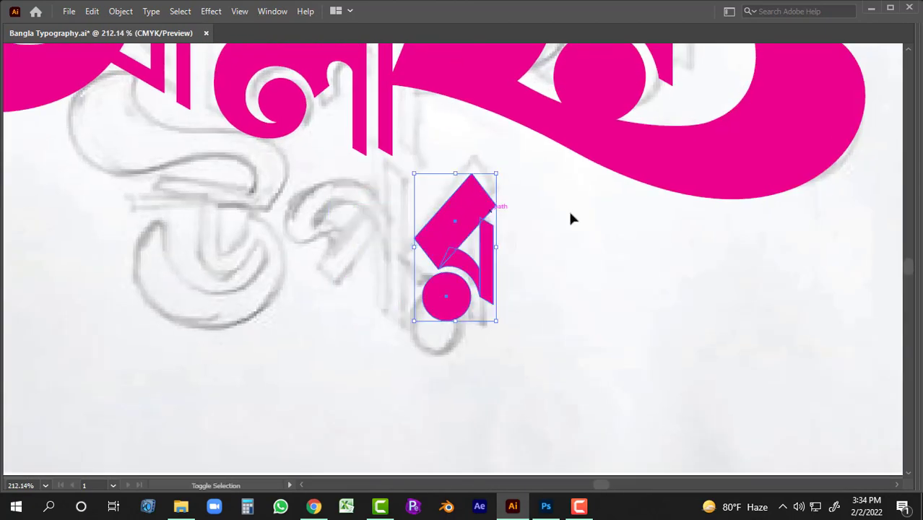
{"action": "scroll", "coordinate": [338, 183], "scroll_direction": "up", "scroll_amount": 1}
{"action": "left_click_drag", "start_coordinate": [378, 141], "coordinate": [378, 438]}
{"action": "key", "text": "Tab"}
{"action": "scroll", "coordinate": [423, 213], "scroll_direction": "up", "scroll_amount": 2}
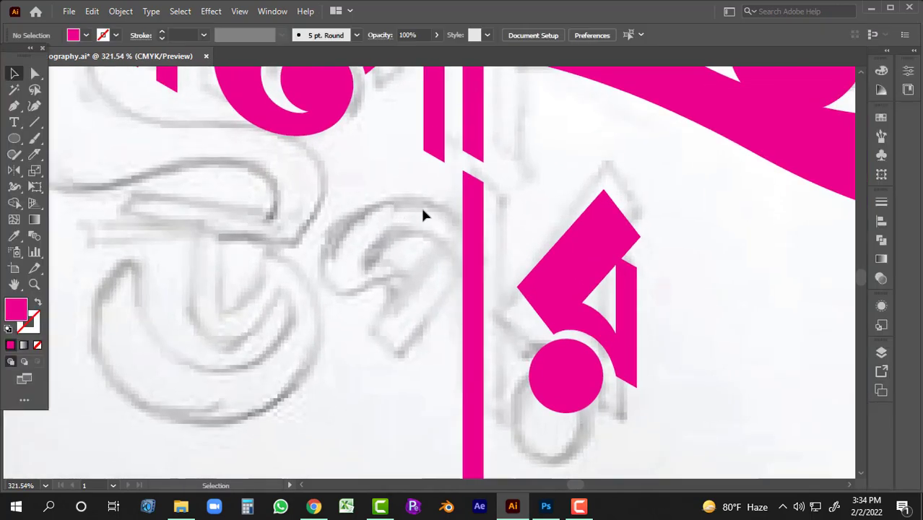
{"action": "left_click_drag", "start_coordinate": [575, 248], "coordinate": [450, 290]}
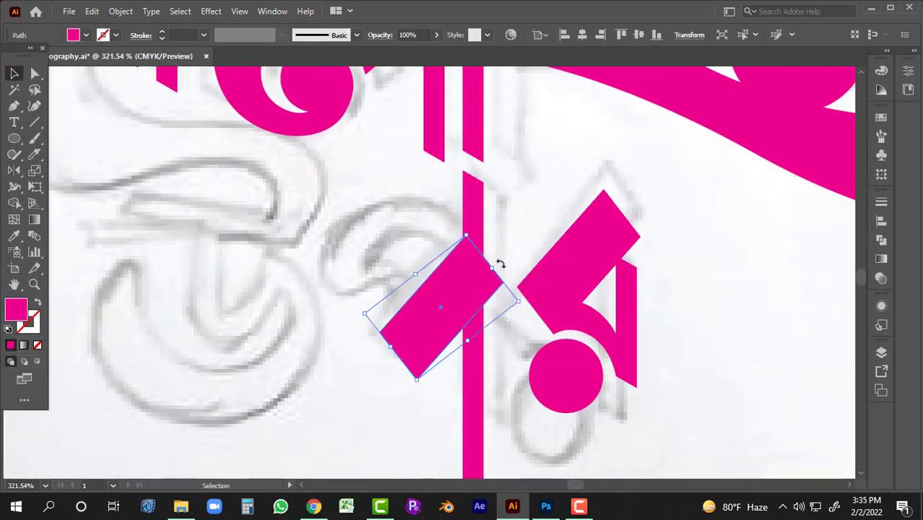
{"action": "left_click", "coordinate": [473, 216], "text": "shift"}
- Draw the curved top and inner hook of the new ব letterform
{"action": "scroll", "coordinate": [383, 262], "scroll_direction": "up", "scroll_amount": 1}
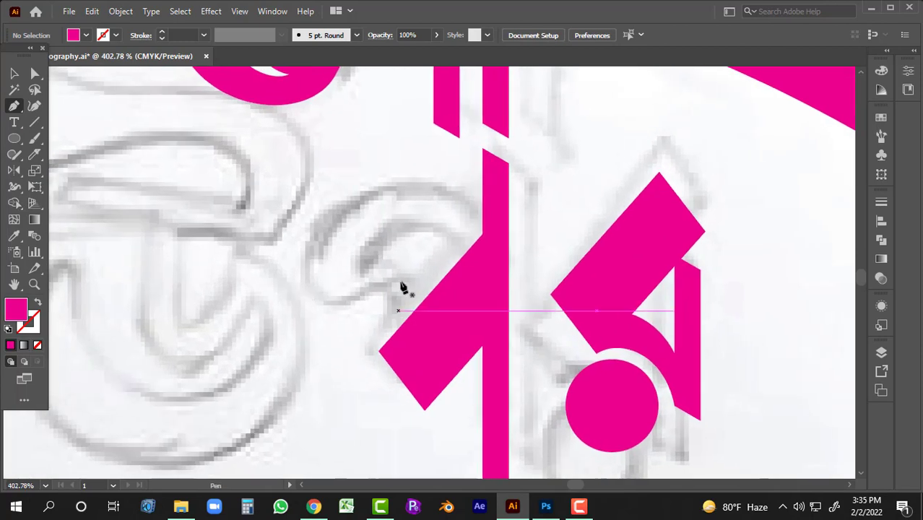
{"action": "mouse_move", "coordinate": [485, 219]}
{"action": "left_mouse_down"}
{"action": "mouse_move", "coordinate": [507, 274]}
{"action": "mouse_move", "coordinate": [408, 234]}
{"action": "mouse_move", "coordinate": [368, 237]}
{"action": "left_mouse_up"}
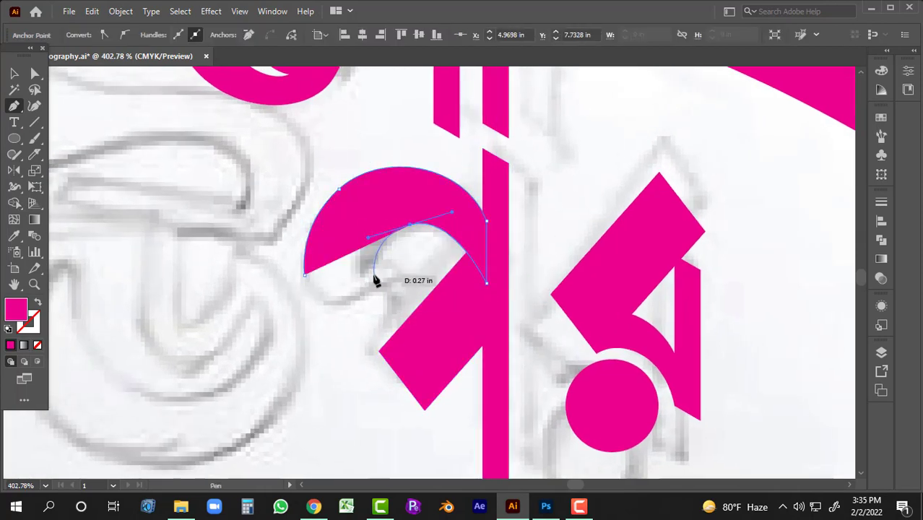
{"action": "left_click_drag", "start_coordinate": [406, 337], "coordinate": [376, 300]}
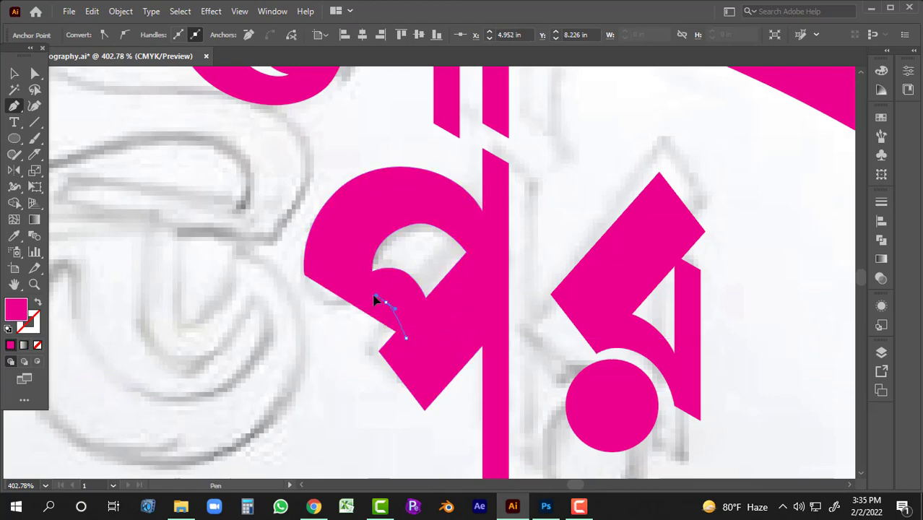
- Reshape the ব's top curve using its individual anchor points
{"action": "left_click", "coordinate": [37, 78]}
{"action": "key", "text": "Tab"}
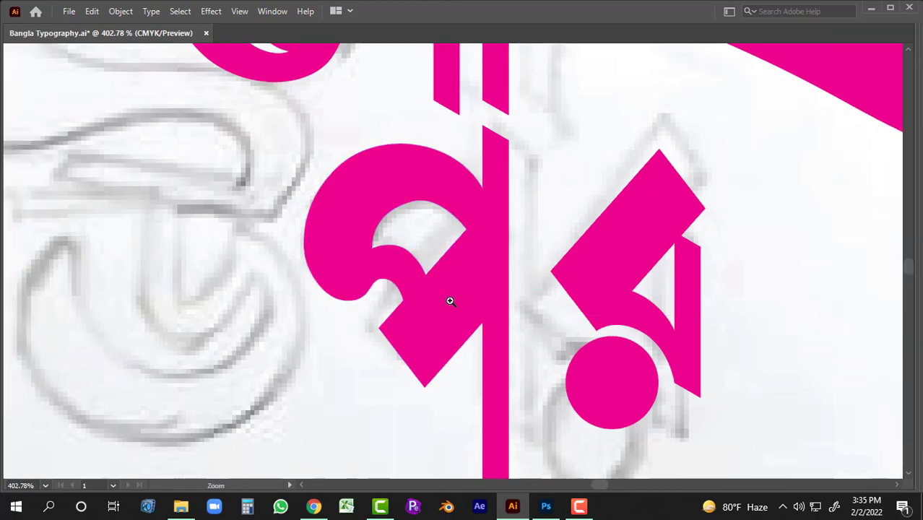
{"action": "scroll", "coordinate": [426, 268], "scroll_direction": "down", "scroll_amount": 5}
{"action": "scroll", "coordinate": [433, 267], "scroll_direction": "up", "scroll_amount": 5}
{"action": "scroll", "coordinate": [415, 273], "scroll_direction": "up", "scroll_amount": 2}
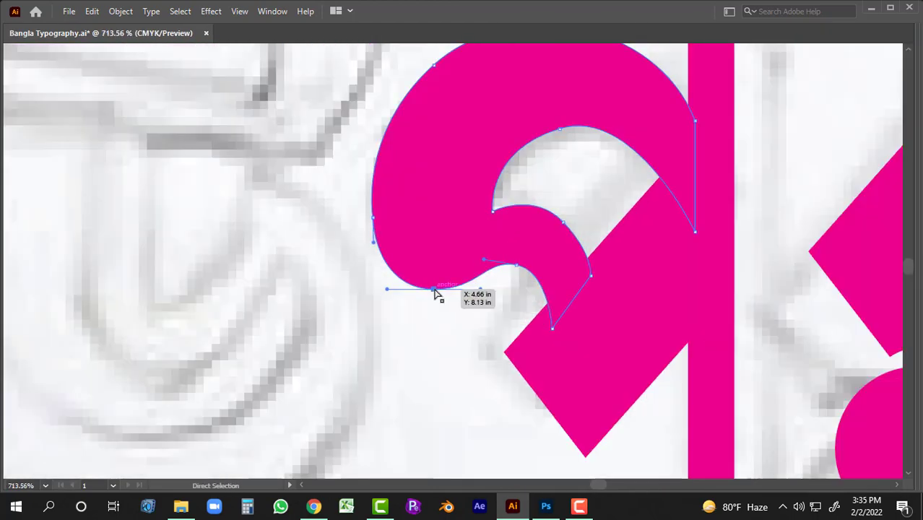
{"action": "left_click", "coordinate": [560, 131]}
{"action": "scroll", "coordinate": [549, 166], "scroll_direction": "up", "scroll_amount": 2}
{"action": "scroll", "coordinate": [549, 167], "scroll_direction": "right", "scroll_amount": 2}
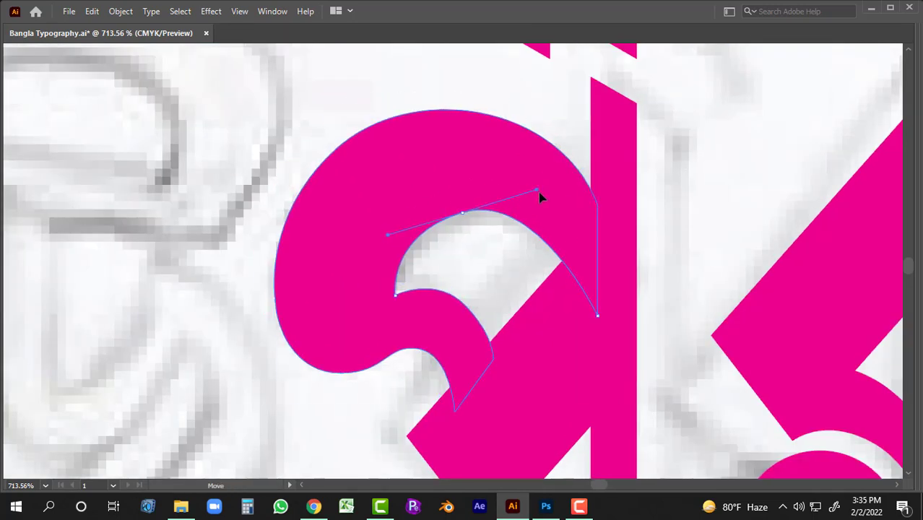
{"action": "left_click_drag", "start_coordinate": [334, 151], "coordinate": [331, 155]}
- Adjust the ব's outer and inner curve points to match the sketch
{"action": "left_click", "coordinate": [275, 302]}
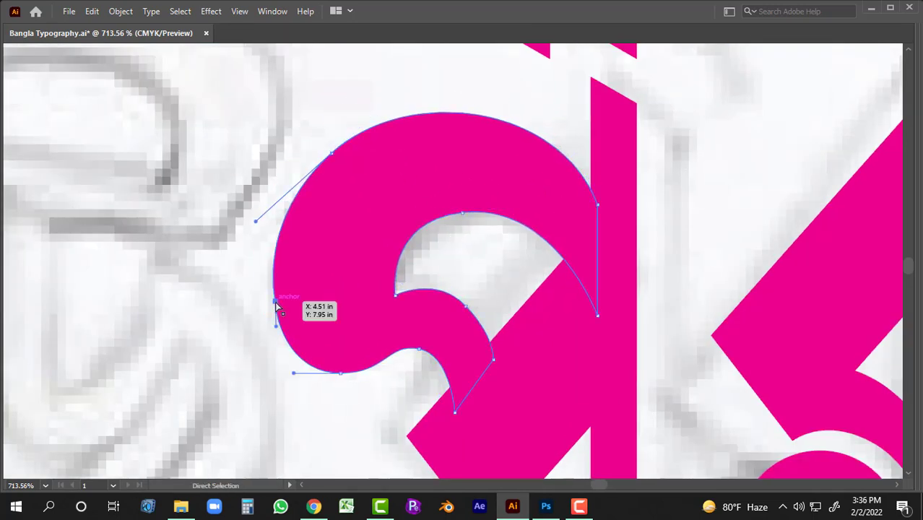
{"action": "scroll", "coordinate": [346, 229], "scroll_direction": "down", "scroll_amount": 3}
{"action": "scroll", "coordinate": [415, 269], "scroll_direction": "up", "scroll_amount": 3}
{"action": "left_click_drag", "start_coordinate": [418, 275], "coordinate": [415, 269]}
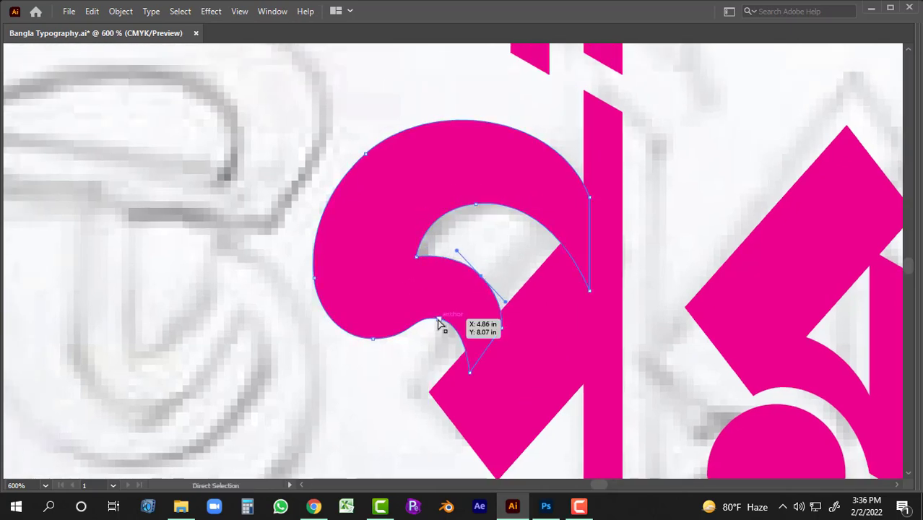
- Pull the diagonal bar's lower anchor up so it meets the vertical stem
{"action": "scroll", "coordinate": [488, 255], "scroll_direction": "down", "scroll_amount": 5}
{"action": "scroll", "coordinate": [423, 344], "scroll_direction": "up", "scroll_amount": 5}
{"action": "left_click", "coordinate": [422, 344]}
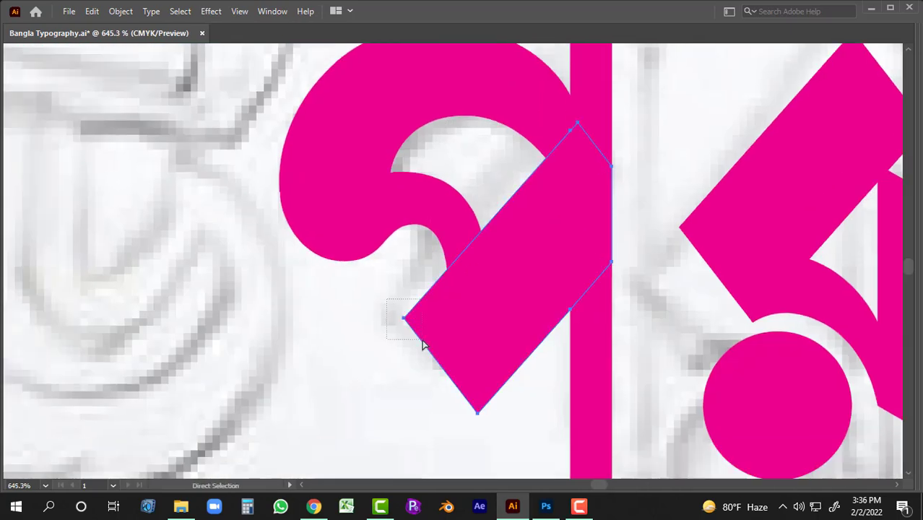
{"action": "left_click_drag", "start_coordinate": [570, 310], "coordinate": [585, 234]}
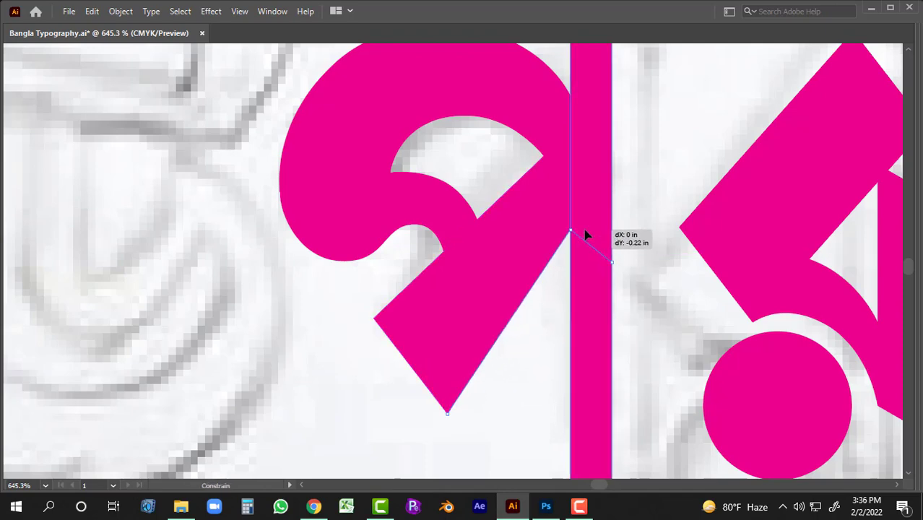
{"action": "left_click_drag", "start_coordinate": [448, 419], "coordinate": [445, 441]}
- Reshape the right part of the ব and scale the shape down slightly
{"action": "scroll", "coordinate": [416, 258], "scroll_direction": "down", "scroll_amount": 5}
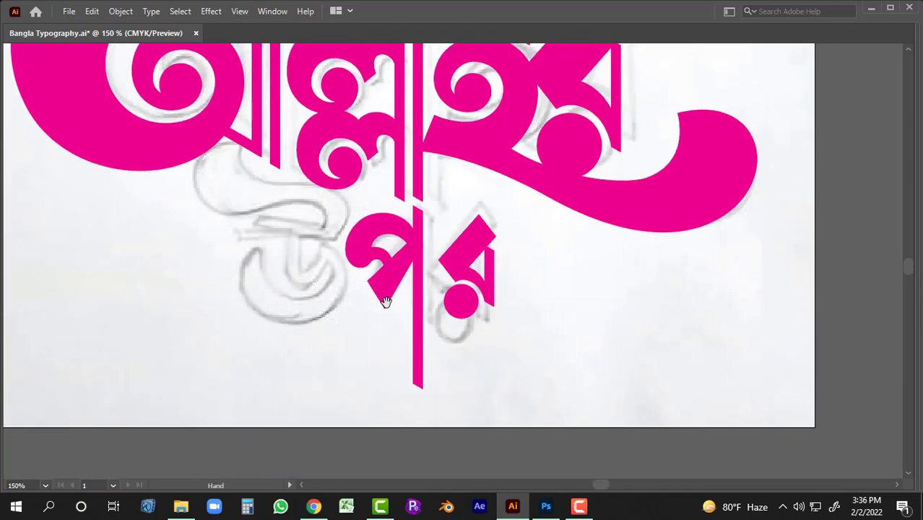
{"action": "scroll", "coordinate": [382, 299], "scroll_direction": "up", "scroll_amount": 3}
{"action": "left_click_drag", "start_coordinate": [515, 286], "coordinate": [507, 296]}
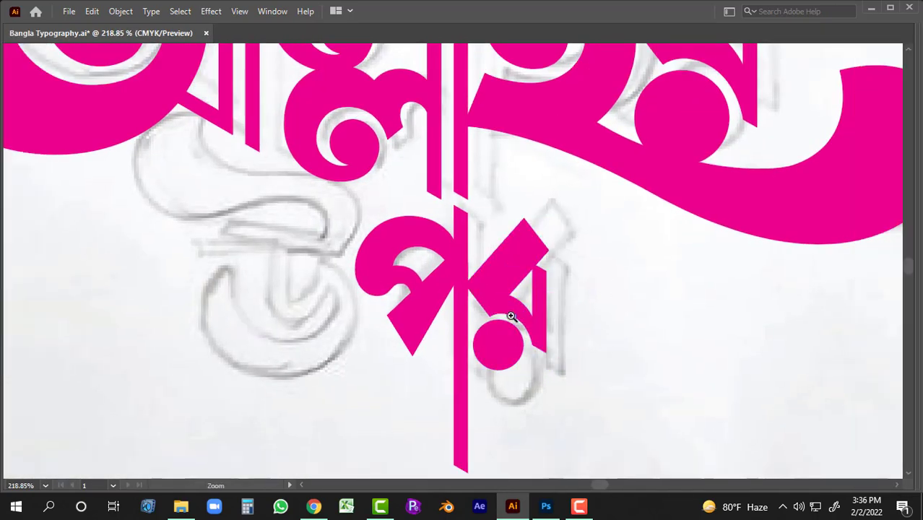
{"action": "scroll", "coordinate": [469, 304], "scroll_direction": "up", "scroll_amount": 1}
{"action": "scroll", "coordinate": [498, 329], "scroll_direction": "down", "scroll_amount": 5}
{"action": "scroll", "coordinate": [461, 250], "scroll_direction": "up", "scroll_amount": 5}
{"action": "left_click", "coordinate": [491, 296]}
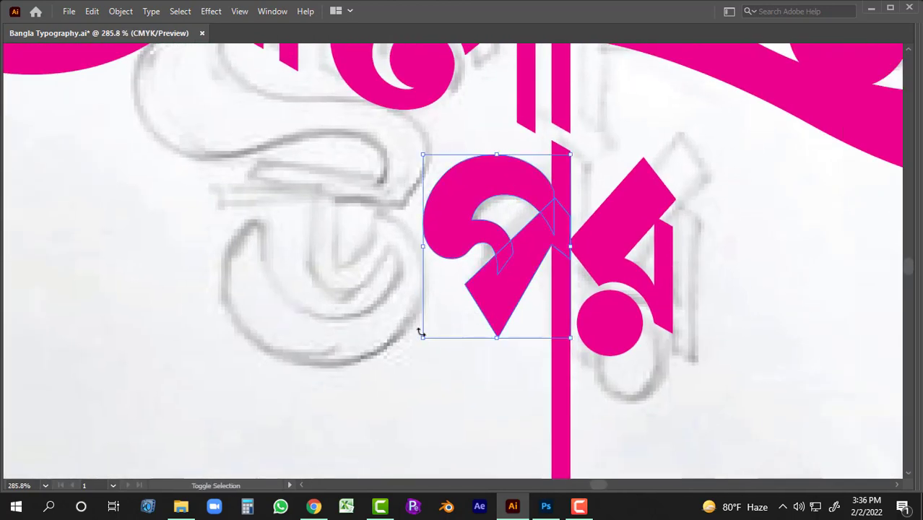
{"action": "left_click_drag", "start_coordinate": [422, 336], "coordinate": [431, 322]}
{"action": "scroll", "coordinate": [313, 261], "scroll_direction": "down", "scroll_amount": 5}
{"action": "scroll", "coordinate": [505, 303], "scroll_direction": "up", "scroll_amount": 4}
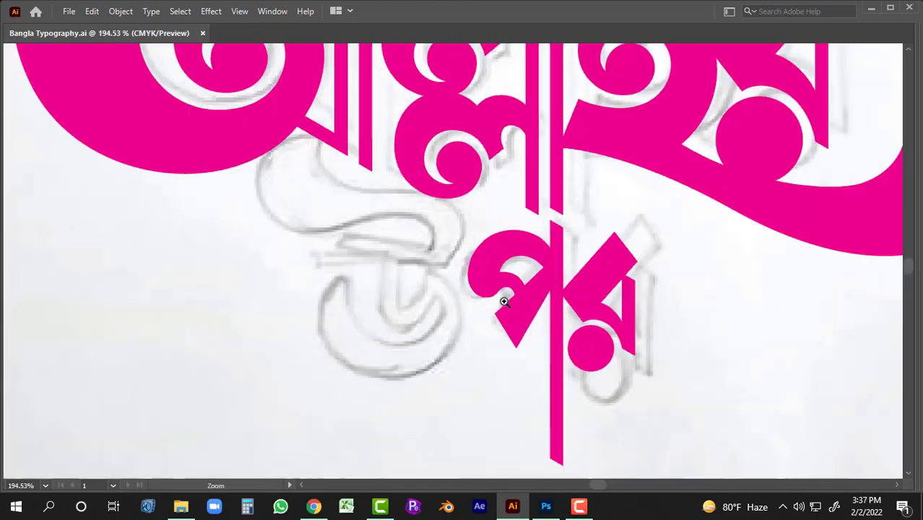
- Start tracing the sketched hooked letter with the Pen tool, curving into its U bottom
{"action": "key", "text": "Tab"}
{"action": "key", "text": "p"}
{"action": "scroll", "coordinate": [391, 261], "scroll_direction": "up", "scroll_amount": 2}
{"action": "left_click_drag", "start_coordinate": [374, 183], "coordinate": [365, 289]}
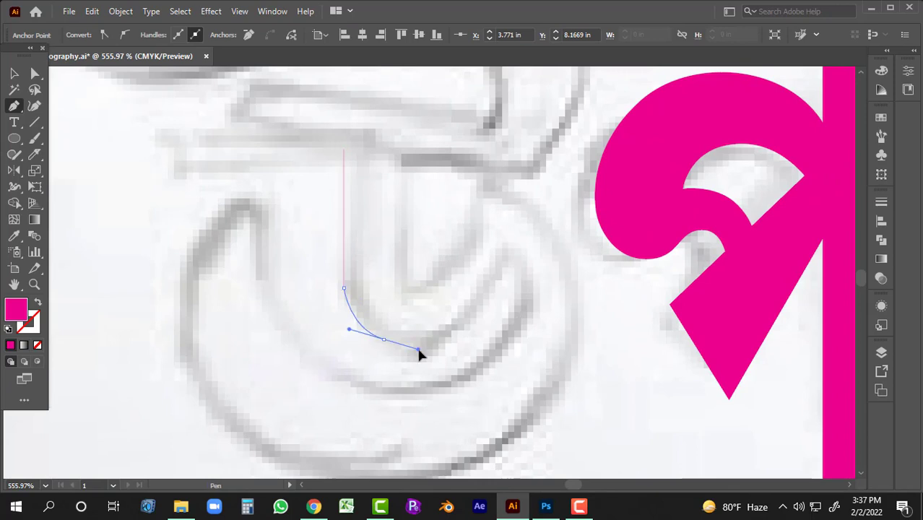
{"action": "mouse_move", "coordinate": [505, 253]}
{"action": "left_mouse_down"}
{"action": "mouse_move", "coordinate": [538, 274]}
{"action": "mouse_move", "coordinate": [527, 334]}
{"action": "left_mouse_up"}
{"action": "scroll", "coordinate": [505, 253], "scroll_direction": "down", "scroll_amount": 2}
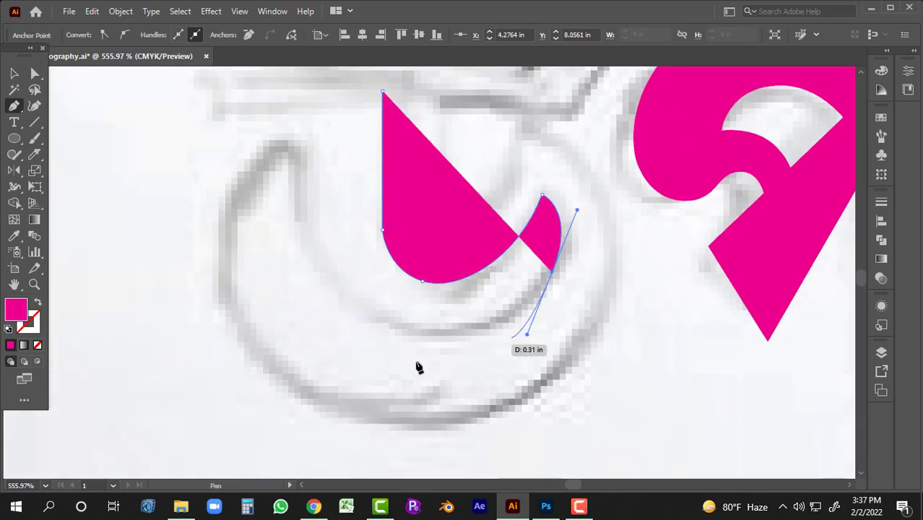
{"action": "left_click_drag", "start_coordinate": [418, 368], "coordinate": [300, 269]}
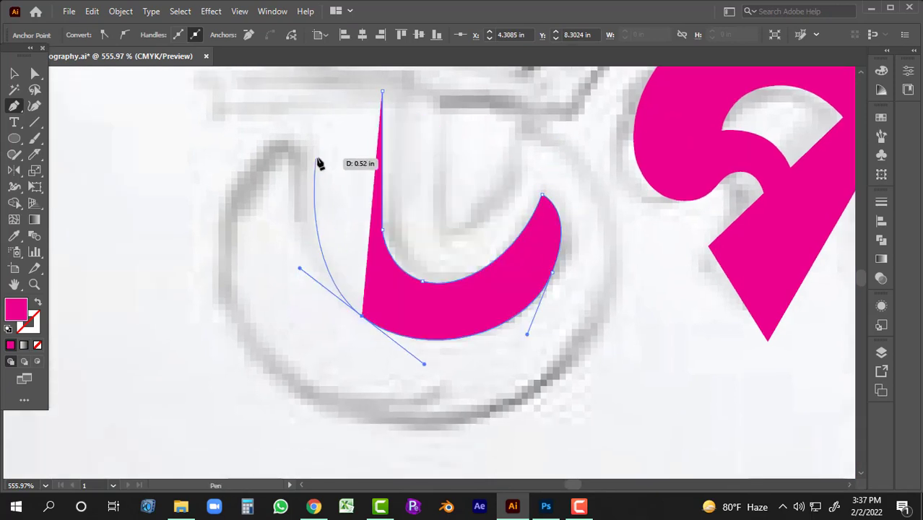
- Trace the letter's stem top and outer curve around the sketch, closing the path
{"action": "left_click", "coordinate": [327, 158]}
{"action": "left_click_drag", "start_coordinate": [199, 304], "coordinate": [198, 303]}
{"action": "left_click_drag", "start_coordinate": [318, 402], "coordinate": [389, 426]}
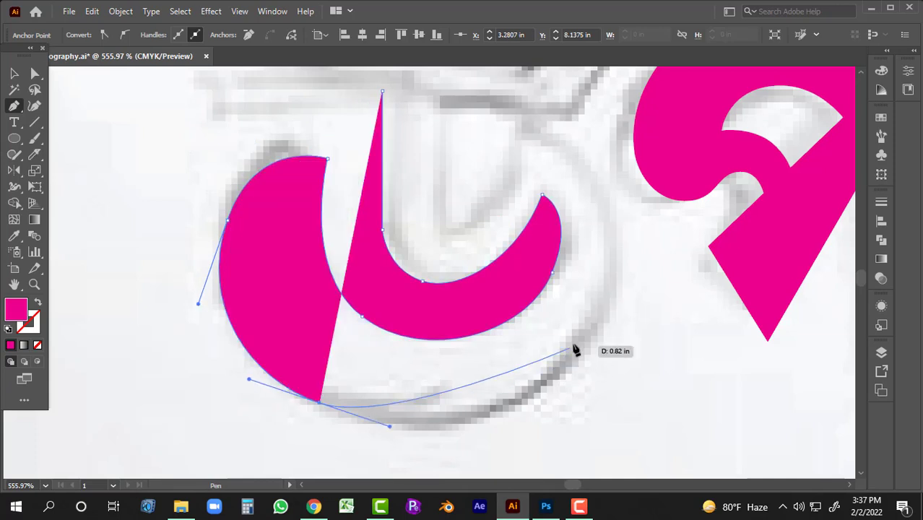
{"action": "left_click_drag", "start_coordinate": [581, 327], "coordinate": [649, 214]}
{"action": "left_click_drag", "start_coordinate": [482, 133], "coordinate": [448, 219]}
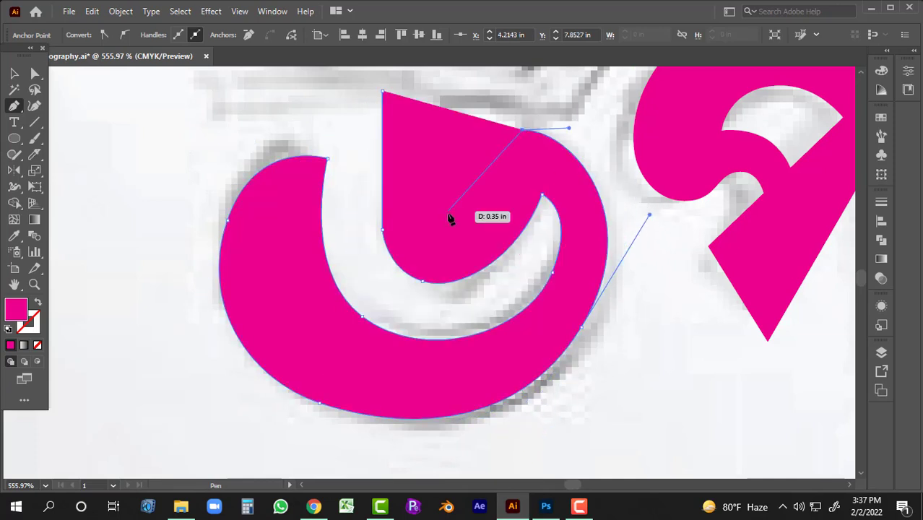
{"action": "left_click_drag", "start_coordinate": [366, 234], "coordinate": [366, 233]}
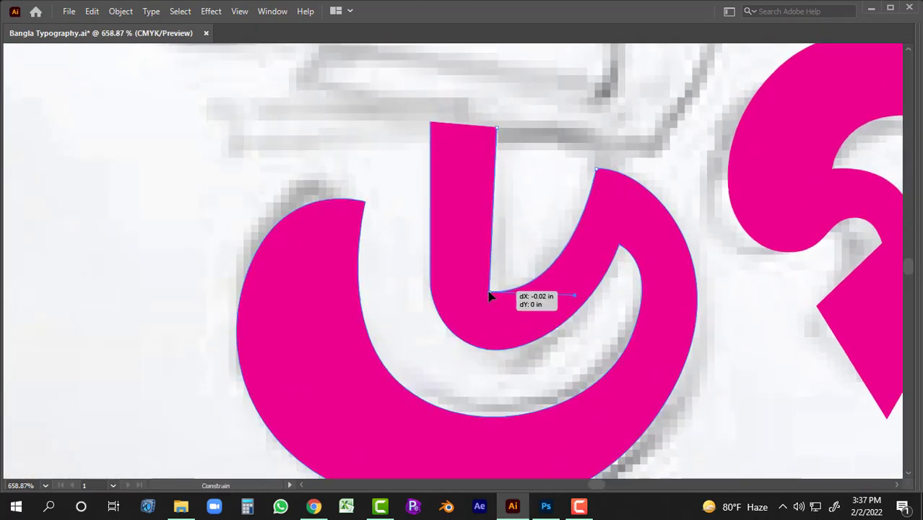
- Straighten the hooked letter's stem and smooth its inner curve to the sketch
{"action": "left_click_drag", "start_coordinate": [489, 296], "coordinate": [492, 292]}
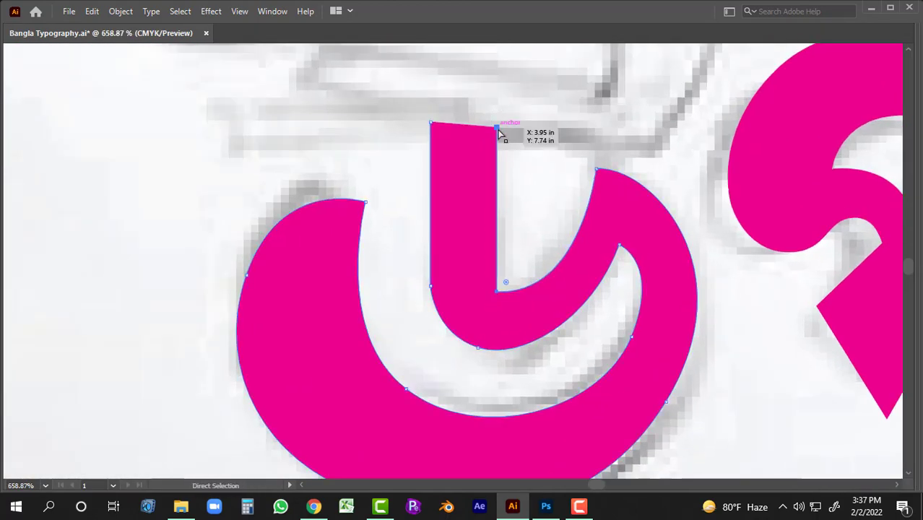
{"action": "left_click_drag", "start_coordinate": [496, 129], "coordinate": [493, 127]}
{"action": "left_click_drag", "start_coordinate": [587, 303], "coordinate": [604, 343]}
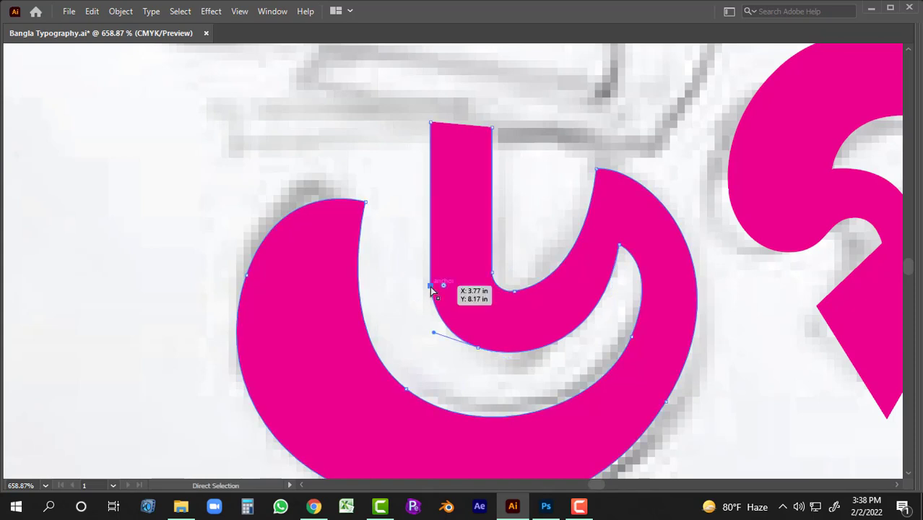
{"action": "left_click_drag", "start_coordinate": [430, 286], "coordinate": [430, 279]}
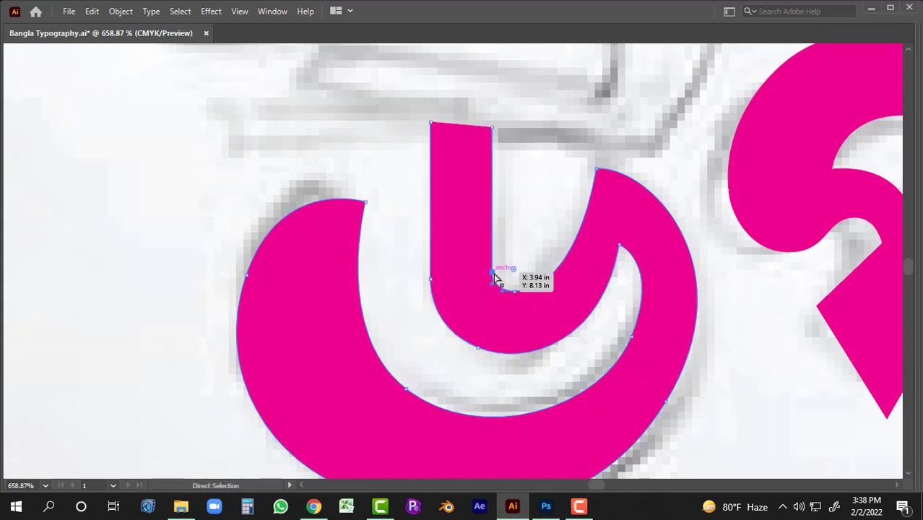
{"action": "left_click_drag", "start_coordinate": [604, 251], "coordinate": [609, 332]}
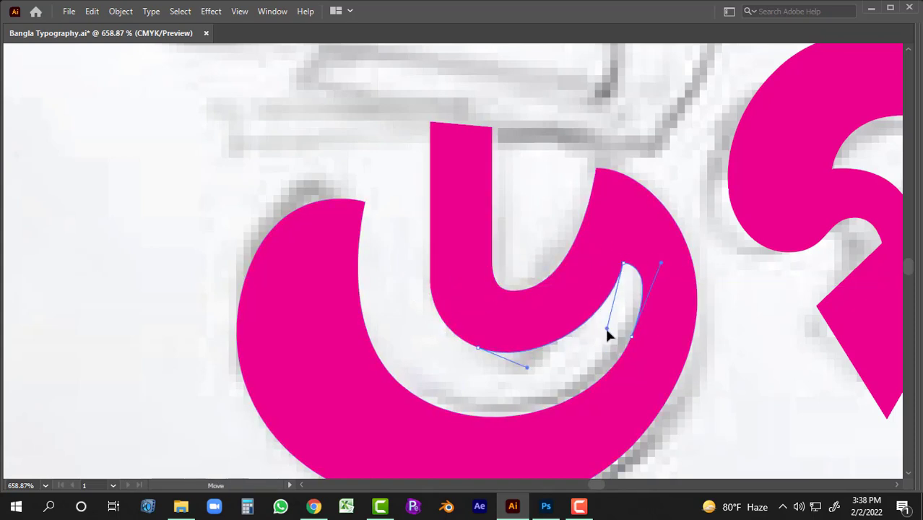
{"action": "scroll", "coordinate": [329, 258], "scroll_direction": "down", "scroll_amount": 5}
{"action": "scroll", "coordinate": [359, 180], "scroll_direction": "up", "scroll_amount": 4}
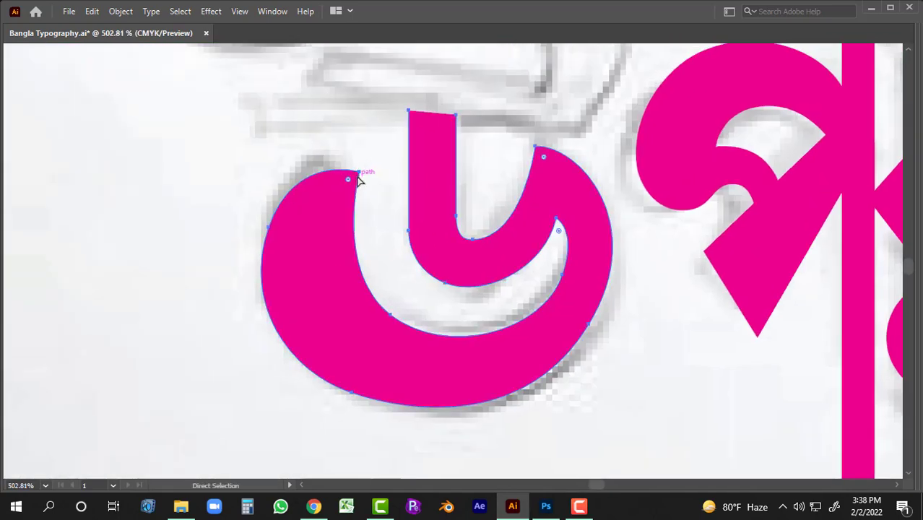
{"action": "left_click_drag", "start_coordinate": [387, 327], "coordinate": [449, 340]}
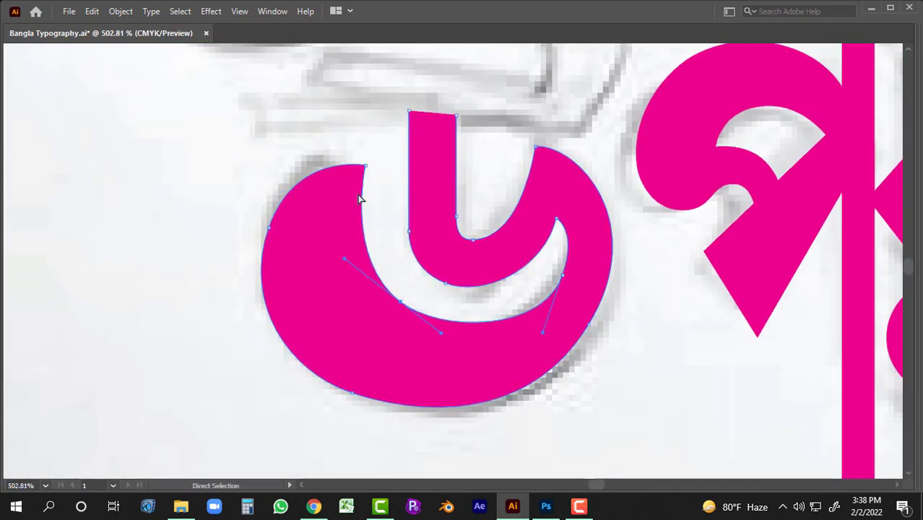
{"action": "left_click_drag", "start_coordinate": [364, 166], "coordinate": [374, 177]}
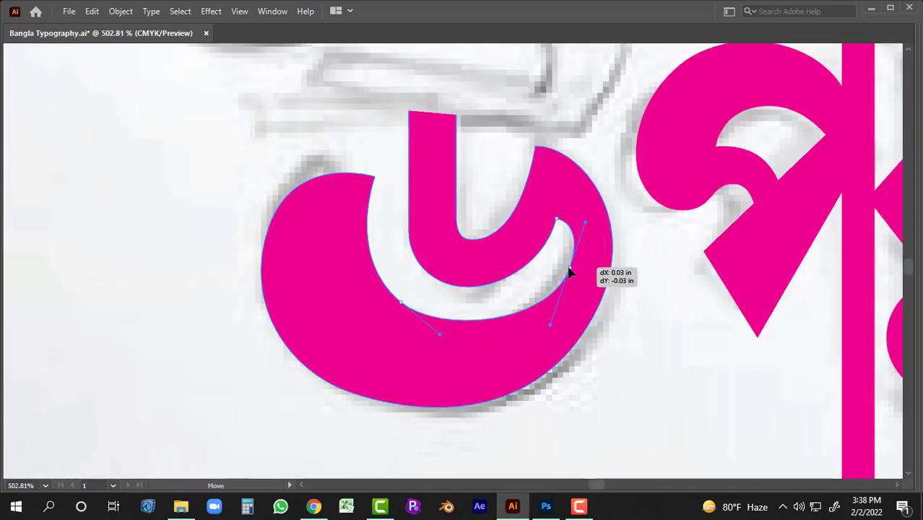
{"action": "left_click_drag", "start_coordinate": [546, 322], "coordinate": [536, 334]}
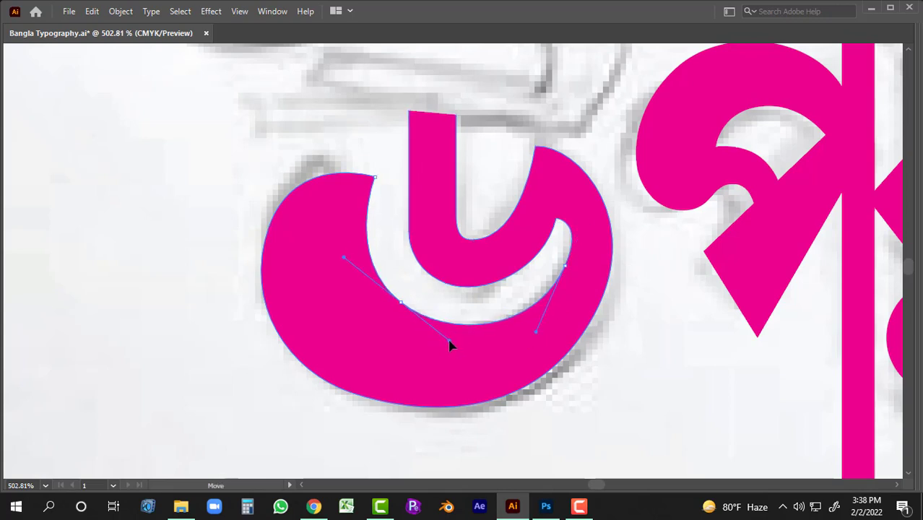
- Reshape the outer curve's left side and bottom to match the sketch, then deselect
{"action": "left_click_drag", "start_coordinate": [269, 217], "coordinate": [262, 224]}
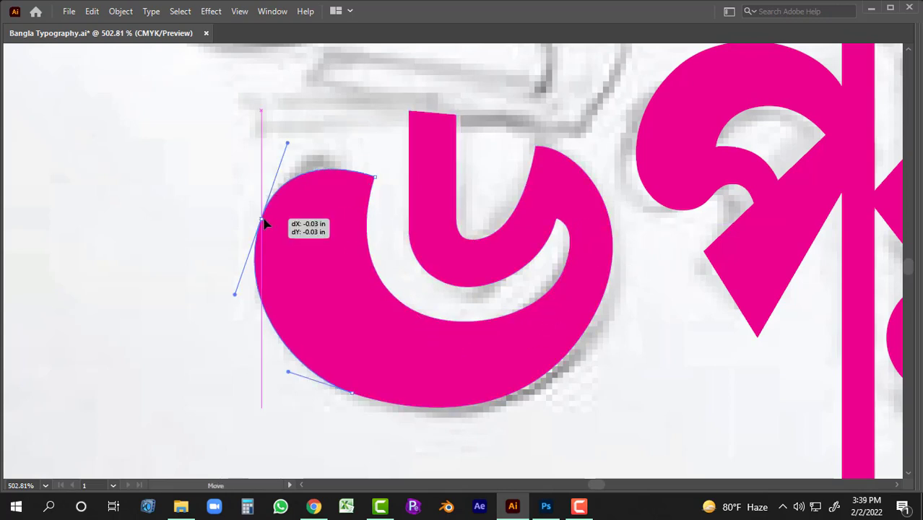
{"action": "left_click_drag", "start_coordinate": [351, 394], "coordinate": [349, 397]}
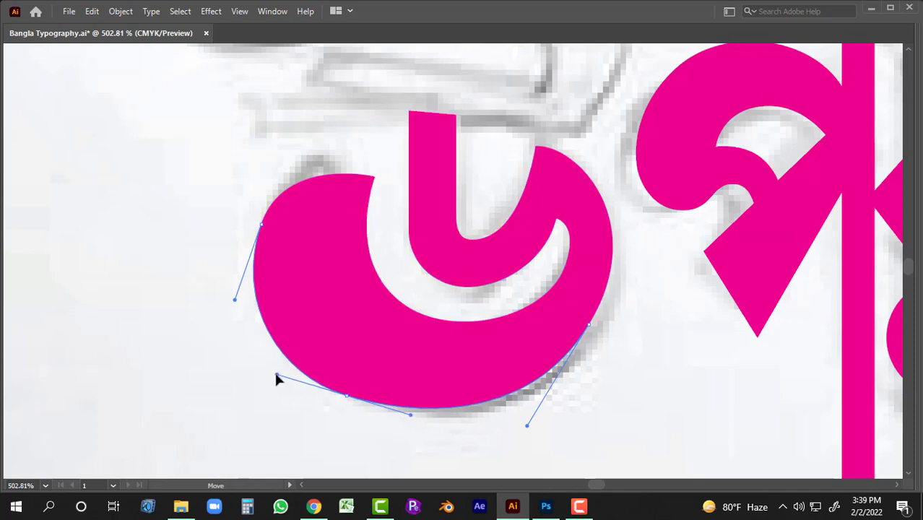
{"action": "left_click_drag", "start_coordinate": [263, 227], "coordinate": [257, 229]}
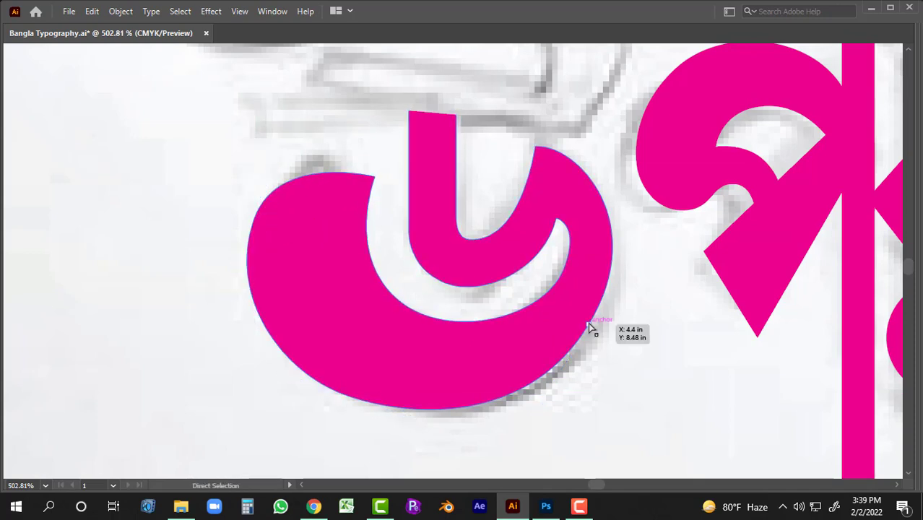
{"action": "left_click_drag", "start_coordinate": [588, 326], "coordinate": [595, 333]}
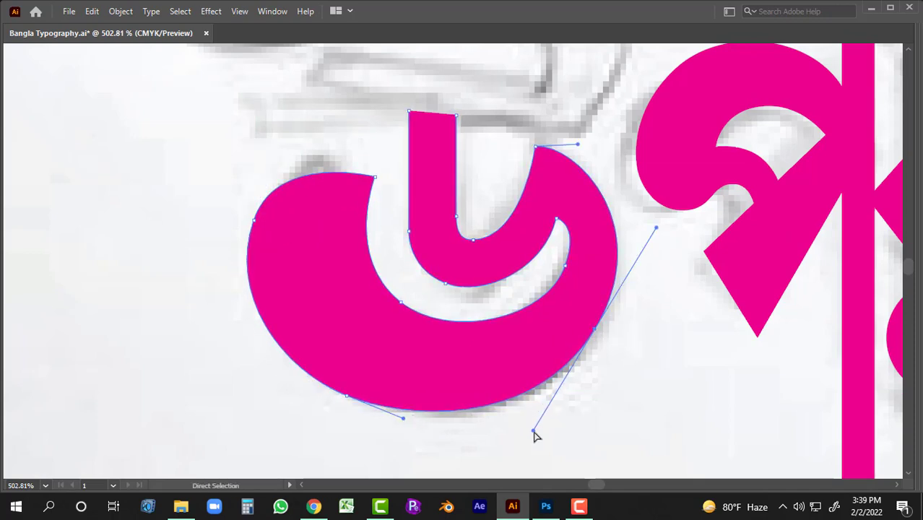
{"action": "left_click_drag", "start_coordinate": [254, 224], "coordinate": [256, 235]}
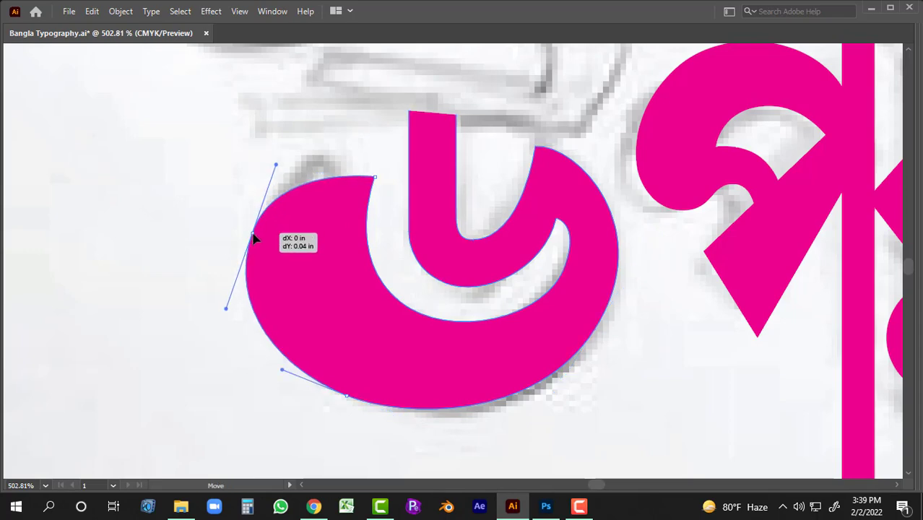
{"action": "scroll", "coordinate": [375, 238], "scroll_direction": "down", "scroll_amount": 5}
{"action": "key", "text": "Tab"}
- Trace the pink S-shaped swash above উপর with the Pen tool and close its outline
{"action": "scroll", "coordinate": [369, 241], "scroll_direction": "up", "scroll_amount": 3}
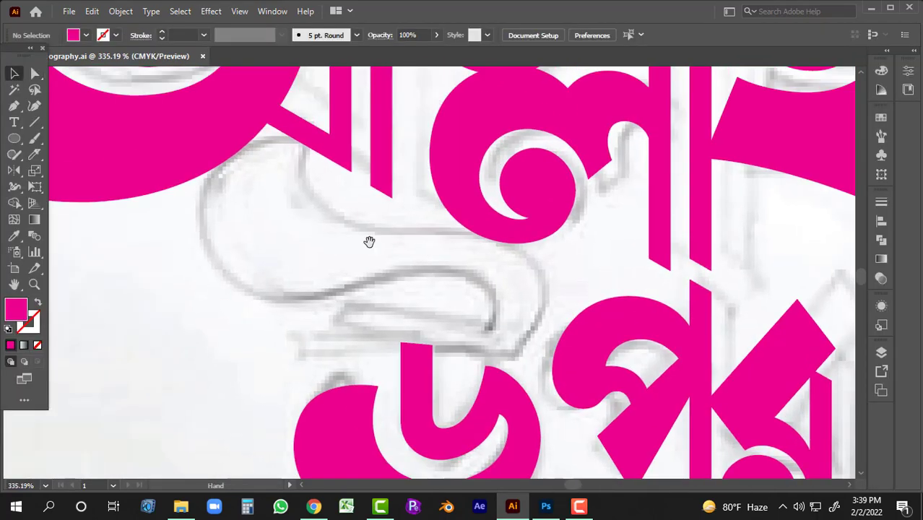
{"action": "left_click", "coordinate": [312, 163]}
{"action": "left_click_drag", "start_coordinate": [302, 208], "coordinate": [303, 235]}
{"action": "left_click_drag", "start_coordinate": [423, 233], "coordinate": [462, 226]}
{"action": "mouse_move", "coordinate": [542, 306]}
{"action": "left_mouse_down"}
{"action": "mouse_move", "coordinate": [523, 377]}
{"action": "mouse_move", "coordinate": [522, 358]}
{"action": "left_mouse_up"}
{"action": "left_click", "coordinate": [518, 359]}
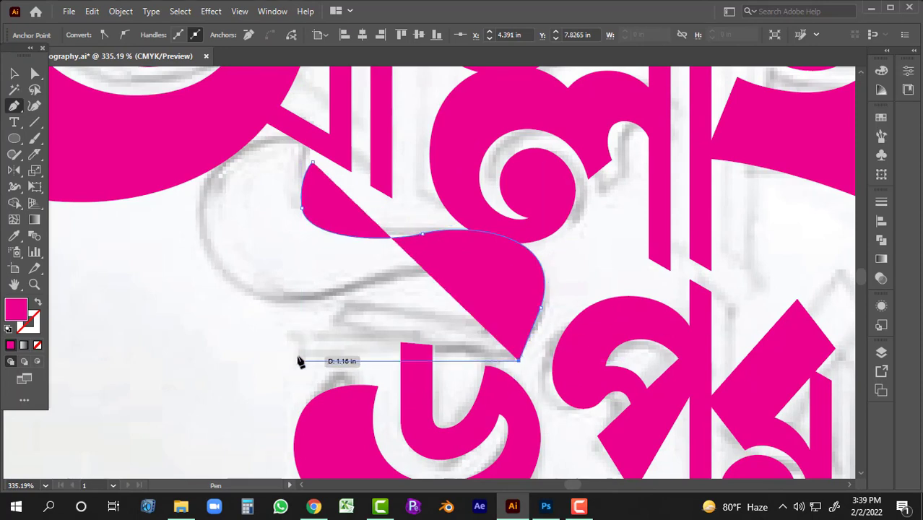
{"action": "left_click", "coordinate": [400, 360]}
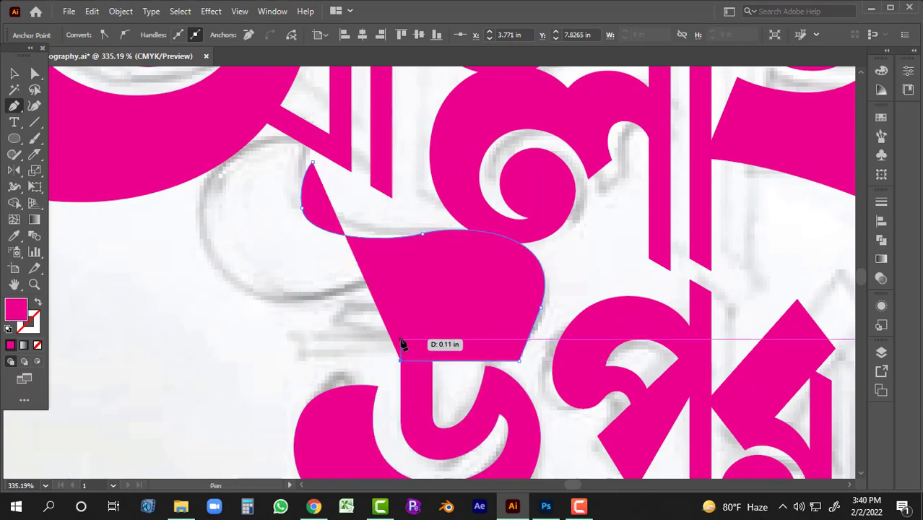
{"action": "left_click_drag", "start_coordinate": [274, 356], "coordinate": [142, 337]}
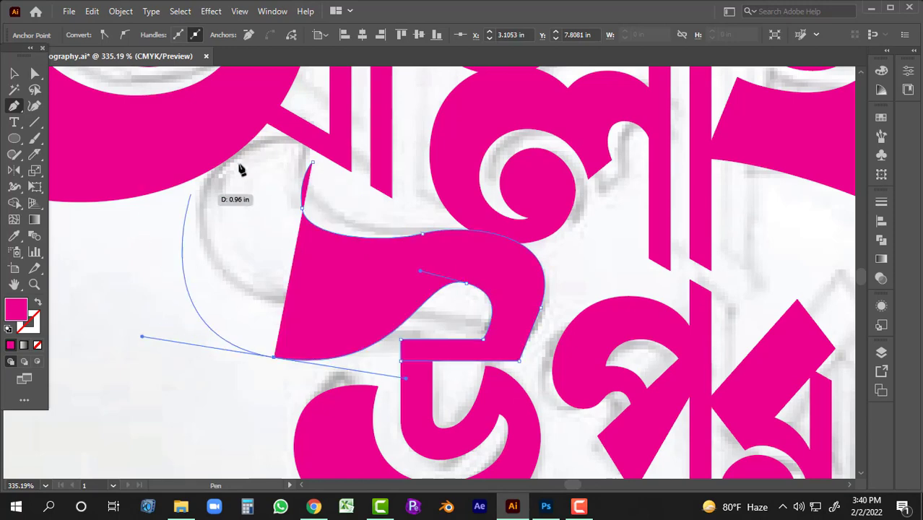
{"action": "left_click_drag", "start_coordinate": [312, 163], "coordinate": [468, 188]}
{"action": "key", "text": "Tab"}
{"action": "scroll", "coordinate": [433, 274], "scroll_direction": "down", "scroll_amount": 5}
{"action": "scroll", "coordinate": [295, 251], "scroll_direction": "up", "scroll_amount": 6}
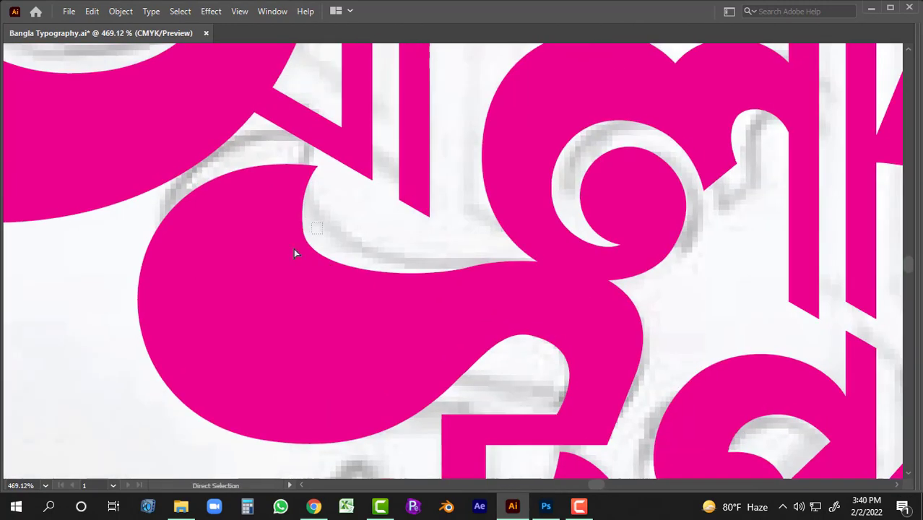
{"action": "key", "text": "Tab"}
- Drag the swash's lower-left and inner anchors and handles to round its lower curves
{"action": "left_click_drag", "start_coordinate": [302, 254], "coordinate": [306, 266]}
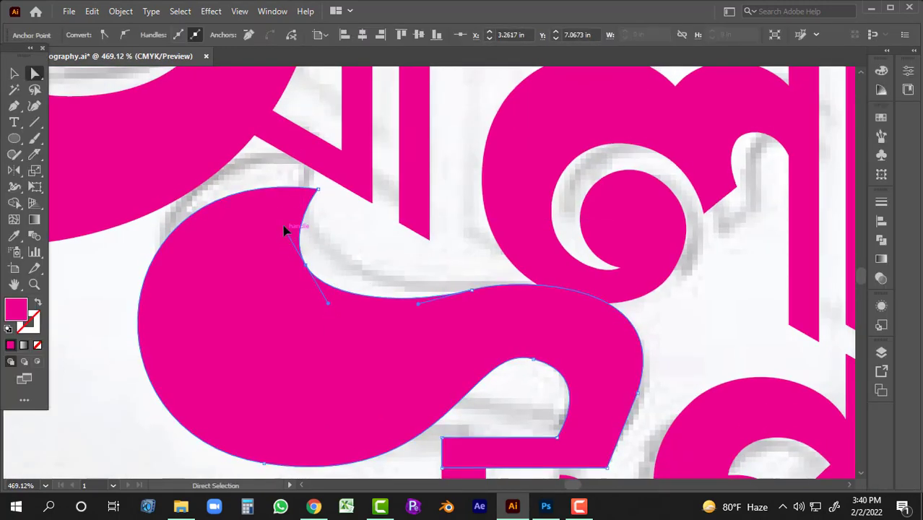
{"action": "mouse_move", "coordinate": [471, 290]}
{"action": "left_mouse_down"}
{"action": "mouse_move", "coordinate": [443, 285]}
{"action": "mouse_move", "coordinate": [533, 265]}
{"action": "left_mouse_up"}
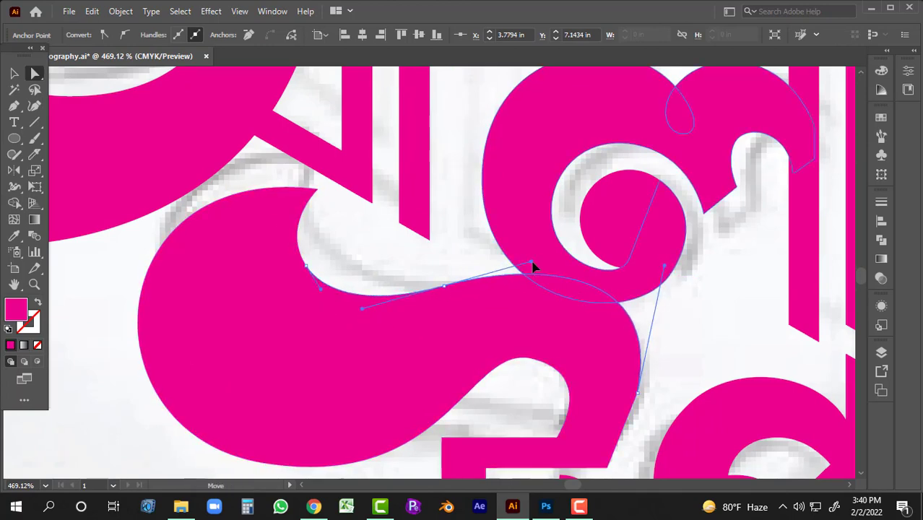
{"action": "mouse_move", "coordinate": [502, 367]}
{"action": "left_mouse_down"}
{"action": "mouse_move", "coordinate": [529, 268]}
{"action": "mouse_move", "coordinate": [585, 269]}
{"action": "mouse_move", "coordinate": [625, 283]}
{"action": "mouse_move", "coordinate": [587, 286]}
{"action": "left_mouse_up"}
{"action": "left_click_drag", "start_coordinate": [291, 363], "coordinate": [296, 342]}
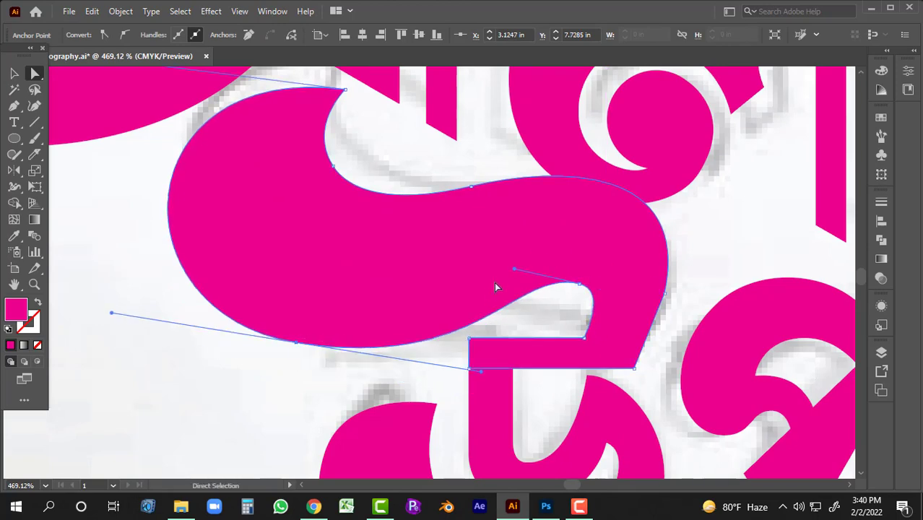
{"action": "left_click_drag", "start_coordinate": [455, 278], "coordinate": [530, 265]}
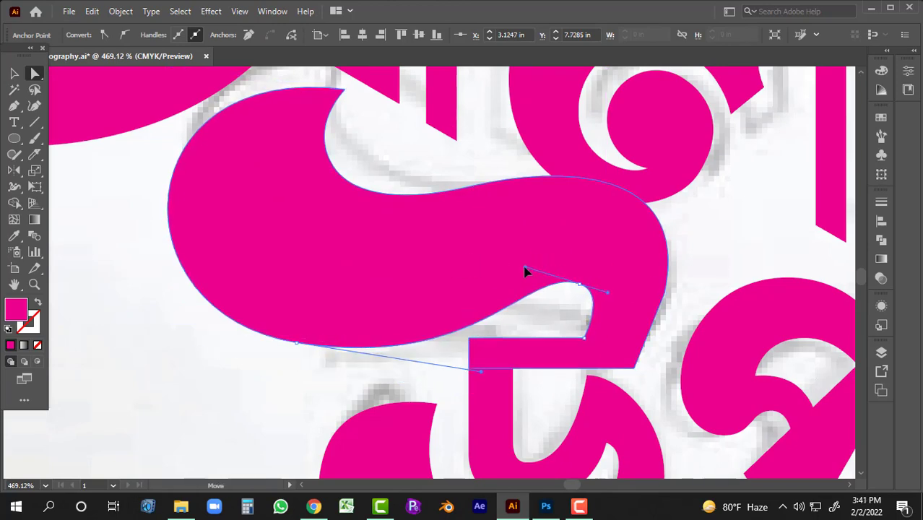
{"action": "left_click", "coordinate": [347, 247], "text": "alt"}
{"action": "mouse_move", "coordinate": [186, 311]}
{"action": "left_mouse_down"}
{"action": "mouse_move", "coordinate": [251, 312]}
{"action": "mouse_move", "coordinate": [194, 301]}
{"action": "mouse_move", "coordinate": [194, 278]}
{"action": "left_mouse_up"}
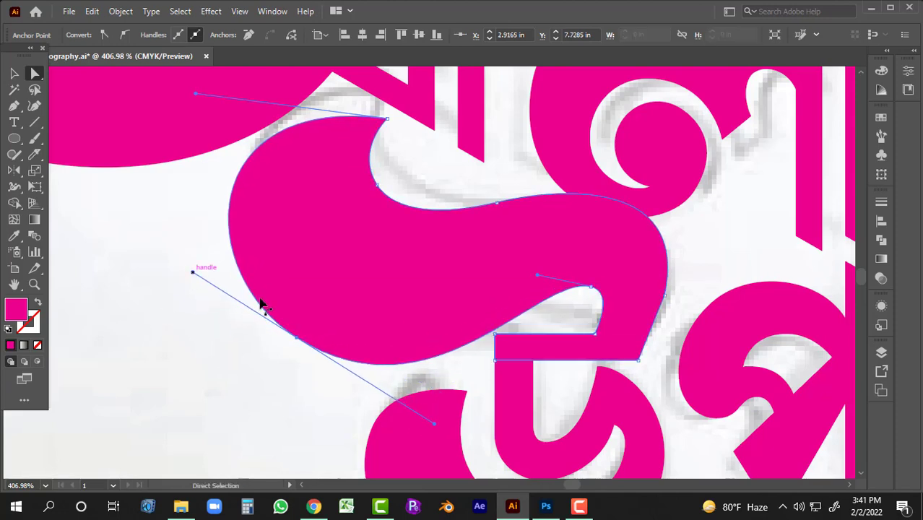
{"action": "left_click_drag", "start_coordinate": [296, 336], "coordinate": [298, 319]}
- Tighten the right curve and reshape the upper anchor to remove the swash's top notch
{"action": "left_click_drag", "start_coordinate": [537, 279], "coordinate": [504, 262]}
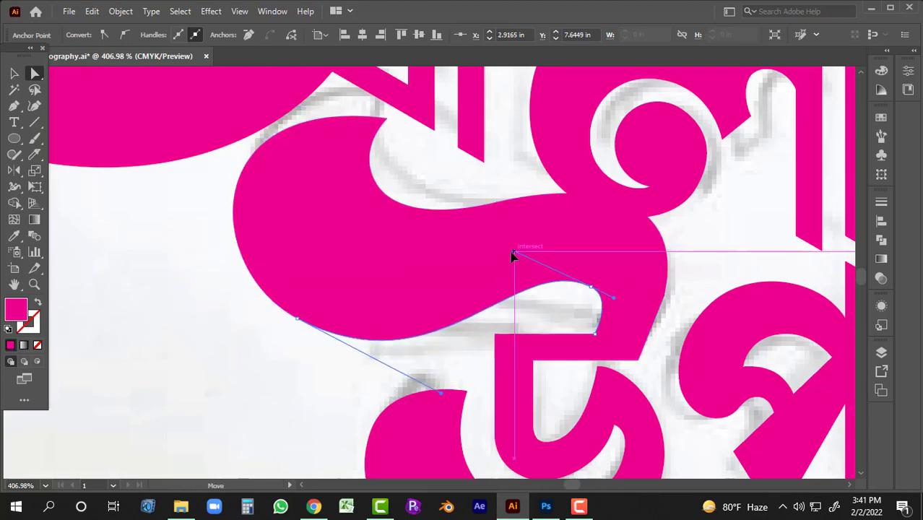
{"action": "left_click_drag", "start_coordinate": [440, 393], "coordinate": [448, 399]}
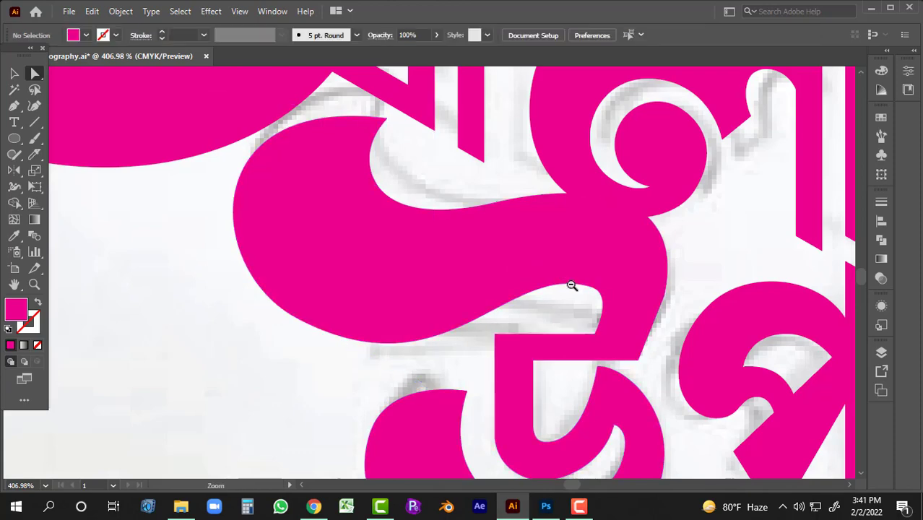
{"action": "scroll", "coordinate": [311, 220], "scroll_direction": "down", "scroll_amount": 2}
{"action": "mouse_move", "coordinate": [371, 145]}
{"action": "left_mouse_down"}
{"action": "mouse_move", "coordinate": [355, 186]}
{"action": "mouse_move", "coordinate": [195, 131]}
{"action": "mouse_move", "coordinate": [231, 120]}
{"action": "left_mouse_up"}
{"action": "left_click_drag", "start_coordinate": [296, 318], "coordinate": [294, 336]}
{"action": "left_click_drag", "start_coordinate": [448, 399], "coordinate": [412, 409]}
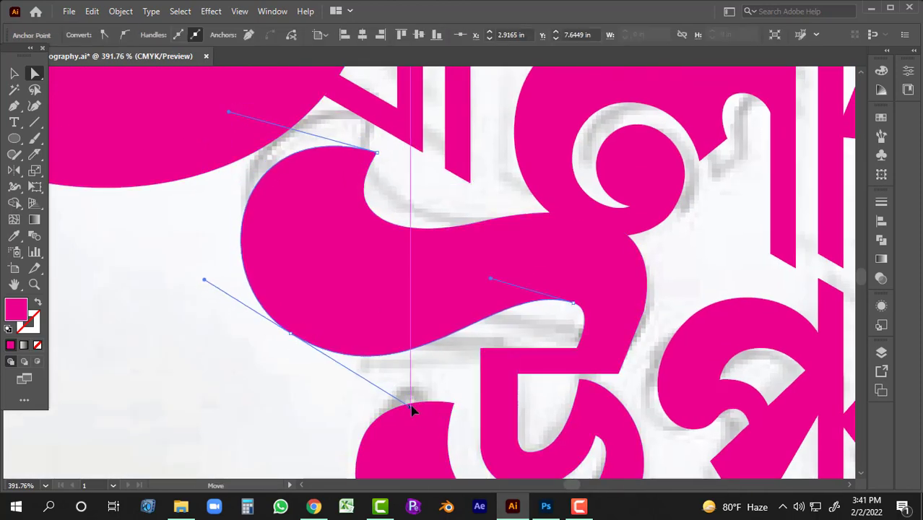
{"action": "key", "text": "v"}
{"action": "scroll", "coordinate": [432, 385], "scroll_direction": "down", "scroll_amount": 5}
- Nudge a letter shape into place and pull the swash's lower-left handle to round it
{"action": "scroll", "coordinate": [482, 207], "scroll_direction": "up", "scroll_amount": 3}
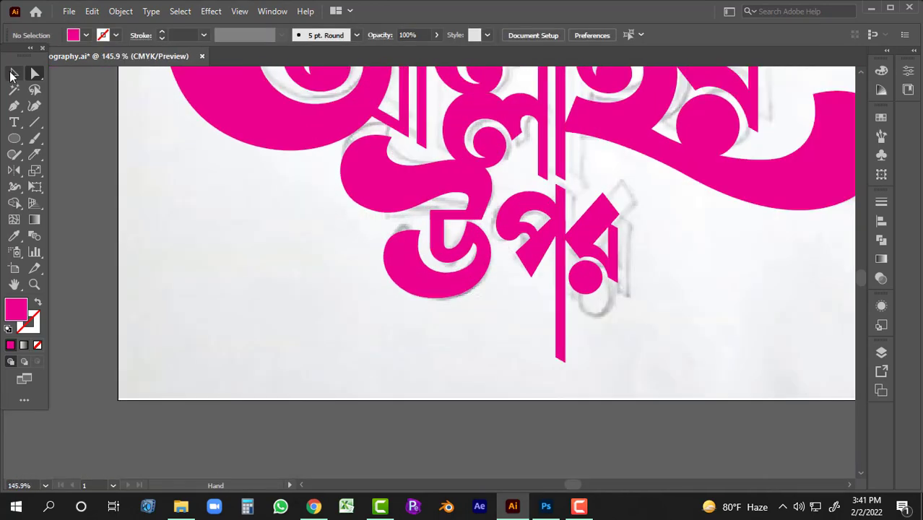
{"action": "scroll", "coordinate": [482, 207], "scroll_direction": "up", "scroll_amount": 2}
{"action": "left_click_drag", "start_coordinate": [482, 208], "coordinate": [486, 232]}
{"action": "scroll", "coordinate": [486, 233], "scroll_direction": "down", "scroll_amount": 2}
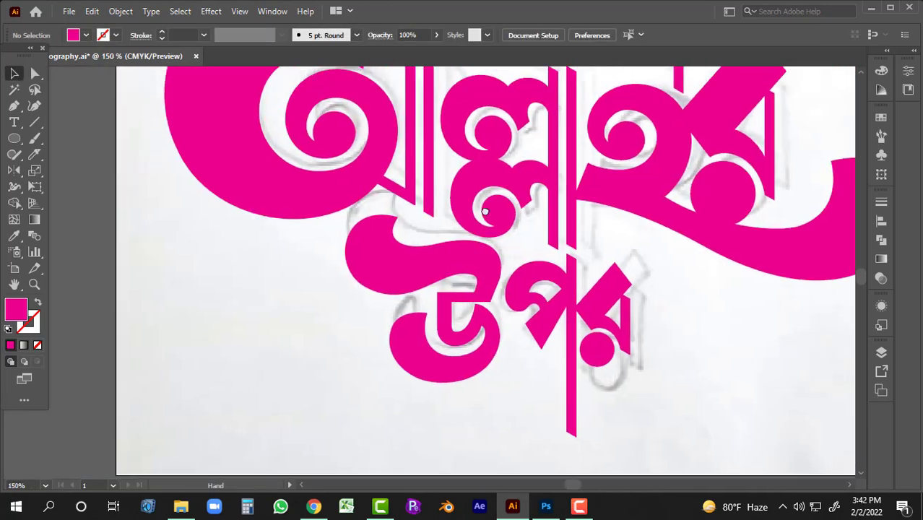
{"action": "key", "text": "a"}
{"action": "left_click", "coordinate": [487, 225]}
{"action": "key", "text": "ctrl+shift+a"}
{"action": "scroll", "coordinate": [487, 239], "scroll_direction": "up", "scroll_amount": 2}
{"action": "key", "text": "a"}
{"action": "scroll", "coordinate": [517, 274], "scroll_direction": "down", "scroll_amount": 2}
{"action": "left_click", "coordinate": [443, 179]}
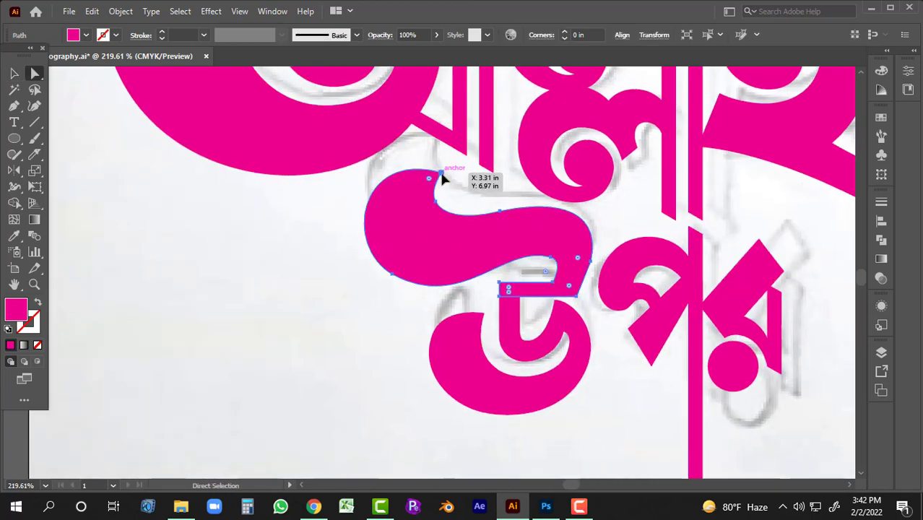
{"action": "scroll", "coordinate": [460, 206], "scroll_direction": "up", "scroll_amount": 3}
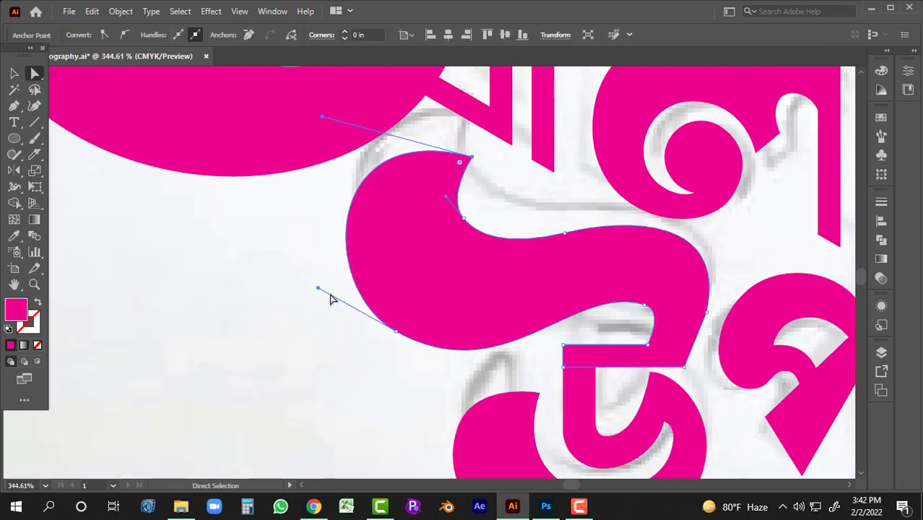
{"action": "left_click_drag", "start_coordinate": [318, 288], "coordinate": [284, 282]}
{"action": "key", "text": "ctrl+shift+a"}
- Nudge a letter shape slightly right and down, then check the round letter shape
{"action": "key", "text": "ctrl+1"}
{"action": "scroll", "coordinate": [556, 206], "scroll_direction": "up", "scroll_amount": 2}
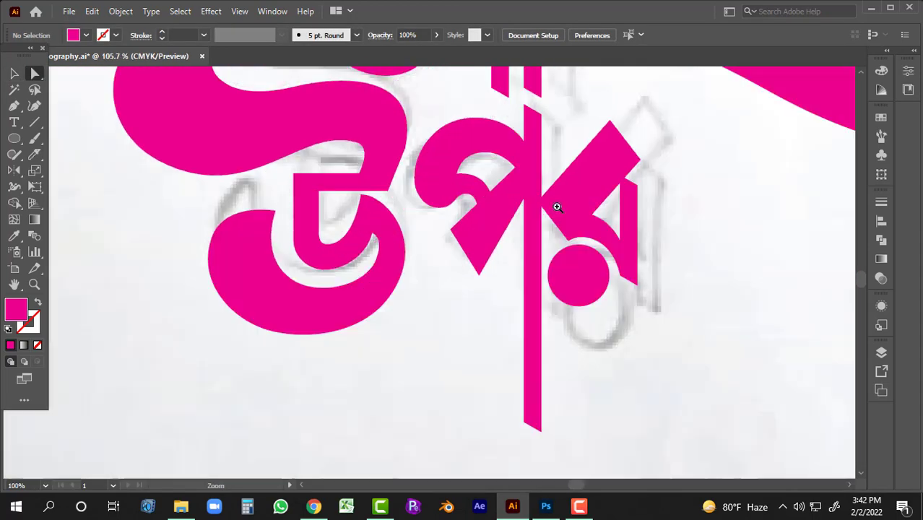
{"action": "scroll", "coordinate": [477, 229], "scroll_direction": "down", "scroll_amount": 3}
{"action": "key", "text": "v"}
{"action": "scroll", "coordinate": [477, 229], "scroll_direction": "up", "scroll_amount": 2}
{"action": "left_click", "coordinate": [470, 213]}
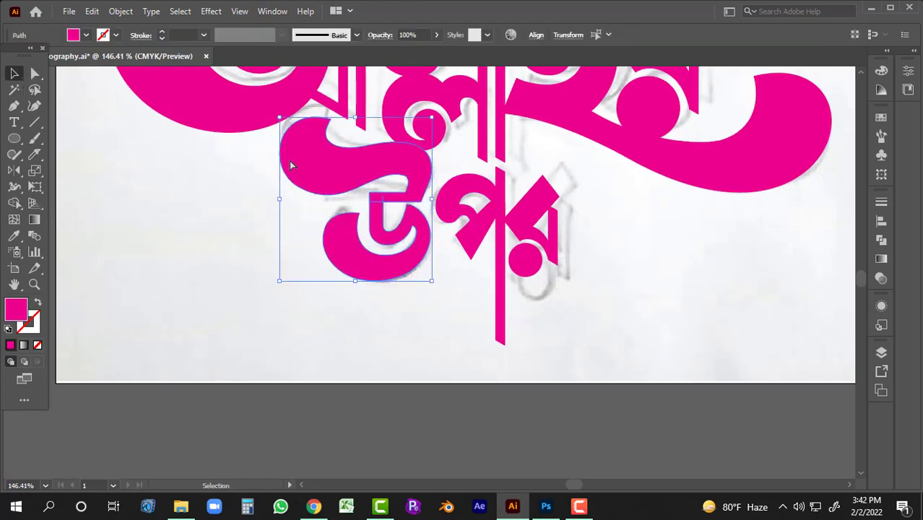
{"action": "scroll", "coordinate": [288, 161], "scroll_direction": "up", "scroll_amount": 3}
{"action": "left_click_drag", "start_coordinate": [504, 194], "coordinate": [515, 199]}
{"action": "scroll", "coordinate": [515, 200], "scroll_direction": "up", "scroll_amount": 2}
{"action": "key", "text": "ctrl+shift+a"}
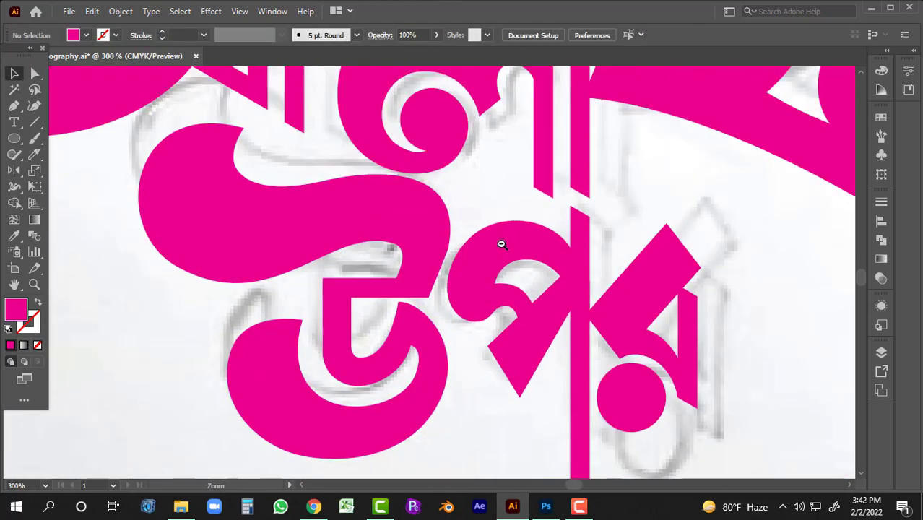
{"action": "scroll", "coordinate": [457, 258], "scroll_direction": "up", "scroll_amount": 2}
{"action": "left_click", "coordinate": [340, 317]}
{"action": "scroll", "coordinate": [327, 338], "scroll_direction": "up", "scroll_amount": 1}
{"action": "key", "text": "ctrl+shift+a"}
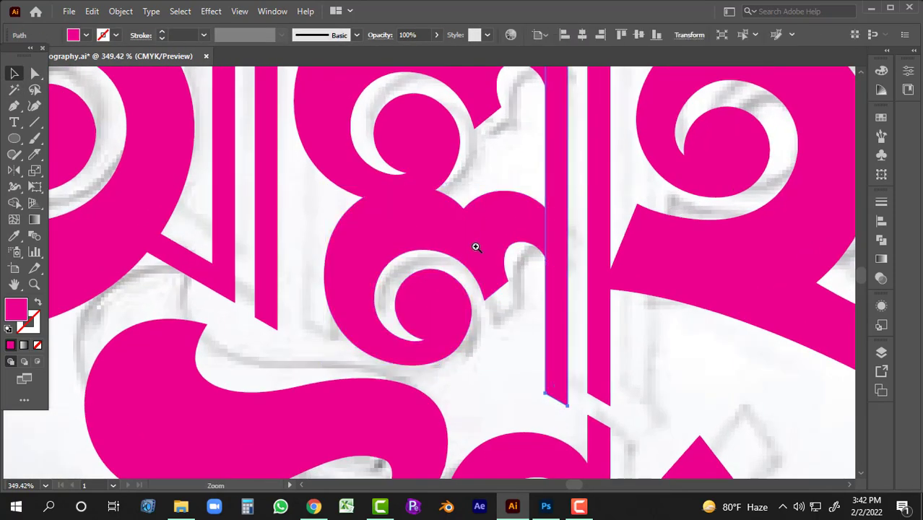
{"action": "key", "text": "ctrl+1"}
{"action": "scroll", "coordinate": [399, 329], "scroll_direction": "down", "scroll_amount": 2}
{"action": "scroll", "coordinate": [399, 328], "scroll_direction": "up", "scroll_amount": 3}
- Nudge the প shape slightly and enlarge the র shape from its corner
{"action": "left_click", "coordinate": [527, 186]}
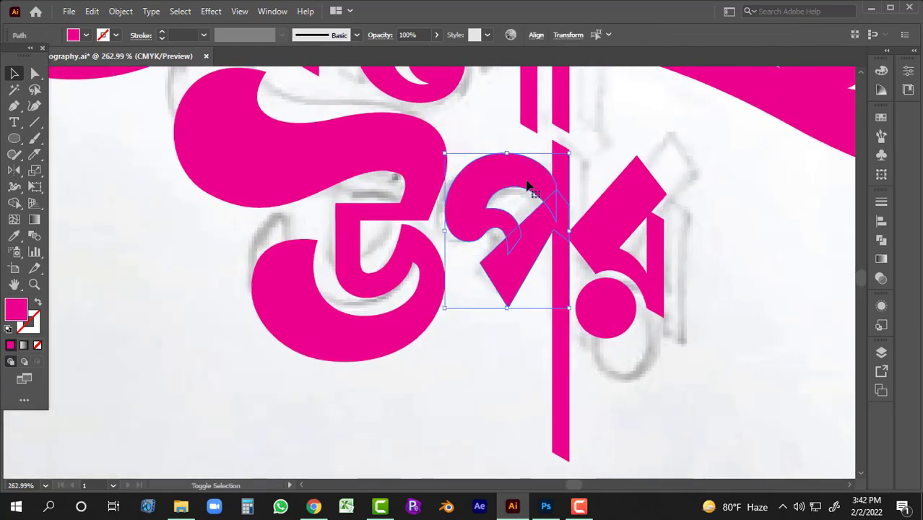
{"action": "left_click_drag", "start_coordinate": [525, 191], "coordinate": [525, 194]}
{"action": "left_click", "coordinate": [650, 238]}
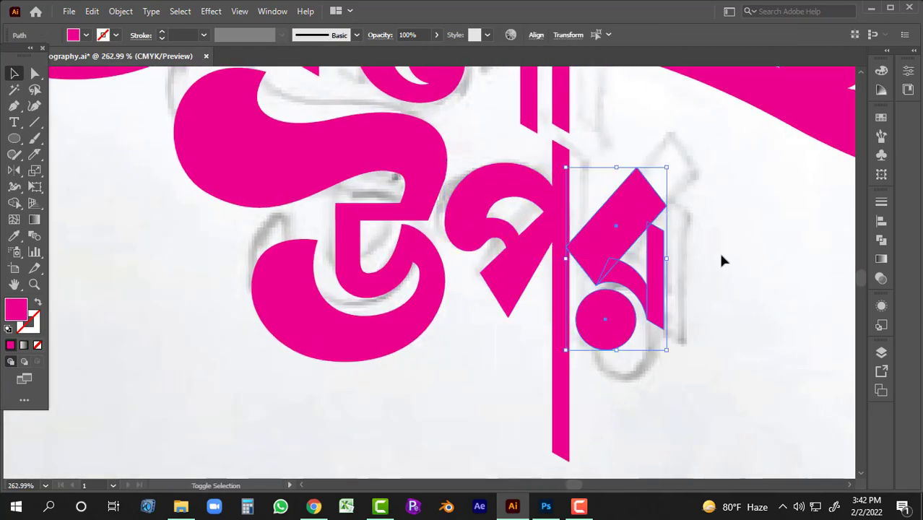
{"action": "key", "text": "ctrl+shift+a"}
{"action": "key", "text": "ctrl+0"}
{"action": "scroll", "coordinate": [518, 271], "scroll_direction": "up", "scroll_amount": 3}
{"action": "scroll", "coordinate": [517, 271], "scroll_direction": "up", "scroll_amount": 2}
{"action": "left_click", "coordinate": [518, 271]}
{"action": "left_click_drag", "start_coordinate": [567, 231], "coordinate": [620, 138]}
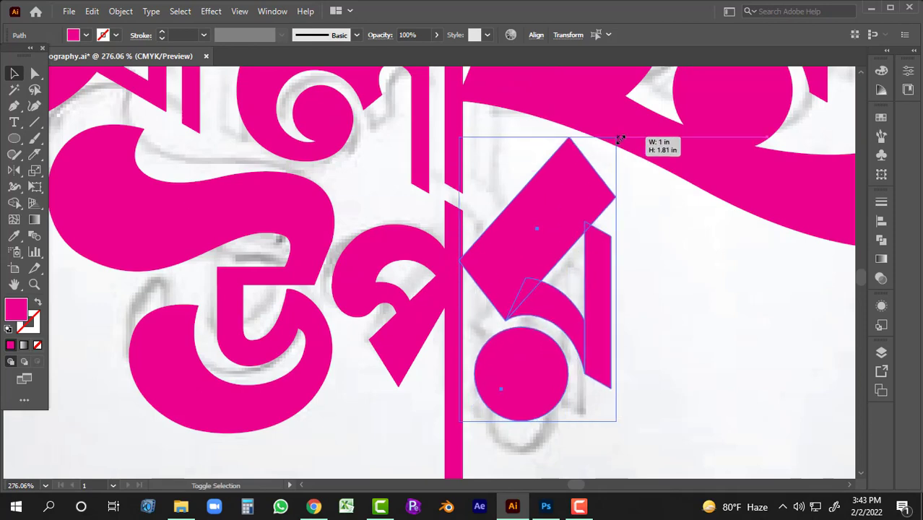
{"action": "scroll", "coordinate": [637, 266], "scroll_direction": "down", "scroll_amount": 3}
- Place a duplicate shape nearby and move an anchor of the thin bar beside র
{"action": "left_click", "coordinate": [527, 294]}
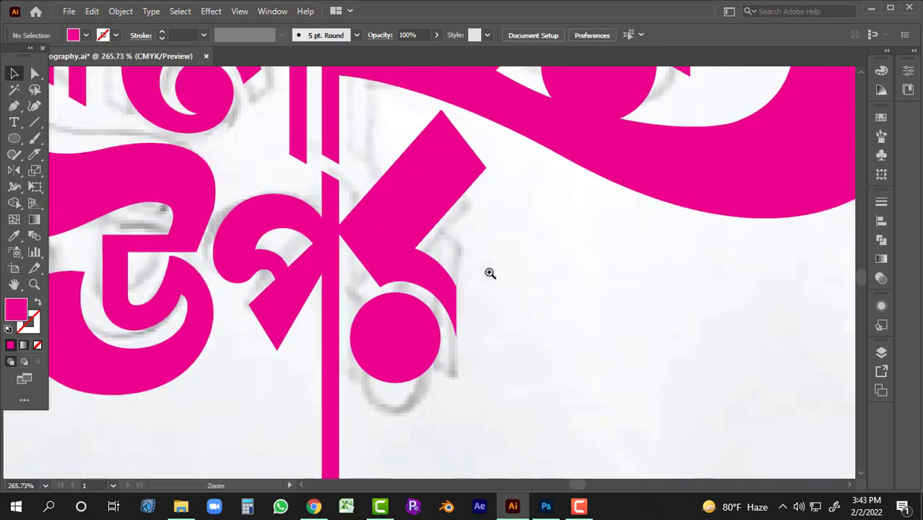
{"action": "left_click_drag", "start_coordinate": [491, 272], "coordinate": [383, 308]}
{"action": "scroll", "coordinate": [438, 311], "scroll_direction": "up", "scroll_amount": 5}
{"action": "key", "text": "a"}
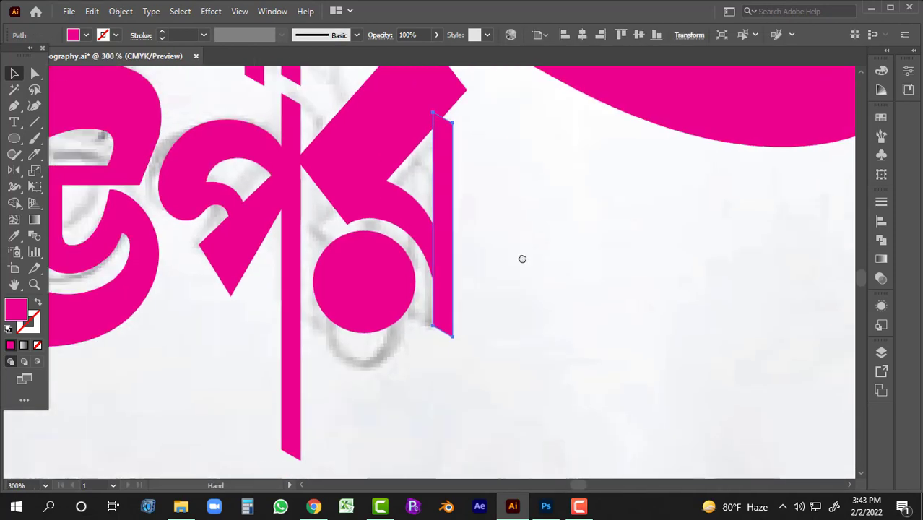
{"action": "left_click_drag", "start_coordinate": [463, 341], "coordinate": [462, 309]}
{"action": "key", "text": "ctrl+shift+a"}
{"action": "scroll", "coordinate": [581, 325], "scroll_direction": "down", "scroll_amount": 5}
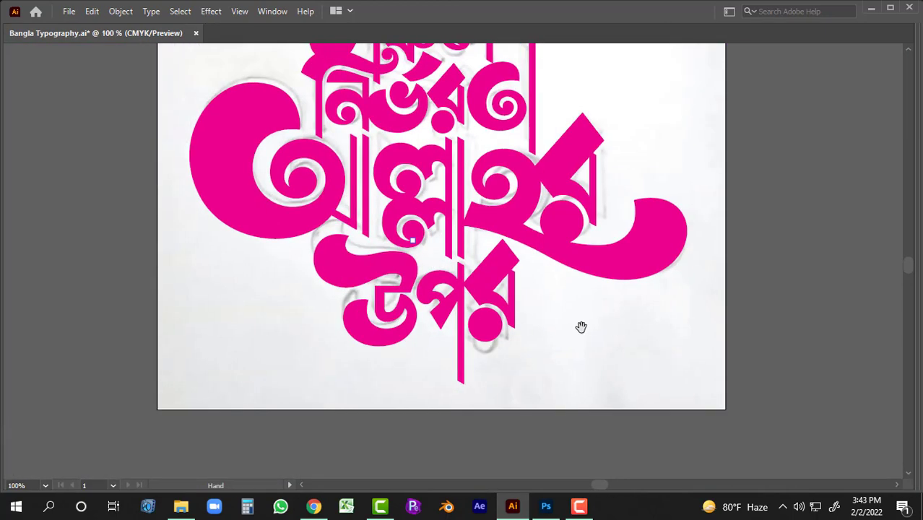
{"action": "scroll", "coordinate": [505, 289], "scroll_direction": "up", "scroll_amount": 2}
{"action": "scroll", "coordinate": [398, 249], "scroll_direction": "up", "scroll_amount": 2}
- Slightly resize the প glyph and move the pencil sketch off the artboard
{"action": "left_click_drag", "start_coordinate": [399, 249], "coordinate": [473, 235]}
{"action": "left_click", "coordinate": [496, 274]}
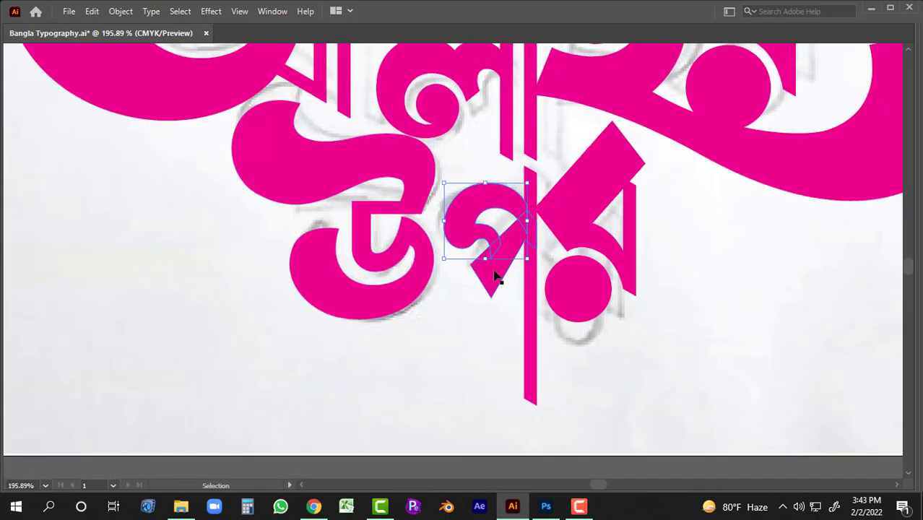
{"action": "left_click_drag", "start_coordinate": [434, 312], "coordinate": [434, 315]}
{"action": "scroll", "coordinate": [440, 360], "scroll_direction": "up", "scroll_amount": 1}
{"action": "scroll", "coordinate": [725, 288], "scroll_direction": "up", "scroll_amount": 1}
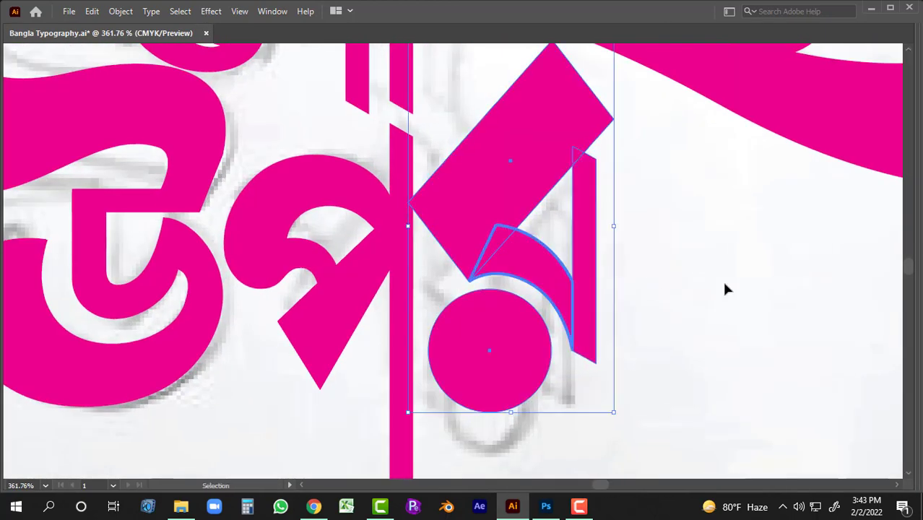
{"action": "scroll", "coordinate": [725, 288], "scroll_direction": "down", "scroll_amount": 8}
{"action": "left_click_drag", "start_coordinate": [462, 295], "coordinate": [782, 295]}
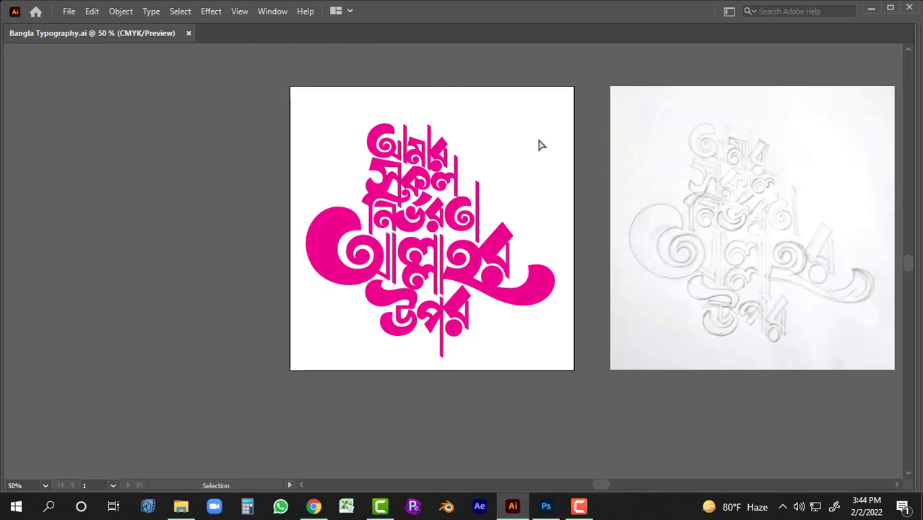
- Move the pencil sketch left of the artboard and slightly adjust the উ curve's anchors
{"action": "scroll", "coordinate": [653, 173], "scroll_direction": "down", "scroll_amount": 2}
{"action": "left_click_drag", "start_coordinate": [654, 173], "coordinate": [258, 288]}
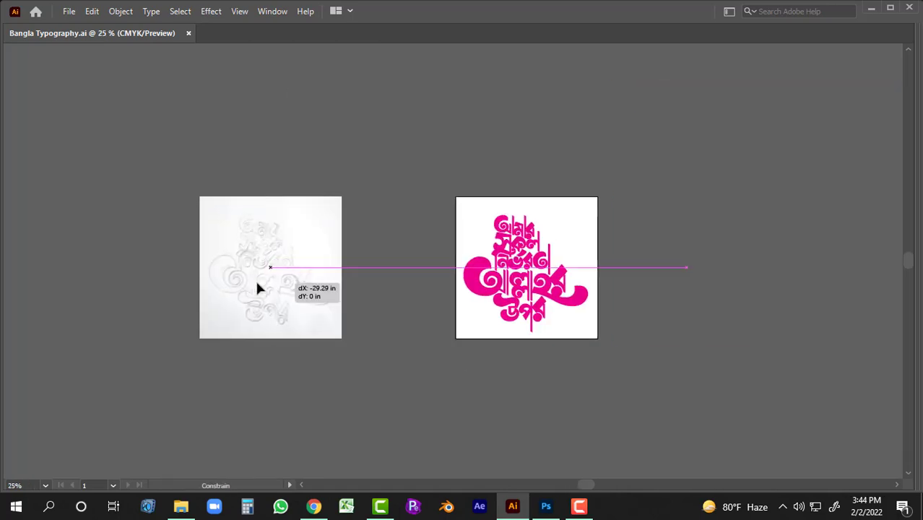
{"action": "scroll", "coordinate": [462, 274], "scroll_direction": "up", "scroll_amount": 3}
{"action": "scroll", "coordinate": [423, 266], "scroll_direction": "up", "scroll_amount": 3}
{"action": "left_click_drag", "start_coordinate": [552, 244], "coordinate": [551, 249]}
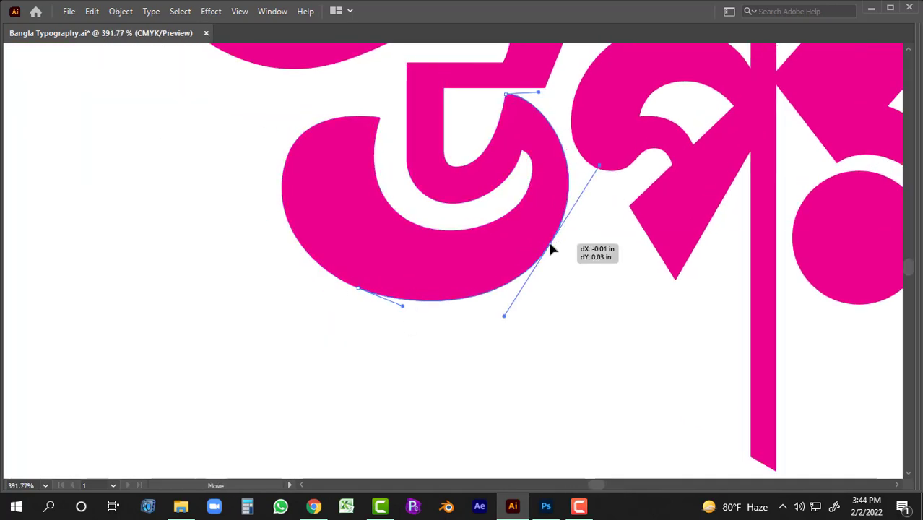
{"action": "left_click_drag", "start_coordinate": [364, 300], "coordinate": [361, 301]}
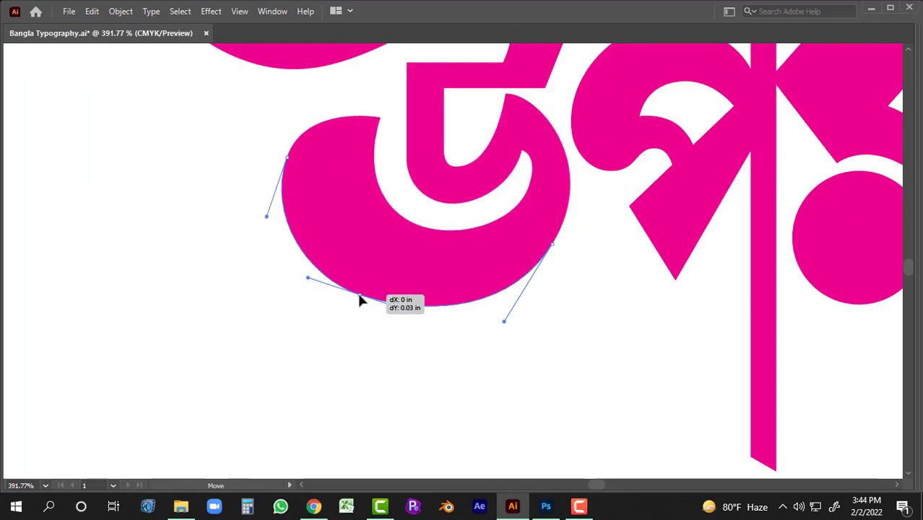
{"action": "scroll", "coordinate": [520, 307], "scroll_direction": "down", "scroll_amount": 3}
{"action": "scroll", "coordinate": [462, 303], "scroll_direction": "up", "scroll_amount": 3}
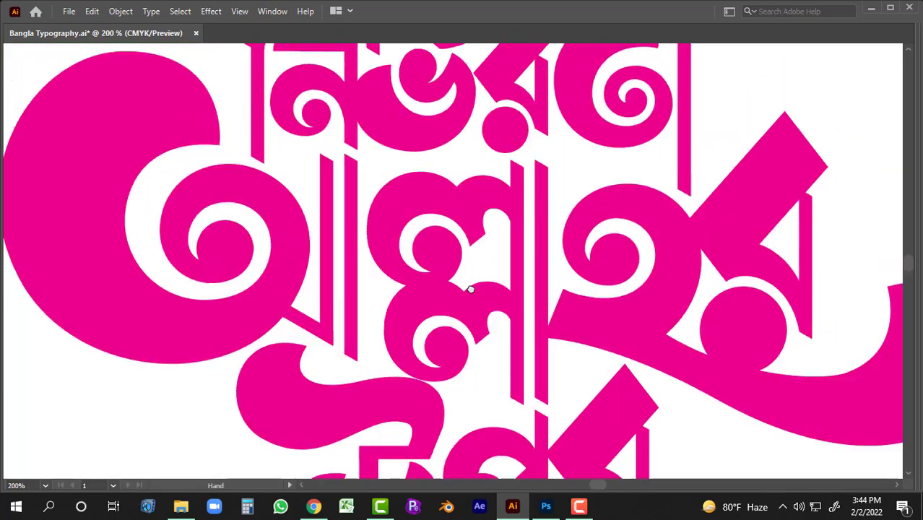
{"action": "key", "text": "Tab"}
{"action": "key", "text": "Tab"}
- Nudge two glyphs upward into tighter positions
{"action": "scroll", "coordinate": [488, 124], "scroll_direction": "up", "scroll_amount": 2}
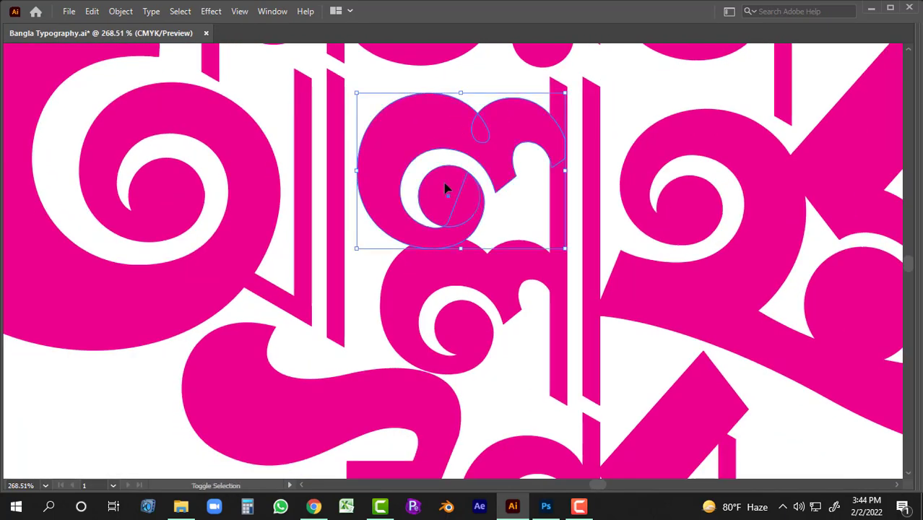
{"action": "left_click_drag", "start_coordinate": [446, 189], "coordinate": [463, 120]}
{"action": "scroll", "coordinate": [643, 192], "scroll_direction": "down", "scroll_amount": 2}
{"action": "scroll", "coordinate": [412, 267], "scroll_direction": "up", "scroll_amount": 1}
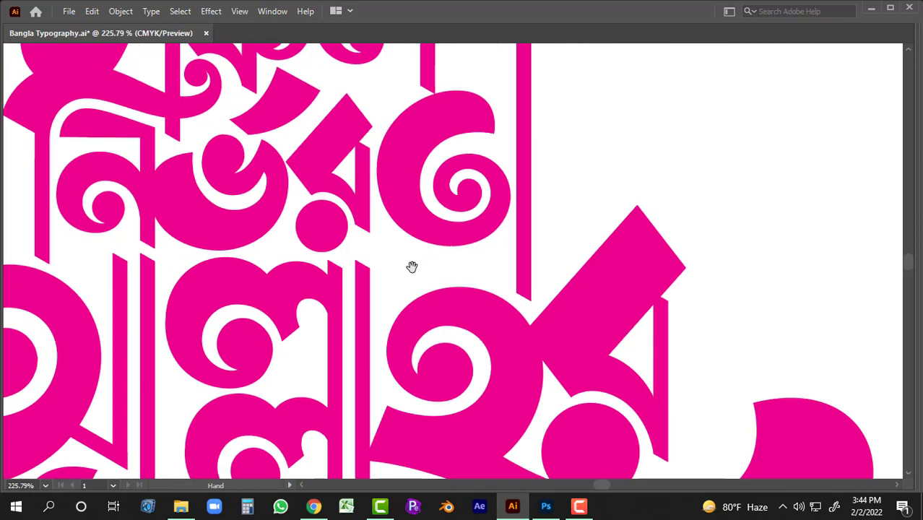
{"action": "left_click_drag", "start_coordinate": [411, 267], "coordinate": [443, 154]}
{"action": "scroll", "coordinate": [568, 254], "scroll_direction": "up", "scroll_amount": 5}
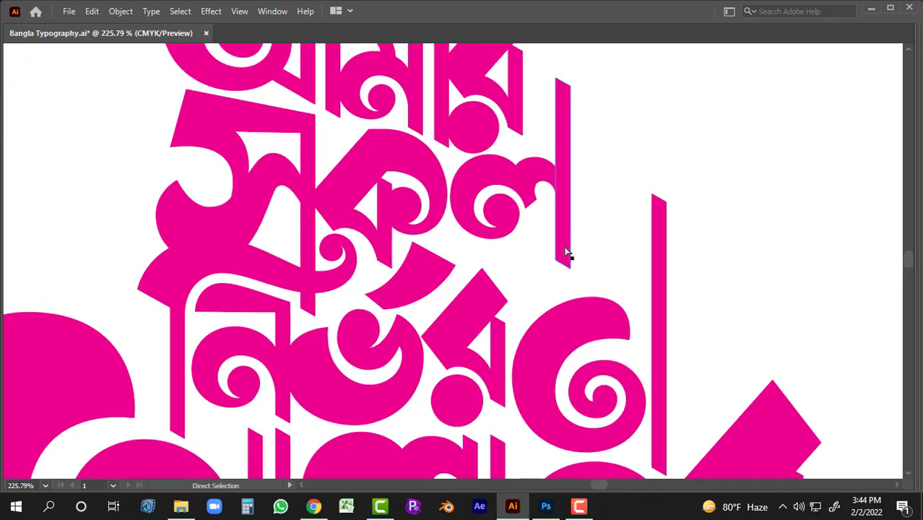
- Shift the diamond and the long diagonal bar up and right beside the letters
{"action": "left_click_drag", "start_coordinate": [478, 278], "coordinate": [510, 251]}
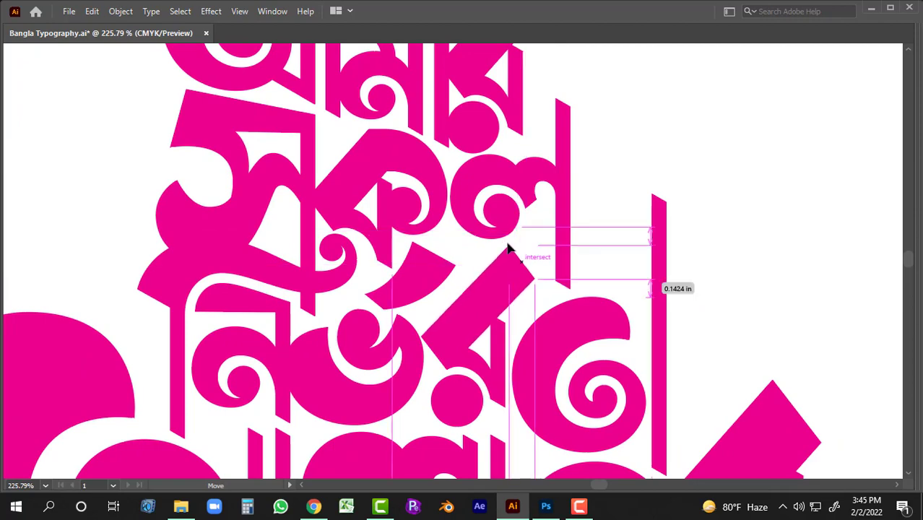
{"action": "scroll", "coordinate": [509, 254], "scroll_direction": "down", "scroll_amount": 1}
{"action": "scroll", "coordinate": [509, 254], "scroll_direction": "up", "scroll_amount": 5}
{"action": "left_click_drag", "start_coordinate": [500, 214], "coordinate": [533, 182]}
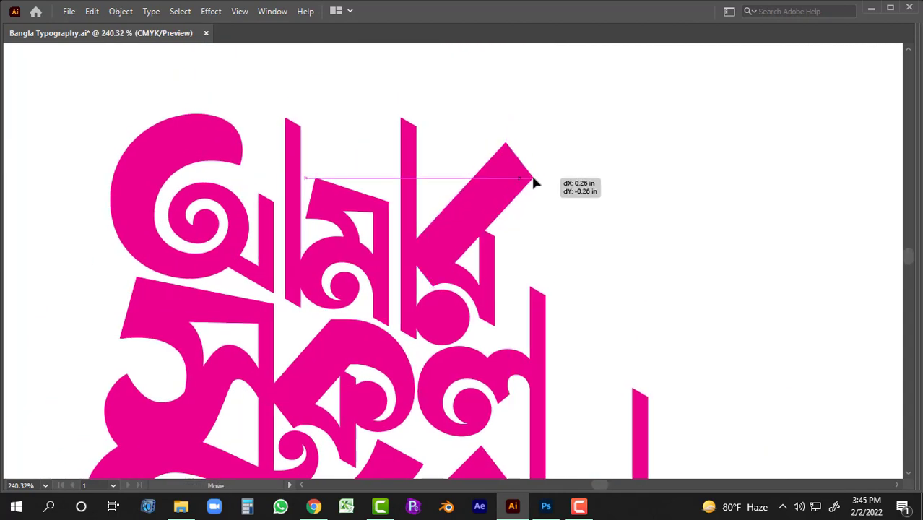
{"action": "scroll", "coordinate": [556, 217], "scroll_direction": "down", "scroll_amount": 2}
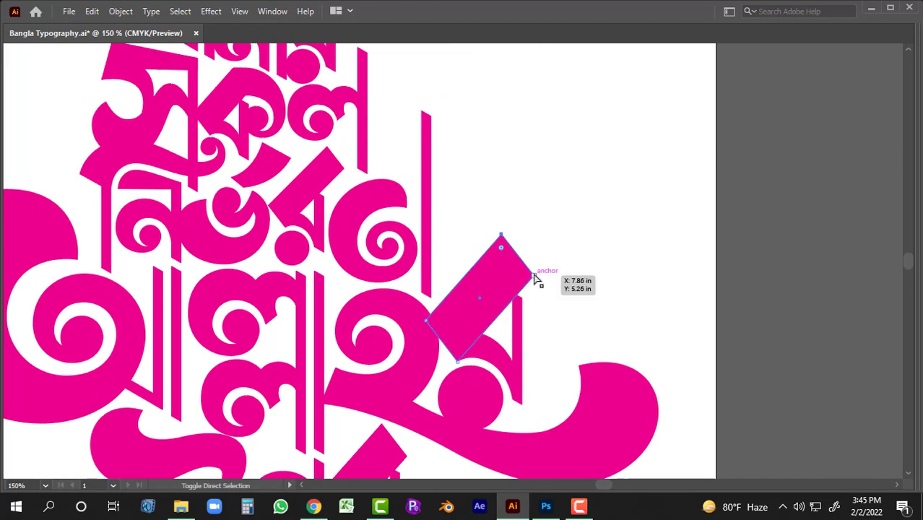
{"action": "left_click_drag", "start_coordinate": [540, 282], "coordinate": [568, 242]}
{"action": "scroll", "coordinate": [405, 331], "scroll_direction": "down", "scroll_amount": 2}
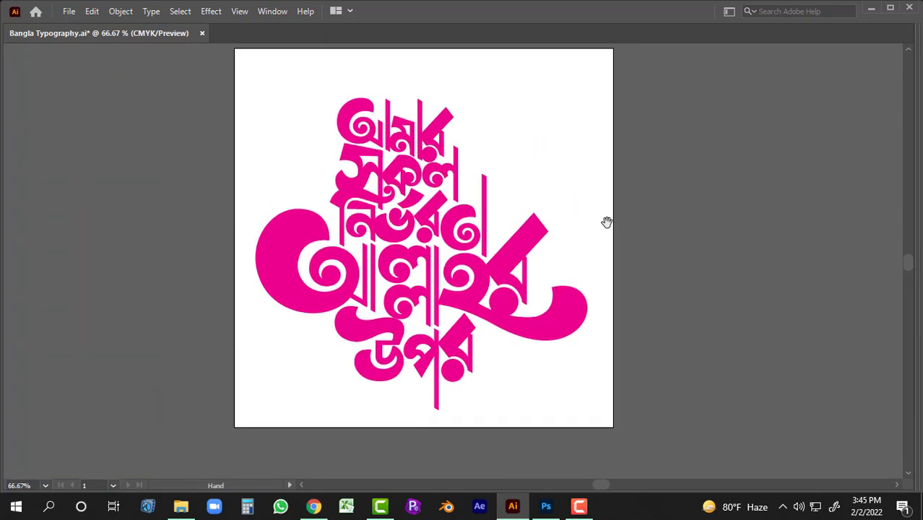
{"action": "scroll", "coordinate": [607, 222], "scroll_direction": "up", "scroll_amount": 3}
{"action": "left_click_drag", "start_coordinate": [497, 148], "coordinate": [473, 206]}
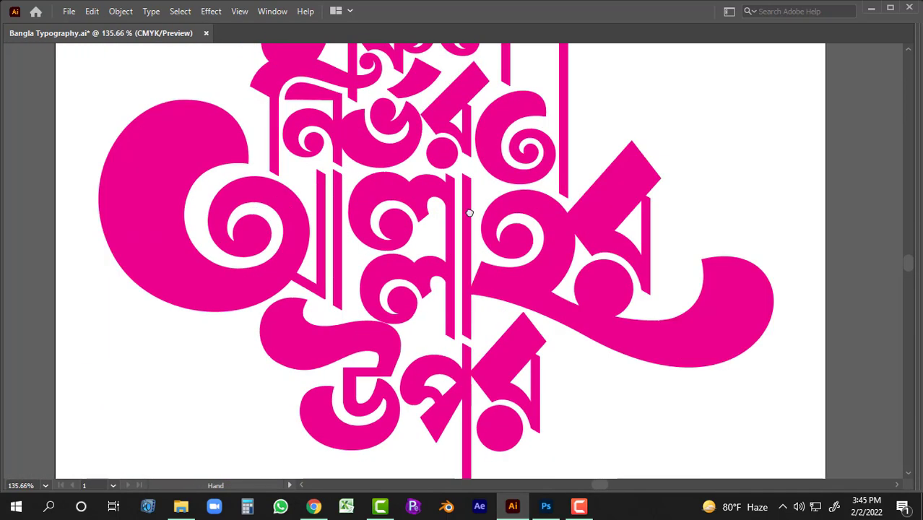
{"action": "scroll", "coordinate": [481, 245], "scroll_direction": "down", "scroll_amount": 3}
{"action": "scroll", "coordinate": [482, 245], "scroll_direction": "up", "scroll_amount": 2}
{"action": "scroll", "coordinate": [481, 245], "scroll_direction": "down", "scroll_amount": 2}
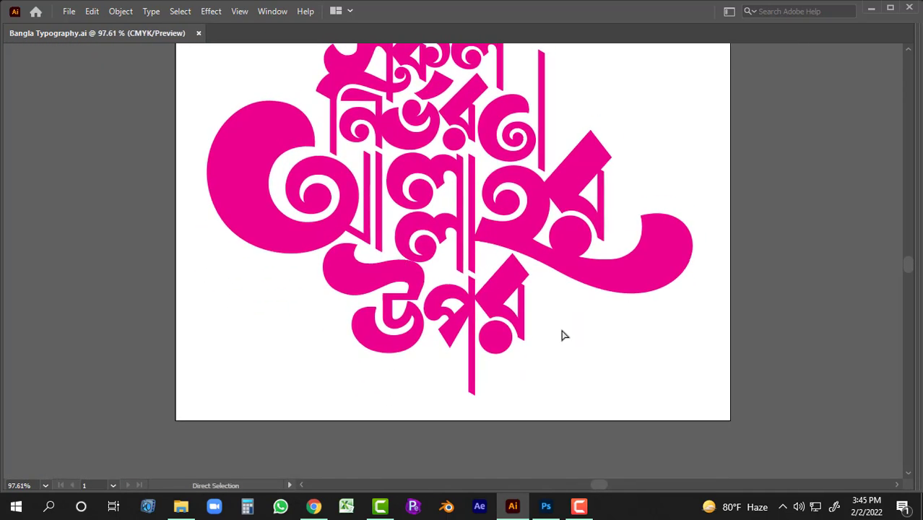
{"action": "key", "text": "Tab"}
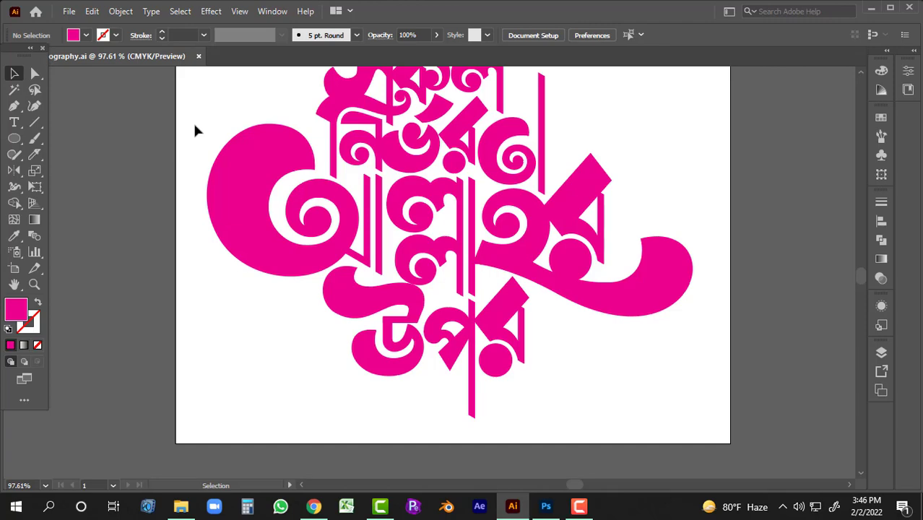
- Select all the lettering and fill it with black
{"action": "scroll", "coordinate": [195, 130], "scroll_direction": "up", "scroll_amount": 2}
{"action": "key", "text": "ctrl+a"}
{"action": "left_click", "coordinate": [881, 70]}
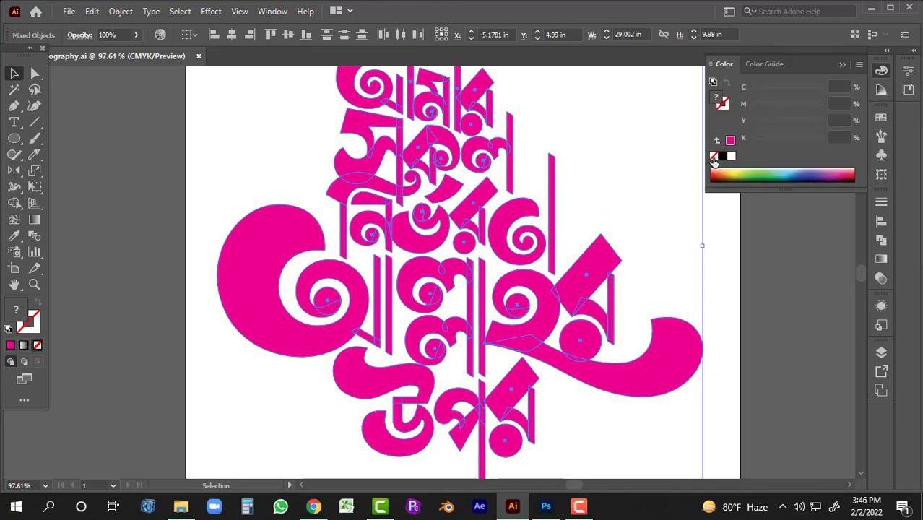
{"action": "scroll", "coordinate": [385, 241], "scroll_direction": "down", "scroll_amount": 4}
{"action": "left_click", "coordinate": [385, 240]}
{"action": "key", "text": "ctrl+a"}
{"action": "key", "text": "ctrl+0"}
- Set the fill's K value to 80 for a dark grey, then select one glyph
{"action": "left_click", "coordinate": [723, 156]}
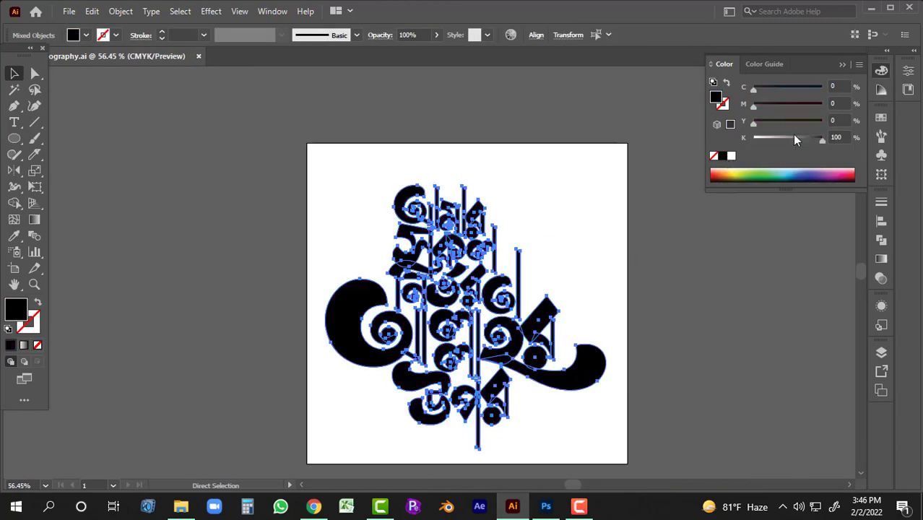
{"action": "type", "text": "80"}
{"action": "key", "text": "Tab"}
{"action": "key", "text": "ctrl+shift+a"}
{"action": "scroll", "coordinate": [434, 218], "scroll_direction": "up", "scroll_amount": 3}
{"action": "scroll", "coordinate": [421, 200], "scroll_direction": "up", "scroll_amount": 3}
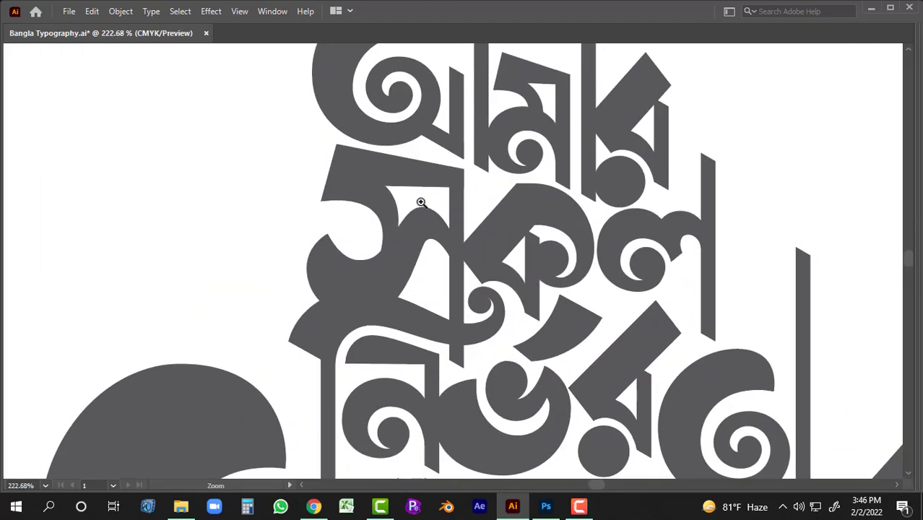
{"action": "scroll", "coordinate": [495, 240], "scroll_direction": "up", "scroll_amount": 3}
{"action": "left_click", "coordinate": [495, 240]}
{"action": "key", "text": "Tab"}
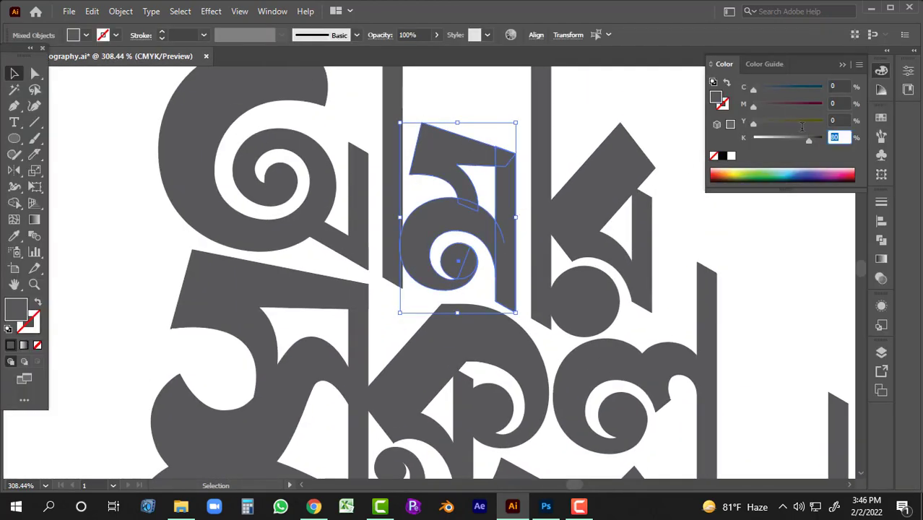
- Set a glyph's fill to 70% black and eyedropper that grey onto the neighbouring right glyph
{"action": "type", "text": "70"}
{"action": "key", "text": "Return"}
{"action": "left_click", "coordinate": [645, 303], "text": "ctrl"}
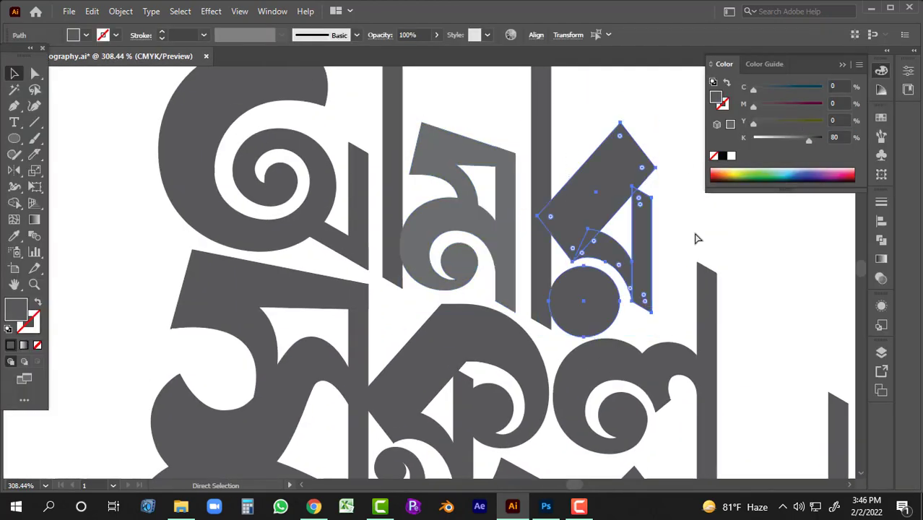
{"action": "left_click", "coordinate": [444, 149]}
- Zoom in on the small circle and enlarge it
{"action": "key", "text": "v"}
{"action": "left_click", "coordinate": [664, 198]}
{"action": "left_click_drag", "start_coordinate": [572, 300], "coordinate": [526, 224]}
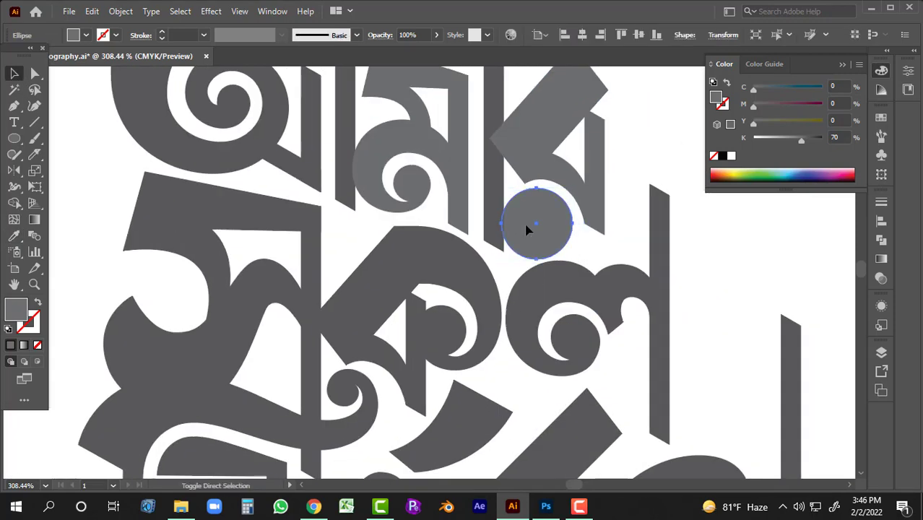
{"action": "key", "text": "ctrl+shift+a"}
{"action": "scroll", "coordinate": [526, 252], "scroll_direction": "up", "scroll_amount": 2}
{"action": "left_click", "coordinate": [577, 244]}
{"action": "left_click_drag", "start_coordinate": [564, 291], "coordinate": [572, 306]}
{"action": "key", "text": "ctrl+shift+a"}
{"action": "scroll", "coordinate": [403, 169], "scroll_direction": "down", "scroll_amount": 2}
{"action": "scroll", "coordinate": [403, 169], "scroll_direction": "down", "scroll_amount": 1}
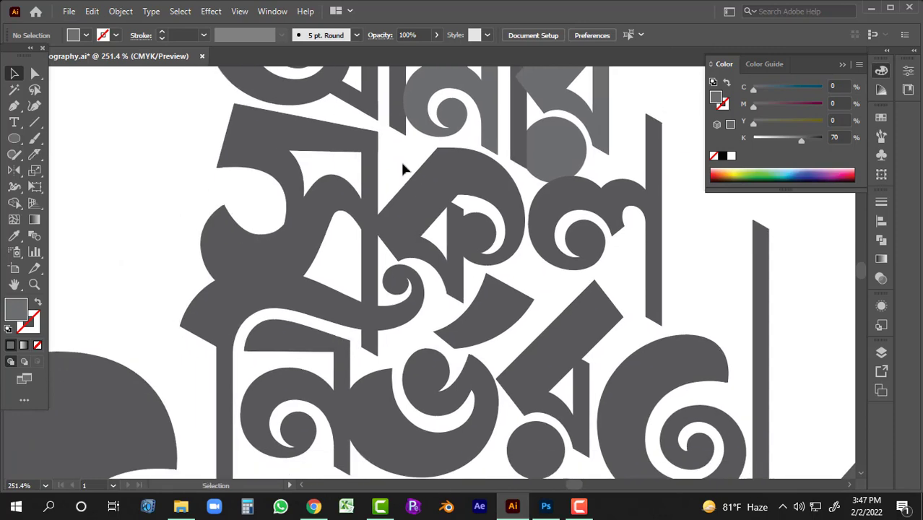
- Give a second-word glyph and the swash under the large left glyph the 70% grey
{"action": "left_click", "coordinate": [480, 248]}
{"action": "left_click", "coordinate": [560, 141]}
{"action": "key", "text": "v"}
{"action": "scroll", "coordinate": [309, 222], "scroll_direction": "down", "scroll_amount": 1}
{"action": "left_click", "coordinate": [309, 223]}
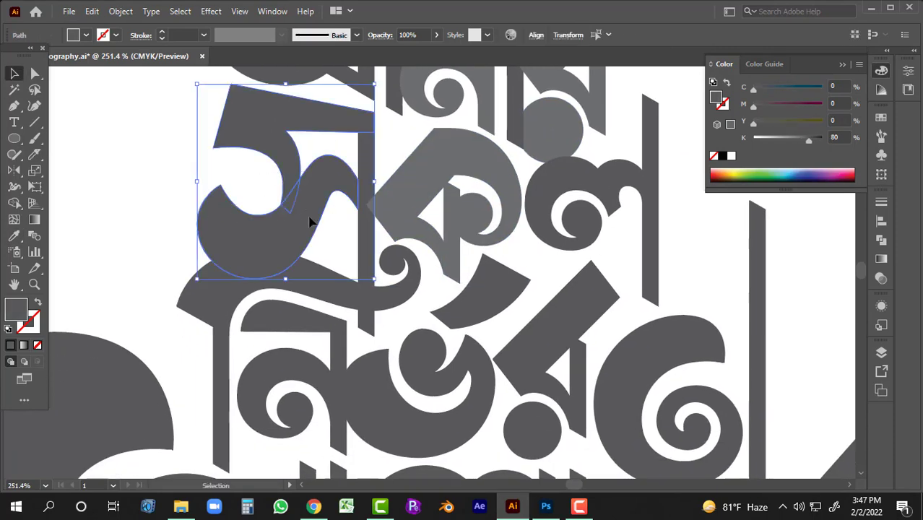
{"action": "left_click", "coordinate": [289, 275]}
{"action": "left_click", "coordinate": [221, 397]}
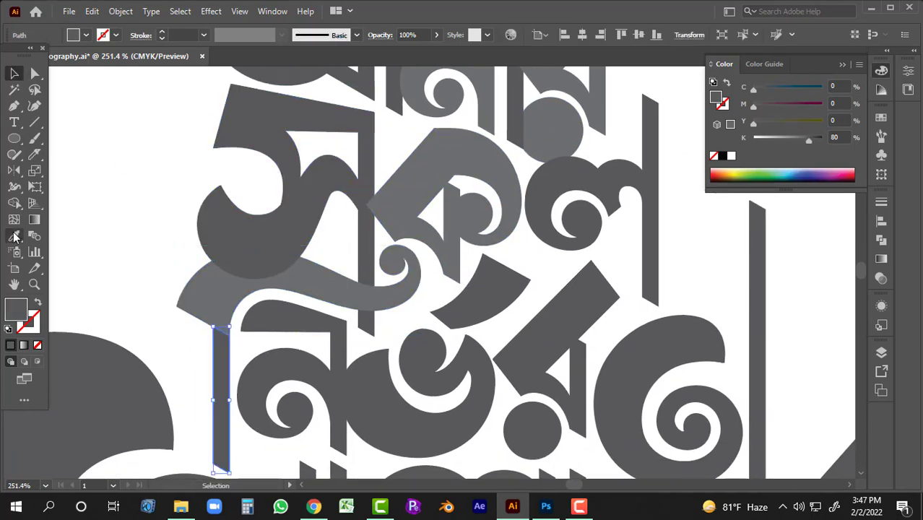
{"action": "scroll", "coordinate": [361, 264], "scroll_direction": "down", "scroll_amount": 3}
- Copy the 70% grey onto the left glyph of the third word
{"action": "left_click", "coordinate": [360, 264]}
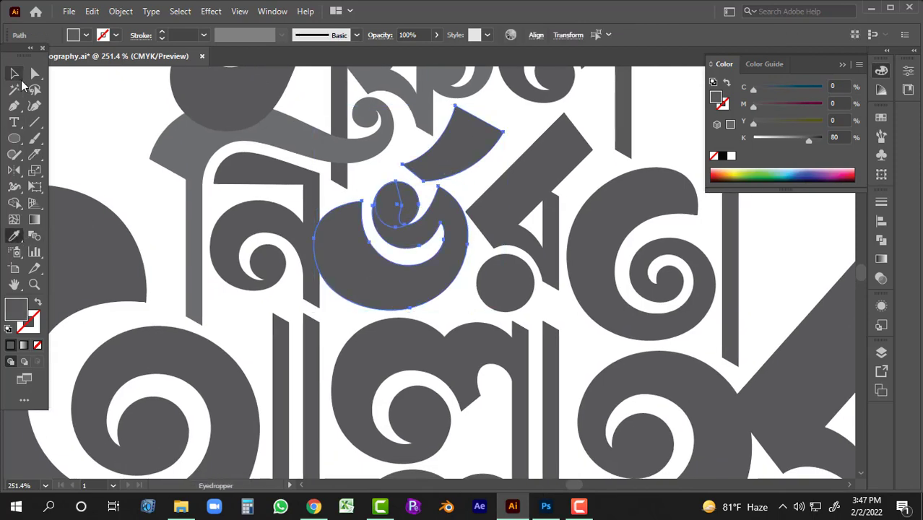
{"action": "left_click", "coordinate": [14, 73]}
{"action": "left_click", "coordinate": [314, 203]}
{"action": "left_click", "coordinate": [265, 123]}
{"action": "key", "text": "v"}
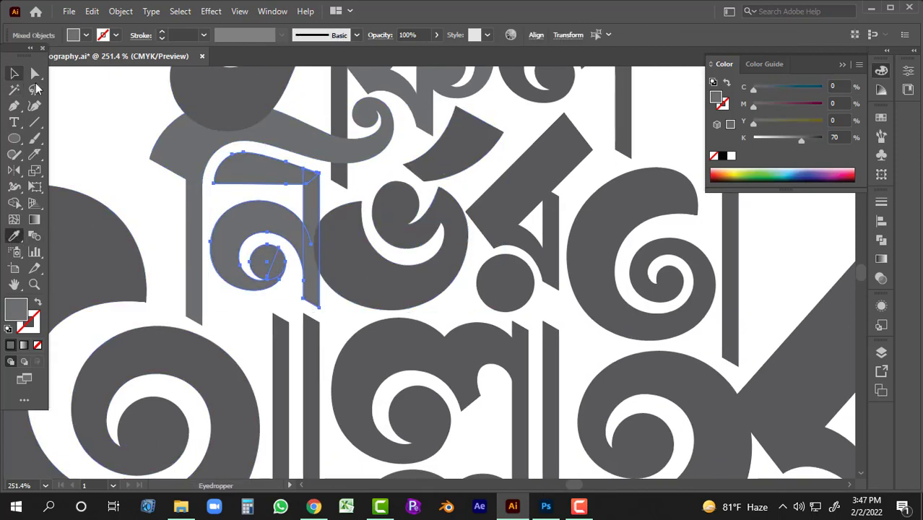
{"action": "key", "text": "ctrl+minus"}
{"action": "left_click", "coordinate": [439, 299]}
{"action": "scroll", "coordinate": [439, 300], "scroll_direction": "down", "scroll_amount": 3}
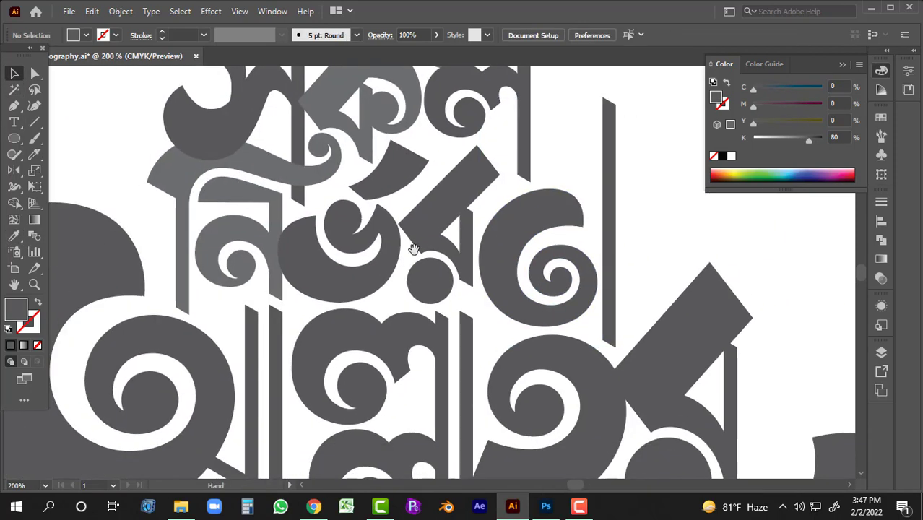
{"action": "scroll", "coordinate": [412, 248], "scroll_direction": "down", "scroll_amount": 3}
- Adjust a vertical bar's end points with Direct Selection, extending its bottom straight down
{"action": "scroll", "coordinate": [448, 217], "scroll_direction": "down", "scroll_amount": 5}
{"action": "key", "text": "a"}
{"action": "left_click", "coordinate": [497, 187]}
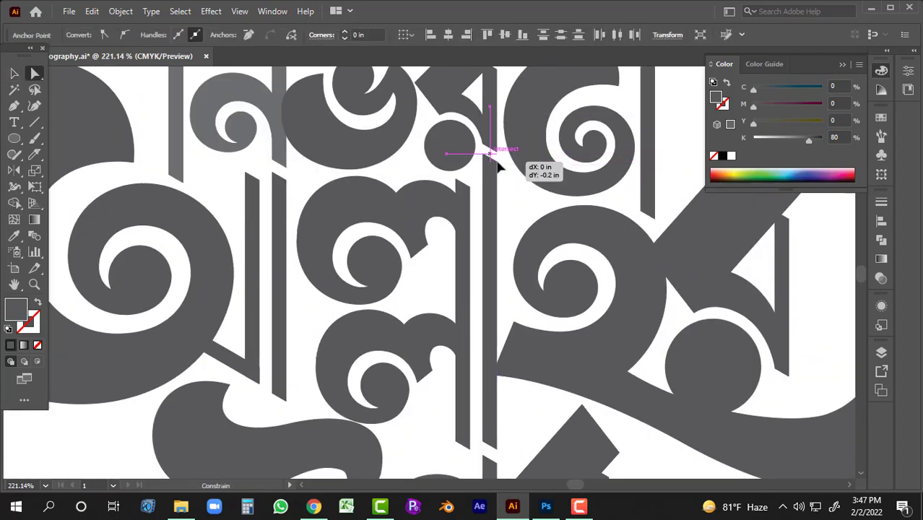
{"action": "left_click", "coordinate": [319, 243]}
{"action": "scroll", "coordinate": [309, 214], "scroll_direction": "up", "scroll_amount": 2}
{"action": "left_click_drag", "start_coordinate": [336, 212], "coordinate": [343, 212]}
{"action": "scroll", "coordinate": [342, 212], "scroll_direction": "down", "scroll_amount": 3}
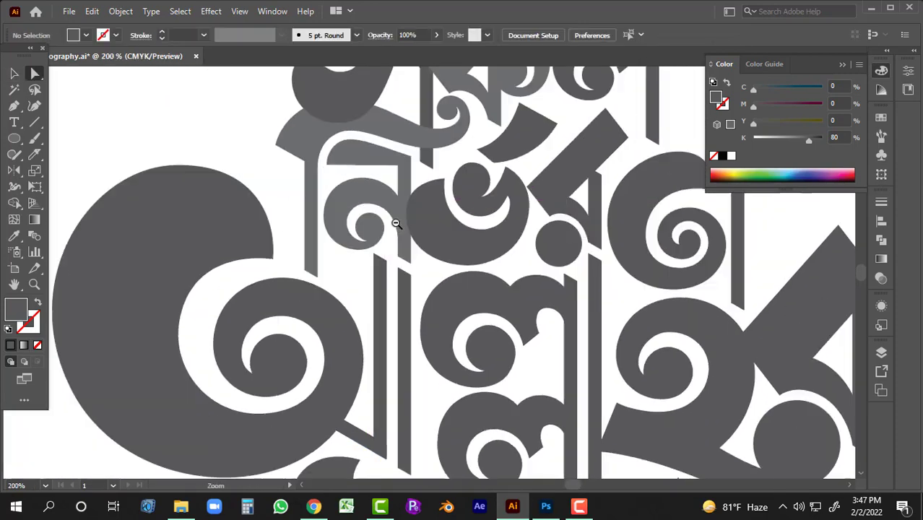
{"action": "scroll", "coordinate": [624, 233], "scroll_direction": "up", "scroll_amount": 5}
{"action": "scroll", "coordinate": [346, 206], "scroll_direction": "up", "scroll_amount": 5}
{"action": "scroll", "coordinate": [376, 262], "scroll_direction": "up", "scroll_amount": 4}
{"action": "mouse_move", "coordinate": [376, 262]}
{"action": "left_mouse_down"}
{"action": "mouse_move", "coordinate": [380, 319]}
{"action": "mouse_move", "coordinate": [419, 277]}
{"action": "mouse_move", "coordinate": [372, 325]}
{"action": "left_mouse_up"}
- Lengthen two more stems downward, one by 0.19 in
{"action": "scroll", "coordinate": [355, 323], "scroll_direction": "up", "scroll_amount": 2}
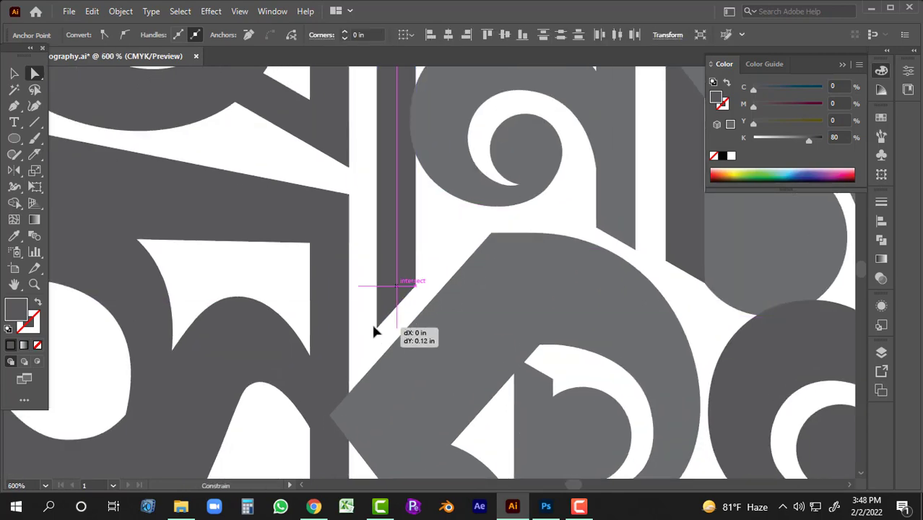
{"action": "scroll", "coordinate": [347, 313], "scroll_direction": "down", "scroll_amount": 5}
{"action": "scroll", "coordinate": [347, 313], "scroll_direction": "up", "scroll_amount": 1}
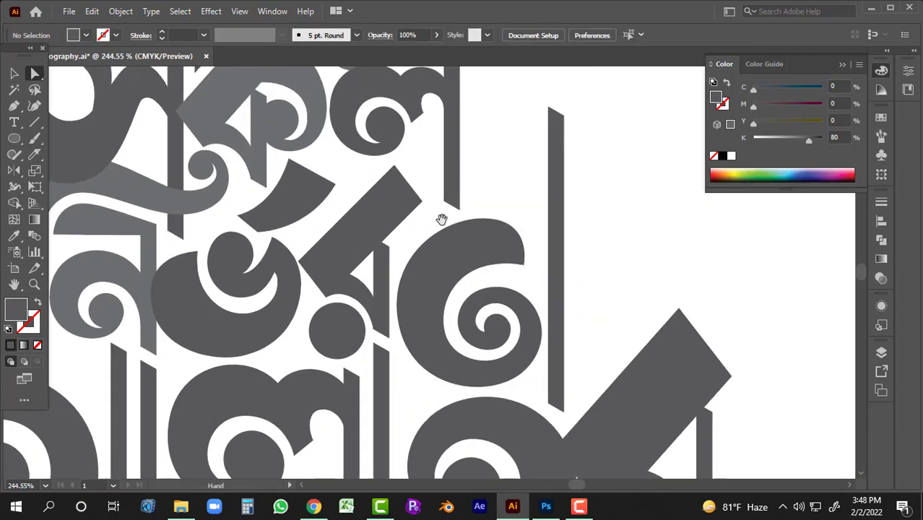
{"action": "scroll", "coordinate": [439, 212], "scroll_direction": "down", "scroll_amount": 3}
{"action": "scroll", "coordinate": [437, 253], "scroll_direction": "down", "scroll_amount": 3}
{"action": "scroll", "coordinate": [373, 220], "scroll_direction": "down", "scroll_amount": 3}
{"action": "scroll", "coordinate": [508, 213], "scroll_direction": "up", "scroll_amount": 2}
{"action": "left_click_drag", "start_coordinate": [485, 233], "coordinate": [485, 265]}
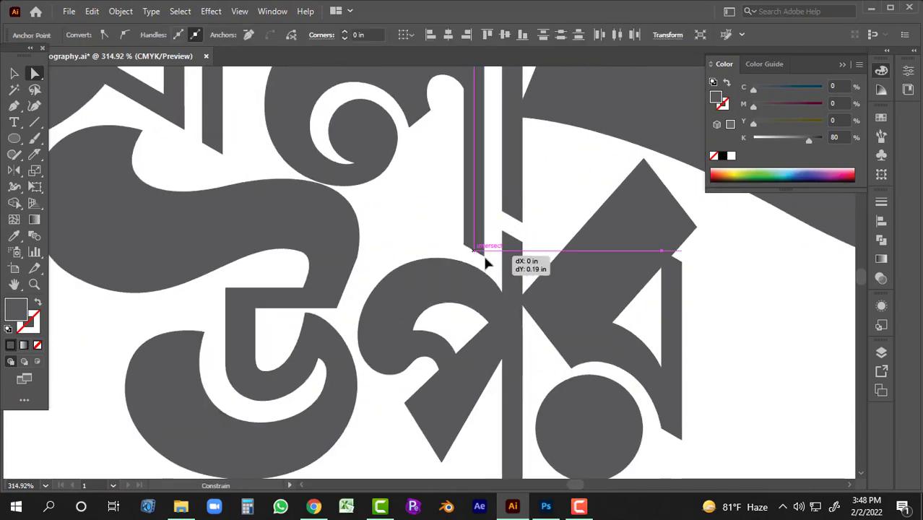
{"action": "scroll", "coordinate": [375, 208], "scroll_direction": "up", "scroll_amount": 2}
{"action": "scroll", "coordinate": [375, 208], "scroll_direction": "left", "scroll_amount": 3}
{"action": "left_click_drag", "start_coordinate": [368, 233], "coordinate": [368, 257]}
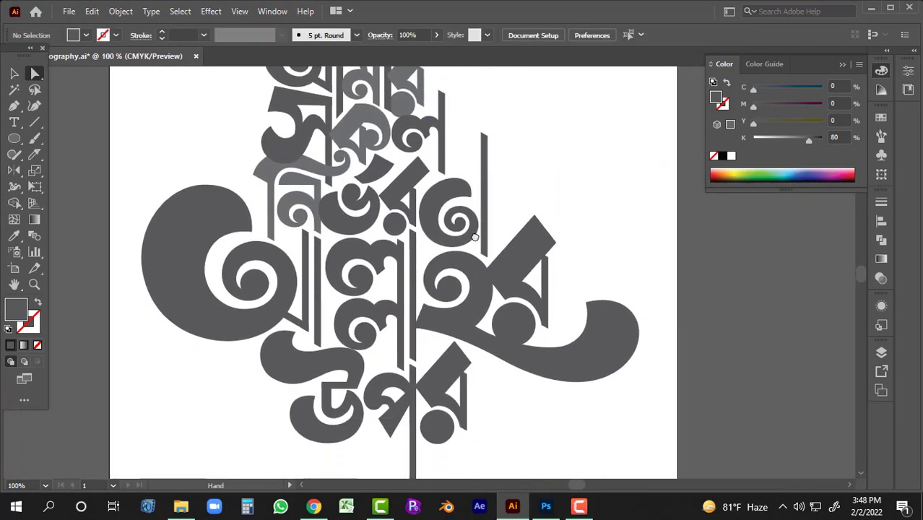
- Give the diamond-and-circle glyph the lighter grey and nudge its circle
{"action": "left_click_drag", "start_coordinate": [448, 267], "coordinate": [477, 267]}
{"action": "left_click", "coordinate": [571, 296], "text": "ctrl"}
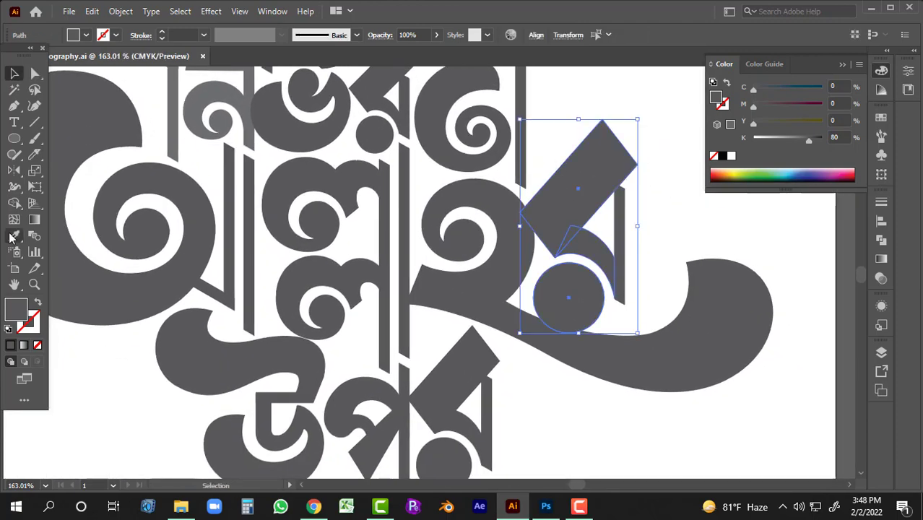
{"action": "key", "text": "i"}
{"action": "left_click", "coordinate": [246, 107]}
{"action": "scroll", "coordinate": [585, 299], "scroll_direction": "up", "scroll_amount": 2, "text": "alt"}
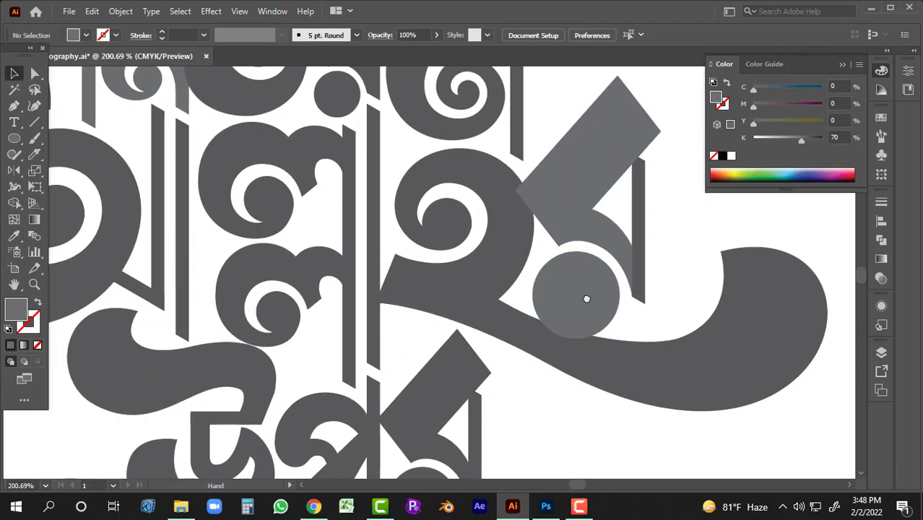
{"action": "left_click", "coordinate": [585, 309], "text": "ctrl"}
{"action": "left_click_drag", "start_coordinate": [608, 338], "coordinate": [632, 346]}
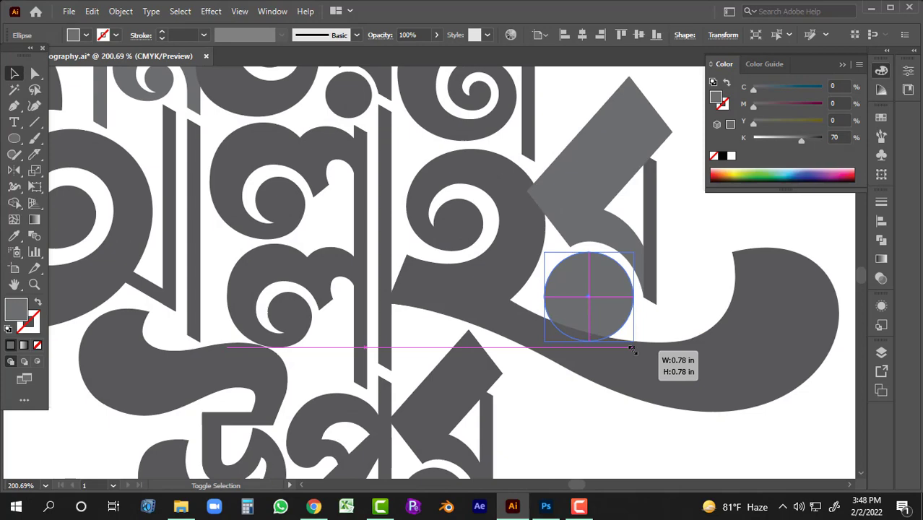
{"action": "left_click", "coordinate": [669, 284]}
- Give the circle the 80% grey and shift it slightly into place
{"action": "key", "text": "ctrl+1"}
{"action": "scroll", "coordinate": [600, 312], "scroll_direction": "up", "scroll_amount": 3, "text": "alt"}
{"action": "left_click", "coordinate": [592, 306]}
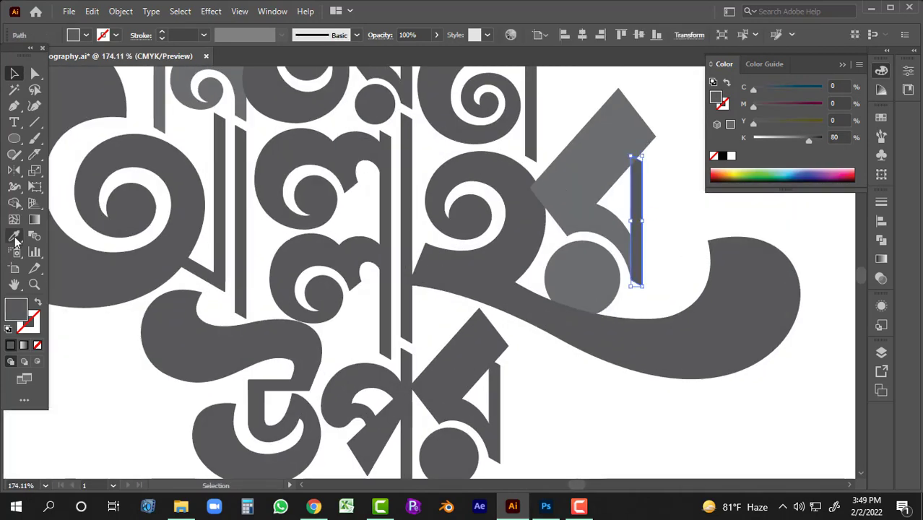
{"action": "scroll", "coordinate": [361, 260], "scroll_direction": "up", "scroll_amount": 3, "text": "alt"}
{"action": "left_click", "coordinate": [417, 310]}
{"action": "left_click_drag", "start_coordinate": [418, 309], "coordinate": [462, 266]}
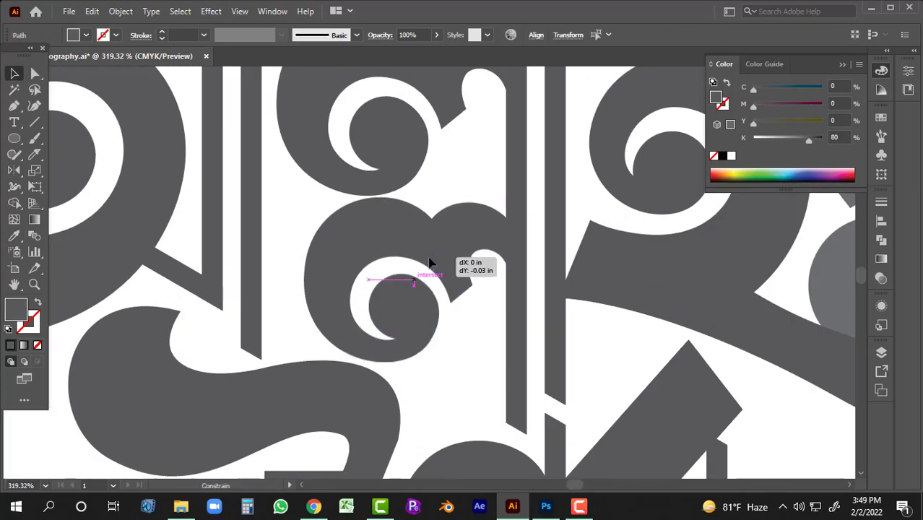
{"action": "scroll", "coordinate": [453, 241], "scroll_direction": "up", "scroll_amount": 4, "text": "alt"}
{"action": "scroll", "coordinate": [403, 317], "scroll_direction": "down", "scroll_amount": 4, "text": "alt"}
{"action": "scroll", "coordinate": [384, 310], "scroll_direction": "down", "scroll_amount": 2, "text": "alt"}
{"action": "scroll", "coordinate": [384, 310], "scroll_direction": "down", "scroll_amount": 1, "text": "alt"}
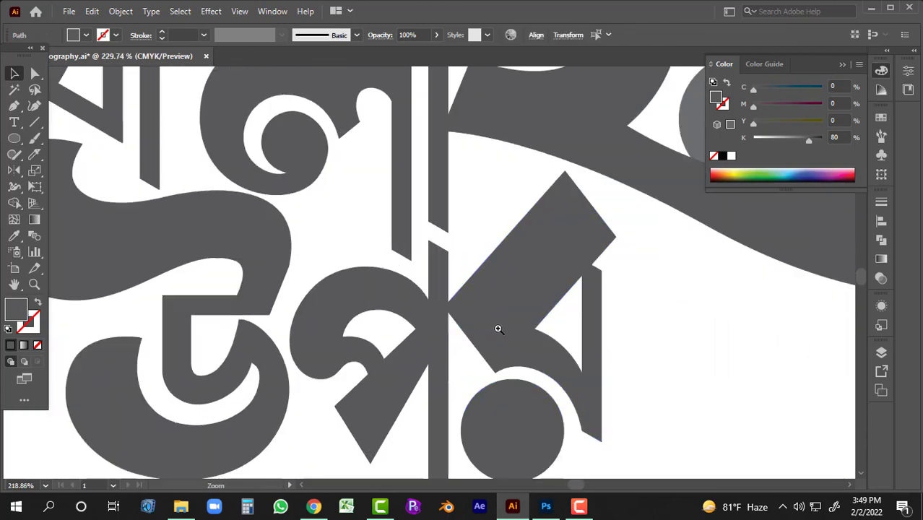
{"action": "left_click", "coordinate": [525, 322]}
{"action": "scroll", "coordinate": [525, 322], "scroll_direction": "down", "scroll_amount": 2, "text": "alt"}
{"action": "key", "text": "a"}
{"action": "left_click", "coordinate": [525, 150]}
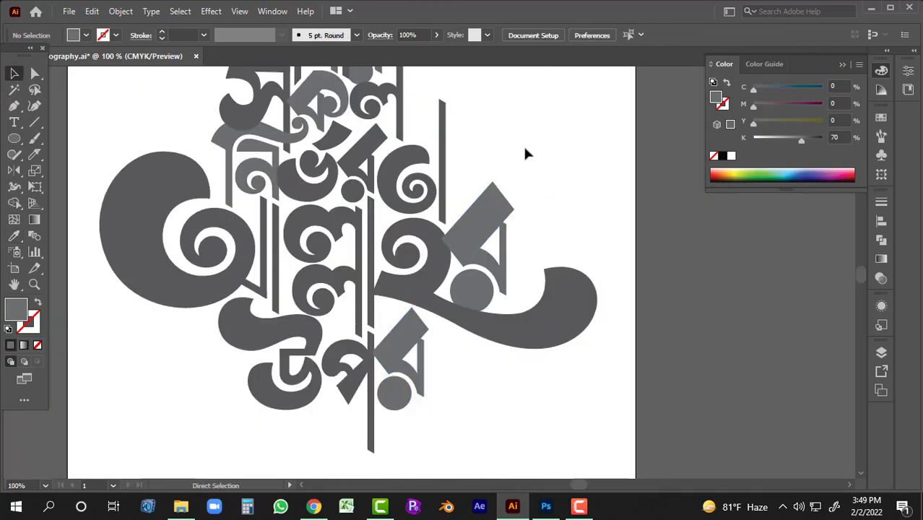
{"action": "scroll", "coordinate": [415, 214], "scroll_direction": "down", "scroll_amount": 4}
{"action": "scroll", "coordinate": [416, 214], "scroll_direction": "up", "scroll_amount": 1}
- Select all of the artwork and bring up the Edit menu for copying
{"action": "key", "text": "ctrl+a"}
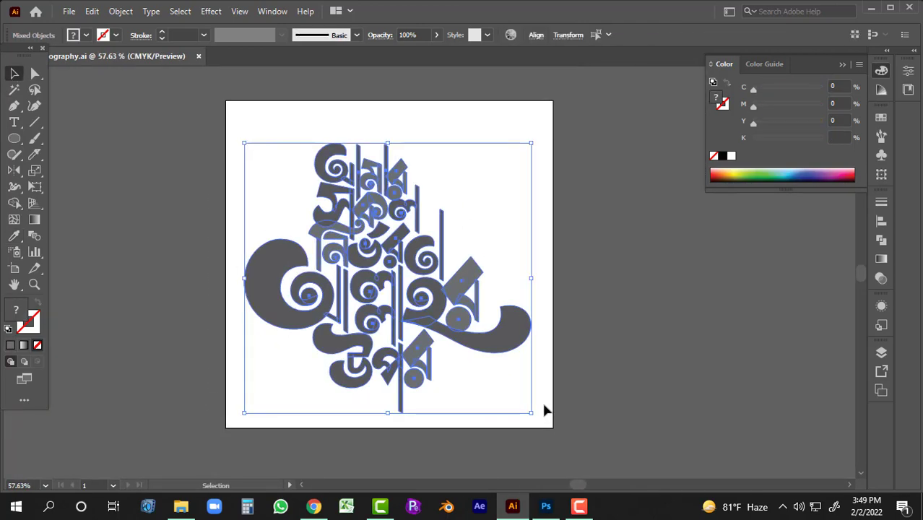
{"action": "left_click", "coordinate": [525, 270]}
{"action": "mouse_move", "coordinate": [579, 506]}
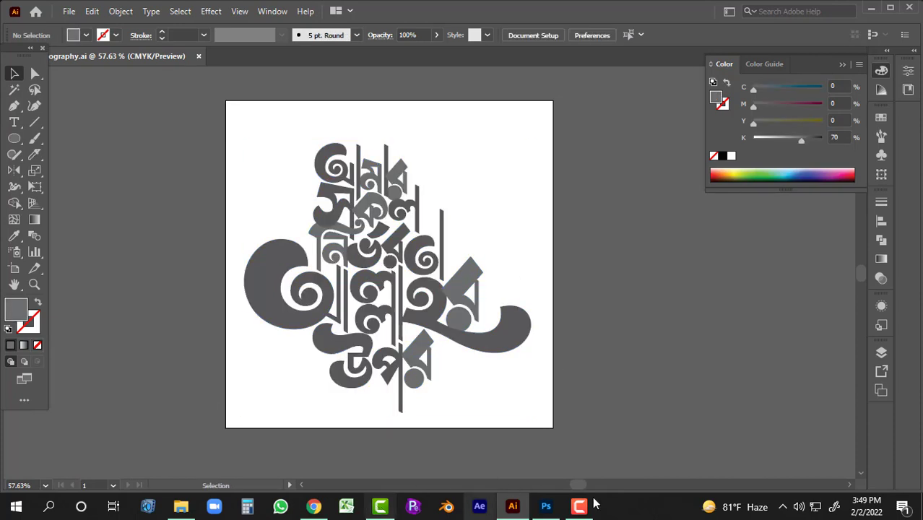
{"action": "left_click", "coordinate": [579, 509]}
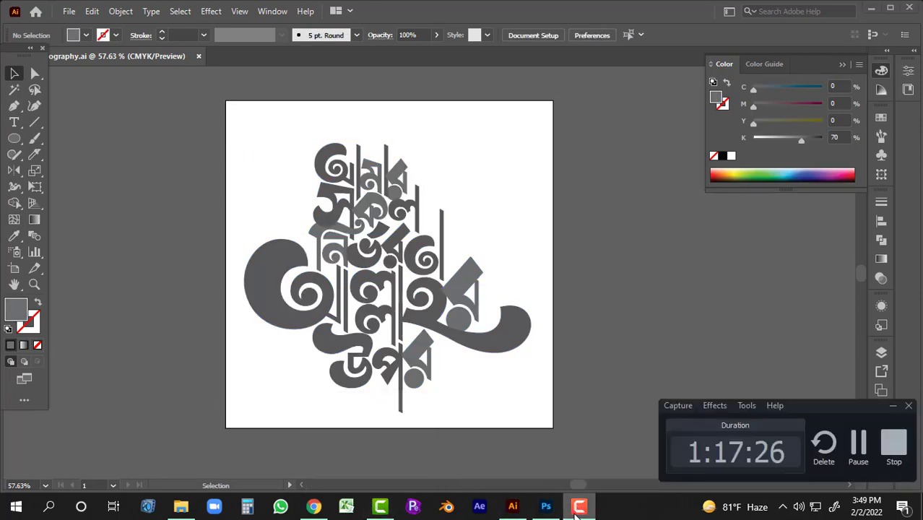
{"action": "left_click", "coordinate": [578, 509]}
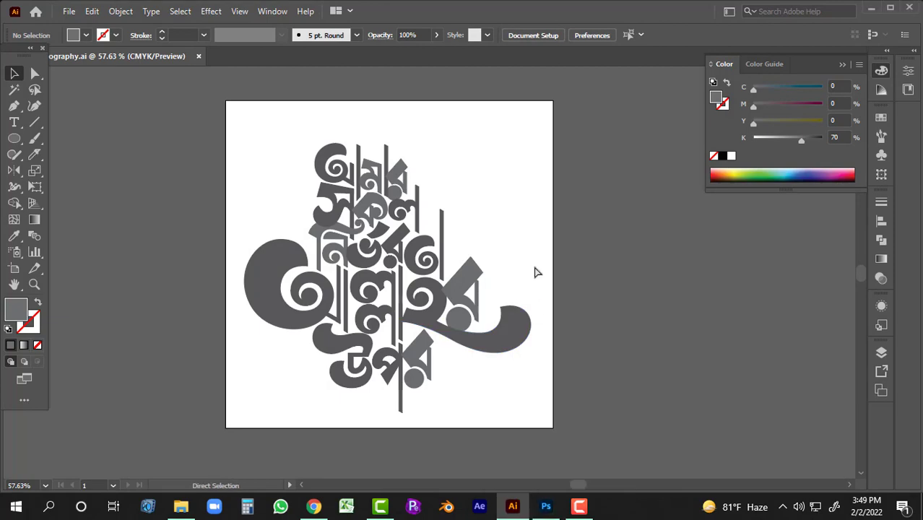
{"action": "key", "text": "ctrl+a"}
{"action": "left_click", "coordinate": [69, 10]}
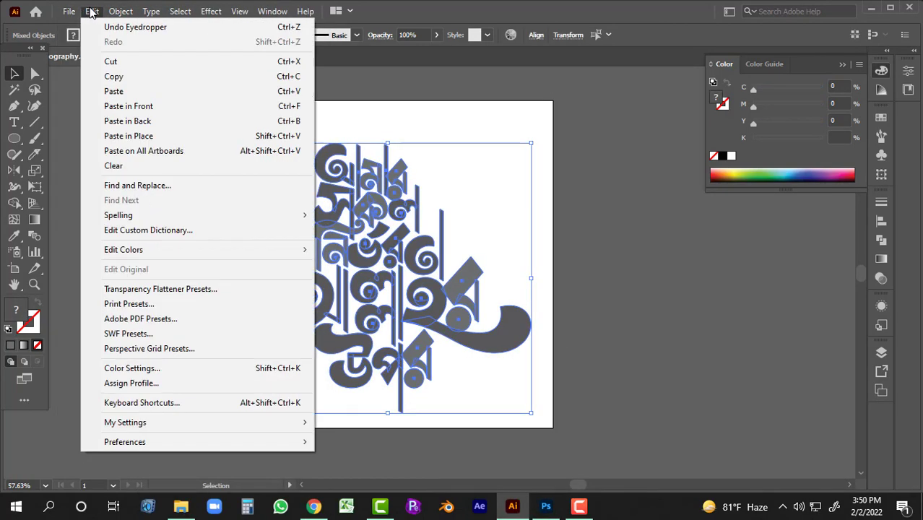
- Copy the lettering and create a 10 × 10 inch, 300 ppi RGB Photoshop document
{"action": "left_click", "coordinate": [137, 76]}
{"action": "left_click", "coordinate": [545, 505]}
{"action": "key", "text": "ctrl+n"}
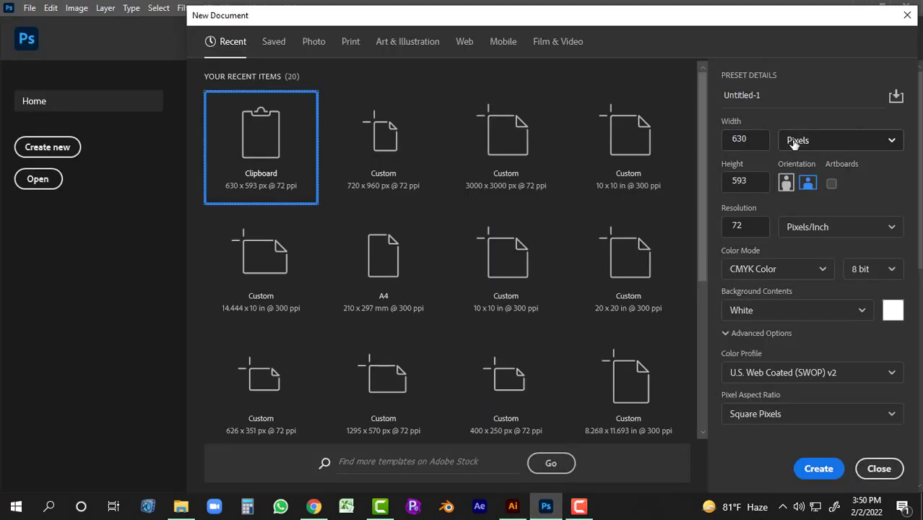
{"action": "type", "text": "10"}
{"action": "key", "text": "Tab"}
{"action": "type", "text": "10"}
{"action": "key", "text": "Tab"}
{"action": "type", "text": "300"}
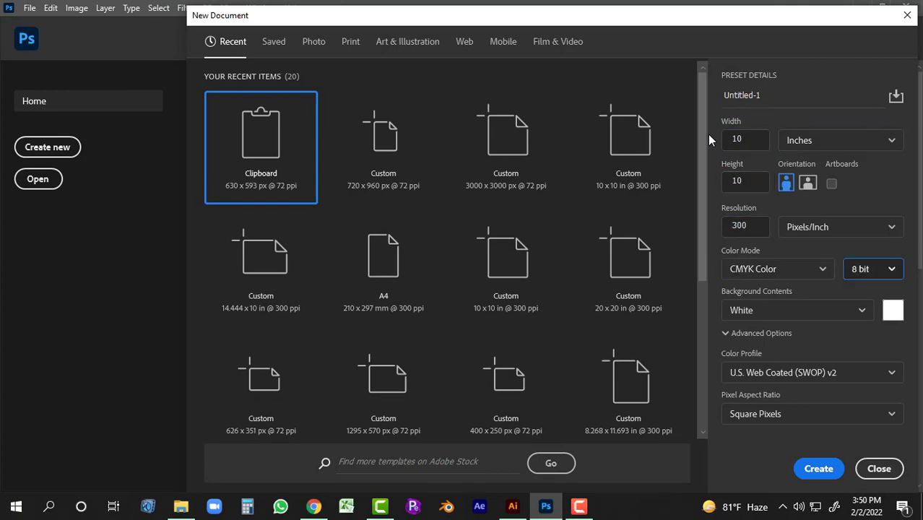
{"action": "left_click", "coordinate": [777, 268]}
{"action": "left_click", "coordinate": [755, 340]}
{"action": "key", "text": "Return"}
- Paste the lettering and scale it down to about two-thirds size
{"action": "key", "text": "ctrl+v"}
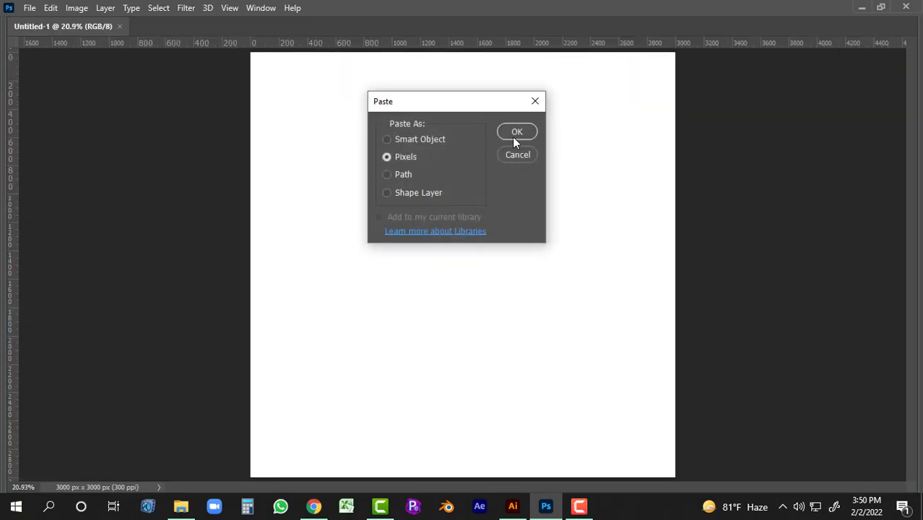
{"action": "left_click", "coordinate": [514, 133]}
{"action": "key", "text": "Return"}
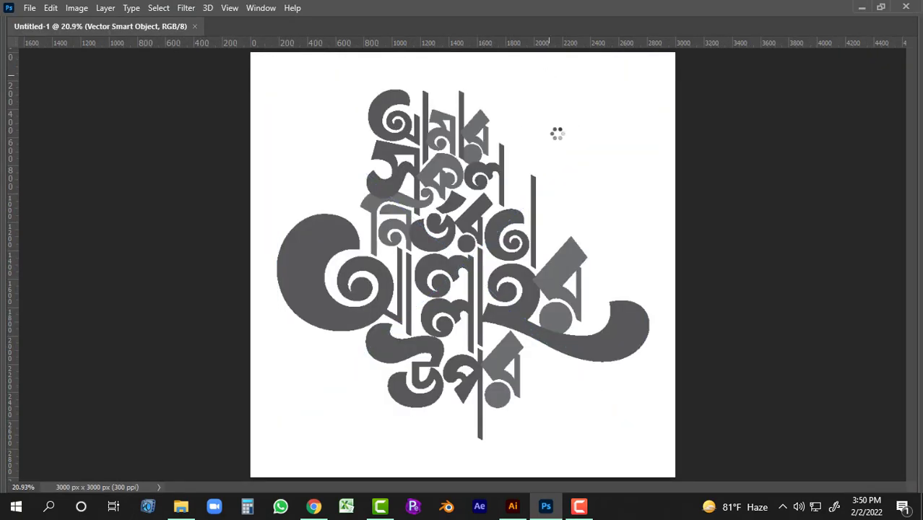
{"action": "left_click", "coordinate": [880, 7]}
{"action": "left_click", "coordinate": [813, 22]}
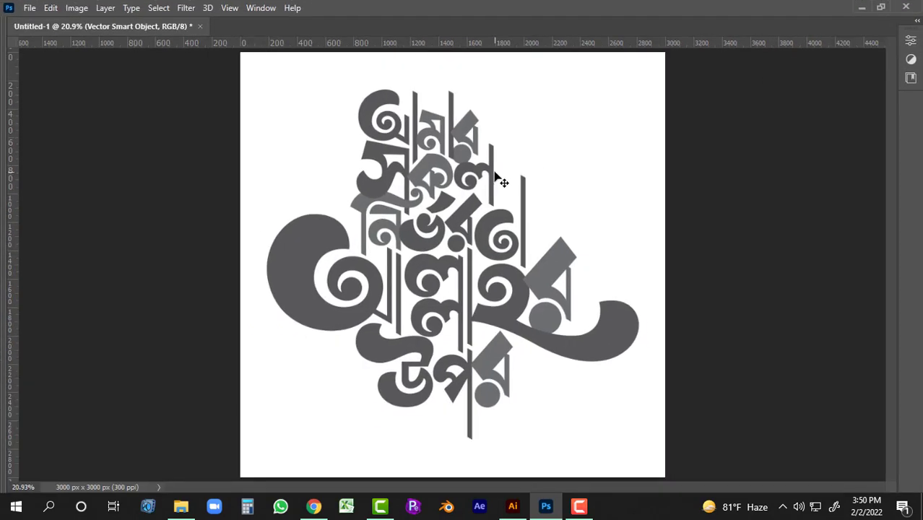
{"action": "key", "text": "ctrl+t"}
{"action": "left_click_drag", "start_coordinate": [566, 109], "coordinate": [501, 158]}
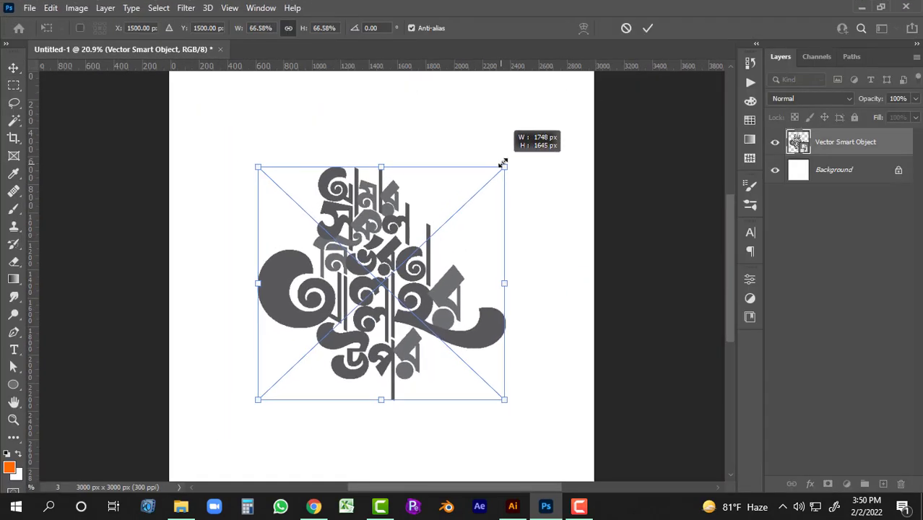
{"action": "key", "text": "Return"}
{"action": "key", "text": "ctrl+0"}
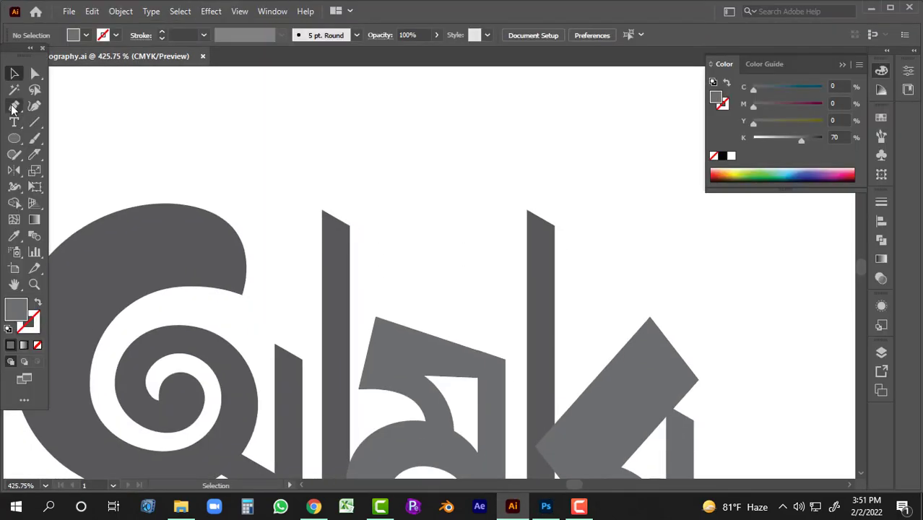
- Draw a curved flag-shaped tip at a bar's top corner and drop a copy
{"action": "left_click", "coordinate": [260, 174]}
{"action": "left_click", "coordinate": [377, 239]}
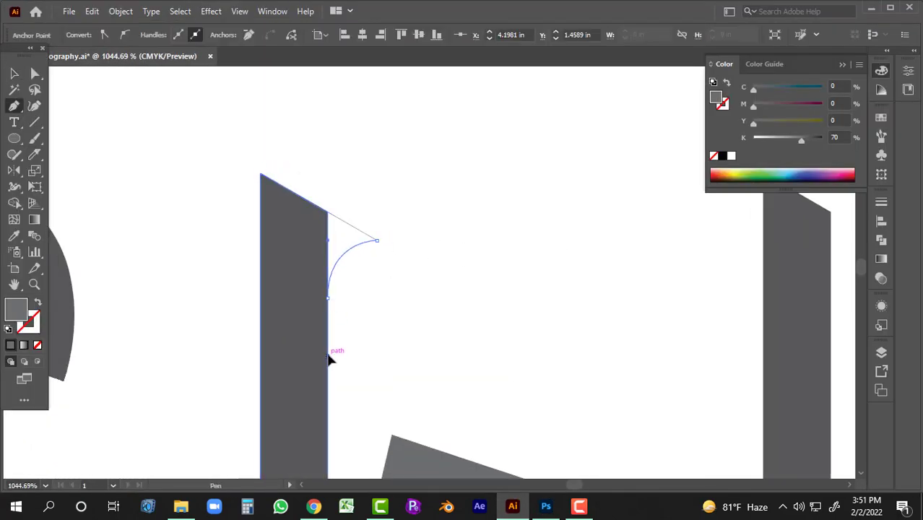
{"action": "left_click", "coordinate": [261, 174]}
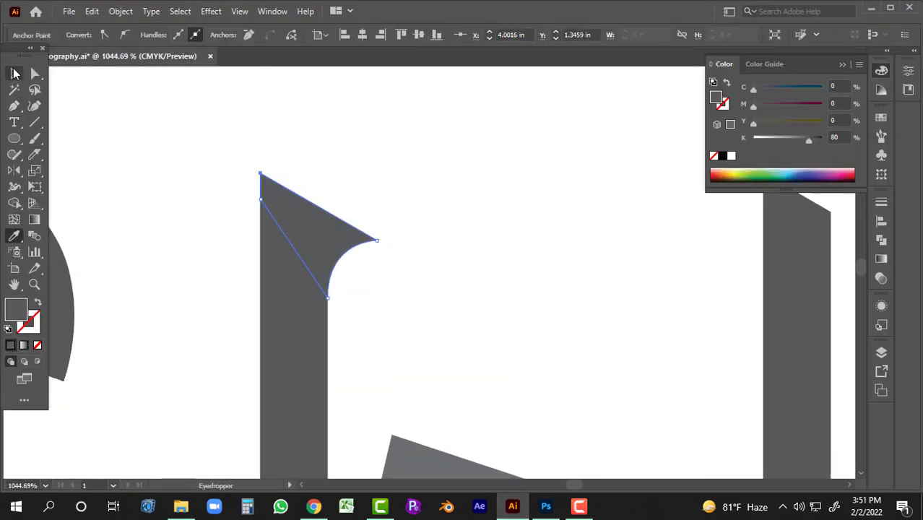
{"action": "key", "text": "Tab"}
{"action": "scroll", "coordinate": [507, 173], "scroll_direction": "down", "scroll_amount": 5}
{"action": "left_click_drag", "start_coordinate": [545, 173], "coordinate": [545, 173]}
{"action": "key", "text": "Tab"}
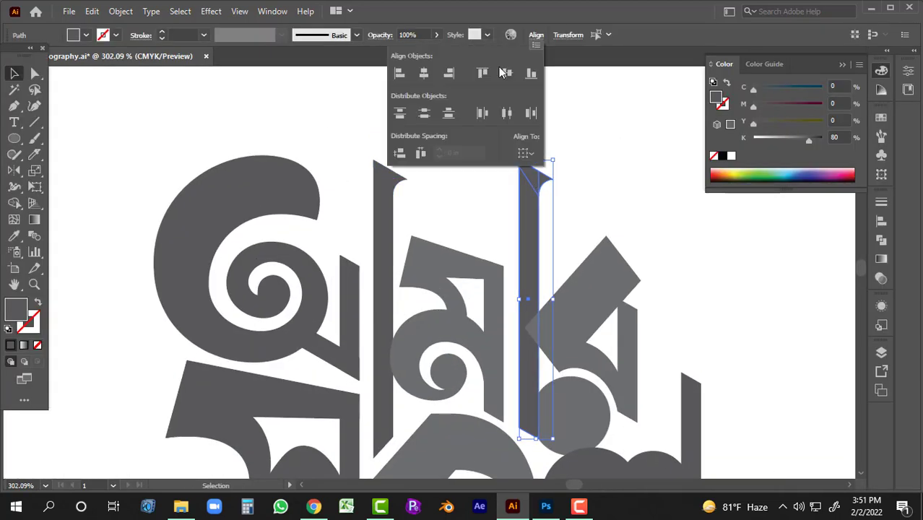
{"action": "left_click", "coordinate": [581, 136]}
- Place a flag copy on another bar's top and preview the lettering with panels hidden
{"action": "scroll", "coordinate": [462, 148], "scroll_direction": "down", "scroll_amount": 3}
{"action": "left_click_drag", "start_coordinate": [477, 266], "coordinate": [476, 266]}
{"action": "scroll", "coordinate": [477, 266], "scroll_direction": "up", "scroll_amount": 3, "text": "alt"}
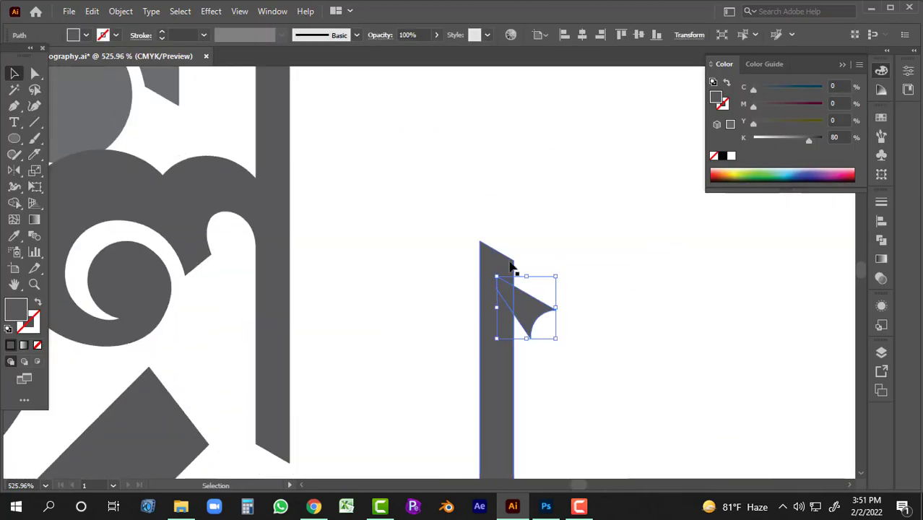
{"action": "left_click", "coordinate": [521, 35]}
{"action": "scroll", "coordinate": [542, 319], "scroll_direction": "down", "scroll_amount": 3, "text": "alt"}
{"action": "scroll", "coordinate": [448, 257], "scroll_direction": "down", "scroll_amount": 2, "text": "alt"}
{"action": "key", "text": "Tab"}
{"action": "scroll", "coordinate": [448, 257], "scroll_direction": "up", "scroll_amount": 3, "text": "alt"}
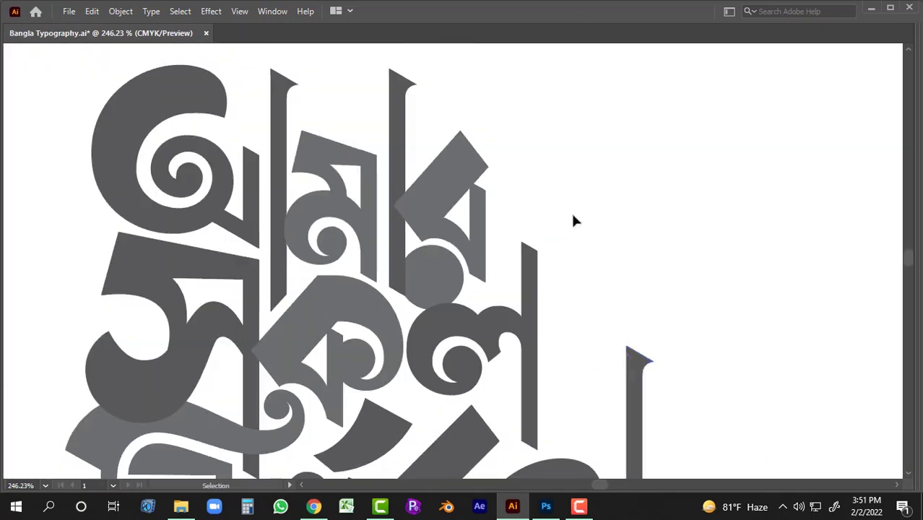
{"action": "key", "text": "Tab"}
{"action": "scroll", "coordinate": [488, 313], "scroll_direction": "down", "scroll_amount": 2, "text": "alt"}
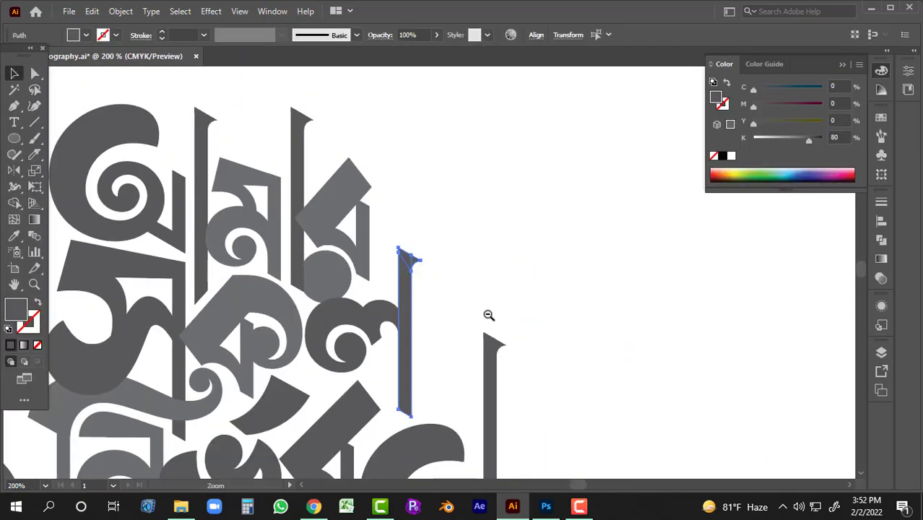
{"action": "scroll", "coordinate": [539, 179], "scroll_direction": "up", "scroll_amount": 2, "text": "alt"}
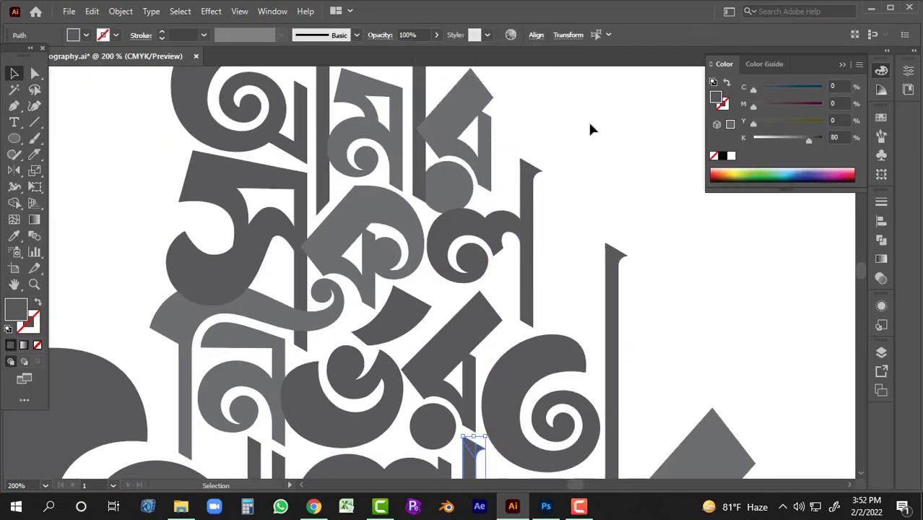
{"action": "scroll", "coordinate": [476, 215], "scroll_direction": "down", "scroll_amount": 5}
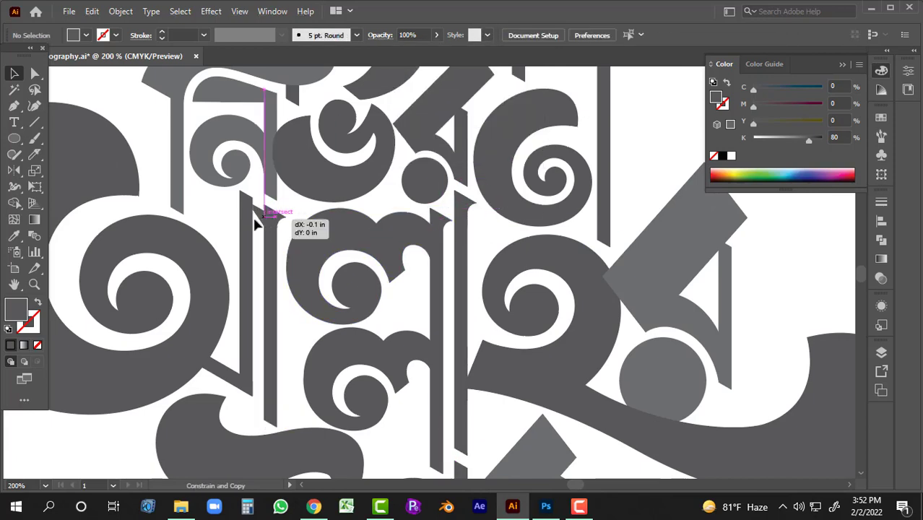
- Copy a flag onto another vertical bar and align it
{"action": "mouse_move", "coordinate": [449, 330]}
{"action": "left_mouse_down"}
{"action": "mouse_move", "coordinate": [334, 230]}
{"action": "mouse_move", "coordinate": [374, 273]}
{"action": "left_mouse_up"}
{"action": "scroll", "coordinate": [375, 273], "scroll_direction": "down", "scroll_amount": 2}
{"action": "scroll", "coordinate": [404, 180], "scroll_direction": "up", "scroll_amount": 1}
{"action": "left_click_drag", "start_coordinate": [412, 181], "coordinate": [447, 387]}
{"action": "left_click", "coordinate": [562, 91]}
{"action": "key", "text": "ctrl+1"}
{"action": "left_click_drag", "start_coordinate": [384, 175], "coordinate": [379, 216]}
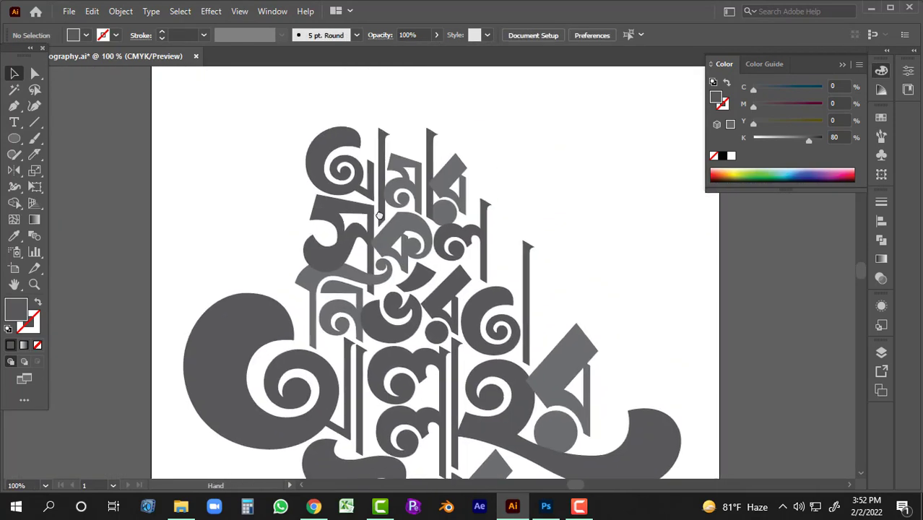
{"action": "scroll", "coordinate": [379, 216], "scroll_direction": "up", "scroll_amount": 3}
{"action": "left_click", "coordinate": [382, 281]}
{"action": "left_click", "coordinate": [536, 35]}
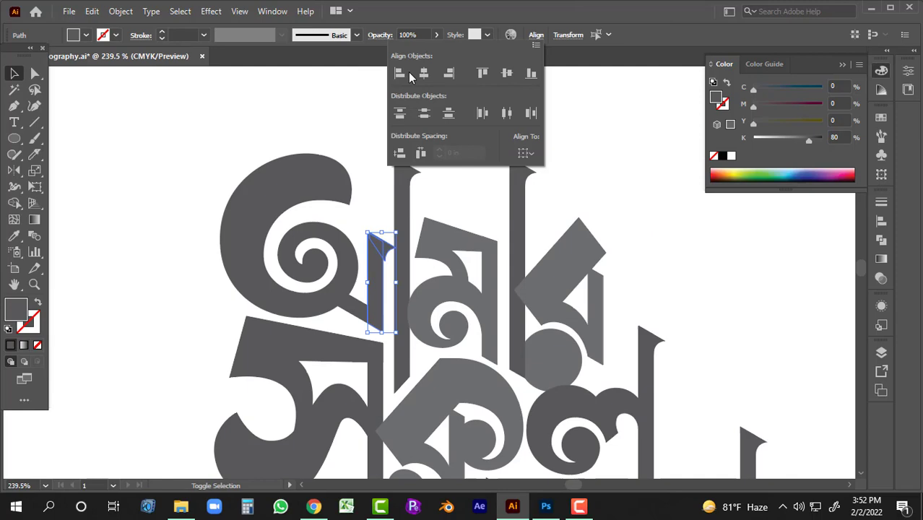
{"action": "left_click", "coordinate": [615, 145]}
{"action": "key", "text": "ctrl+minus"}
{"action": "key", "text": "ctrl+minus"}
{"action": "key", "text": "ctrl+minus"}
{"action": "key", "text": "ctrl+minus"}
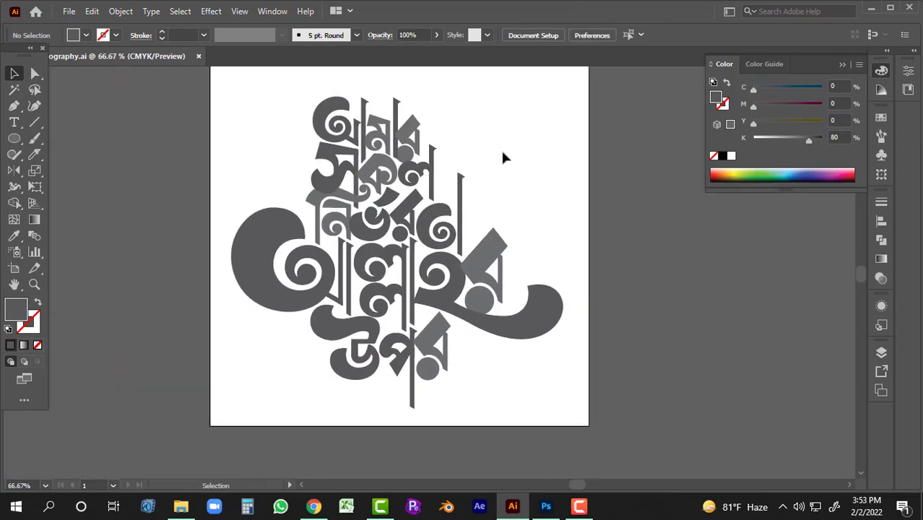
{"action": "scroll", "coordinate": [503, 157], "scroll_direction": "up", "scroll_amount": 1}
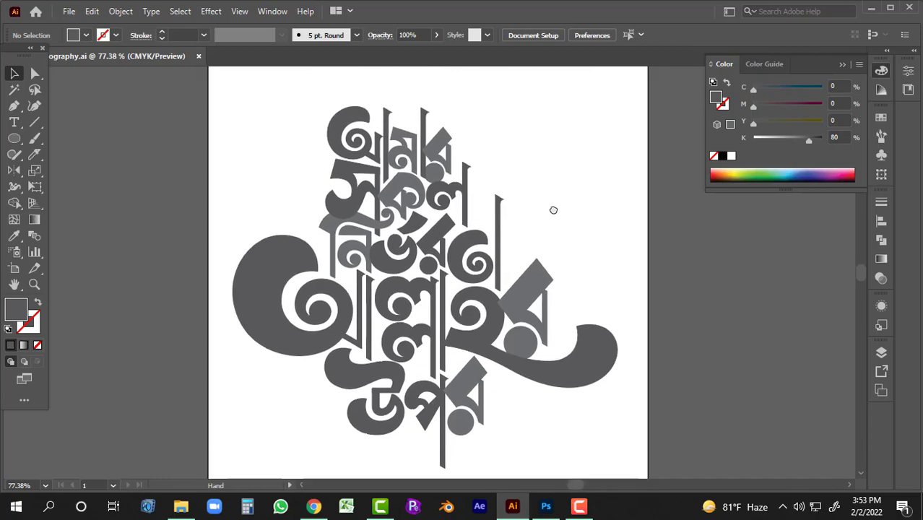
- Paste the finished lettering into the document as a smart object and scale it down
{"action": "key", "text": "ctrl+a"}
{"action": "key", "text": "ctrl+c"}
{"action": "key", "text": "alt+Tab"}
{"action": "key", "text": "ctrl+v"}
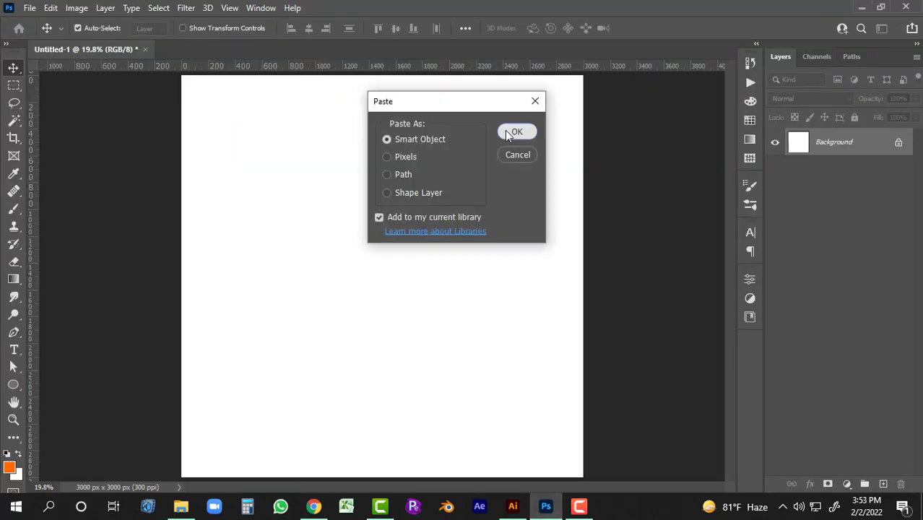
{"action": "left_click", "coordinate": [513, 133]}
{"action": "left_click_drag", "start_coordinate": [505, 148], "coordinate": [496, 152]}
{"action": "key", "text": "Return"}
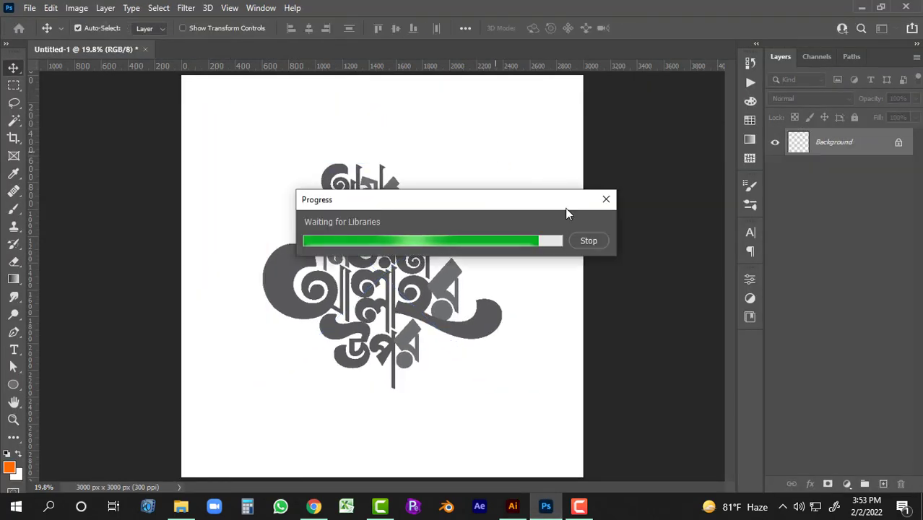
- Replace the background with a white #ffffff Solid Color fill layer named Background
{"action": "left_click_drag", "start_coordinate": [830, 169], "coordinate": [901, 483]}
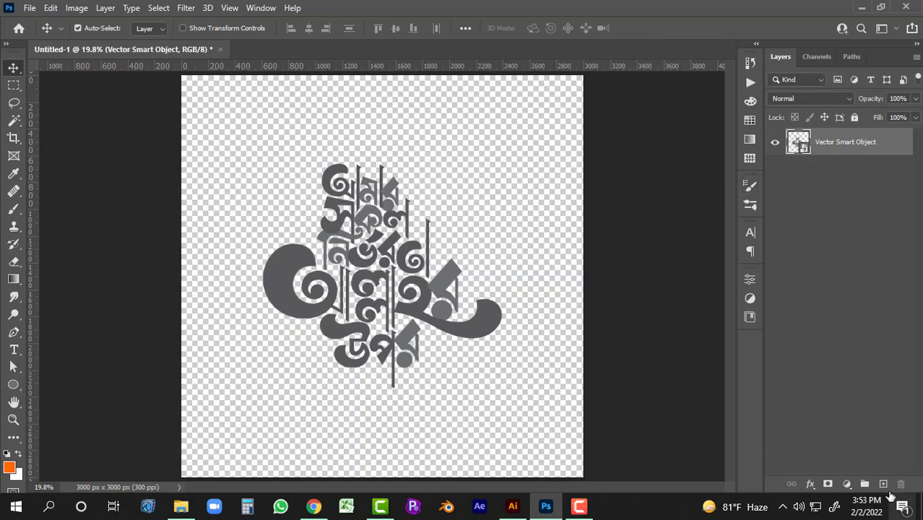
{"action": "left_click", "coordinate": [883, 483]}
{"action": "left_click_drag", "start_coordinate": [849, 142], "coordinate": [831, 180]}
{"action": "left_click", "coordinate": [846, 483]}
{"action": "left_click", "coordinate": [831, 246]}
{"action": "type", "text": "ffffff"}
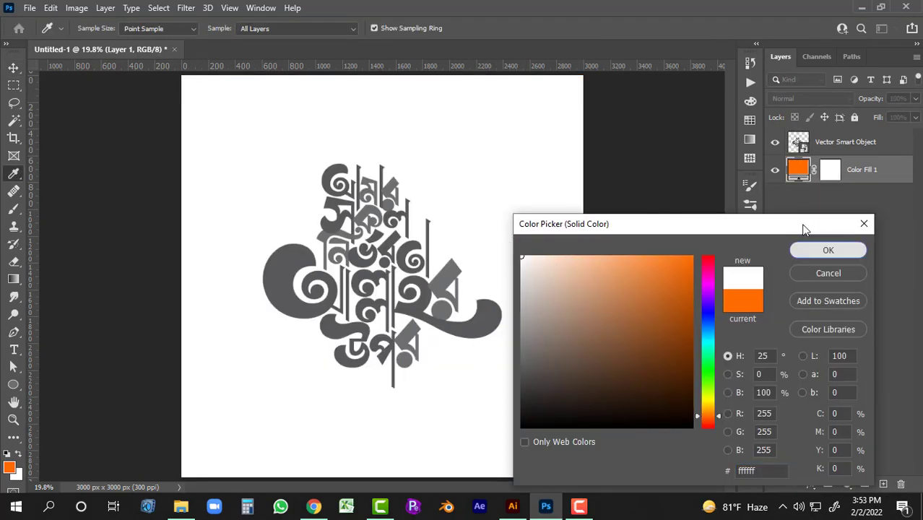
{"action": "left_click", "coordinate": [824, 248]}
{"action": "double_click", "coordinate": [858, 169]}
{"action": "type", "text": "Background"}
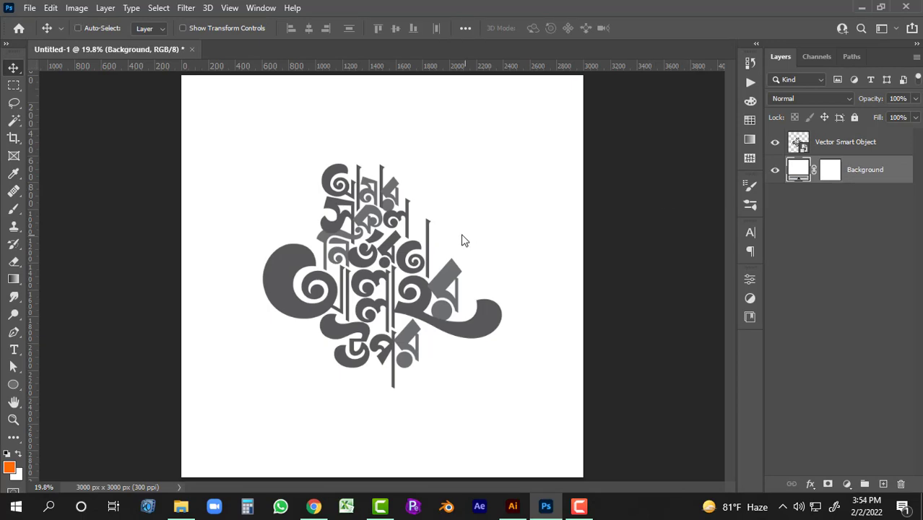
- Save the document to the Desktop as Bangla Typography.psd
{"action": "key", "text": "ctrl+shift+s"}
{"action": "left_click", "coordinate": [55, 138]}
{"action": "type", "text": "Bangla"}
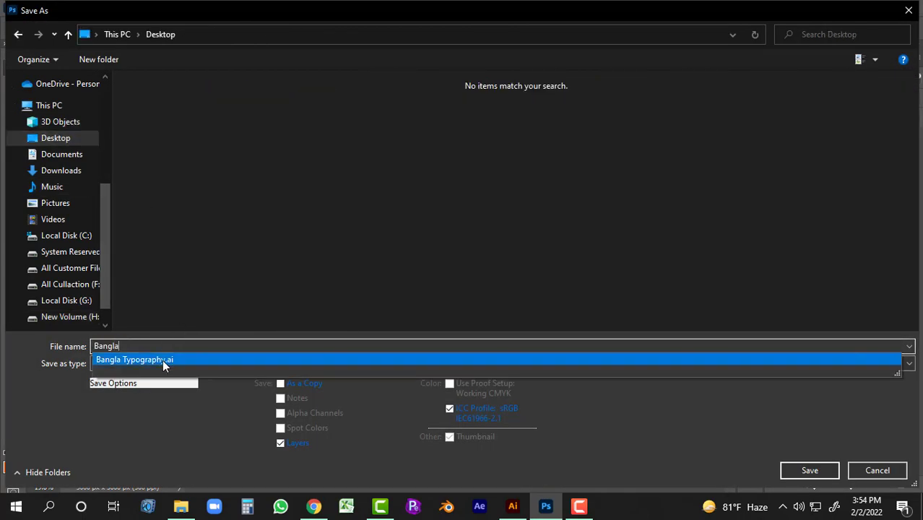
{"action": "left_click", "coordinate": [162, 360]}
{"action": "key", "text": "BackSpace"}
{"action": "key", "text": "BackSpace"}
{"action": "key", "text": "BackSpace"}
{"action": "type", "text": "y"}
{"action": "key", "text": "Return"}
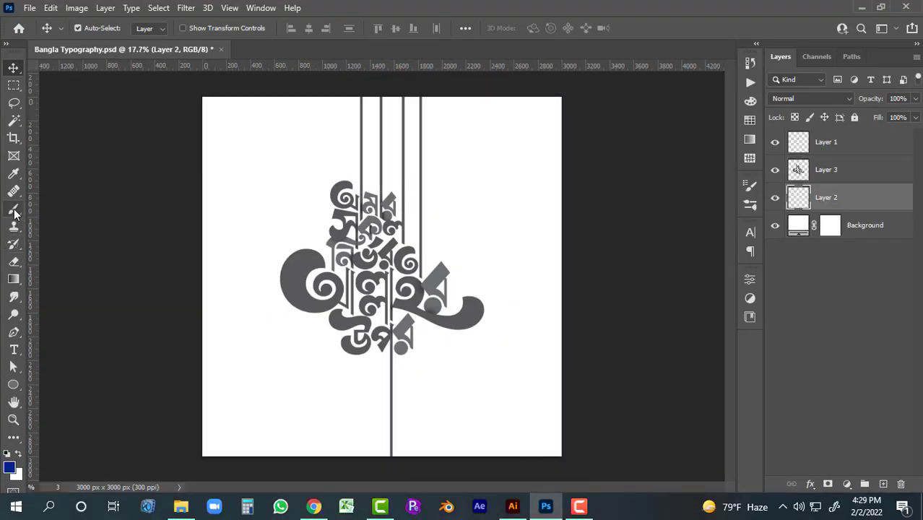
- Pick the Brush tool, enlarge it, and try blue test dabs on Layer 2, undoing them
{"action": "left_click", "coordinate": [14, 209]}
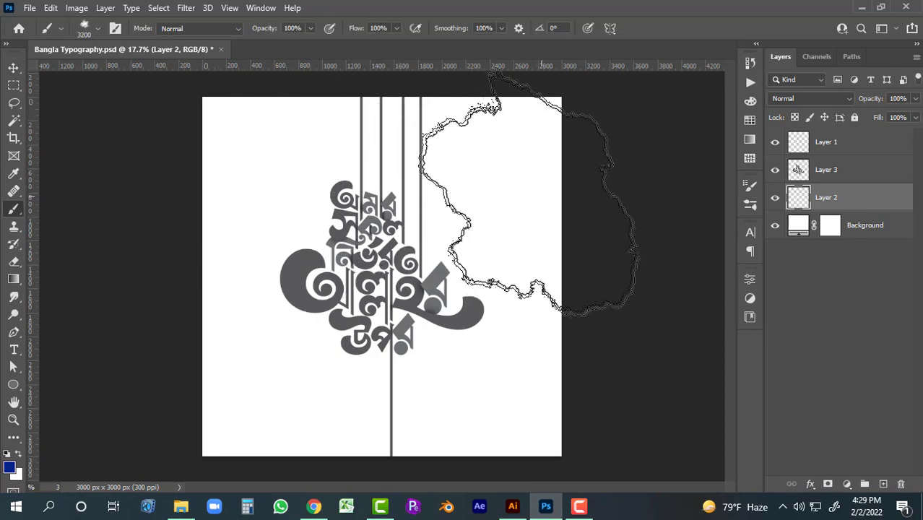
{"action": "key", "text": "bracketright"}
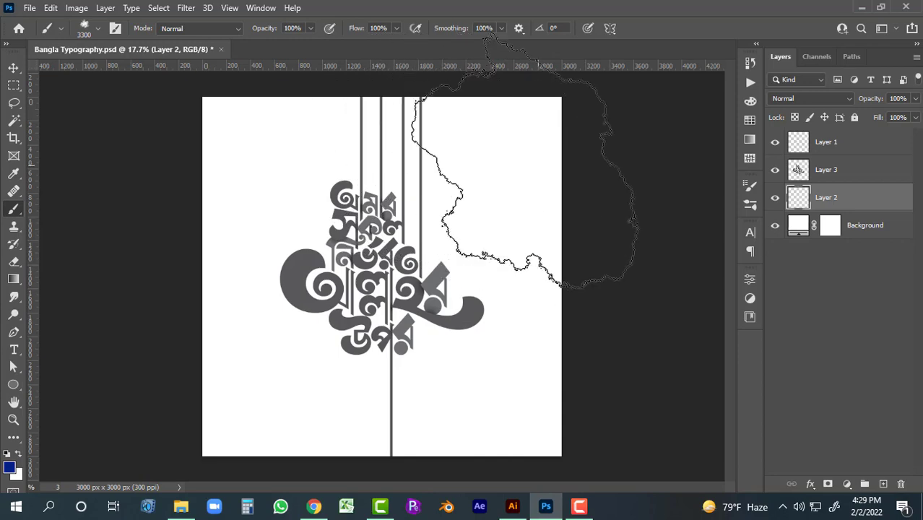
{"action": "left_click", "coordinate": [524, 195]}
{"action": "key", "text": "ctrl+z"}
{"action": "left_click", "coordinate": [10, 468]}
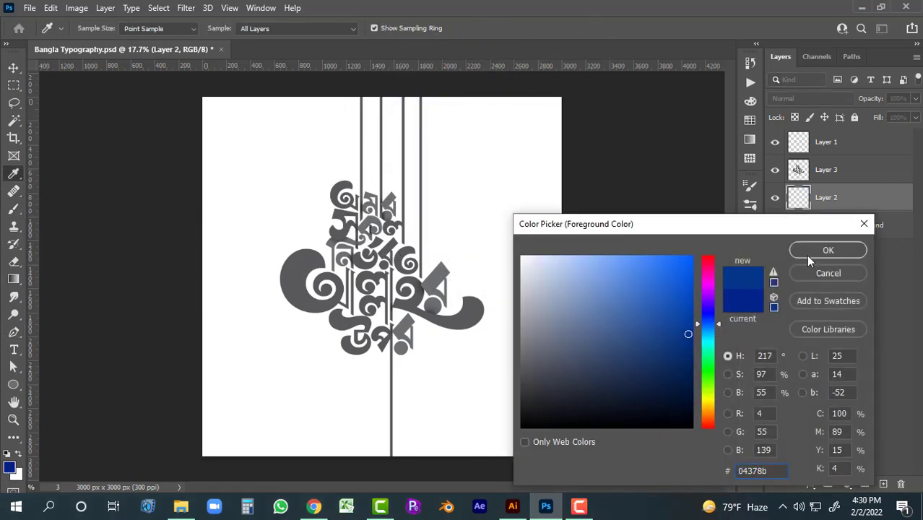
{"action": "left_click", "coordinate": [828, 250]}
{"action": "left_click", "coordinate": [520, 181]}
{"action": "key", "text": "ctrl+z"}
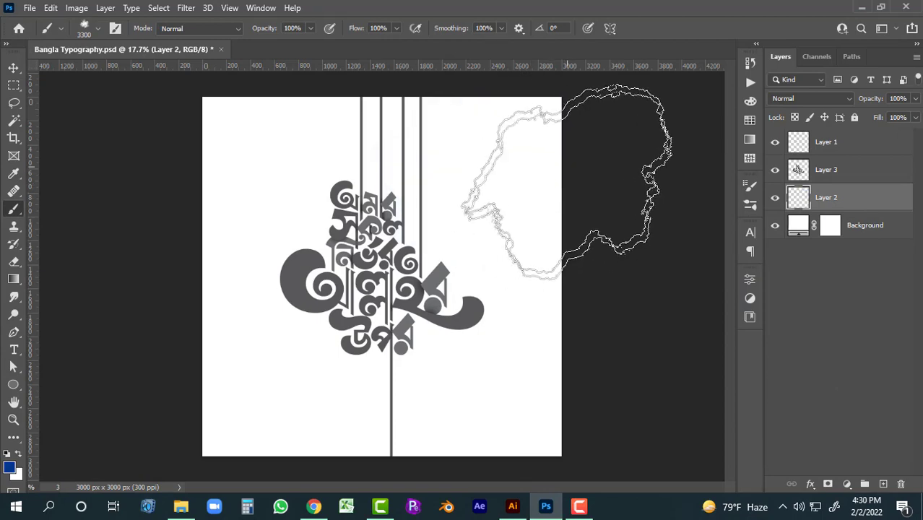
- Enlarge the brush to 4000 and paint cyan #00c6ff watercolour clouds across Layer 2
{"action": "key", "text": "bracketright"}
{"action": "key", "text": "bracketright"}
{"action": "key", "text": "bracketright"}
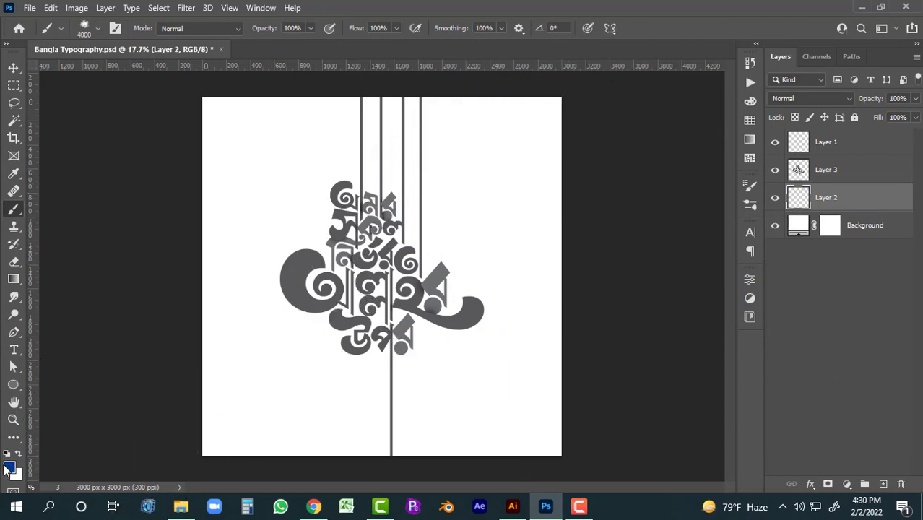
{"action": "left_click", "coordinate": [10, 468]}
{"action": "left_click_drag", "start_coordinate": [707, 325], "coordinate": [709, 340]}
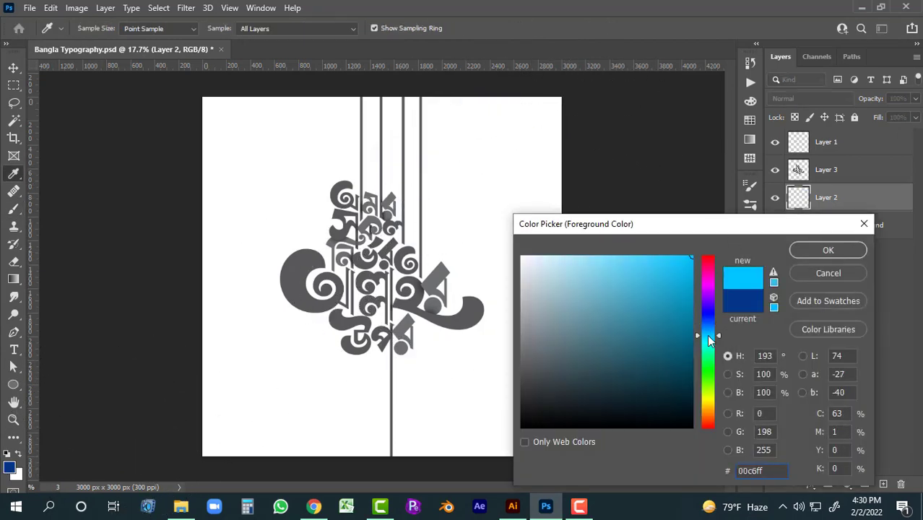
{"action": "left_click", "coordinate": [827, 248]}
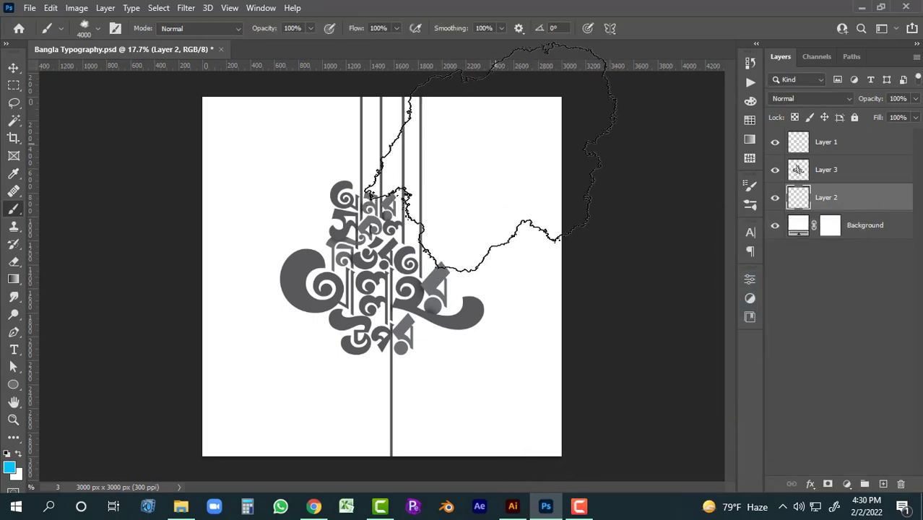
{"action": "left_click", "coordinate": [497, 160]}
{"action": "left_click", "coordinate": [491, 339]}
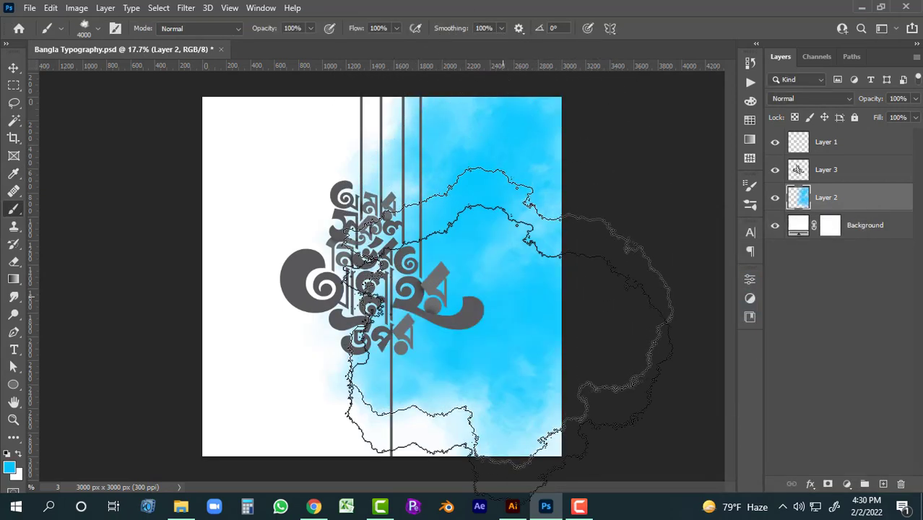
{"action": "left_click", "coordinate": [506, 339]}
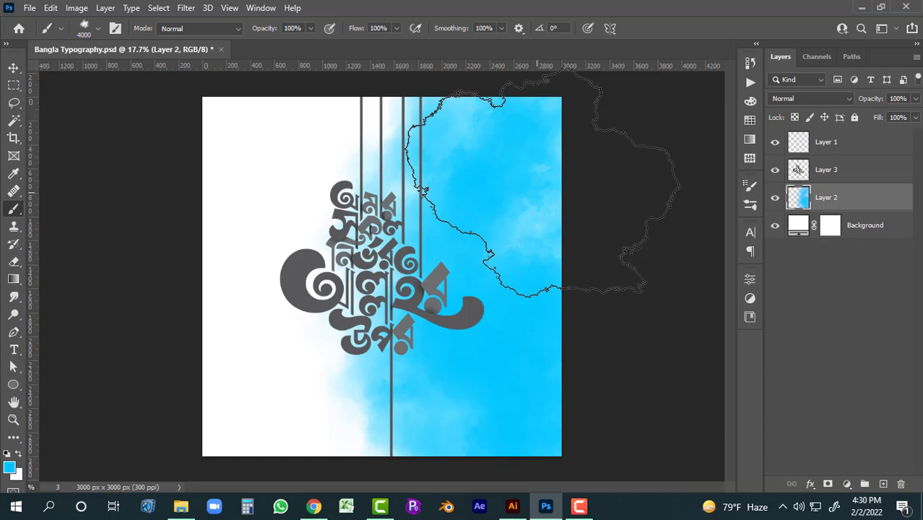
- Set the foreground colour to dark blue #0014a6
{"action": "left_click", "coordinate": [10, 469]}
{"action": "left_click_drag", "start_coordinate": [711, 336], "coordinate": [709, 325]}
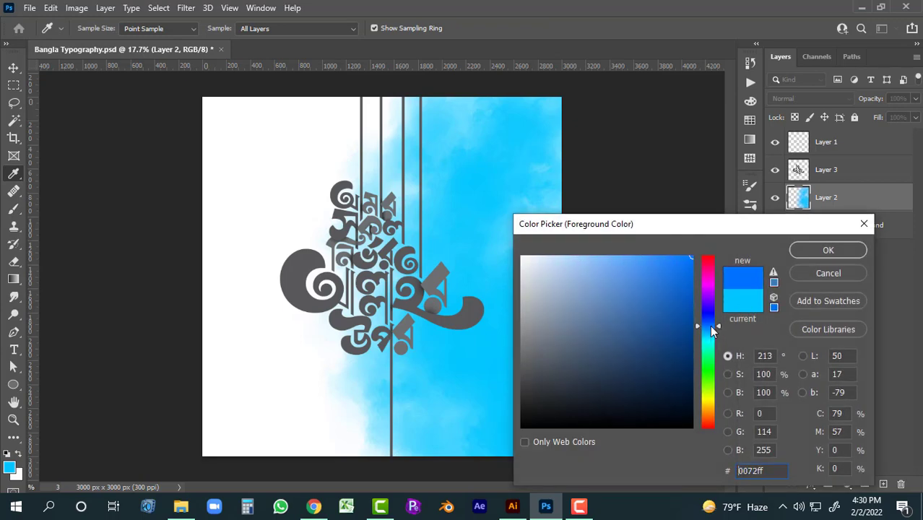
{"action": "left_click", "coordinate": [804, 249]}
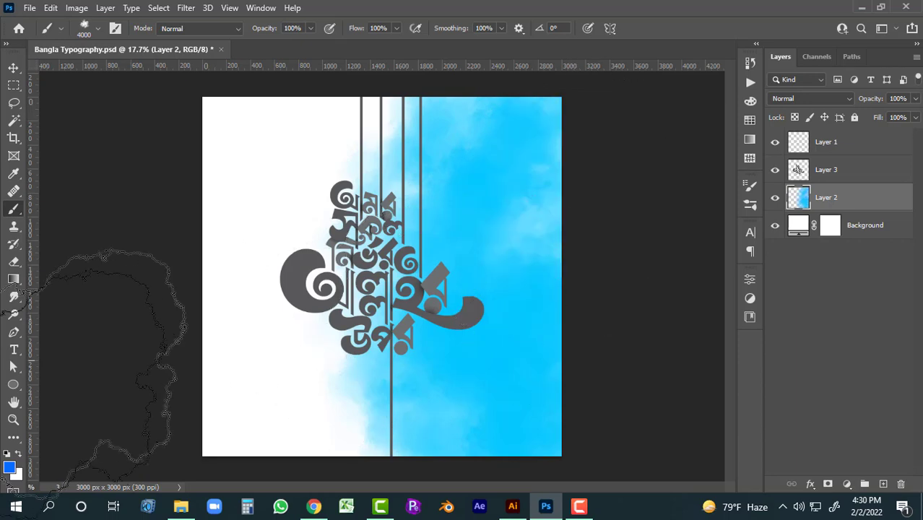
{"action": "left_click", "coordinate": [10, 468]}
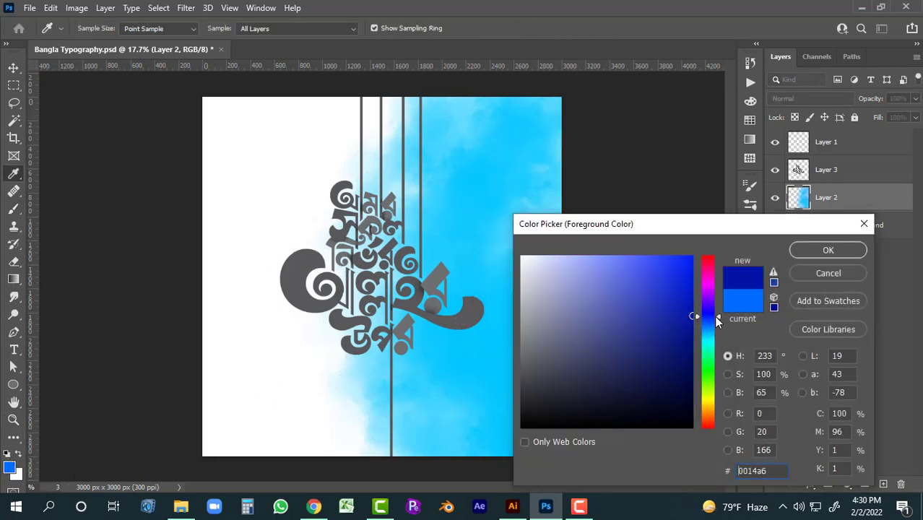
{"action": "left_click", "coordinate": [827, 250]}
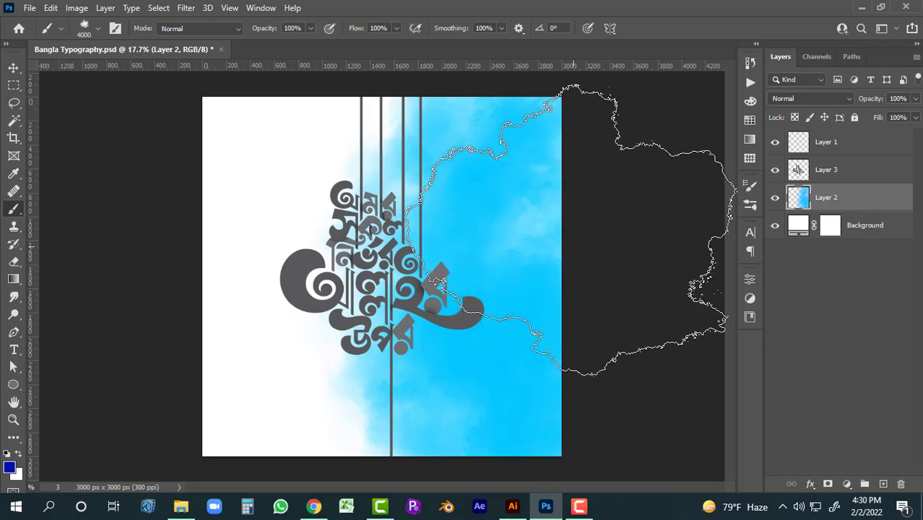
- Paint dark blue #0014a6, then navy #000c67, clouds over the right side of Layer 2
{"action": "left_click", "coordinate": [572, 233]}
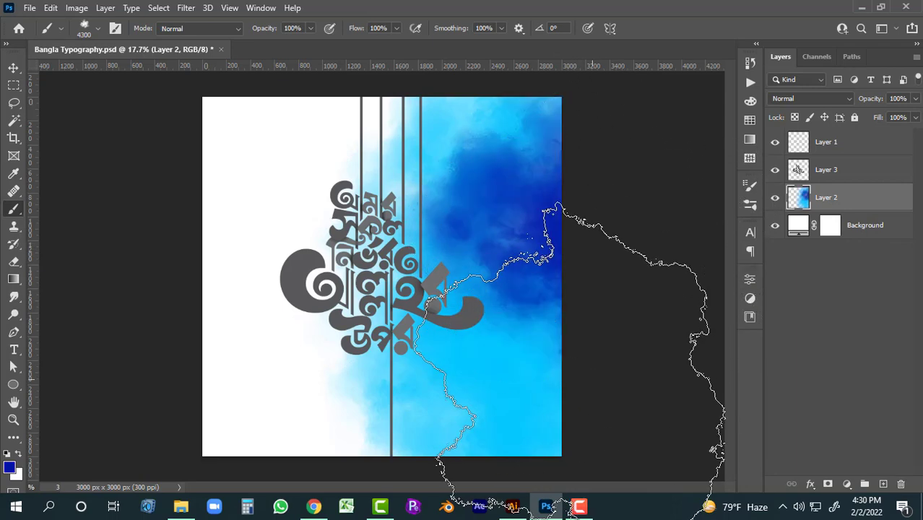
{"action": "left_click", "coordinate": [578, 433]}
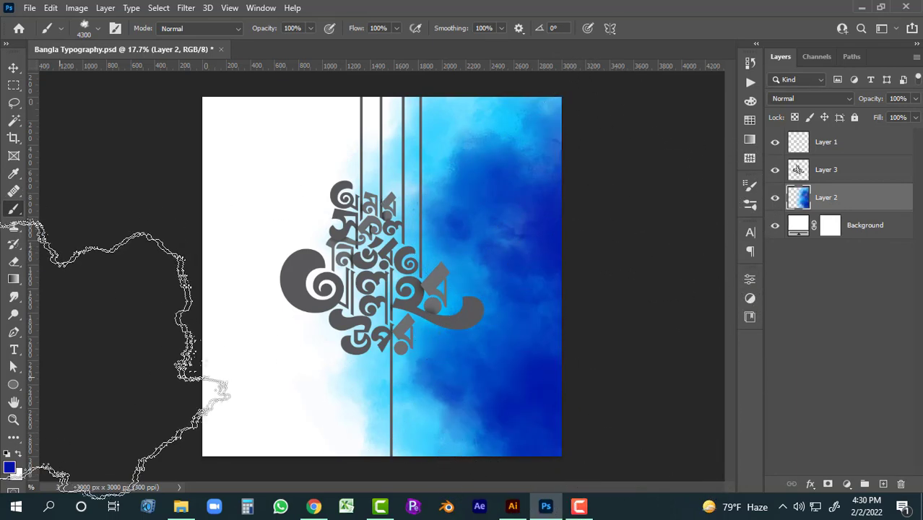
{"action": "left_click", "coordinate": [10, 466]}
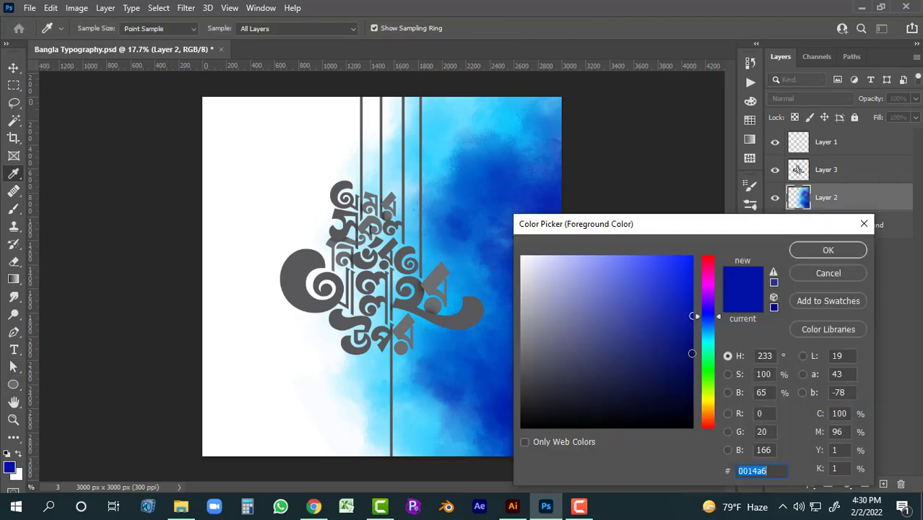
{"action": "key", "text": "Return"}
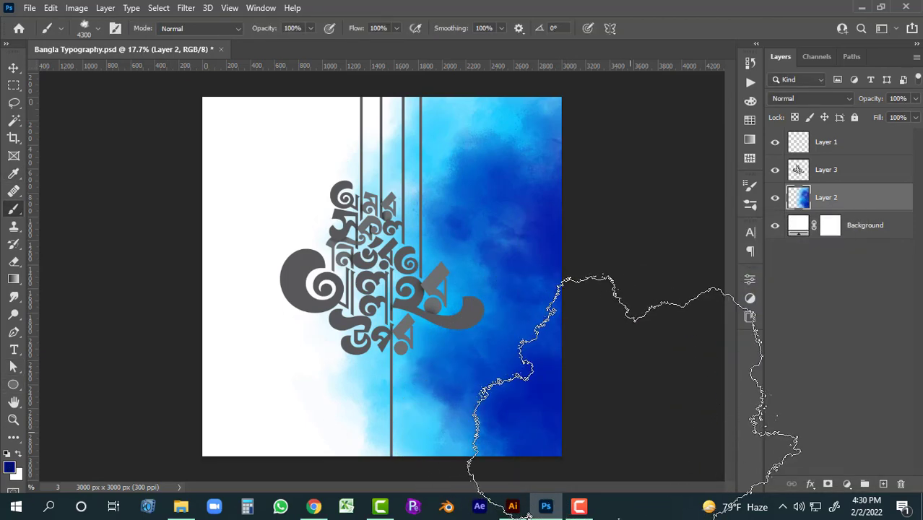
{"action": "left_click", "coordinate": [10, 468]}
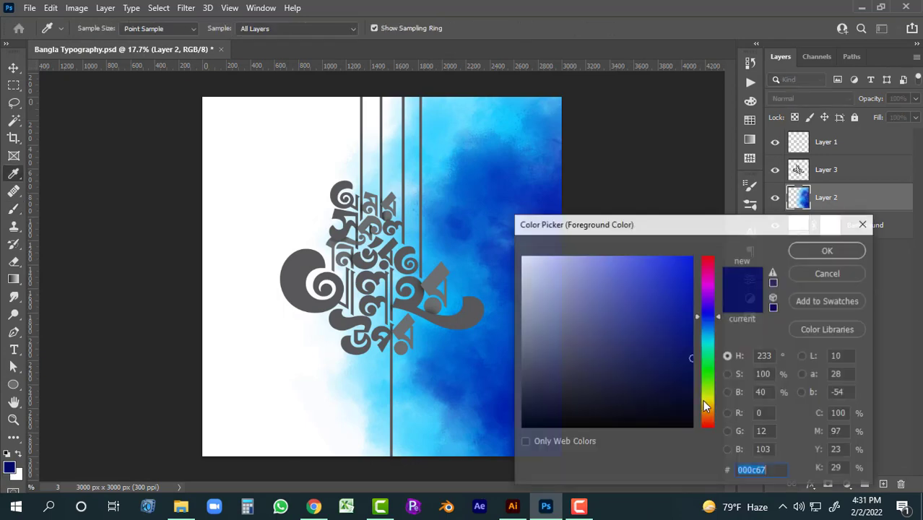
{"action": "left_click", "coordinate": [822, 251]}
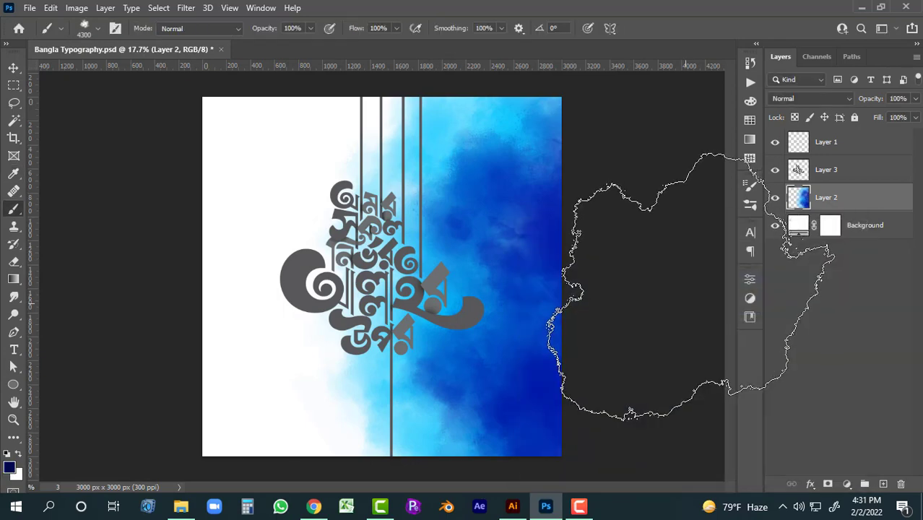
{"action": "left_click", "coordinate": [639, 271]}
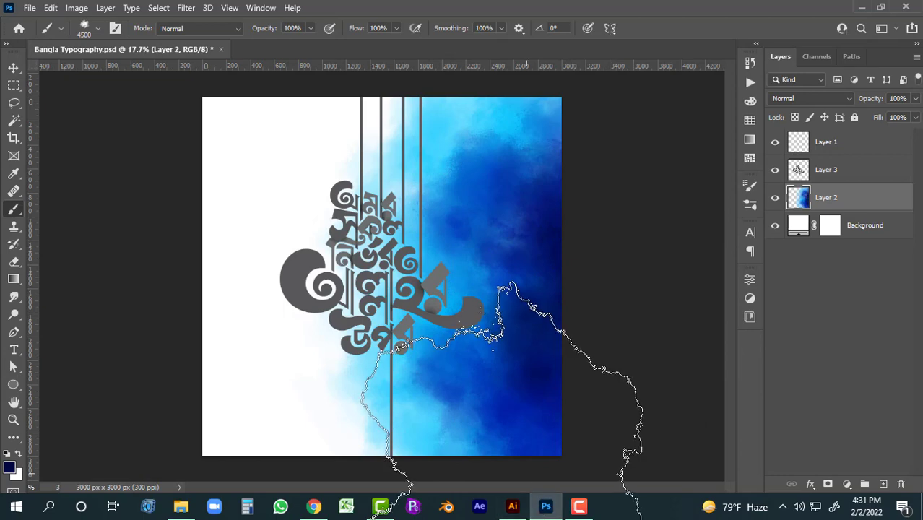
- Zoom out, add more navy over the upper and lower right, and zoom to check
{"action": "key", "text": "ctrl+minus"}
{"action": "key", "text": "ctrl+minus"}
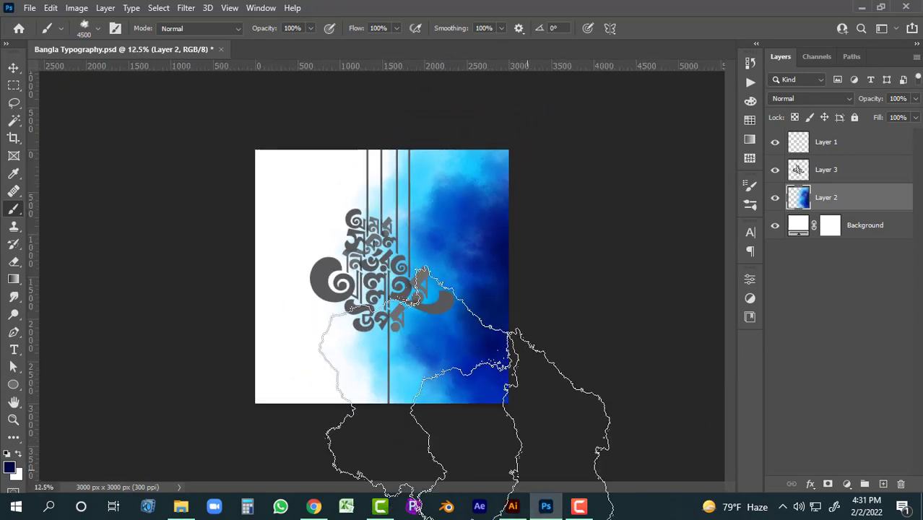
{"action": "left_click", "coordinate": [498, 126]}
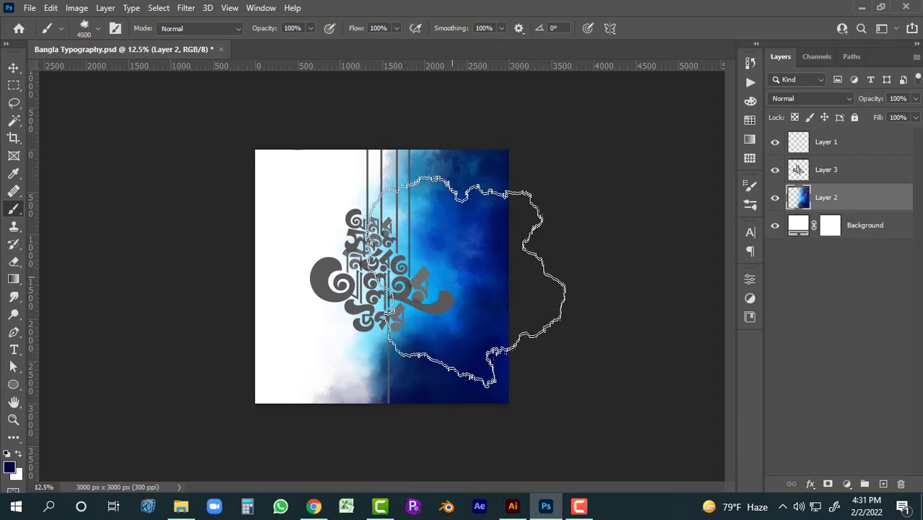
{"action": "left_click", "coordinate": [494, 275]}
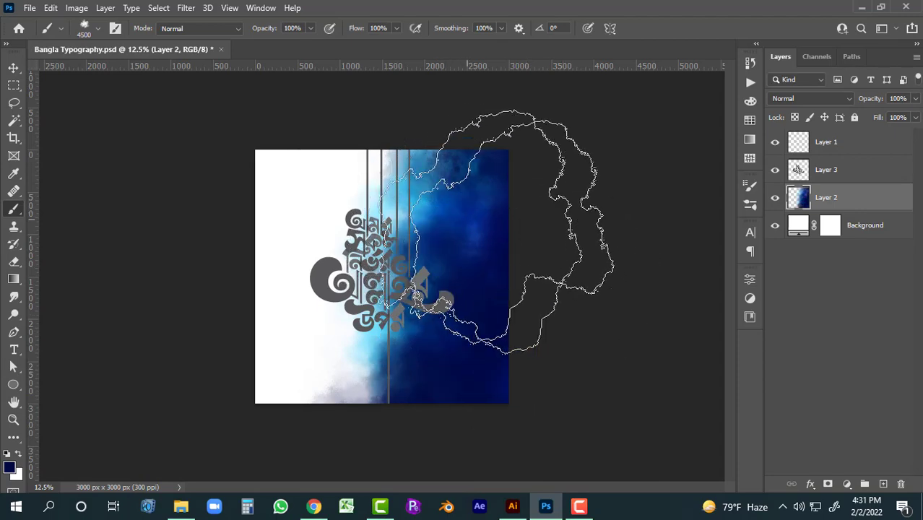
{"action": "key", "text": "ctrl+z"}
{"action": "left_click", "coordinate": [448, 283]}
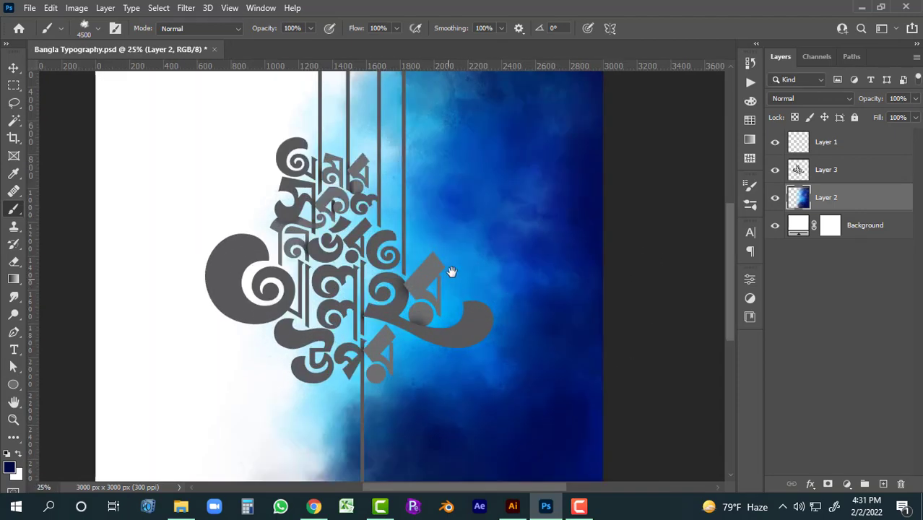
{"action": "left_click", "coordinate": [515, 239], "text": "alt"}
{"action": "left_click", "coordinate": [450, 305], "text": "alt"}
{"action": "left_click", "coordinate": [433, 353]}
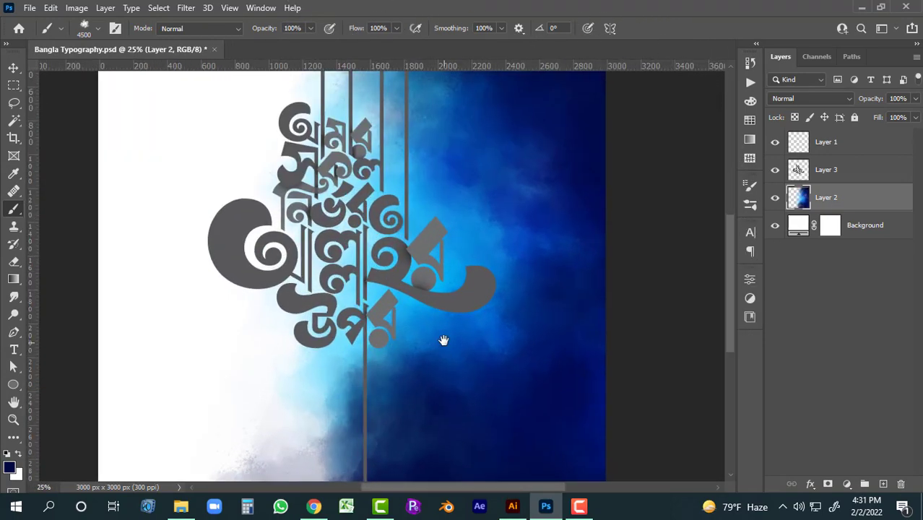
{"action": "scroll", "coordinate": [405, 390], "scroll_direction": "down", "scroll_amount": 2}
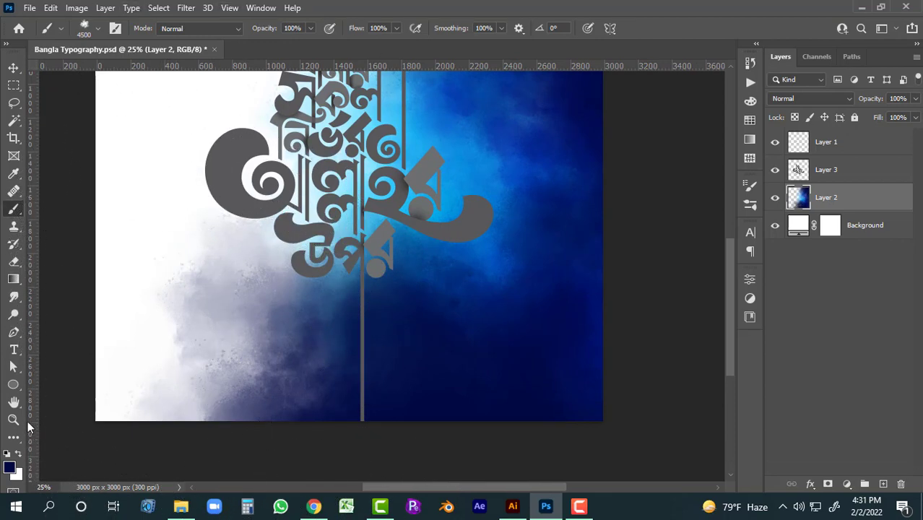
{"action": "left_click", "coordinate": [85, 30]}
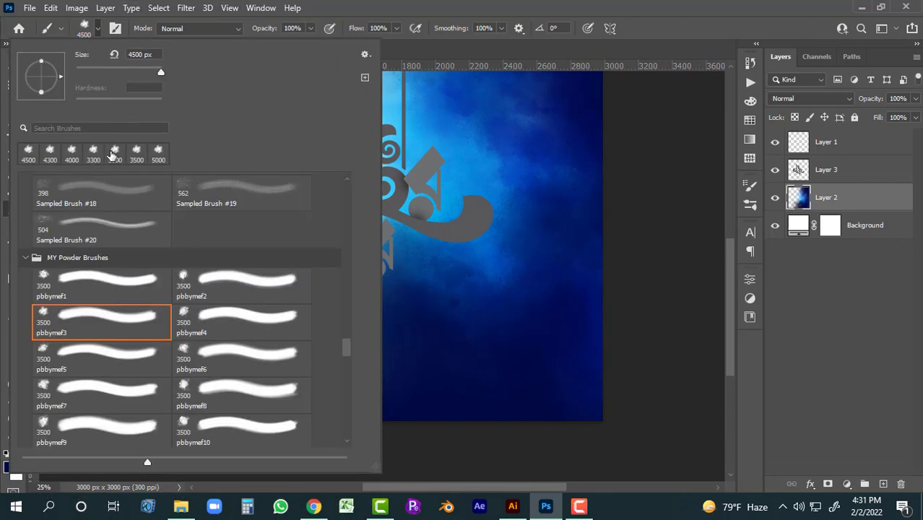
- Set the brush Scattering Count to 3 with 30% Count Jitter
{"action": "left_click", "coordinate": [468, 75]}
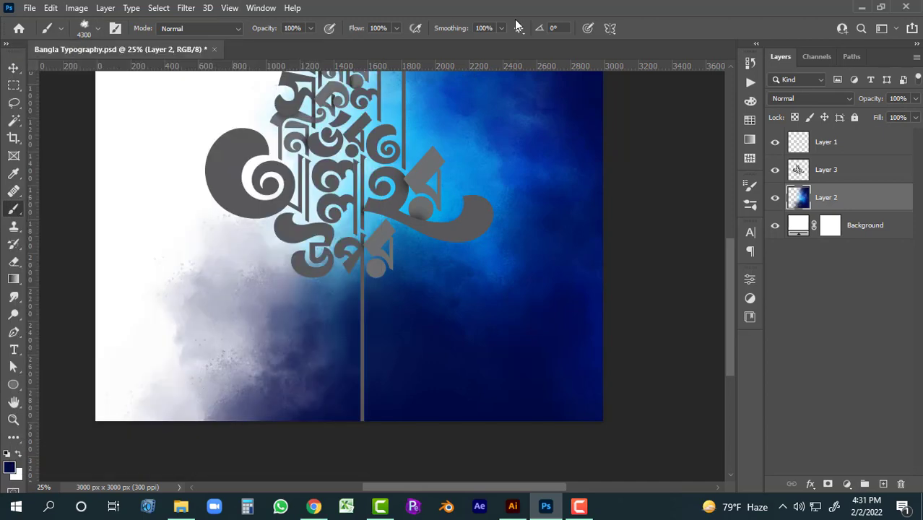
{"action": "left_click", "coordinate": [94, 29]}
{"action": "left_click", "coordinate": [116, 28]}
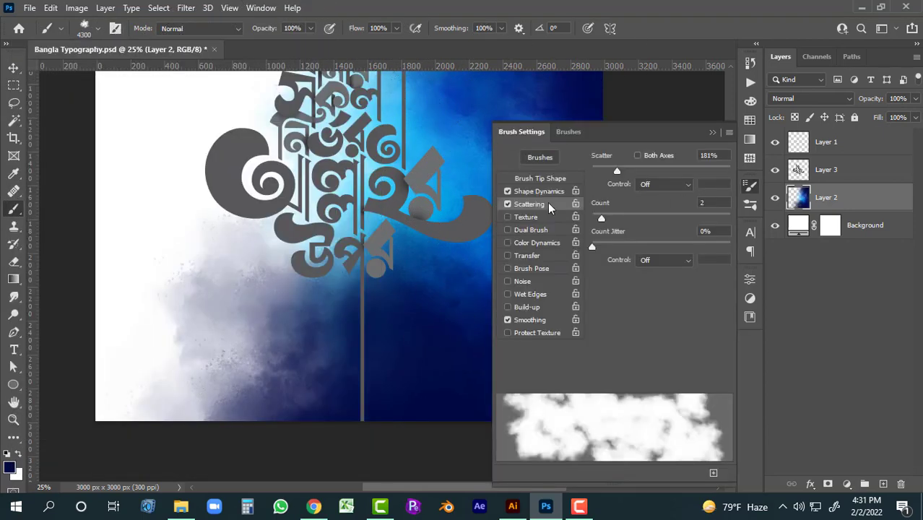
{"action": "left_click_drag", "start_coordinate": [603, 218], "coordinate": [611, 220]}
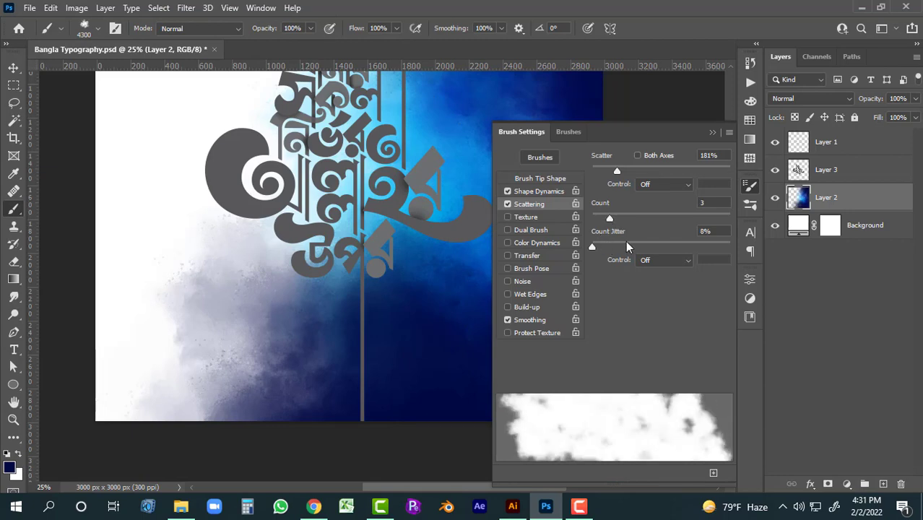
{"action": "left_click", "coordinate": [712, 135]}
{"action": "key", "text": "ctrl+minus"}
{"action": "key", "text": "ctrl+minus"}
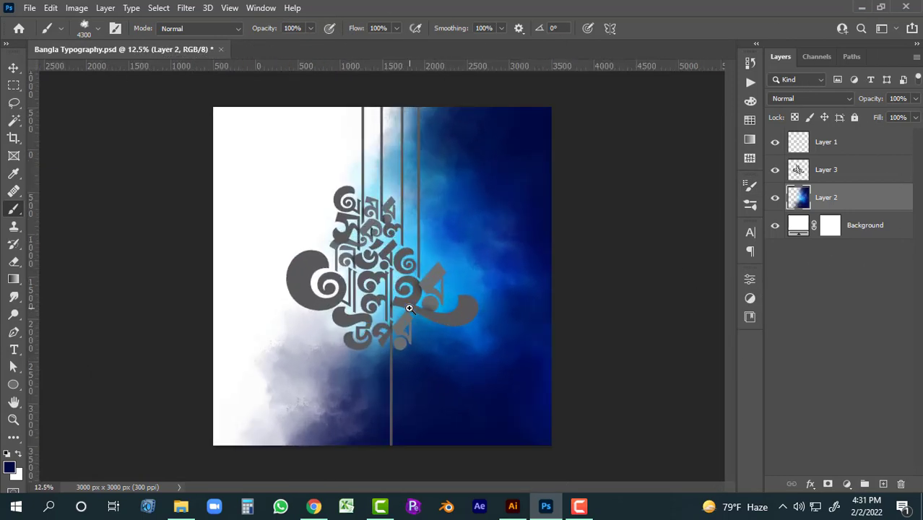
- Set the foreground colour to cyan #00deff and test a cloud stamp, undoing it
{"action": "left_click", "coordinate": [10, 467]}
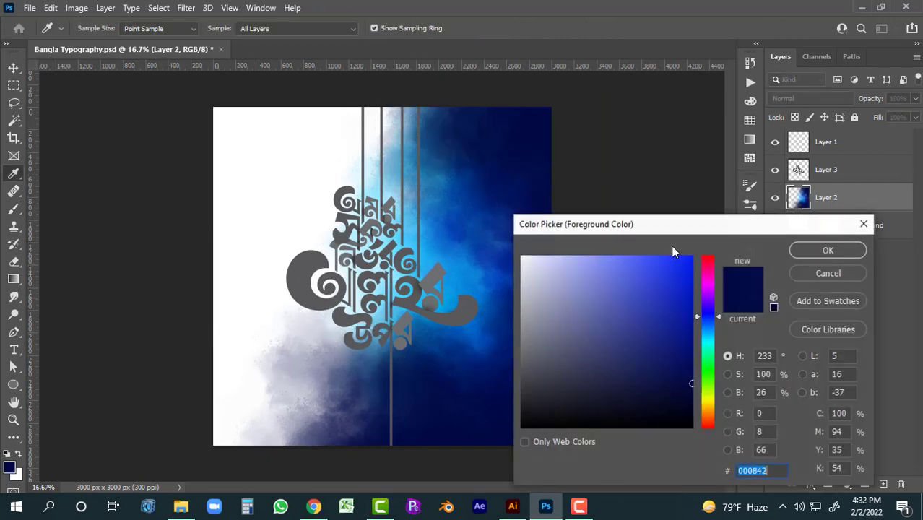
{"action": "left_click_drag", "start_coordinate": [712, 325], "coordinate": [708, 353]}
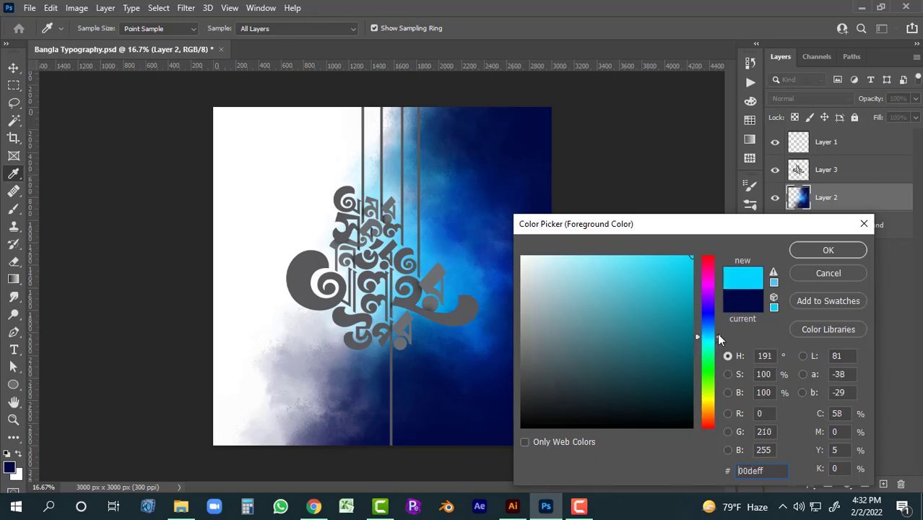
{"action": "left_click", "coordinate": [826, 250]}
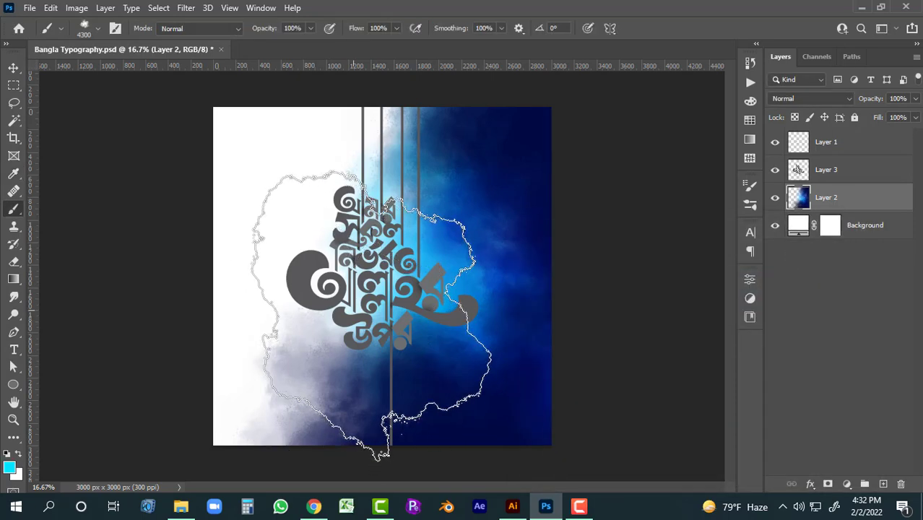
{"action": "left_click", "coordinate": [365, 252]}
{"action": "key", "text": "ctrl+z"}
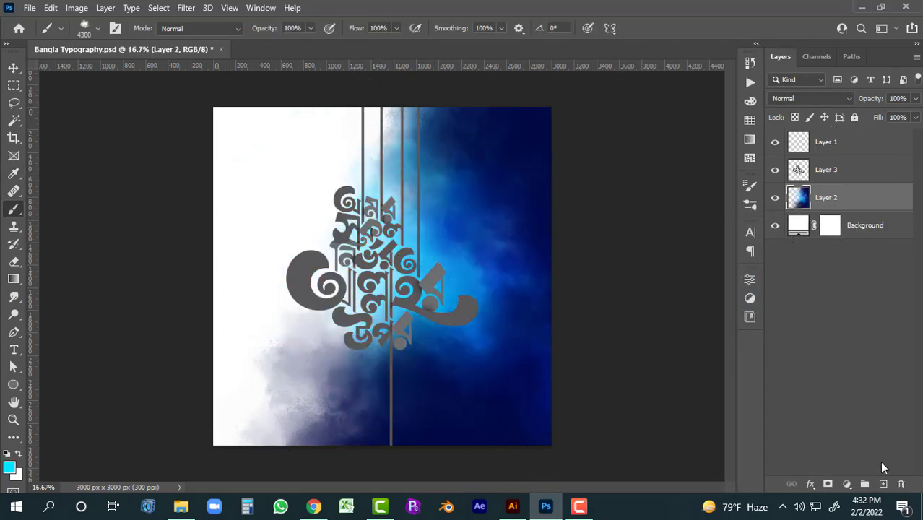
- Add Layer 4, set brush opacity to 17%, and paint a faint cyan cloud over the centre
{"action": "left_click", "coordinate": [881, 484]}
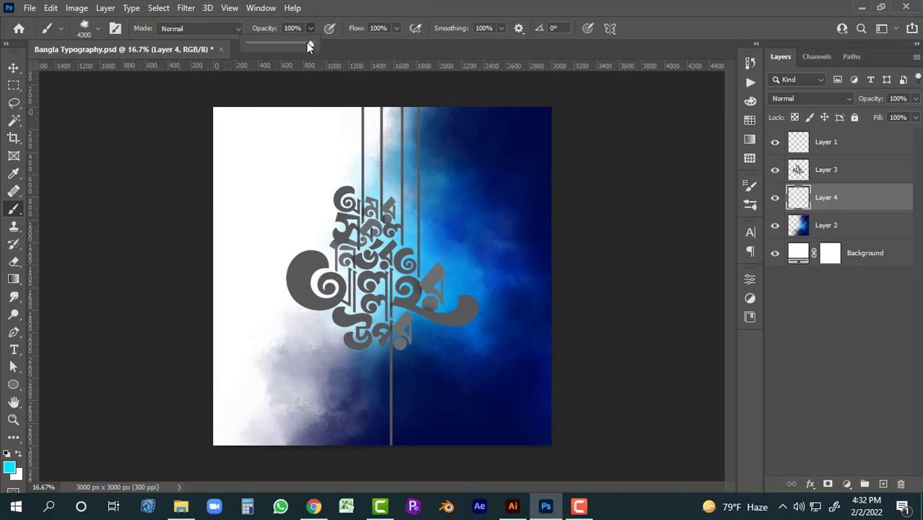
{"action": "left_click", "coordinate": [342, 260]}
{"action": "key", "text": "ctrl+z"}
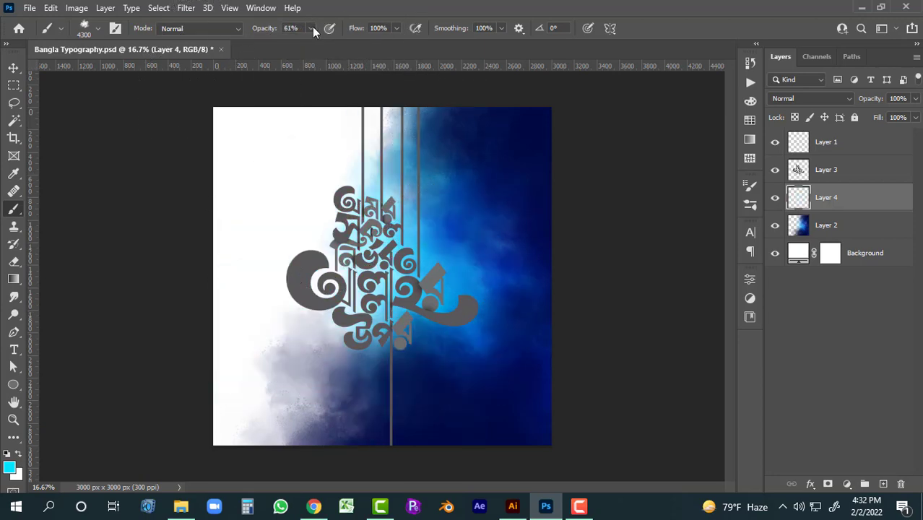
{"action": "left_click_drag", "start_coordinate": [288, 42], "coordinate": [281, 43]}
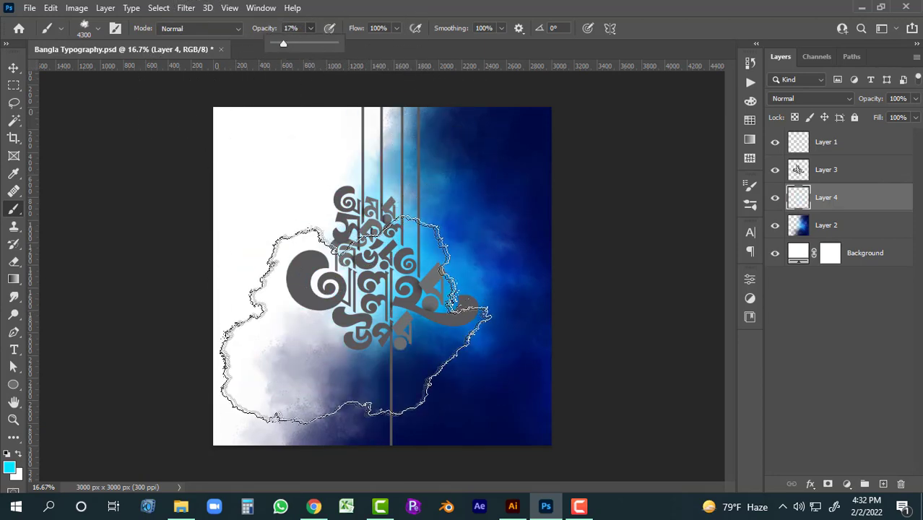
{"action": "left_click", "coordinate": [392, 316]}
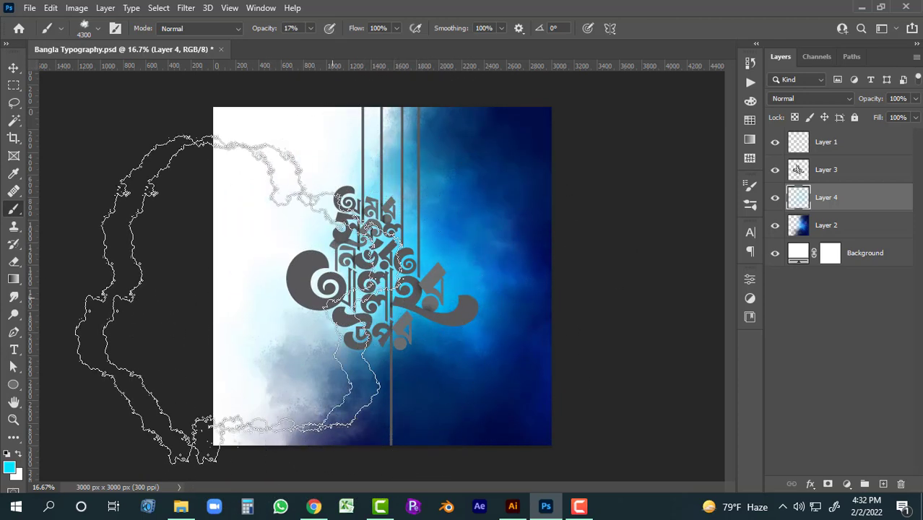
{"action": "left_click", "coordinate": [12, 466]}
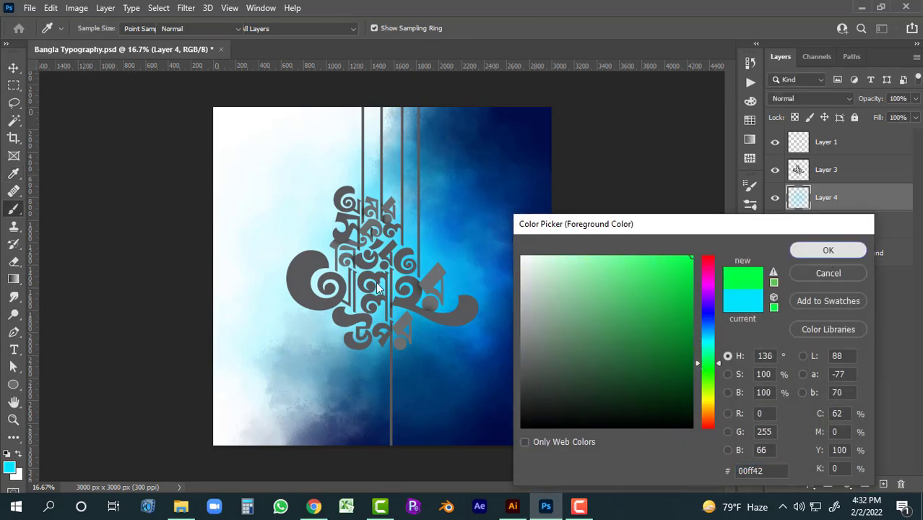
- Shrink the brush to about 2100 and paint a bright green #00ff42 glow over the lettering
{"action": "left_click", "coordinate": [828, 250]}
{"action": "key", "text": "bracketleft"}
{"action": "key", "text": "bracketleft"}
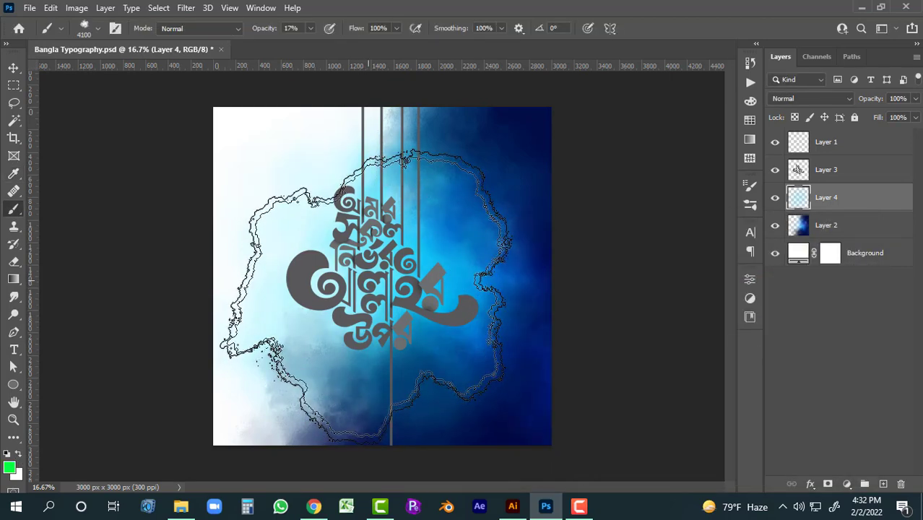
{"action": "key", "text": "bracketleft"}
{"action": "key", "text": "bracketleft"}
{"action": "key", "text": "bracketleft"}
{"action": "key", "text": "bracketleft"}
{"action": "key", "text": "bracketleft"}
{"action": "key", "text": "bracketleft"}
{"action": "key", "text": "bracketleft"}
{"action": "key", "text": "bracketleft"}
{"action": "key", "text": "bracketleft"}
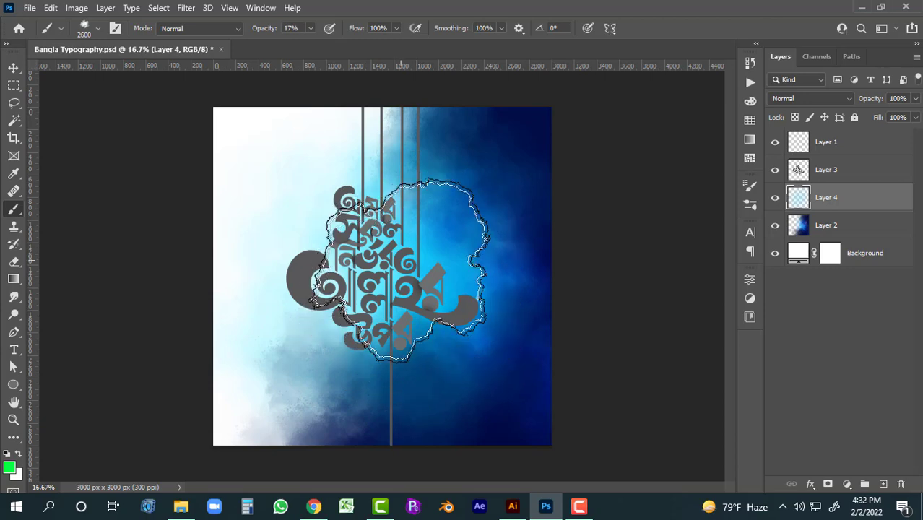
{"action": "key", "text": "bracketleft"}
{"action": "key", "text": "bracketleft"}
{"action": "key", "text": "bracketleft"}
{"action": "key", "text": "bracketleft"}
{"action": "key", "text": "bracketleft"}
{"action": "key", "text": "bracketleft"}
{"action": "key", "text": "bracketleft"}
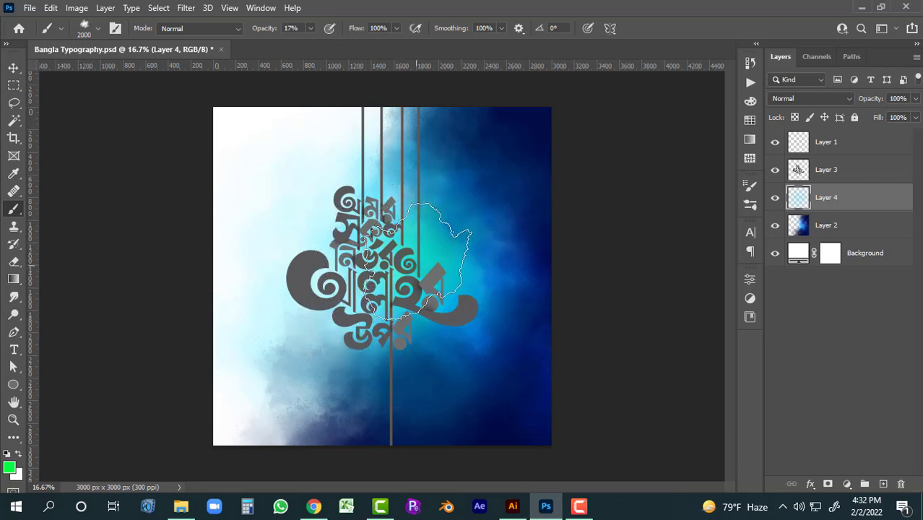
{"action": "key", "text": "bracketleft"}
{"action": "key", "text": "bracketleft"}
{"action": "key", "text": "bracketleft"}
{"action": "left_click_drag", "start_coordinate": [412, 267], "coordinate": [390, 266]}
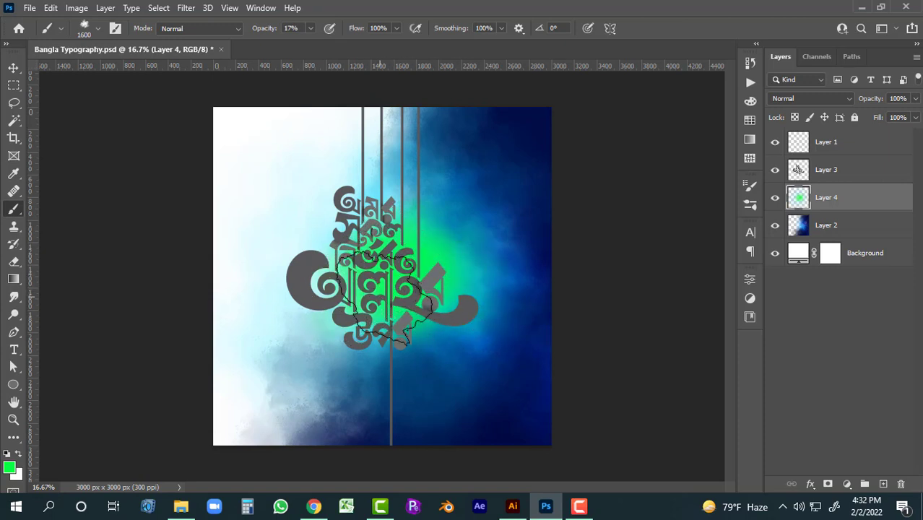
{"action": "key", "text": "ctrl+plus"}
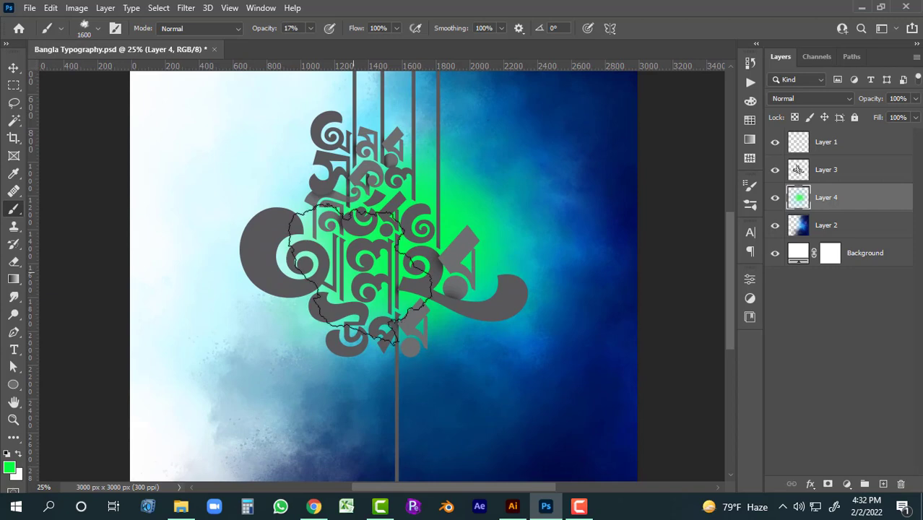
- Switch to cyan and paint larger cyan clouds over the lower left
{"action": "left_click", "coordinate": [9, 469]}
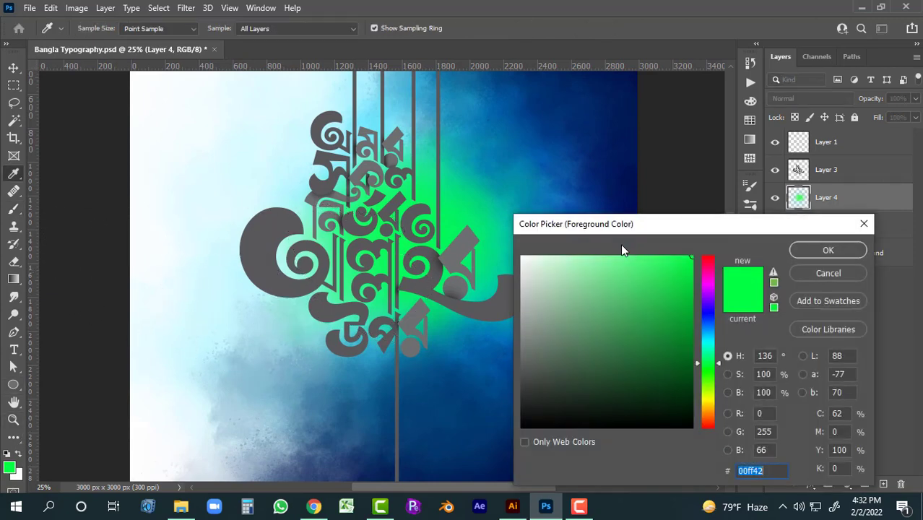
{"action": "left_click_drag", "start_coordinate": [715, 367], "coordinate": [715, 343]}
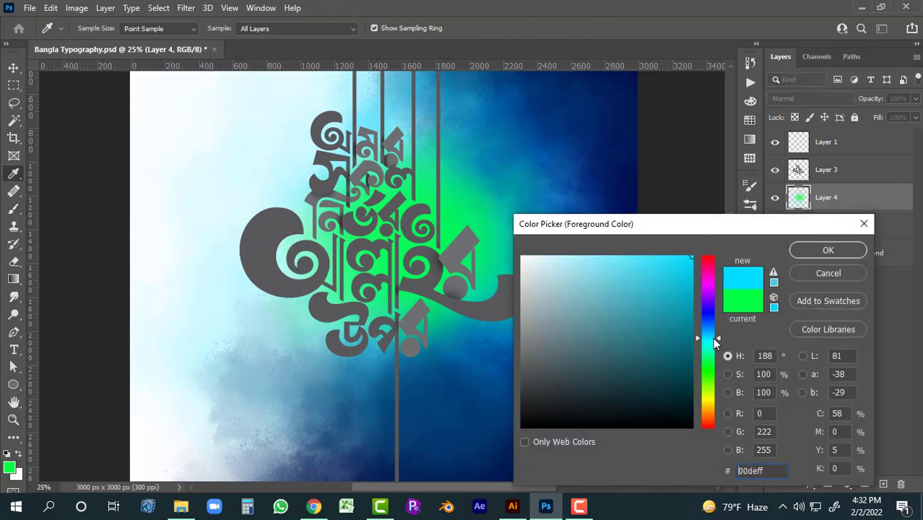
{"action": "left_click", "coordinate": [798, 250]}
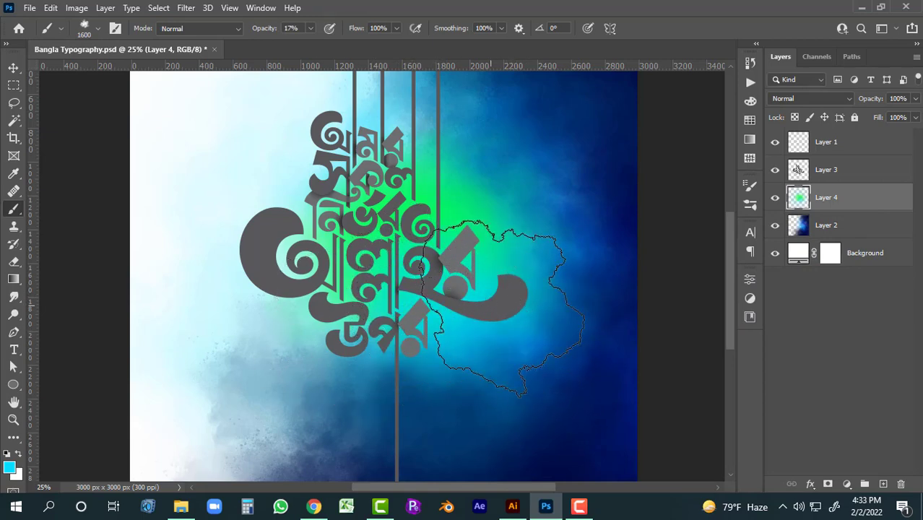
{"action": "scroll", "coordinate": [443, 277], "scroll_direction": "down", "scroll_amount": 1}
{"action": "scroll", "coordinate": [443, 277], "scroll_direction": "down", "scroll_amount": 2}
{"action": "scroll", "coordinate": [399, 309], "scroll_direction": "up", "scroll_amount": 2}
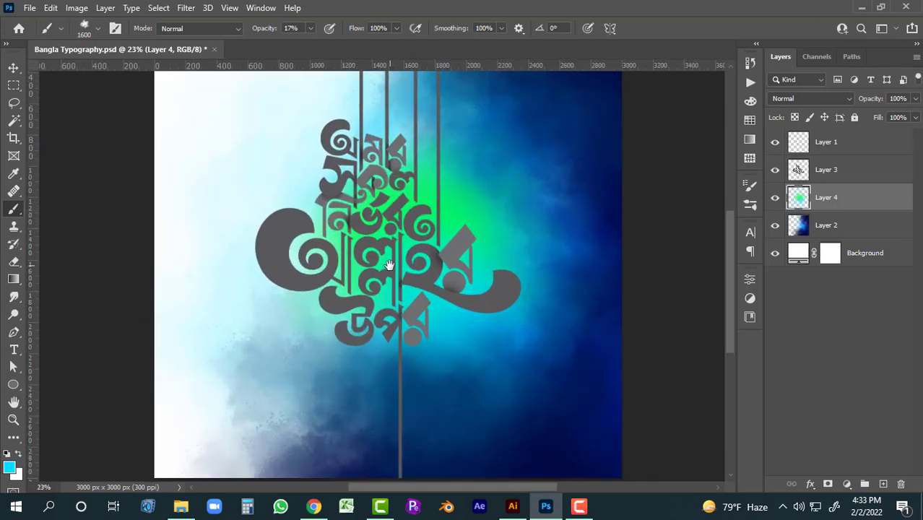
{"action": "scroll", "coordinate": [432, 275], "scroll_direction": "down", "scroll_amount": 1}
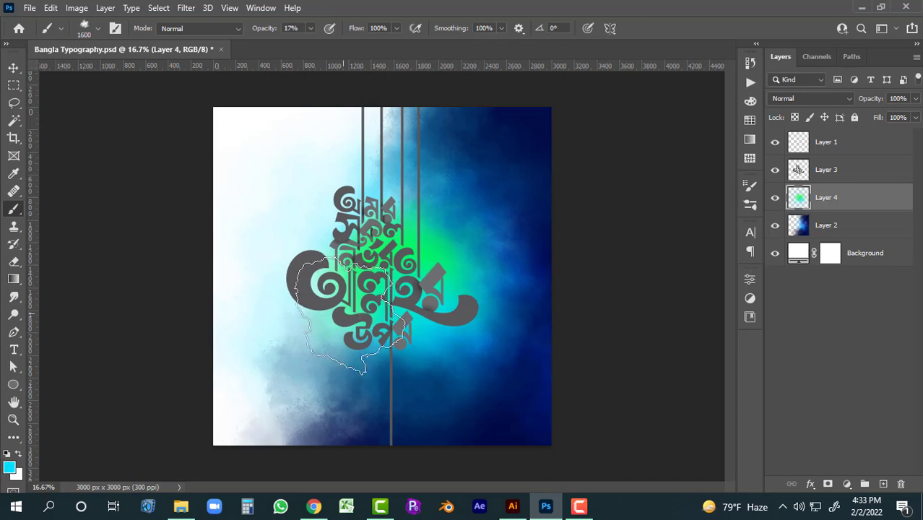
{"action": "key", "text": "bracketright"}
{"action": "key", "text": "bracketright"}
{"action": "key", "text": "bracketright"}
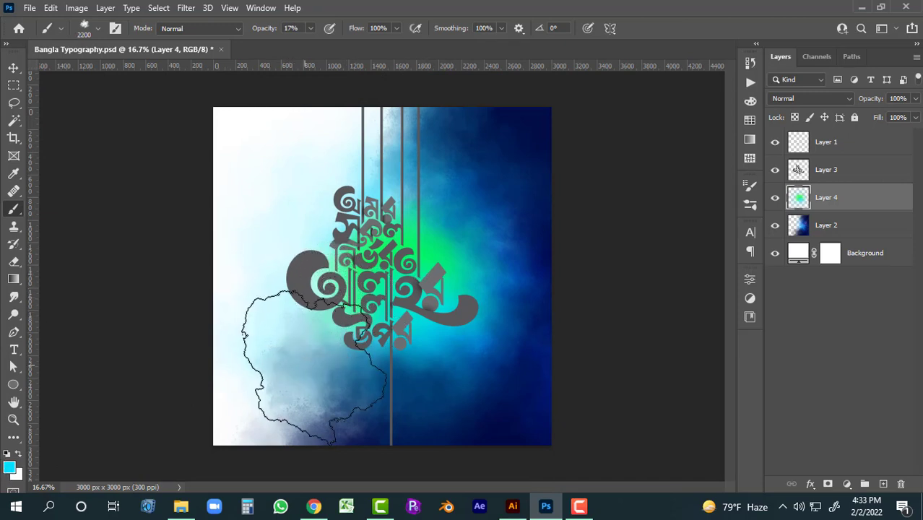
{"action": "key", "text": "bracketright"}
{"action": "key", "text": "bracketright"}
{"action": "key", "text": "bracketright"}
{"action": "key", "text": "bracketright"}
{"action": "key", "text": "bracketright"}
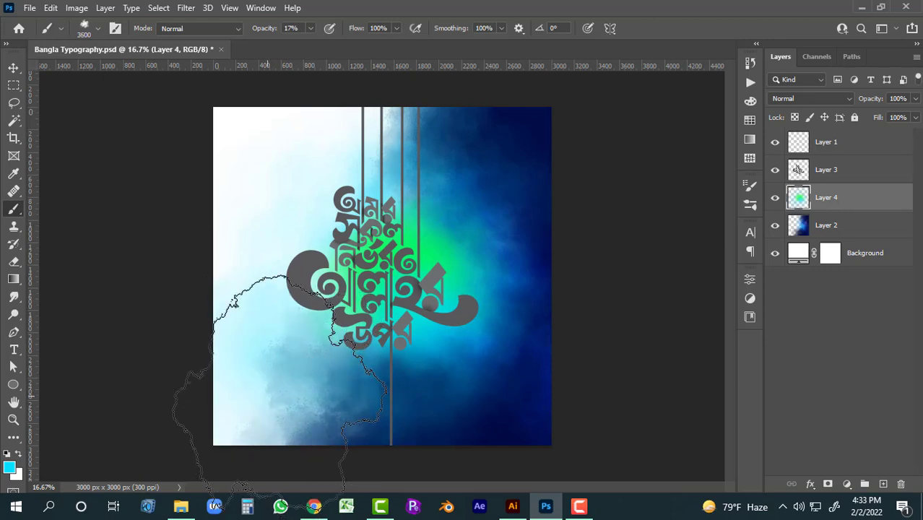
{"action": "left_click_drag", "start_coordinate": [289, 392], "coordinate": [258, 377]}
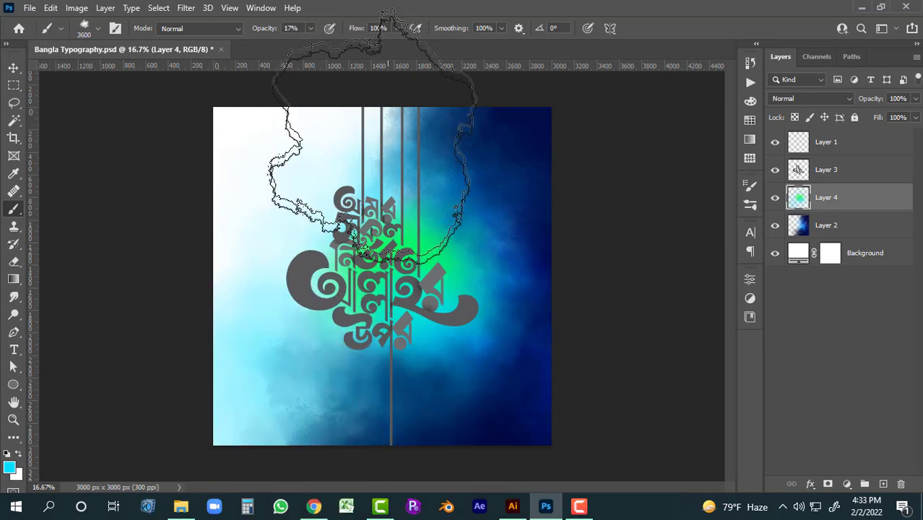
- Sweep pure green across the canvas centre
{"action": "left_click", "coordinate": [9, 467]}
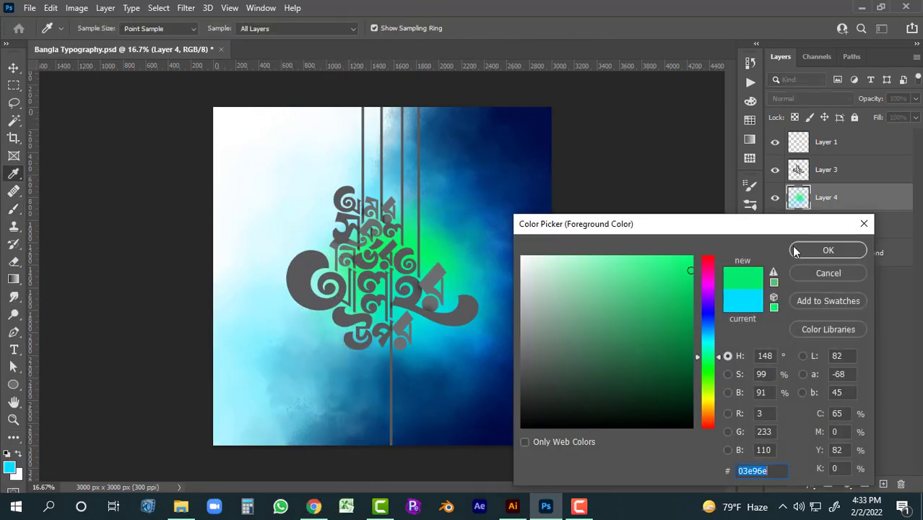
{"action": "left_click_drag", "start_coordinate": [713, 363], "coordinate": [711, 371]}
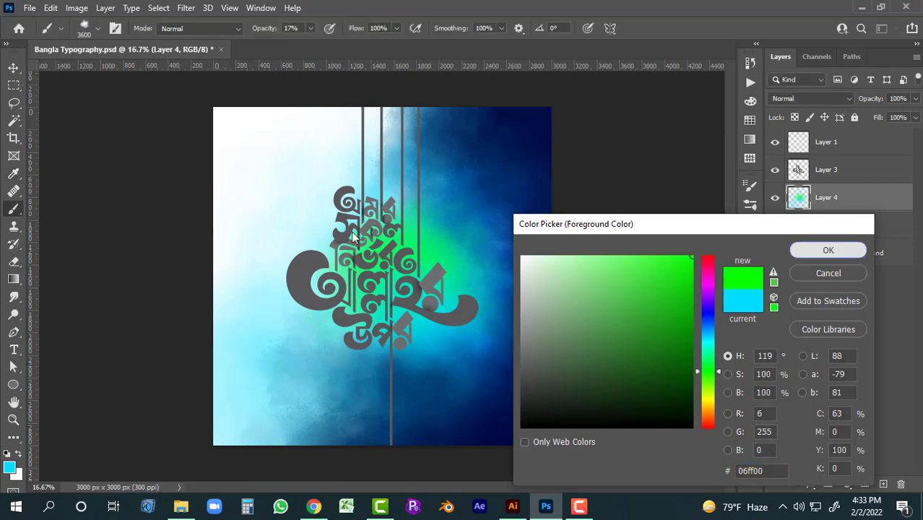
{"action": "left_click", "coordinate": [827, 250]}
{"action": "mouse_move", "coordinate": [281, 261]}
{"action": "left_mouse_down"}
{"action": "mouse_move", "coordinate": [421, 172]}
{"action": "mouse_move", "coordinate": [372, 354]}
{"action": "left_mouse_up"}
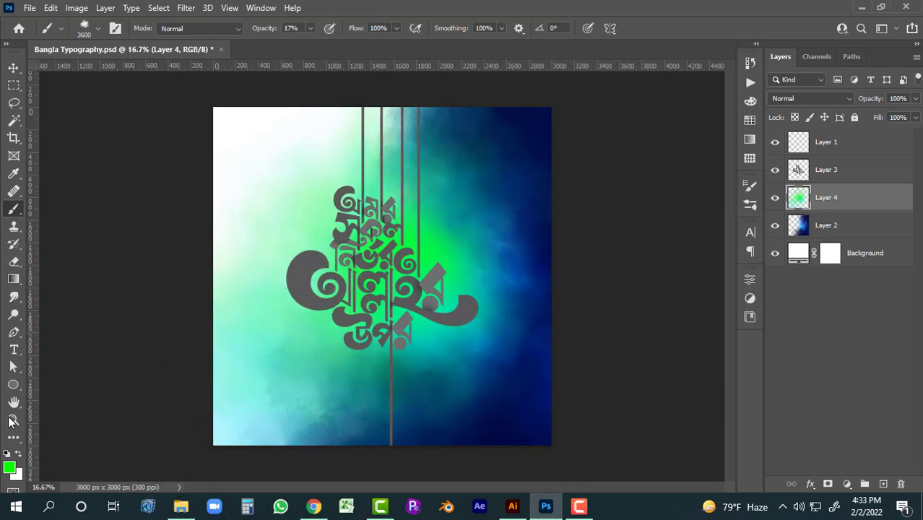
{"action": "left_click", "coordinate": [9, 468]}
- Make white the foreground colour, shrink the brush and raise opacity to 59%
{"action": "left_click", "coordinate": [521, 256]}
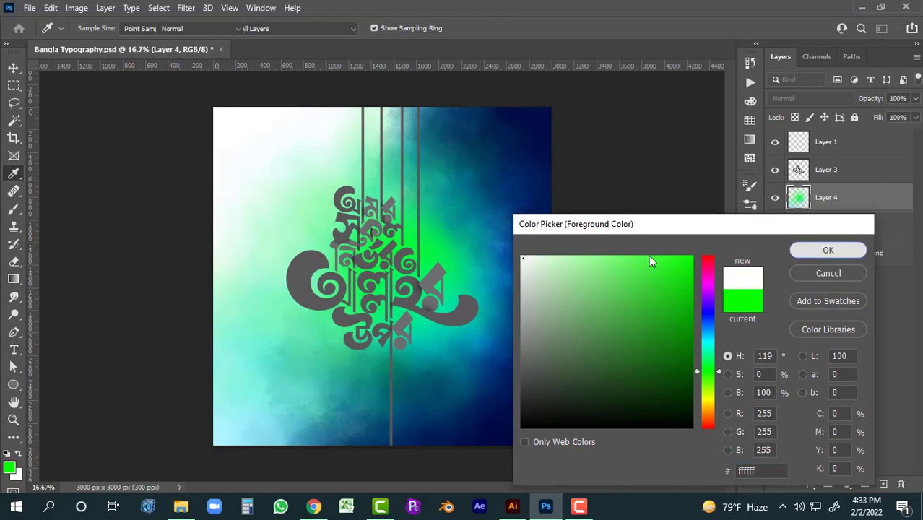
{"action": "key", "text": "Return"}
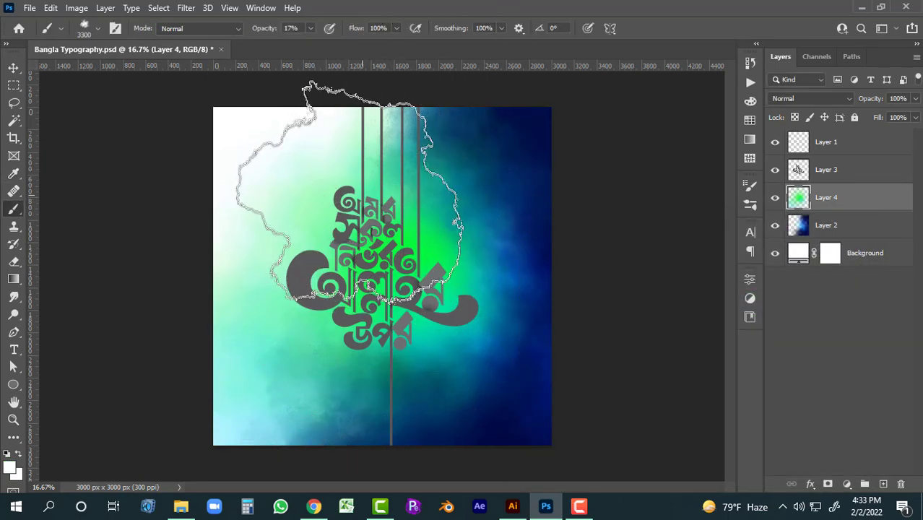
{"action": "key", "text": "bracketleft"}
{"action": "key", "text": "bracketleft"}
{"action": "key", "text": "bracketleft"}
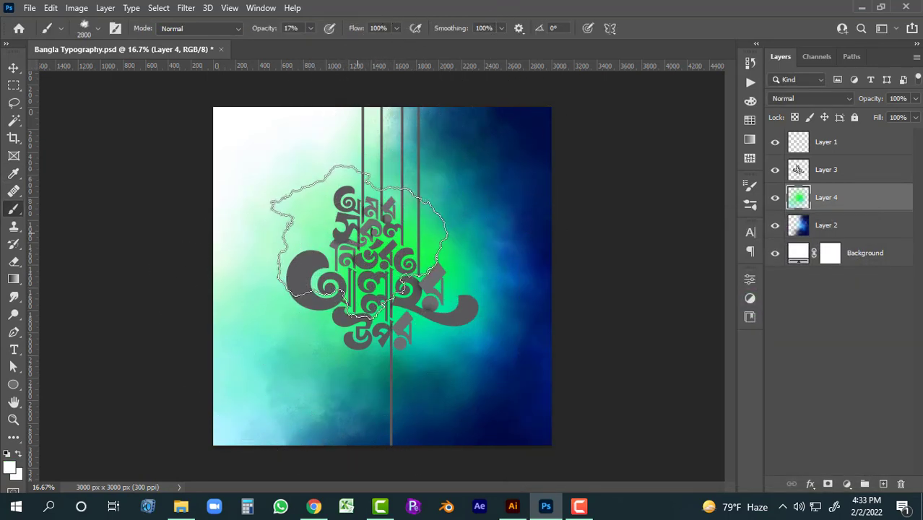
{"action": "key", "text": "bracketleft"}
{"action": "key", "text": "bracketleft"}
{"action": "key", "text": "bracketleft"}
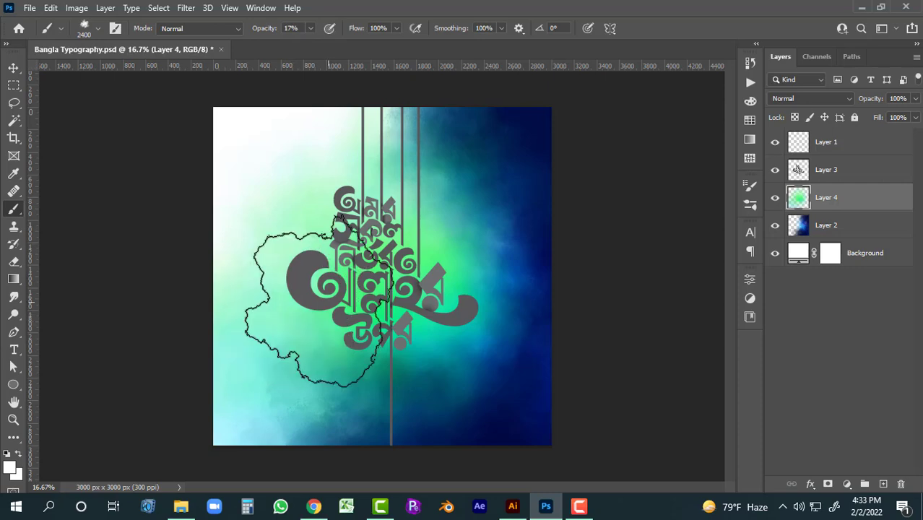
{"action": "left_click_drag", "start_coordinate": [320, 43], "coordinate": [337, 42]}
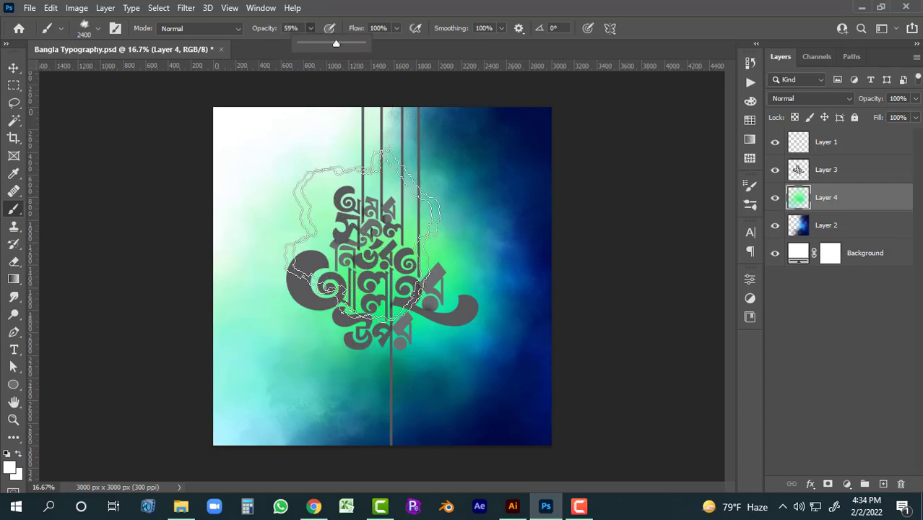
{"action": "key", "text": "bracketright"}
{"action": "key", "text": "bracketright"}
{"action": "key", "text": "bracketright"}
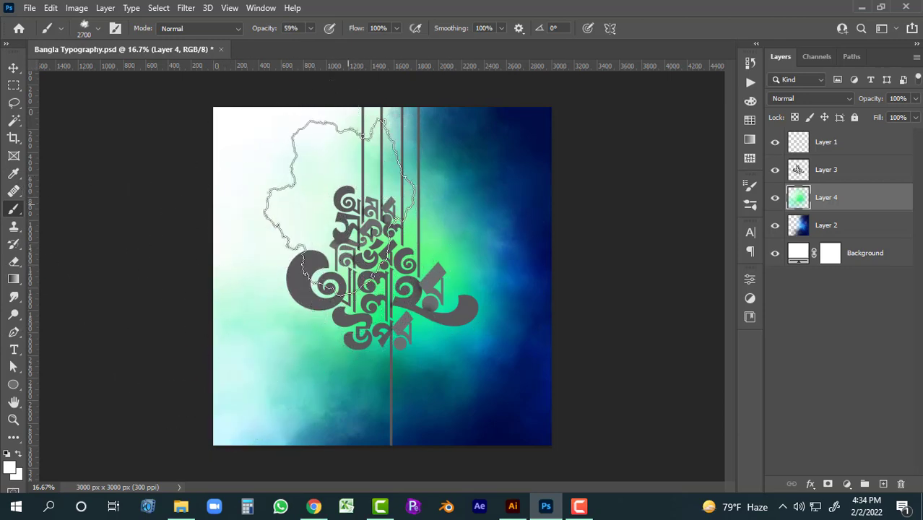
- Eyedrop dark navy from the backdrop, set opacity to 85% and enlarge the brush to 3500
{"action": "left_click", "coordinate": [10, 467]}
{"action": "left_click", "coordinate": [506, 426]}
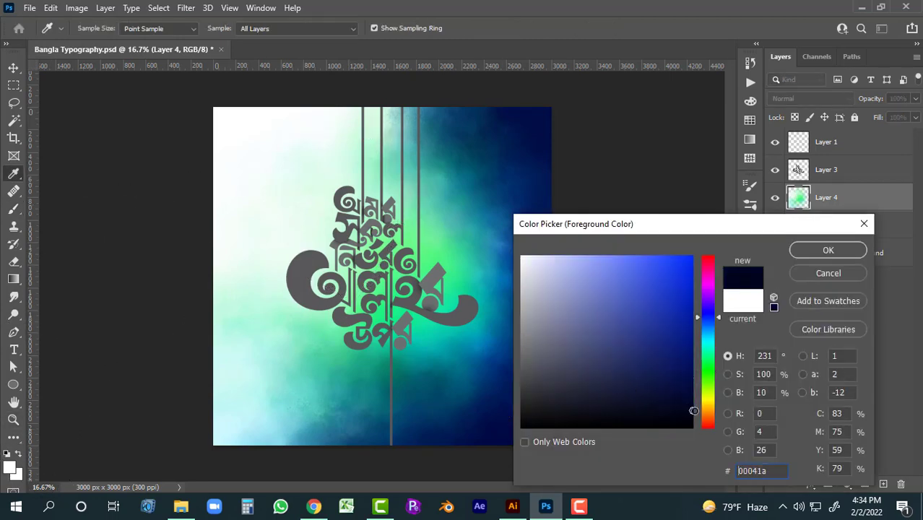
{"action": "left_click", "coordinate": [812, 252]}
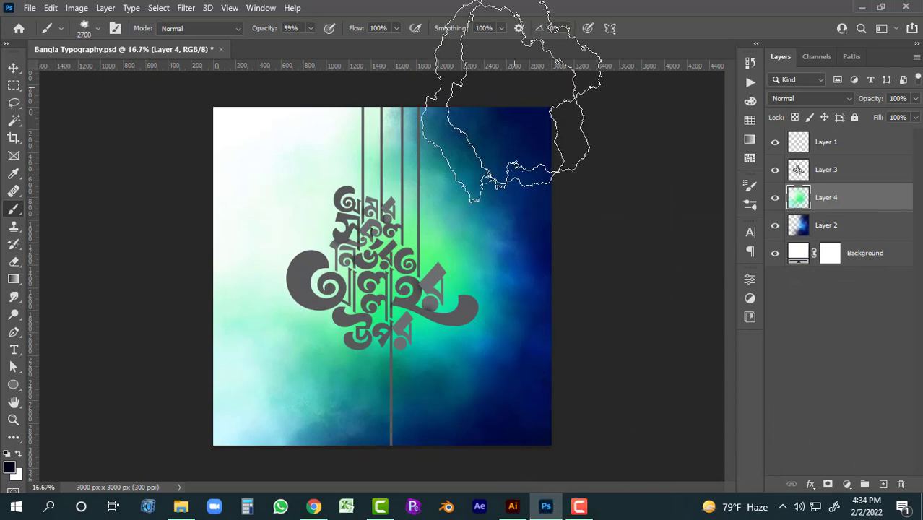
{"action": "left_click_drag", "start_coordinate": [311, 44], "coordinate": [328, 44]}
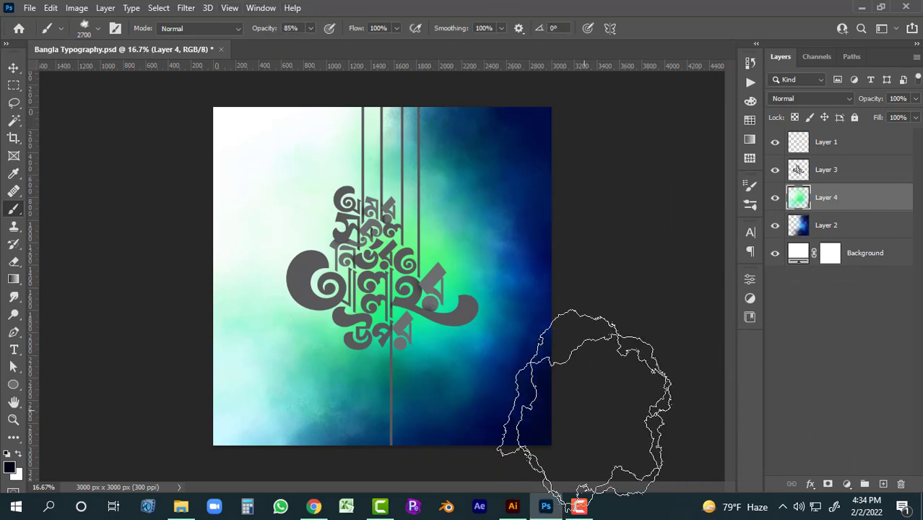
{"action": "key", "text": "bracketright"}
{"action": "key", "text": "bracketright"}
{"action": "key", "text": "bracketright"}
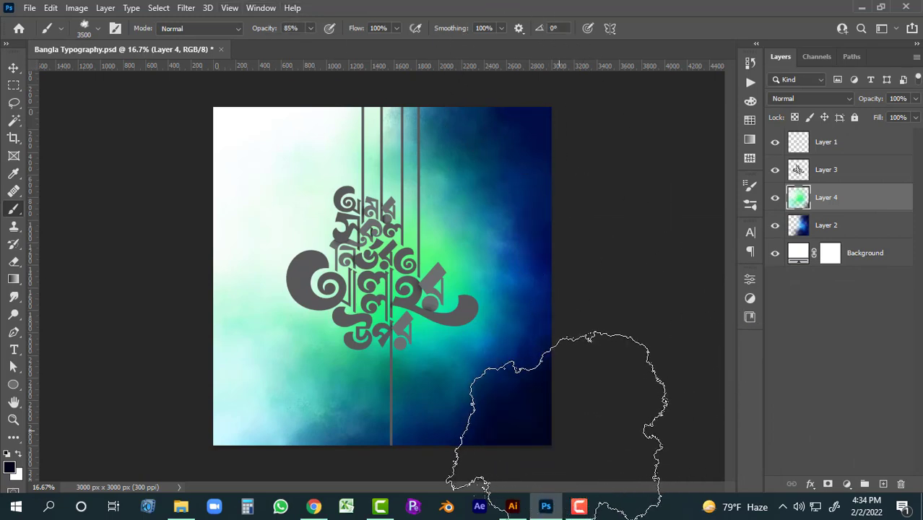
{"action": "key", "text": "bracketright"}
{"action": "key", "text": "bracketright"}
{"action": "key", "text": "bracketright"}
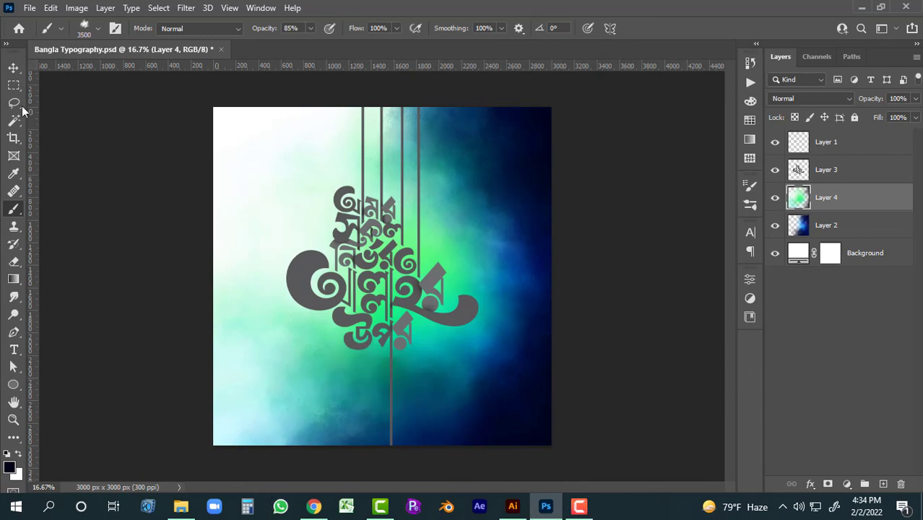
- With the Pen tool at 50% zoom, trace the upper vertical bars from canvas top to lettering
{"action": "left_click", "coordinate": [11, 67]}
{"action": "key", "text": "Tab"}
{"action": "key", "text": "ctrl+plus"}
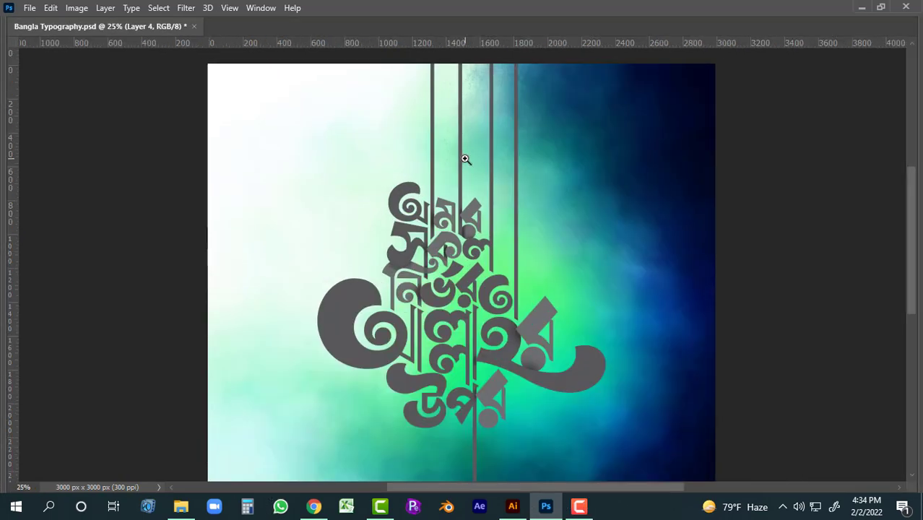
{"action": "key", "text": "ctrl+plus"}
{"action": "key", "text": "Tab"}
{"action": "key", "text": "Tab"}
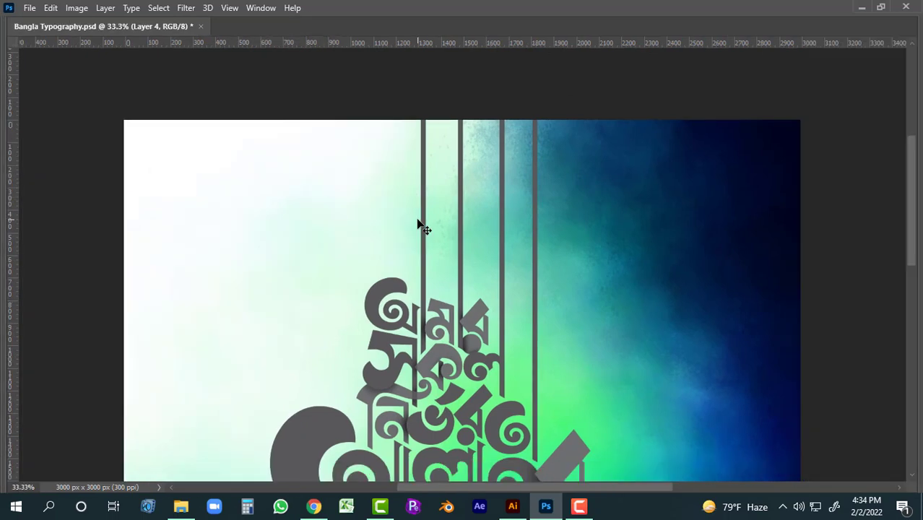
{"action": "key", "text": "Tab"}
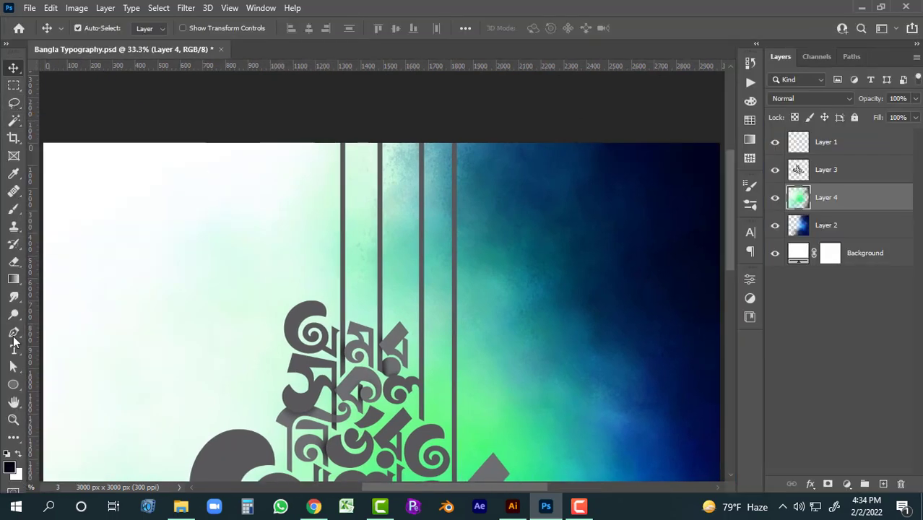
{"action": "left_click", "coordinate": [12, 332]}
{"action": "key", "text": "Tab"}
{"action": "left_click", "coordinate": [464, 231]}
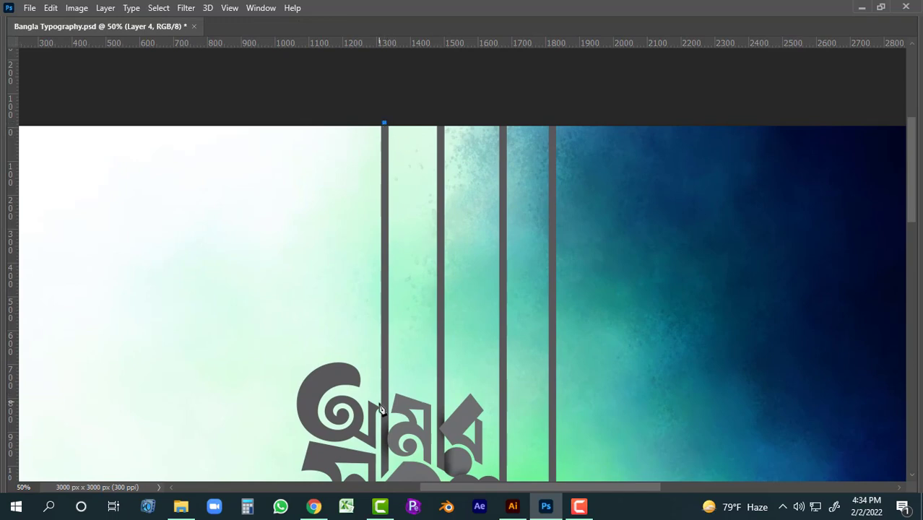
{"action": "mouse_move", "coordinate": [436, 381]}
{"action": "left_mouse_down"}
{"action": "mouse_move", "coordinate": [437, 254]}
{"action": "mouse_move", "coordinate": [398, 305]}
{"action": "left_mouse_up"}
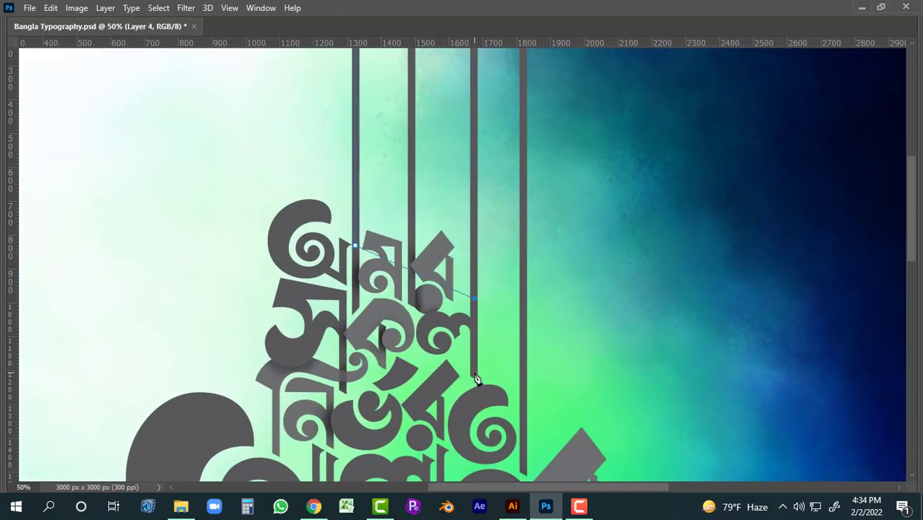
{"action": "left_click_drag", "start_coordinate": [520, 290], "coordinate": [514, 465]}
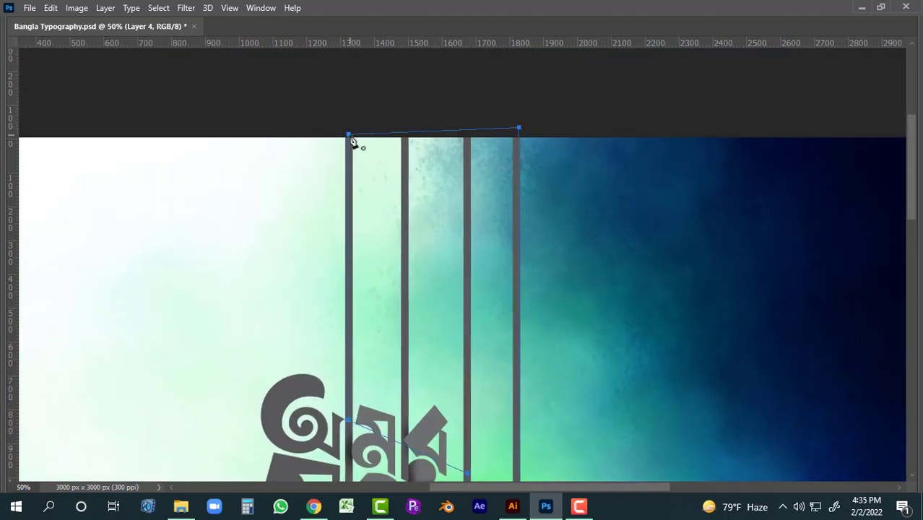
{"action": "scroll", "coordinate": [352, 141], "scroll_direction": "down", "scroll_amount": 4}
{"action": "key", "text": "Tab"}
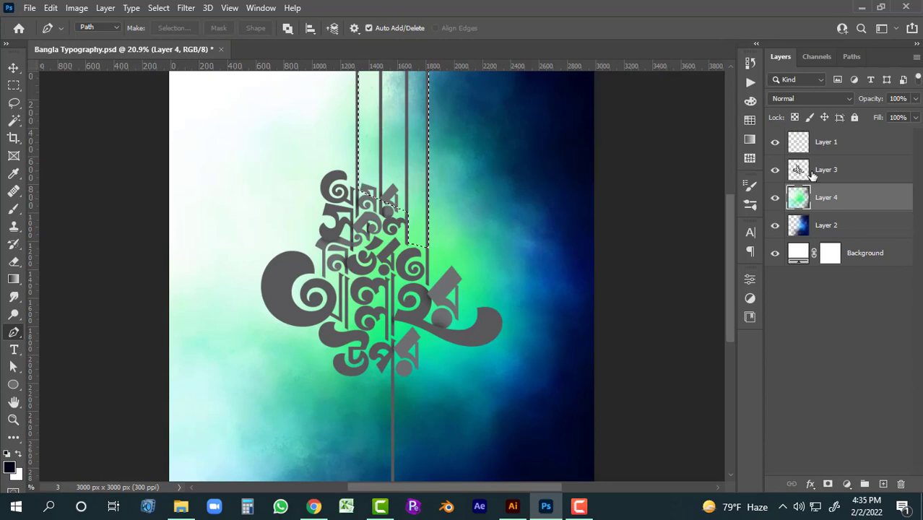
- Add a bright green #42ff00 Solid Color fill layer from the traced path
{"action": "left_click", "coordinate": [848, 484]}
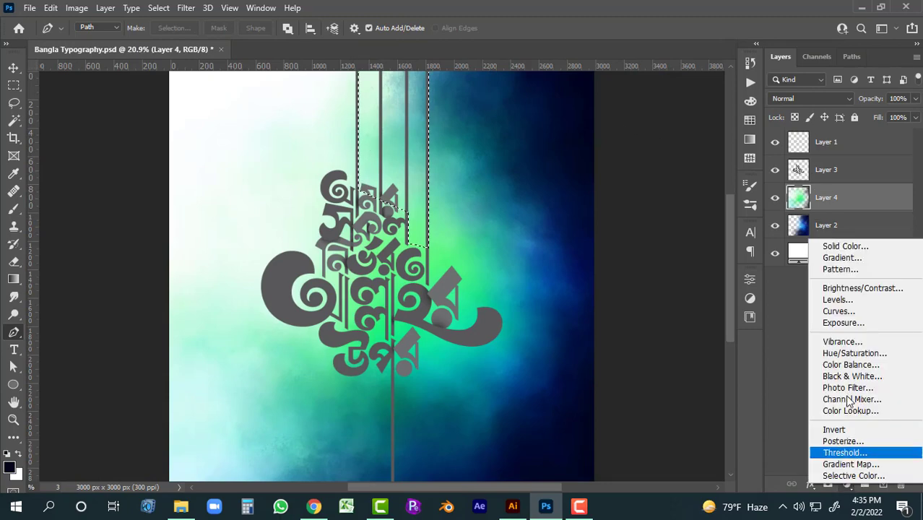
{"action": "left_click", "coordinate": [843, 244]}
{"action": "left_click_drag", "start_coordinate": [535, 256], "coordinate": [506, 206]}
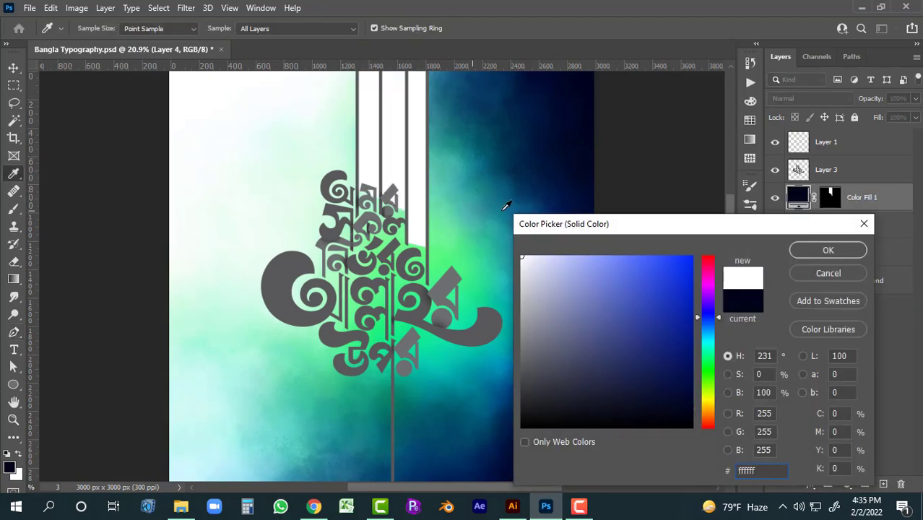
{"action": "left_click", "coordinate": [462, 245]}
{"action": "left_click_drag", "start_coordinate": [624, 262], "coordinate": [710, 234]}
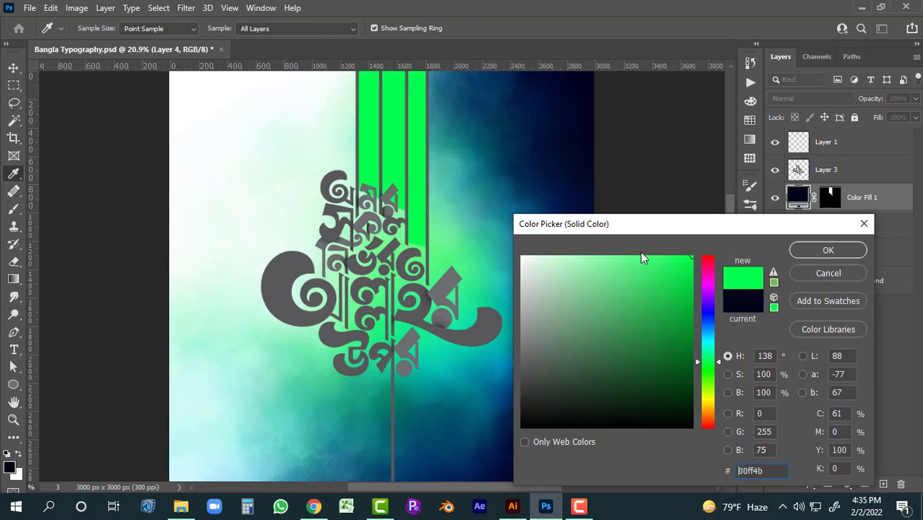
{"action": "mouse_move", "coordinate": [706, 369]}
{"action": "left_mouse_down"}
{"action": "mouse_move", "coordinate": [711, 409]}
{"action": "mouse_move", "coordinate": [712, 387]}
{"action": "left_mouse_up"}
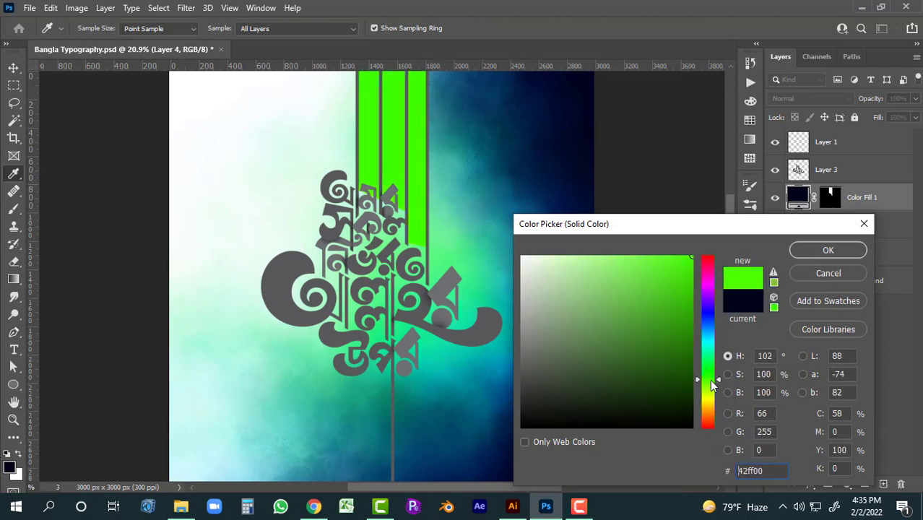
{"action": "left_click", "coordinate": [809, 254]}
- Zoom out to fit and load Color Fill 1's outline as a selection
{"action": "key", "text": "p"}
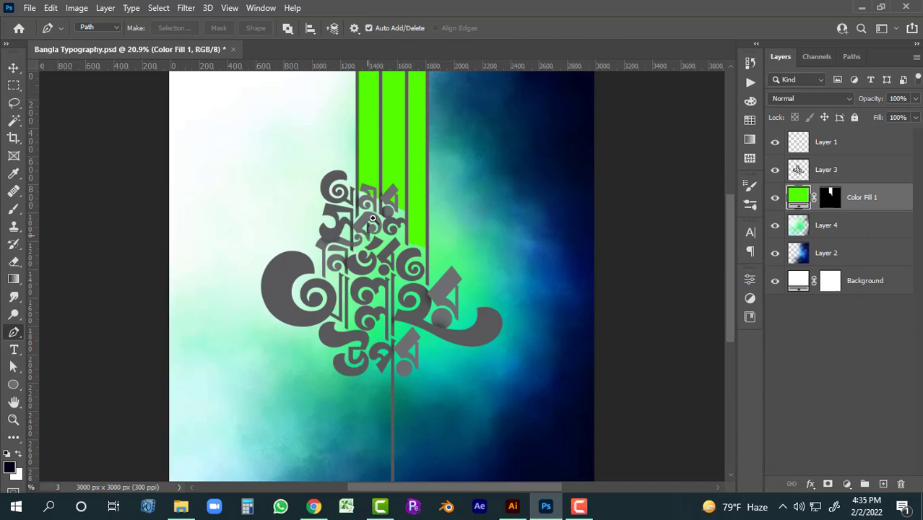
{"action": "key", "text": "ctrl+minus"}
{"action": "left_click", "coordinate": [13, 70]}
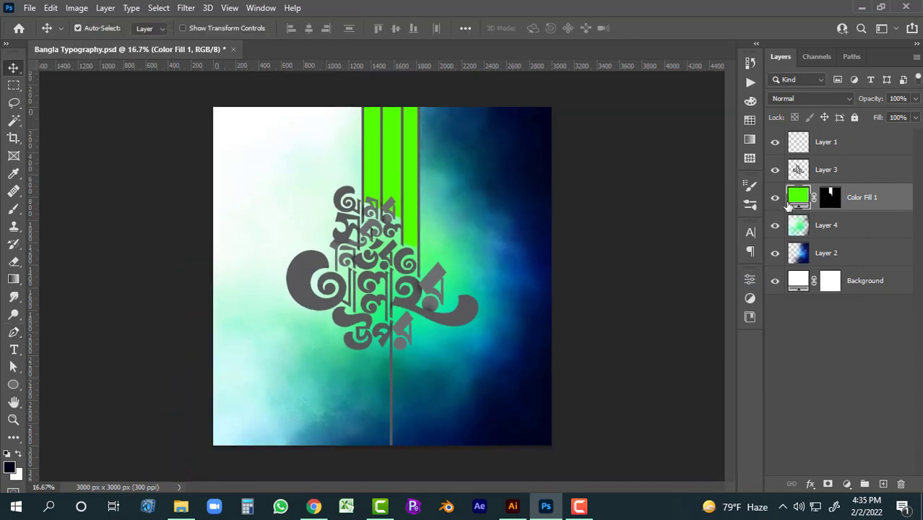
{"action": "left_click", "coordinate": [775, 203]}
{"action": "left_click", "coordinate": [775, 203]}
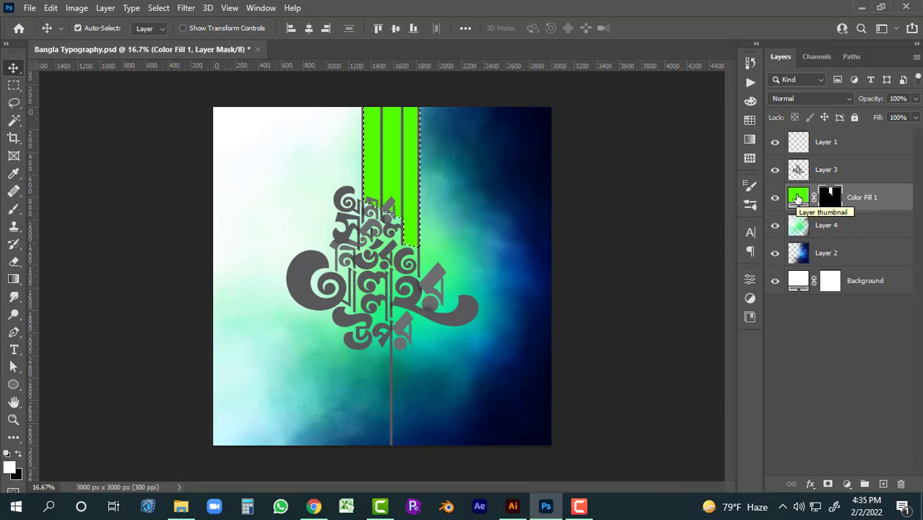
- Add a new layer above the green fill, test a dark brush stroke, then undo it
{"action": "left_click", "coordinate": [882, 484]}
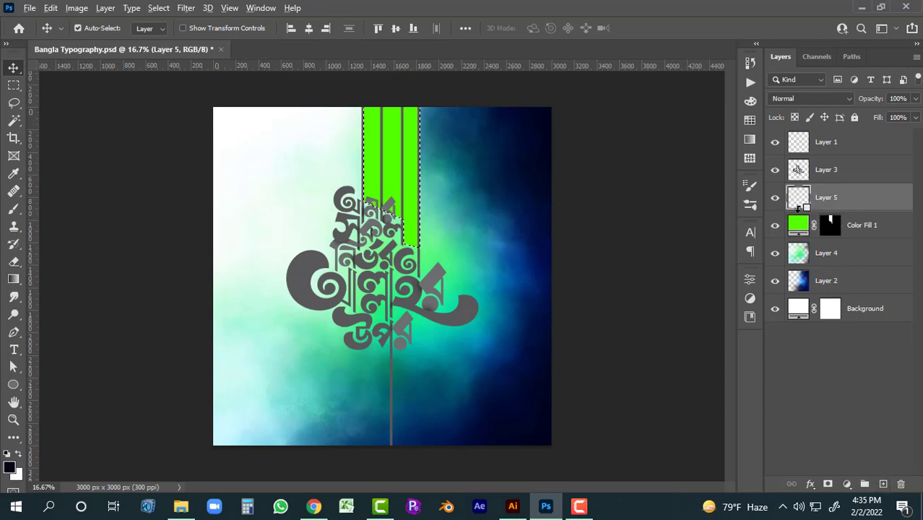
{"action": "left_click", "coordinate": [13, 208]}
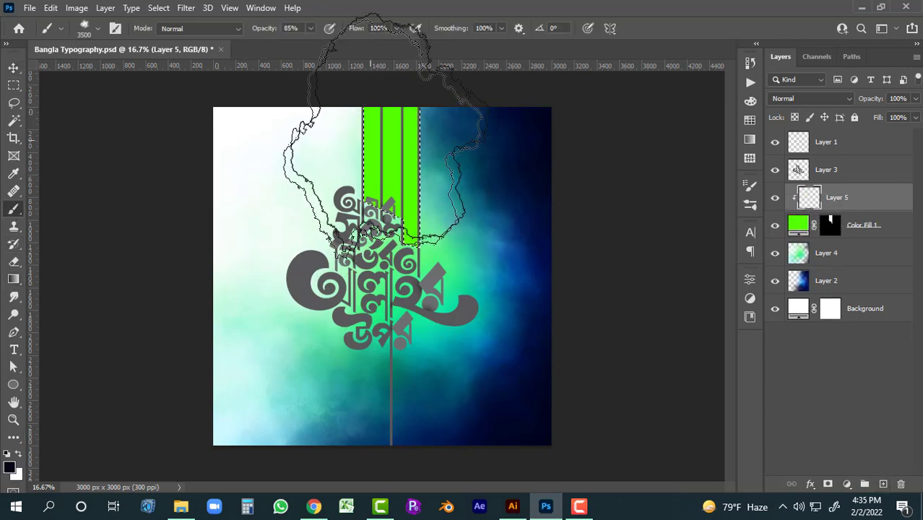
{"action": "left_click_drag", "start_coordinate": [340, 113], "coordinate": [442, 82]}
{"action": "key", "text": "ctrl+z"}
- Set the foreground colour to cyan-green #00ffd2, starting from the bars' bright green
{"action": "left_click", "coordinate": [10, 467]}
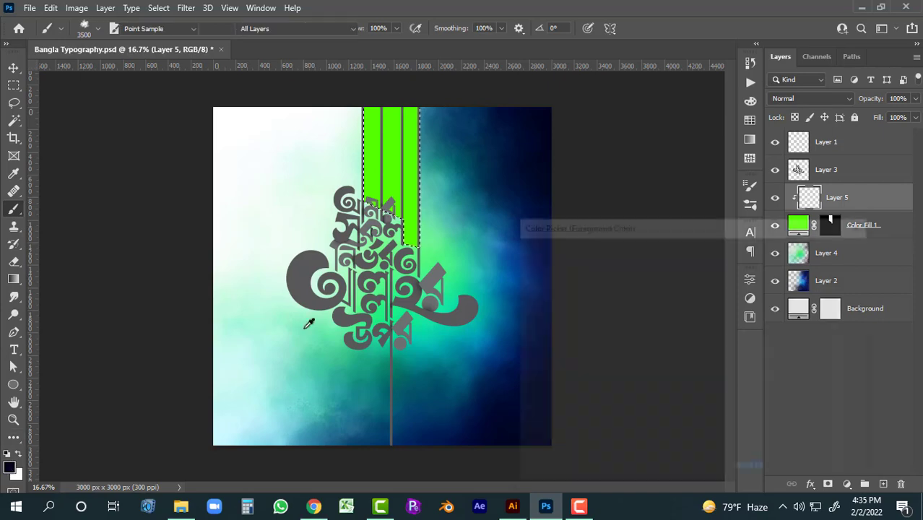
{"action": "left_click", "coordinate": [408, 150]}
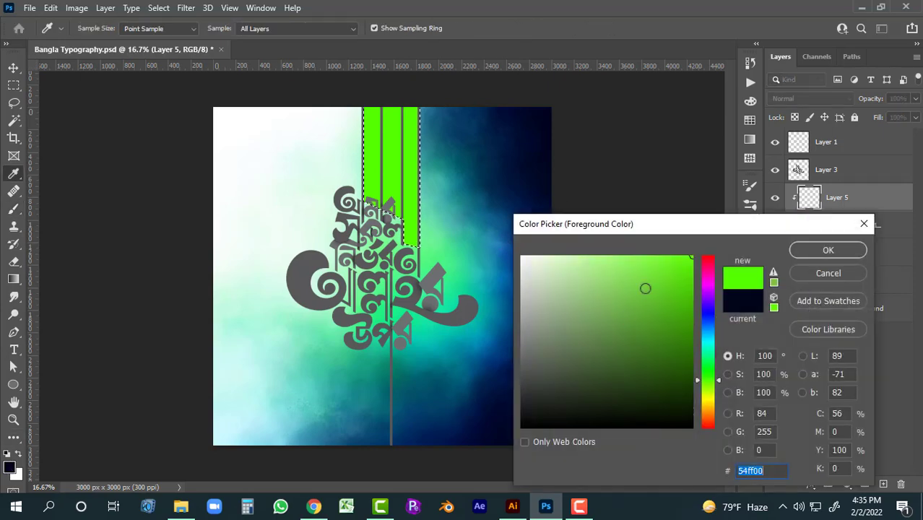
{"action": "left_click_drag", "start_coordinate": [705, 379], "coordinate": [705, 349]}
{"action": "left_click", "coordinate": [807, 251]}
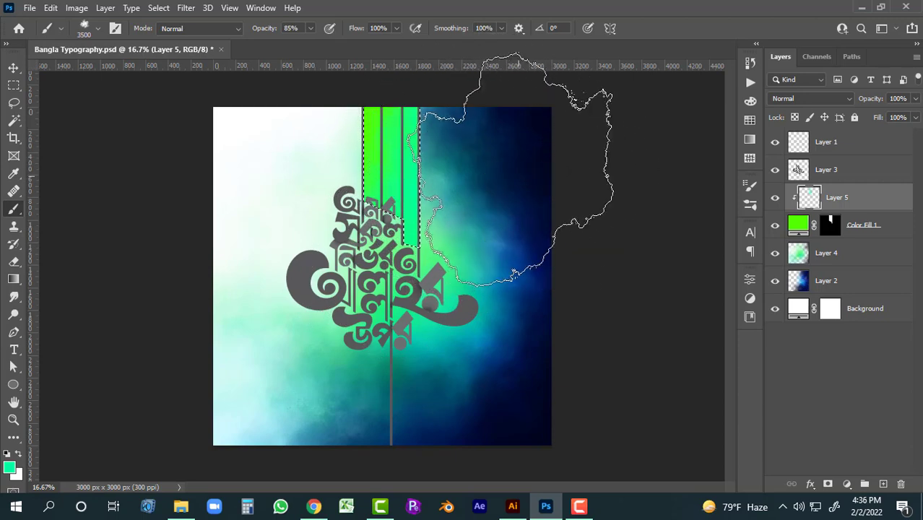
{"action": "left_click", "coordinate": [9, 468]}
{"action": "left_click", "coordinate": [668, 253]}
{"action": "key", "text": "Escape"}
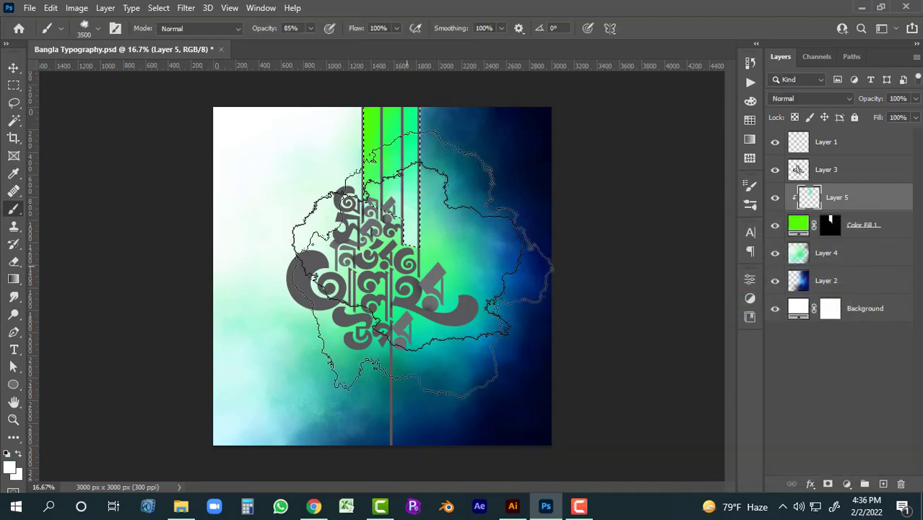
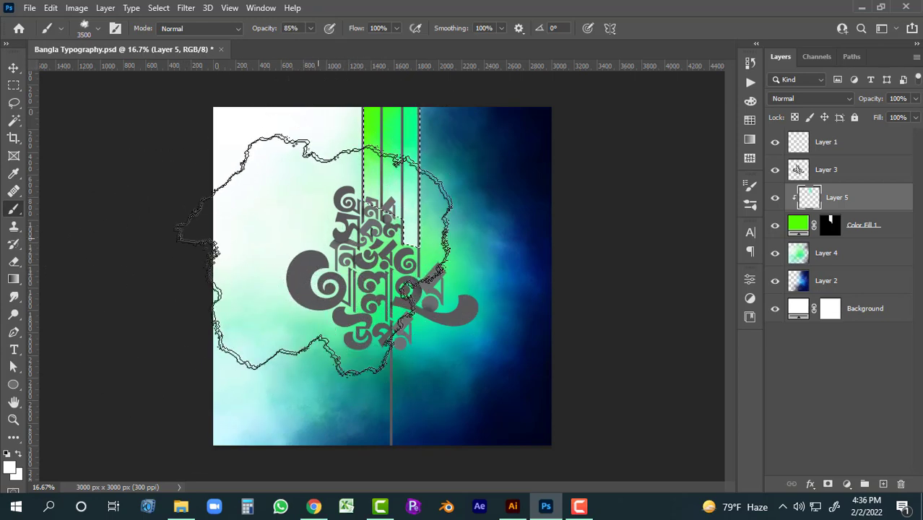
- Inspect the Color Fill 1 stripes by toggling visibility and deleting then restoring their mask
{"action": "left_click", "coordinate": [13, 67]}
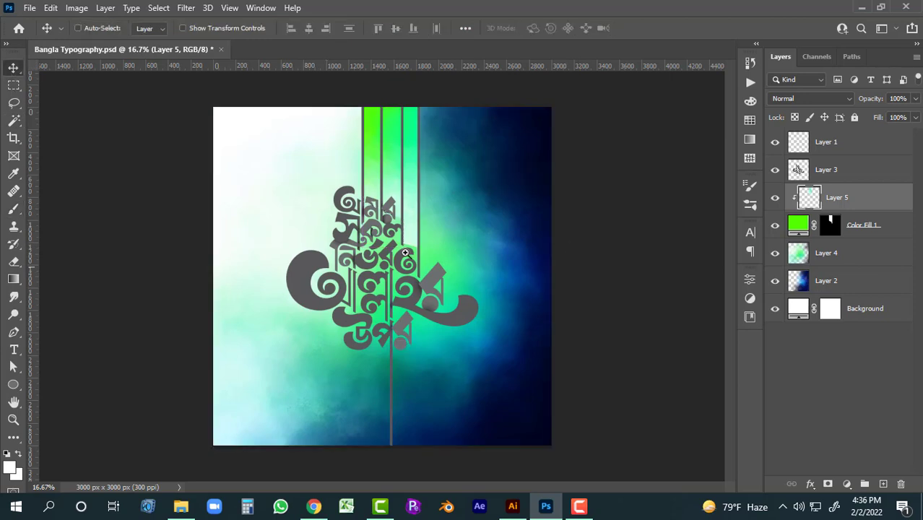
{"action": "mouse_move", "coordinate": [380, 158]}
{"action": "left_mouse_down"}
{"action": "mouse_move", "coordinate": [405, 157]}
{"action": "mouse_move", "coordinate": [408, 148]}
{"action": "left_mouse_up"}
{"action": "left_click", "coordinate": [798, 229]}
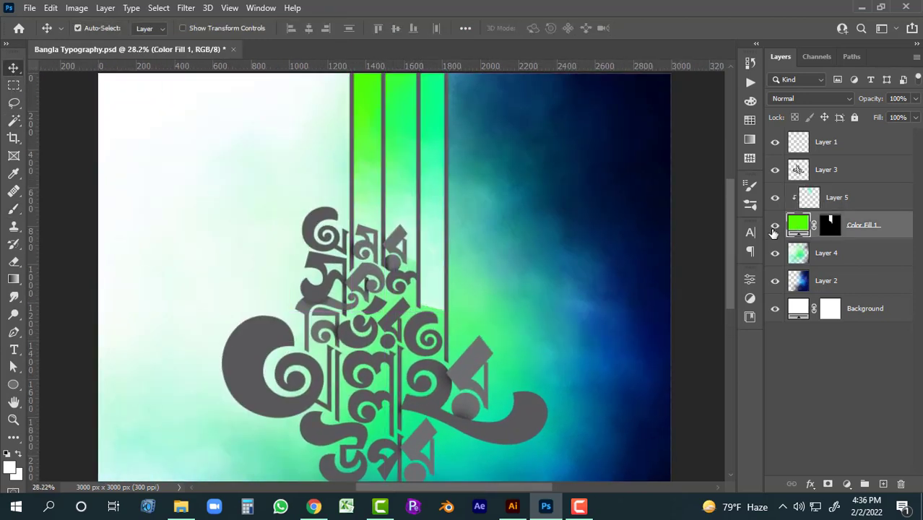
{"action": "left_click", "coordinate": [774, 228]}
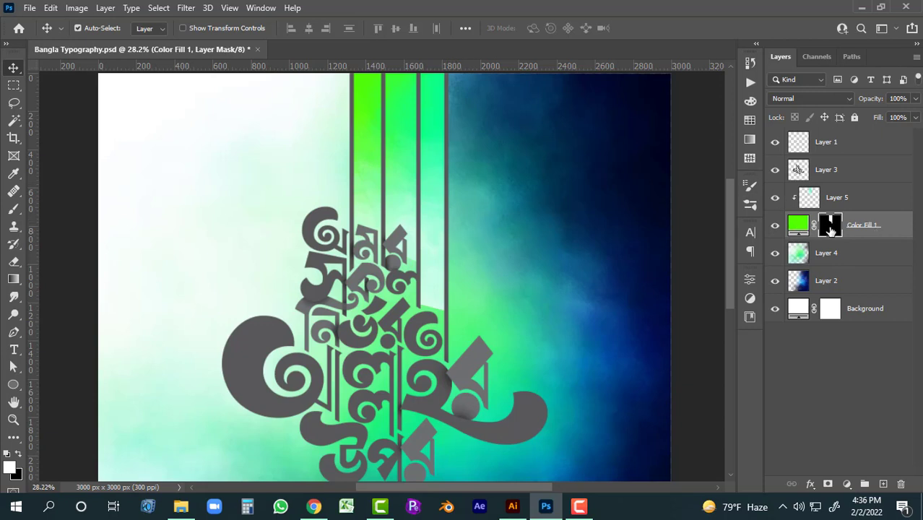
{"action": "left_click_drag", "start_coordinate": [829, 229], "coordinate": [901, 483]}
{"action": "left_click", "coordinate": [398, 195]}
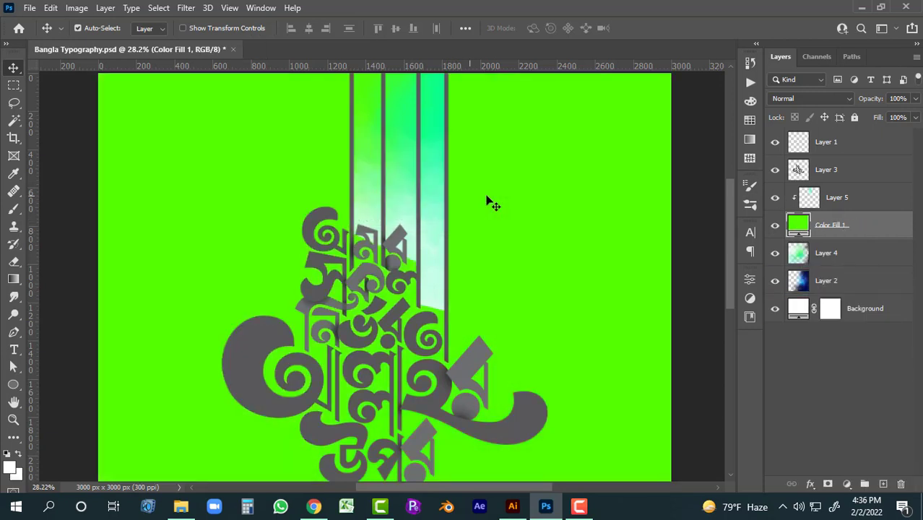
{"action": "key", "text": "ctrl+z"}
{"action": "left_click", "coordinate": [846, 226]}
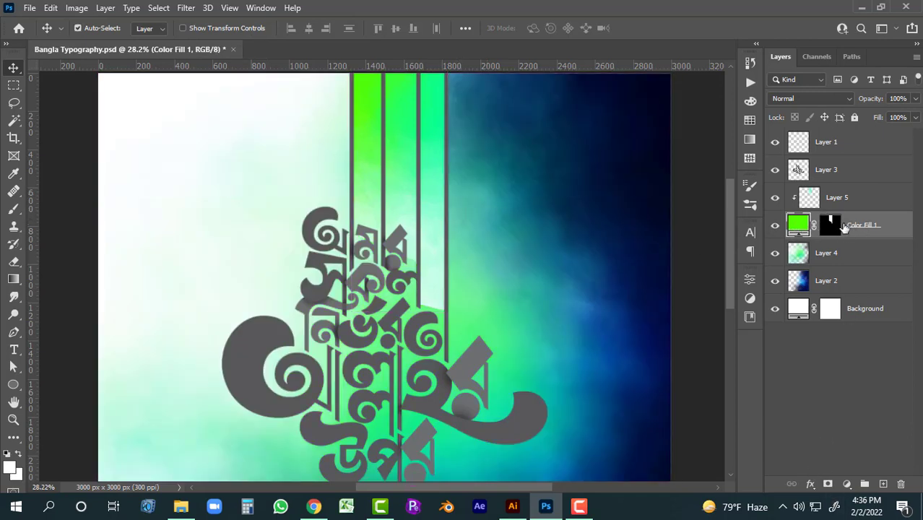
- Merge Layer 5 and Color Fill 1 into one Layer 5 and load its outline
{"action": "left_click", "coordinate": [834, 201], "text": "ctrl"}
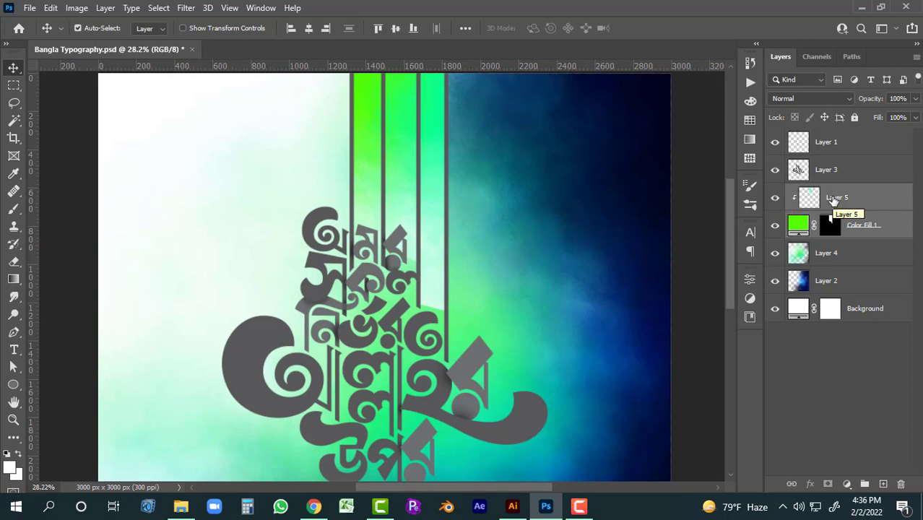
{"action": "key", "text": "ctrl+g"}
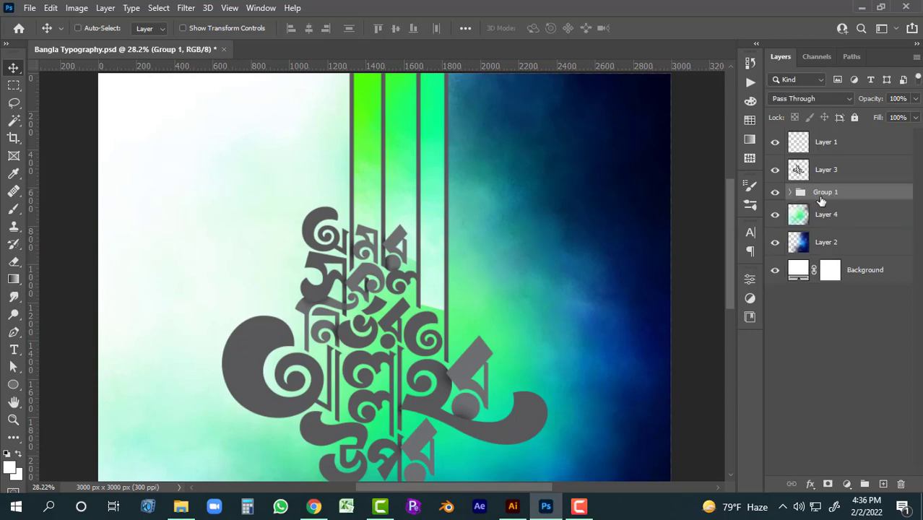
{"action": "key", "text": "ctrl+z"}
{"action": "right_click", "coordinate": [835, 203]}
{"action": "left_click", "coordinate": [682, 258]}
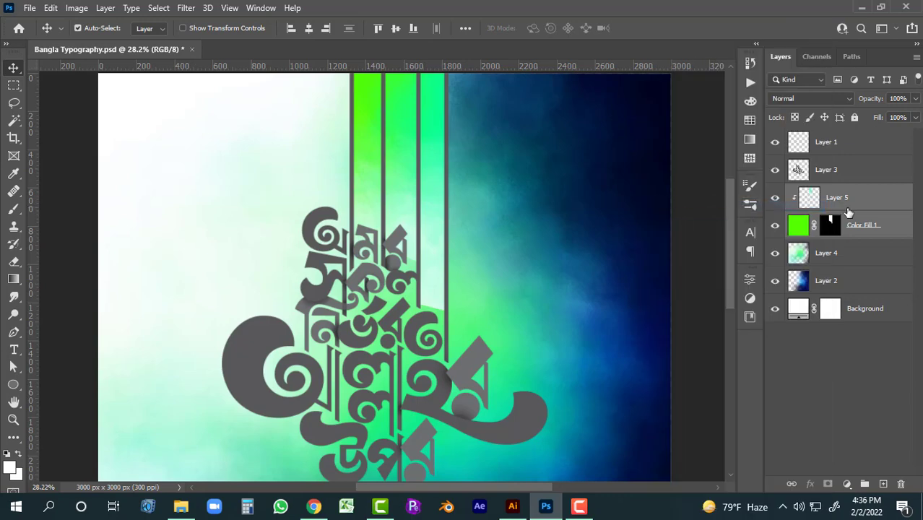
{"action": "right_click", "coordinate": [840, 220]}
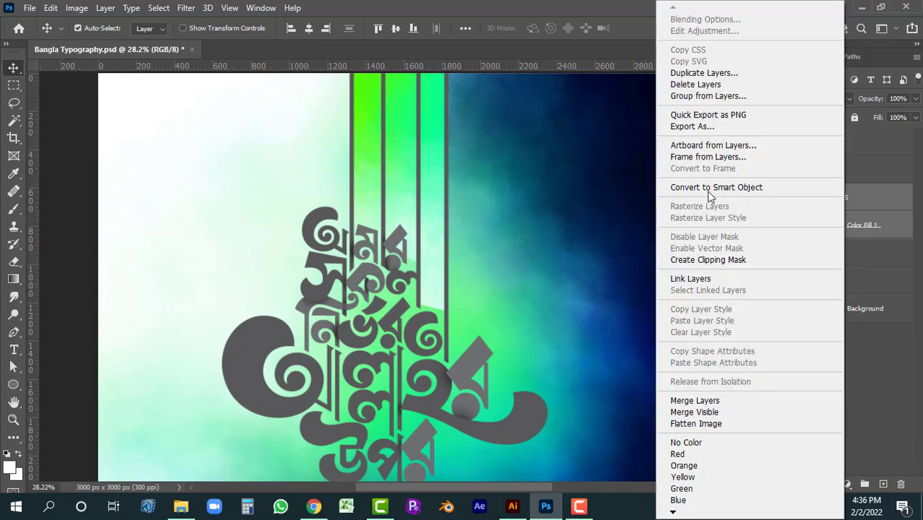
{"action": "left_click", "coordinate": [695, 401]}
{"action": "right_click", "coordinate": [830, 196]}
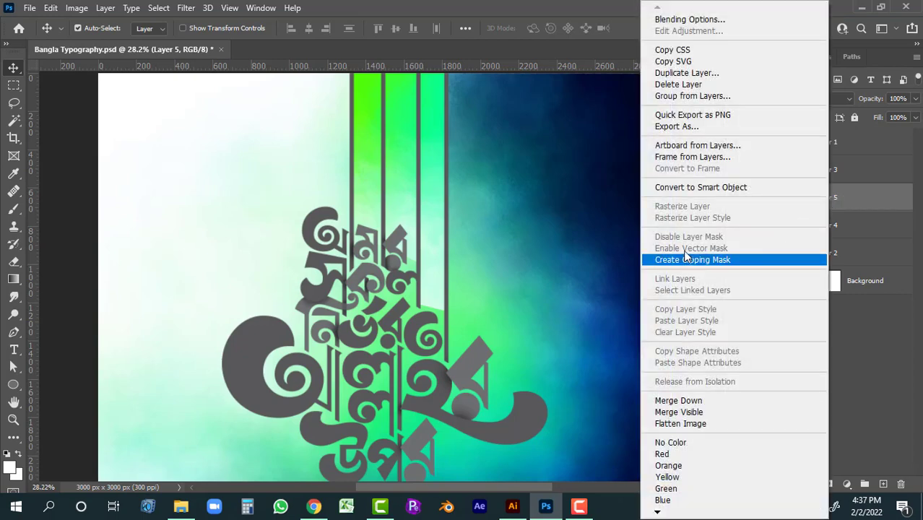
{"action": "left_click", "coordinate": [854, 189]}
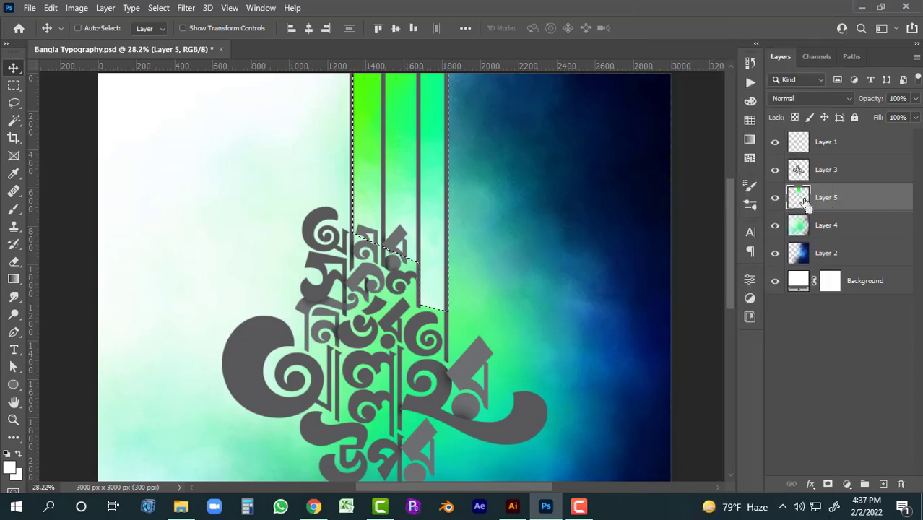
- Add a layer mask to Layer 5 and paint black on it to hide part
{"action": "left_click", "coordinate": [846, 483]}
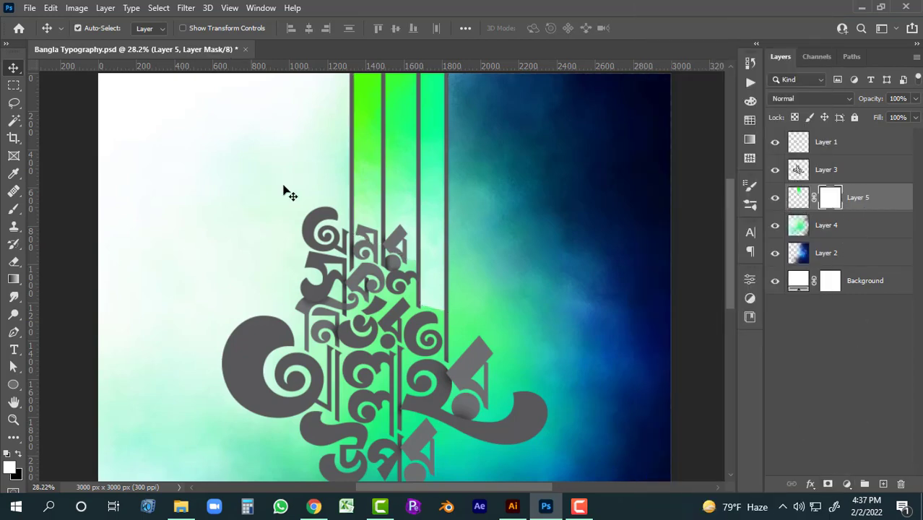
{"action": "left_click", "coordinate": [14, 208]}
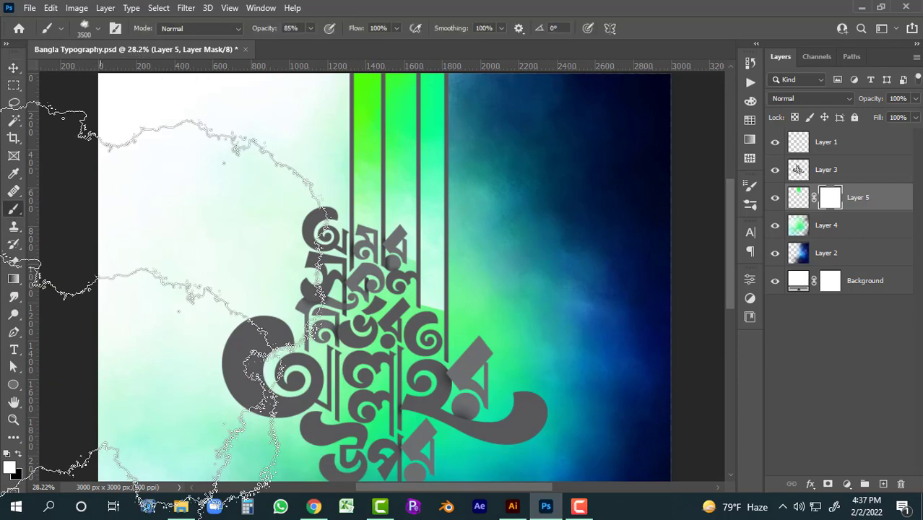
{"action": "left_click", "coordinate": [20, 457]}
{"action": "left_click", "coordinate": [408, 289]}
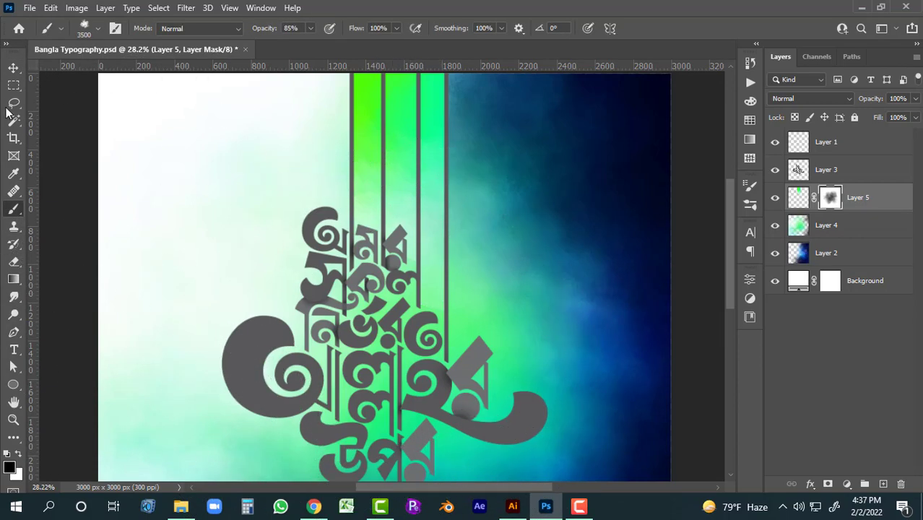
- Create Layer 6 clipped to Layer 5 and trial orange paint over the stripes, then undo
{"action": "left_click", "coordinate": [883, 484]}
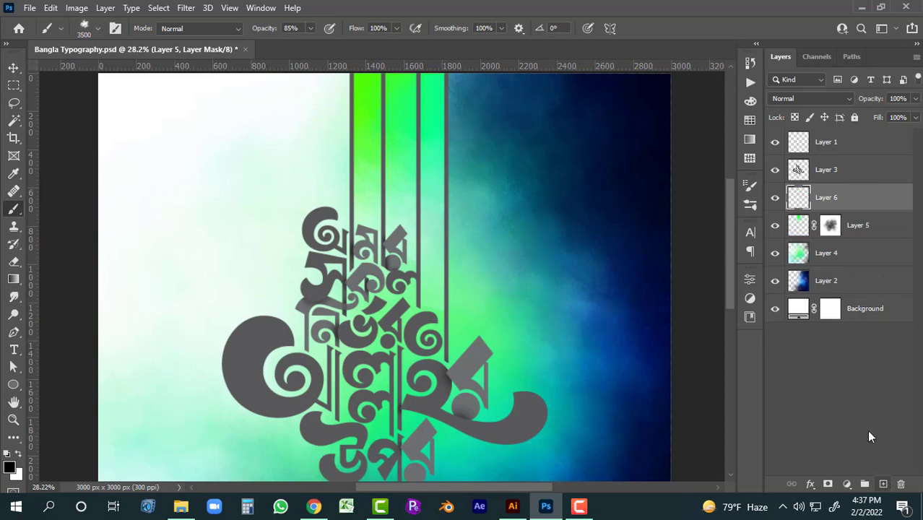
{"action": "left_click", "coordinate": [795, 210], "text": "alt"}
{"action": "key", "text": "ctrl+minus"}
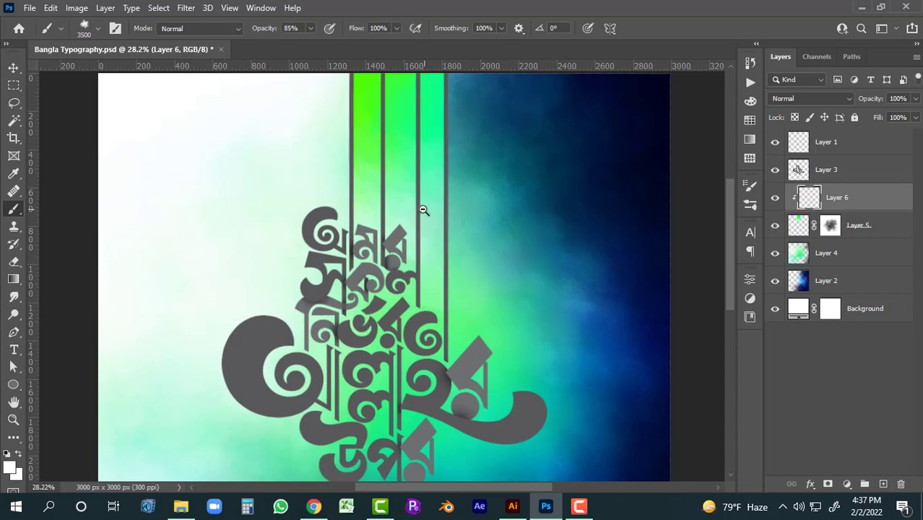
{"action": "left_click", "coordinate": [10, 466]}
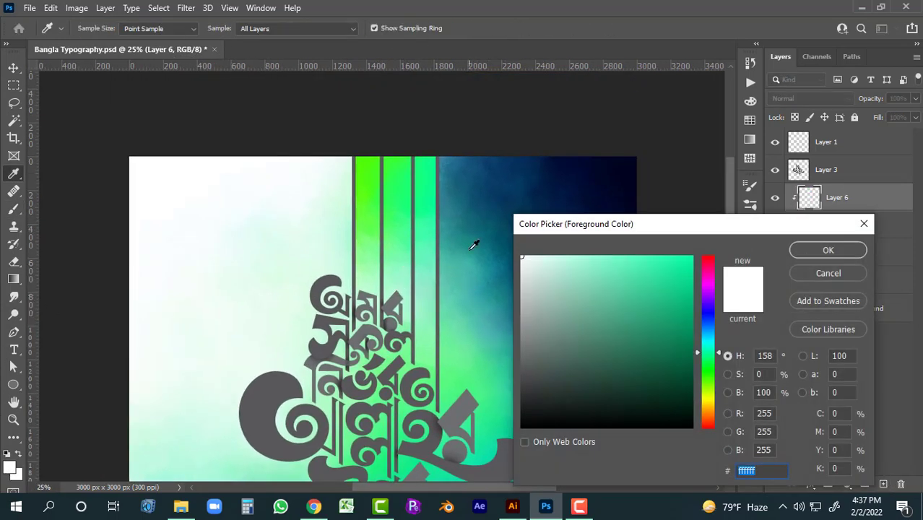
{"action": "left_click_drag", "start_coordinate": [672, 284], "coordinate": [693, 255]}
{"action": "left_click_drag", "start_coordinate": [709, 354], "coordinate": [708, 412]}
{"action": "left_click", "coordinate": [828, 250]}
{"action": "key", "text": "b"}
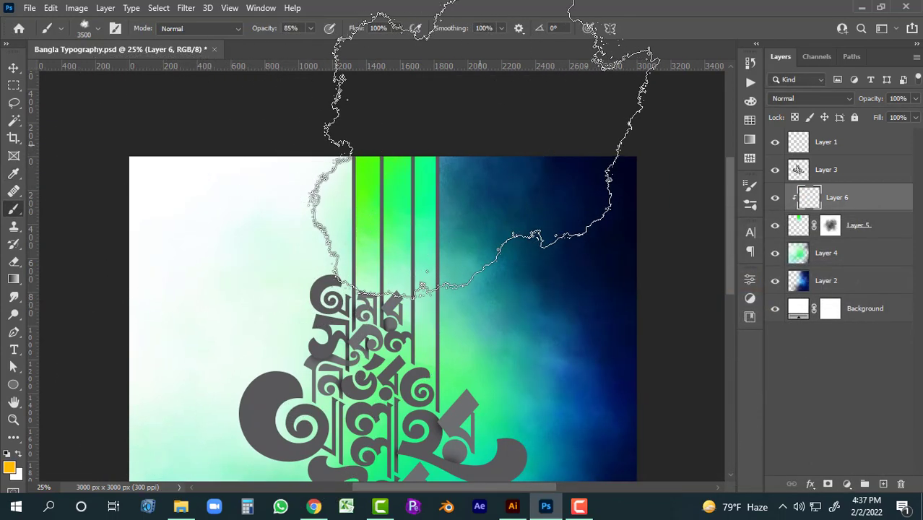
{"action": "left_click", "coordinate": [484, 173]}
{"action": "key", "text": "ctrl+z"}
- Sample a background blue and trial painting it over the upper stripes, then undo
{"action": "left_click", "coordinate": [10, 468]}
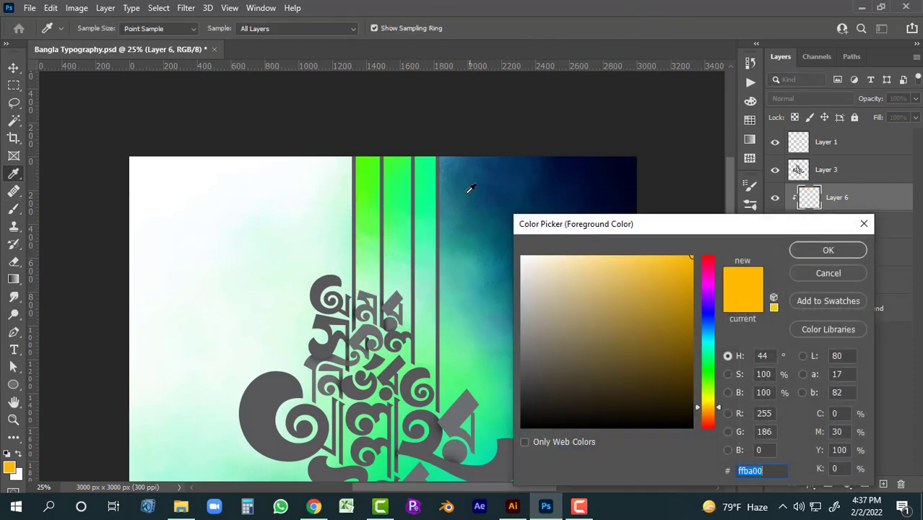
{"action": "left_click", "coordinate": [508, 167]}
{"action": "key", "text": "Return"}
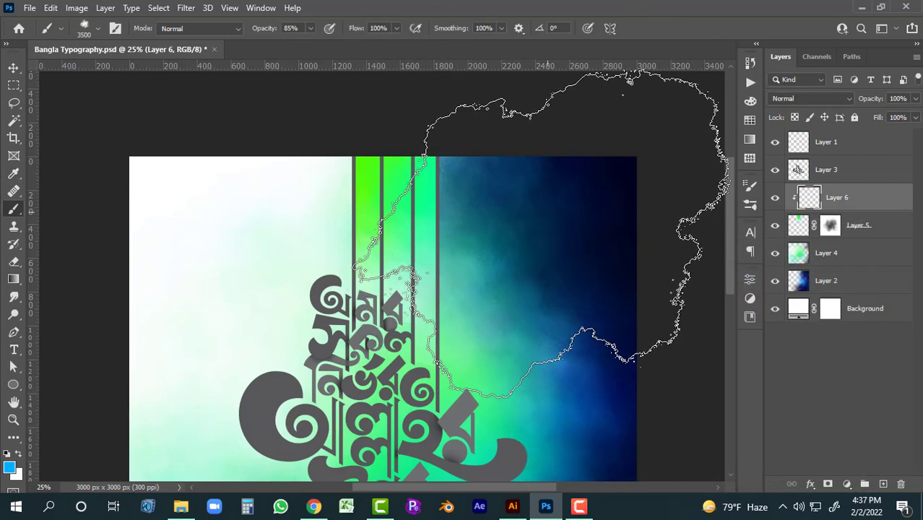
{"action": "left_click", "coordinate": [678, 187]}
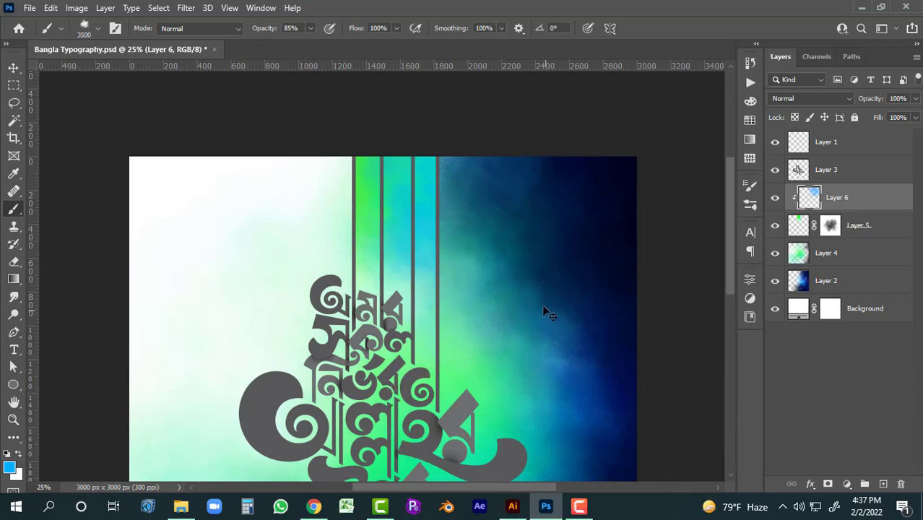
{"action": "key", "text": "ctrl+z"}
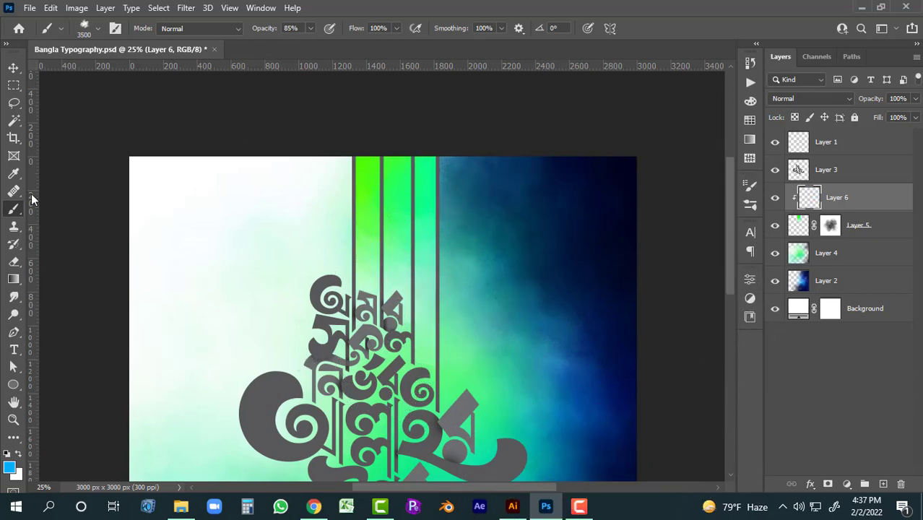
{"action": "left_click", "coordinate": [14, 102]}
- Trace a pen path around the right-hand stripe and turn it into a selection
{"action": "scroll", "coordinate": [419, 271], "scroll_direction": "up", "scroll_amount": 1}
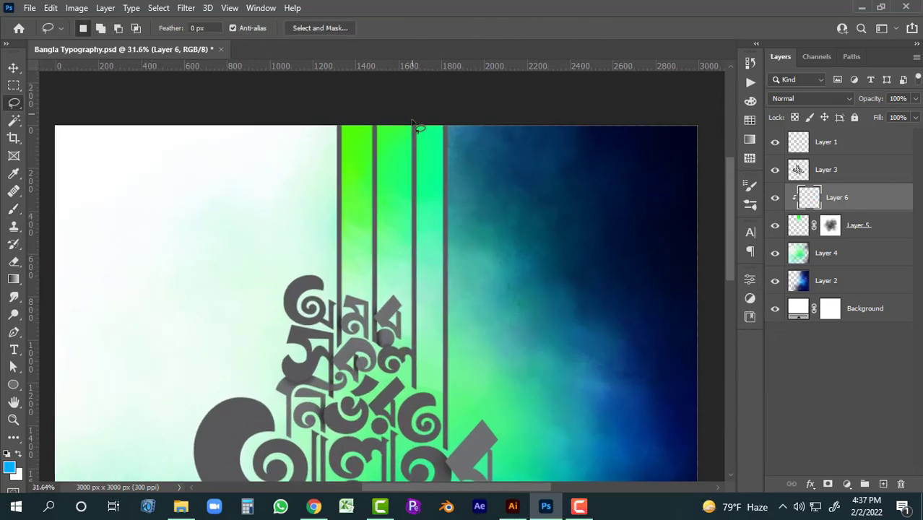
{"action": "left_click_drag", "start_coordinate": [414, 135], "coordinate": [415, 207]}
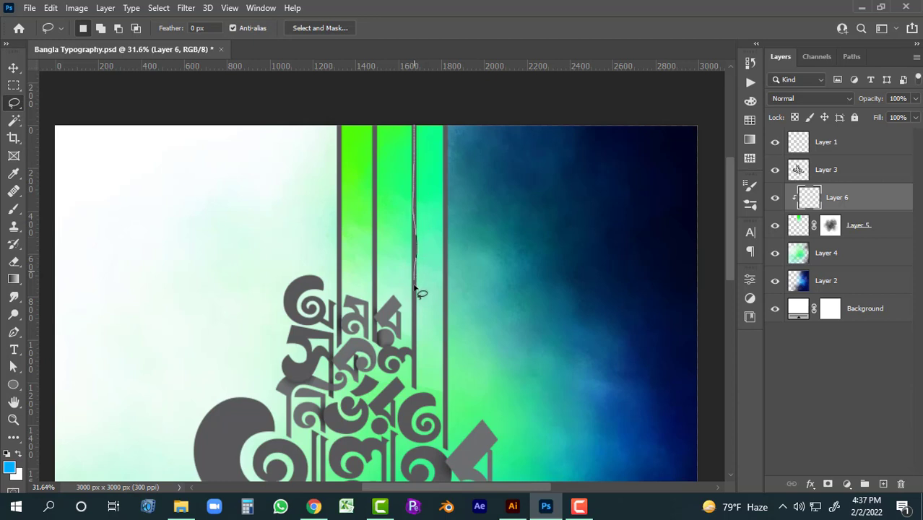
{"action": "left_click_drag", "start_coordinate": [417, 249], "coordinate": [419, 291]}
{"action": "left_click", "coordinate": [13, 331]}
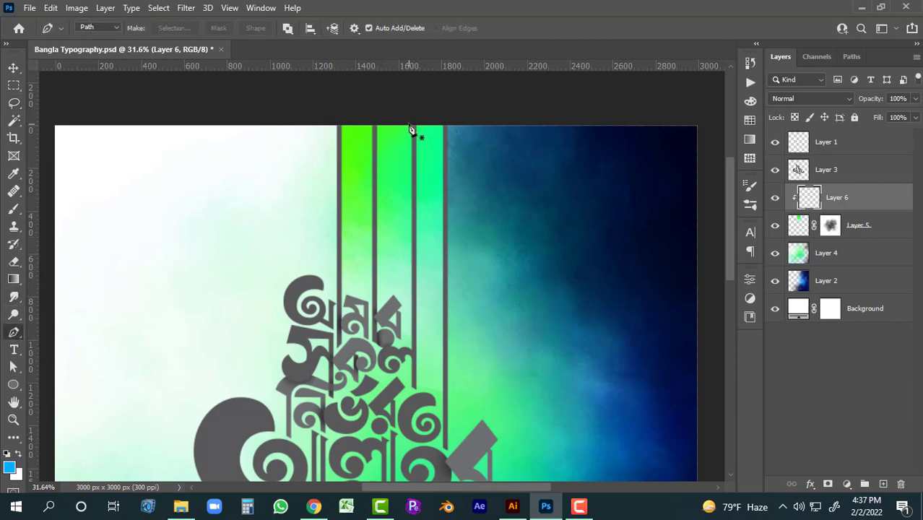
{"action": "left_click", "coordinate": [414, 126]}
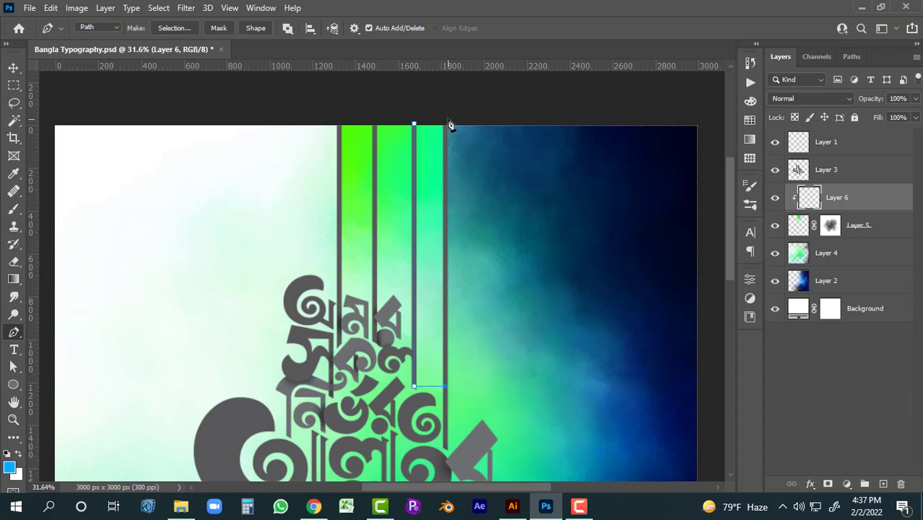
{"action": "left_click", "coordinate": [415, 126]}
{"action": "key", "text": "ctrl+Return"}
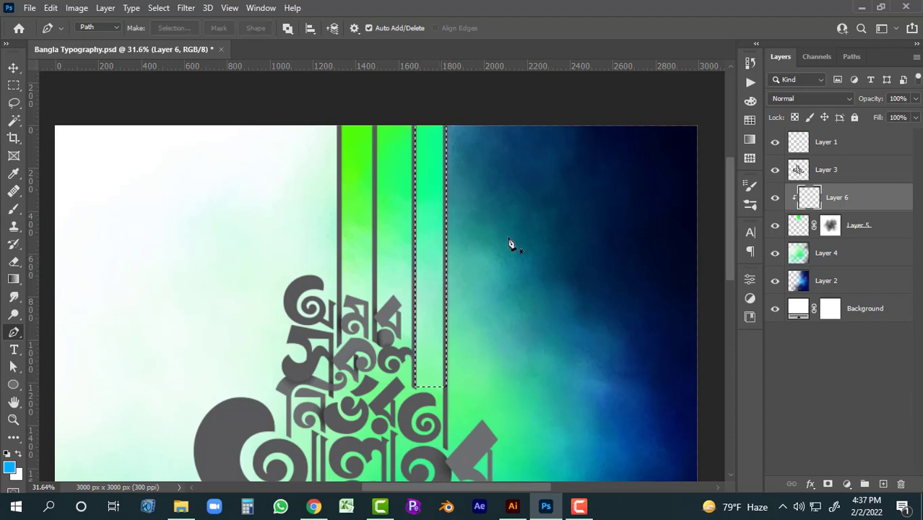
- On a new layer, fill the selected stripe with cyan instead of blue
{"action": "left_click", "coordinate": [883, 483]}
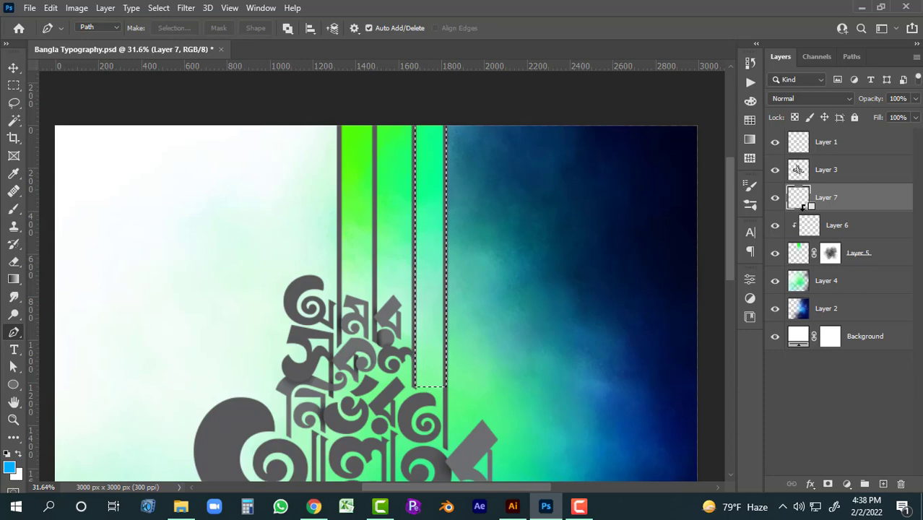
{"action": "left_click", "coordinate": [9, 467]}
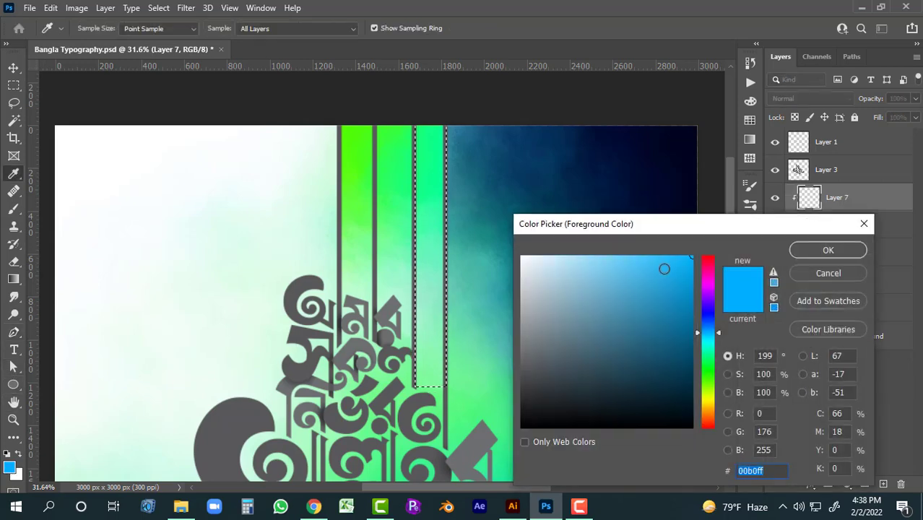
{"action": "left_click", "coordinate": [807, 250]}
{"action": "key", "text": "alt+BackSpace"}
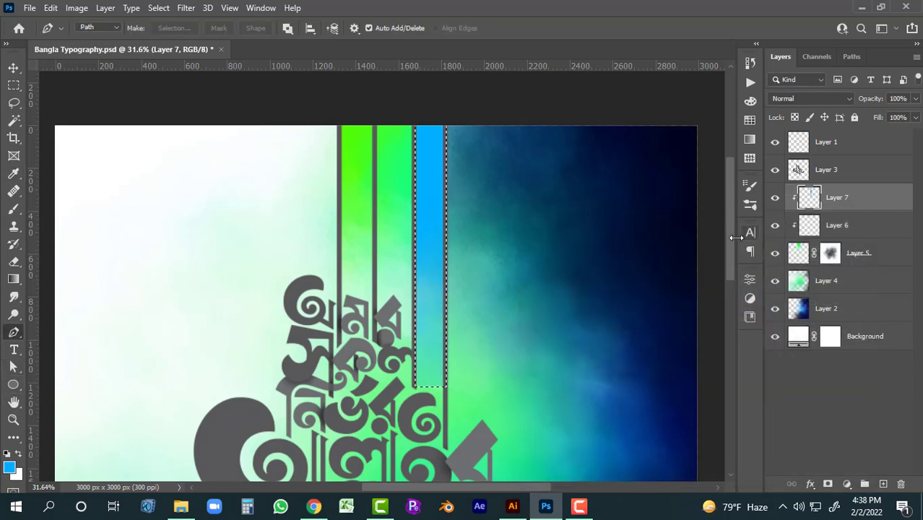
{"action": "key", "text": "ctrl+d"}
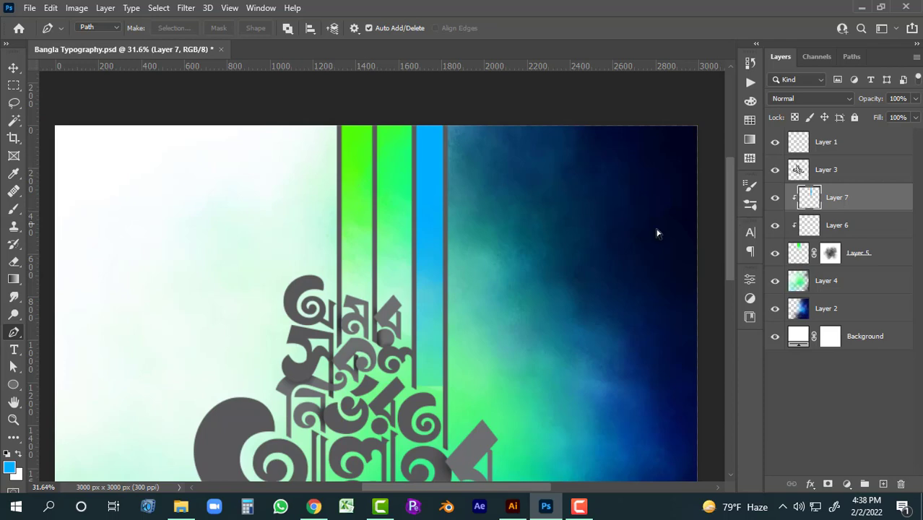
{"action": "key", "text": "ctrl+z"}
{"action": "key", "text": "ctrl+z"}
{"action": "left_click", "coordinate": [9, 468]}
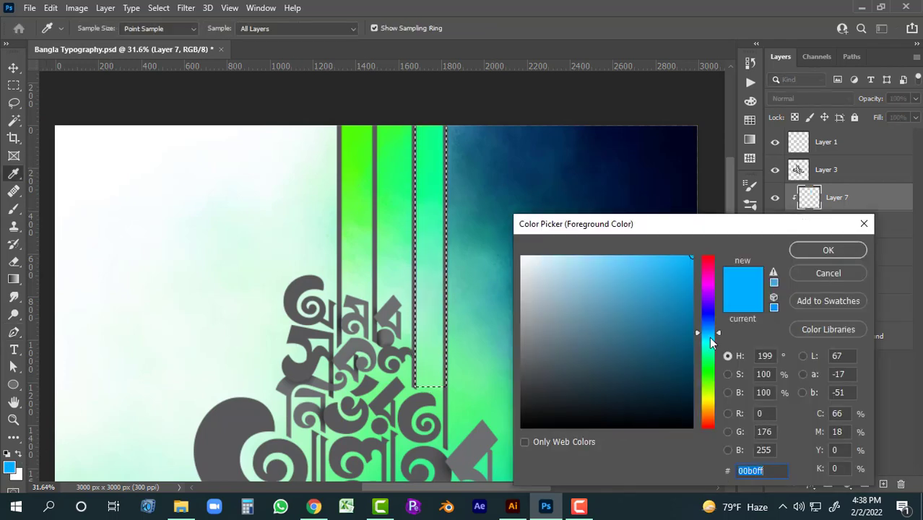
{"action": "left_click_drag", "start_coordinate": [711, 343], "coordinate": [709, 343]}
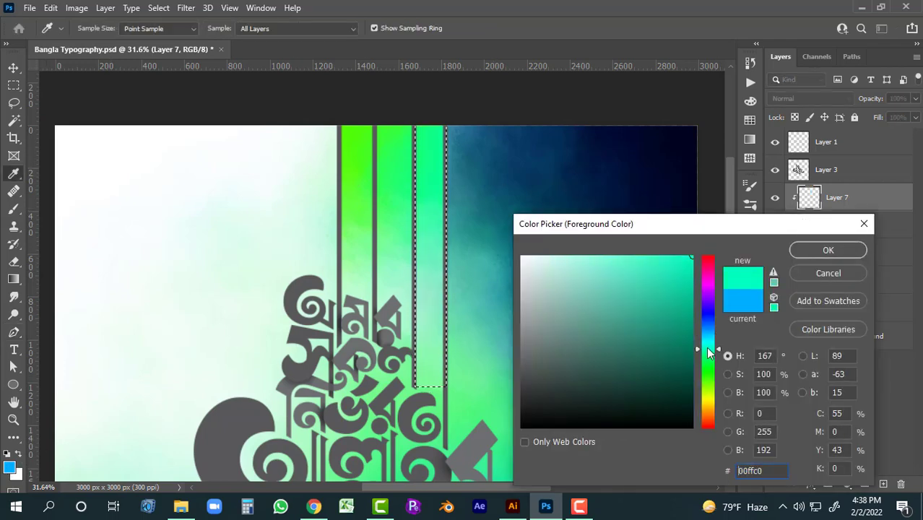
{"action": "left_click", "coordinate": [828, 251]}
{"action": "key", "text": "alt+BackSpace"}
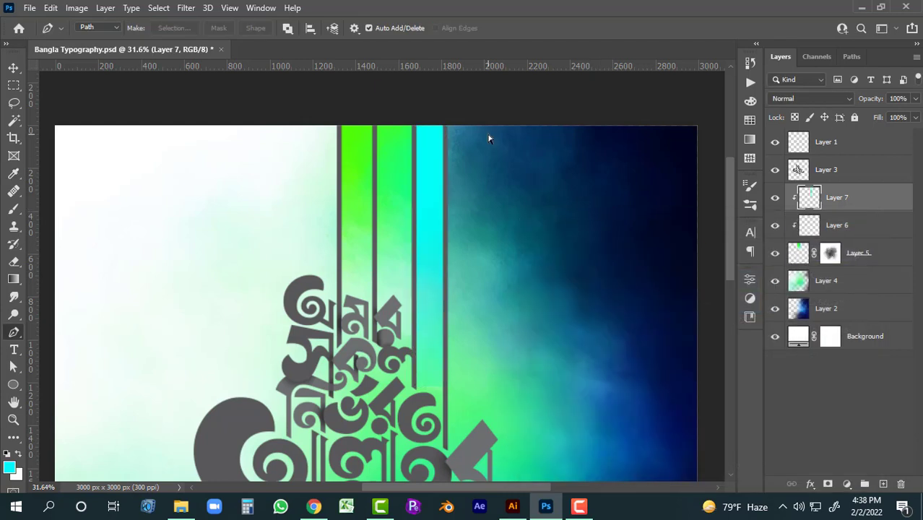
- Select the second stripe with a path and fill it light mint green on Layer 8
{"action": "left_click", "coordinate": [374, 127]}
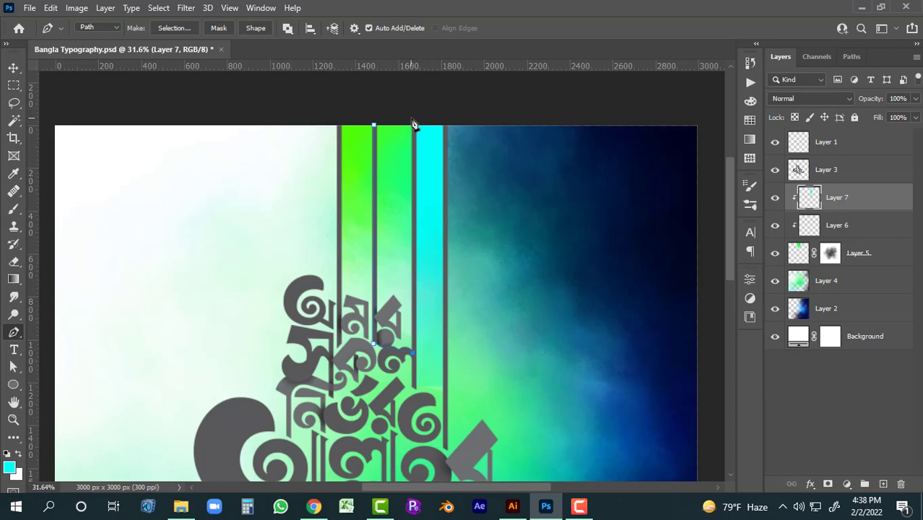
{"action": "key", "text": "ctrl+Return"}
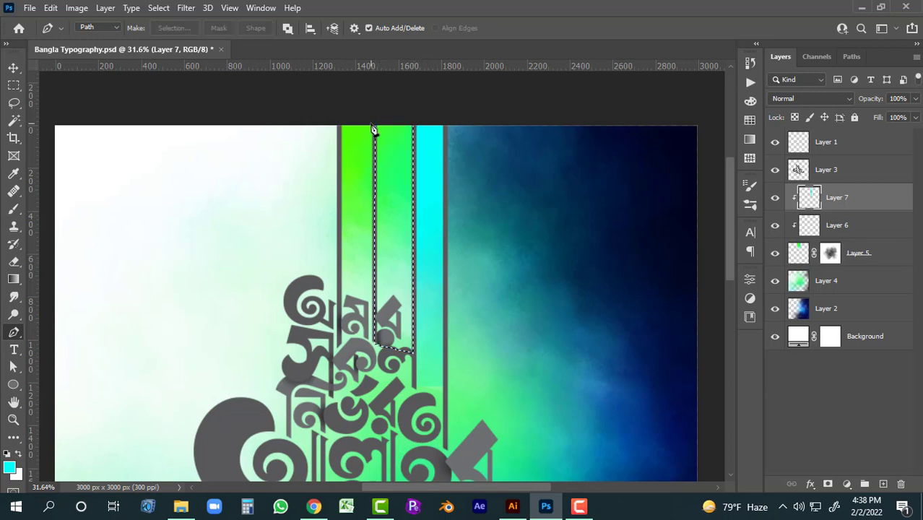
{"action": "left_click", "coordinate": [882, 484]}
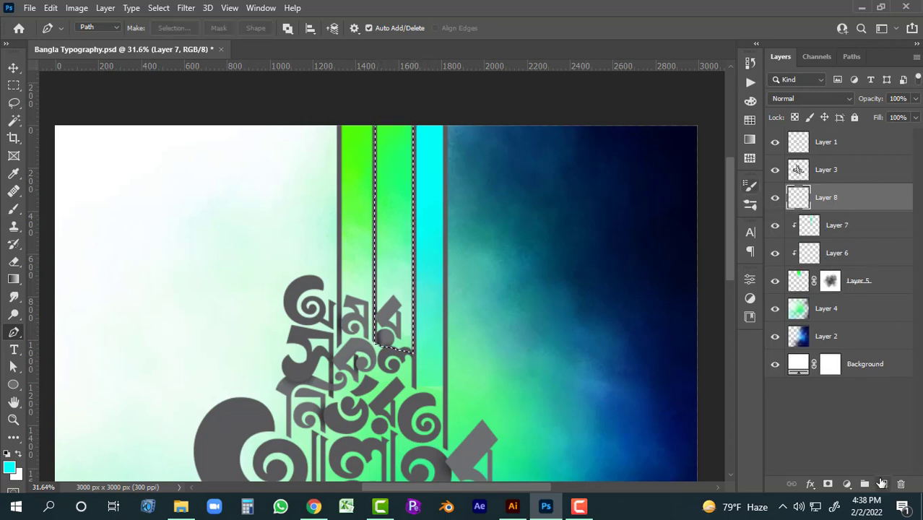
{"action": "left_click", "coordinate": [10, 468]}
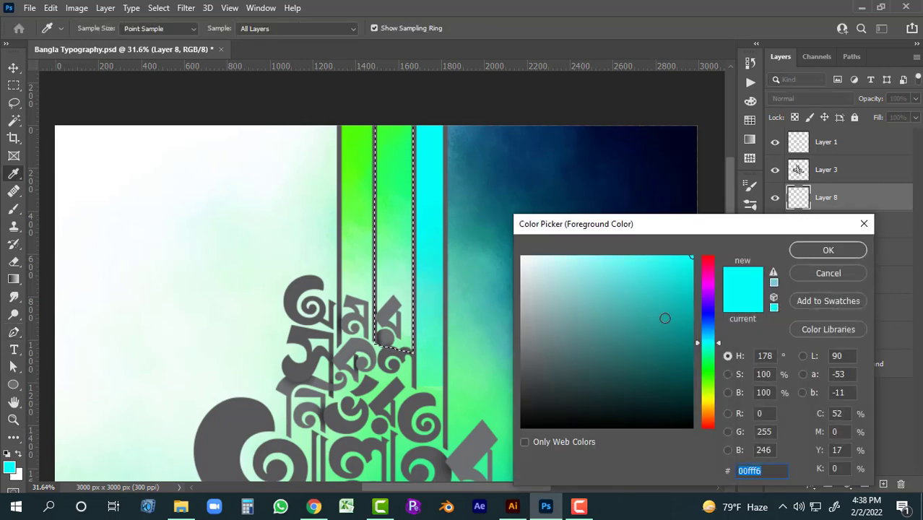
{"action": "left_click", "coordinate": [705, 354]}
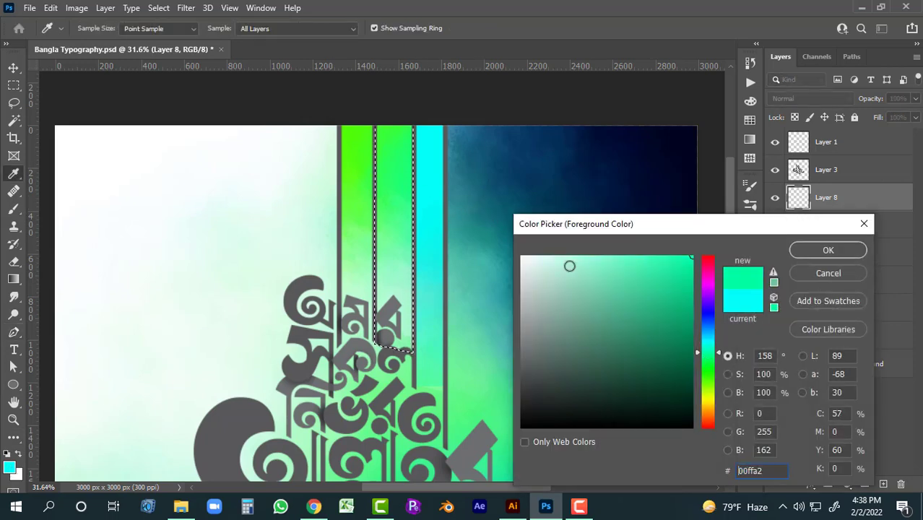
{"action": "mouse_move", "coordinate": [574, 282]}
{"action": "left_mouse_down"}
{"action": "mouse_move", "coordinate": [587, 229]}
{"action": "mouse_move", "coordinate": [608, 228]}
{"action": "left_mouse_up"}
{"action": "left_click", "coordinate": [827, 251]}
{"action": "key", "text": "p"}
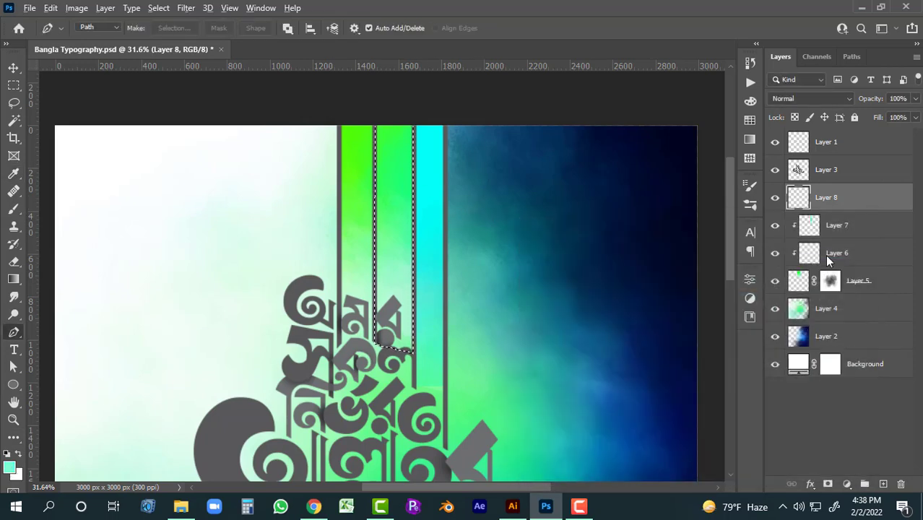
{"action": "key", "text": "alt+BackSpace"}
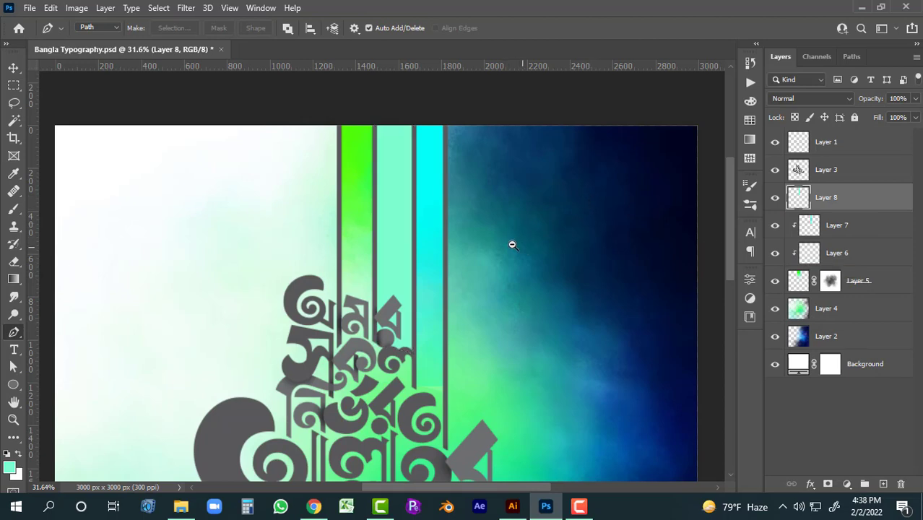
{"action": "scroll", "coordinate": [512, 245], "scroll_direction": "down", "scroll_amount": 3}
{"action": "scroll", "coordinate": [350, 140], "scroll_direction": "up", "scroll_amount": 2}
{"action": "scroll", "coordinate": [405, 221], "scroll_direction": "up", "scroll_amount": 1}
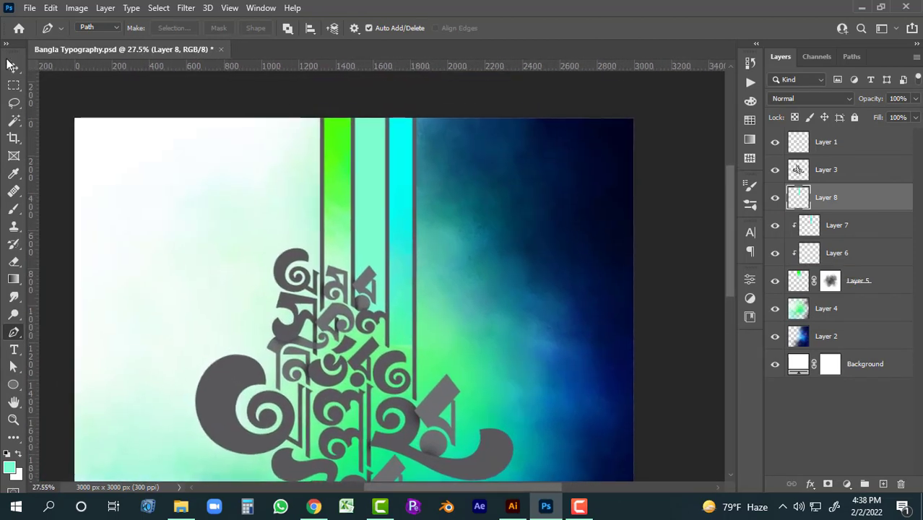
- Select several stripe layers and try merging them, then undo the merge
{"action": "left_click", "coordinate": [11, 65]}
{"action": "left_click_drag", "start_coordinate": [319, 124], "coordinate": [345, 161]}
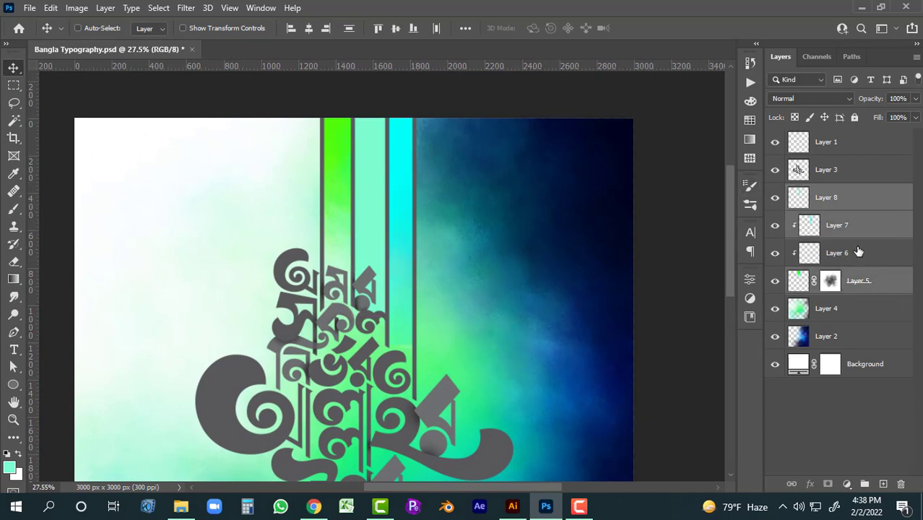
{"action": "right_click", "coordinate": [851, 216]}
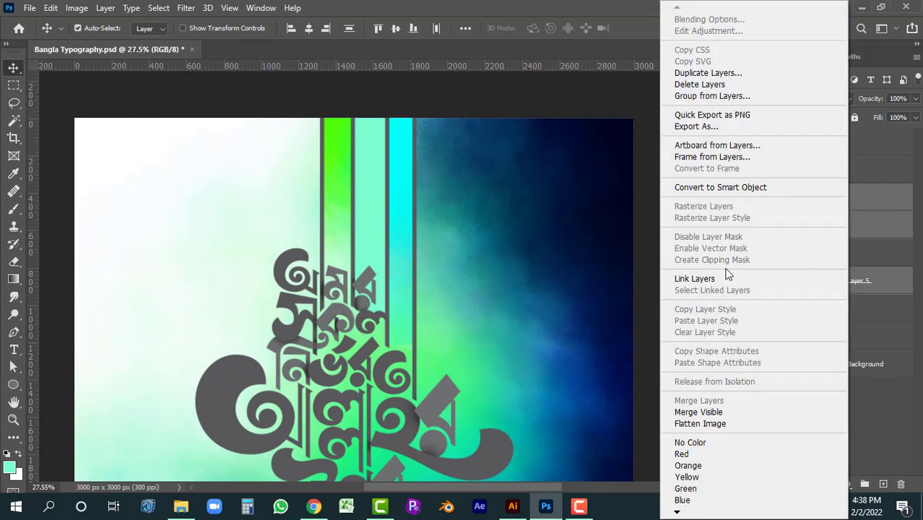
{"action": "left_click", "coordinate": [711, 410]}
{"action": "key", "text": "ctrl+z"}
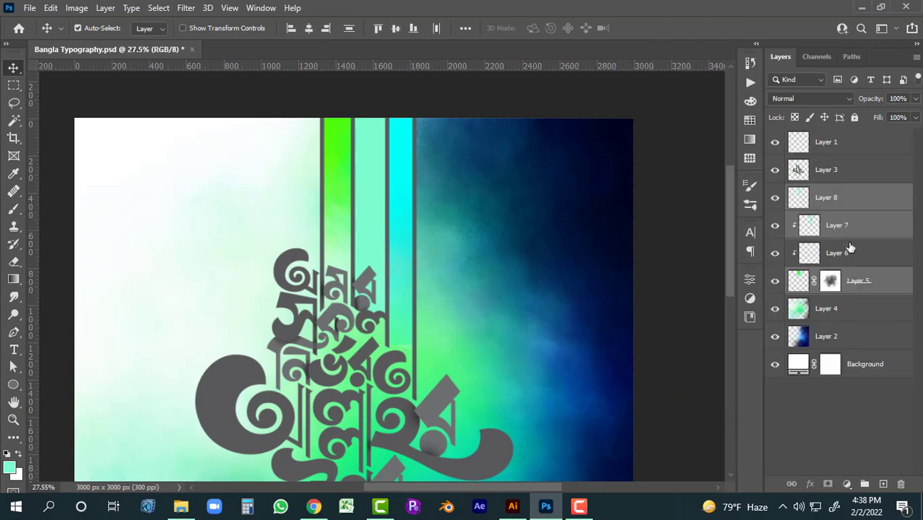
{"action": "left_click", "coordinate": [865, 210]}
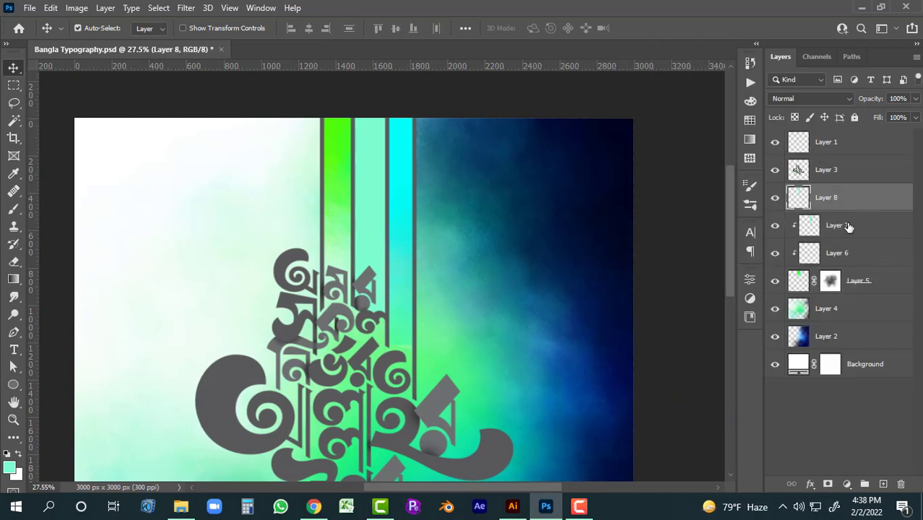
{"action": "left_click", "coordinate": [848, 226], "text": "shift"}
{"action": "left_click", "coordinate": [838, 252], "text": "shift"}
{"action": "right_click", "coordinate": [838, 253]}
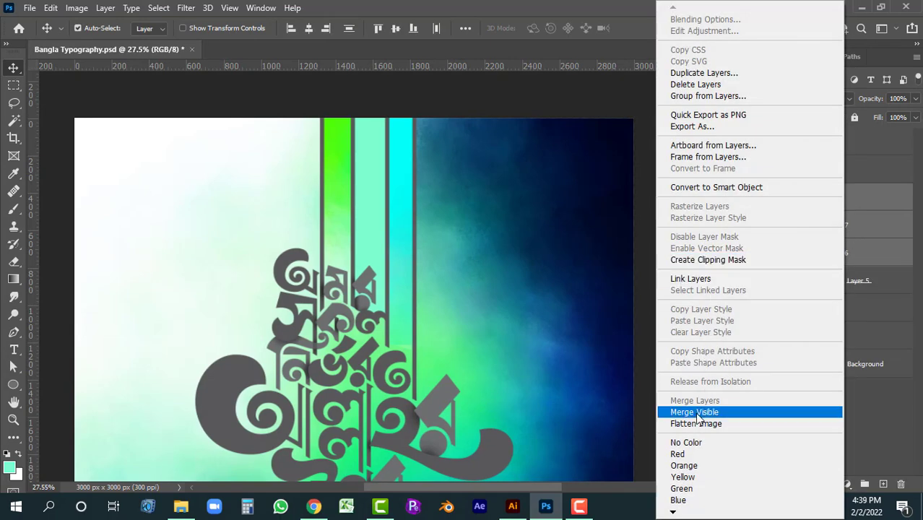
{"action": "left_click", "coordinate": [867, 249]}
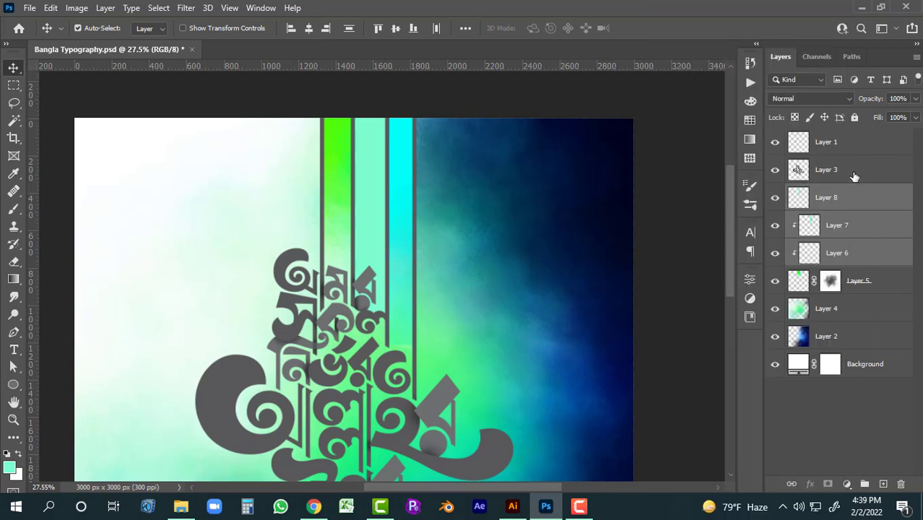
- Group Layers 8, 7, 6 and 5 into Group 1 and convert it to a smart object
{"action": "left_click", "coordinate": [834, 200]}
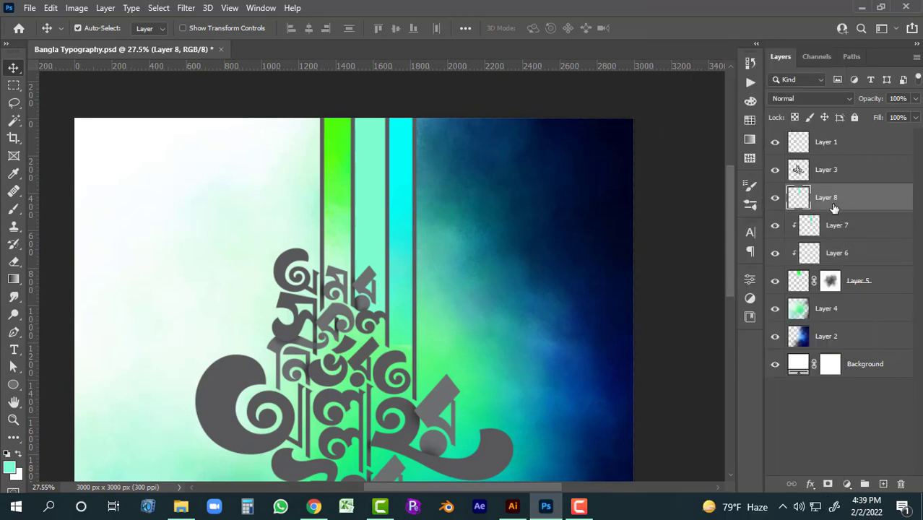
{"action": "left_click", "coordinate": [850, 230], "text": "shift"}
{"action": "left_click", "coordinate": [846, 250], "text": "shift"}
{"action": "left_click", "coordinate": [852, 279], "text": "shift"}
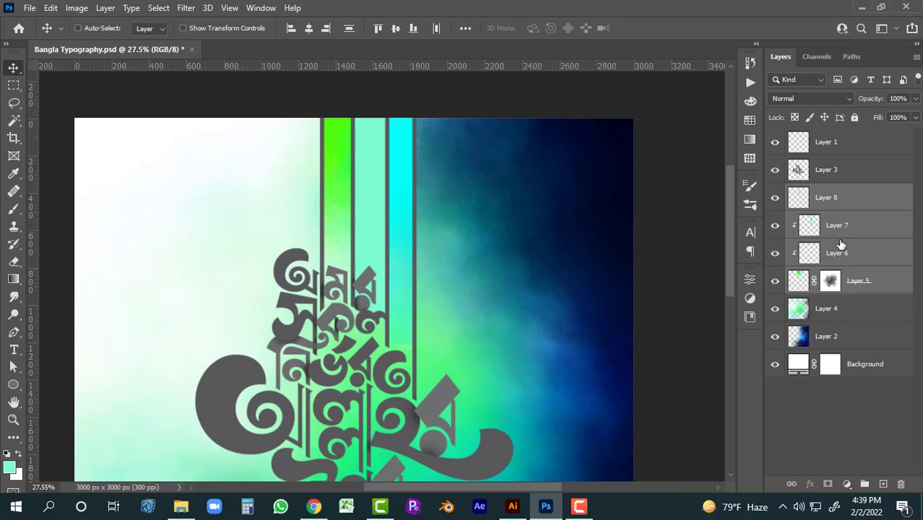
{"action": "key", "text": "ctrl+g"}
{"action": "right_click", "coordinate": [845, 194]}
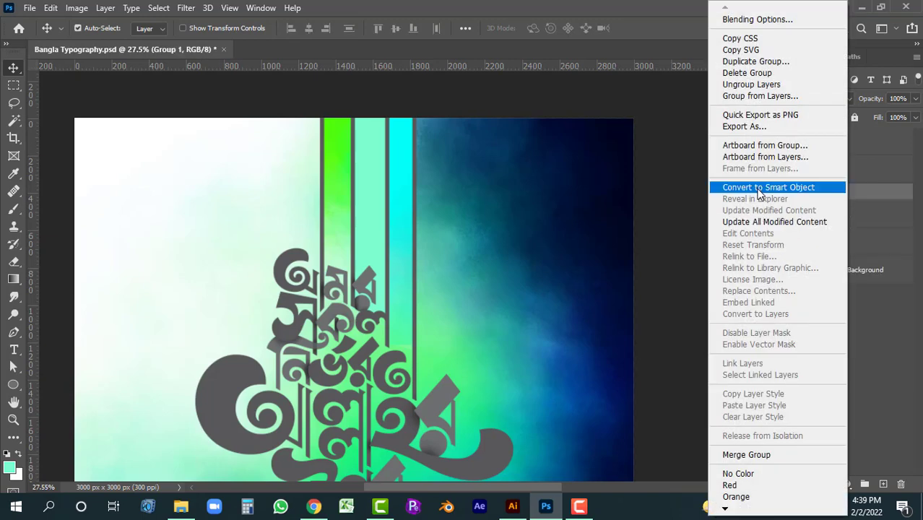
{"action": "left_click", "coordinate": [759, 189]}
- Add a layer mask to Group 1 stamped with a cloudy brush, then select lettering Layer 3
{"action": "left_click", "coordinate": [828, 483]}
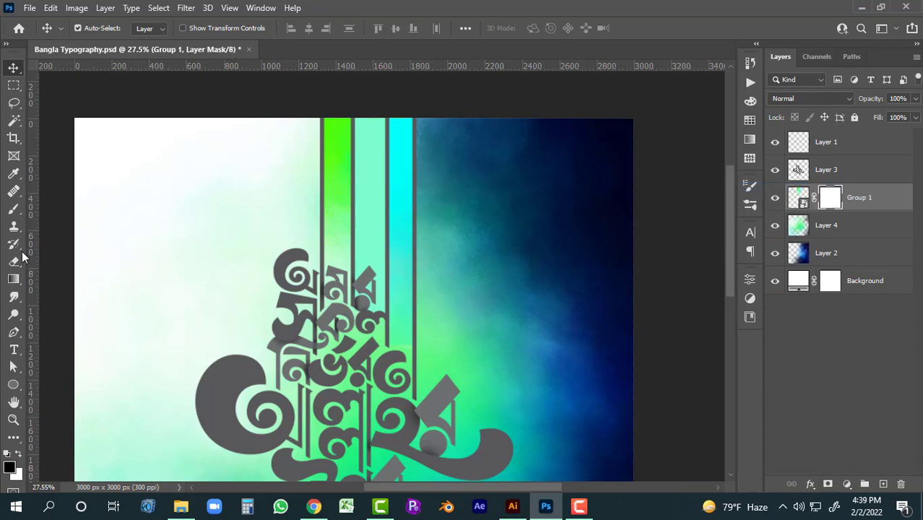
{"action": "left_click", "coordinate": [13, 208]}
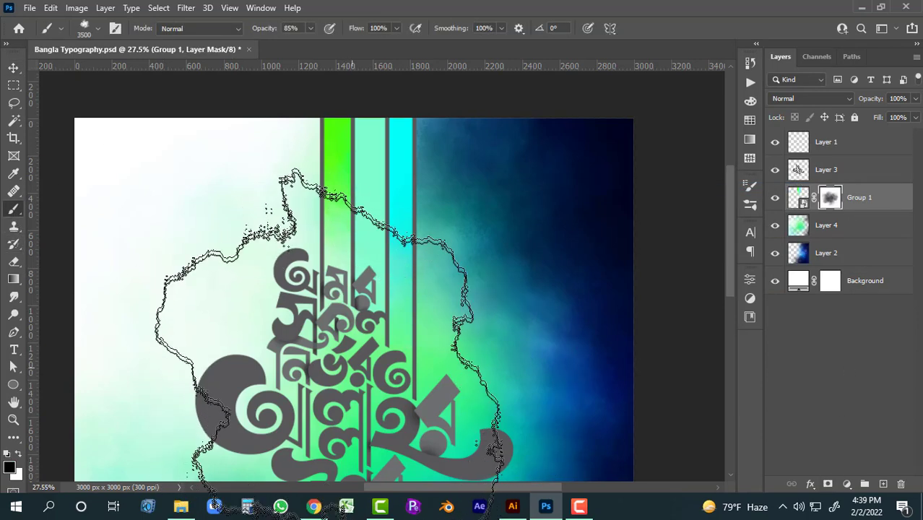
{"action": "left_click", "coordinate": [13, 68]}
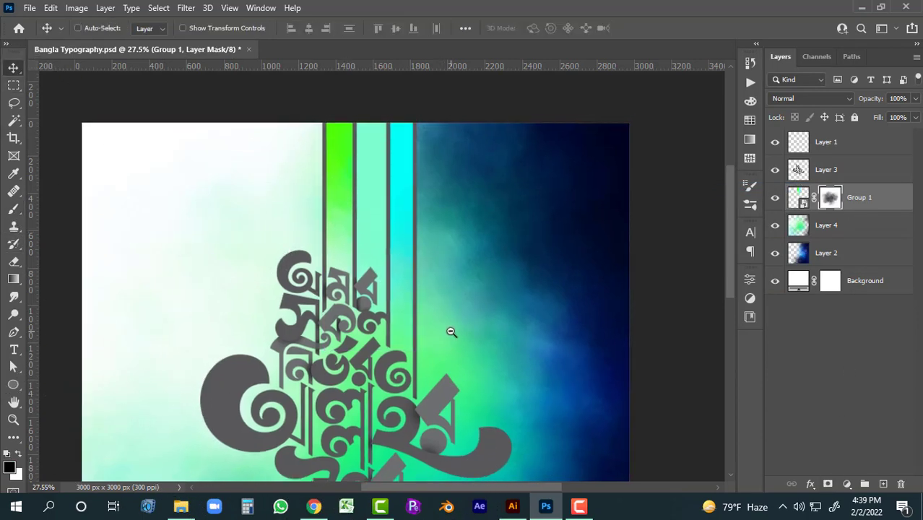
{"action": "scroll", "coordinate": [444, 322], "scroll_direction": "down", "scroll_amount": 3}
{"action": "scroll", "coordinate": [403, 277], "scroll_direction": "up", "scroll_amount": 2}
{"action": "scroll", "coordinate": [403, 277], "scroll_direction": "up", "scroll_amount": 1}
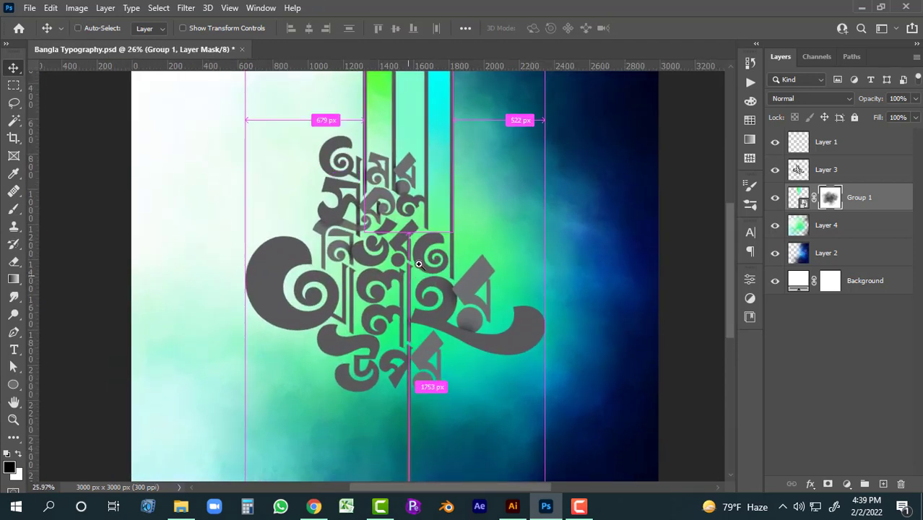
{"action": "left_click", "coordinate": [421, 262], "text": "ctrl"}
{"action": "left_click", "coordinate": [800, 232]}
{"action": "key", "text": "ctrl+z"}
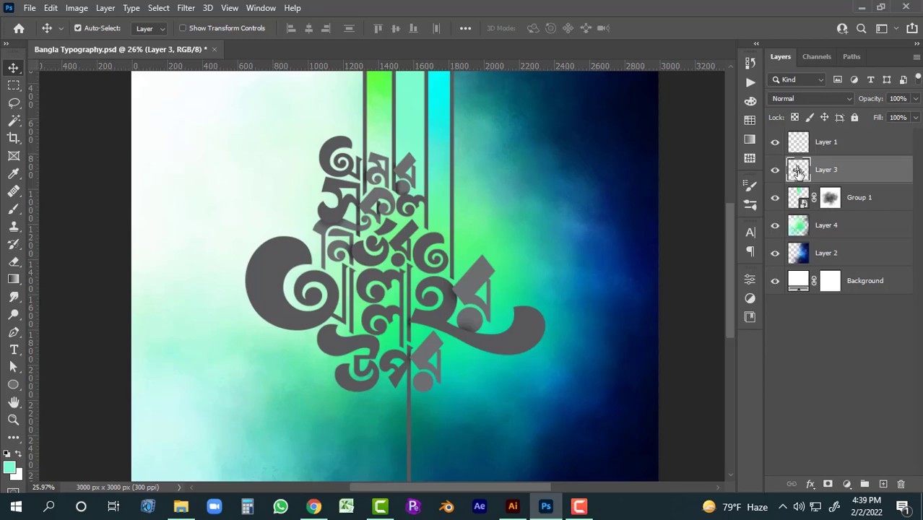
- Give the Bengali lettering a white #ffffff Color Overlay layer style
{"action": "double_click", "coordinate": [798, 171]}
{"action": "left_click", "coordinate": [451, 335]}
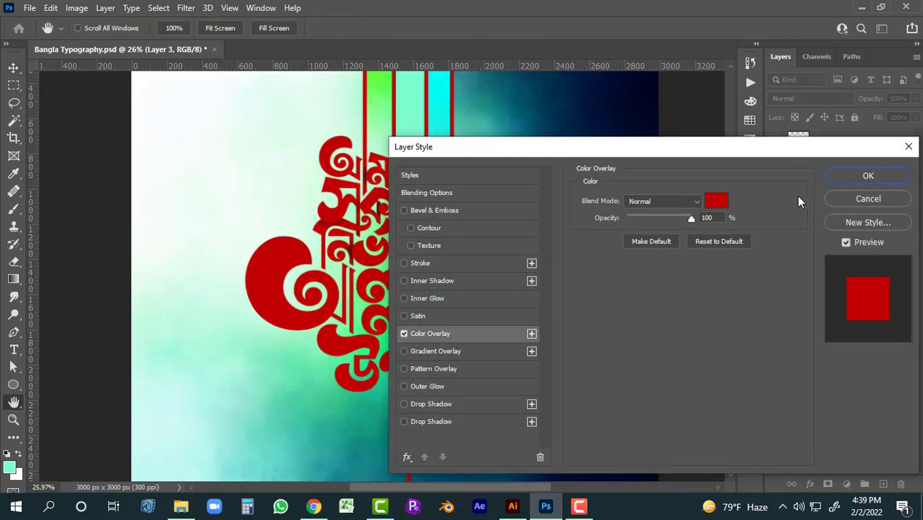
{"action": "left_click", "coordinate": [716, 201]}
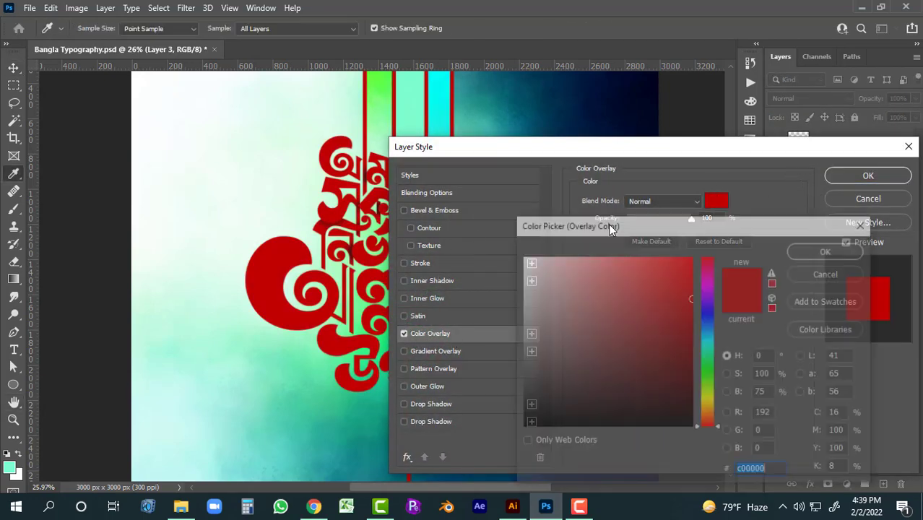
{"action": "type", "text": "ffffff"}
{"action": "left_click", "coordinate": [828, 250]}
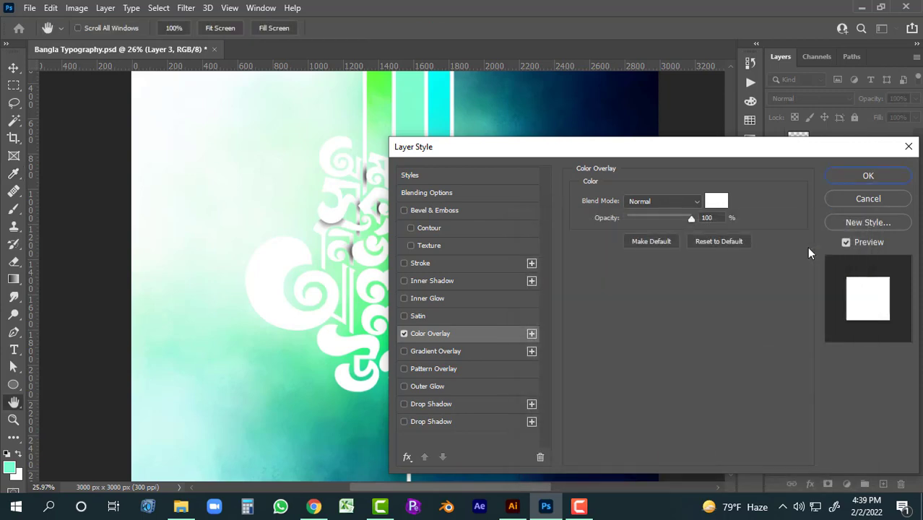
{"action": "left_click", "coordinate": [863, 175]}
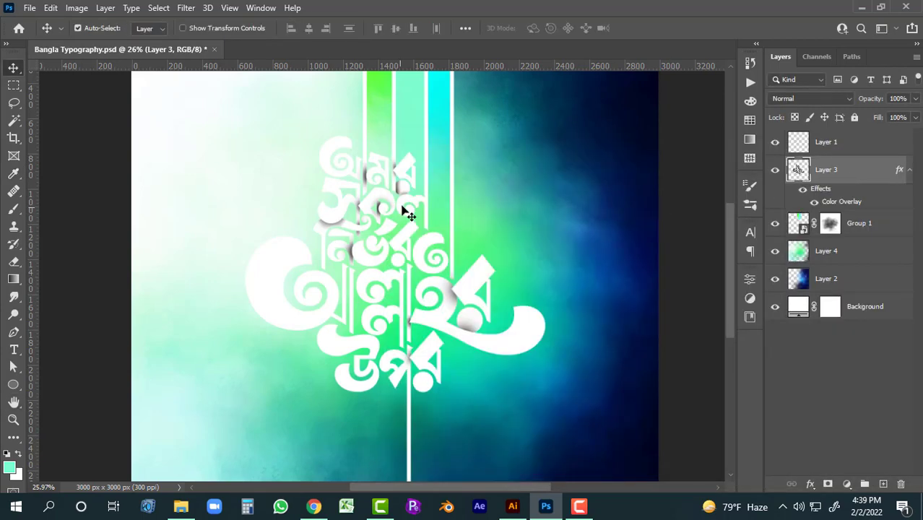
- Lower Layer 1's opacity to 63%
{"action": "scroll", "coordinate": [408, 215], "scroll_direction": "up", "scroll_amount": 3}
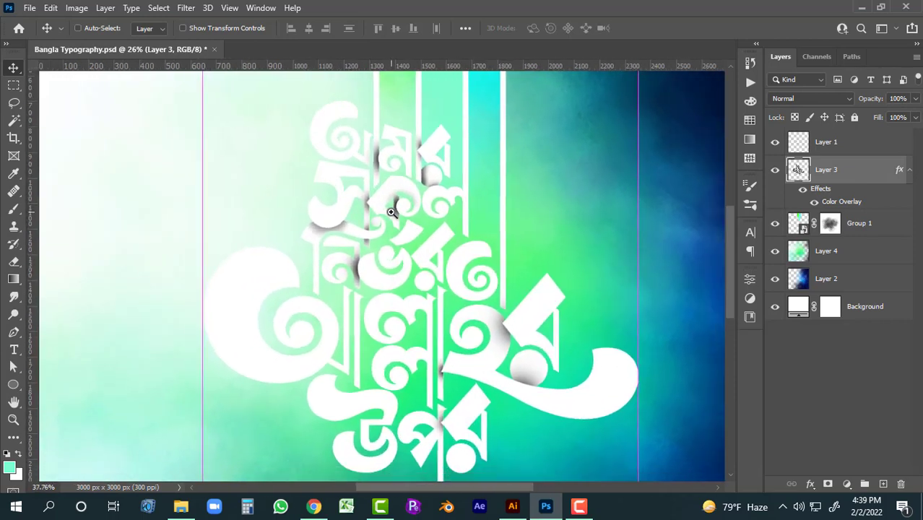
{"action": "left_click_drag", "start_coordinate": [391, 211], "coordinate": [408, 213]}
{"action": "left_click", "coordinate": [775, 142]}
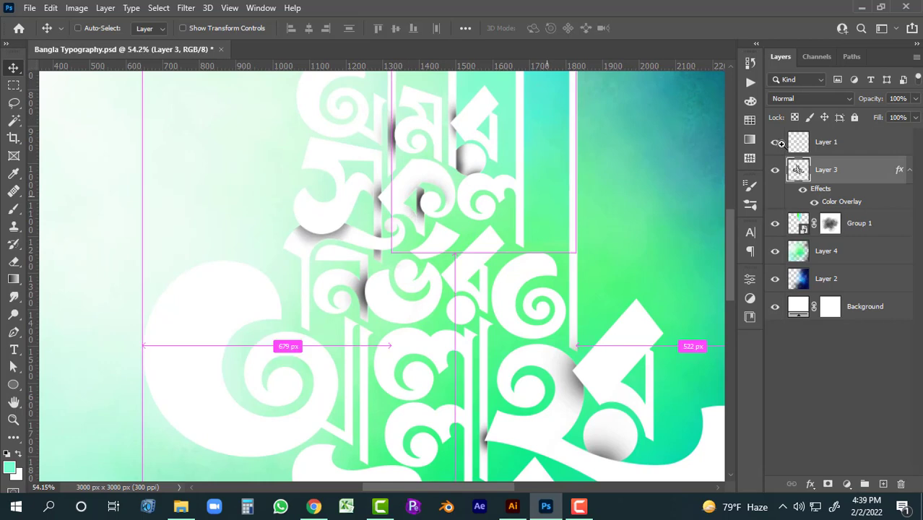
{"action": "left_click", "coordinate": [775, 143]}
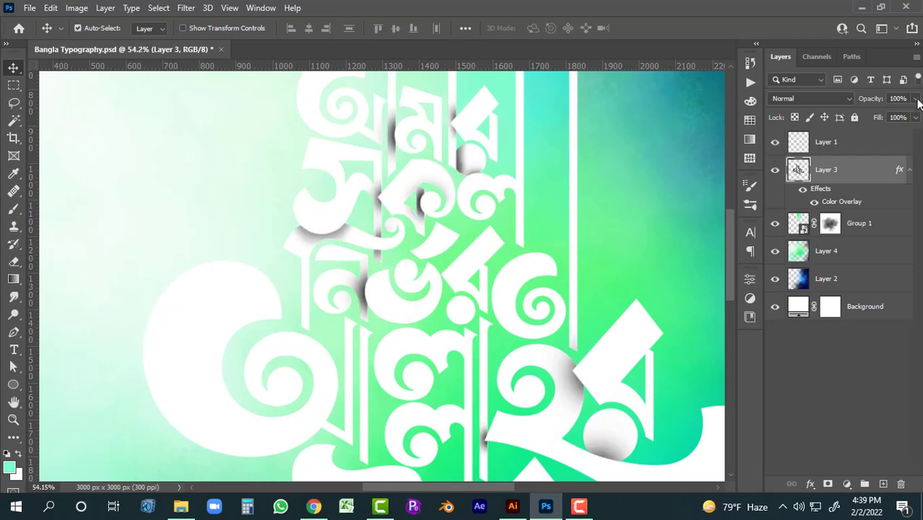
{"action": "left_click", "coordinate": [915, 99]}
{"action": "left_click_drag", "start_coordinate": [897, 114], "coordinate": [894, 117]}
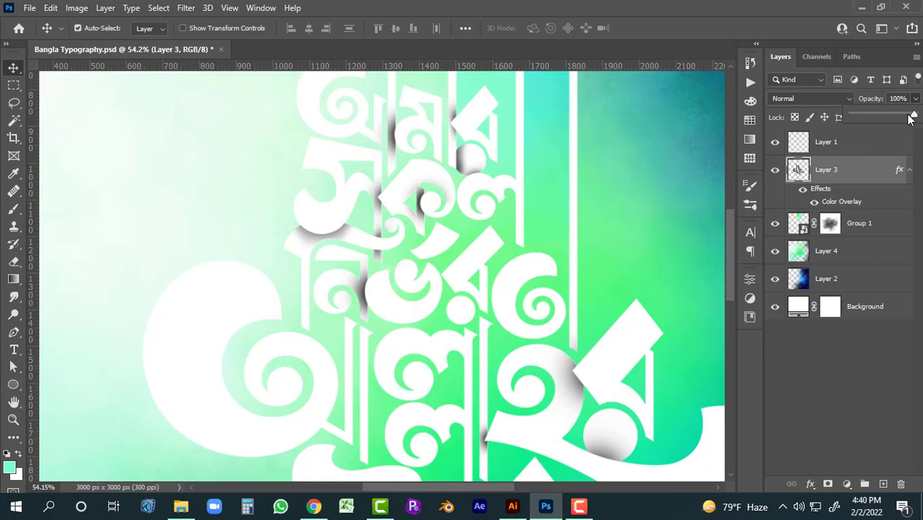
{"action": "left_click", "coordinate": [841, 142]}
{"action": "left_click", "coordinate": [916, 99]}
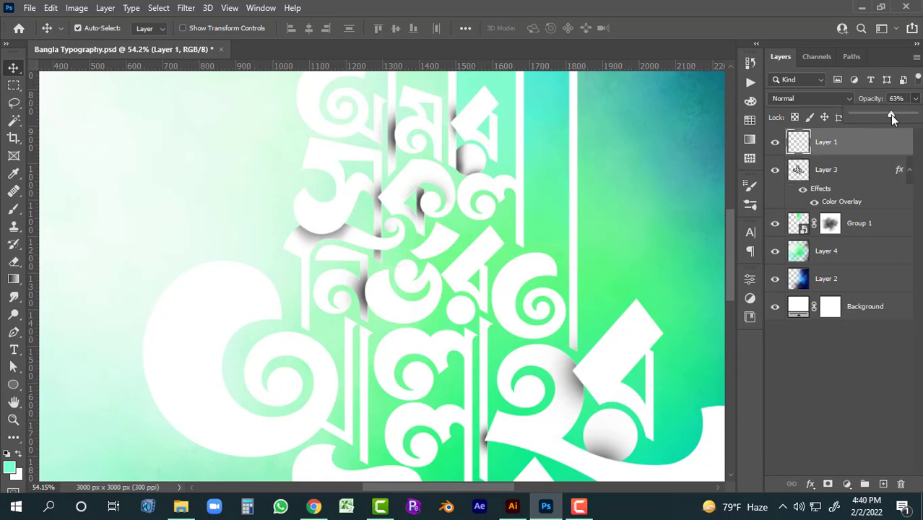
{"action": "left_click_drag", "start_coordinate": [911, 114], "coordinate": [890, 118]}
- Lower Group 1's opacity to about 42%
{"action": "scroll", "coordinate": [457, 285], "scroll_direction": "down", "scroll_amount": 3}
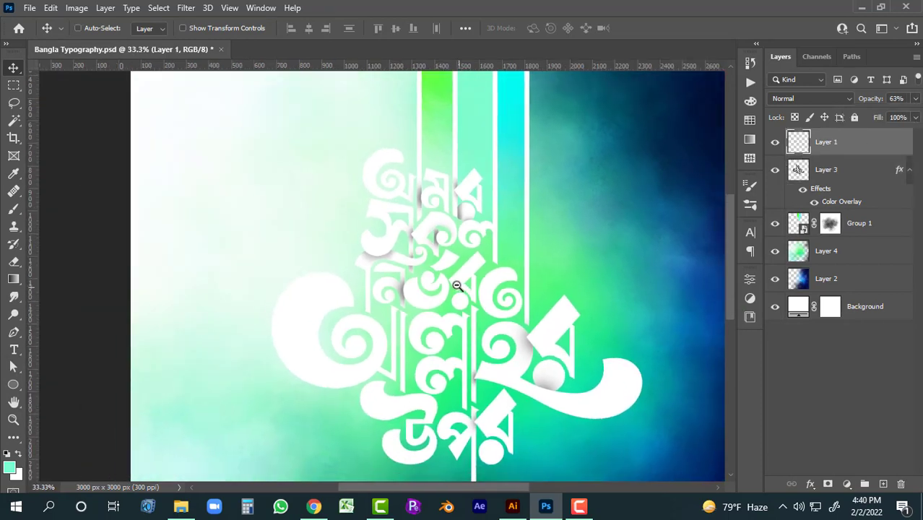
{"action": "mouse_move", "coordinate": [381, 284]}
{"action": "left_mouse_down"}
{"action": "mouse_move", "coordinate": [378, 258]}
{"action": "mouse_move", "coordinate": [377, 295]}
{"action": "left_mouse_up"}
{"action": "scroll", "coordinate": [390, 300], "scroll_direction": "down", "scroll_amount": 1}
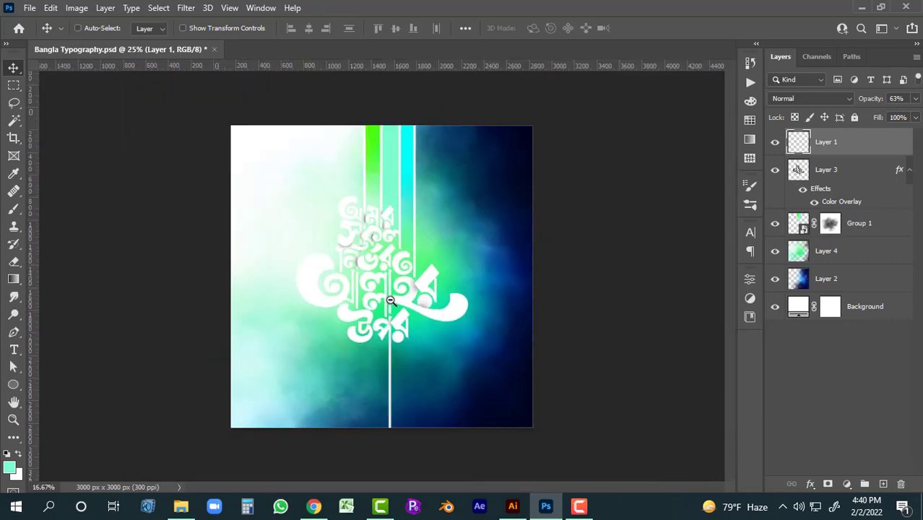
{"action": "scroll", "coordinate": [505, 297], "scroll_direction": "up", "scroll_amount": 2}
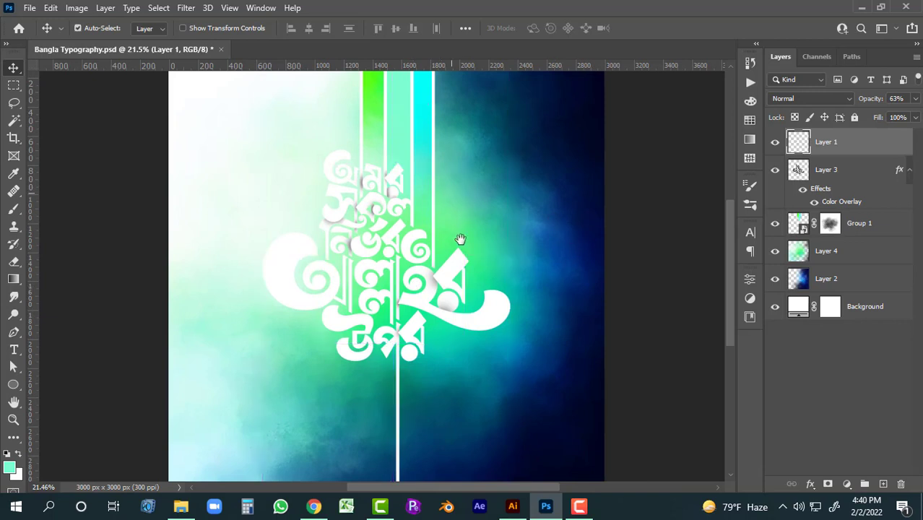
{"action": "left_click_drag", "start_coordinate": [460, 239], "coordinate": [470, 273]}
{"action": "left_click", "coordinate": [402, 119]}
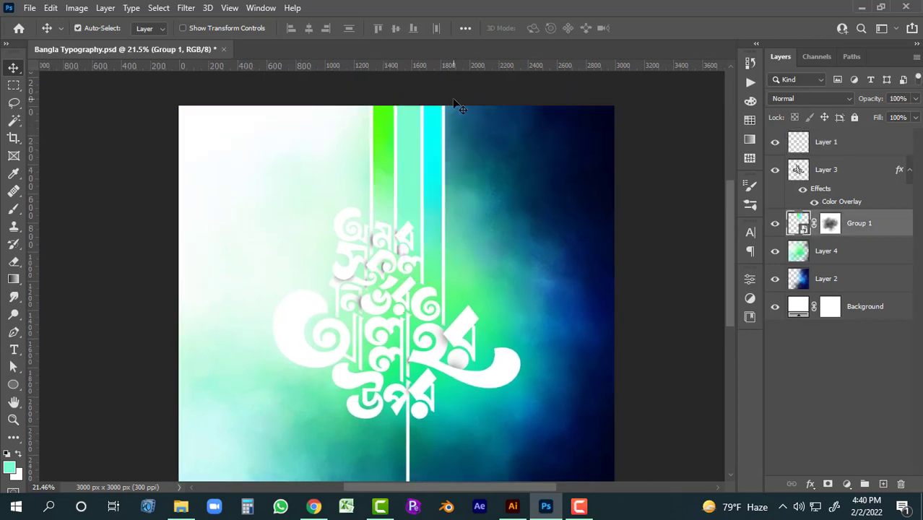
{"action": "left_click_drag", "start_coordinate": [916, 99], "coordinate": [892, 117]}
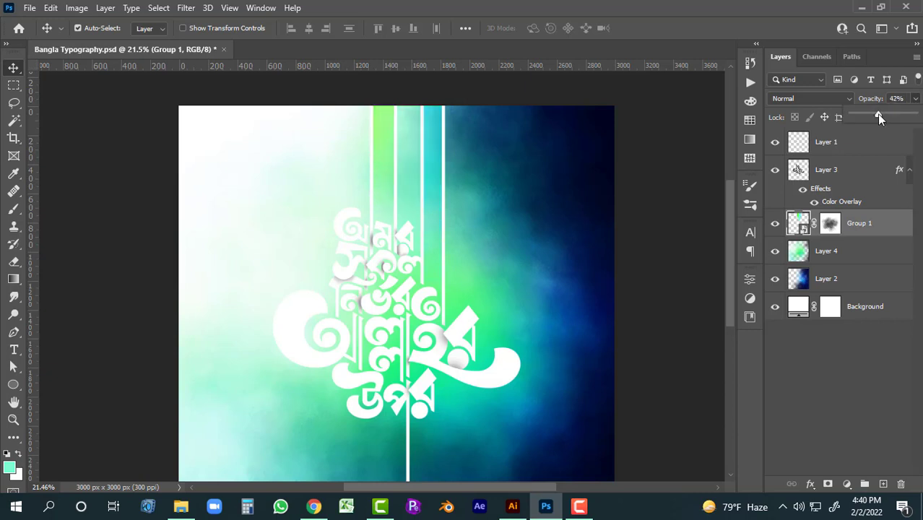
{"action": "left_click_drag", "start_coordinate": [878, 114], "coordinate": [884, 113]}
{"action": "key", "text": "Tab"}
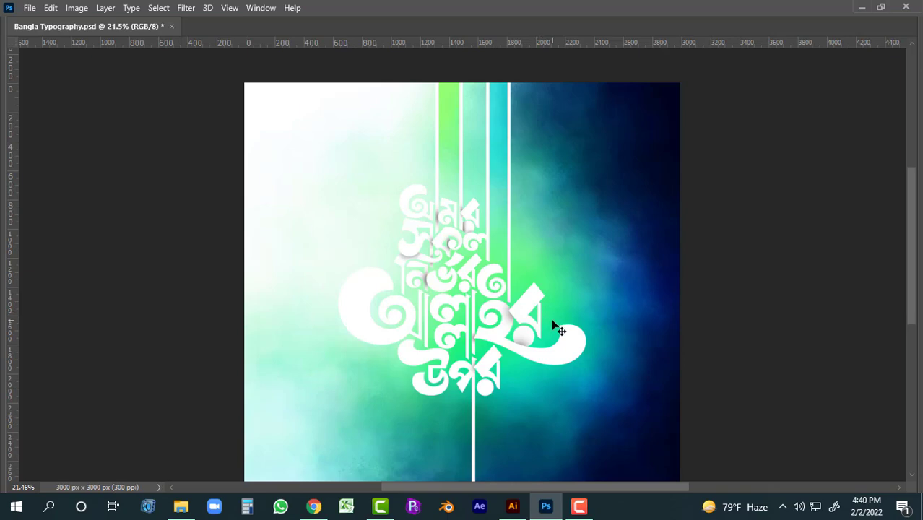
{"action": "key", "text": "Tab"}
- Add a new layer above Layer 4 and brush soft black patches behind the lettering
{"action": "left_click", "coordinate": [827, 279]}
{"action": "key", "text": "alt+bracketright"}
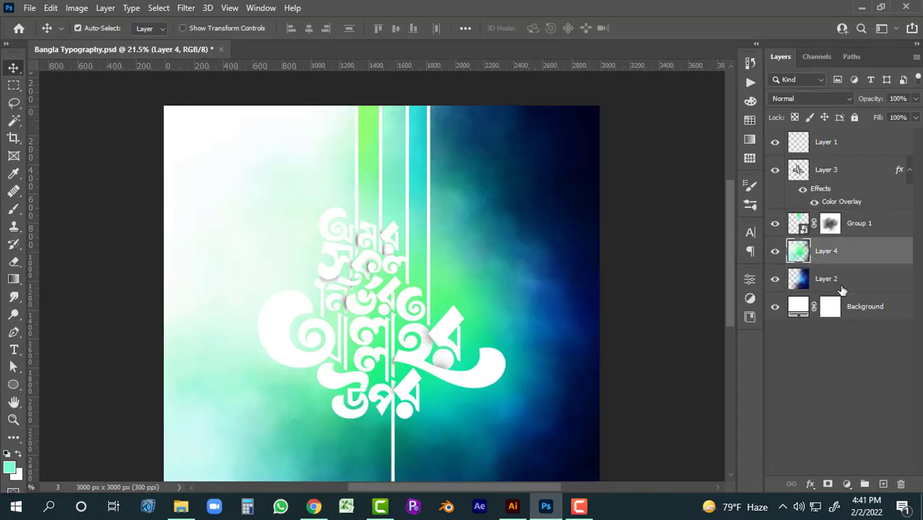
{"action": "left_click", "coordinate": [882, 484]}
{"action": "left_click", "coordinate": [13, 209]}
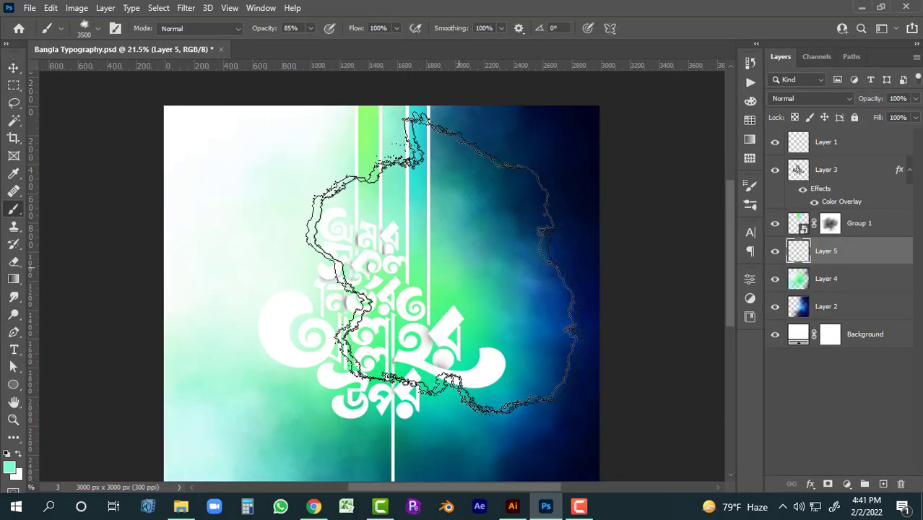
{"action": "key", "text": "d"}
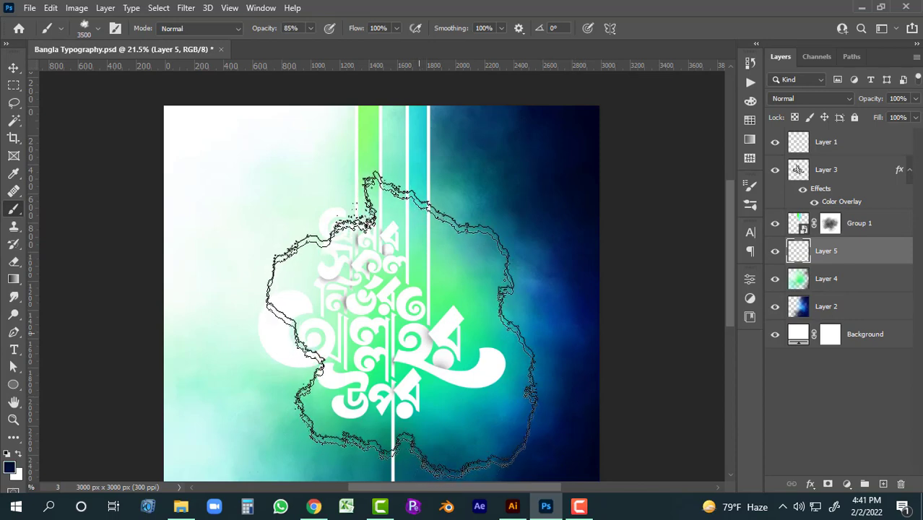
{"action": "key", "text": "bracketleft"}
{"action": "key", "text": "bracketleft"}
{"action": "key", "text": "bracketleft"}
{"action": "key", "text": "bracketleft"}
{"action": "key", "text": "bracketleft"}
{"action": "key", "text": "bracketleft"}
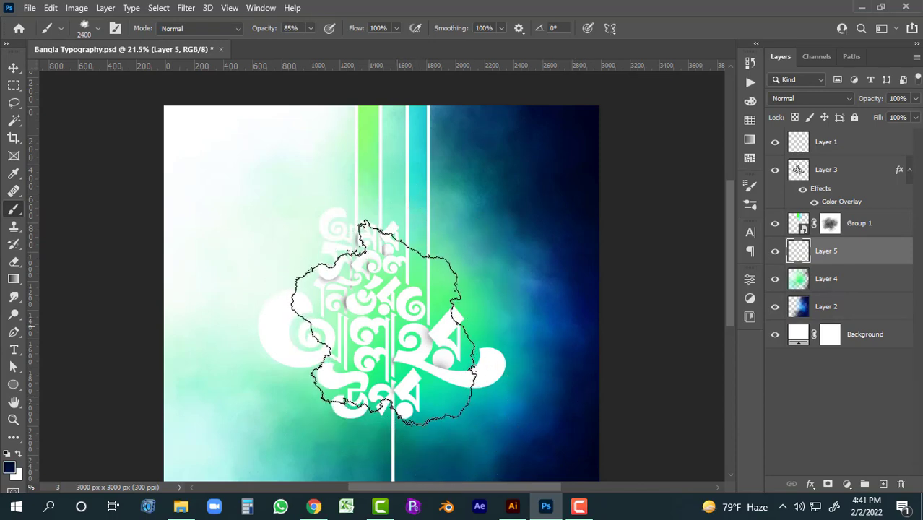
{"action": "left_click", "coordinate": [395, 343]}
{"action": "left_click_drag", "start_coordinate": [395, 341], "coordinate": [385, 339]}
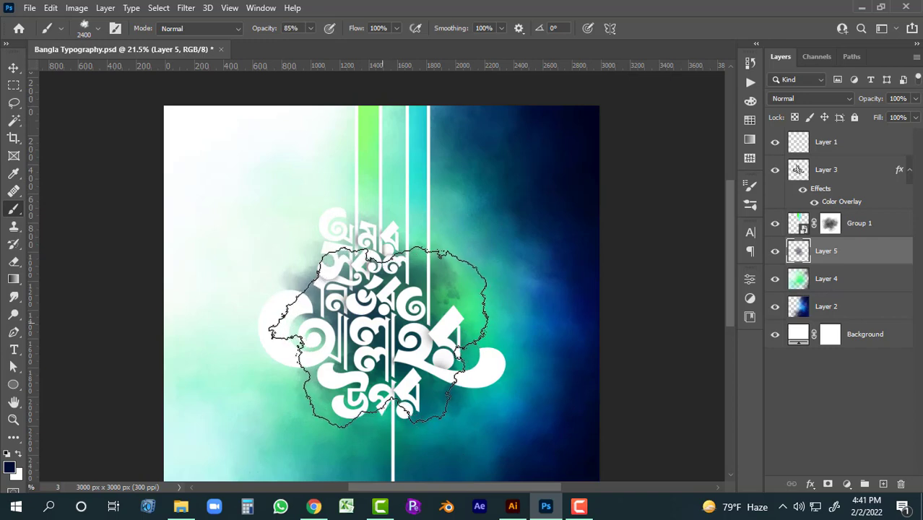
{"action": "left_click_drag", "start_coordinate": [385, 340], "coordinate": [396, 327]}
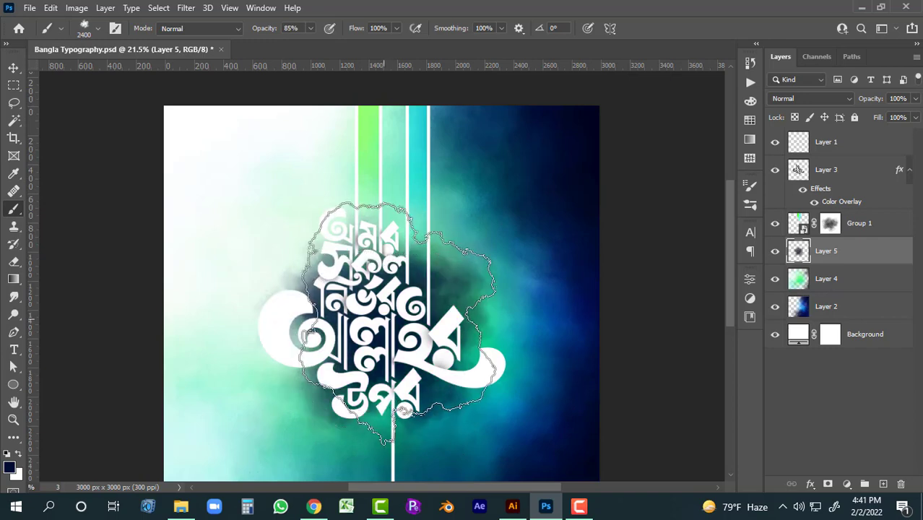
- Try white and sampled light-green paint strokes, undoing the green one
{"action": "left_click", "coordinate": [8, 468]}
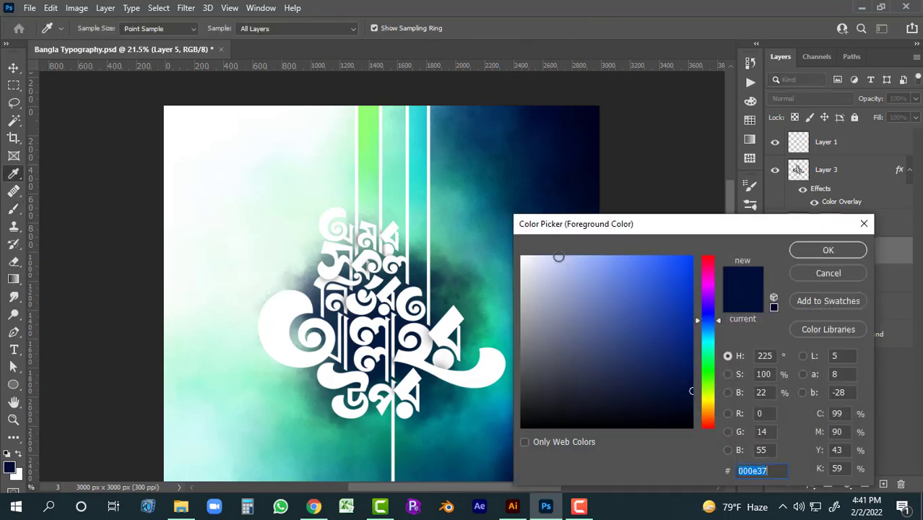
{"action": "left_click", "coordinate": [556, 257]}
{"action": "left_click", "coordinate": [829, 250]}
{"action": "left_click_drag", "start_coordinate": [273, 235], "coordinate": [204, 220]}
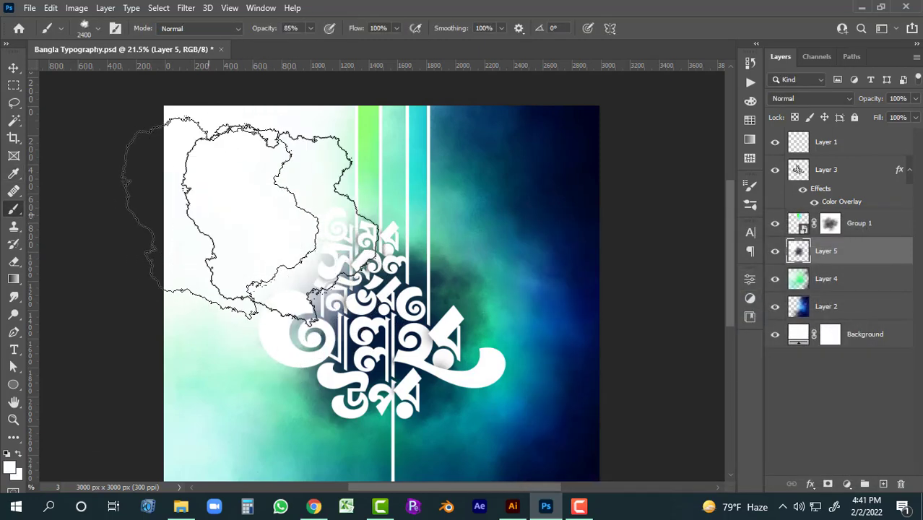
{"action": "left_click", "coordinate": [383, 176], "text": "alt"}
{"action": "mouse_move", "coordinate": [324, 204]}
{"action": "left_mouse_down"}
{"action": "mouse_move", "coordinate": [278, 252]}
{"action": "mouse_move", "coordinate": [303, 273]}
{"action": "mouse_move", "coordinate": [282, 263]}
{"action": "mouse_move", "coordinate": [362, 297]}
{"action": "left_mouse_up"}
{"action": "key", "text": "ctrl+z"}
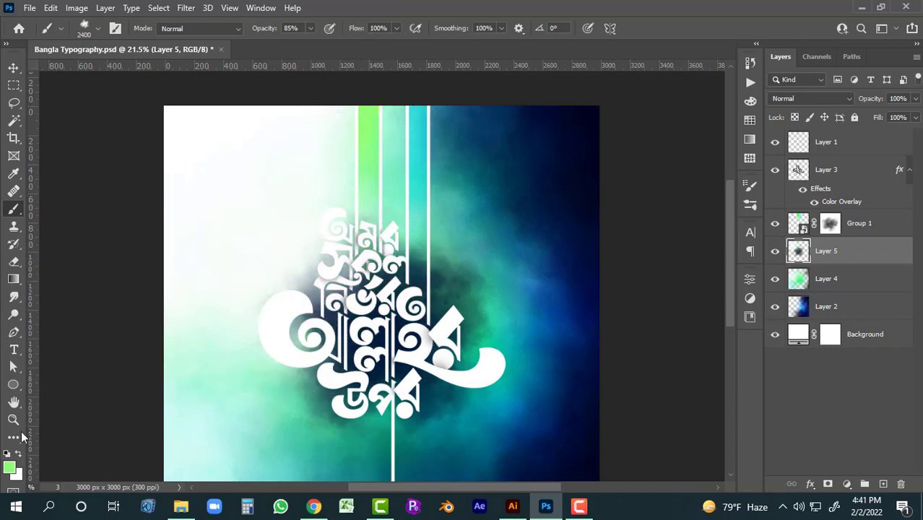
- Set the foreground paint colour to a dark navy
{"action": "left_click", "coordinate": [10, 468]}
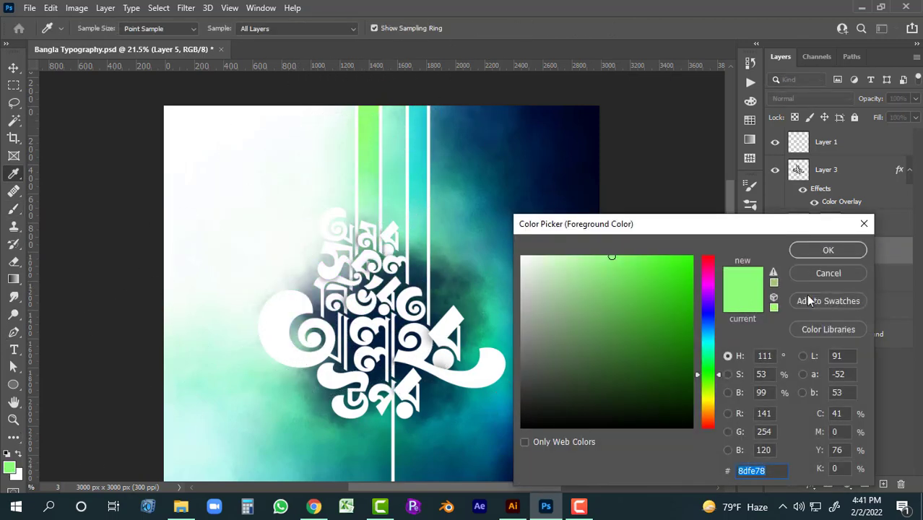
{"action": "left_click", "coordinate": [827, 273]}
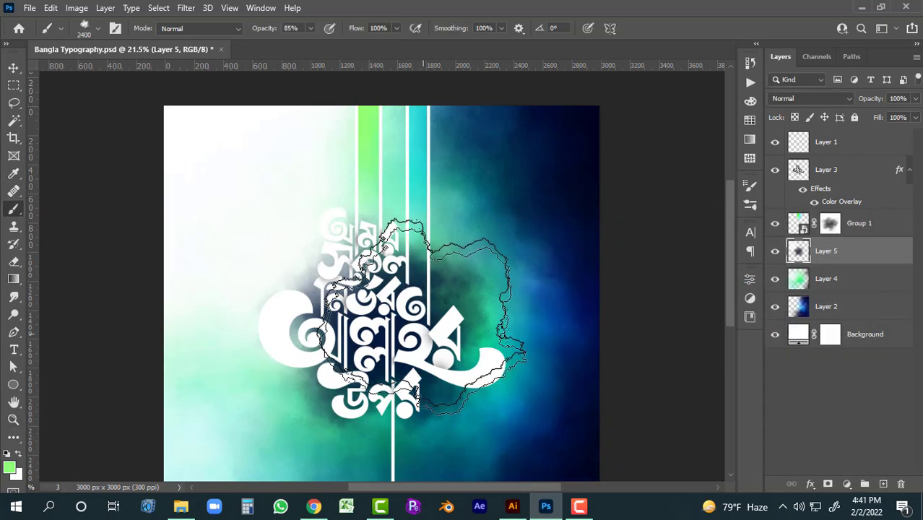
{"action": "left_click", "coordinate": [9, 468]}
{"action": "left_click_drag", "start_coordinate": [648, 307], "coordinate": [699, 434]}
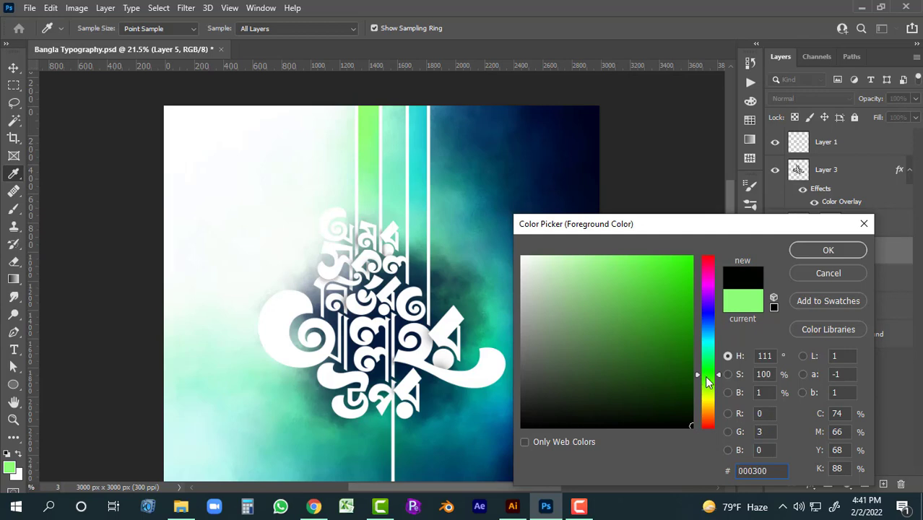
{"action": "left_click_drag", "start_coordinate": [719, 360], "coordinate": [707, 330]}
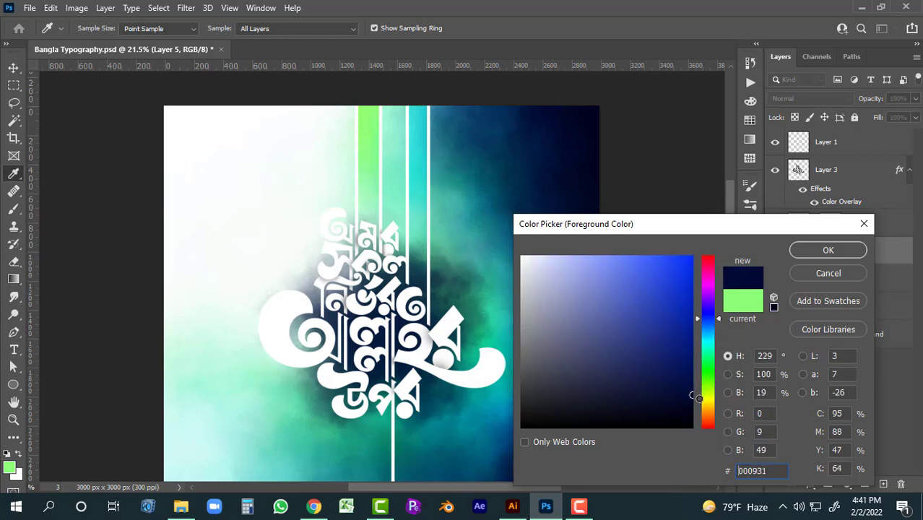
{"action": "left_click", "coordinate": [828, 250]}
- Select the pbbymef13 powder brush preset for the Brush tool
{"action": "key", "text": "b"}
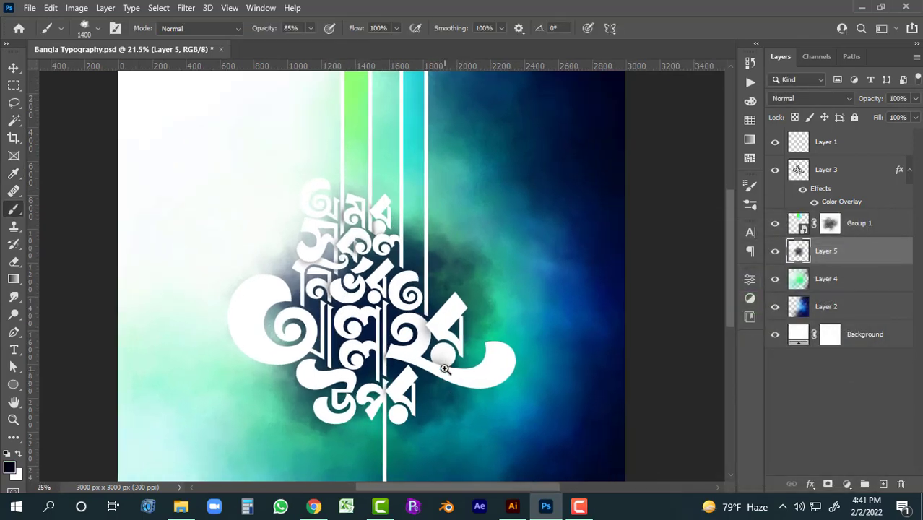
{"action": "scroll", "coordinate": [469, 303], "scroll_direction": "up", "scroll_amount": 5}
{"action": "key", "text": "bracketleft"}
{"action": "key", "text": "bracketleft"}
{"action": "key", "text": "bracketleft"}
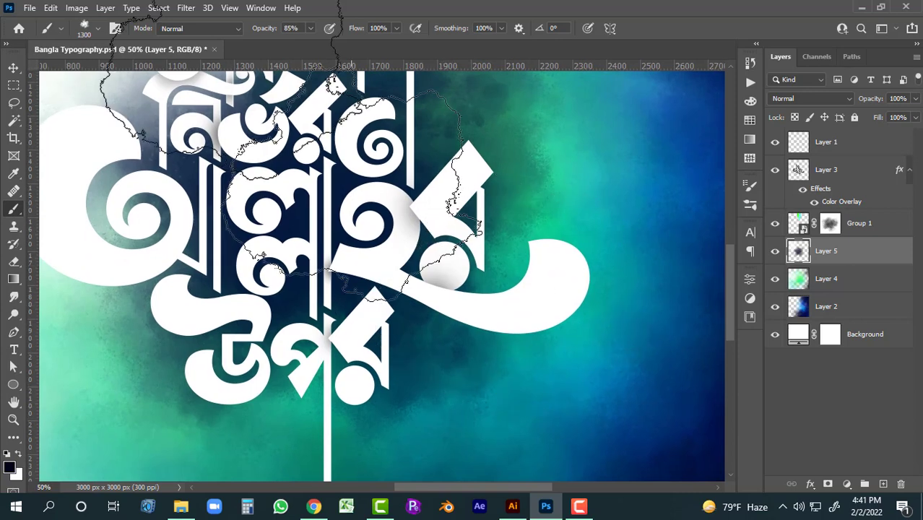
{"action": "left_click", "coordinate": [91, 28]}
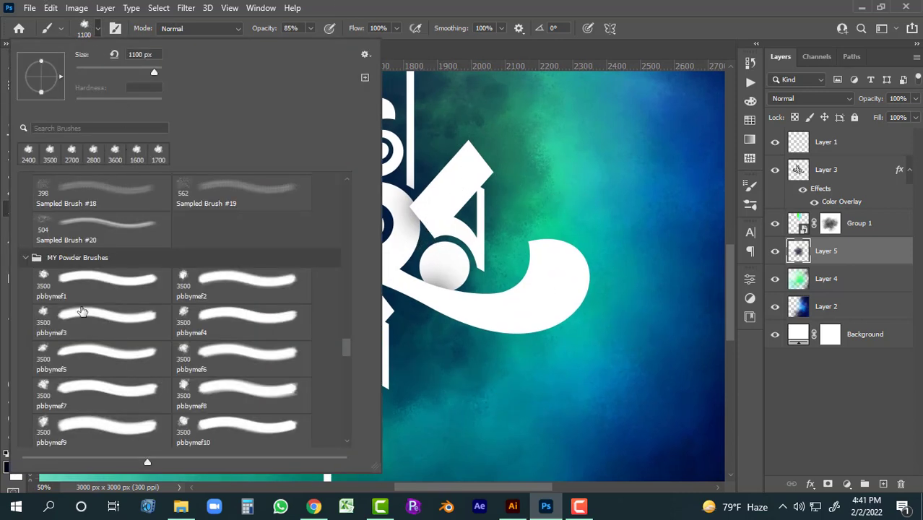
{"action": "scroll", "coordinate": [82, 310], "scroll_direction": "down", "scroll_amount": 2}
{"action": "scroll", "coordinate": [76, 336], "scroll_direction": "down", "scroll_amount": 2}
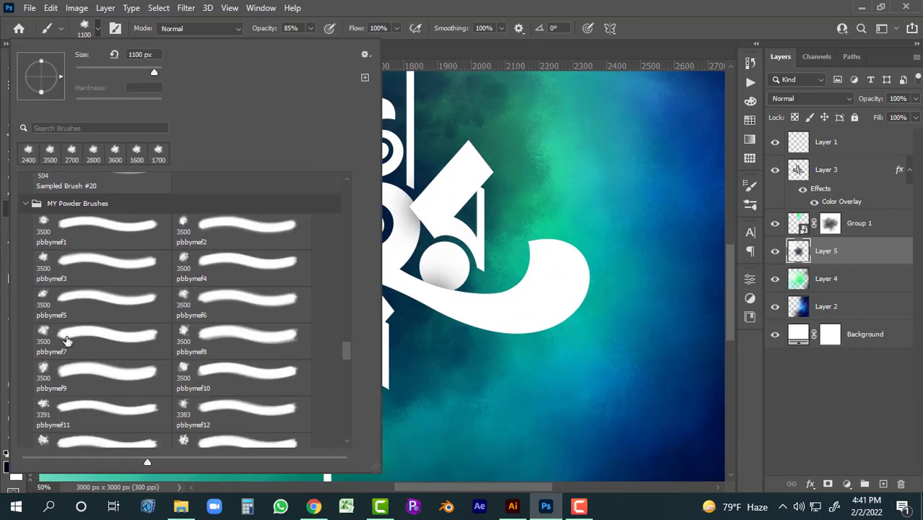
{"action": "left_click", "coordinate": [43, 439]}
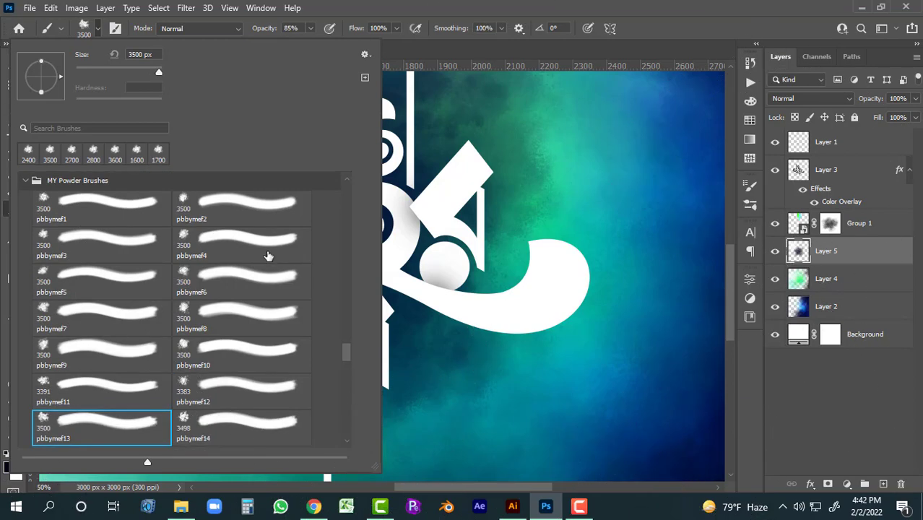
{"action": "left_click", "coordinate": [622, 40]}
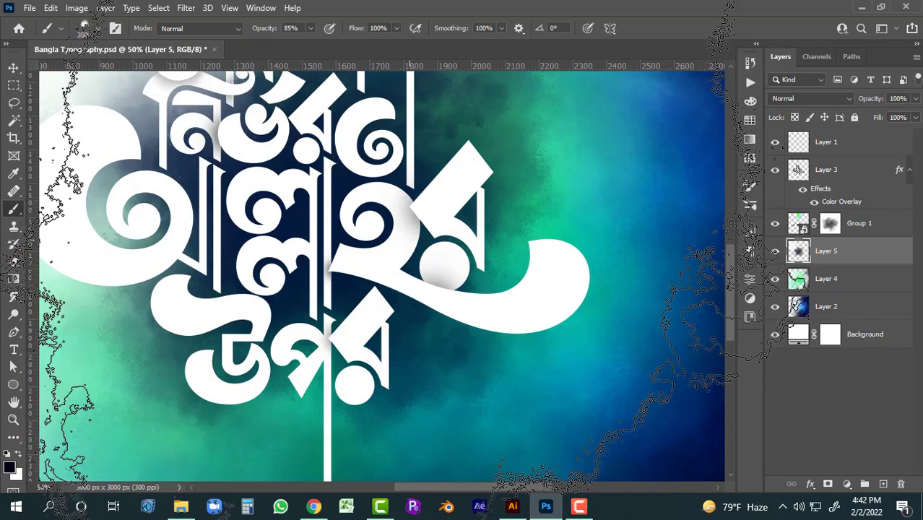
- Paint dark powder shadows under the white swash and beside the র stem
{"action": "key", "text": "bracketleft"}
{"action": "key", "text": "bracketleft"}
{"action": "key", "text": "bracketleft"}
{"action": "key", "text": "bracketleft"}
{"action": "key", "text": "bracketleft"}
{"action": "key", "text": "bracketleft"}
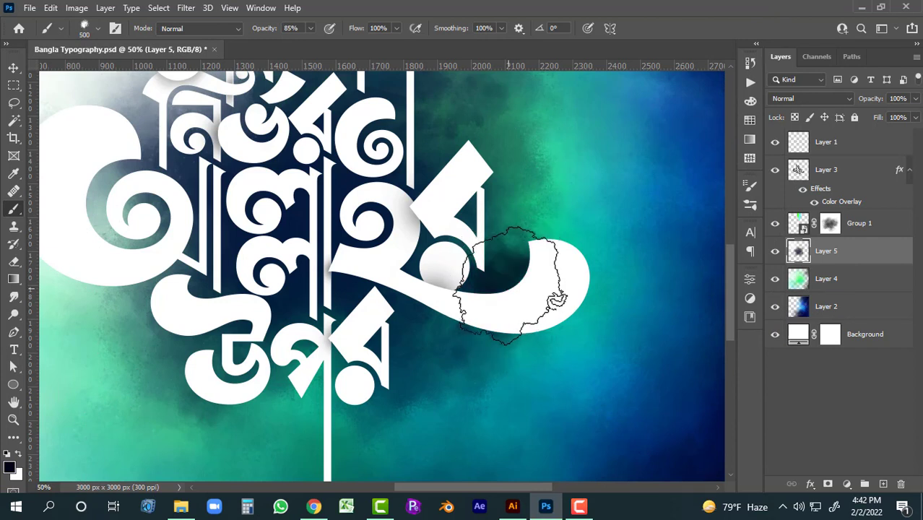
{"action": "left_click_drag", "start_coordinate": [564, 296], "coordinate": [534, 318]}
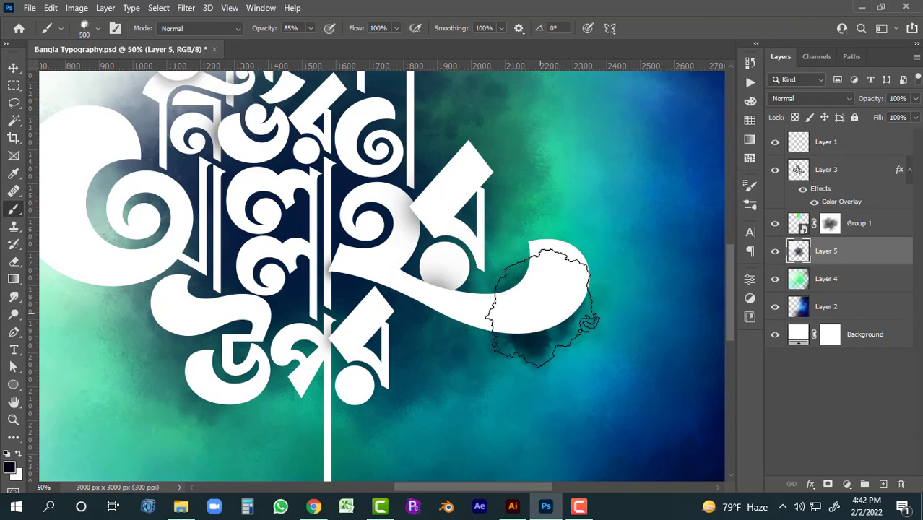
{"action": "left_click_drag", "start_coordinate": [597, 318], "coordinate": [556, 285]}
{"action": "mouse_move", "coordinate": [465, 303]}
{"action": "left_mouse_down"}
{"action": "mouse_move", "coordinate": [411, 274]}
{"action": "mouse_move", "coordinate": [526, 227]}
{"action": "left_mouse_up"}
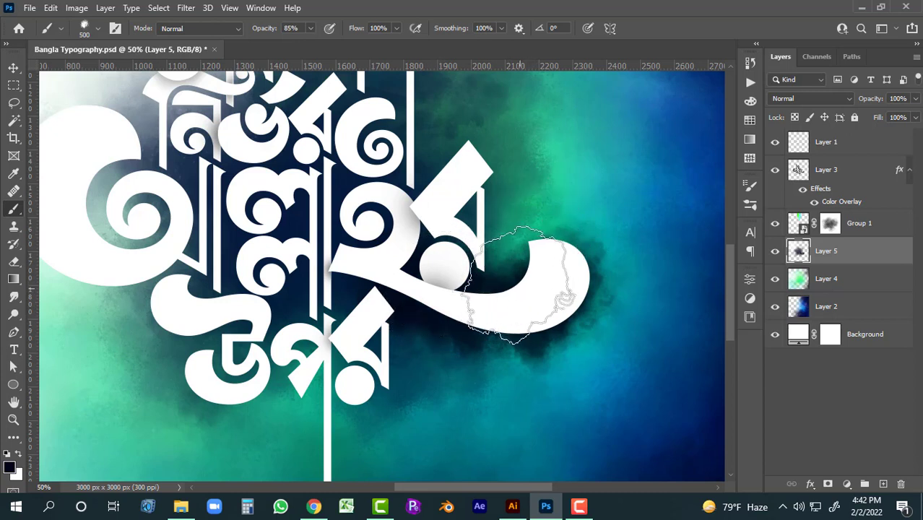
{"action": "left_click_drag", "start_coordinate": [449, 247], "coordinate": [435, 218]}
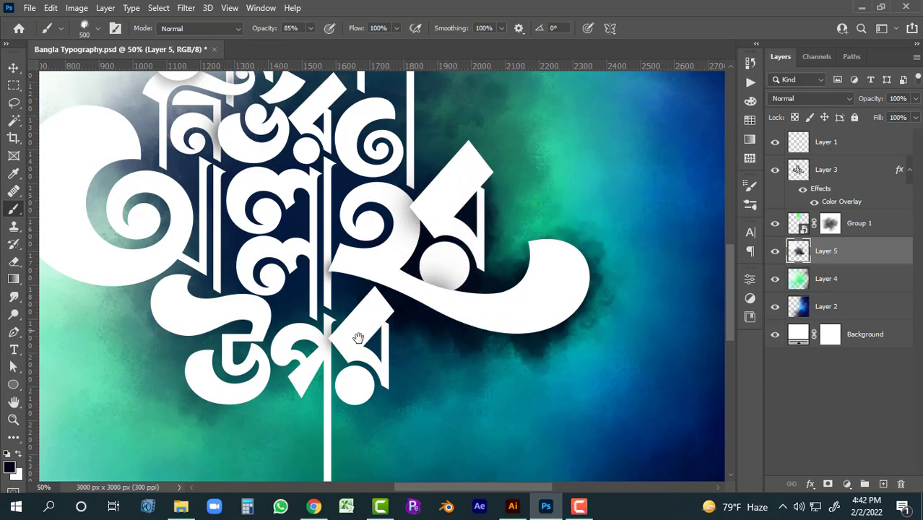
{"action": "left_click_drag", "start_coordinate": [358, 338], "coordinate": [427, 255]}
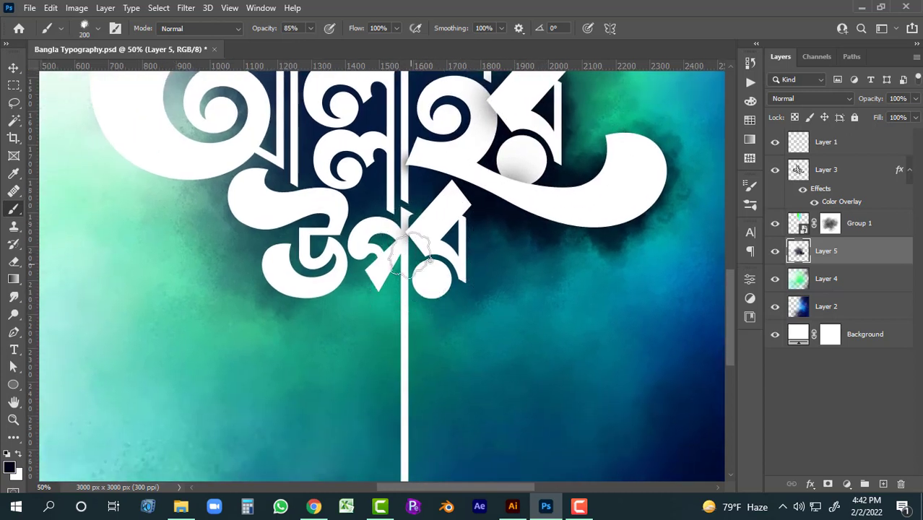
- Try dark strokes beside the white stripe, undoing both
{"action": "scroll", "coordinate": [426, 188], "scroll_direction": "down", "scroll_amount": 5}
{"action": "scroll", "coordinate": [437, 238], "scroll_direction": "down", "scroll_amount": 3}
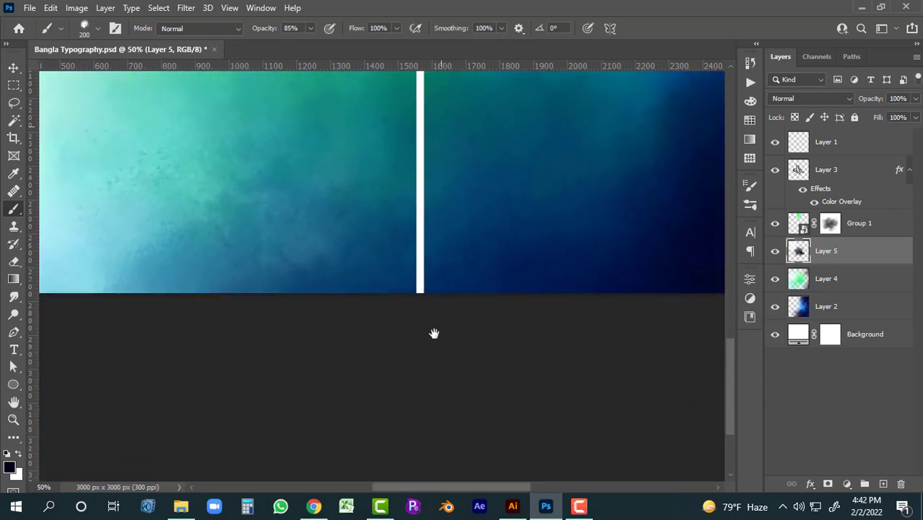
{"action": "scroll", "coordinate": [430, 310], "scroll_direction": "down", "scroll_amount": 1}
{"action": "left_click", "coordinate": [437, 270], "text": "shift"}
{"action": "scroll", "coordinate": [418, 315], "scroll_direction": "up", "scroll_amount": 3}
{"action": "scroll", "coordinate": [432, 268], "scroll_direction": "down", "scroll_amount": 1}
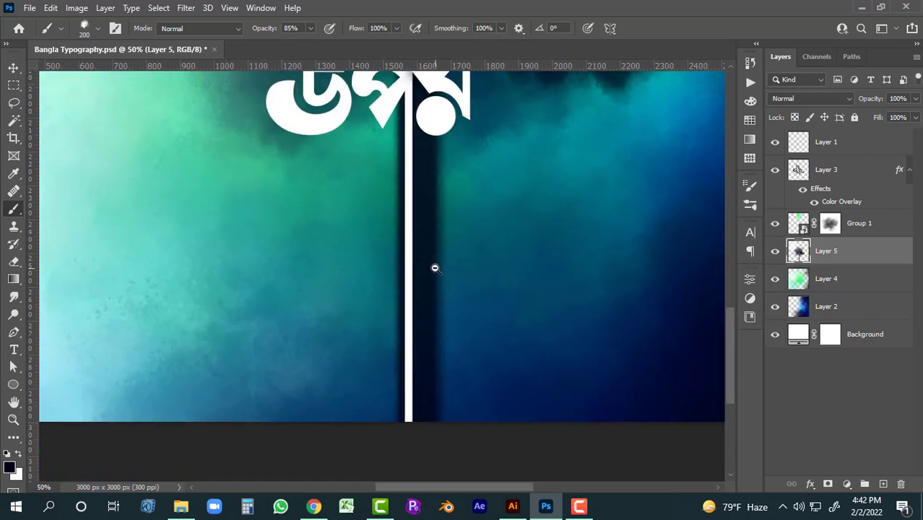
{"action": "key", "text": "ctrl+z"}
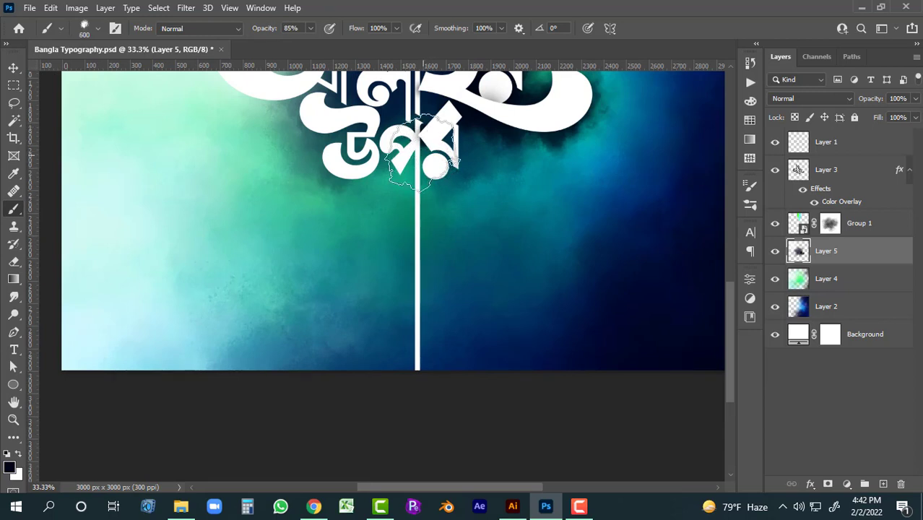
{"action": "left_click", "coordinate": [423, 151]}
{"action": "left_click", "coordinate": [419, 386], "text": "shift"}
{"action": "key", "text": "ctrl+z"}
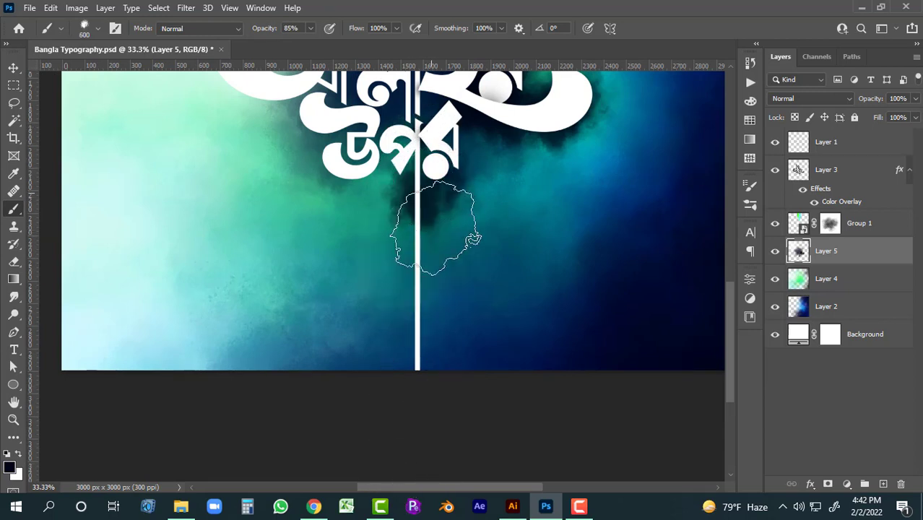
- Darken the teal area inside the left curl and around the upper letters
{"action": "scroll", "coordinate": [426, 288], "scroll_direction": "up", "scroll_amount": 3}
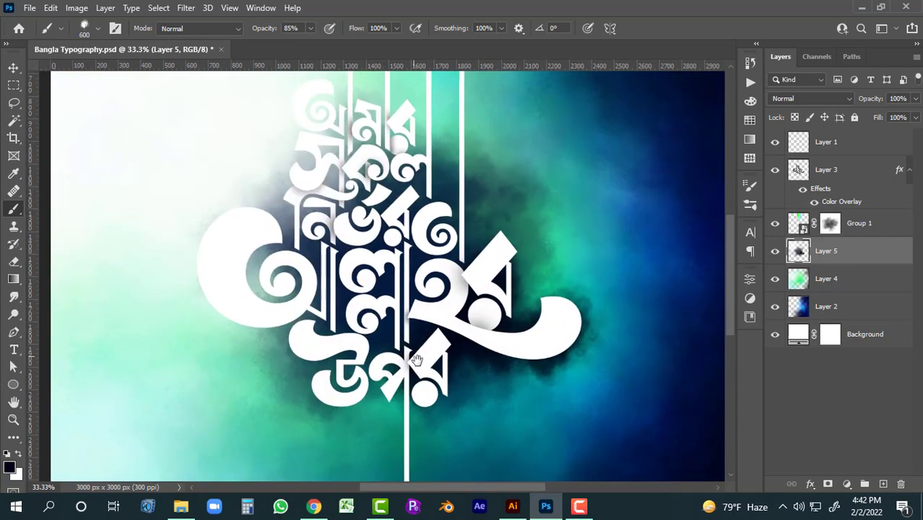
{"action": "scroll", "coordinate": [289, 267], "scroll_direction": "up", "scroll_amount": 2}
{"action": "scroll", "coordinate": [242, 268], "scroll_direction": "up", "scroll_amount": 1}
{"action": "mouse_move", "coordinate": [242, 267]}
{"action": "left_mouse_down"}
{"action": "mouse_move", "coordinate": [312, 363]}
{"action": "mouse_move", "coordinate": [433, 404]}
{"action": "left_mouse_up"}
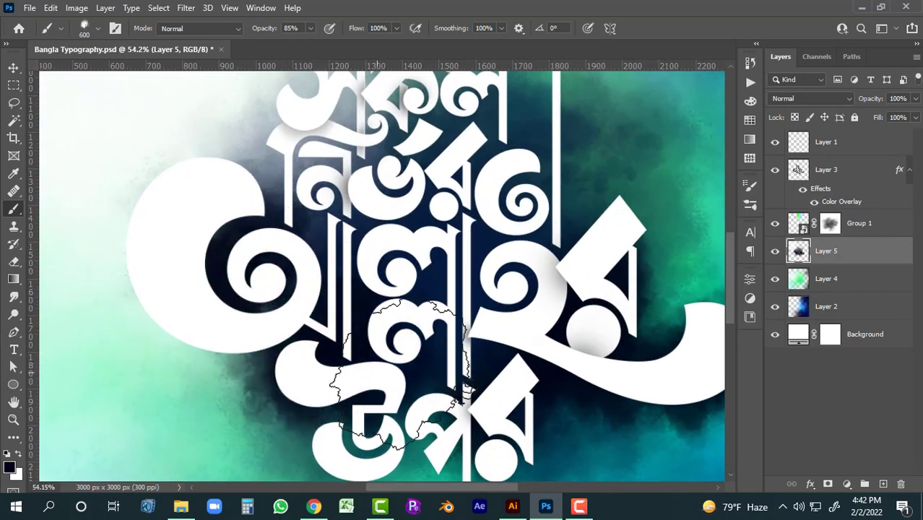
{"action": "scroll", "coordinate": [426, 216], "scroll_direction": "up", "scroll_amount": 3}
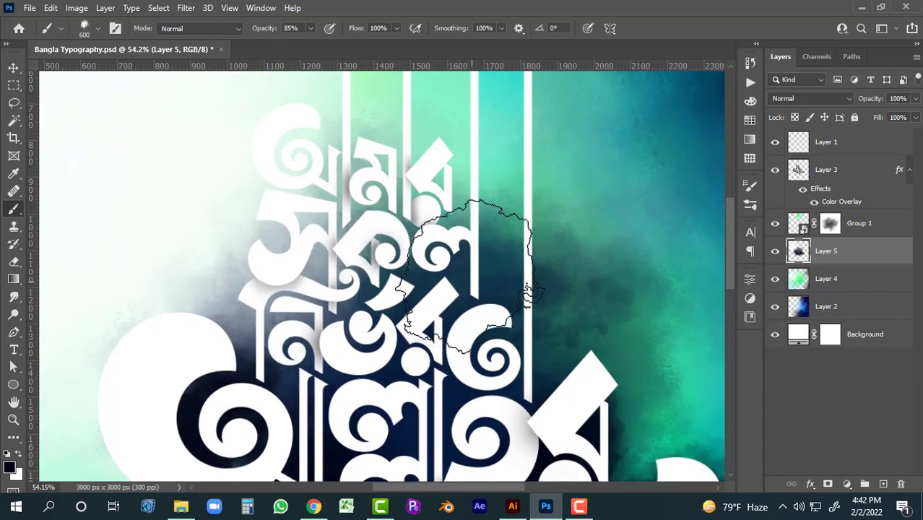
{"action": "mouse_move", "coordinate": [462, 275]}
{"action": "left_mouse_down"}
{"action": "mouse_move", "coordinate": [314, 192]}
{"action": "mouse_move", "coordinate": [274, 145]}
{"action": "mouse_move", "coordinate": [268, 284]}
{"action": "mouse_move", "coordinate": [402, 113]}
{"action": "mouse_move", "coordinate": [469, 227]}
{"action": "left_mouse_up"}
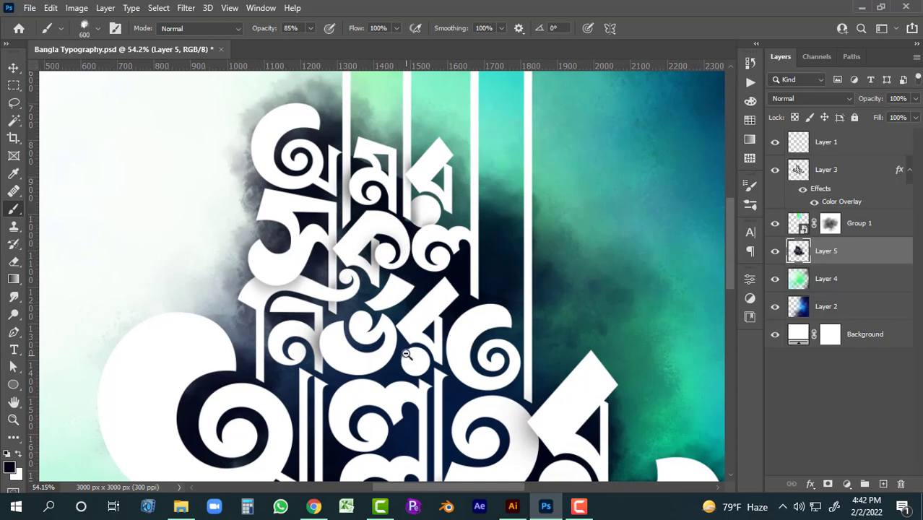
{"action": "scroll", "coordinate": [406, 226], "scroll_direction": "down", "scroll_amount": 5}
{"action": "scroll", "coordinate": [366, 242], "scroll_direction": "up", "scroll_amount": 2}
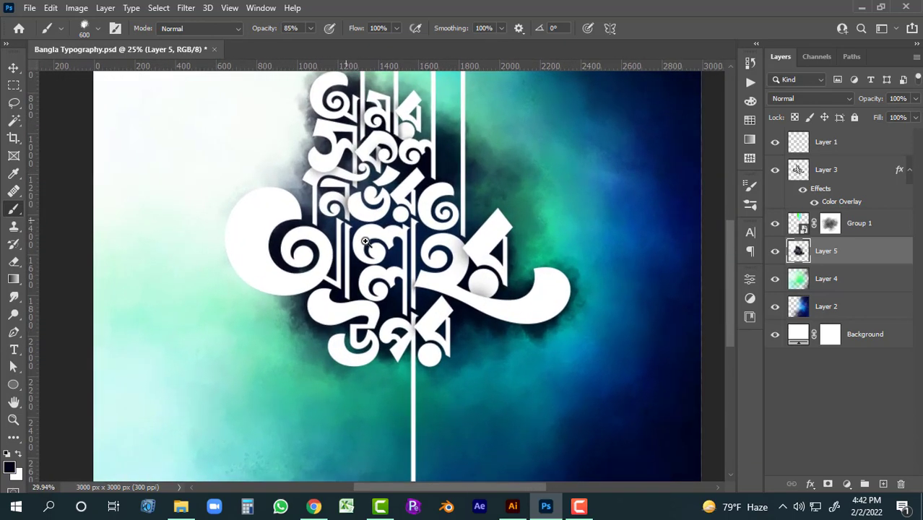
- Pick a dark green foreground colour and test a stroke, then undo it
{"action": "left_click", "coordinate": [8, 468]}
{"action": "type", "text": "0030ff"}
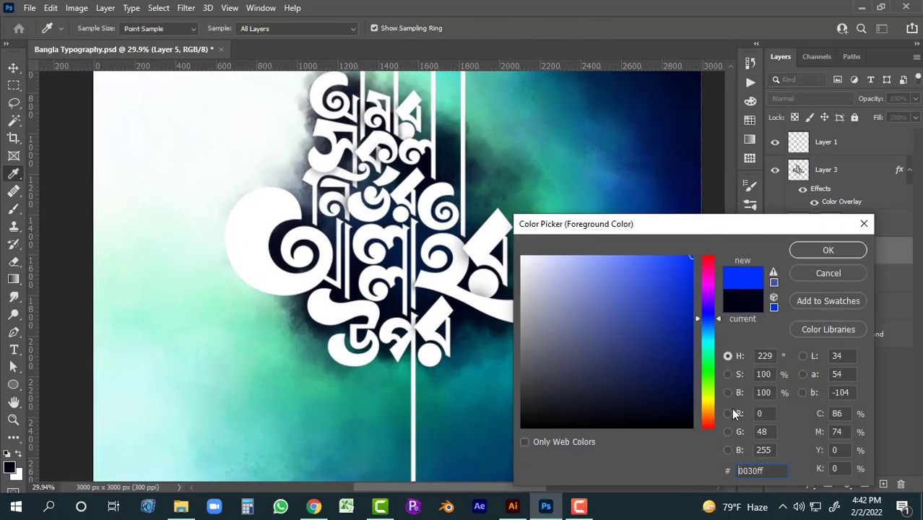
{"action": "left_click_drag", "start_coordinate": [712, 407], "coordinate": [711, 375]}
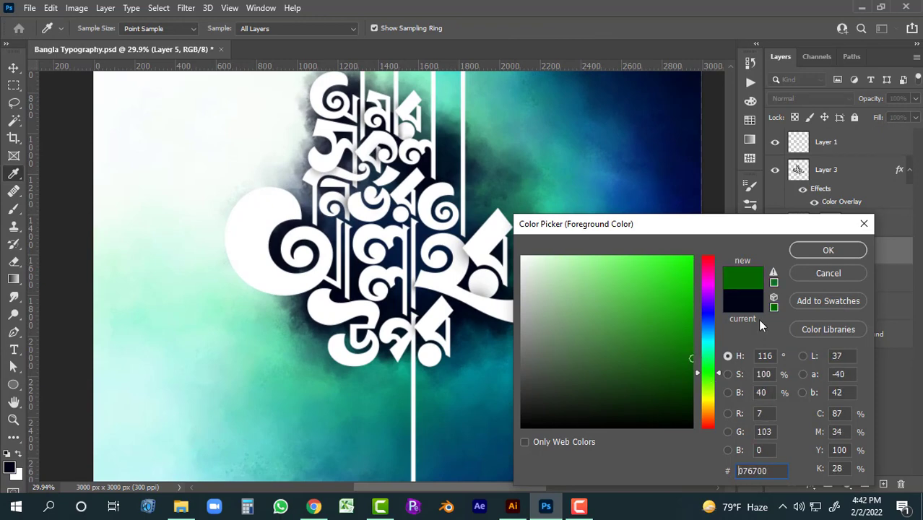
{"action": "key", "text": "Return"}
{"action": "key", "text": "b"}
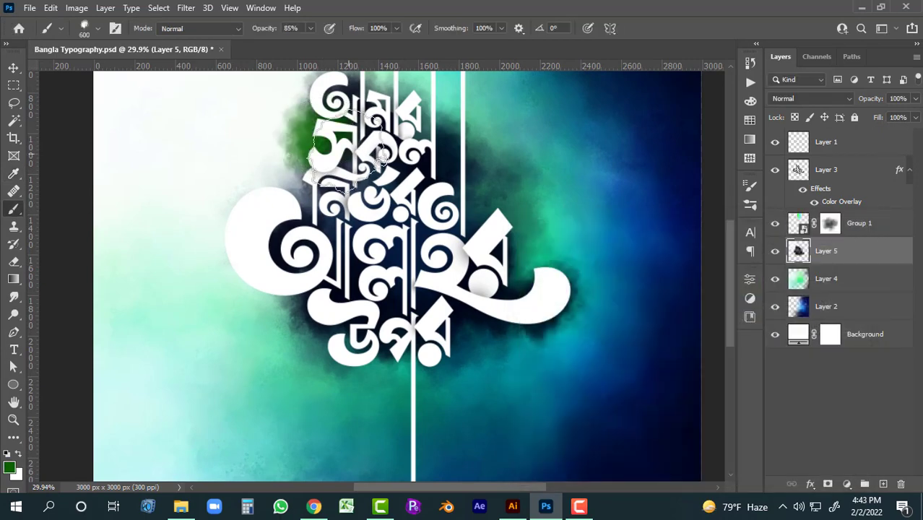
{"action": "left_click_drag", "start_coordinate": [317, 162], "coordinate": [303, 177]}
{"action": "key", "text": "ctrl+z"}
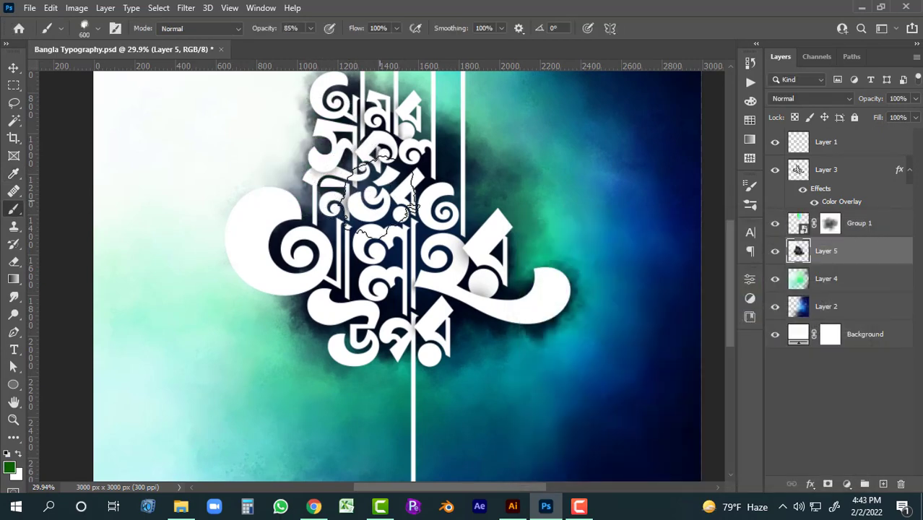
- Paint a large green patch on a new Layer 6 set to Multiply
{"action": "left_click", "coordinate": [883, 484]}
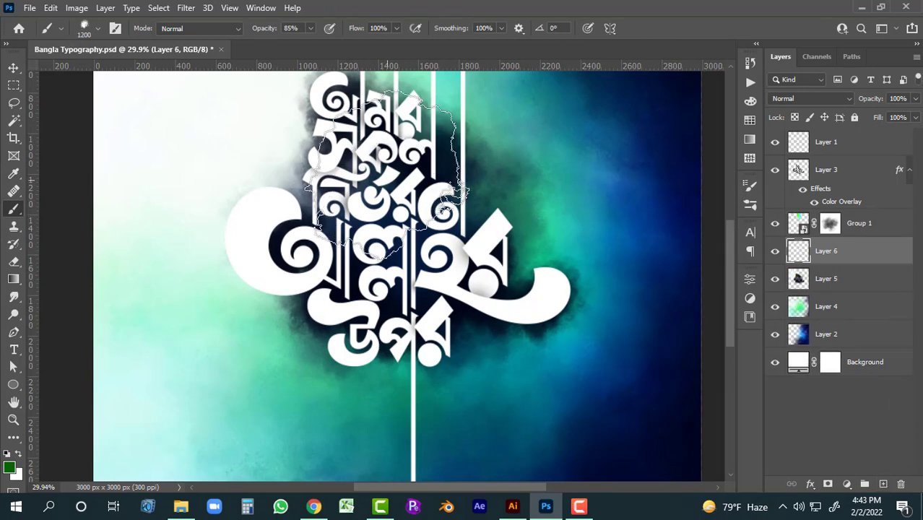
{"action": "left_click", "coordinate": [521, 181]}
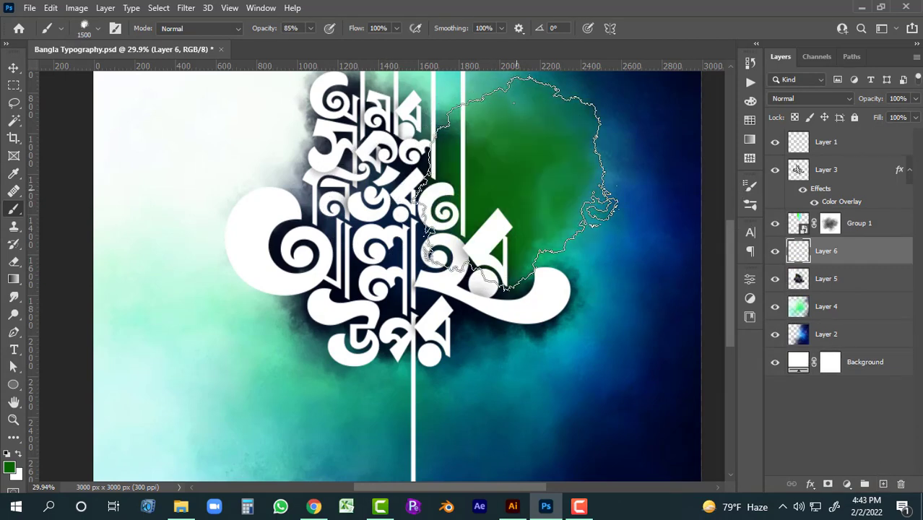
{"action": "left_click", "coordinate": [809, 98]}
{"action": "key", "text": "Down"}
{"action": "key", "text": "Down"}
{"action": "key", "text": "Down"}
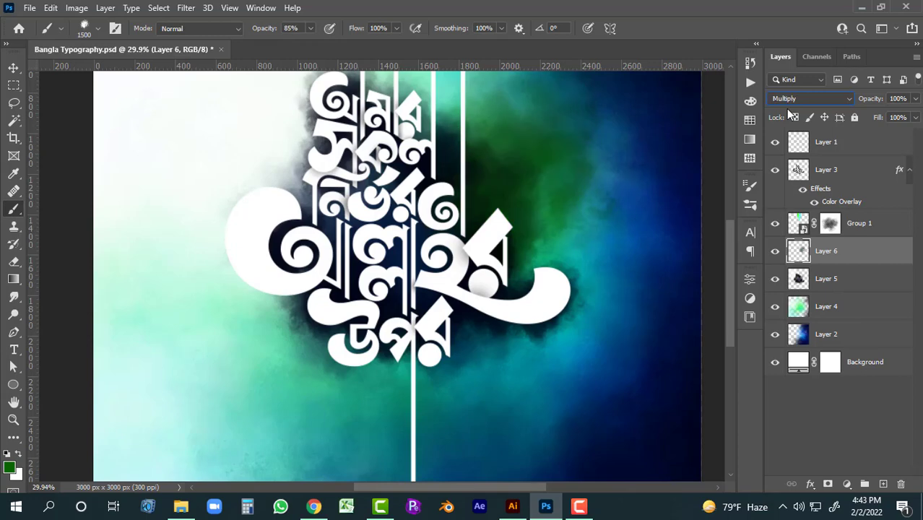
{"action": "key", "text": "Down"}
{"action": "key", "text": "Up"}
- Move the green patch lower and switch Layer 6's blend mode to Screen
{"action": "key", "text": "v"}
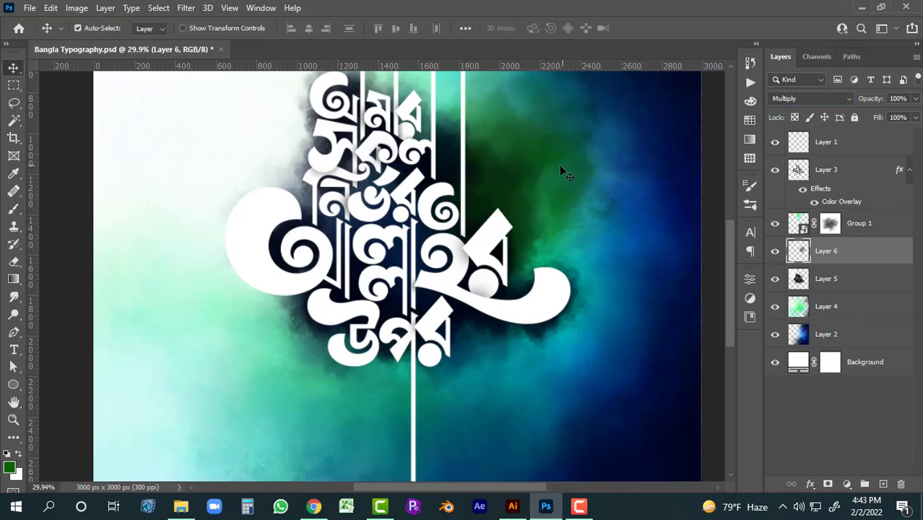
{"action": "mouse_move", "coordinate": [518, 103]}
{"action": "left_mouse_down"}
{"action": "mouse_move", "coordinate": [527, 150]}
{"action": "mouse_move", "coordinate": [492, 131]}
{"action": "mouse_move", "coordinate": [503, 133]}
{"action": "left_mouse_up"}
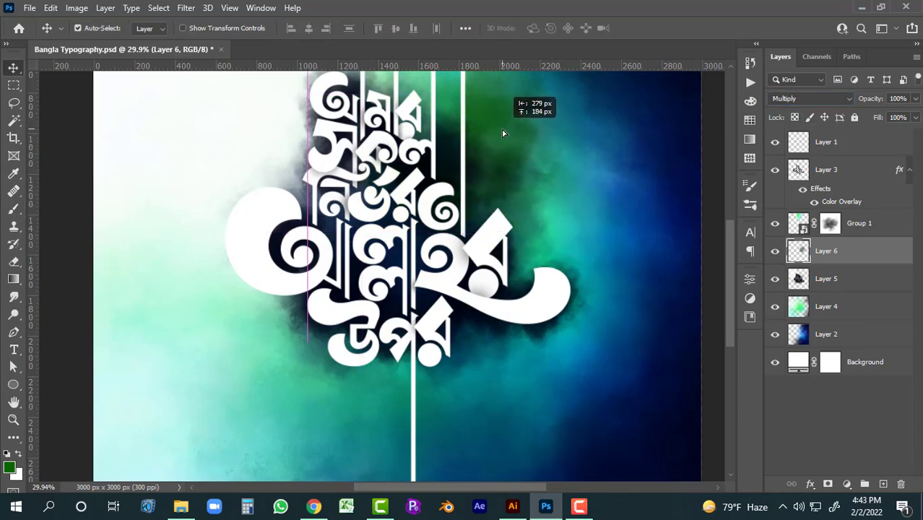
{"action": "mouse_move", "coordinate": [498, 217]}
{"action": "left_mouse_down"}
{"action": "mouse_move", "coordinate": [349, 285]}
{"action": "mouse_move", "coordinate": [364, 347]}
{"action": "mouse_move", "coordinate": [372, 341]}
{"action": "left_mouse_up"}
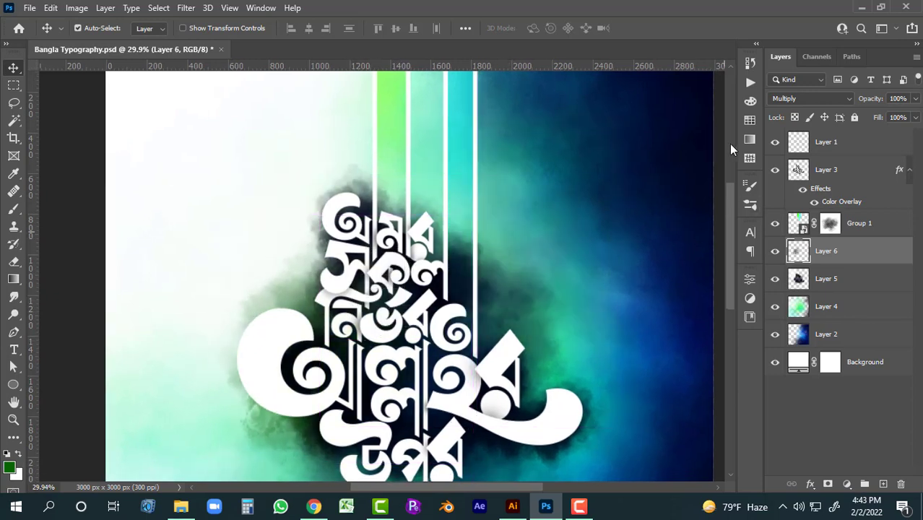
{"action": "left_click", "coordinate": [800, 101]}
{"action": "key", "text": "Down"}
{"action": "key", "text": "Down"}
{"action": "key", "text": "Down"}
{"action": "key", "text": "Down"}
{"action": "key", "text": "Down"}
{"action": "key", "text": "Down"}
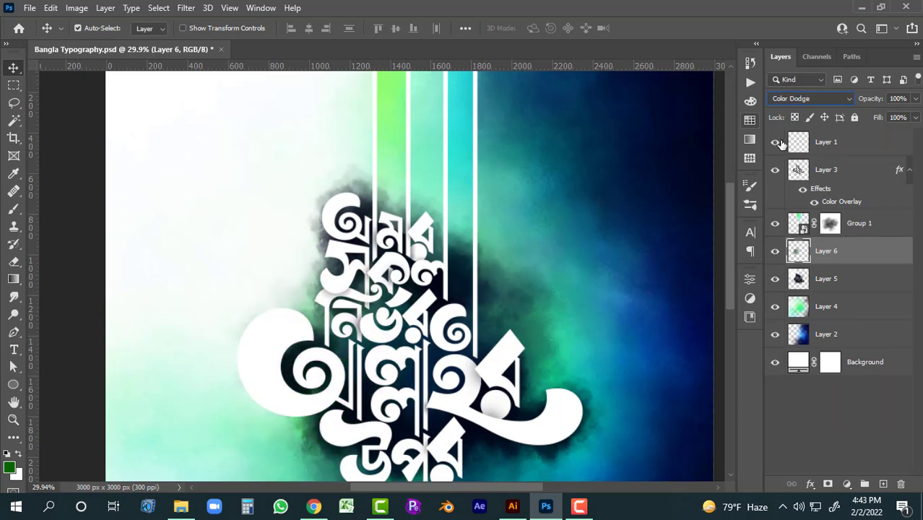
{"action": "key", "text": "Up"}
- Select the Layer 5 smoke, then reselect the Layer 6 cloud
{"action": "left_click", "coordinate": [247, 200], "text": "ctrl"}
{"action": "scroll", "coordinate": [274, 210], "scroll_direction": "up", "scroll_amount": 2}
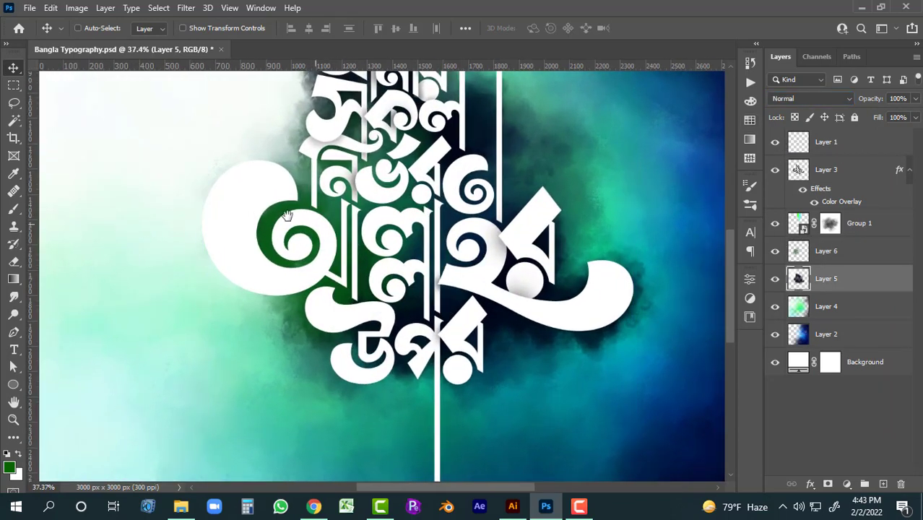
{"action": "left_click", "coordinate": [273, 218], "text": "ctrl"}
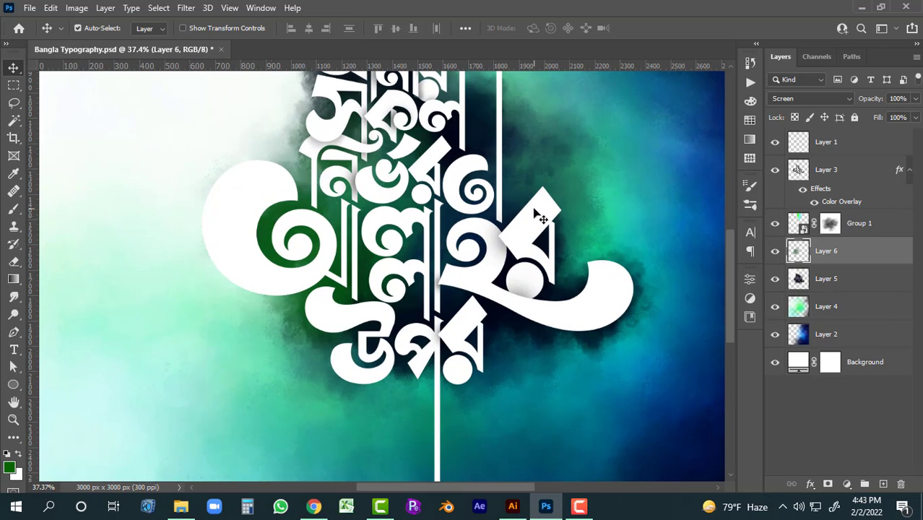
- Dim the Layer 6 cloud with Levels, output white set to 153
{"action": "key", "text": "ctrl+l"}
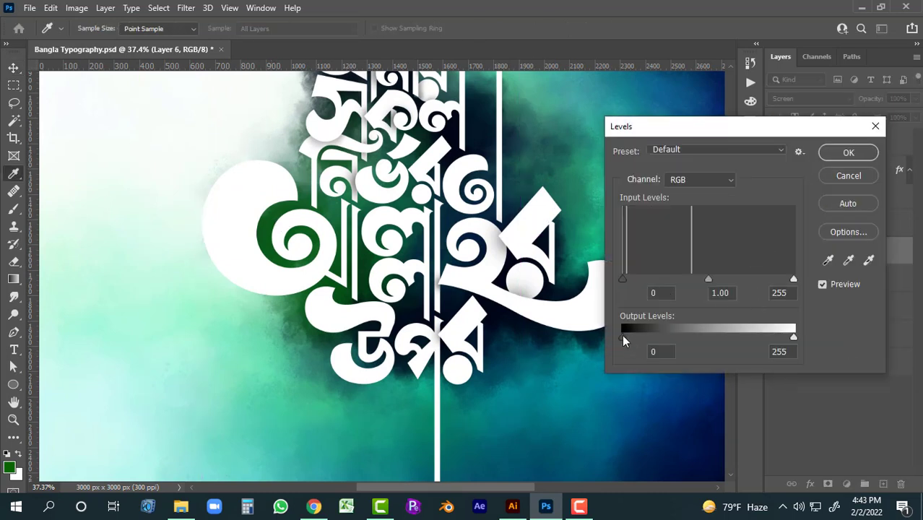
{"action": "mouse_move", "coordinate": [623, 337]}
{"action": "left_mouse_down"}
{"action": "mouse_move", "coordinate": [657, 338]}
{"action": "mouse_move", "coordinate": [623, 337]}
{"action": "left_mouse_up"}
{"action": "left_click_drag", "start_coordinate": [759, 337], "coordinate": [724, 336]}
{"action": "left_click", "coordinate": [848, 152]}
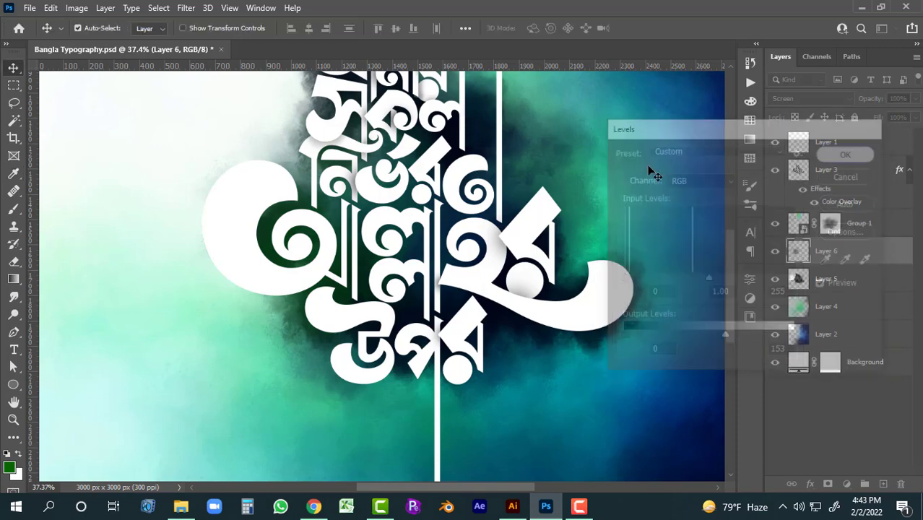
{"action": "key", "text": "ctrl+minus"}
- Duplicate the cloud and position the copy behind the top letters
{"action": "mouse_move", "coordinate": [295, 229]}
{"action": "left_mouse_down"}
{"action": "mouse_move", "coordinate": [410, 148]}
{"action": "mouse_move", "coordinate": [344, 70]}
{"action": "left_mouse_up"}
{"action": "key", "text": "ctrl+j"}
{"action": "left_click_drag", "start_coordinate": [418, 132], "coordinate": [434, 269]}
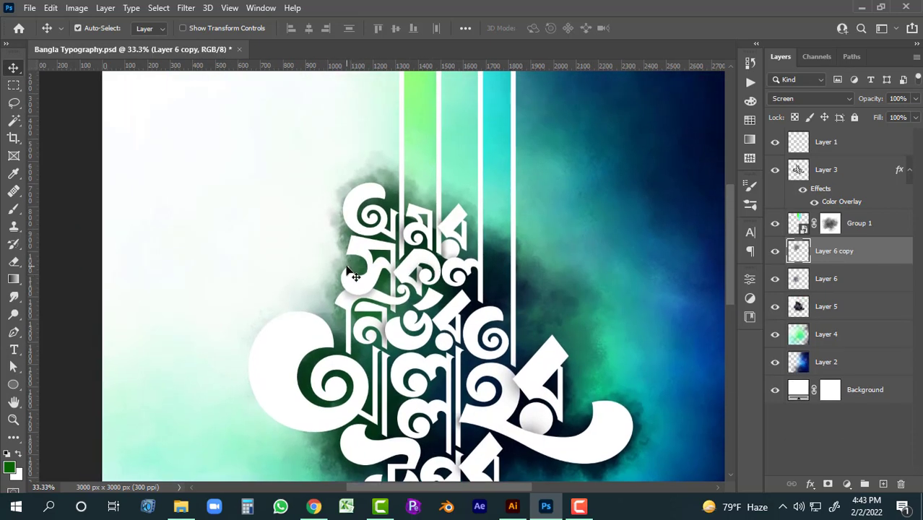
{"action": "left_click_drag", "start_coordinate": [346, 270], "coordinate": [391, 155]}
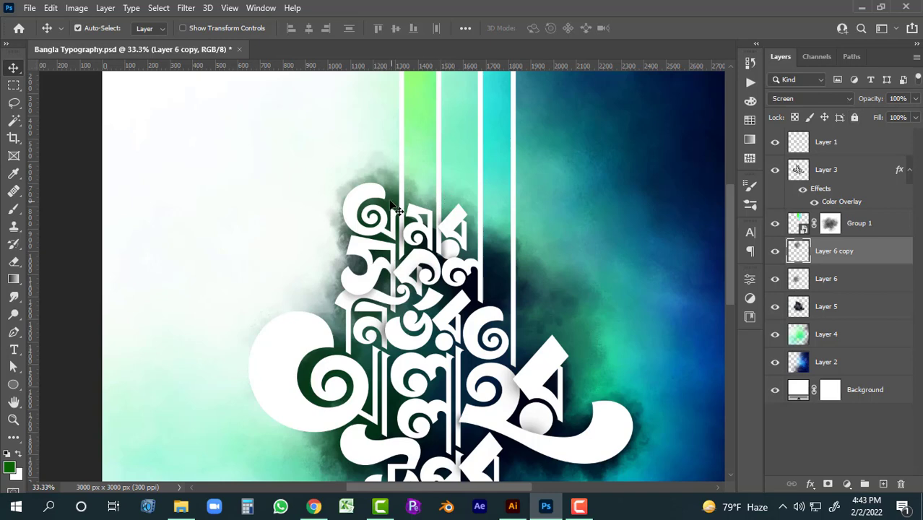
{"action": "left_click_drag", "start_coordinate": [394, 207], "coordinate": [569, 384]}
{"action": "mouse_move", "coordinate": [586, 299]}
{"action": "left_mouse_down"}
{"action": "mouse_move", "coordinate": [590, 144]}
{"action": "mouse_move", "coordinate": [411, 157]}
{"action": "mouse_move", "coordinate": [469, 267]}
{"action": "left_mouse_up"}
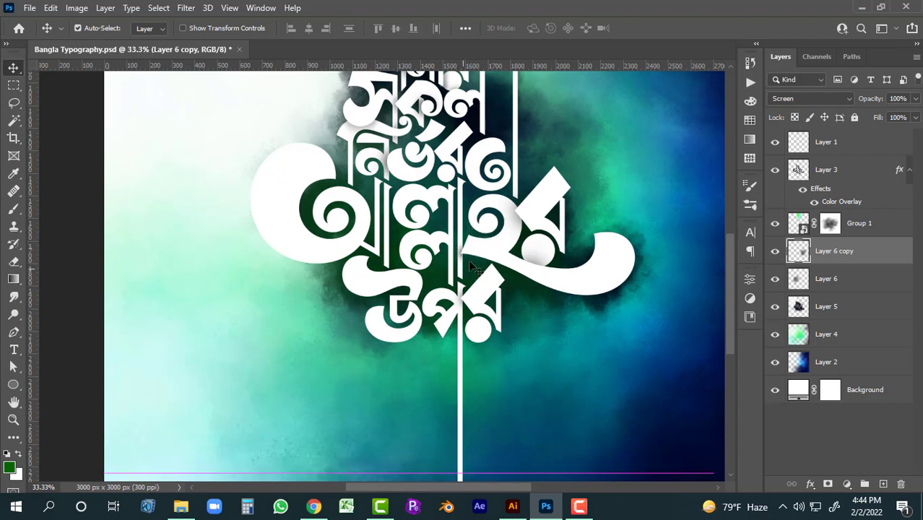
- Shift Layer 6 copy's hue by +105 with Hue/Saturation
{"action": "key", "text": "ctrl+u"}
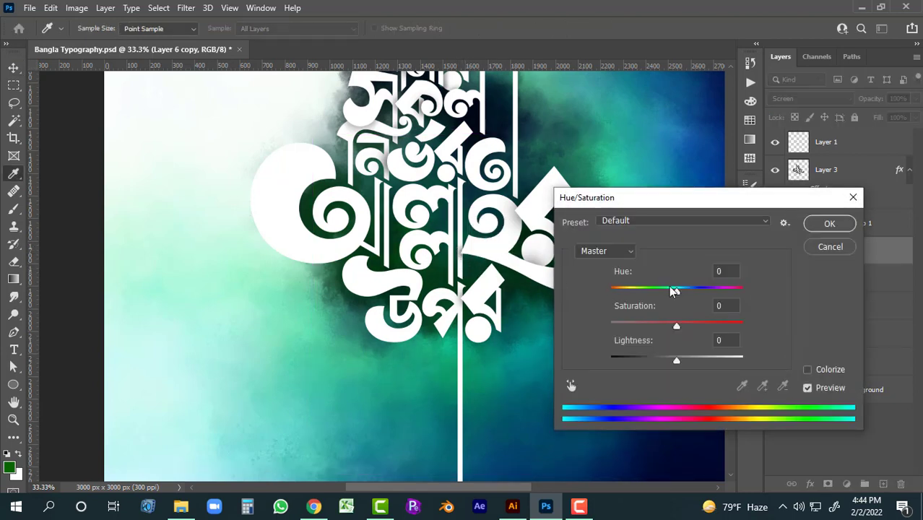
{"action": "left_click_drag", "start_coordinate": [718, 288], "coordinate": [724, 289]}
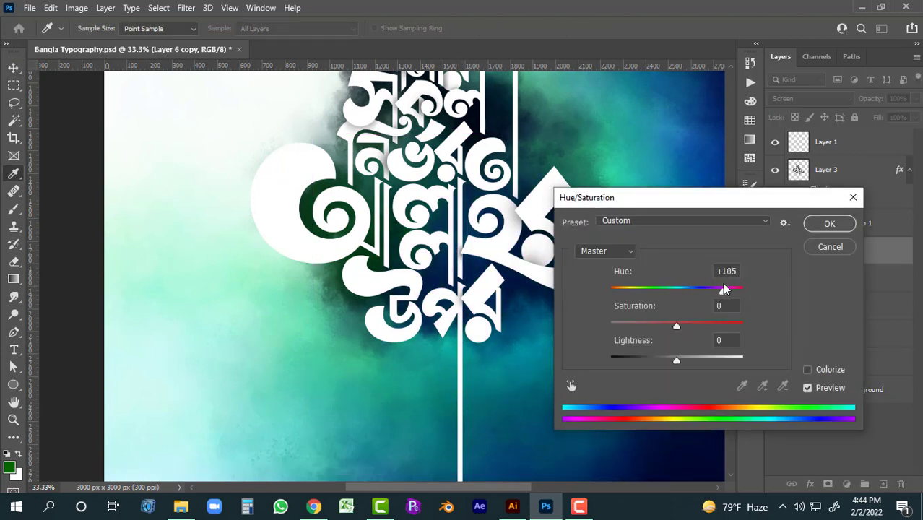
{"action": "left_click", "coordinate": [829, 224]}
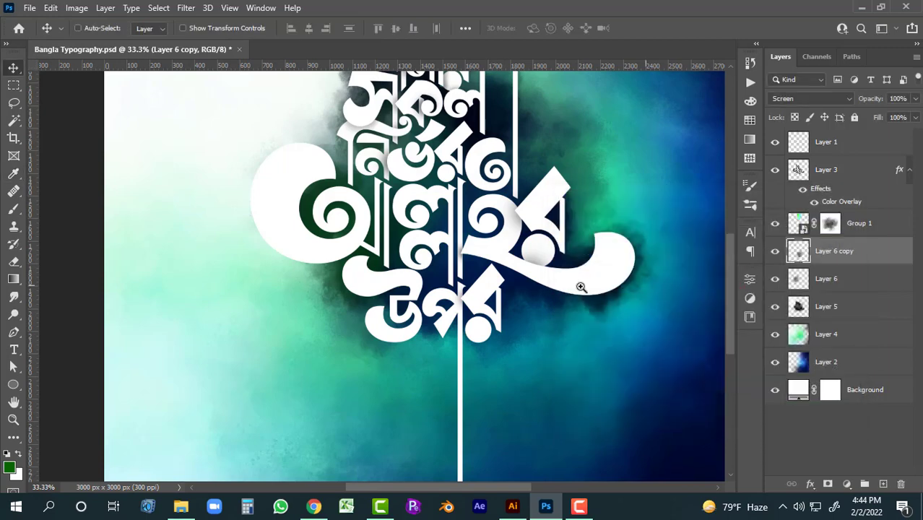
{"action": "key", "text": "ctrl+minus"}
{"action": "key", "text": "ctrl+minus"}
- Duplicate the cloud, scale it to 158.64% and move it lower right
{"action": "scroll", "coordinate": [416, 275], "scroll_direction": "up", "scroll_amount": 4}
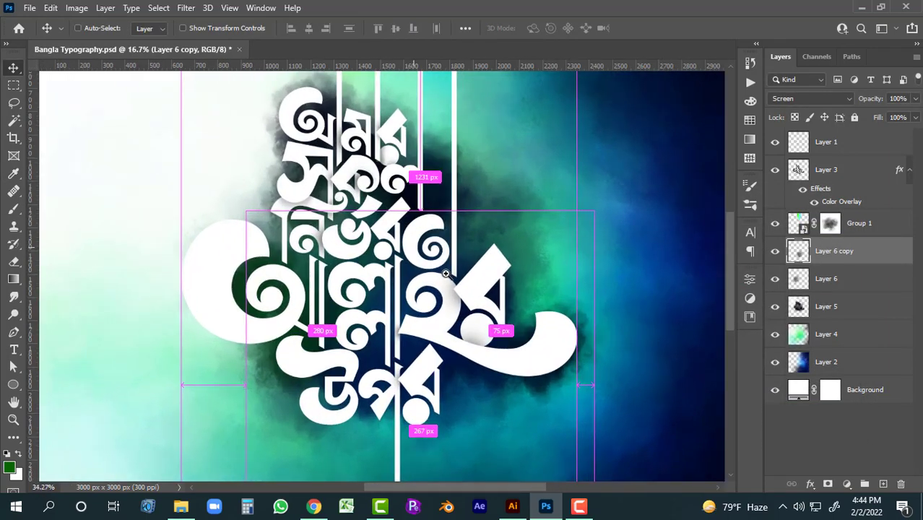
{"action": "scroll", "coordinate": [448, 275], "scroll_direction": "down", "scroll_amount": 4}
{"action": "mouse_move", "coordinate": [477, 276]}
{"action": "left_mouse_down"}
{"action": "mouse_move", "coordinate": [480, 289]}
{"action": "mouse_move", "coordinate": [480, 264]}
{"action": "left_mouse_up"}
{"action": "key", "text": "ctrl+minus"}
{"action": "key", "text": "ctrl+minus"}
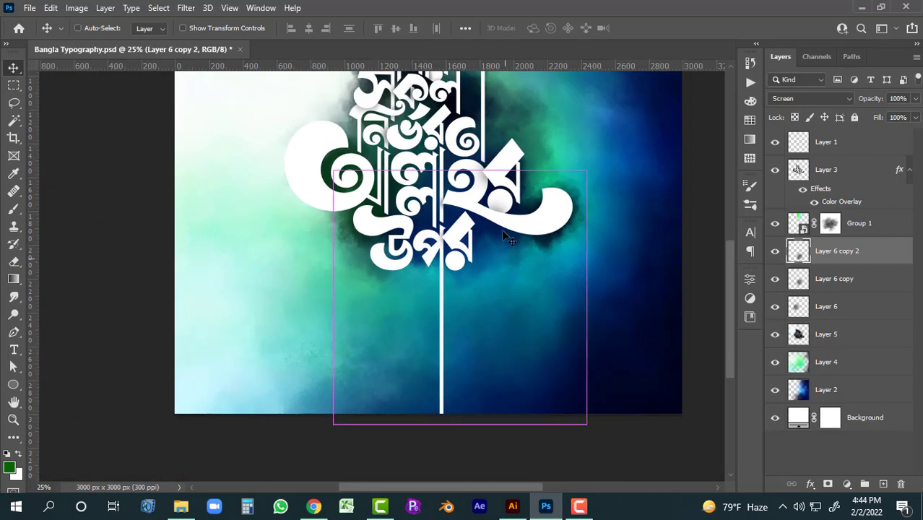
{"action": "key", "text": "ctrl+t"}
{"action": "left_click_drag", "start_coordinate": [585, 172], "coordinate": [662, 93]}
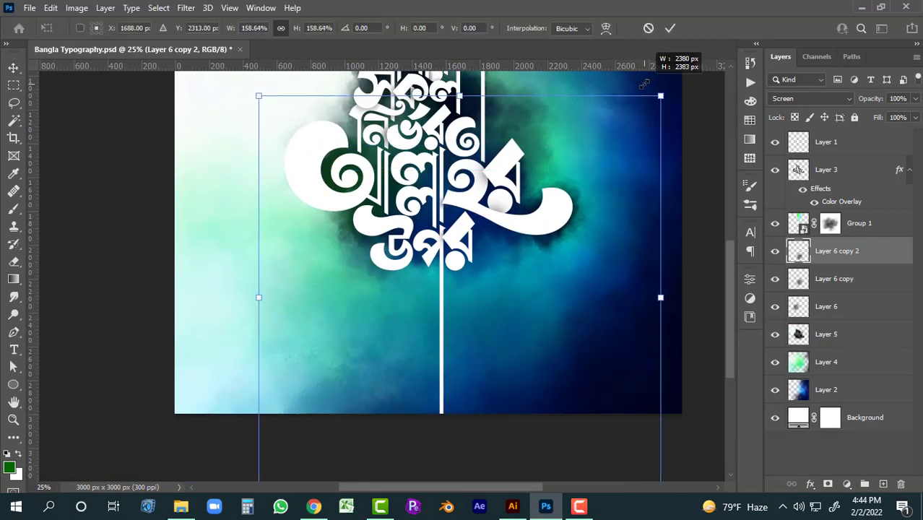
{"action": "mouse_move", "coordinate": [257, 291]}
{"action": "left_mouse_down"}
{"action": "mouse_move", "coordinate": [622, 254]}
{"action": "mouse_move", "coordinate": [533, 286]}
{"action": "left_mouse_up"}
{"action": "key", "text": "Return"}
- Fit the poster on screen and shift the Layer 5 smoke right and down
{"action": "key", "text": "ctrl+minus"}
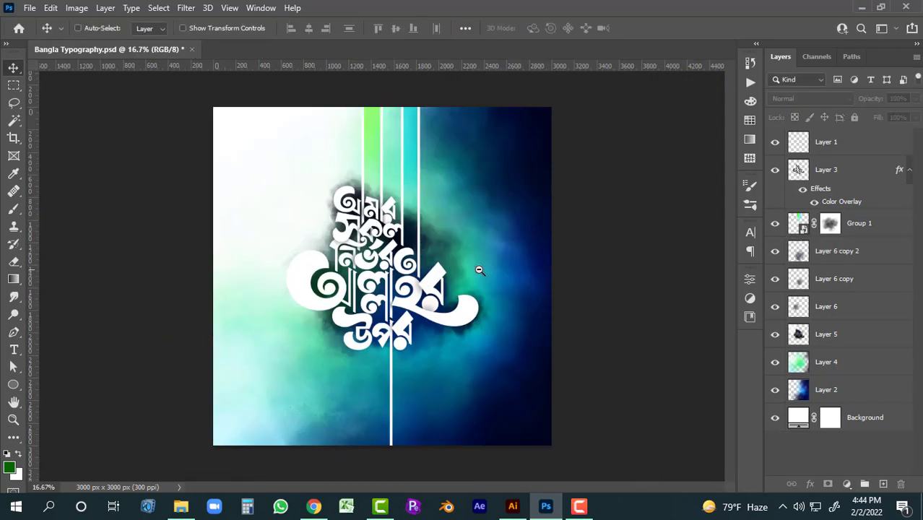
{"action": "key", "text": "ctrl+minus"}
{"action": "key", "text": "ctrl+0"}
{"action": "left_click_drag", "start_coordinate": [448, 187], "coordinate": [465, 218]}
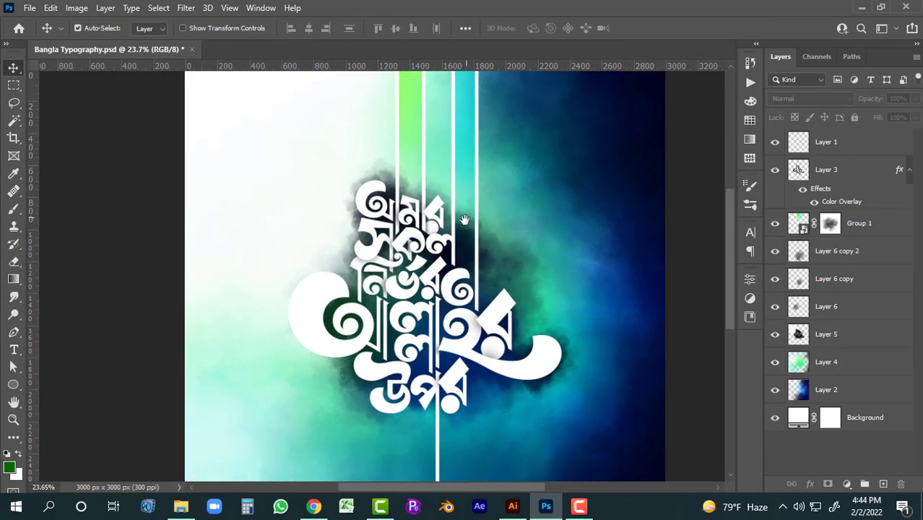
{"action": "left_click", "coordinate": [484, 233]}
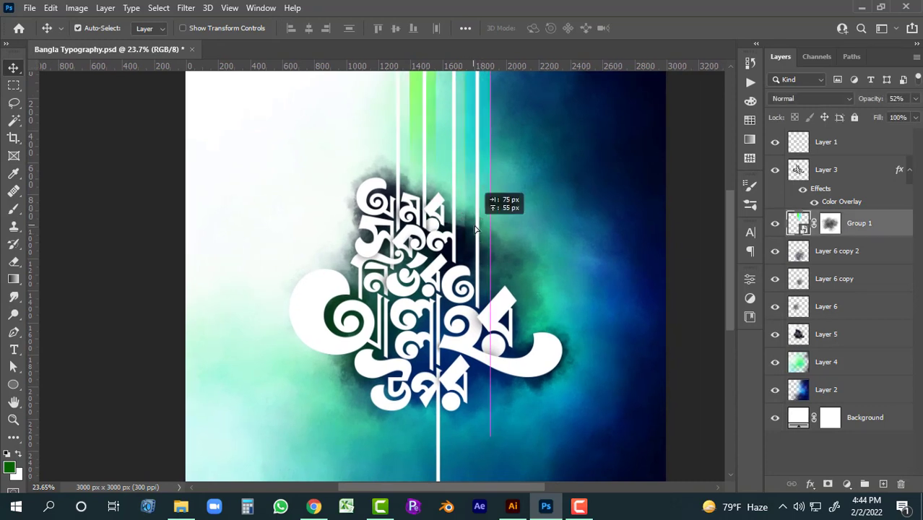
{"action": "mouse_move", "coordinate": [484, 233]}
{"action": "left_mouse_down"}
{"action": "mouse_move", "coordinate": [513, 248]}
{"action": "mouse_move", "coordinate": [518, 220]}
{"action": "left_mouse_up"}
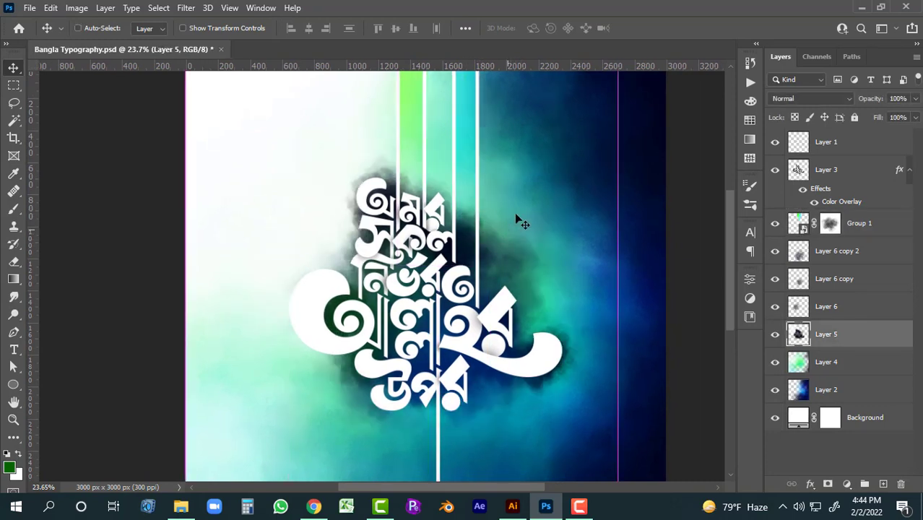
- Select a Screen-blended cloud layer and make a third copy of it
{"action": "scroll", "coordinate": [461, 270], "scroll_direction": "up", "scroll_amount": 1}
{"action": "scroll", "coordinate": [390, 234], "scroll_direction": "up", "scroll_amount": 2}
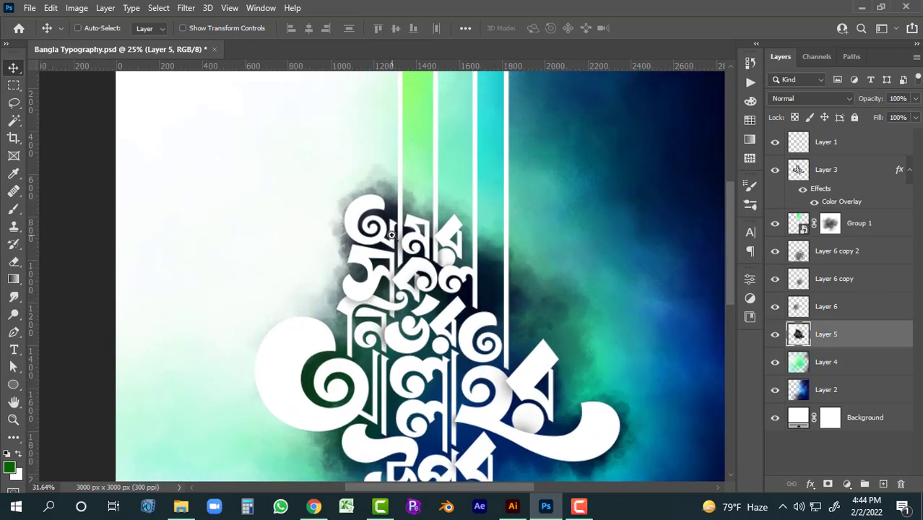
{"action": "left_click_drag", "start_coordinate": [437, 444], "coordinate": [808, 269]}
{"action": "key", "text": "alt+shift+s"}
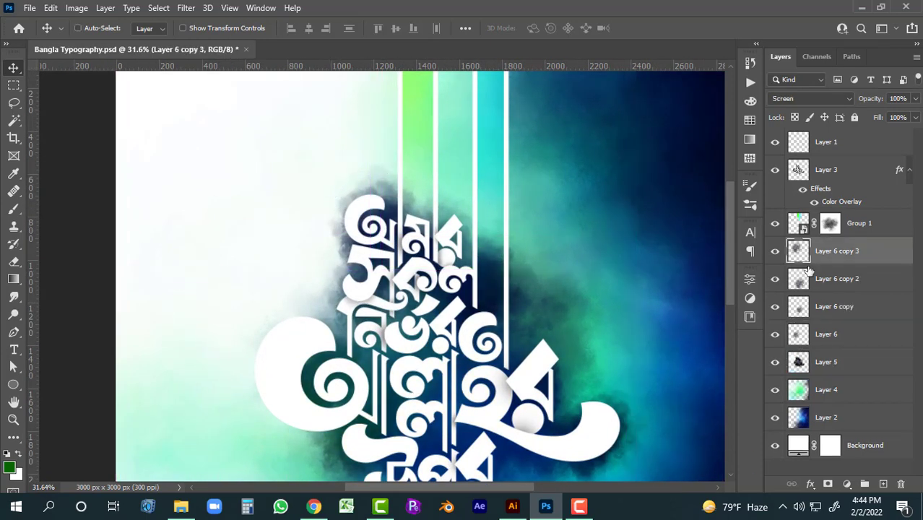
- Tint Layer 6 copy 3 purple with hue +130 and place it behind the top letters
{"action": "key", "text": "ctrl+u"}
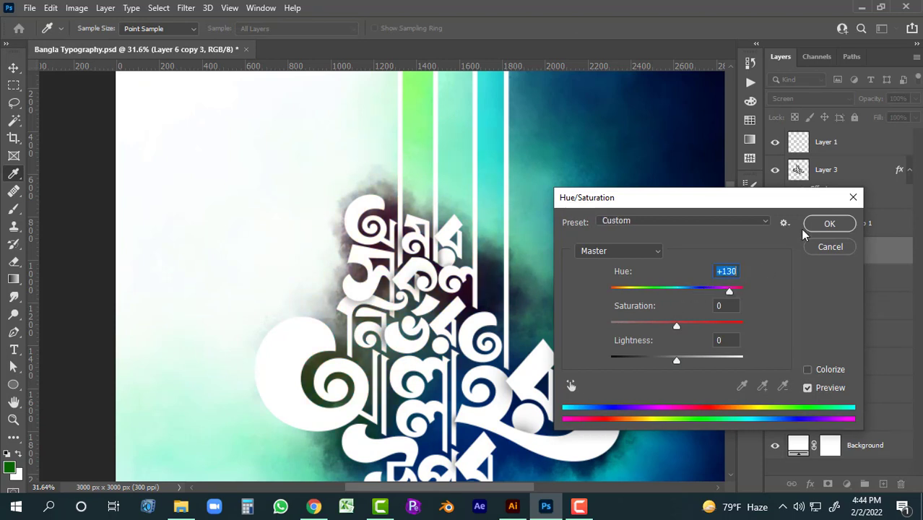
{"action": "left_click", "coordinate": [823, 224]}
{"action": "mouse_move", "coordinate": [401, 216]}
{"action": "left_mouse_down"}
{"action": "mouse_move", "coordinate": [396, 209]}
{"action": "mouse_move", "coordinate": [410, 231]}
{"action": "left_mouse_up"}
{"action": "mouse_move", "coordinate": [470, 295]}
{"action": "left_mouse_down"}
{"action": "mouse_move", "coordinate": [522, 322]}
{"action": "mouse_move", "coordinate": [508, 254]}
{"action": "mouse_move", "coordinate": [344, 183]}
{"action": "mouse_move", "coordinate": [354, 191]}
{"action": "left_mouse_up"}
{"action": "mouse_move", "coordinate": [350, 247]}
{"action": "left_mouse_down"}
{"action": "mouse_move", "coordinate": [335, 204]}
{"action": "mouse_move", "coordinate": [482, 329]}
{"action": "left_mouse_up"}
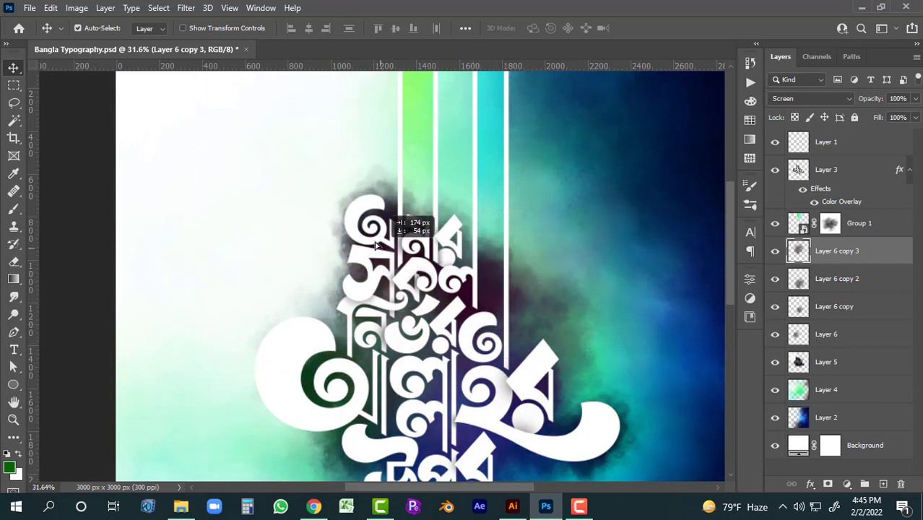
{"action": "left_click_drag", "start_coordinate": [482, 328], "coordinate": [339, 231]}
{"action": "left_click", "coordinate": [449, 287], "text": "ctrl"}
- Switch to a 1500-size Eraser on the Layer 5 smoke and undo the last erase
{"action": "key", "text": "ctrl+minus"}
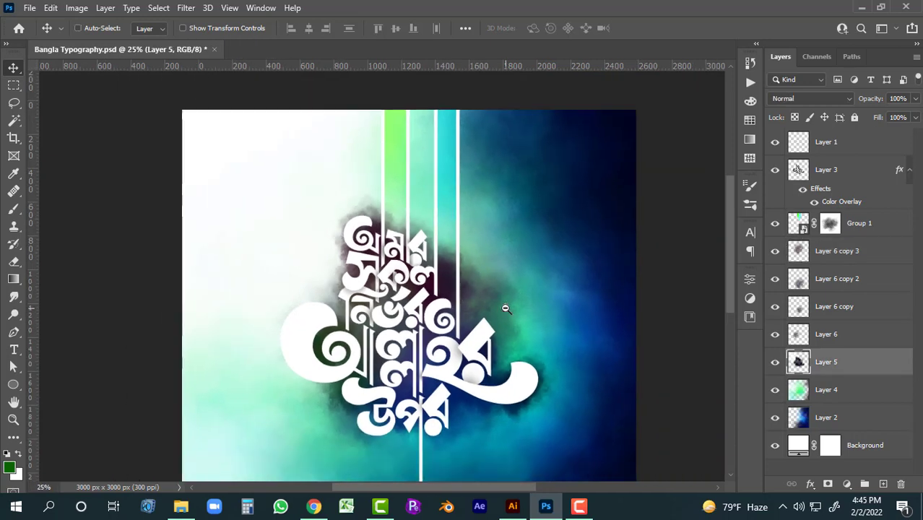
{"action": "key", "text": "ctrl+minus"}
{"action": "scroll", "coordinate": [421, 242], "scroll_direction": "up", "scroll_amount": 3}
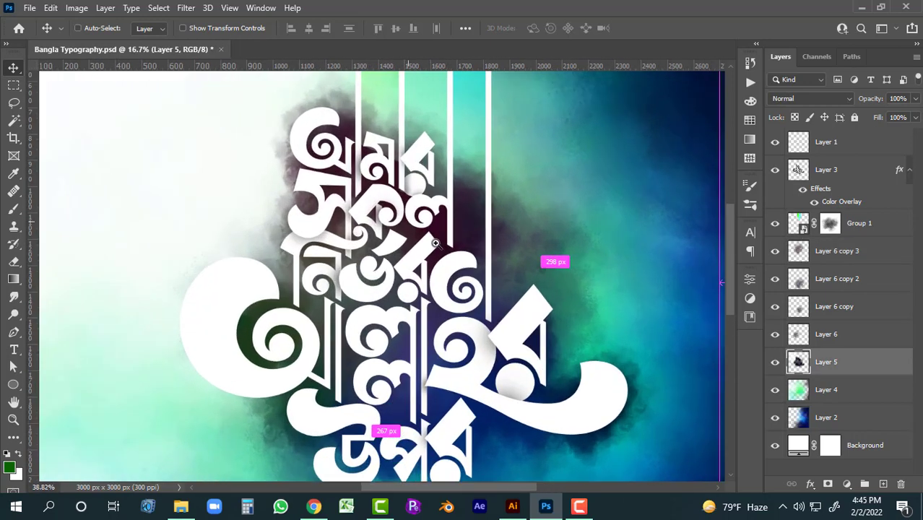
{"action": "mouse_move", "coordinate": [423, 316]}
{"action": "left_mouse_down"}
{"action": "mouse_move", "coordinate": [436, 219]}
{"action": "mouse_move", "coordinate": [439, 291]}
{"action": "left_mouse_up"}
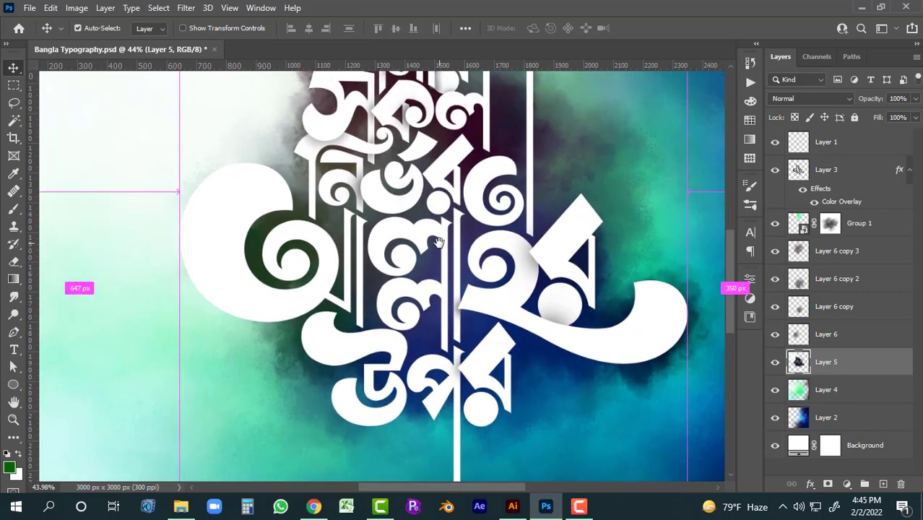
{"action": "scroll", "coordinate": [439, 290], "scroll_direction": "down", "scroll_amount": 3}
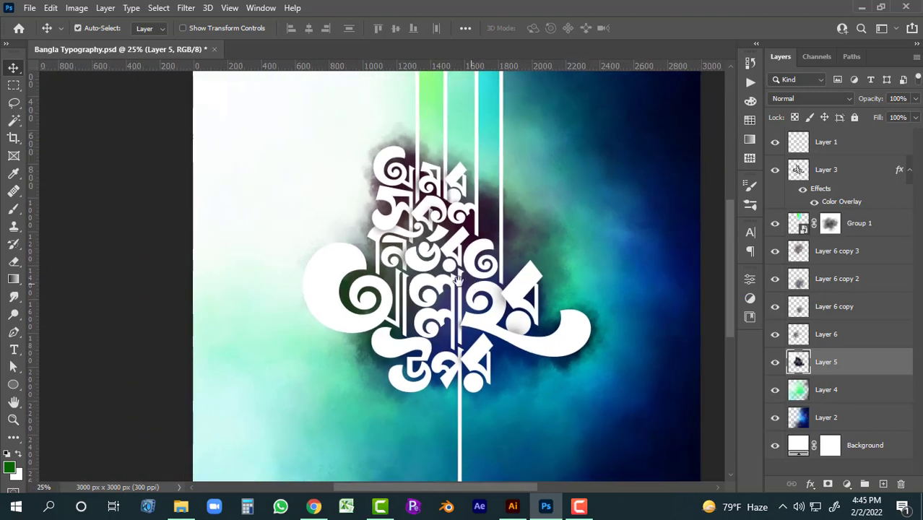
{"action": "scroll", "coordinate": [447, 219], "scroll_direction": "up", "scroll_amount": 1}
{"action": "key", "text": "ctrl"}
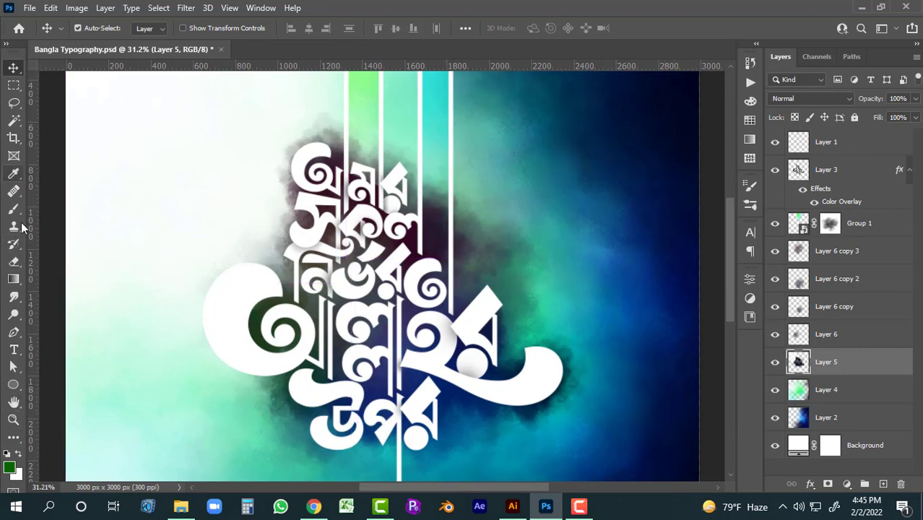
{"action": "left_click", "coordinate": [17, 264]}
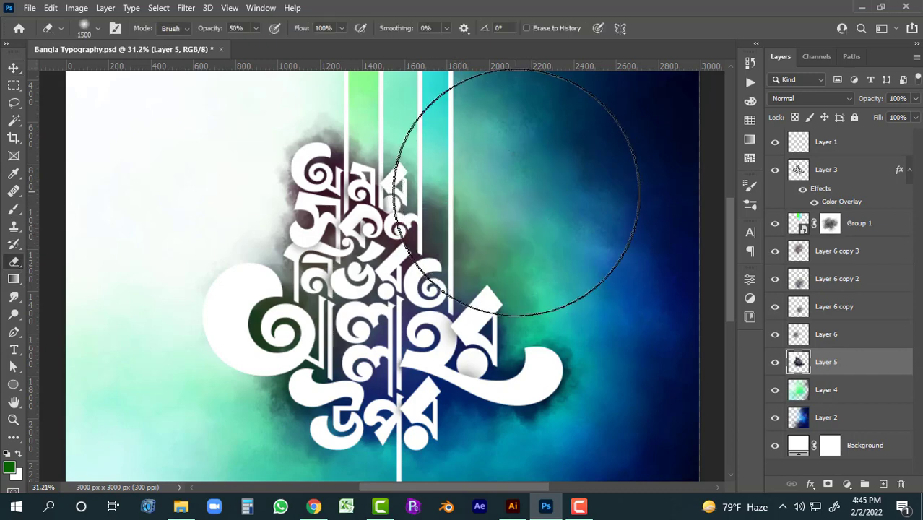
{"action": "key", "text": "bracketright"}
{"action": "key", "text": "bracketright"}
{"action": "key", "text": "ctrl+z"}
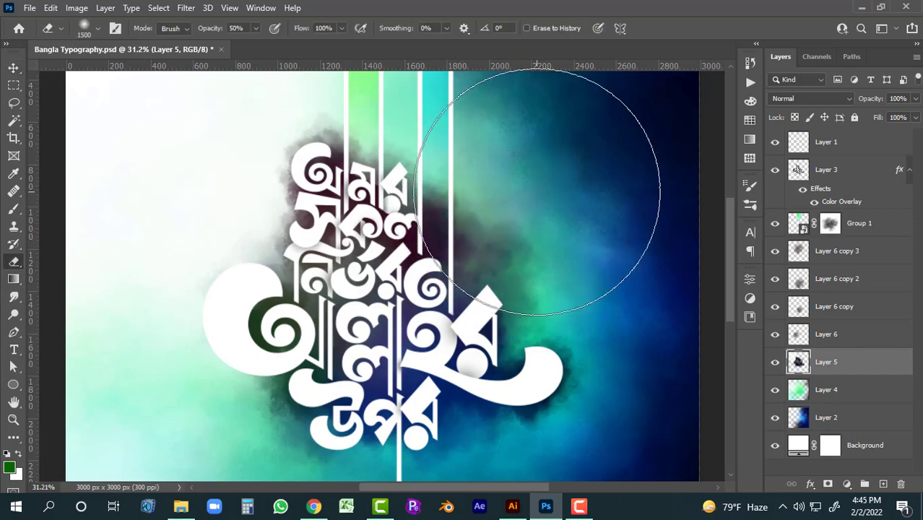
- Paint a green cloud on new Layer 7 right of the lettering, blended as Linear Dodge (Add)
{"action": "left_click", "coordinate": [884, 483]}
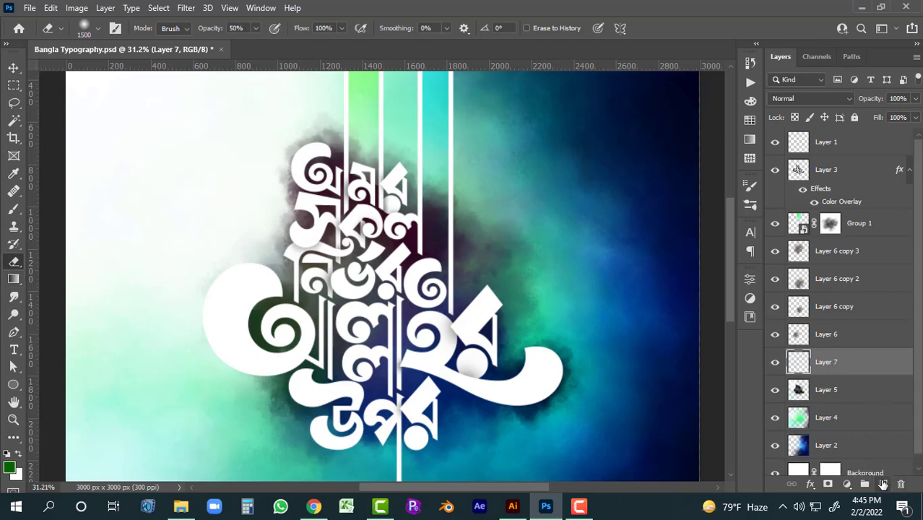
{"action": "left_click", "coordinate": [14, 209]}
{"action": "left_click_drag", "start_coordinate": [498, 239], "coordinate": [549, 180]}
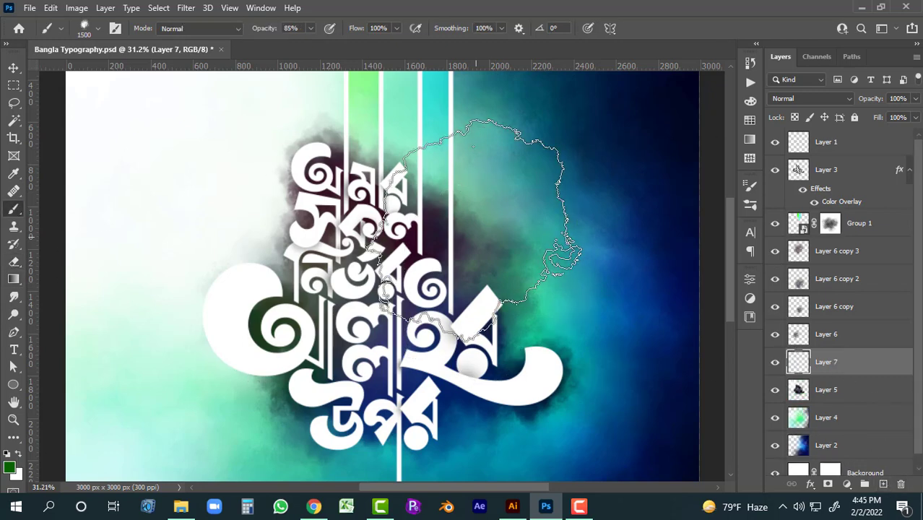
{"action": "left_click", "coordinate": [780, 100]}
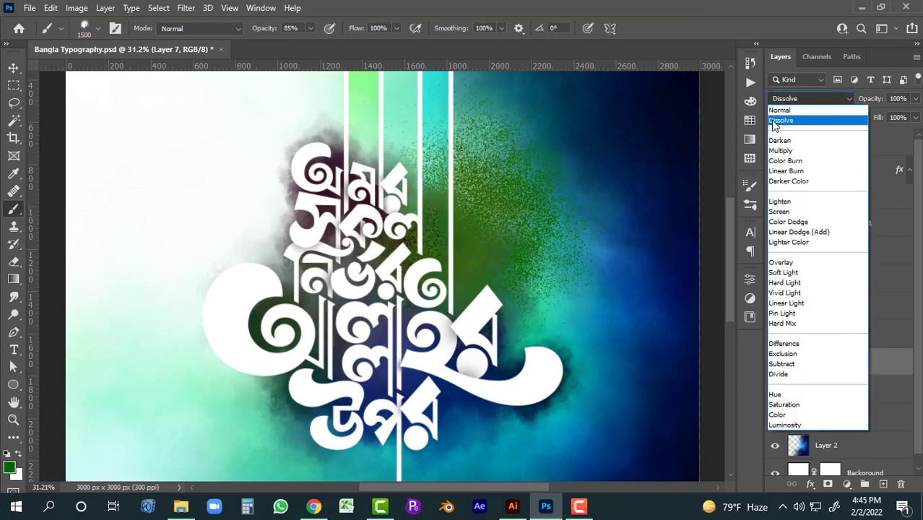
{"action": "left_click", "coordinate": [770, 120]}
{"action": "key", "text": "Down"}
{"action": "key", "text": "Down"}
{"action": "key", "text": "Down"}
{"action": "key", "text": "Down"}
{"action": "key", "text": "Down"}
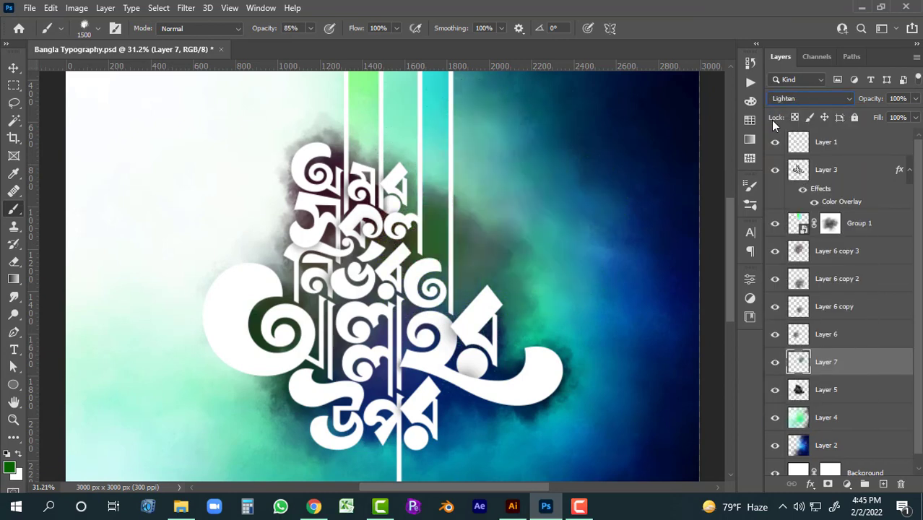
{"action": "key", "text": "Down"}
{"action": "key", "text": "Down"}
{"action": "key", "text": "Down"}
{"action": "key", "text": "Down"}
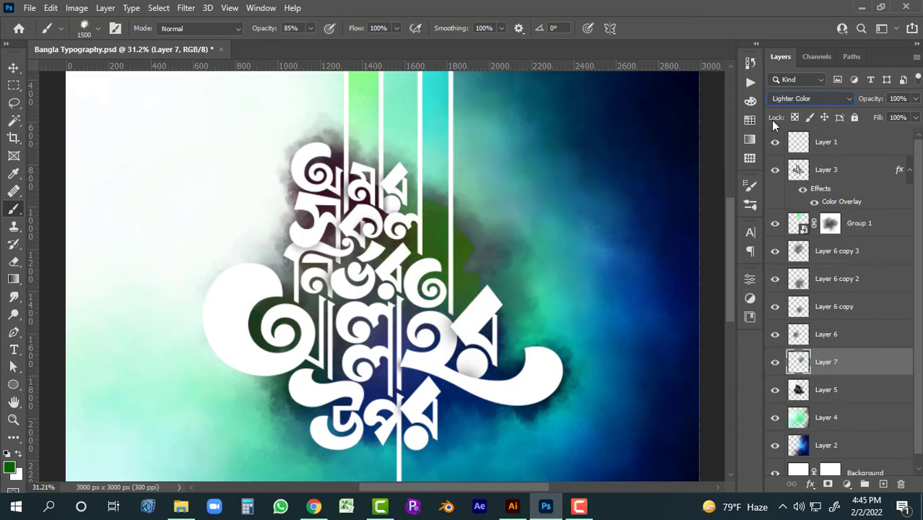
{"action": "key", "text": "Up"}
- Shift Layer 7's hue to +102 so the cloud turns blue-violet
{"action": "left_click", "coordinate": [13, 70]}
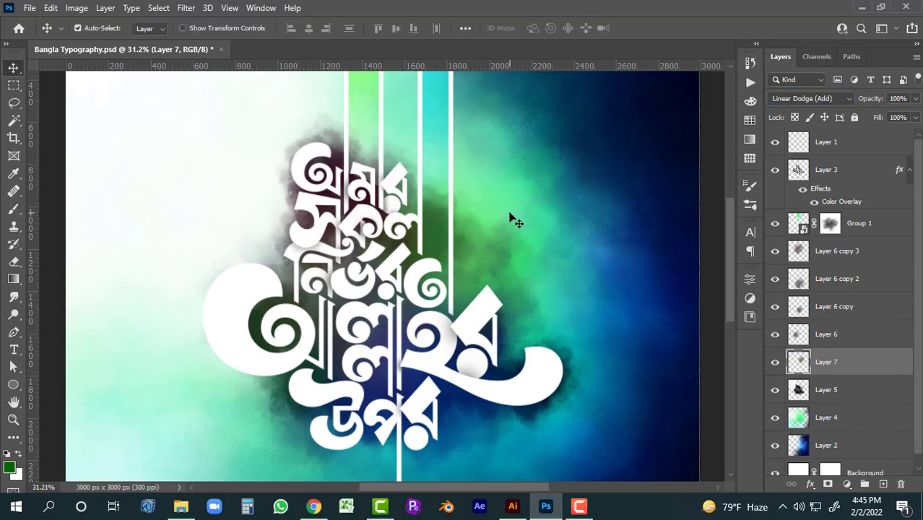
{"action": "key", "text": "ctrl+u"}
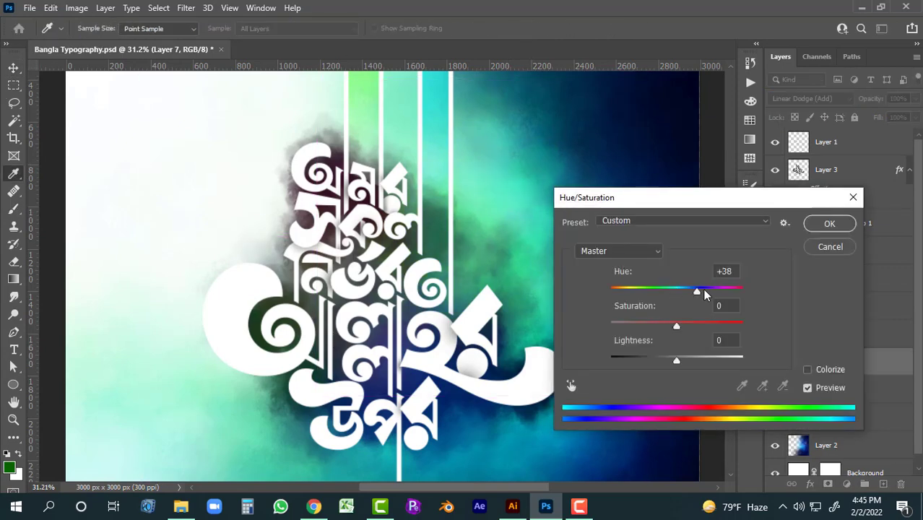
{"action": "mouse_move", "coordinate": [704, 292]}
{"action": "left_mouse_down"}
{"action": "mouse_move", "coordinate": [732, 291]}
{"action": "mouse_move", "coordinate": [787, 220]}
{"action": "left_mouse_up"}
{"action": "left_click", "coordinate": [829, 223]}
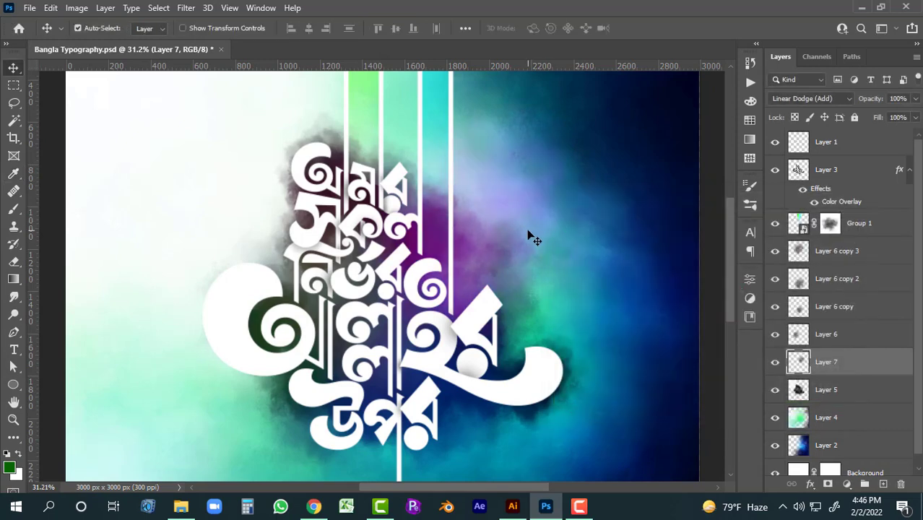
{"action": "key", "text": "ctrl+z"}
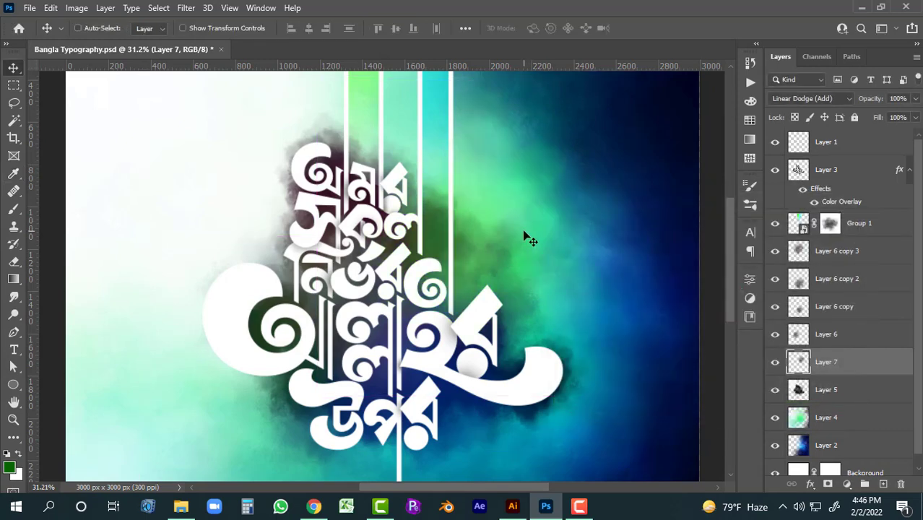
{"action": "key", "text": "ctrl+u"}
{"action": "left_click_drag", "start_coordinate": [696, 289], "coordinate": [698, 289]}
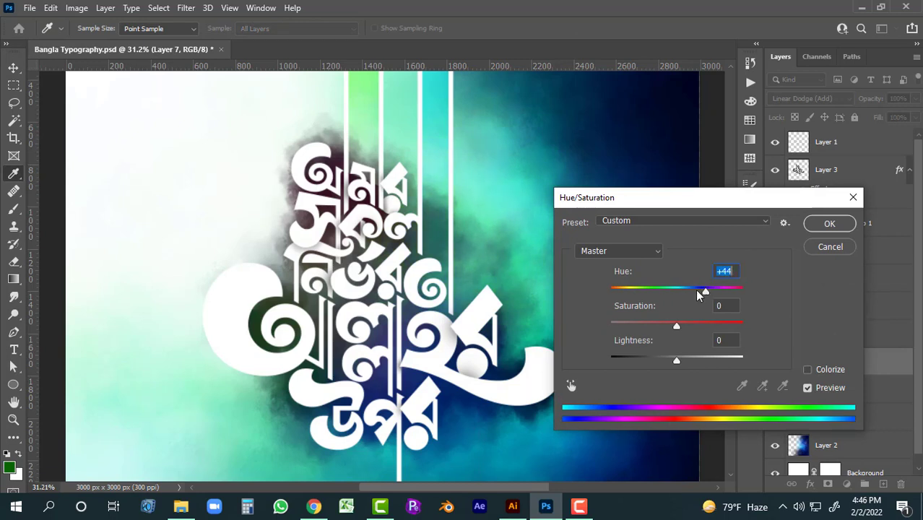
{"action": "left_click_drag", "start_coordinate": [702, 288], "coordinate": [721, 288]}
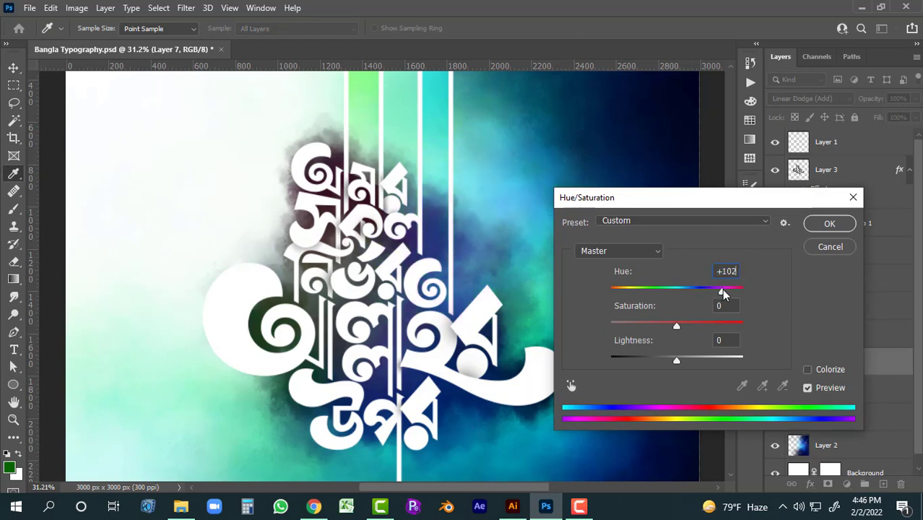
{"action": "left_click", "coordinate": [829, 224]}
- Zoom in and nudge the Layer 6 copy 3 cloud slightly
{"action": "left_click_drag", "start_coordinate": [385, 331], "coordinate": [418, 263]}
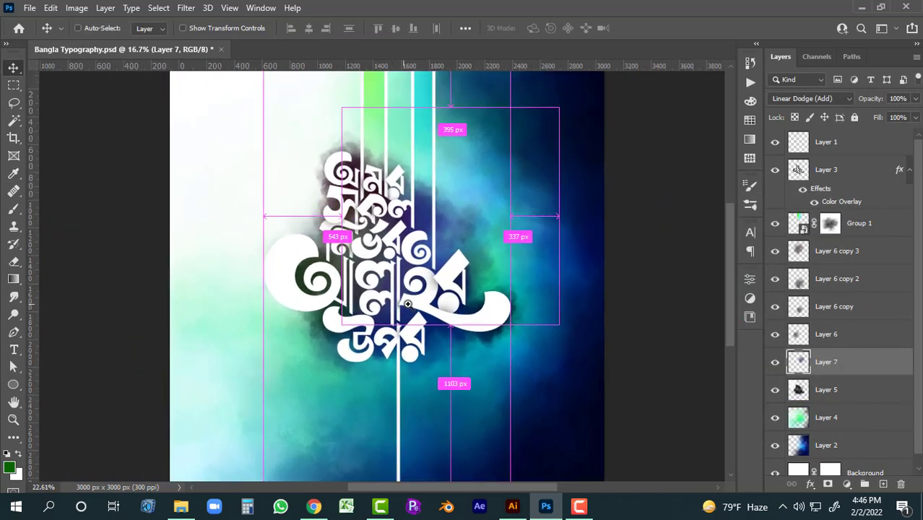
{"action": "mouse_move", "coordinate": [436, 207]}
{"action": "left_mouse_down"}
{"action": "mouse_move", "coordinate": [454, 190]}
{"action": "mouse_move", "coordinate": [440, 203]}
{"action": "left_mouse_up"}
{"action": "left_click", "coordinate": [14, 258]}
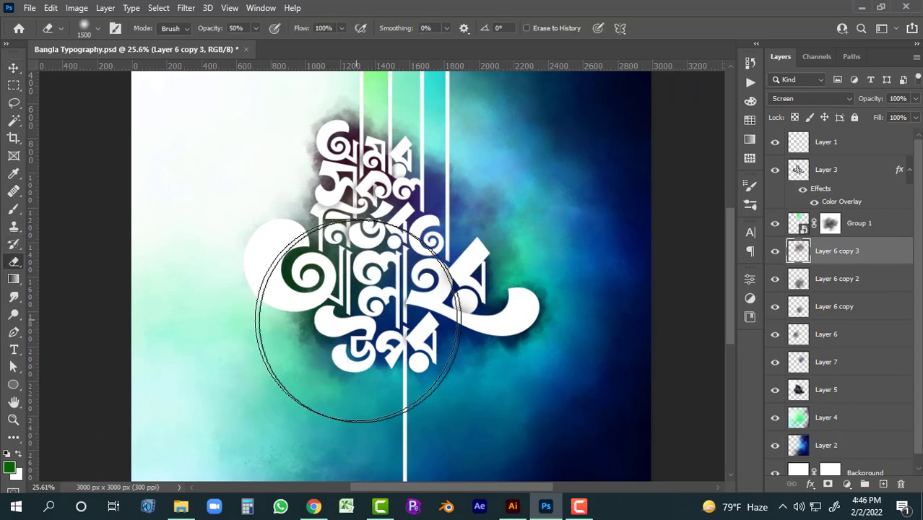
- Nudge Group 1 slightly, then shift Layer 6 copy 3's hue to +137, making it teal-green
{"action": "left_click", "coordinate": [12, 68]}
{"action": "left_click", "coordinate": [439, 187]}
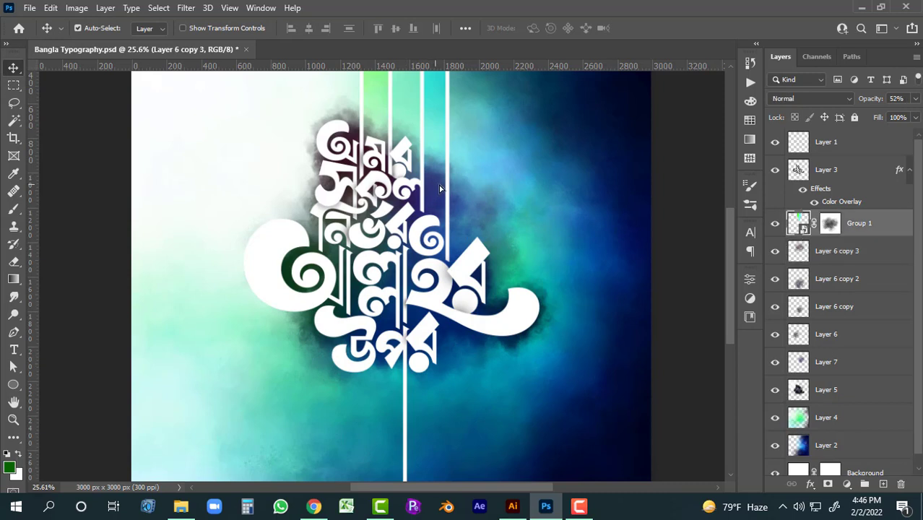
{"action": "left_click_drag", "start_coordinate": [442, 189], "coordinate": [444, 190]}
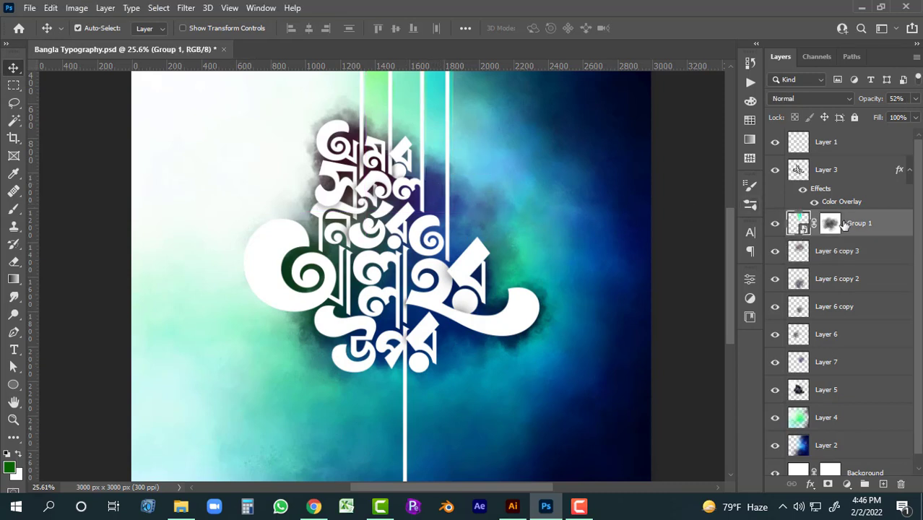
{"action": "left_click", "coordinate": [438, 211]}
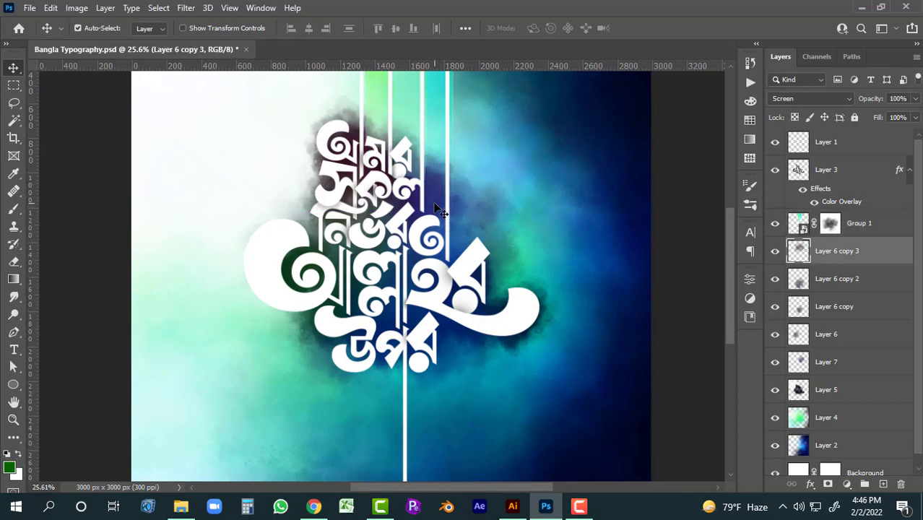
{"action": "key", "text": "ctrl+u"}
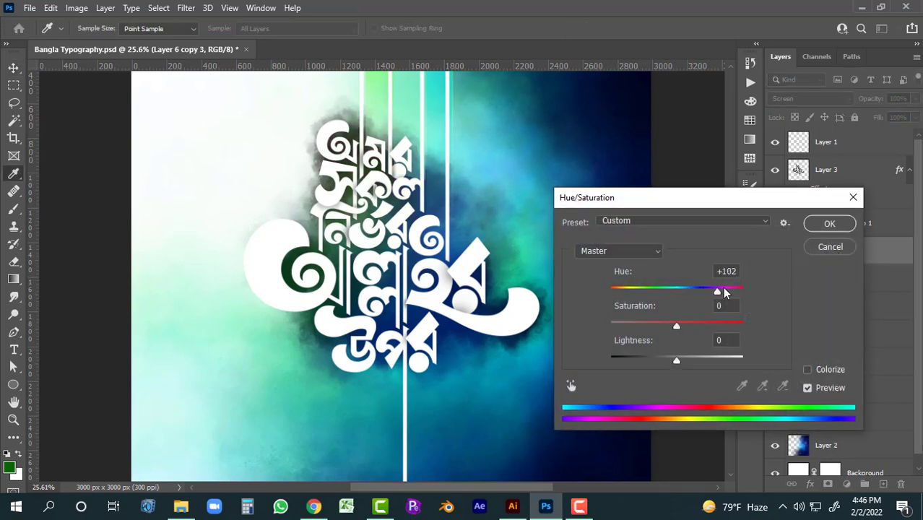
{"action": "left_click_drag", "start_coordinate": [686, 294], "coordinate": [624, 295]}
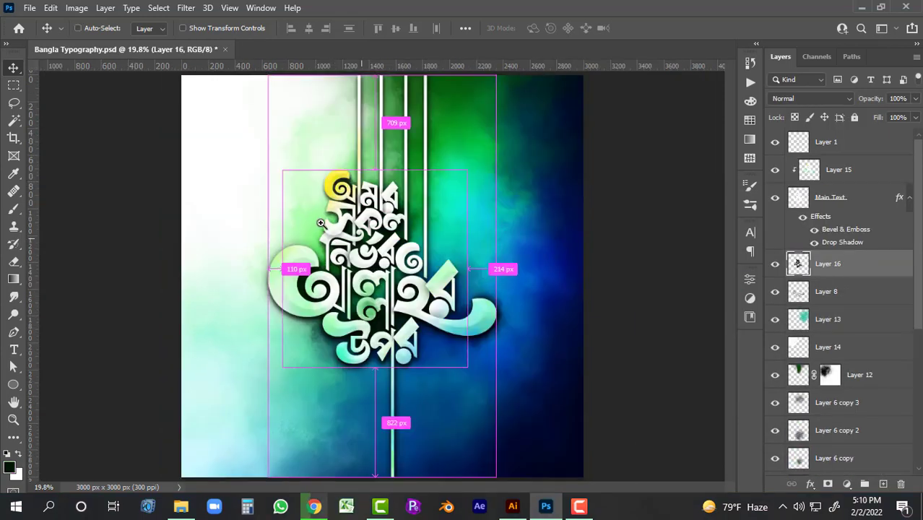
- Set Layer 1's opacity to 70%
{"action": "scroll", "coordinate": [320, 227], "scroll_direction": "up", "scroll_amount": 5}
{"action": "left_click_drag", "start_coordinate": [457, 221], "coordinate": [422, 223]}
{"action": "left_click", "coordinate": [842, 148]}
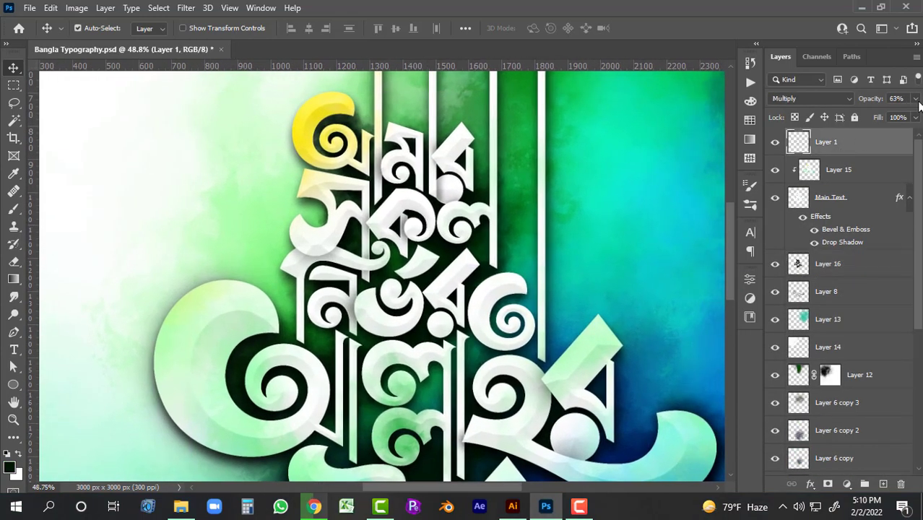
{"action": "left_click_drag", "start_coordinate": [913, 116], "coordinate": [915, 116]}
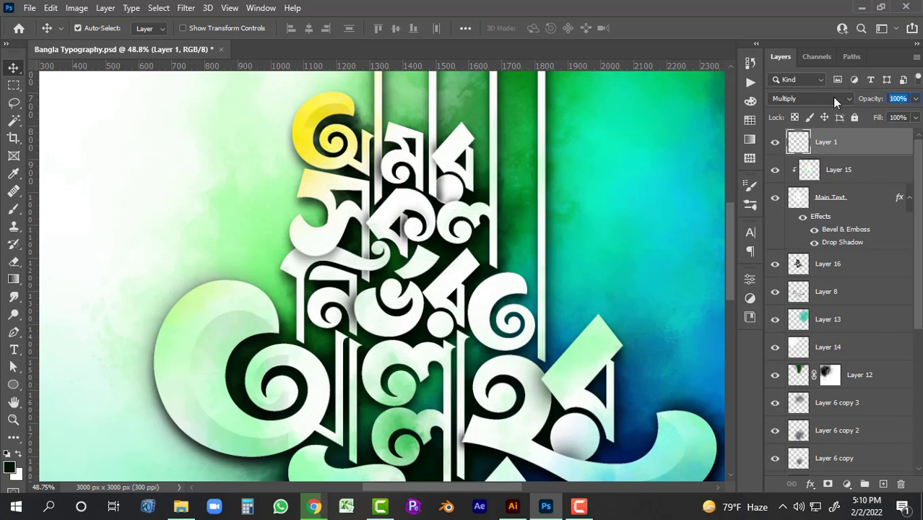
{"action": "key", "text": "8"}
{"action": "key", "text": "7"}
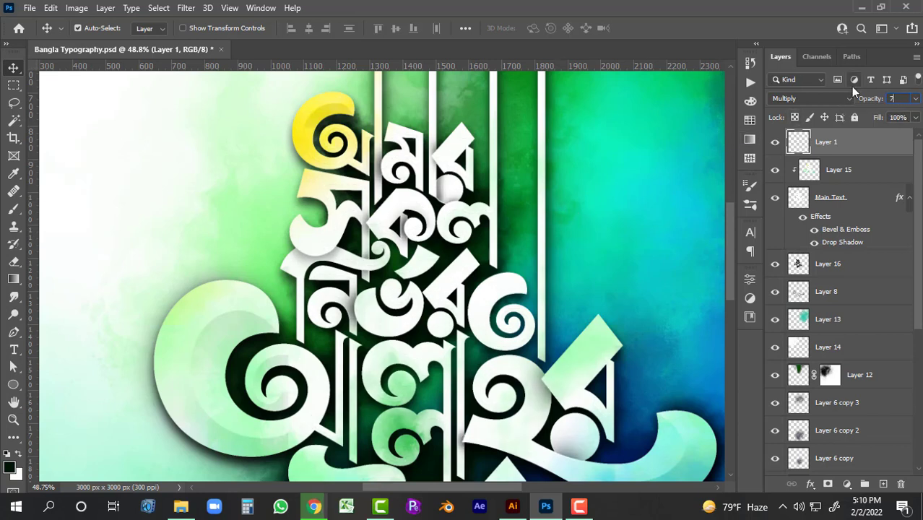
- Pick a small Eraser and zoom in on the top letters
{"action": "scroll", "coordinate": [468, 185], "scroll_direction": "up", "scroll_amount": 3}
{"action": "scroll", "coordinate": [408, 159], "scroll_direction": "up", "scroll_amount": 3}
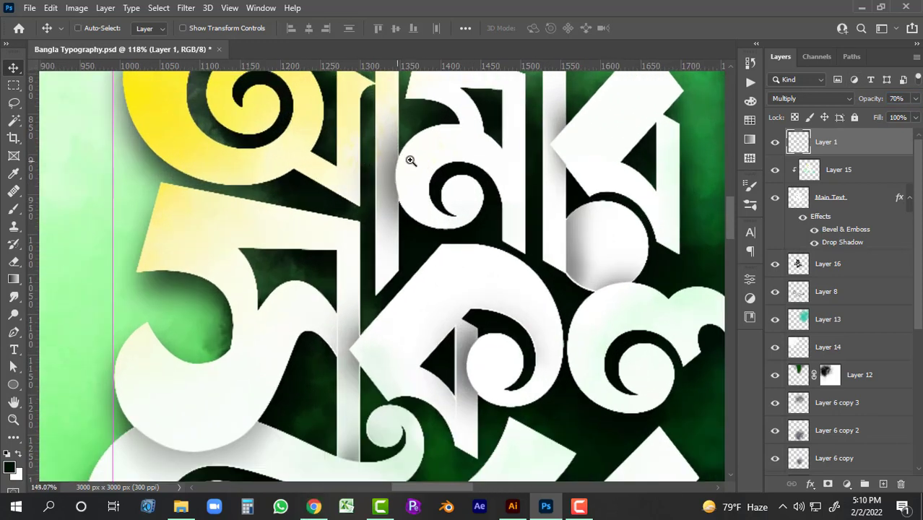
{"action": "left_click", "coordinate": [15, 263]}
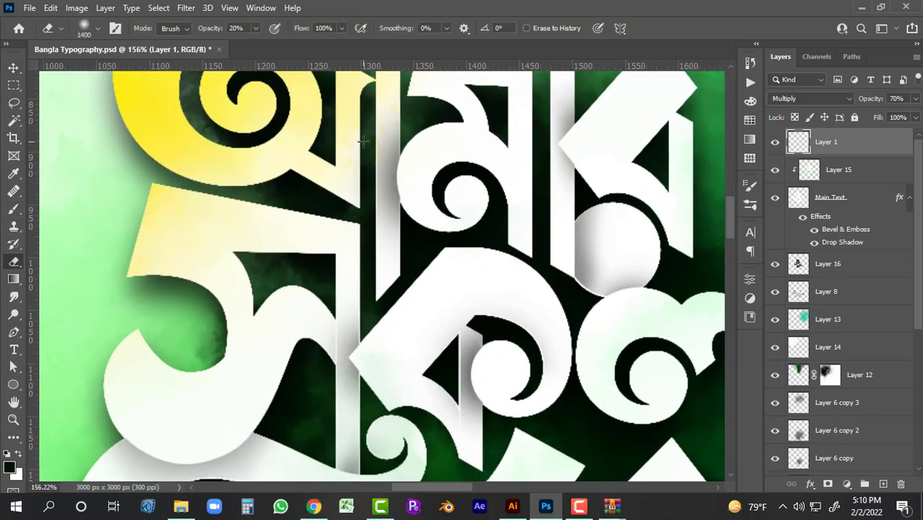
{"action": "key", "text": "bracketleft"}
{"action": "key", "text": "bracketleft"}
{"action": "key", "text": "bracketleft"}
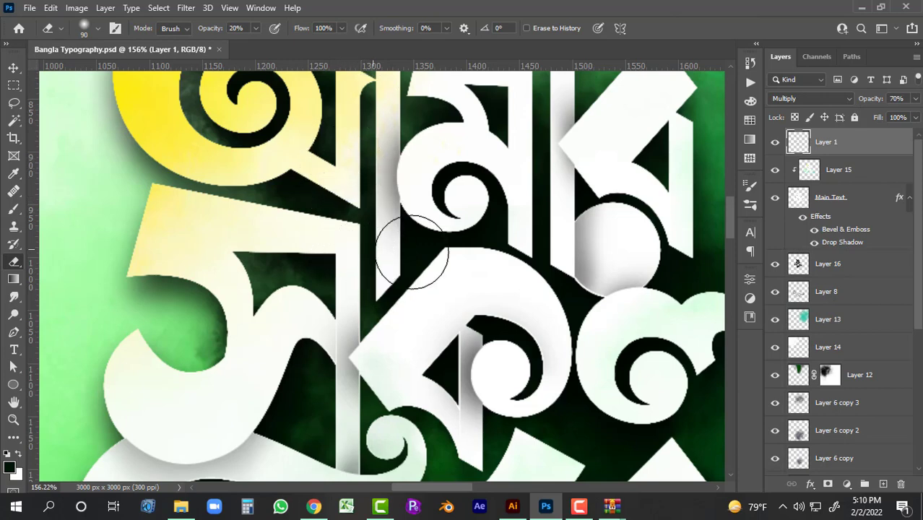
{"action": "left_click", "coordinate": [506, 245], "text": "alt"}
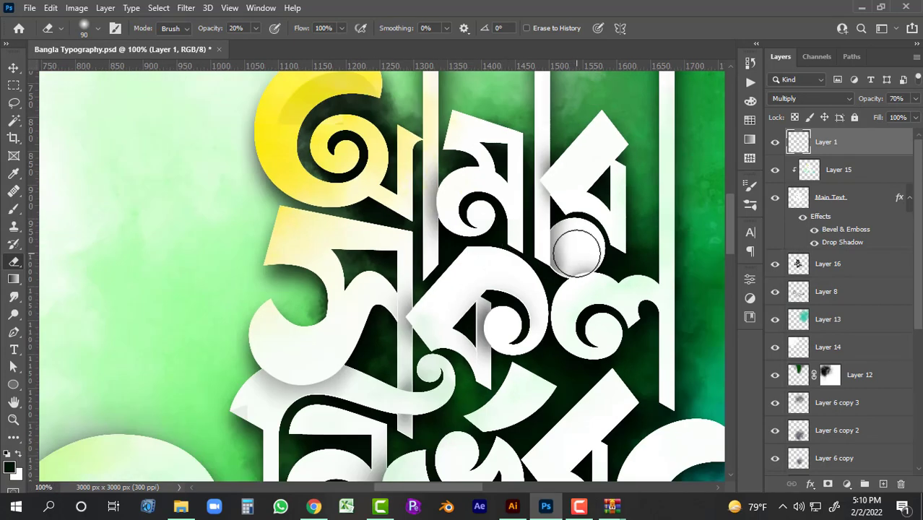
{"action": "mouse_move", "coordinate": [448, 295]}
{"action": "left_mouse_down"}
{"action": "mouse_move", "coordinate": [378, 234]}
{"action": "mouse_move", "coordinate": [474, 248]}
{"action": "left_mouse_up"}
- Draw an elliptical selection around the small white circle in the lettering
{"action": "left_click", "coordinate": [816, 202]}
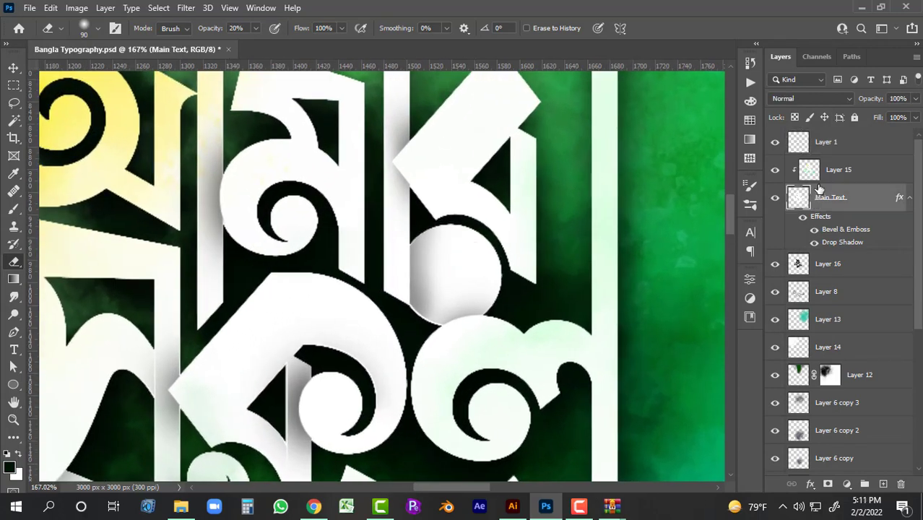
{"action": "right_click", "coordinate": [13, 84]}
{"action": "left_click", "coordinate": [65, 97]}
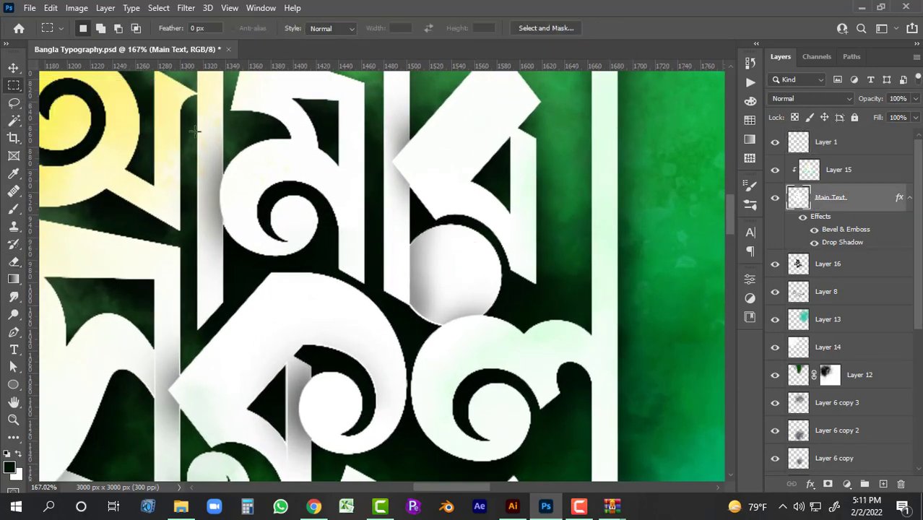
{"action": "left_click_drag", "start_coordinate": [478, 271], "coordinate": [494, 263]}
{"action": "mouse_move", "coordinate": [437, 276]}
{"action": "left_mouse_down"}
{"action": "mouse_move", "coordinate": [528, 208]}
{"action": "mouse_move", "coordinate": [445, 270]}
{"action": "left_mouse_up"}
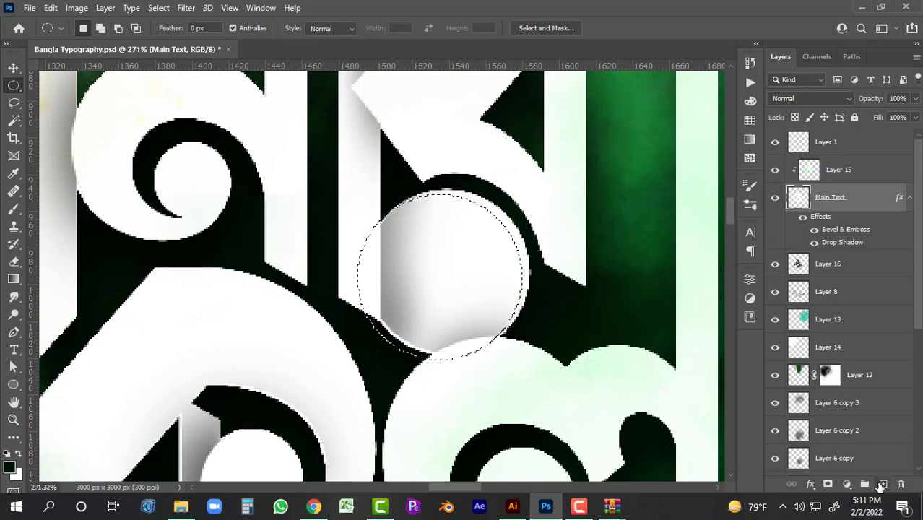
- Add a new layer and set the foreground colour to pure red
{"action": "left_click", "coordinate": [881, 485]}
{"action": "left_click", "coordinate": [9, 467]}
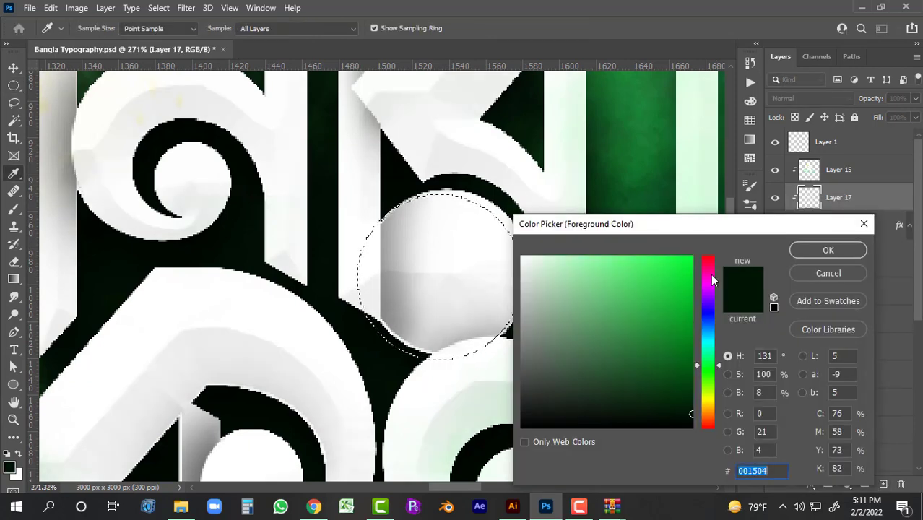
{"action": "left_click_drag", "start_coordinate": [710, 275], "coordinate": [708, 257]}
{"action": "left_click", "coordinate": [797, 251]}
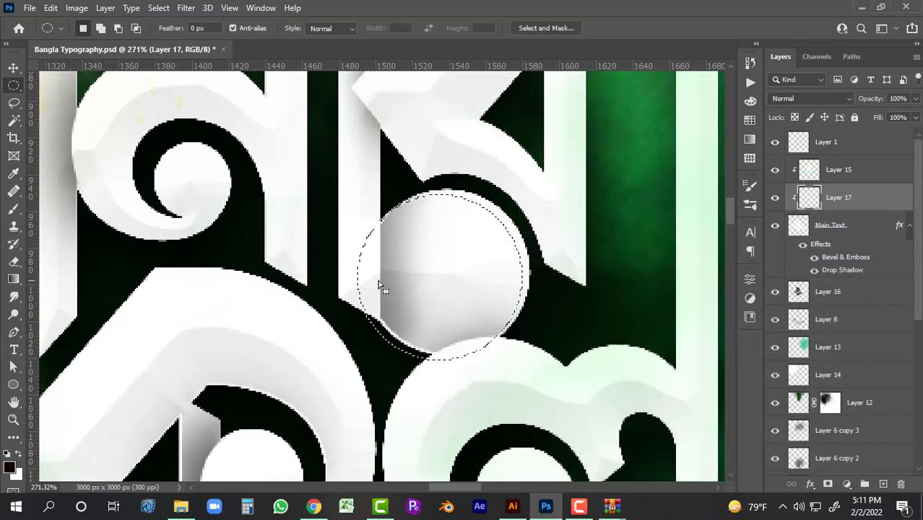
{"action": "left_click", "coordinate": [9, 467]}
{"action": "mouse_move", "coordinate": [549, 404]}
{"action": "left_mouse_down"}
{"action": "mouse_move", "coordinate": [694, 257]}
{"action": "mouse_move", "coordinate": [708, 342]}
{"action": "mouse_move", "coordinate": [709, 256]}
{"action": "left_mouse_up"}
{"action": "left_click", "coordinate": [804, 252]}
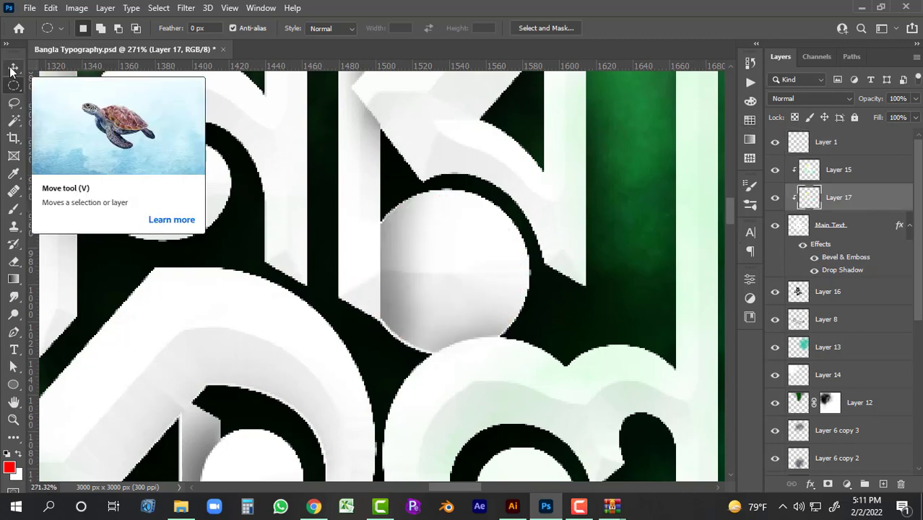
- Move the red circle layer to the top, position it over the white dot and enlarge it slightly
{"action": "key", "text": "ctrl+shift+bracketright"}
{"action": "left_click", "coordinate": [13, 68]}
{"action": "left_click_drag", "start_coordinate": [463, 228], "coordinate": [456, 229]}
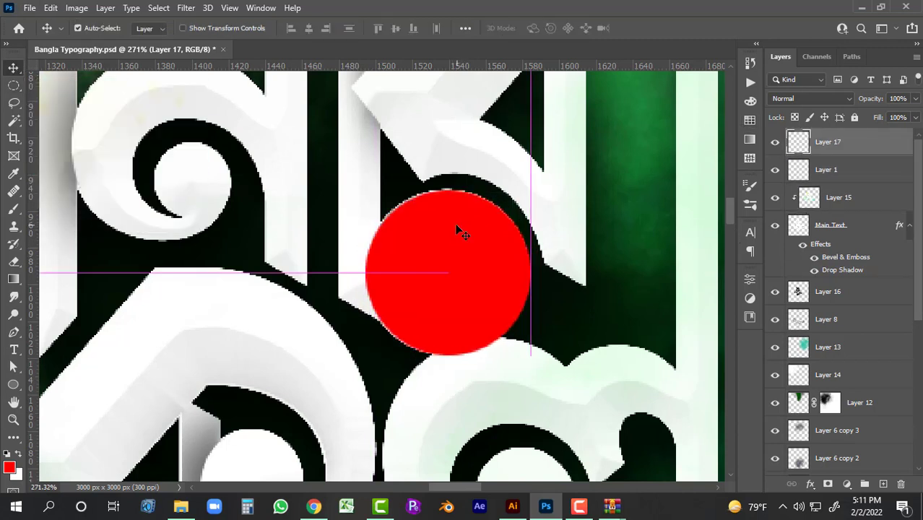
{"action": "key", "text": "ctrl+t"}
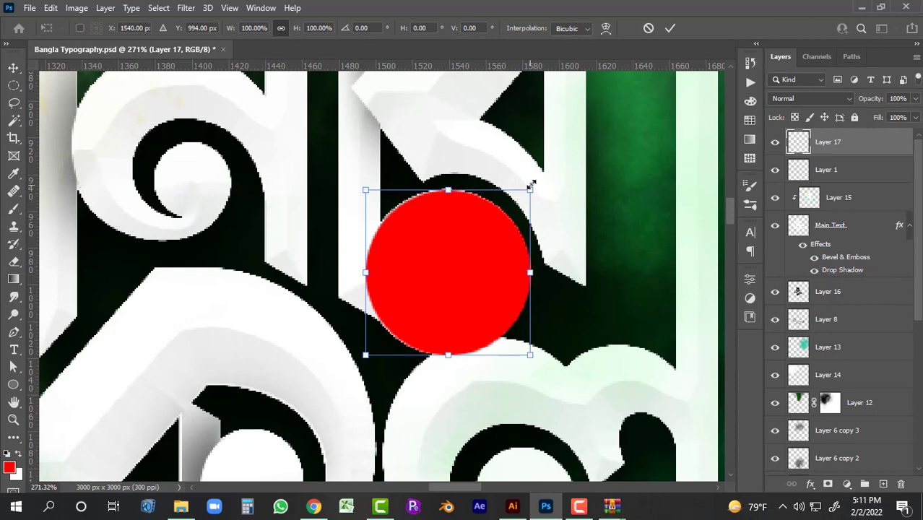
{"action": "left_click_drag", "start_coordinate": [530, 185], "coordinate": [534, 181]}
{"action": "key", "text": "Return"}
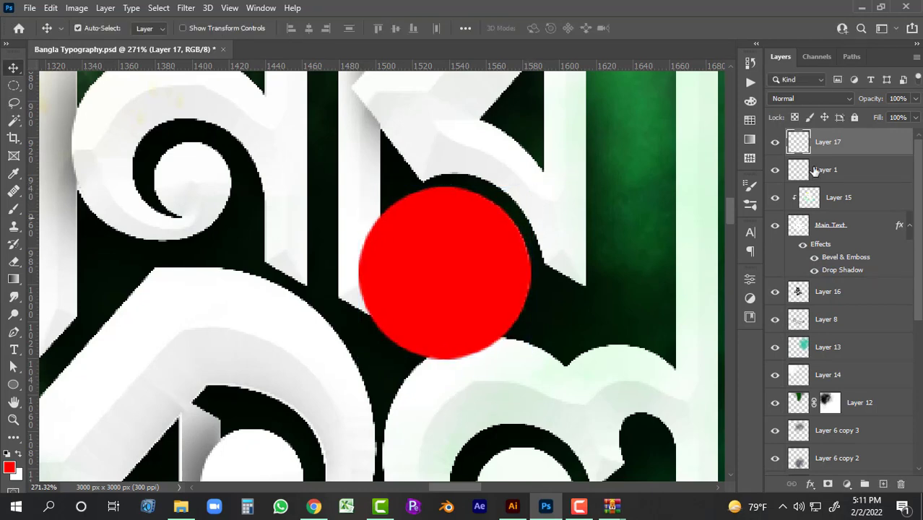
- Delete the red circle layer and load the Main Text lettering outline as a selection
{"action": "left_click", "coordinate": [800, 225]}
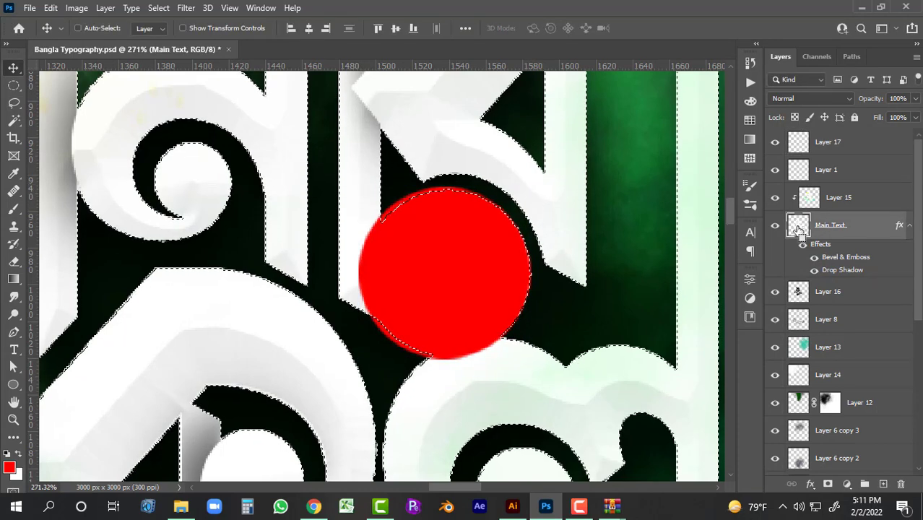
{"action": "key", "text": "ctrl+d"}
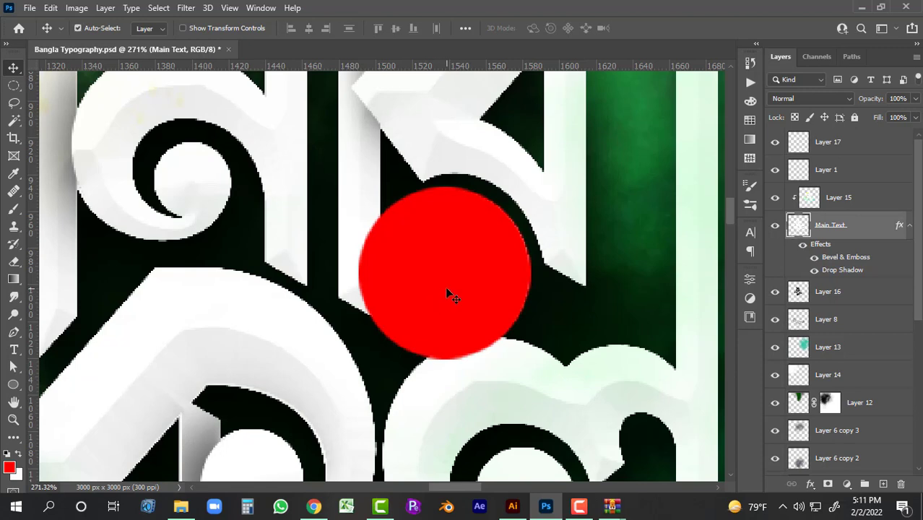
{"action": "left_click", "coordinate": [396, 273]}
{"action": "key", "text": "Delete"}
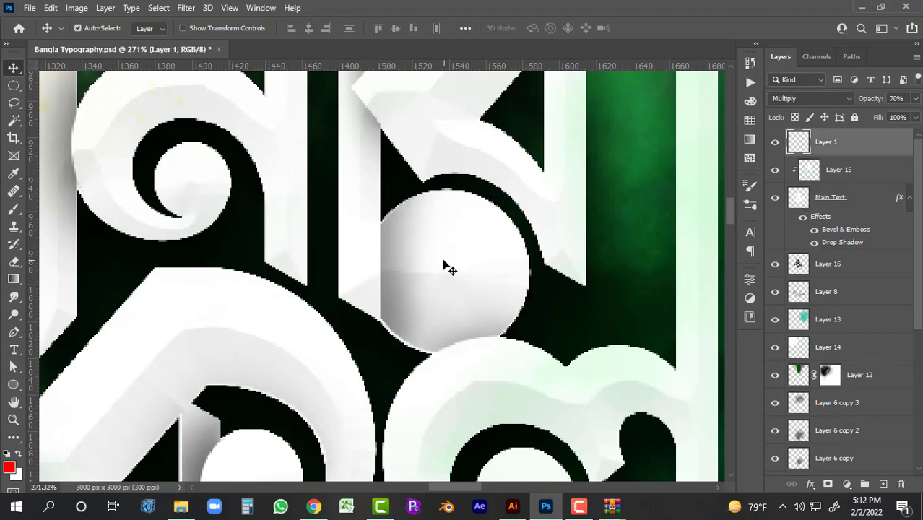
{"action": "left_click", "coordinate": [888, 177]}
{"action": "left_click", "coordinate": [799, 200]}
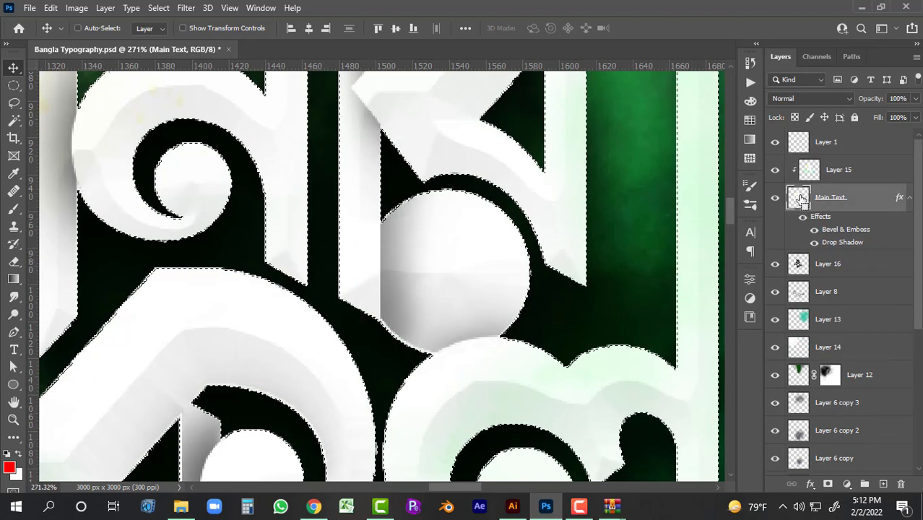
- Brush red paint over the white dot on Layer 15
{"action": "left_click", "coordinate": [809, 171]}
{"action": "left_click", "coordinate": [14, 209]}
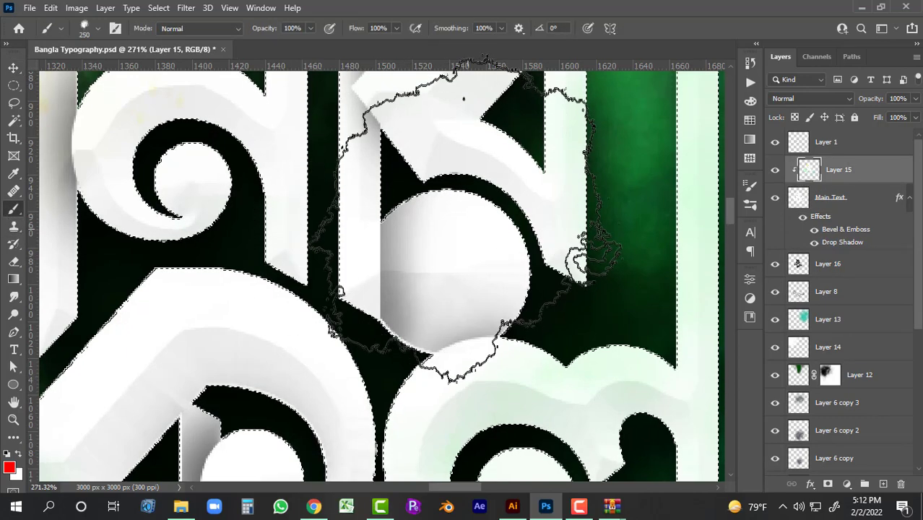
{"action": "left_click", "coordinate": [457, 244]}
{"action": "mouse_move", "coordinate": [457, 244]}
{"action": "left_mouse_down"}
{"action": "mouse_move", "coordinate": [458, 264]}
{"action": "mouse_move", "coordinate": [428, 237]}
{"action": "mouse_move", "coordinate": [430, 300]}
{"action": "mouse_move", "coordinate": [452, 299]}
{"action": "left_mouse_up"}
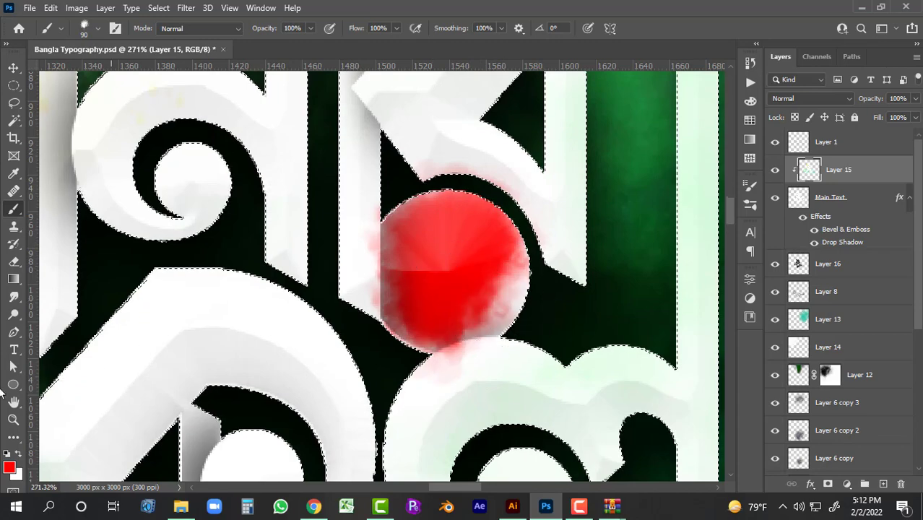
- Paint yellow ffe400 over the dot's lower half
{"action": "key", "text": "i"}
{"action": "left_click", "coordinate": [8, 468]}
{"action": "type", "text": "ffe400"}
{"action": "left_click", "coordinate": [828, 250]}
{"action": "key", "text": "b"}
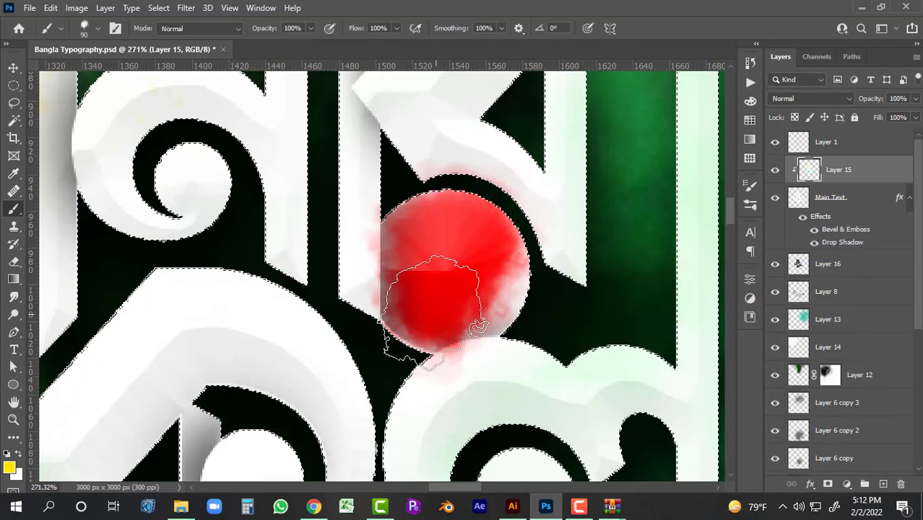
{"action": "mouse_move", "coordinate": [427, 301]}
{"action": "left_mouse_down"}
{"action": "mouse_move", "coordinate": [478, 324]}
{"action": "mouse_move", "coordinate": [469, 309]}
{"action": "mouse_move", "coordinate": [489, 267]}
{"action": "left_mouse_up"}
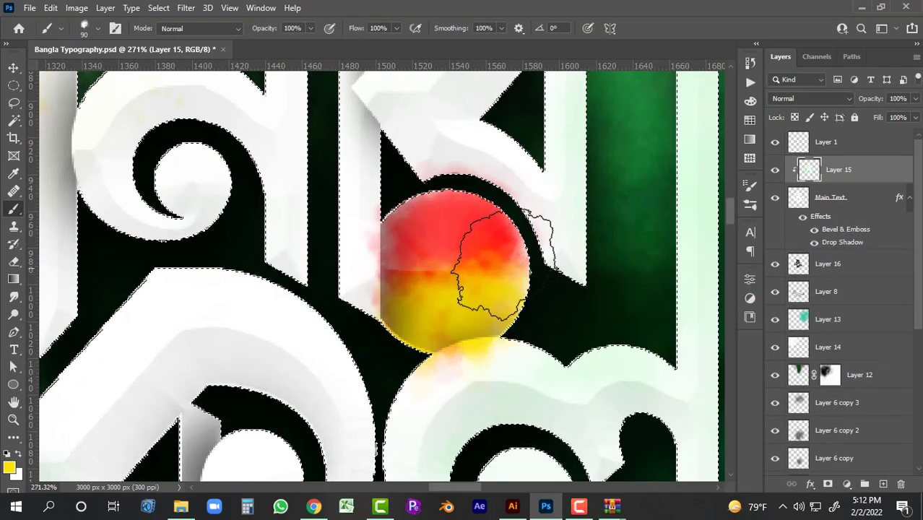
- Brush green onto the dot's lower left
{"action": "key", "text": "i"}
{"action": "left_click", "coordinate": [9, 468]}
{"action": "left_click_drag", "start_coordinate": [708, 403], "coordinate": [708, 381]}
{"action": "key", "text": "Return"}
{"action": "key", "text": "b"}
{"action": "mouse_move", "coordinate": [420, 296]}
{"action": "left_mouse_down"}
{"action": "mouse_move", "coordinate": [395, 271]}
{"action": "mouse_move", "coordinate": [457, 281]}
{"action": "left_mouse_up"}
{"action": "key", "text": "ctrl+z"}
{"action": "mouse_move", "coordinate": [381, 289]}
{"action": "left_mouse_down"}
{"action": "mouse_move", "coordinate": [358, 318]}
{"action": "mouse_move", "coordinate": [377, 253]}
{"action": "mouse_move", "coordinate": [334, 329]}
{"action": "mouse_move", "coordinate": [457, 377]}
{"action": "mouse_move", "coordinate": [513, 311]}
{"action": "mouse_move", "coordinate": [393, 264]}
{"action": "mouse_move", "coordinate": [419, 228]}
{"action": "left_mouse_up"}
- Paint white over stray green beside the dot
{"action": "key", "text": "i"}
{"action": "left_click", "coordinate": [8, 468]}
{"action": "left_click", "coordinate": [527, 263]}
{"action": "left_click", "coordinate": [828, 250]}
{"action": "key", "text": "b"}
{"action": "key", "text": "ctrl+z"}
- Blend the red and yellow paint further across the dot, adjusting the brush size
{"action": "left_click", "coordinate": [13, 67]}
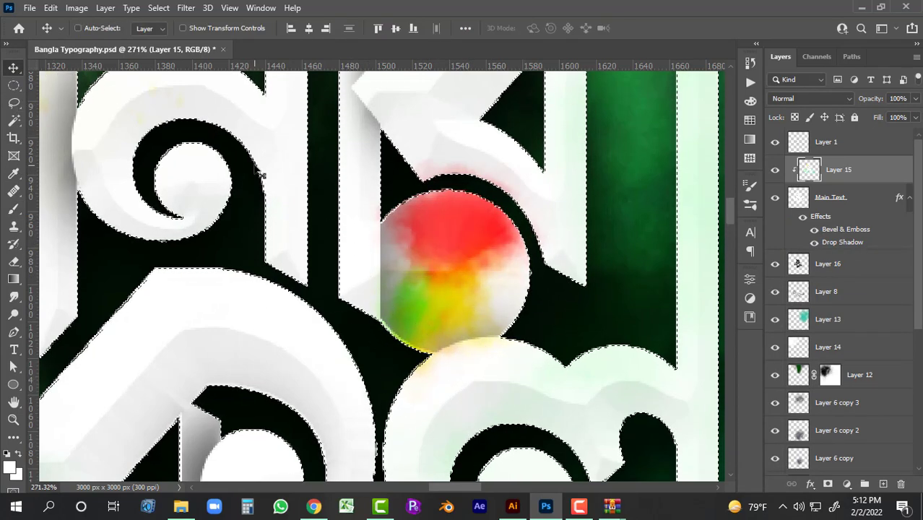
{"action": "scroll", "coordinate": [511, 286], "scroll_direction": "down", "scroll_amount": 6}
{"action": "scroll", "coordinate": [505, 274], "scroll_direction": "down", "scroll_amount": 1}
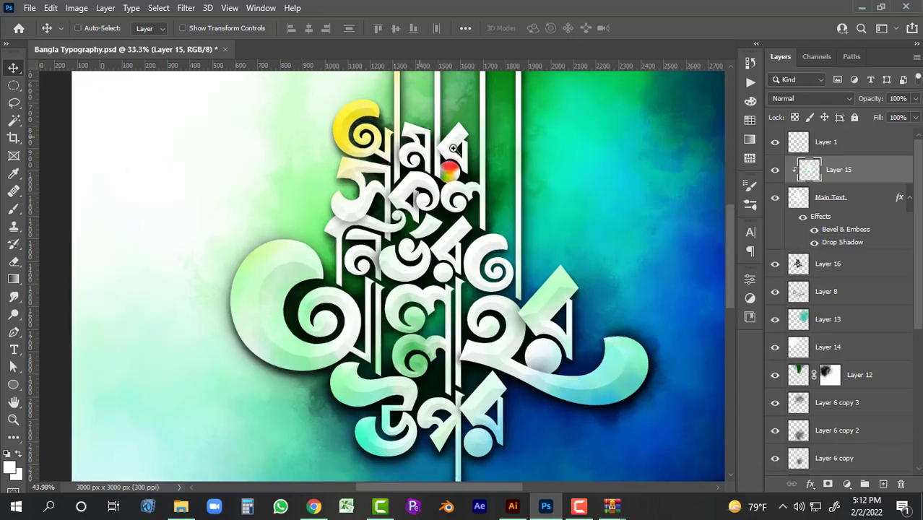
{"action": "scroll", "coordinate": [533, 251], "scroll_direction": "up", "scroll_amount": 5}
{"action": "key", "text": "z"}
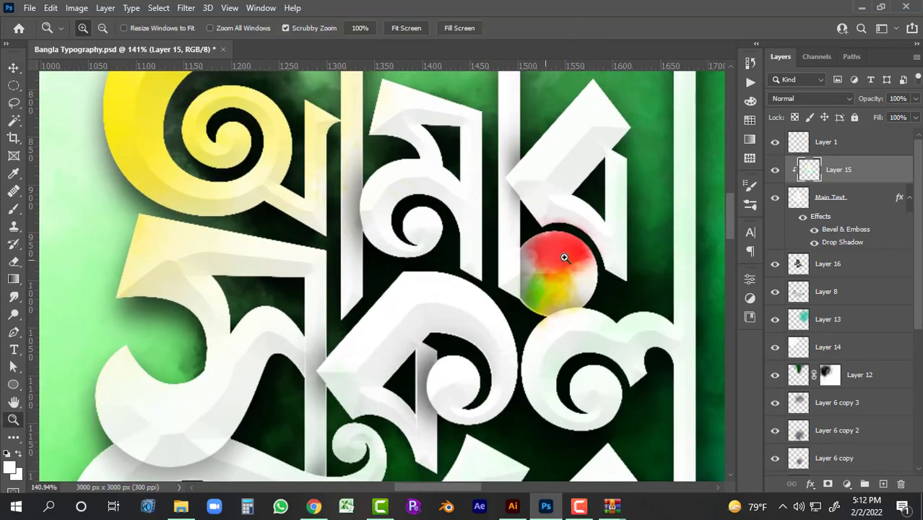
{"action": "scroll", "coordinate": [565, 258], "scroll_direction": "up", "scroll_amount": 3}
{"action": "key", "text": "b"}
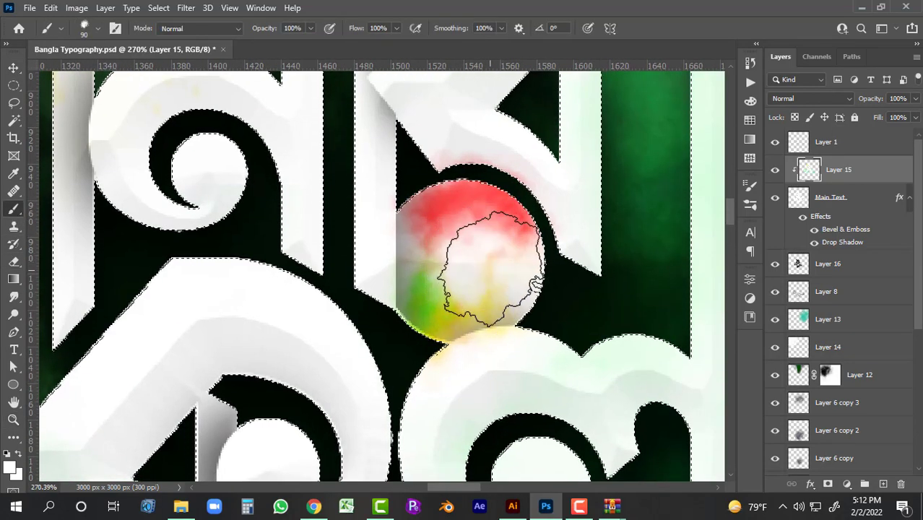
{"action": "left_click_drag", "start_coordinate": [492, 268], "coordinate": [455, 269]}
{"action": "key", "text": "bracketright"}
{"action": "key", "text": "bracketright"}
{"action": "key", "text": "bracketleft"}
{"action": "scroll", "coordinate": [455, 289], "scroll_direction": "down", "scroll_amount": 5}
{"action": "scroll", "coordinate": [393, 282], "scroll_direction": "down", "scroll_amount": 3}
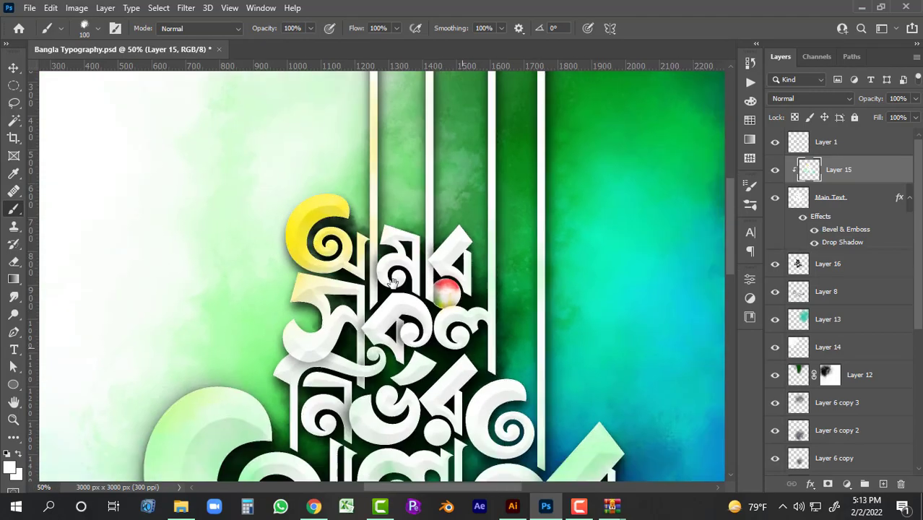
{"action": "scroll", "coordinate": [393, 281], "scroll_direction": "up", "scroll_amount": 2}
- Paint orange into the centres of the white dots on Layer 15
{"action": "scroll", "coordinate": [408, 252], "scroll_direction": "up", "scroll_amount": 3}
{"action": "scroll", "coordinate": [422, 235], "scroll_direction": "up", "scroll_amount": 1}
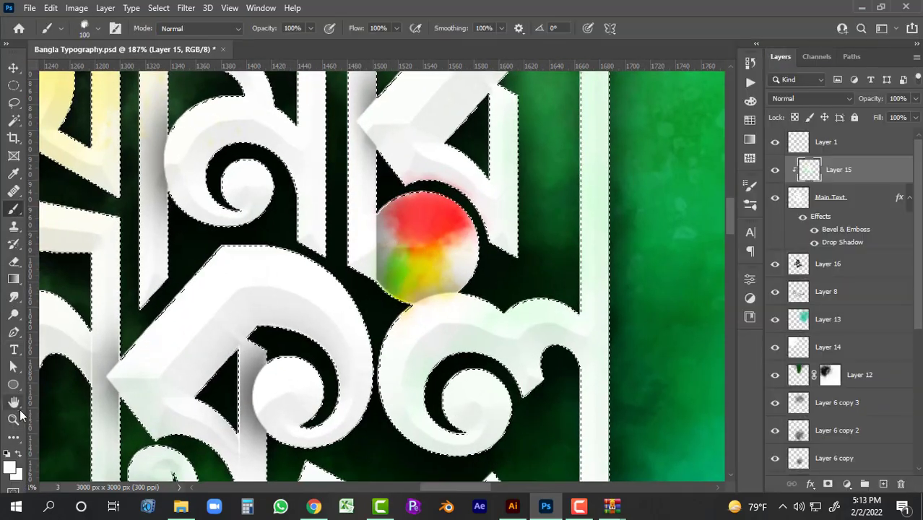
{"action": "left_click", "coordinate": [10, 466]}
{"action": "left_click", "coordinate": [686, 261]}
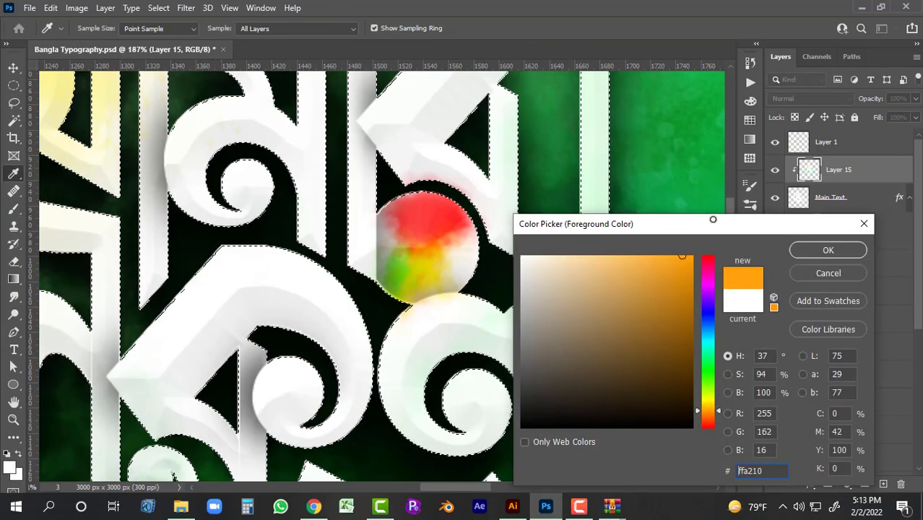
{"action": "left_click", "coordinate": [828, 250]}
{"action": "mouse_move", "coordinate": [437, 242]}
{"action": "left_mouse_down"}
{"action": "mouse_move", "coordinate": [422, 227]}
{"action": "mouse_move", "coordinate": [442, 257]}
{"action": "left_mouse_up"}
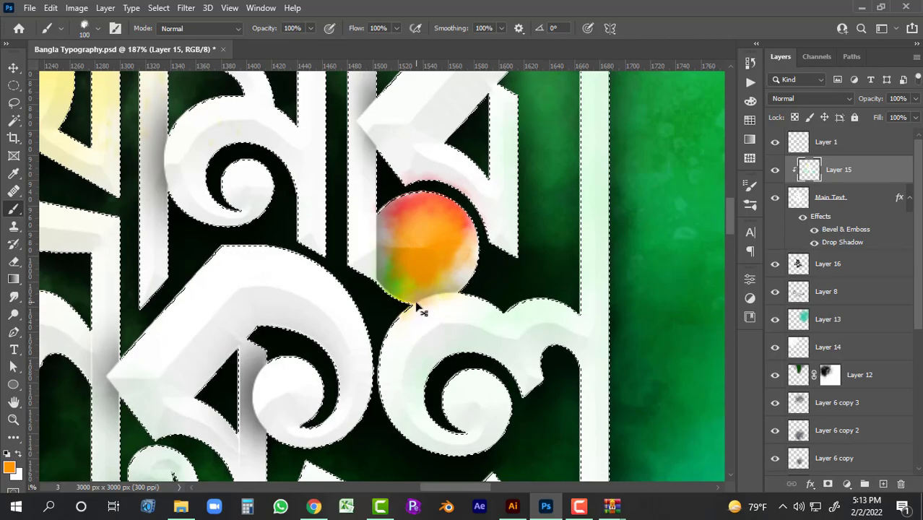
{"action": "scroll", "coordinate": [454, 288], "scroll_direction": "down", "scroll_amount": 2}
{"action": "scroll", "coordinate": [479, 147], "scroll_direction": "down", "scroll_amount": 2}
{"action": "scroll", "coordinate": [478, 146], "scroll_direction": "down", "scroll_amount": 1}
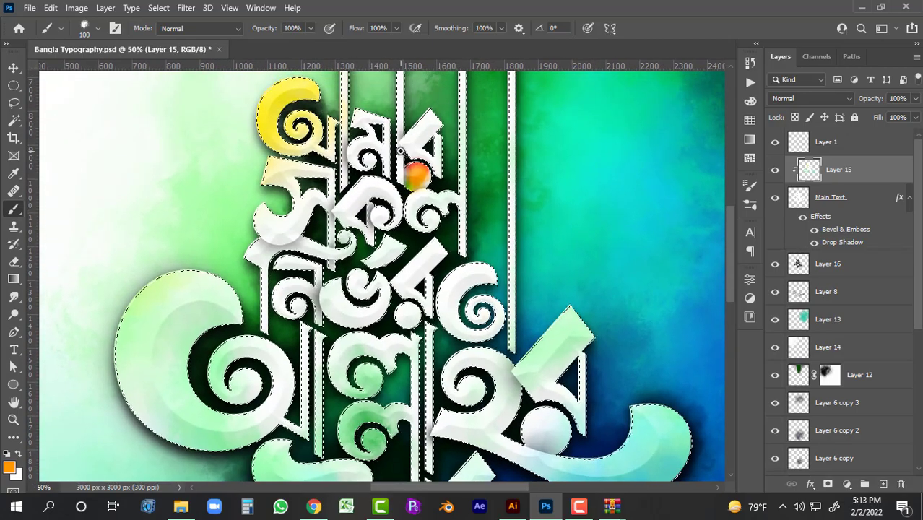
{"action": "scroll", "coordinate": [453, 161], "scroll_direction": "up", "scroll_amount": 3}
{"action": "scroll", "coordinate": [484, 333], "scroll_direction": "down", "scroll_amount": 3}
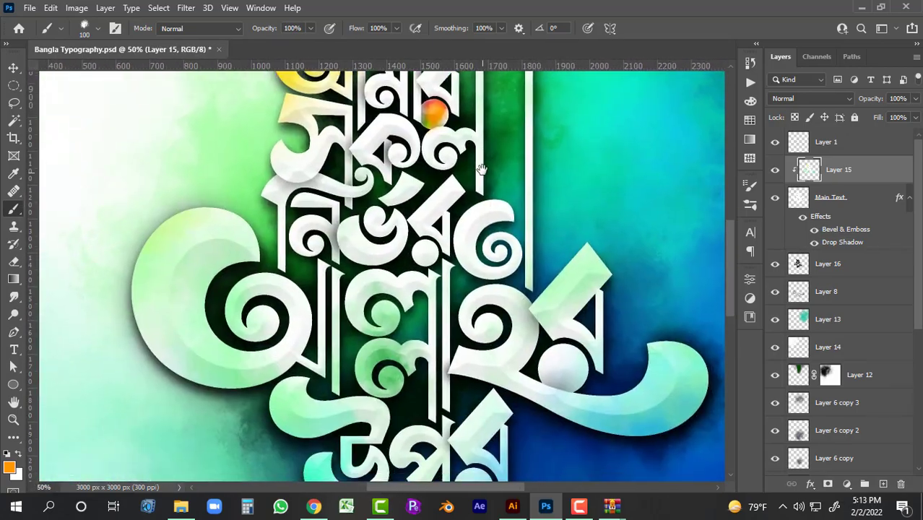
{"action": "mouse_move", "coordinate": [541, 470]}
{"action": "left_mouse_down"}
{"action": "mouse_move", "coordinate": [486, 416]}
{"action": "mouse_move", "coordinate": [486, 252]}
{"action": "left_mouse_up"}
{"action": "scroll", "coordinate": [500, 268], "scroll_direction": "up", "scroll_amount": 4}
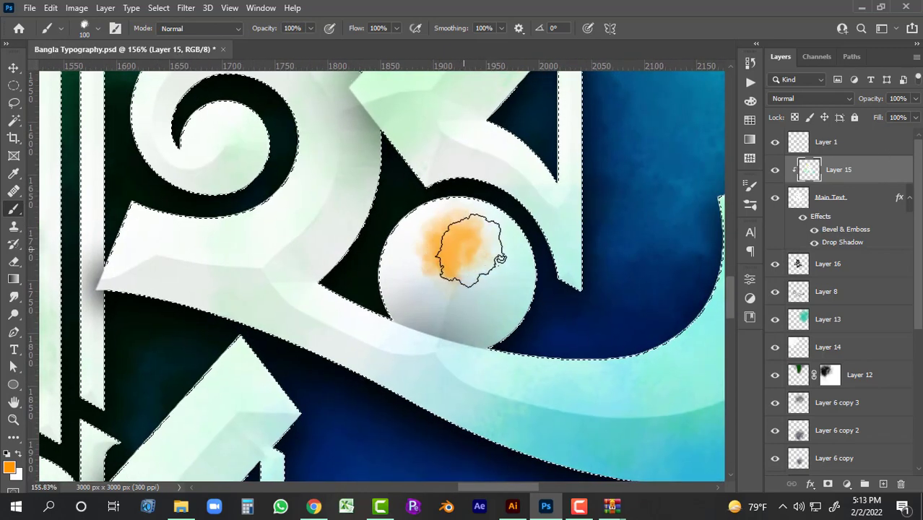
{"action": "left_click", "coordinate": [454, 274]}
{"action": "scroll", "coordinate": [418, 311], "scroll_direction": "down", "scroll_amount": 3}
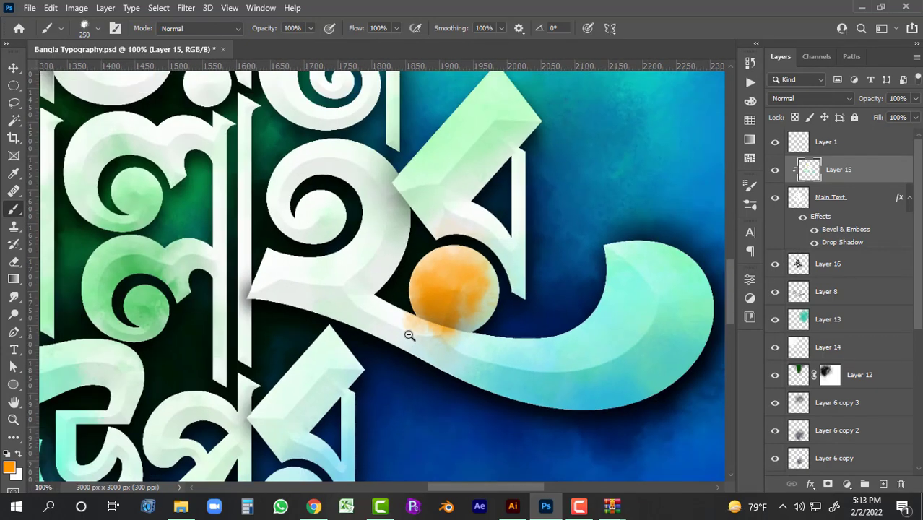
- Paint white over the red spill on the lower letter and the orange below the red ball
{"action": "left_click", "coordinate": [9, 466]}
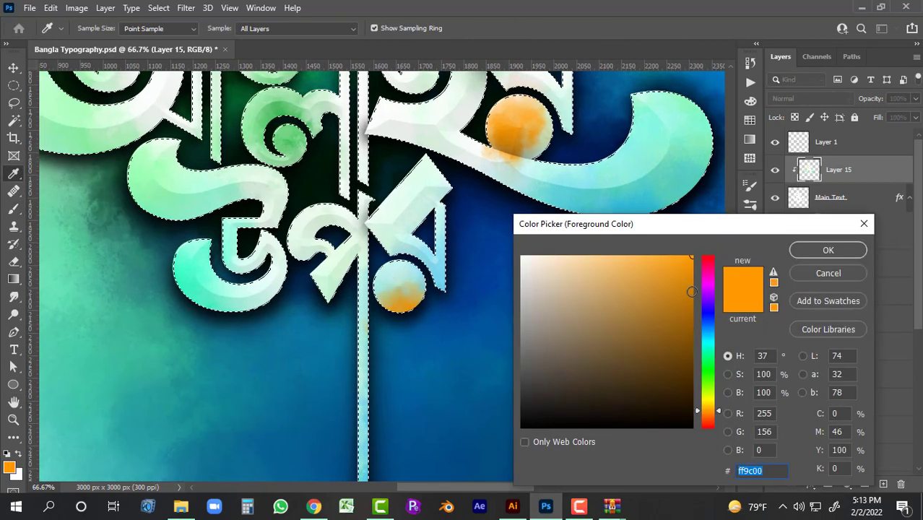
{"action": "type", "text": "ff0000"}
{"action": "left_click", "coordinate": [829, 246]}
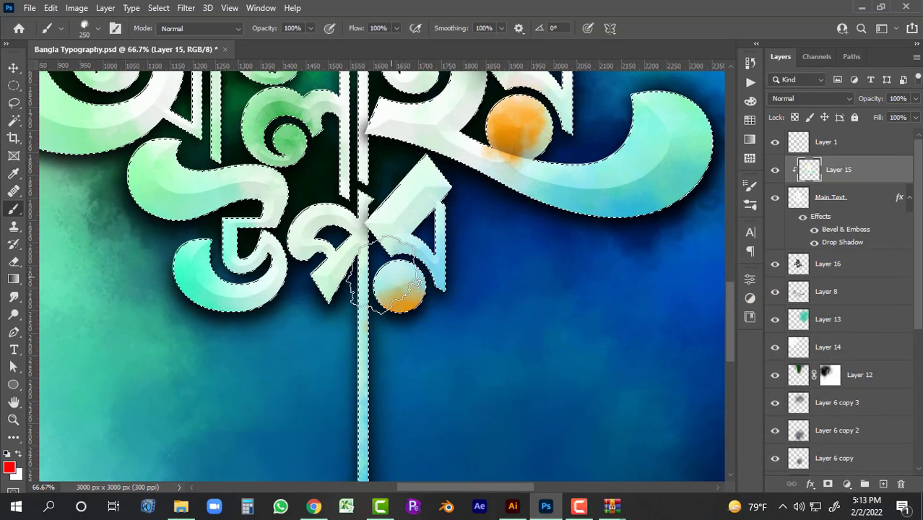
{"action": "scroll", "coordinate": [527, 147], "scroll_direction": "up", "scroll_amount": 3}
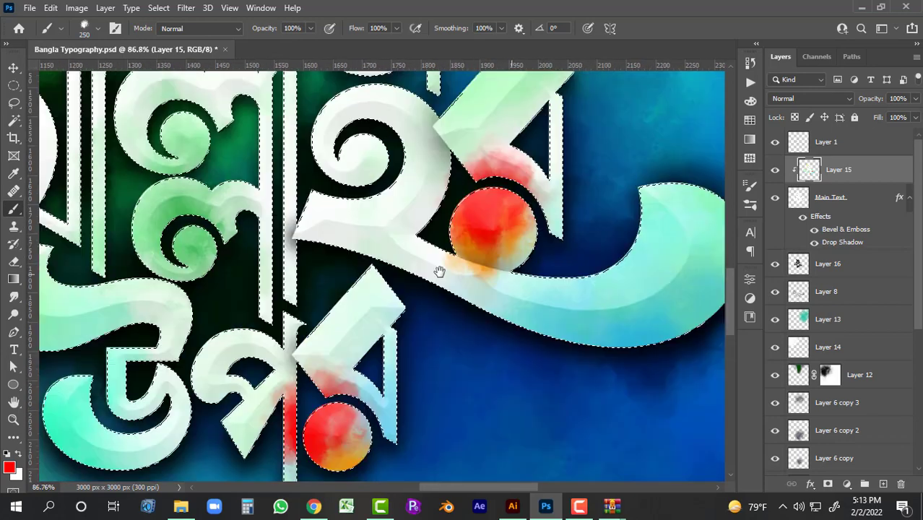
{"action": "left_click", "coordinate": [9, 467]}
{"action": "type", "text": "ffffff"}
{"action": "left_click", "coordinate": [824, 247]}
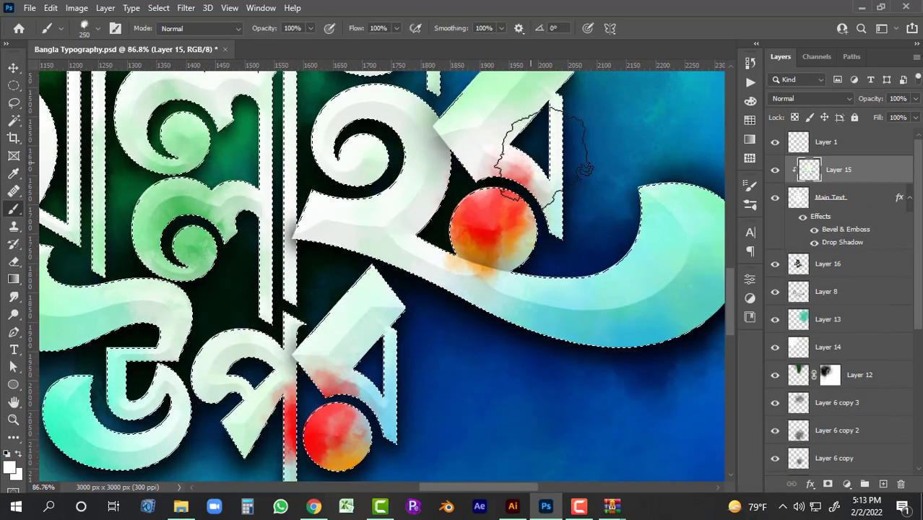
{"action": "mouse_move", "coordinate": [300, 393]}
{"action": "left_mouse_down"}
{"action": "mouse_move", "coordinate": [256, 415]}
{"action": "mouse_move", "coordinate": [362, 382]}
{"action": "left_mouse_up"}
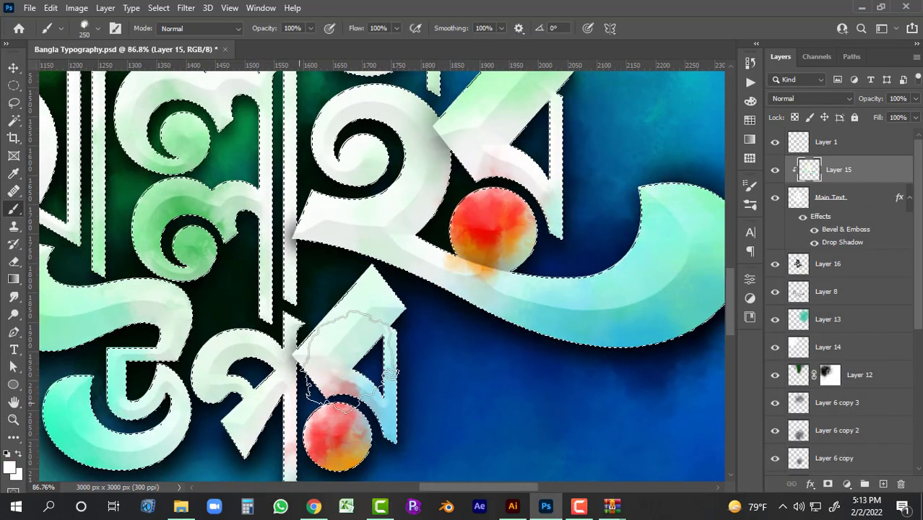
{"action": "left_click_drag", "start_coordinate": [480, 297], "coordinate": [423, 285]}
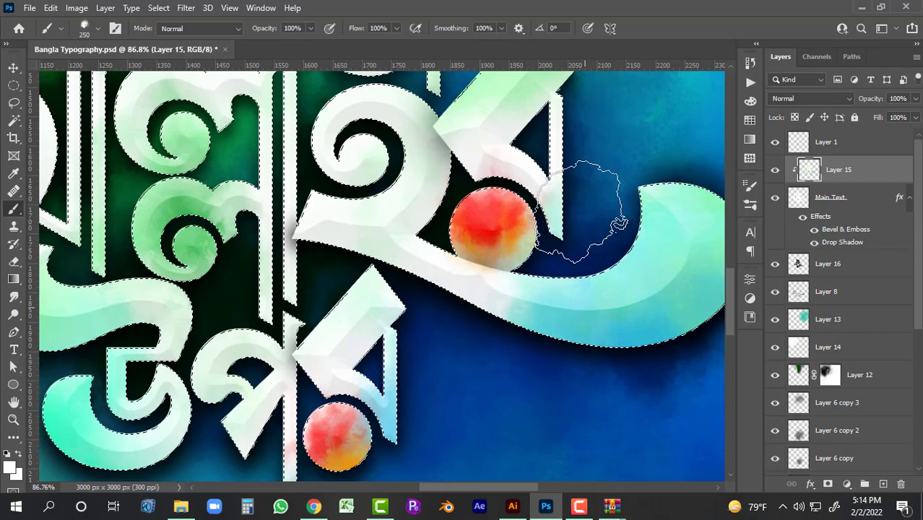
- Undo white strokes on the red ball and enlarge the brush to 500
{"action": "scroll", "coordinate": [457, 324], "scroll_direction": "down", "scroll_amount": 3}
{"action": "scroll", "coordinate": [476, 249], "scroll_direction": "down", "scroll_amount": 2}
{"action": "scroll", "coordinate": [463, 325], "scroll_direction": "up", "scroll_amount": 6}
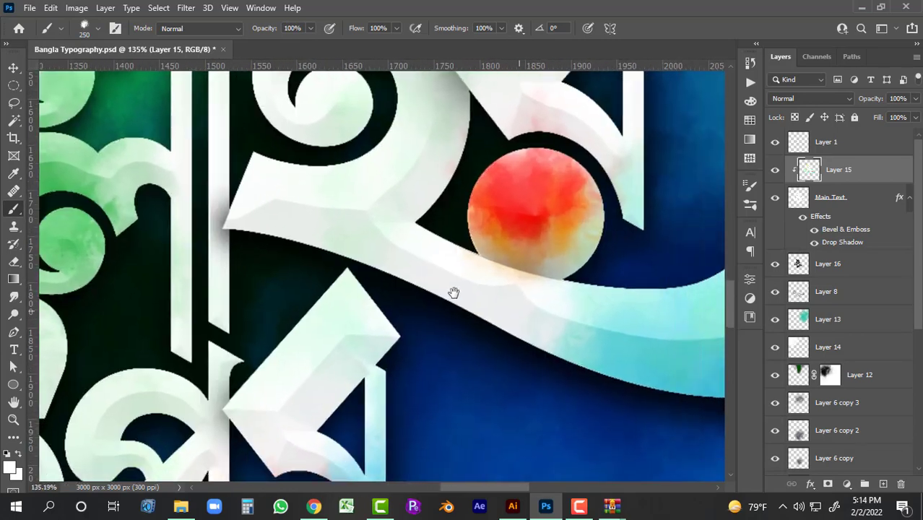
{"action": "left_click_drag", "start_coordinate": [453, 292], "coordinate": [444, 289]}
{"action": "key", "text": "ctrl+h"}
{"action": "mouse_move", "coordinate": [598, 248]}
{"action": "left_mouse_down"}
{"action": "mouse_move", "coordinate": [505, 155]}
{"action": "mouse_move", "coordinate": [535, 143]}
{"action": "left_mouse_up"}
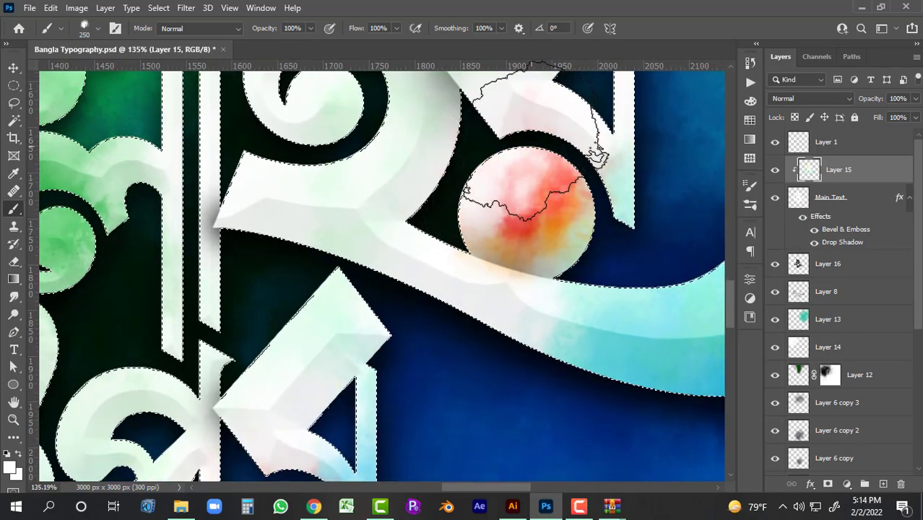
{"action": "key", "text": "ctrl+z"}
{"action": "key", "text": "bracketright"}
{"action": "key", "text": "bracketright"}
{"action": "key", "text": "bracketright"}
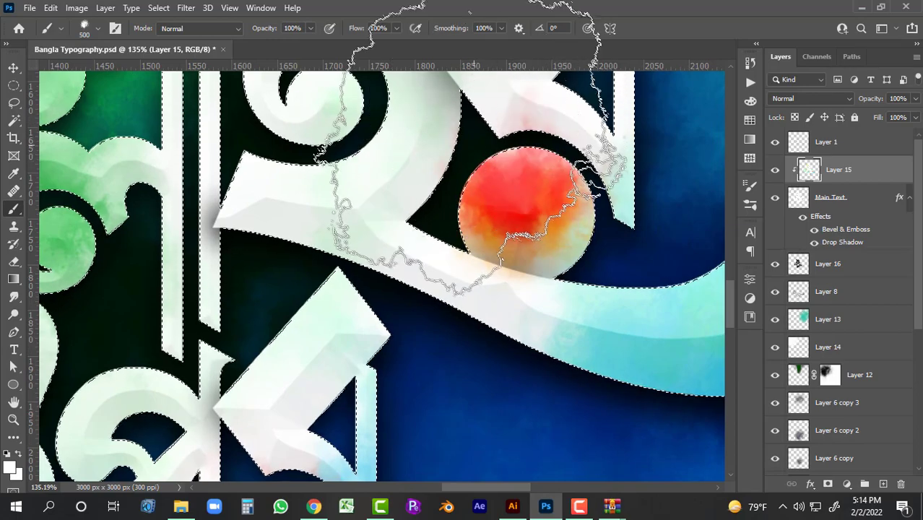
{"action": "key", "text": "bracketright"}
{"action": "key", "text": "bracketright"}
- Inspect the lettering while switching between Main Text, Layer 15 and Layer 13
{"action": "scroll", "coordinate": [442, 318], "scroll_direction": "down", "scroll_amount": 1}
{"action": "scroll", "coordinate": [421, 233], "scroll_direction": "down", "scroll_amount": 2}
{"action": "scroll", "coordinate": [421, 233], "scroll_direction": "up", "scroll_amount": 2}
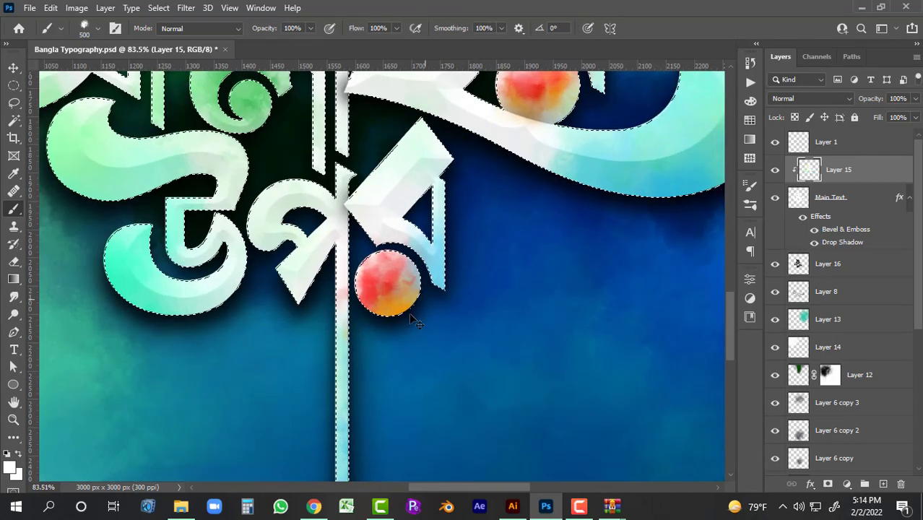
{"action": "scroll", "coordinate": [461, 251], "scroll_direction": "down", "scroll_amount": 3}
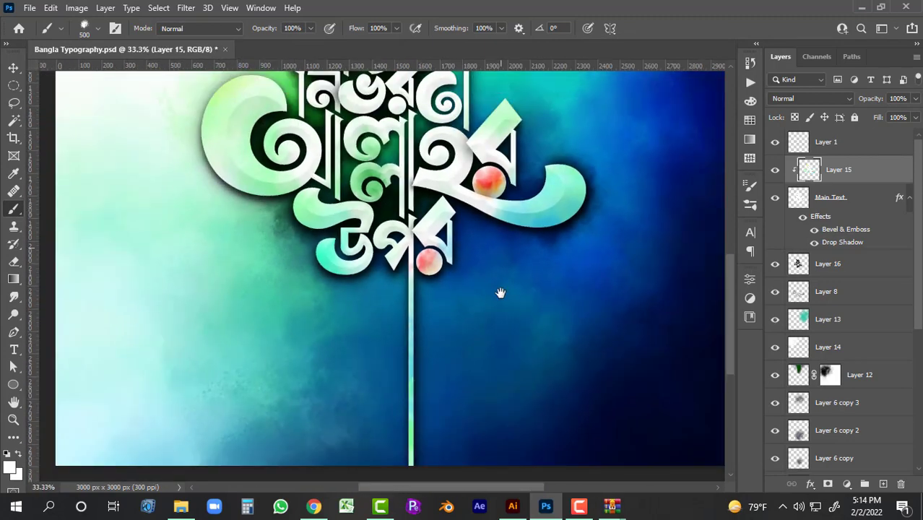
{"action": "left_click_drag", "start_coordinate": [500, 292], "coordinate": [482, 382]}
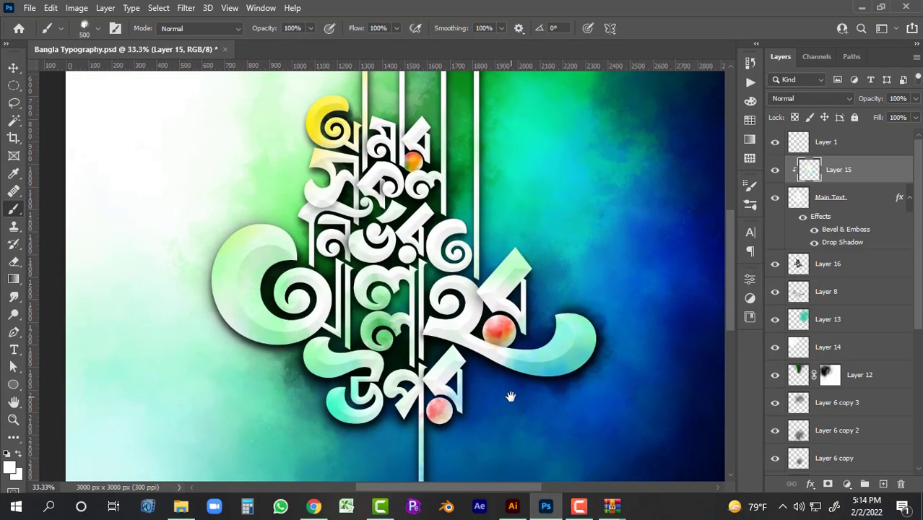
{"action": "scroll", "coordinate": [500, 396], "scroll_direction": "up", "scroll_amount": 2}
{"action": "left_click", "coordinate": [798, 206]}
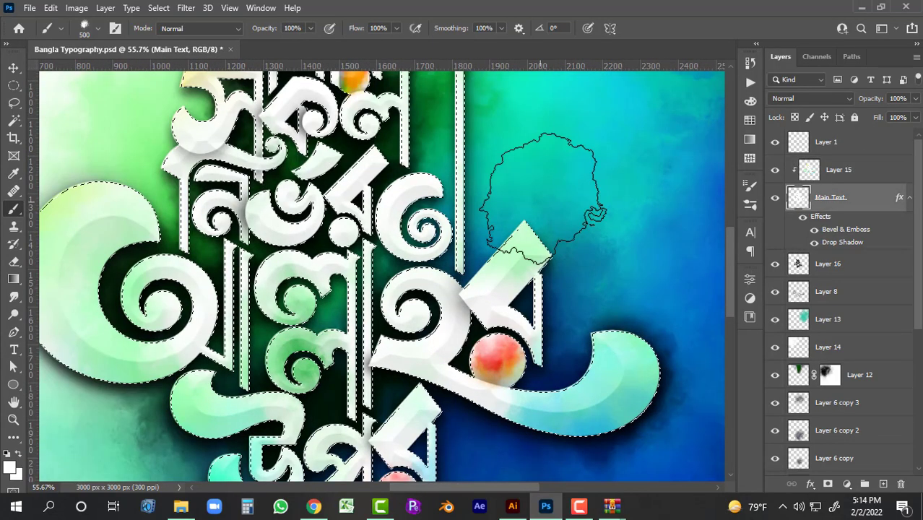
{"action": "mouse_move", "coordinate": [287, 147]}
{"action": "left_mouse_down"}
{"action": "mouse_move", "coordinate": [385, 327]}
{"action": "mouse_move", "coordinate": [394, 323]}
{"action": "left_mouse_up"}
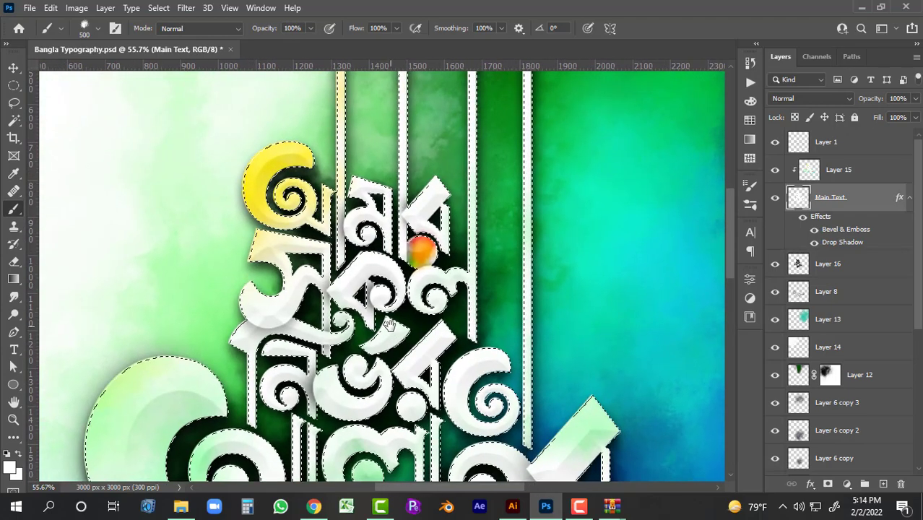
{"action": "left_click", "coordinate": [831, 169]}
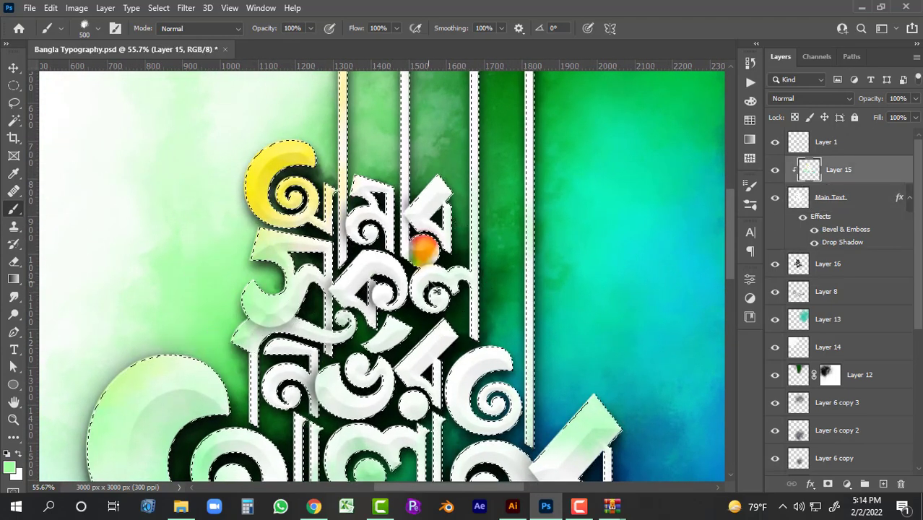
{"action": "mouse_move", "coordinate": [473, 480]}
{"action": "left_mouse_down"}
{"action": "mouse_move", "coordinate": [442, 301]}
{"action": "mouse_move", "coordinate": [398, 287]}
{"action": "left_mouse_up"}
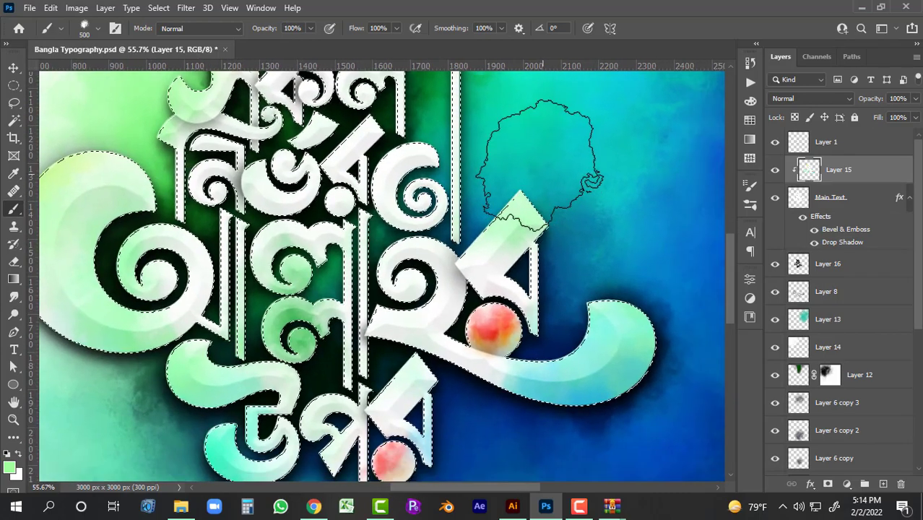
{"action": "left_click", "coordinate": [567, 361], "text": "ctrl"}
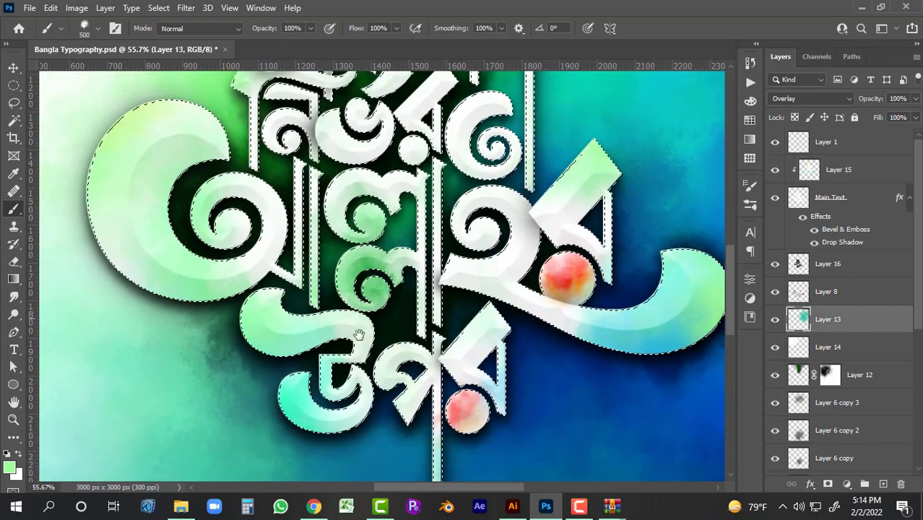
{"action": "left_click_drag", "start_coordinate": [515, 390], "coordinate": [474, 273]}
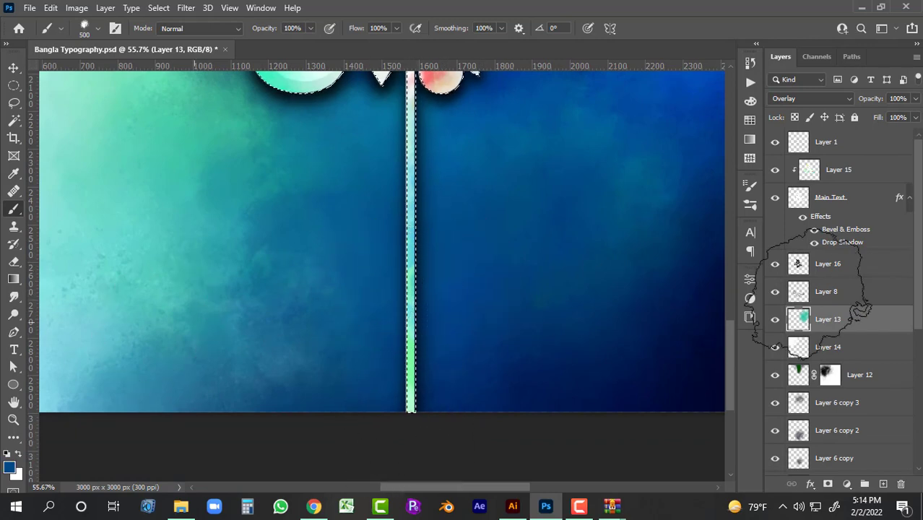
- Reset the paint colour to white and load the lettering outline as a selection on Layer 15
{"action": "left_click", "coordinate": [10, 468]}
{"action": "left_click", "coordinate": [828, 247]}
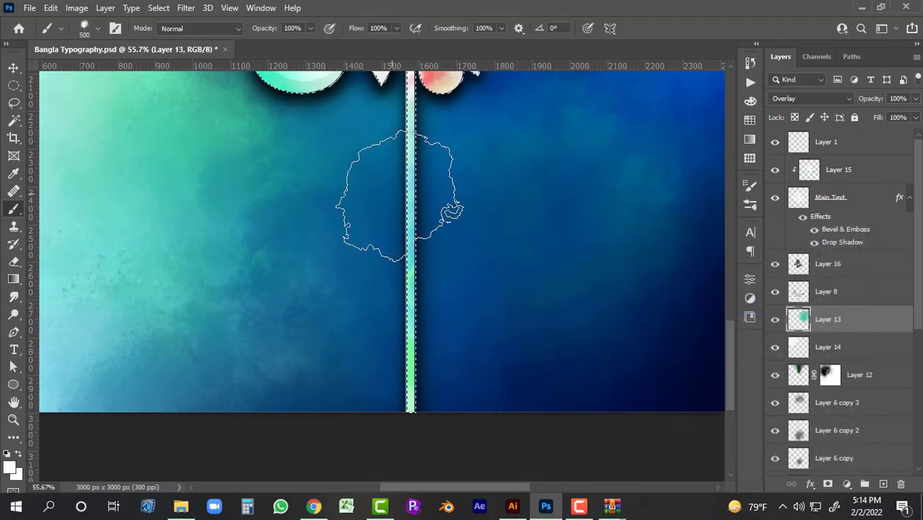
{"action": "left_click", "coordinate": [823, 171]}
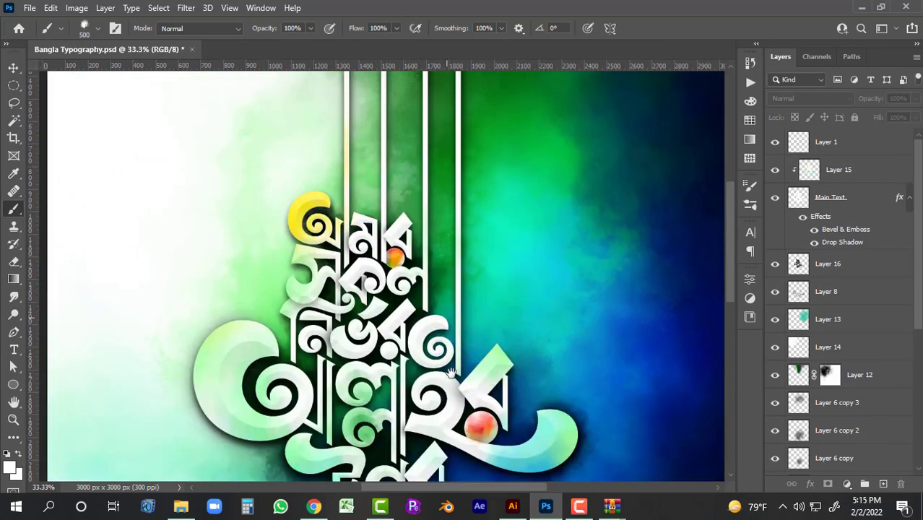
{"action": "left_click_drag", "start_coordinate": [450, 372], "coordinate": [452, 424]}
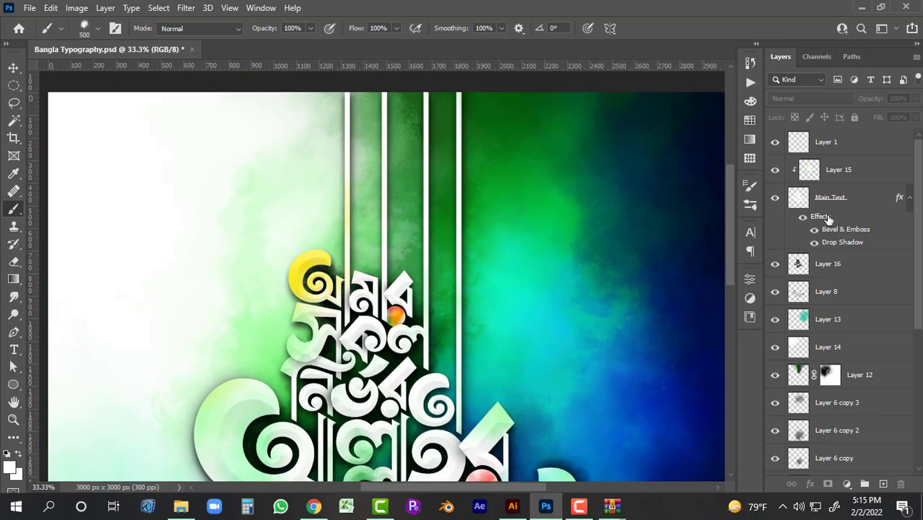
{"action": "left_click", "coordinate": [823, 197]}
{"action": "left_click", "coordinate": [809, 145]}
{"action": "left_click", "coordinate": [810, 171]}
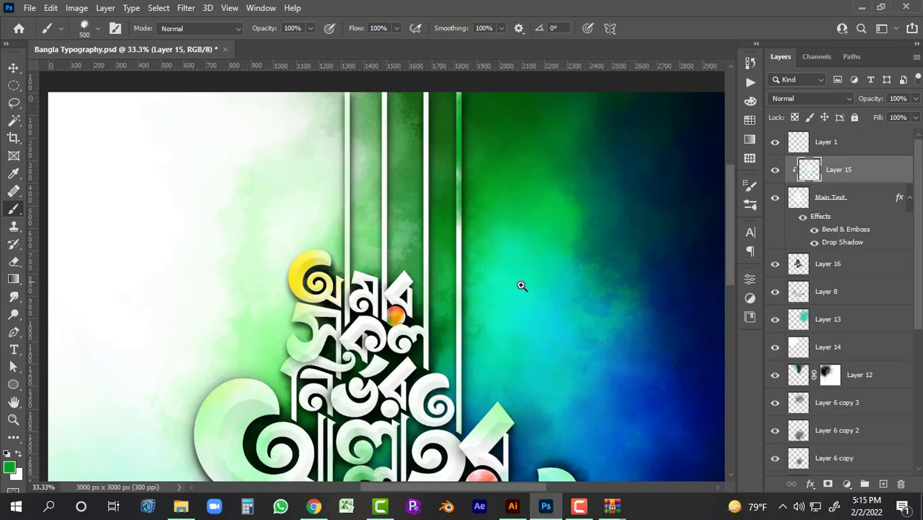
- Save the poster and open the 5540928.ai pattern from the downloaded archive
{"action": "scroll", "coordinate": [522, 286], "scroll_direction": "down", "scroll_amount": 3}
{"action": "scroll", "coordinate": [531, 264], "scroll_direction": "up", "scroll_amount": 3}
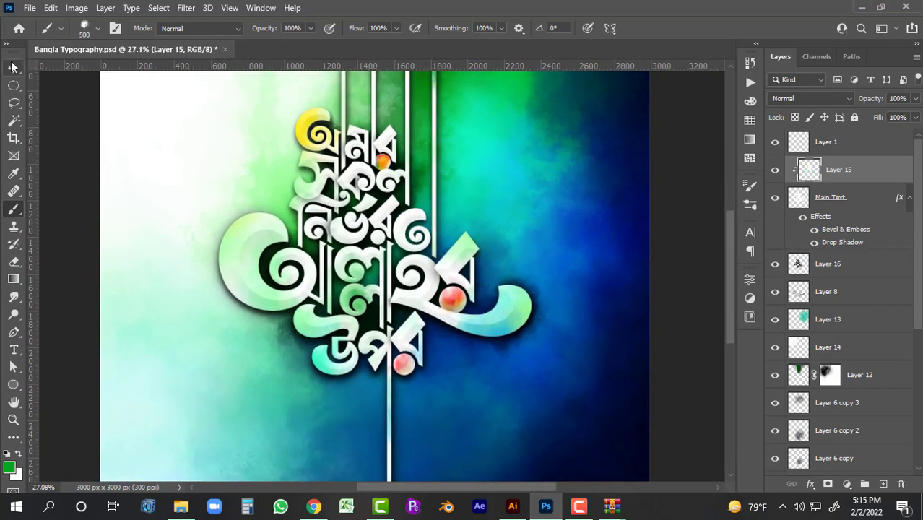
{"action": "left_click", "coordinate": [12, 67]}
{"action": "scroll", "coordinate": [399, 87], "scroll_direction": "down", "scroll_amount": 2}
{"action": "key", "text": "ctrl+s"}
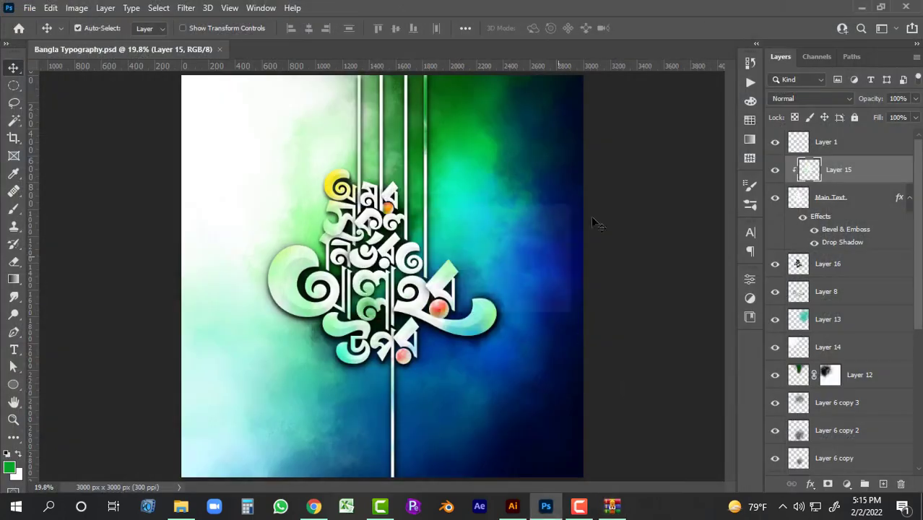
{"action": "left_click", "coordinate": [859, 8]}
{"action": "double_click", "coordinate": [58, 151]}
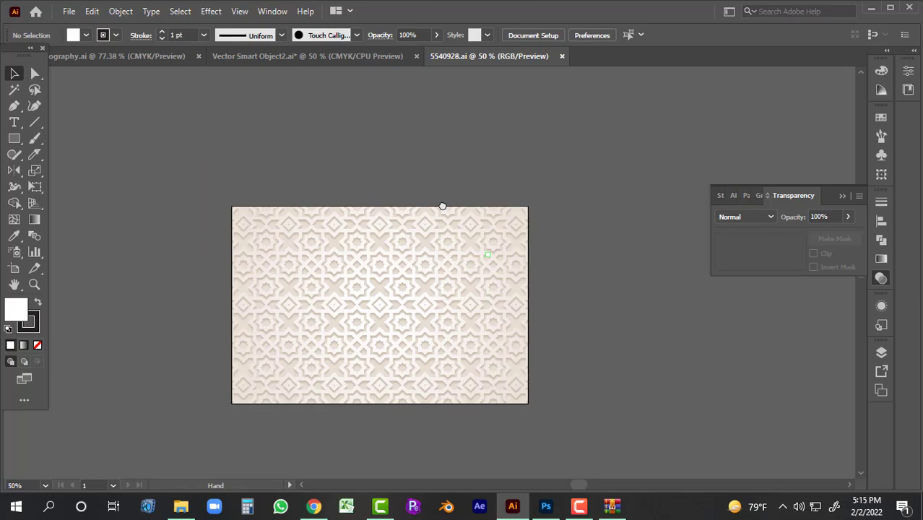
- Release the star pattern's clipping mask, move the full pattern aside, and ungroup its pieces
{"action": "left_click", "coordinate": [412, 217]}
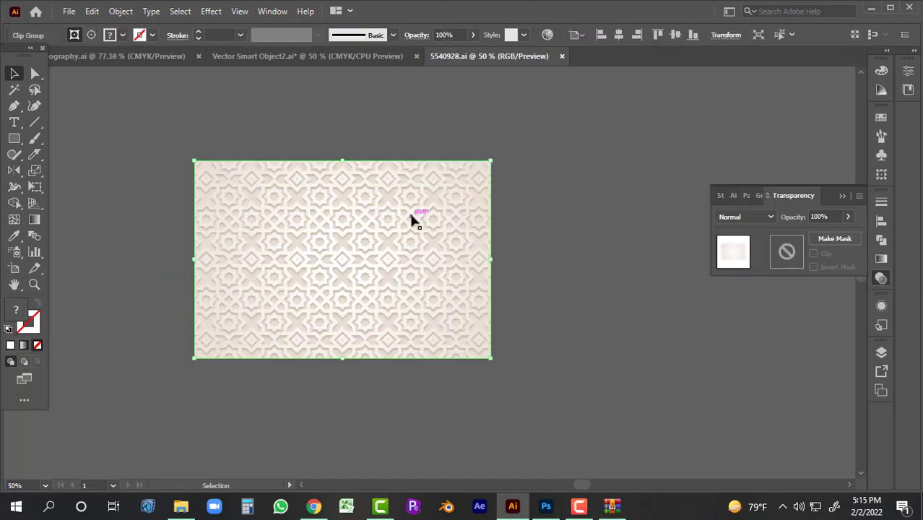
{"action": "right_click", "coordinate": [419, 210]}
{"action": "left_click", "coordinate": [425, 327]}
{"action": "mouse_move", "coordinate": [411, 188]}
{"action": "left_mouse_down"}
{"action": "mouse_move", "coordinate": [547, 287]}
{"action": "mouse_move", "coordinate": [486, 209]}
{"action": "mouse_move", "coordinate": [582, 292]}
{"action": "left_mouse_up"}
{"action": "right_click", "coordinate": [486, 208]}
{"action": "left_click", "coordinate": [532, 312]}
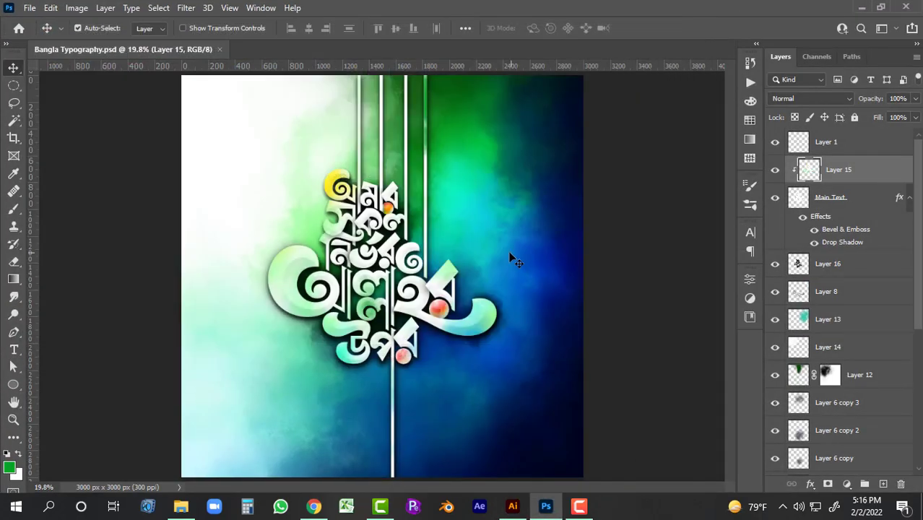
- Paste the star pattern as a shape layer with white fill and Overlay blending
{"action": "key", "text": "ctrl+v"}
{"action": "left_click", "coordinate": [393, 193]}
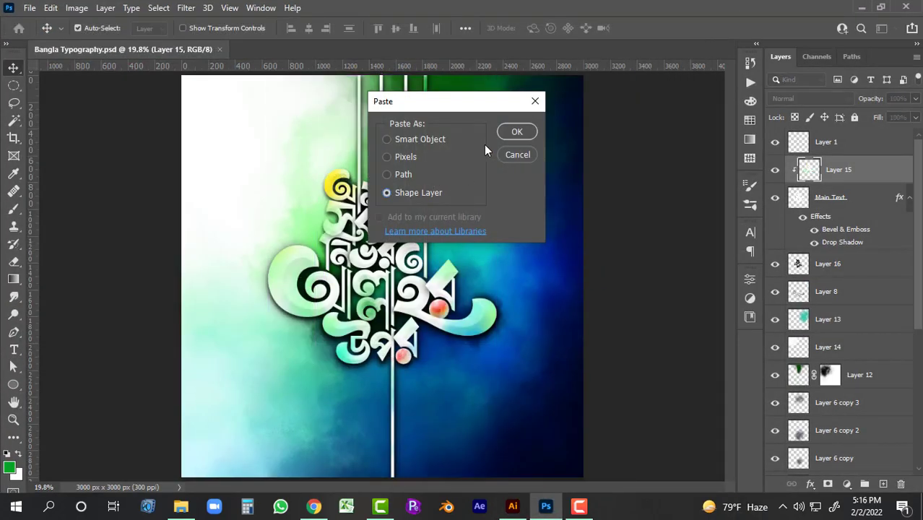
{"action": "left_click", "coordinate": [509, 131]}
{"action": "double_click", "coordinate": [798, 169]}
{"action": "left_click", "coordinate": [521, 249]}
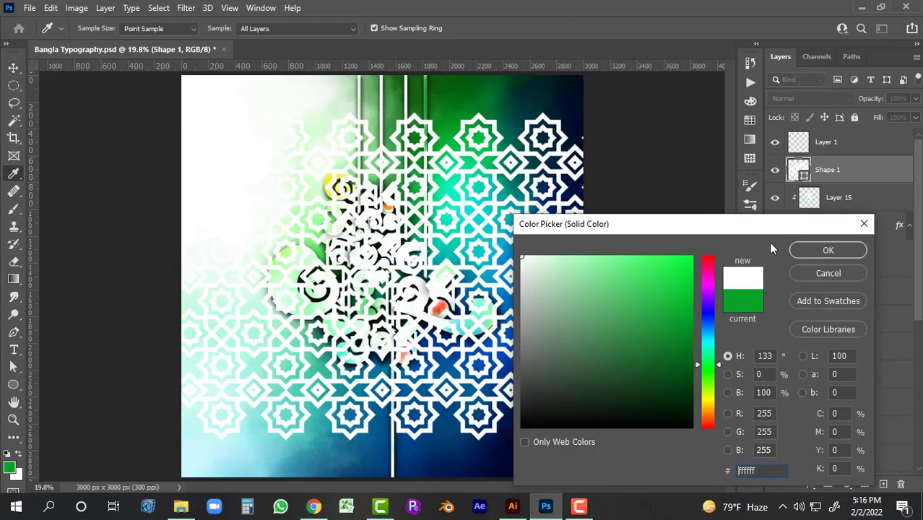
{"action": "left_click", "coordinate": [824, 247]}
{"action": "left_click", "coordinate": [808, 99]}
{"action": "left_click", "coordinate": [789, 144]}
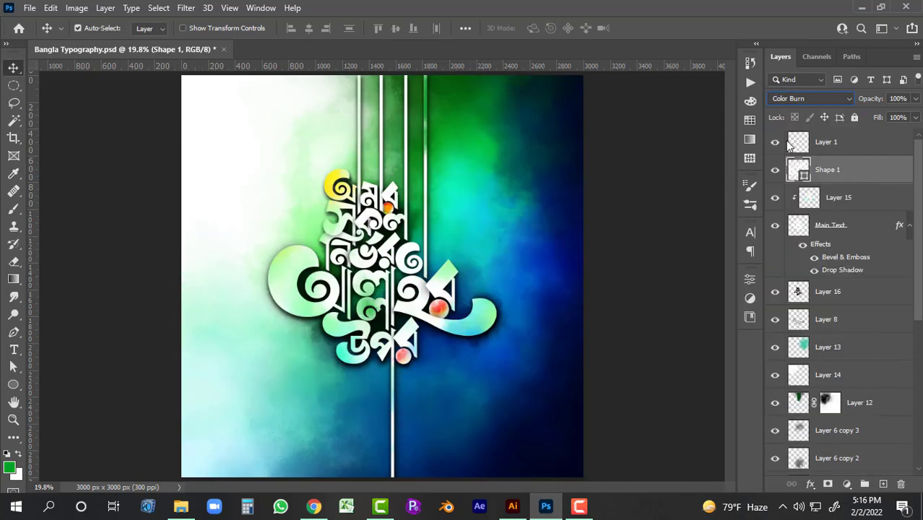
{"action": "key", "text": "Down"}
{"action": "key", "text": "Down"}
{"action": "key", "text": "Down"}
{"action": "key", "text": "Down"}
{"action": "key", "text": "Down"}
{"action": "key", "text": "Down"}
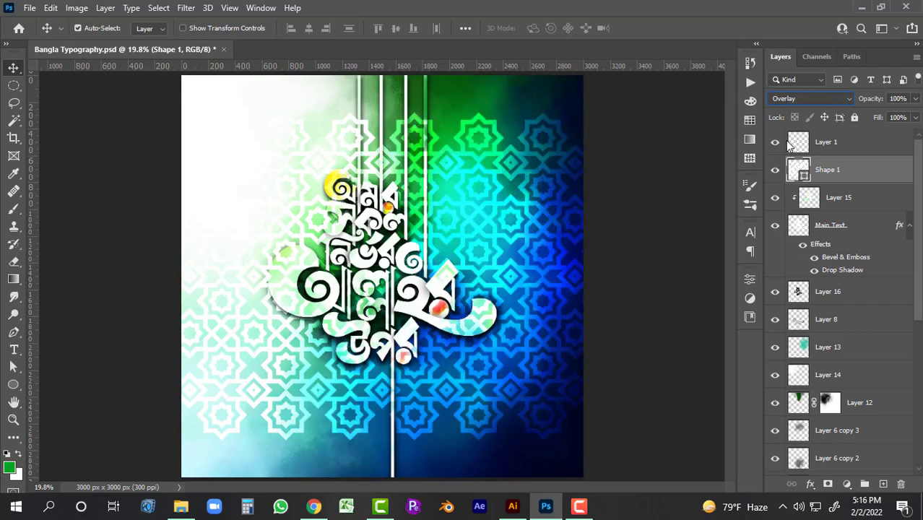
- Scale the pattern to about 68% and shift it down-left behind the lettering
{"action": "key", "text": "ctrl+t"}
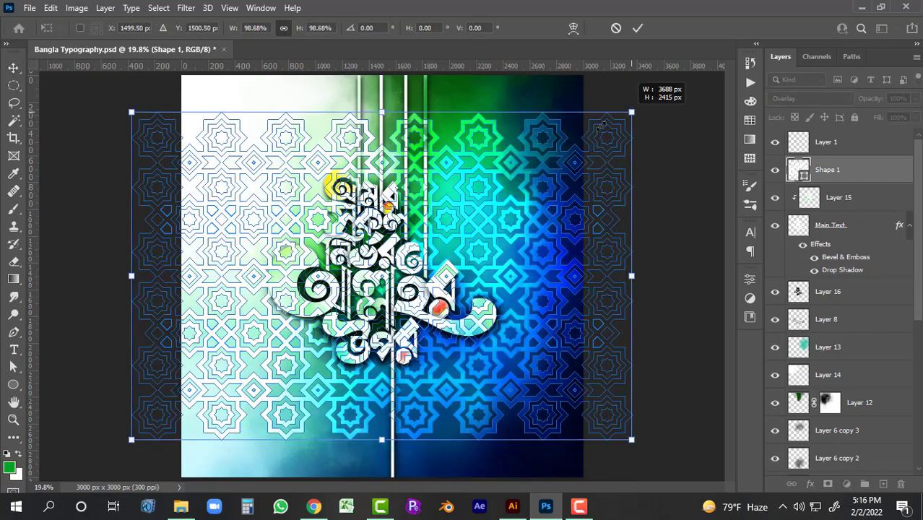
{"action": "mouse_move", "coordinate": [631, 116]}
{"action": "left_mouse_down"}
{"action": "mouse_move", "coordinate": [522, 186]}
{"action": "mouse_move", "coordinate": [560, 160]}
{"action": "left_mouse_up"}
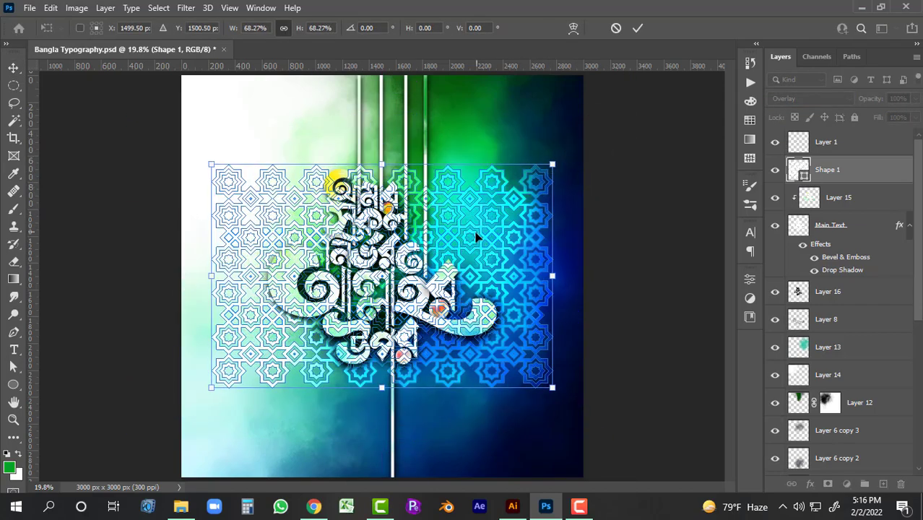
{"action": "left_click_drag", "start_coordinate": [475, 238], "coordinate": [484, 275]}
{"action": "key", "text": "Return"}
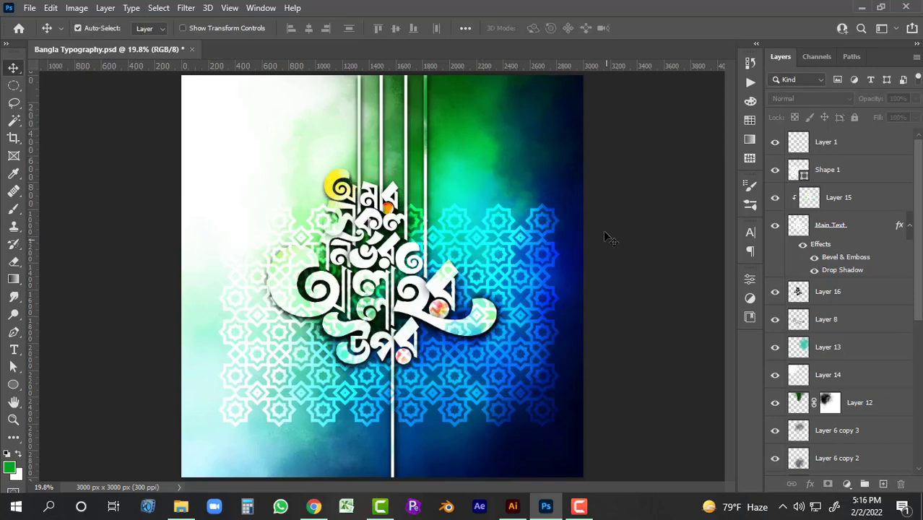
{"action": "scroll", "coordinate": [829, 336], "scroll_direction": "down", "scroll_amount": 3}
{"action": "scroll", "coordinate": [829, 336], "scroll_direction": "up", "scroll_amount": 3}
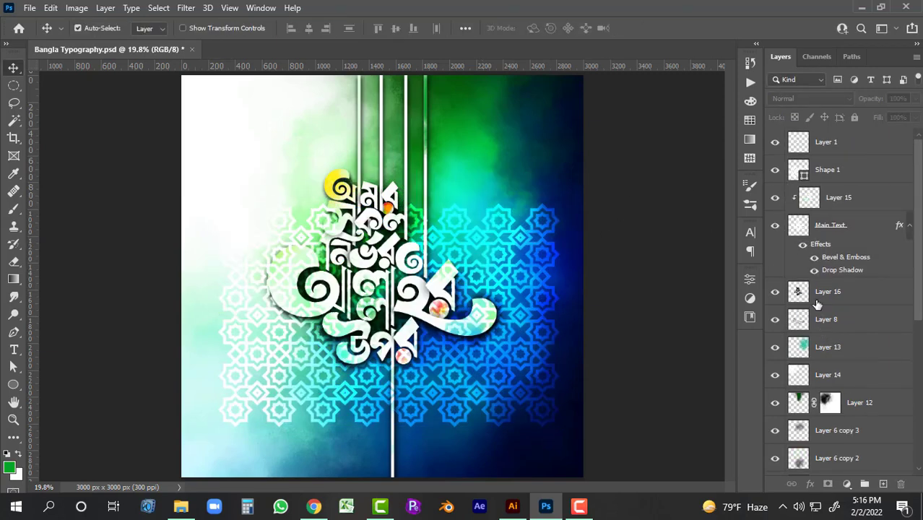
- Toggle Layer 16 and the star pattern on and off to compare their effect
{"action": "left_click", "coordinate": [822, 148]}
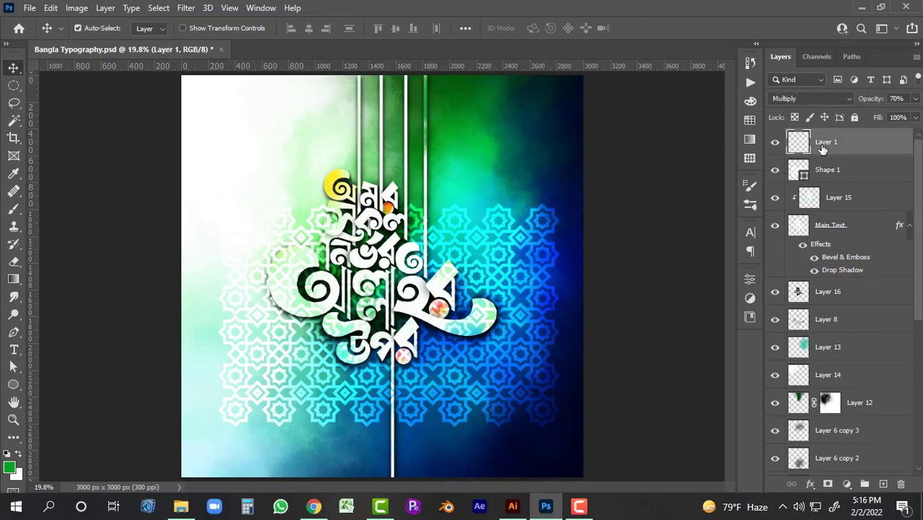
{"action": "left_click", "coordinate": [775, 291]}
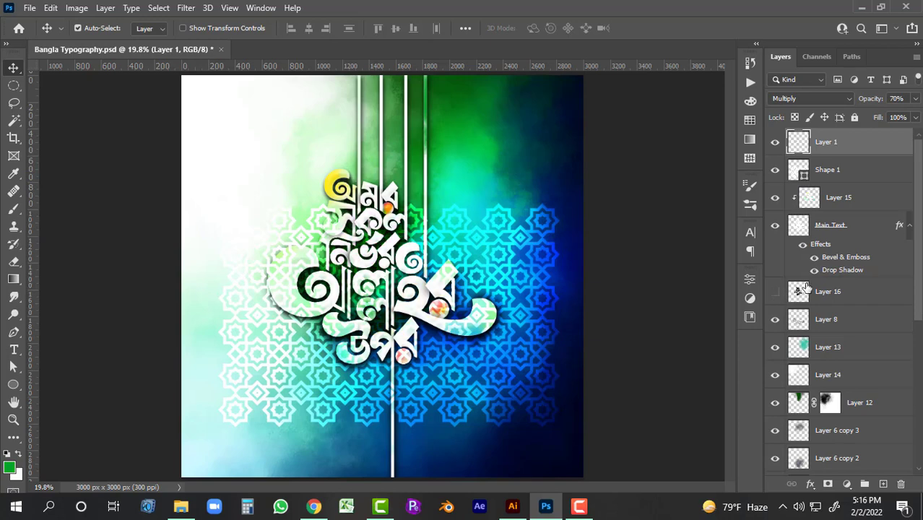
{"action": "left_click", "coordinate": [775, 291]}
{"action": "left_click", "coordinate": [775, 293]}
{"action": "left_click", "coordinate": [547, 212]}
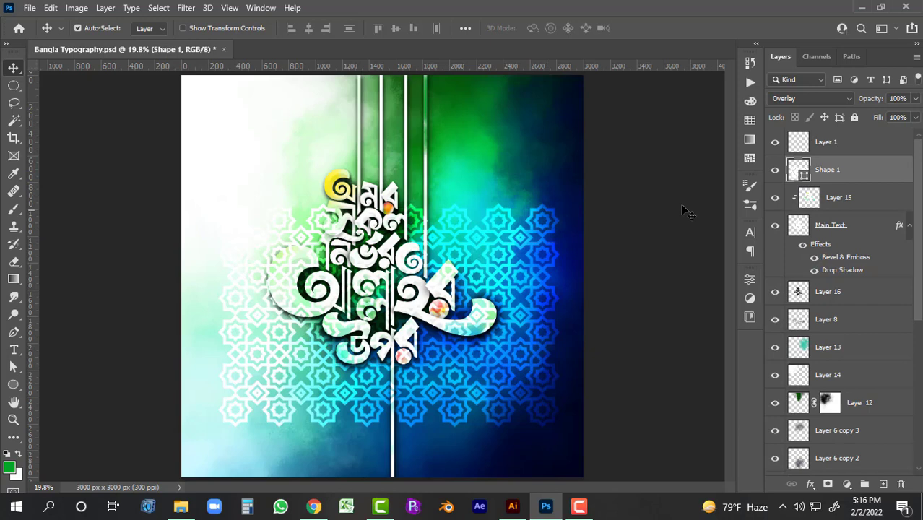
{"action": "left_click", "coordinate": [775, 172]}
{"action": "left_click", "coordinate": [775, 172]}
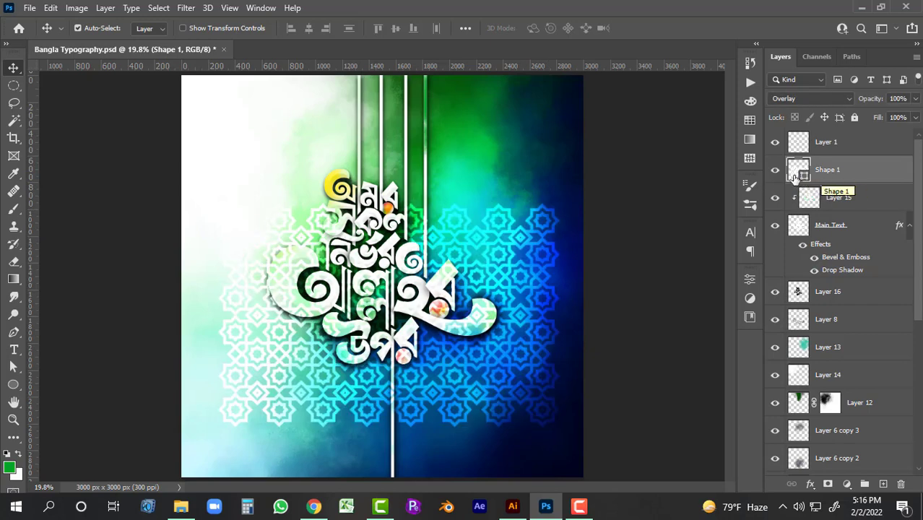
- Move Shape 1 below Layer 16 and rename the layers Pattern and Darck shadow
{"action": "left_click_drag", "start_coordinate": [802, 173], "coordinate": [838, 302]}
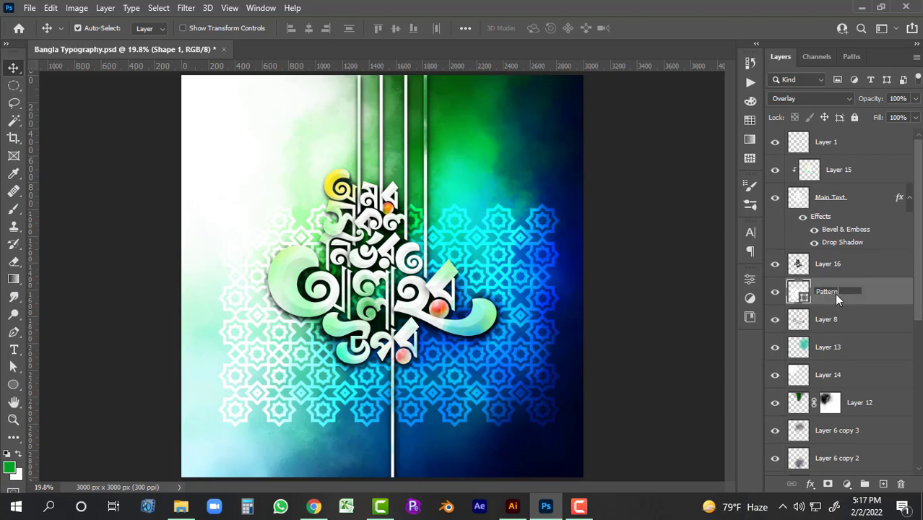
{"action": "double_click", "coordinate": [825, 265]}
{"action": "type", "text": "S"}
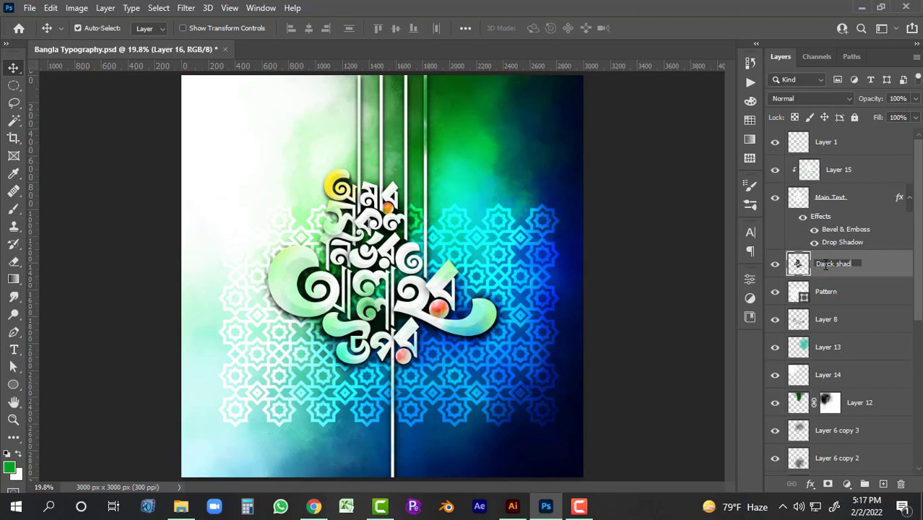
{"action": "left_click", "coordinate": [840, 291]}
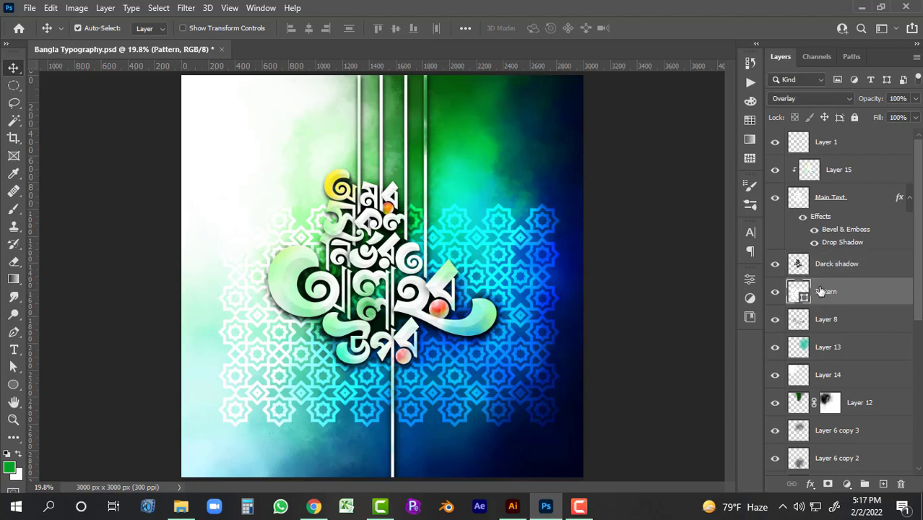
- Mask out the Pattern layer over the left and centre, fading it further at 52% brush opacity
{"action": "left_click", "coordinate": [828, 483]}
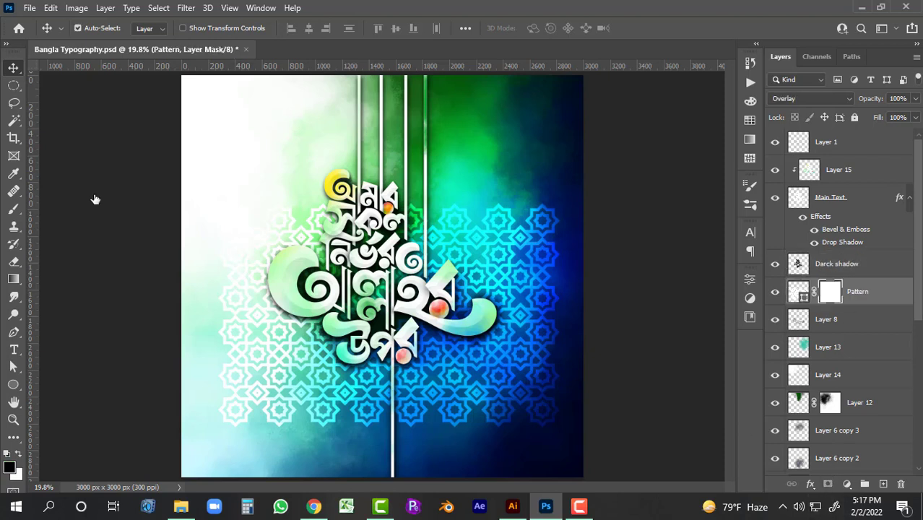
{"action": "left_click", "coordinate": [14, 209]}
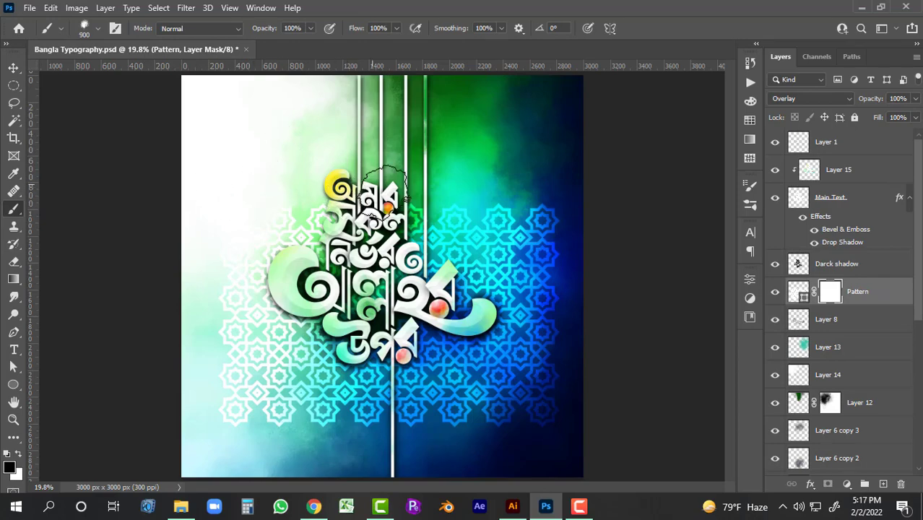
{"action": "mouse_move", "coordinate": [522, 181]}
{"action": "left_mouse_down"}
{"action": "mouse_move", "coordinate": [260, 361]}
{"action": "mouse_move", "coordinate": [336, 260]}
{"action": "left_mouse_up"}
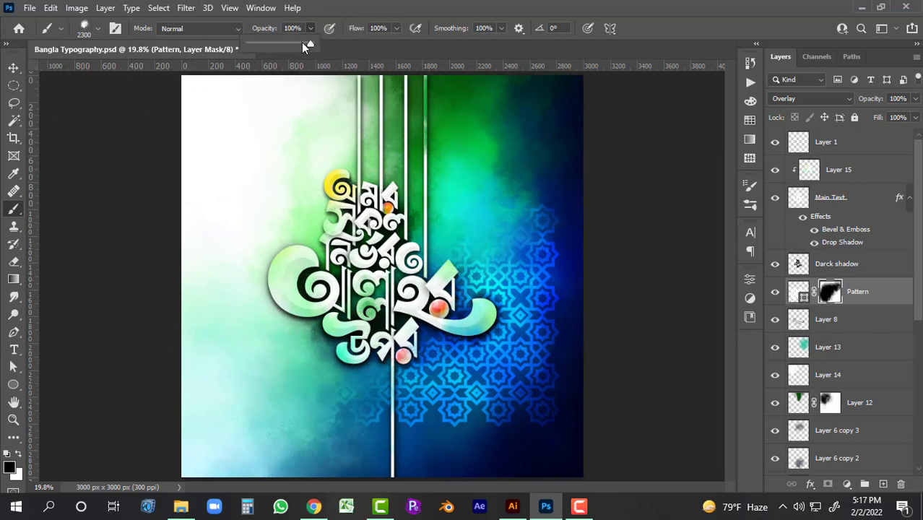
{"action": "left_click_drag", "start_coordinate": [304, 45], "coordinate": [279, 45]}
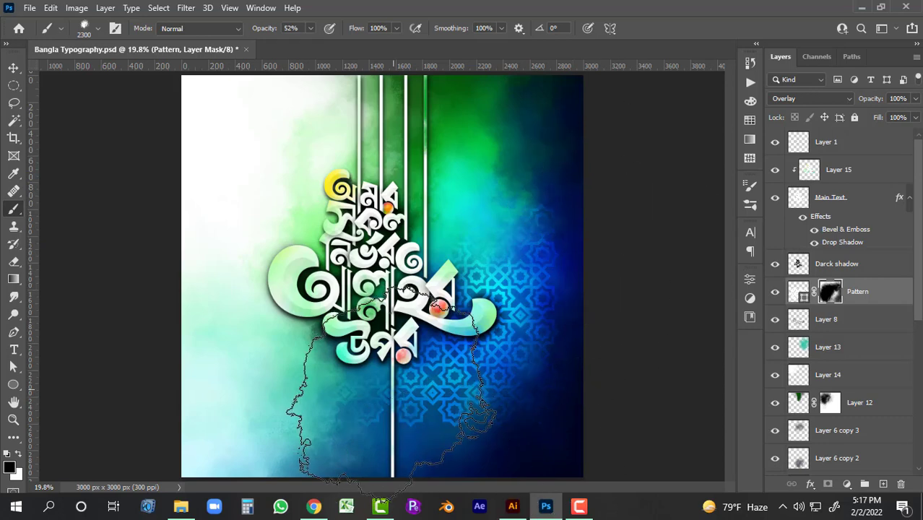
{"action": "left_click_drag", "start_coordinate": [393, 394], "coordinate": [443, 448]}
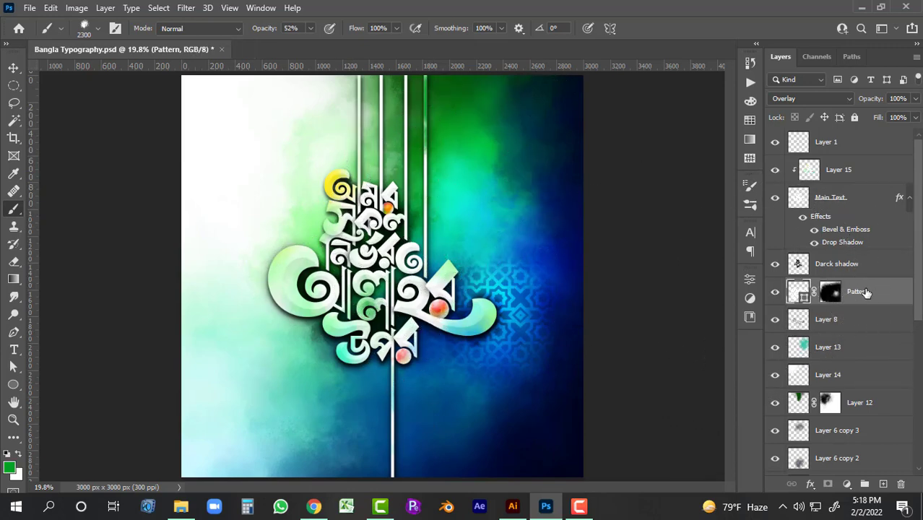
{"action": "key", "text": "ctrl+j"}
- Move the pattern copy up to the top right of the poster
{"action": "key", "text": "ctrl+t"}
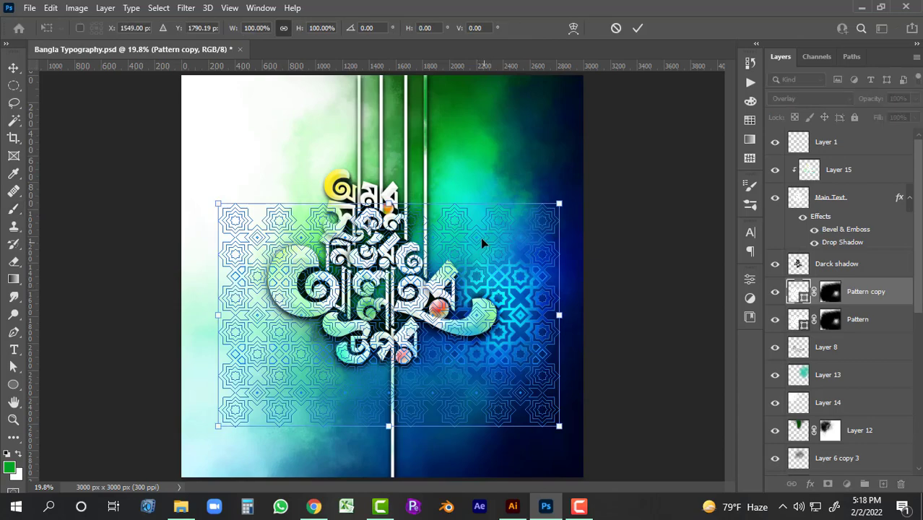
{"action": "left_click_drag", "start_coordinate": [482, 243], "coordinate": [660, 106]}
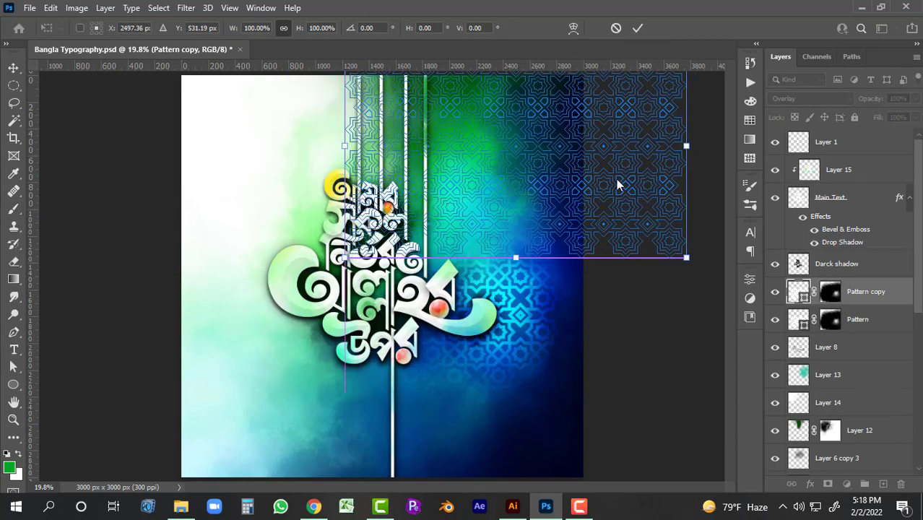
{"action": "key", "text": "Return"}
{"action": "key", "text": "b"}
{"action": "left_click", "coordinate": [648, 274]}
{"action": "key", "text": "Escape"}
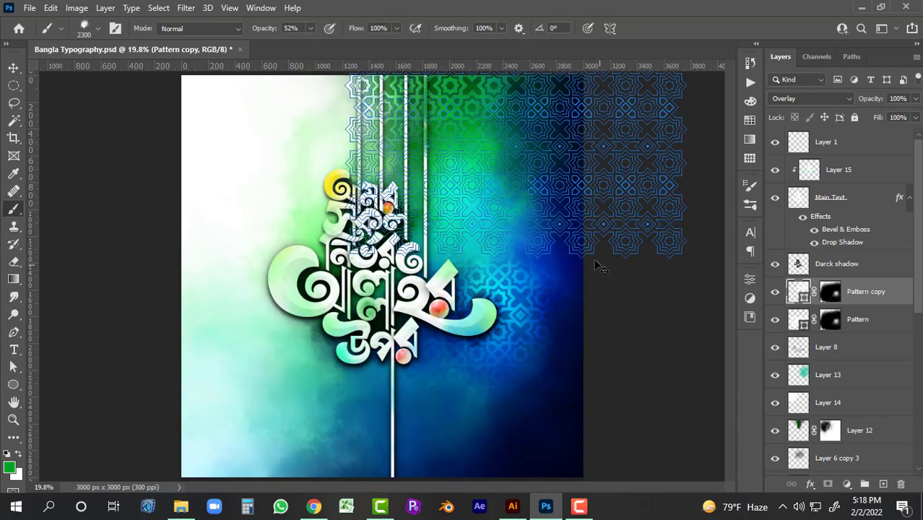
{"action": "left_click", "coordinate": [13, 68]}
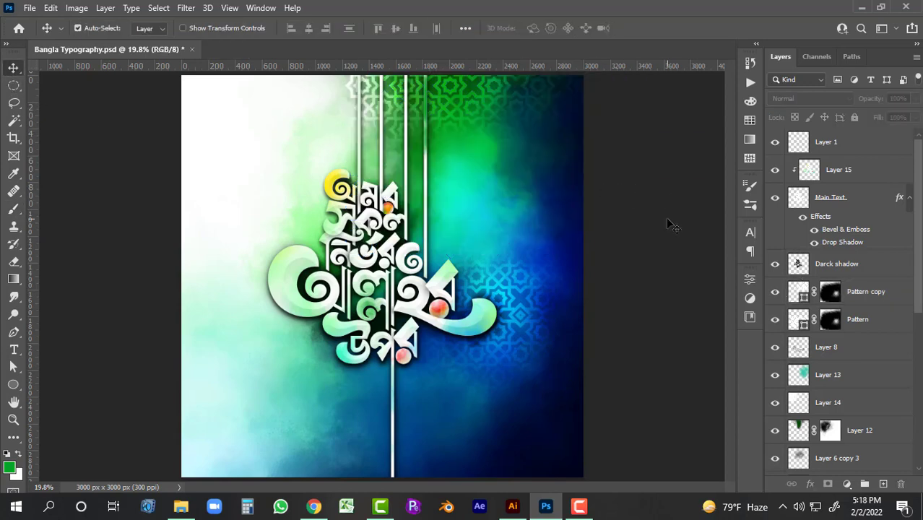
- Replace the copy's mask and hide it over and right of the central stripes at 100% opacity
{"action": "left_click", "coordinate": [830, 291]}
{"action": "left_click_drag", "start_coordinate": [831, 291], "coordinate": [901, 484]}
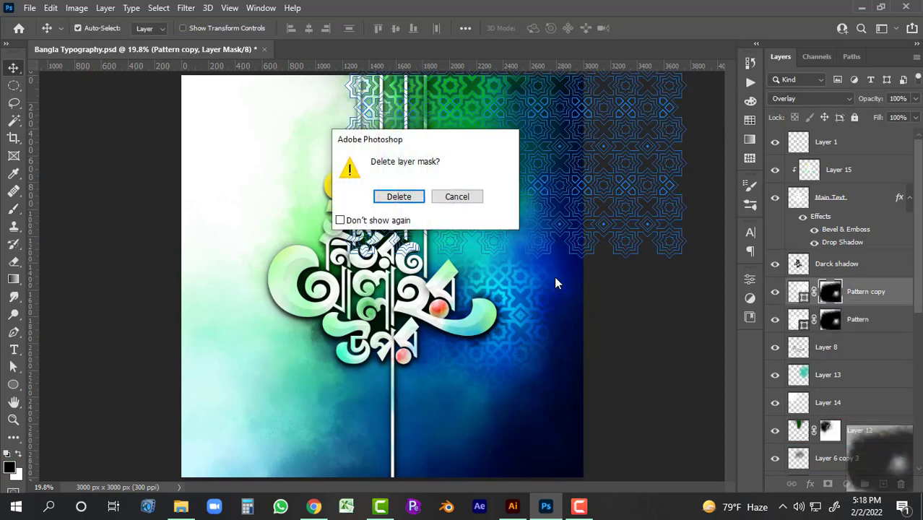
{"action": "key", "text": "Return"}
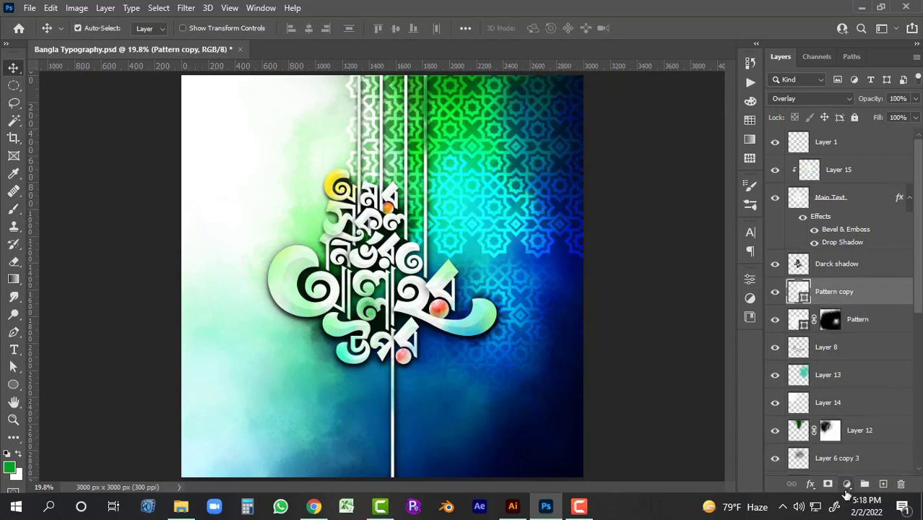
{"action": "left_click", "coordinate": [13, 209]}
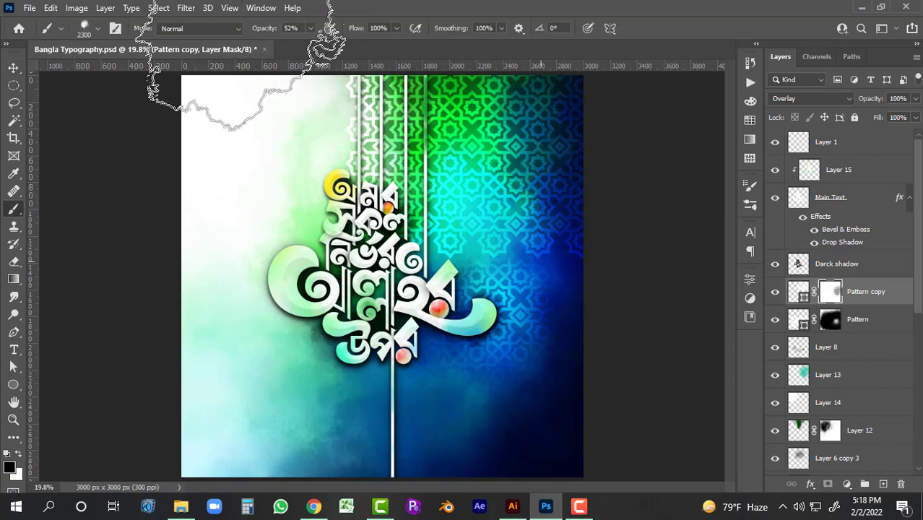
{"action": "left_click_drag", "start_coordinate": [315, 45], "coordinate": [345, 45]}
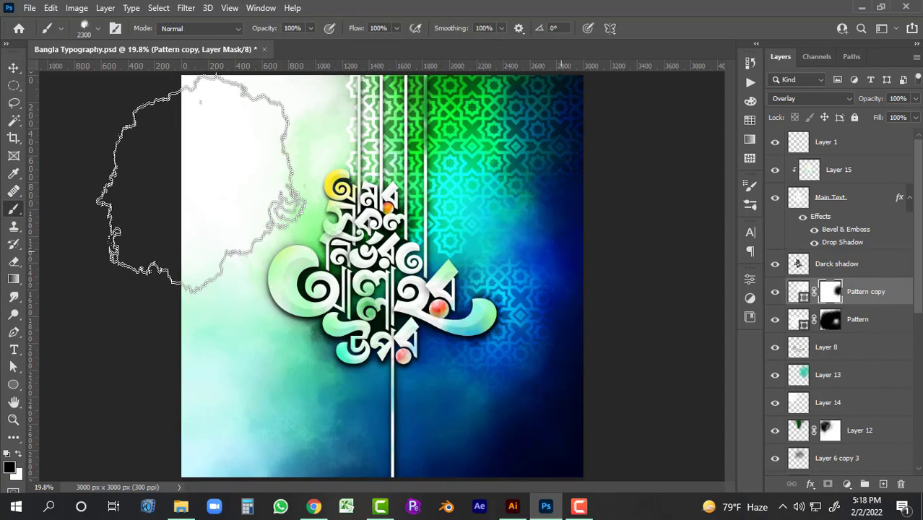
{"action": "left_click_drag", "start_coordinate": [342, 137], "coordinate": [574, 209]}
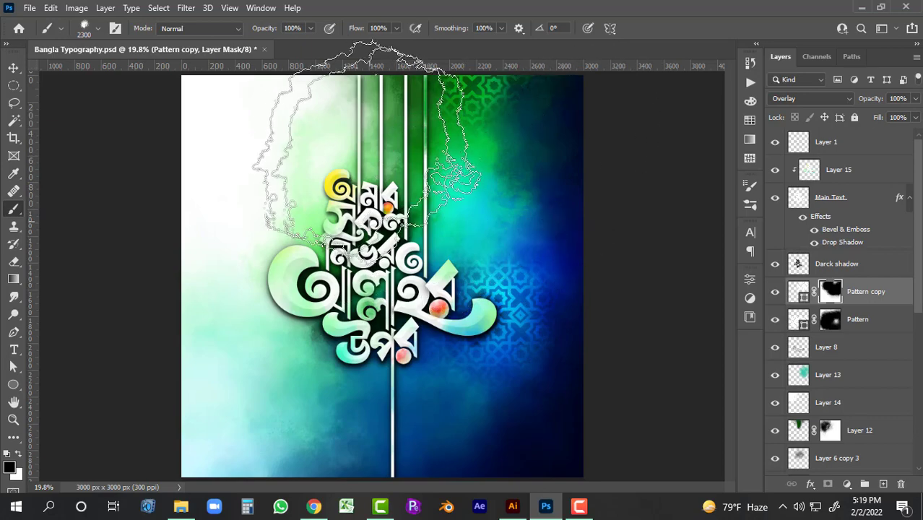
{"action": "left_click_drag", "start_coordinate": [549, 181], "coordinate": [606, 222]}
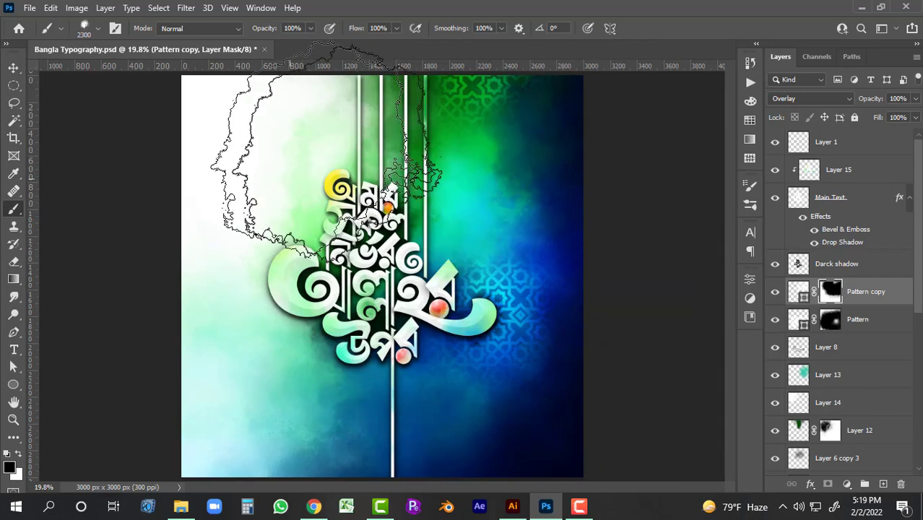
- Preview the poster without panels and save the document
{"action": "left_click", "coordinate": [11, 68]}
{"action": "key", "text": "Tab"}
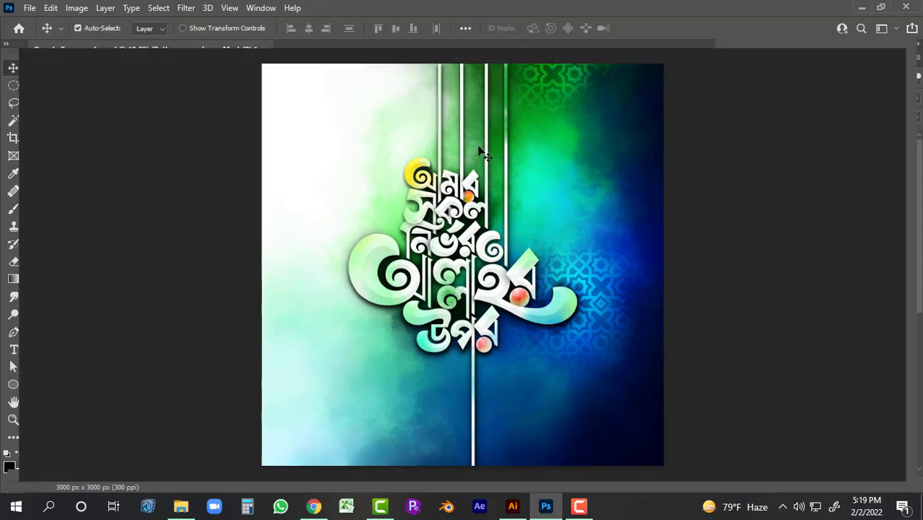
{"action": "key", "text": "ctrl+s"}
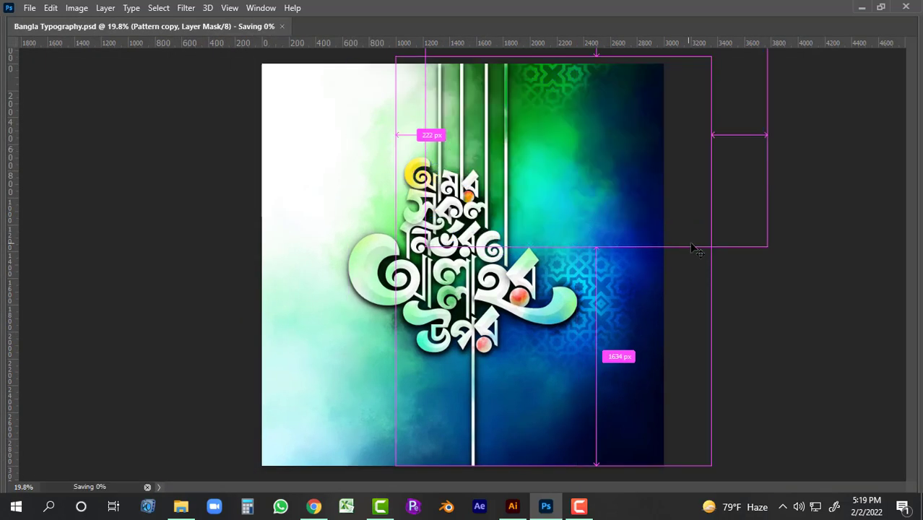
{"action": "scroll", "coordinate": [498, 230], "scroll_direction": "up", "scroll_amount": 3}
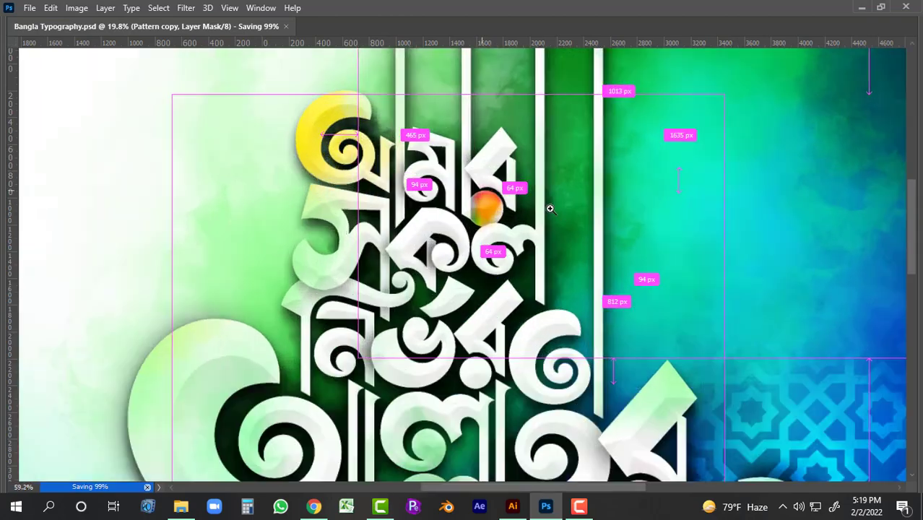
{"action": "scroll", "coordinate": [519, 222], "scroll_direction": "up", "scroll_amount": 3}
- Select Layer 15 and load the Main Text lettering as a selection
{"action": "key", "text": "Tab"}
{"action": "left_click", "coordinate": [544, 246]}
{"action": "left_click", "coordinate": [800, 200], "text": "ctrl"}
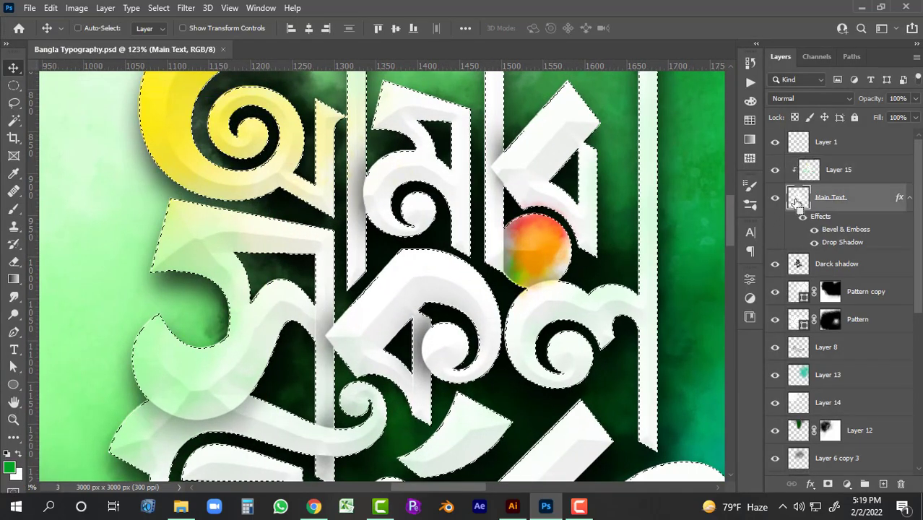
{"action": "left_click", "coordinate": [837, 170]}
- Try a light green brush stroke over the orange dot at about size 175, then undo it
{"action": "key", "text": "b"}
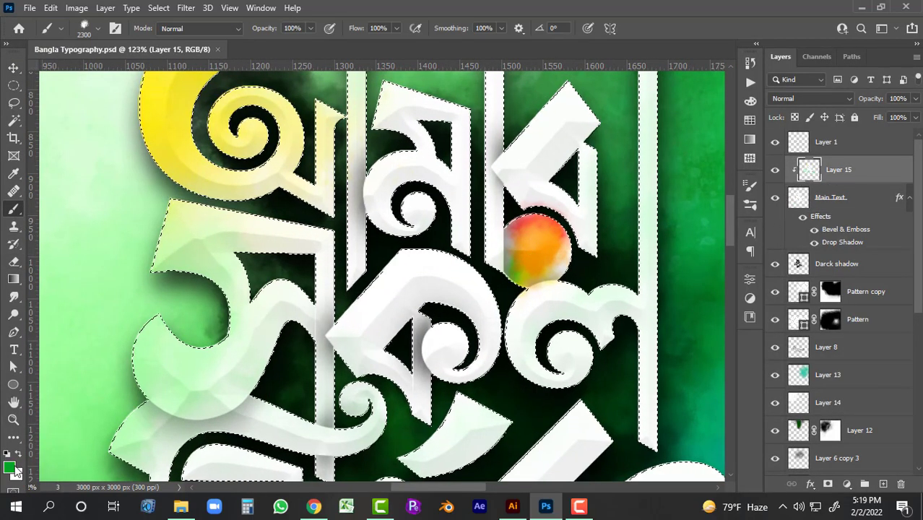
{"action": "left_click", "coordinate": [10, 467]}
{"action": "left_click", "coordinate": [589, 256]}
{"action": "left_click", "coordinate": [827, 250]}
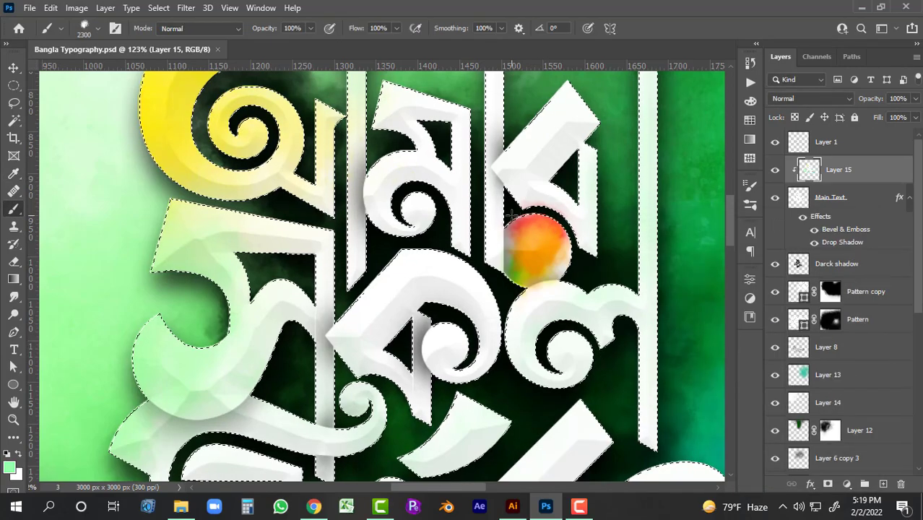
{"action": "key", "text": "bracketleft"}
{"action": "key", "text": "bracketleft"}
{"action": "key", "text": "bracketleft"}
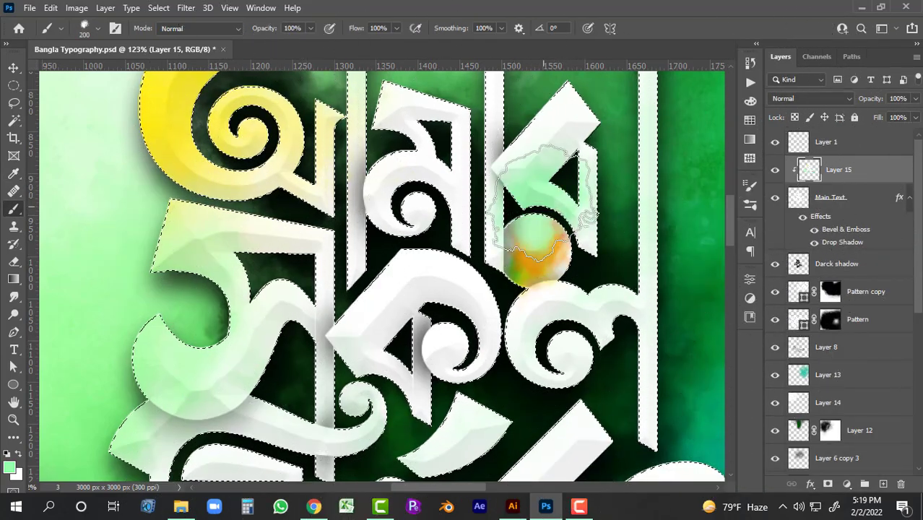
{"action": "key", "text": "bracketright"}
{"action": "mouse_move", "coordinate": [538, 213]}
{"action": "left_mouse_down"}
{"action": "mouse_move", "coordinate": [545, 242]}
{"action": "mouse_move", "coordinate": [578, 249]}
{"action": "left_mouse_up"}
{"action": "key", "text": "ctrl+z"}
- Brush more green near the upper circle, deselect, and zoom out to the red dot below
{"action": "key", "text": "ctrl+minus"}
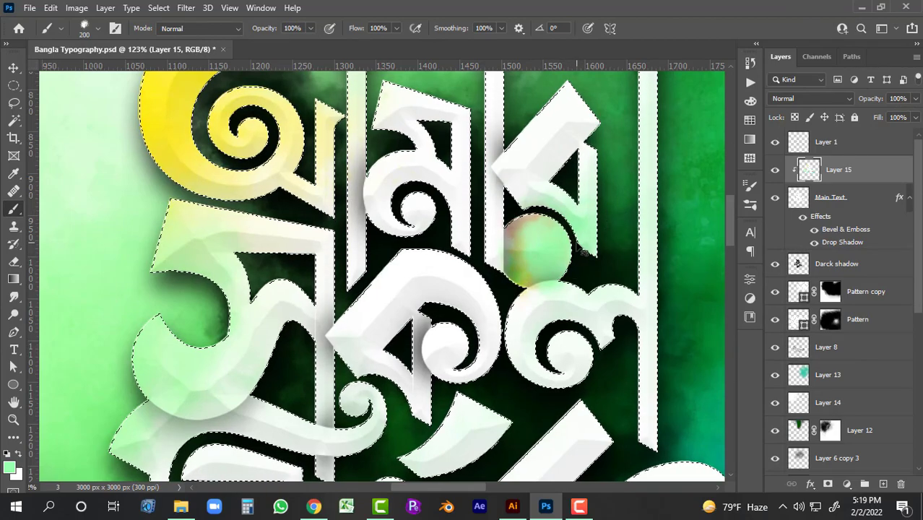
{"action": "left_click_drag", "start_coordinate": [505, 245], "coordinate": [535, 217]}
{"action": "key", "text": "ctrl+minus"}
{"action": "key", "text": "ctrl+d"}
{"action": "key", "text": "ctrl+minus"}
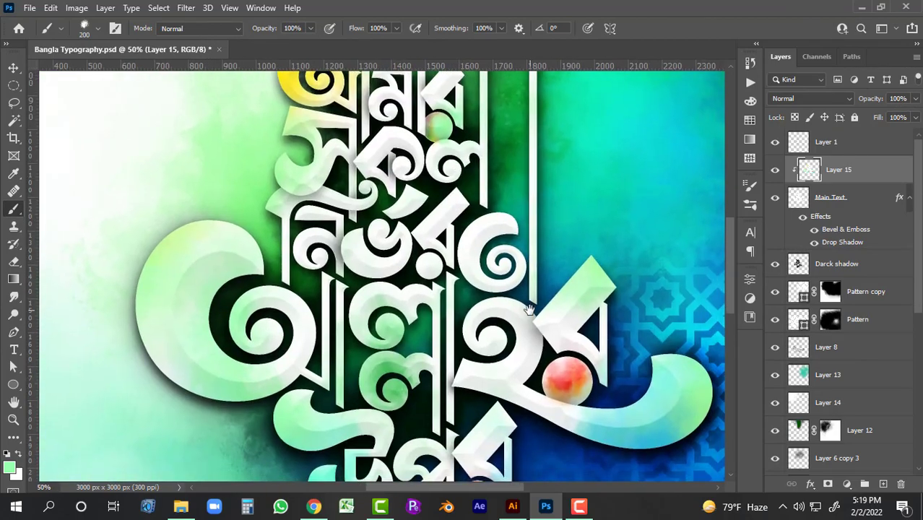
{"action": "left_click_drag", "start_coordinate": [505, 282], "coordinate": [497, 173]}
{"action": "scroll", "coordinate": [512, 339], "scroll_direction": "up", "scroll_amount": 3}
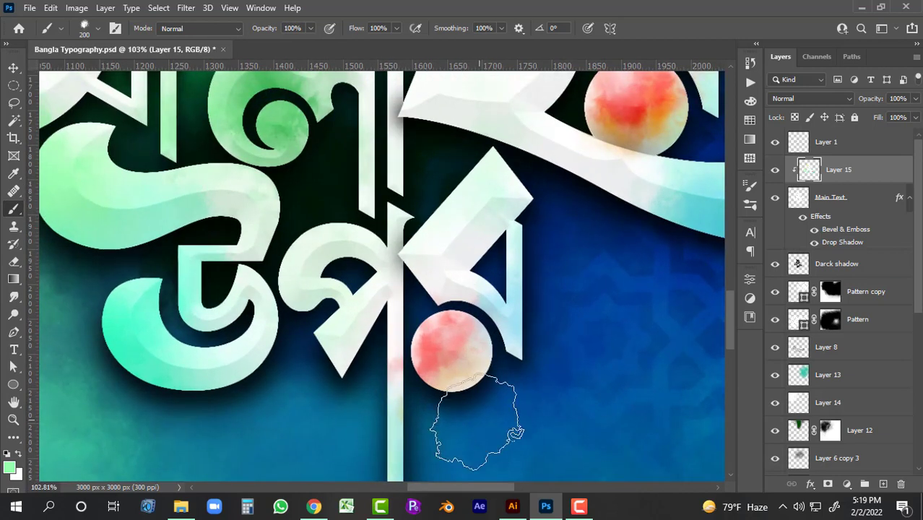
- Paint cyan over the lower half of the red dot
{"action": "left_click", "coordinate": [11, 468]}
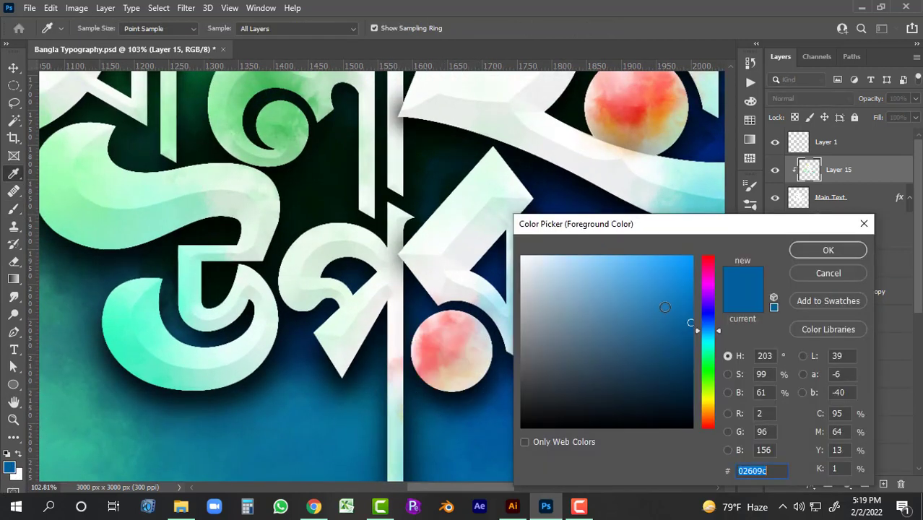
{"action": "left_click", "coordinate": [714, 337]}
{"action": "left_click", "coordinate": [828, 250]}
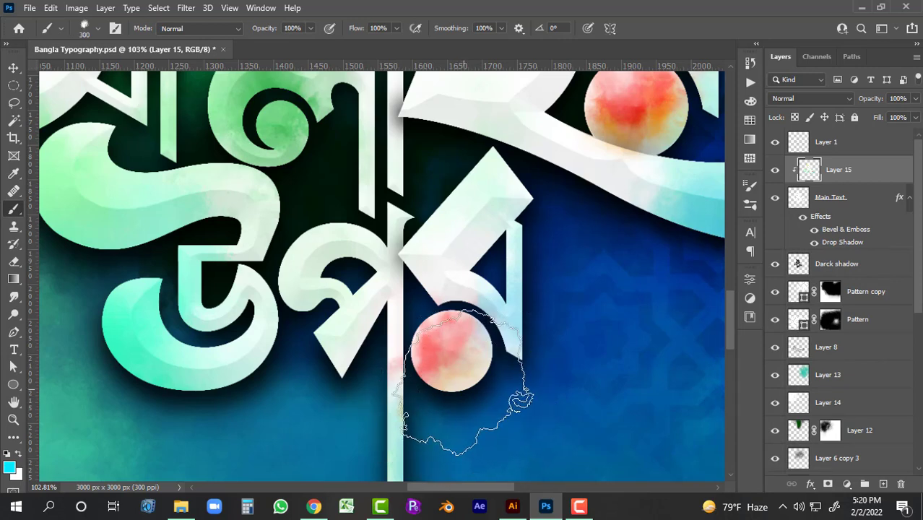
{"action": "left_click_drag", "start_coordinate": [433, 403], "coordinate": [461, 377]}
- Change the paint colour and brush over the small lower dot with the whole poster in view
{"action": "left_click", "coordinate": [10, 468]}
{"action": "left_click", "coordinate": [528, 266]}
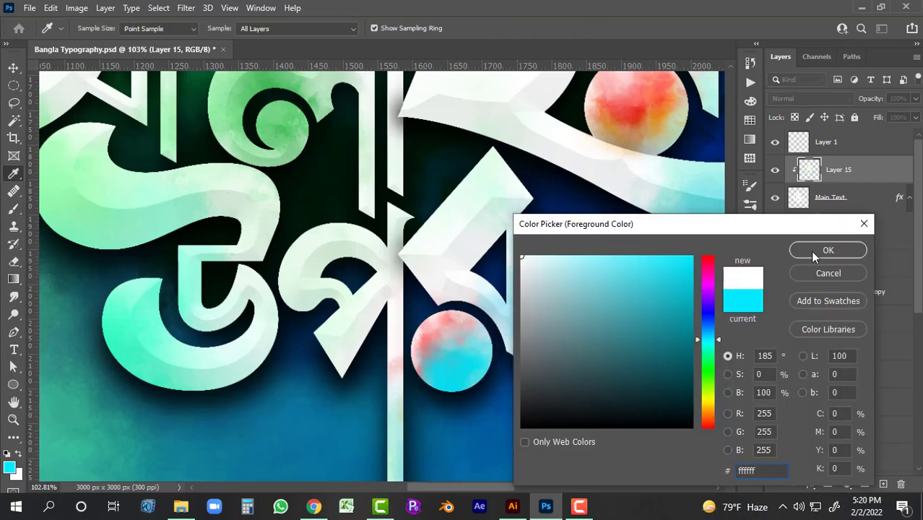
{"action": "left_click", "coordinate": [828, 249]}
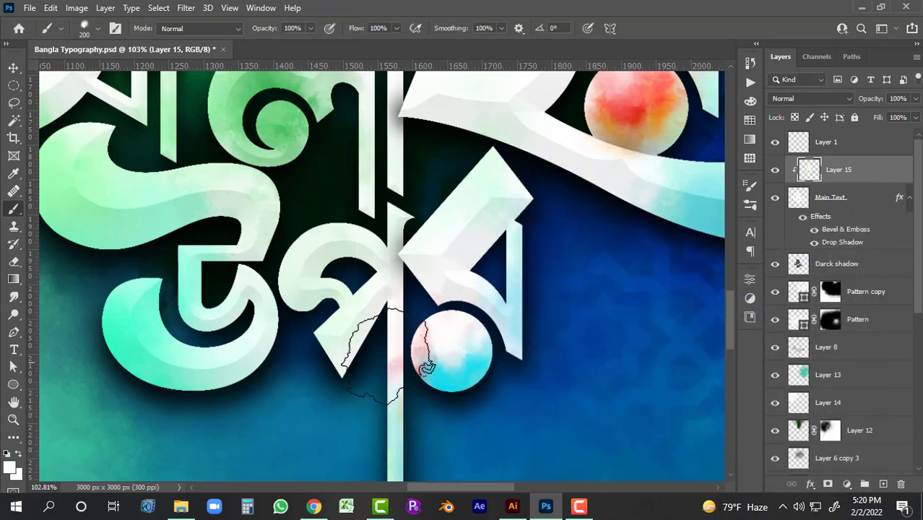
{"action": "scroll", "coordinate": [578, 168], "scroll_direction": "down", "scroll_amount": 3}
{"action": "key", "text": "ctrl+0"}
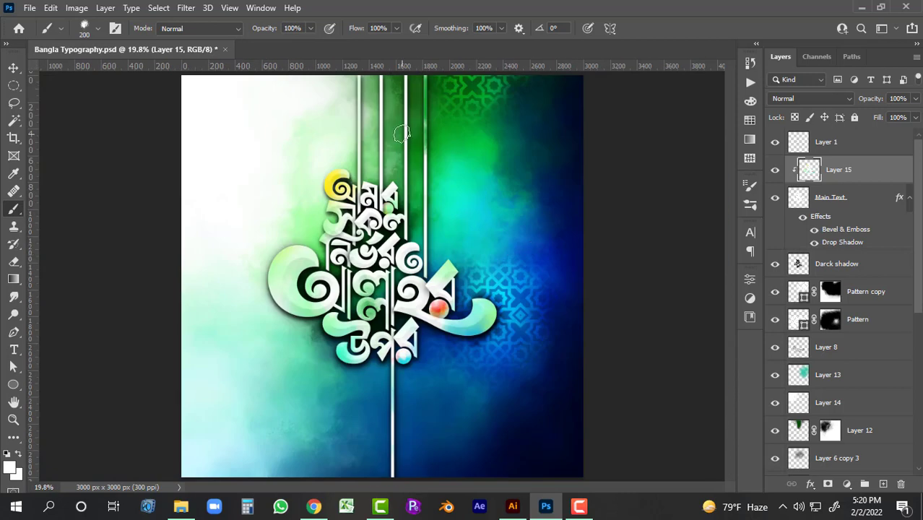
{"action": "scroll", "coordinate": [415, 373], "scroll_direction": "up", "scroll_amount": 5}
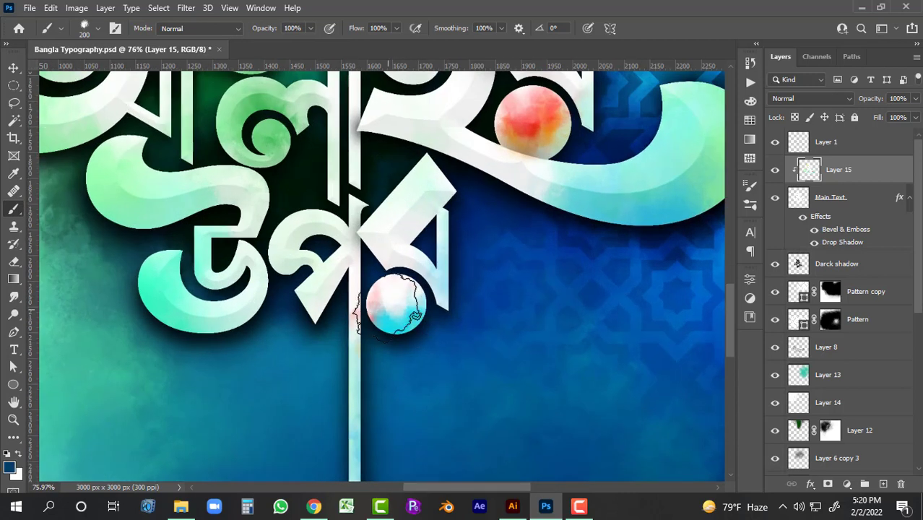
{"action": "mouse_move", "coordinate": [389, 304]}
{"action": "left_mouse_down"}
{"action": "mouse_move", "coordinate": [381, 313]}
{"action": "mouse_move", "coordinate": [388, 329]}
{"action": "left_mouse_up"}
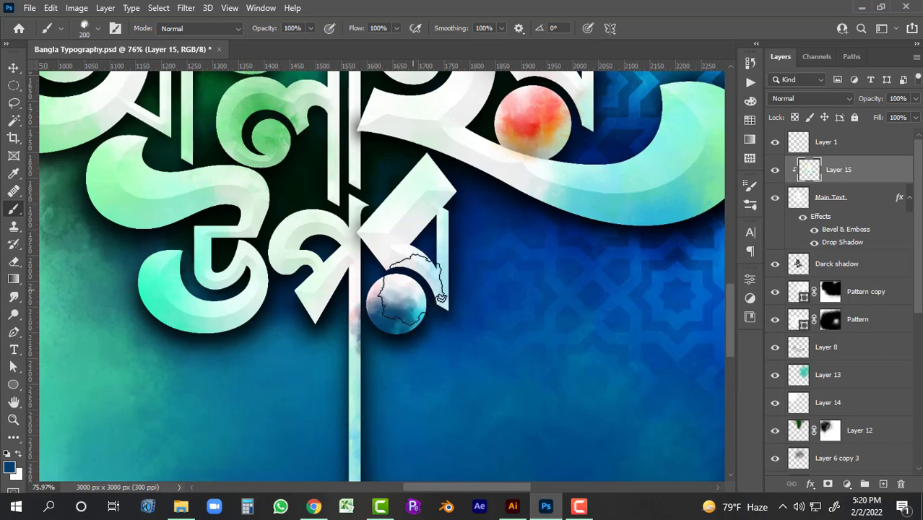
- Paint the small lower dot bright blue and fit the poster on screen
{"action": "left_click", "coordinate": [10, 467]}
{"action": "left_click", "coordinate": [826, 249]}
{"action": "left_click_drag", "start_coordinate": [446, 304], "coordinate": [441, 354]}
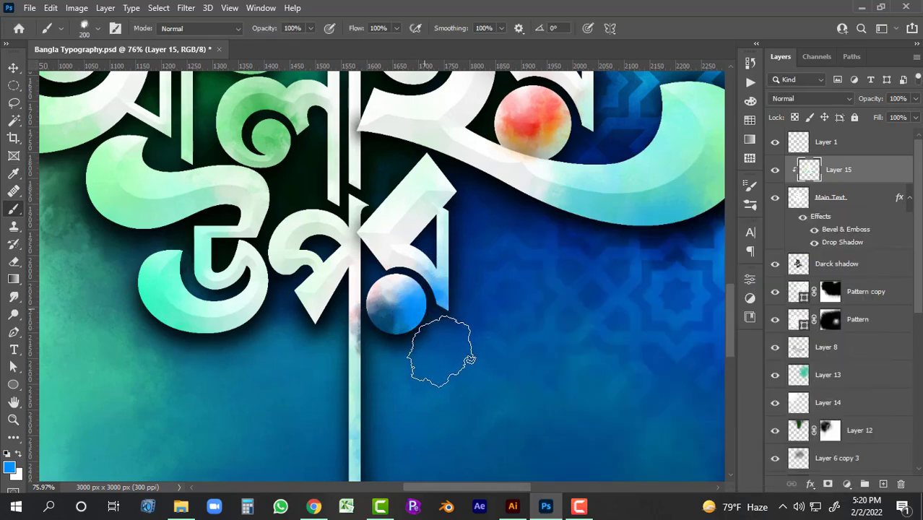
{"action": "key", "text": "ctrl+0"}
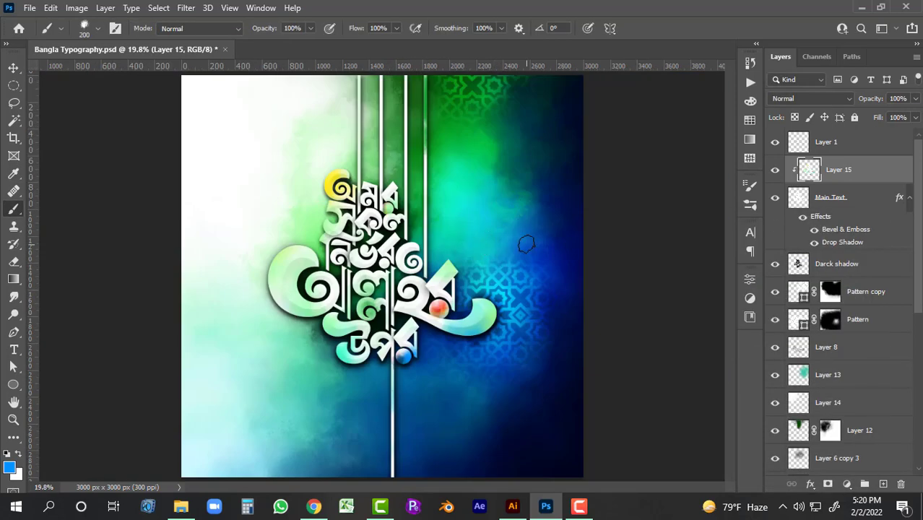
- Preview the poster without panels, then save it with Ctrl+S
{"action": "key", "text": "Tab"}
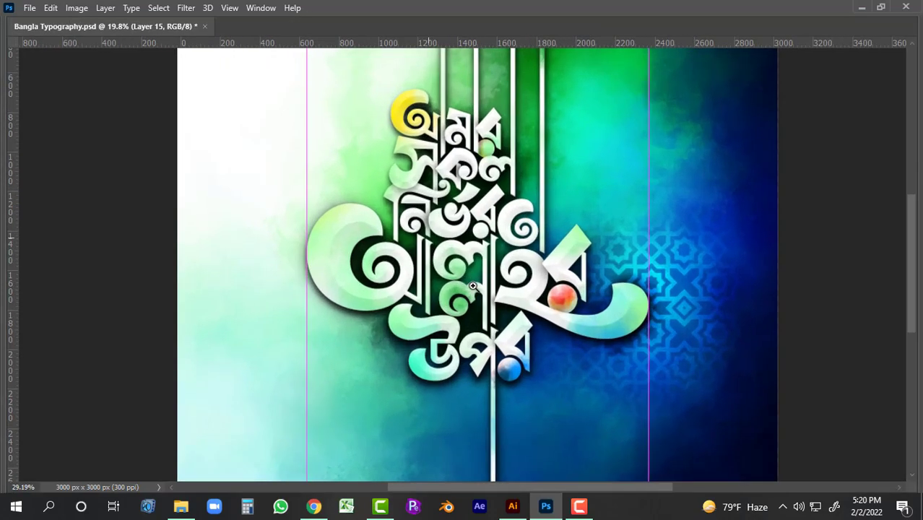
{"action": "scroll", "coordinate": [486, 283], "scroll_direction": "up", "scroll_amount": 4}
{"action": "scroll", "coordinate": [487, 283], "scroll_direction": "up", "scroll_amount": 1}
{"action": "scroll", "coordinate": [491, 282], "scroll_direction": "up", "scroll_amount": 1}
{"action": "scroll", "coordinate": [498, 280], "scroll_direction": "up", "scroll_amount": 1}
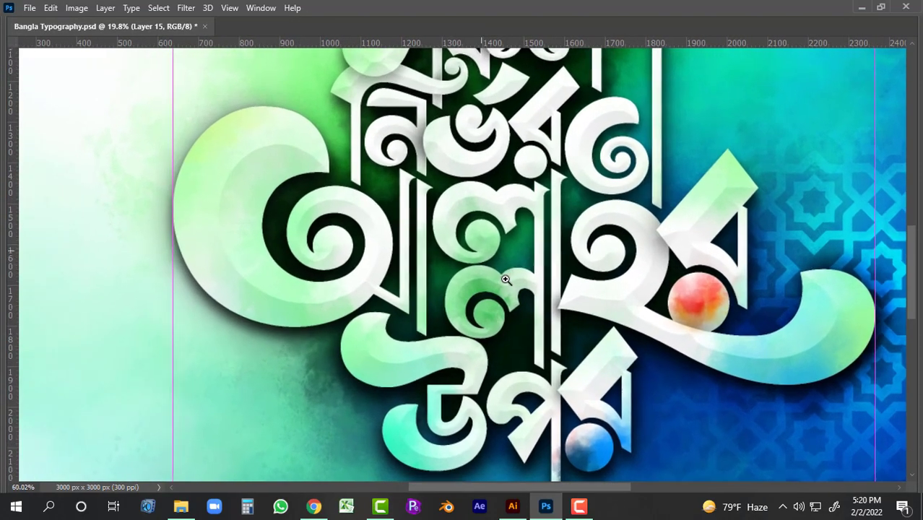
{"action": "scroll", "coordinate": [506, 280], "scroll_direction": "up", "scroll_amount": 1}
{"action": "scroll", "coordinate": [507, 280], "scroll_direction": "down", "scroll_amount": 2}
{"action": "scroll", "coordinate": [549, 279], "scroll_direction": "down", "scroll_amount": 2}
{"action": "scroll", "coordinate": [599, 278], "scroll_direction": "down", "scroll_amount": 2}
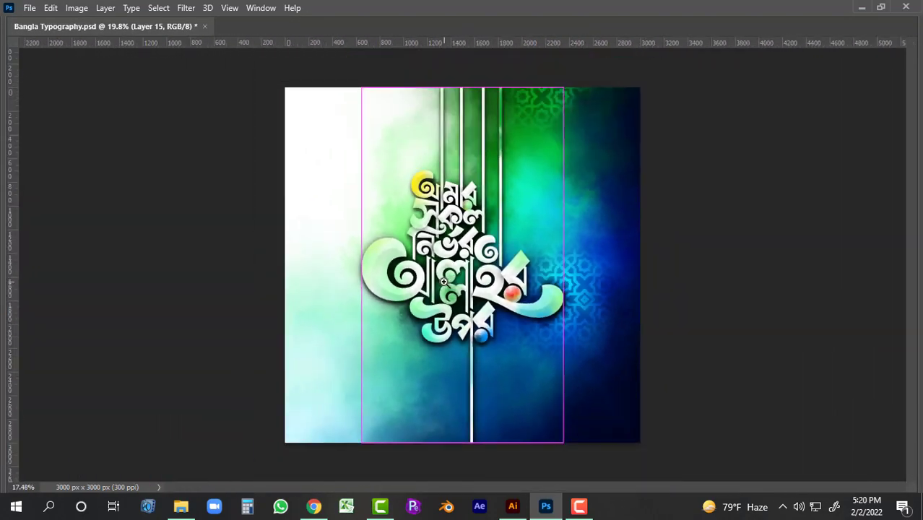
{"action": "scroll", "coordinate": [650, 278], "scroll_direction": "down", "scroll_amount": 1}
{"action": "key", "text": "ctrl+s"}
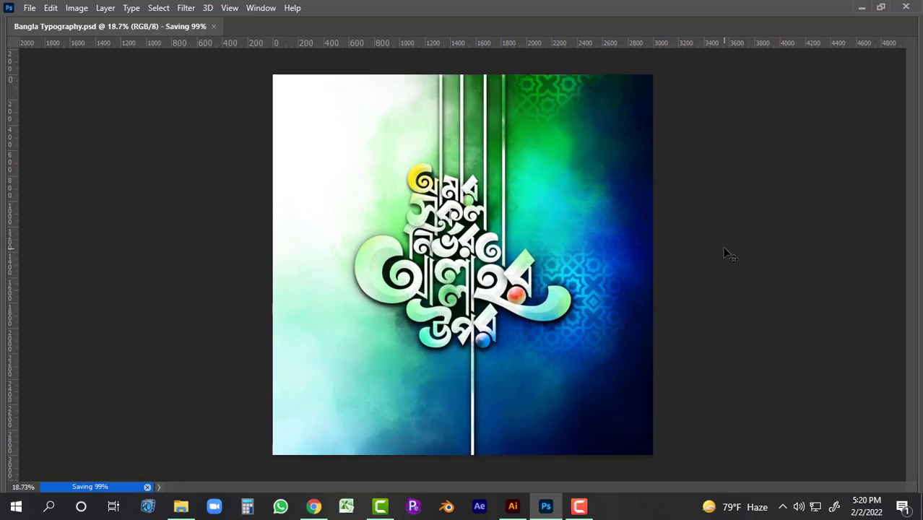
{"action": "key", "text": "Tab"}
- Group all layers from Layer 1 down to the background into Group 1
{"action": "left_click", "coordinate": [846, 142]}
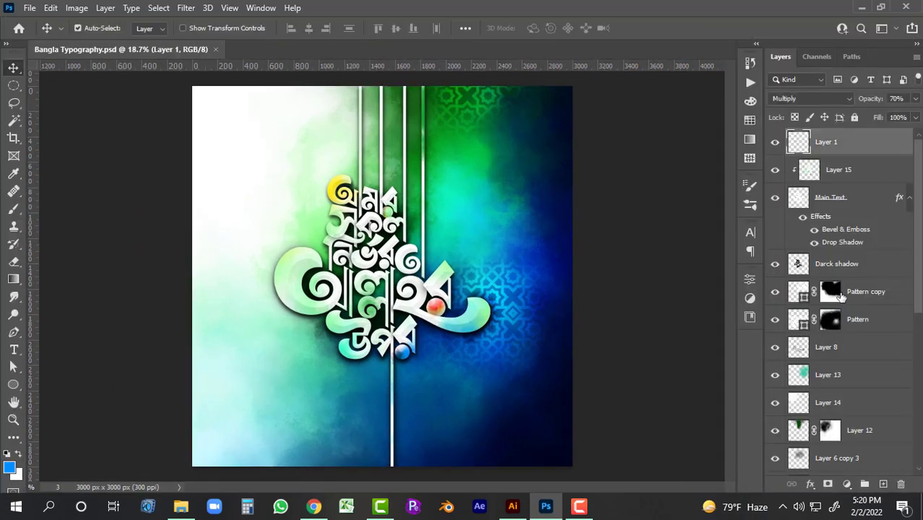
{"action": "scroll", "coordinate": [836, 296], "scroll_direction": "down", "scroll_amount": 5}
{"action": "left_click", "coordinate": [868, 457], "text": "shift"}
{"action": "key", "text": "ctrl+g"}
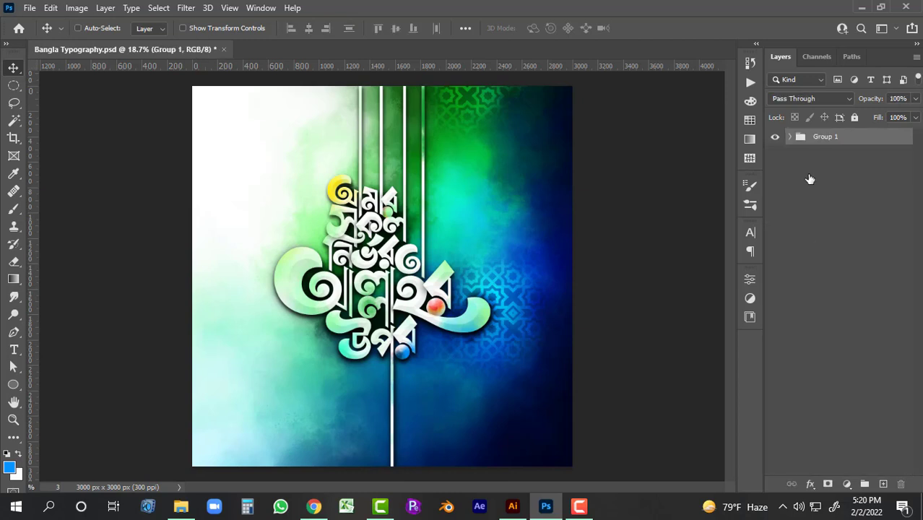
{"action": "left_click", "coordinate": [883, 484]}
- Add a Pattern Fill layer using the light grey PaperTextures_free paper texture
{"action": "left_click", "coordinate": [847, 483]}
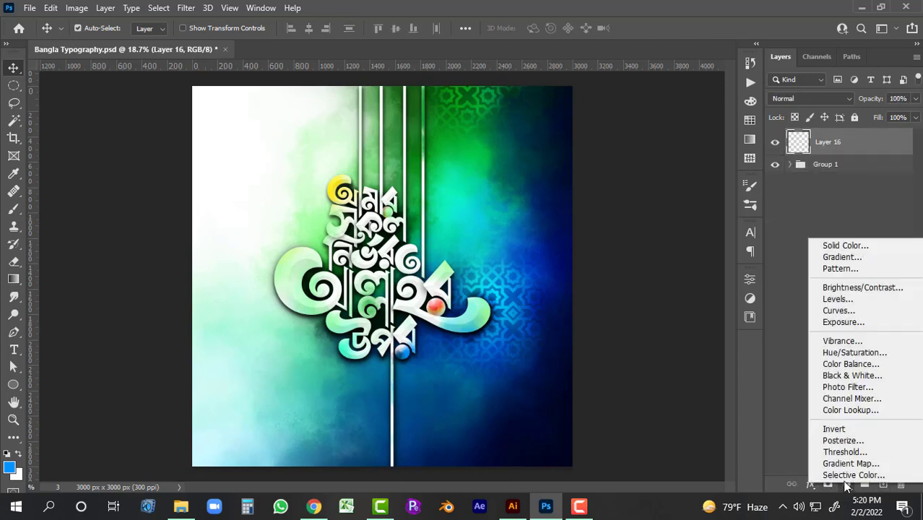
{"action": "left_click", "coordinate": [854, 267]}
{"action": "left_click", "coordinate": [529, 208]}
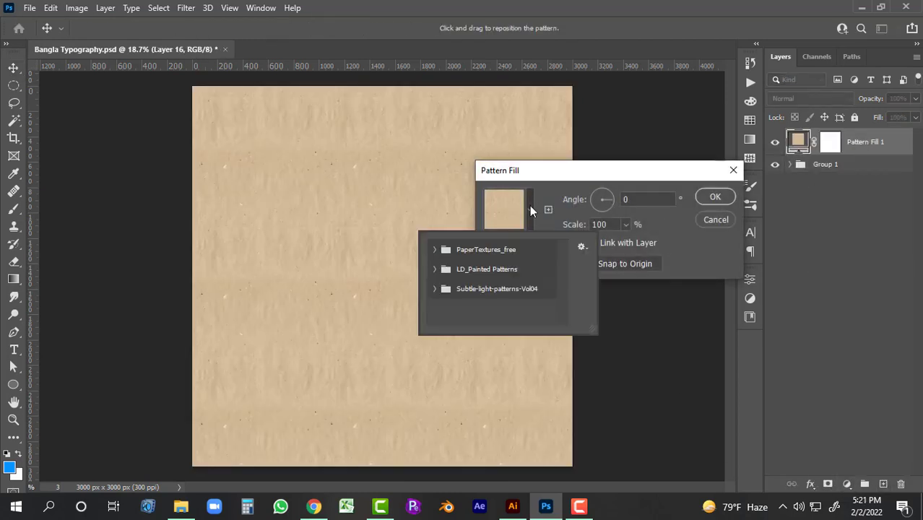
{"action": "left_click", "coordinate": [436, 249]}
{"action": "left_click", "coordinate": [495, 271]}
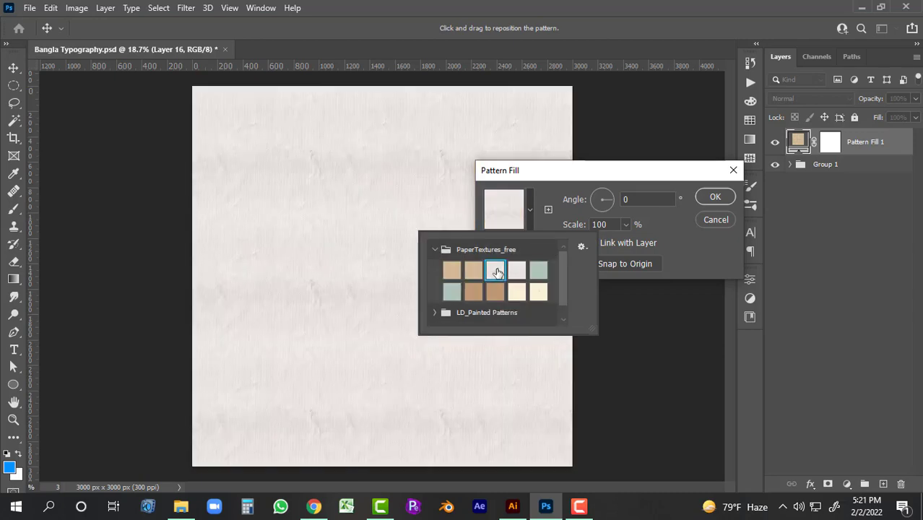
{"action": "left_click", "coordinate": [715, 197]}
- Blend the paper texture as Multiply at 60% opacity and preview the poster without panels
{"action": "left_click", "coordinate": [789, 98]}
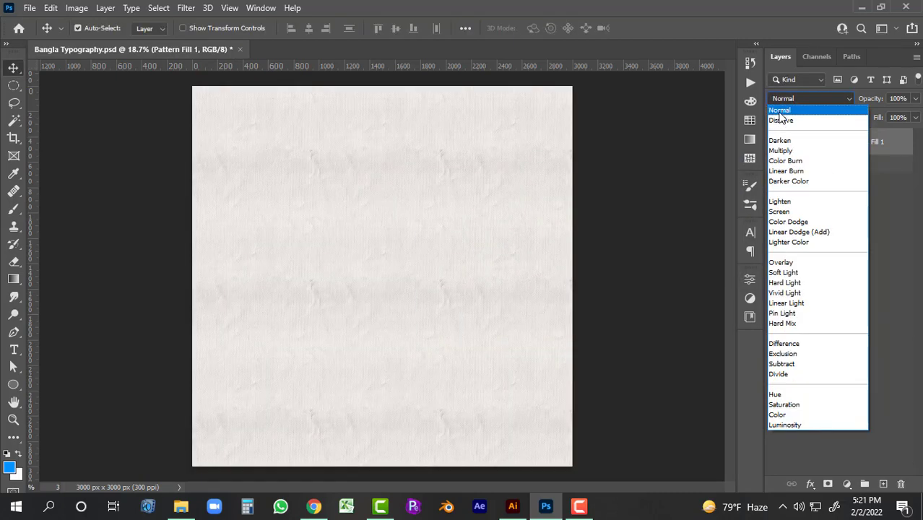
{"action": "left_click", "coordinate": [793, 94]}
{"action": "left_click", "coordinate": [777, 118]}
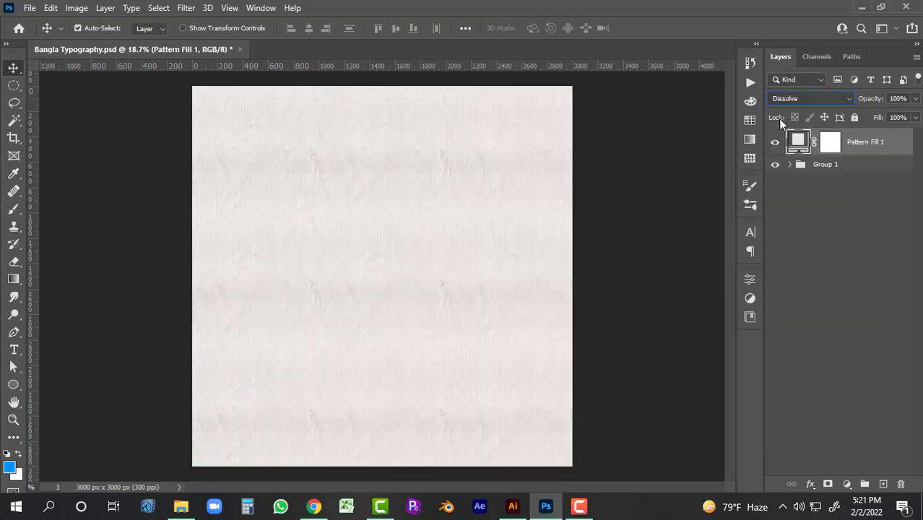
{"action": "key", "text": "Down"}
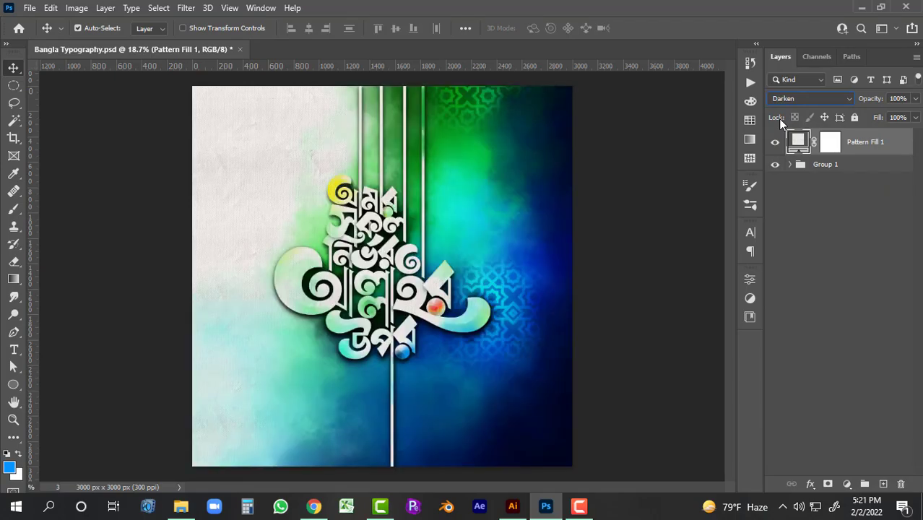
{"action": "key", "text": "Down"}
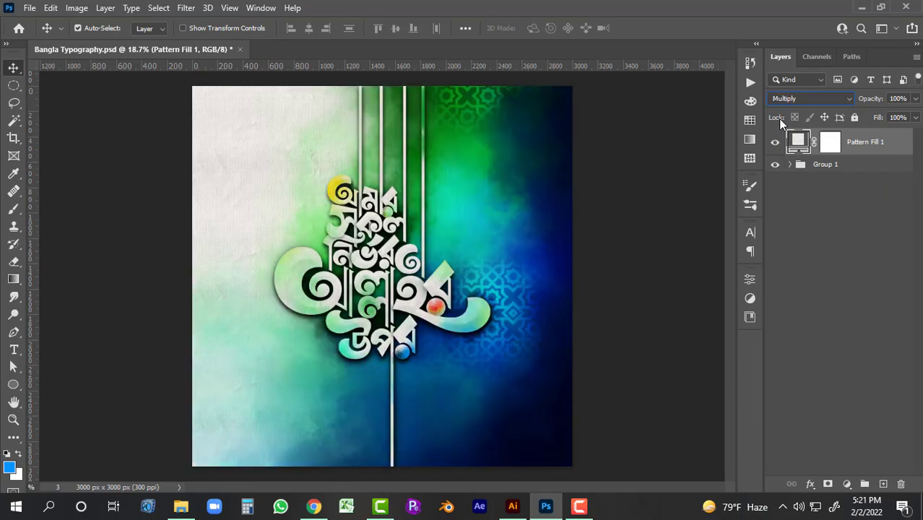
{"action": "key", "text": "Up"}
{"action": "scroll", "coordinate": [522, 169], "scroll_direction": "up", "scroll_amount": 5}
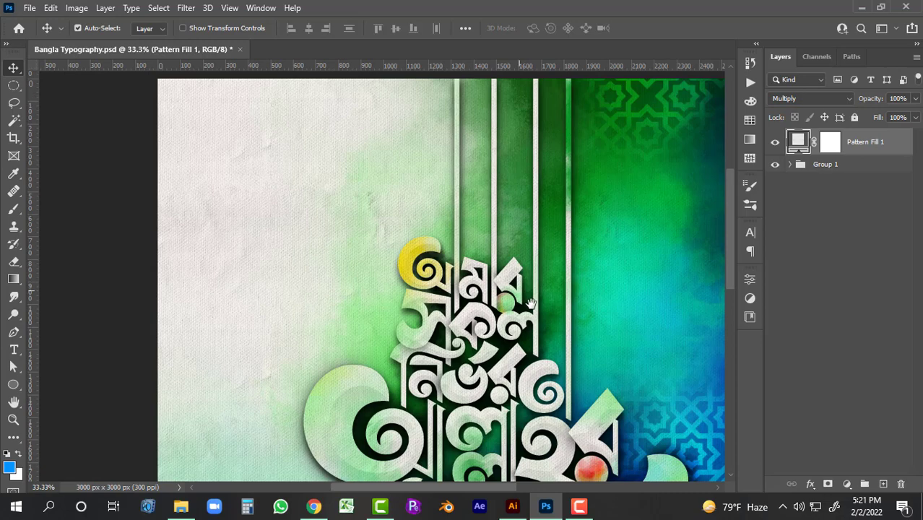
{"action": "left_click_drag", "start_coordinate": [530, 303], "coordinate": [466, 165]}
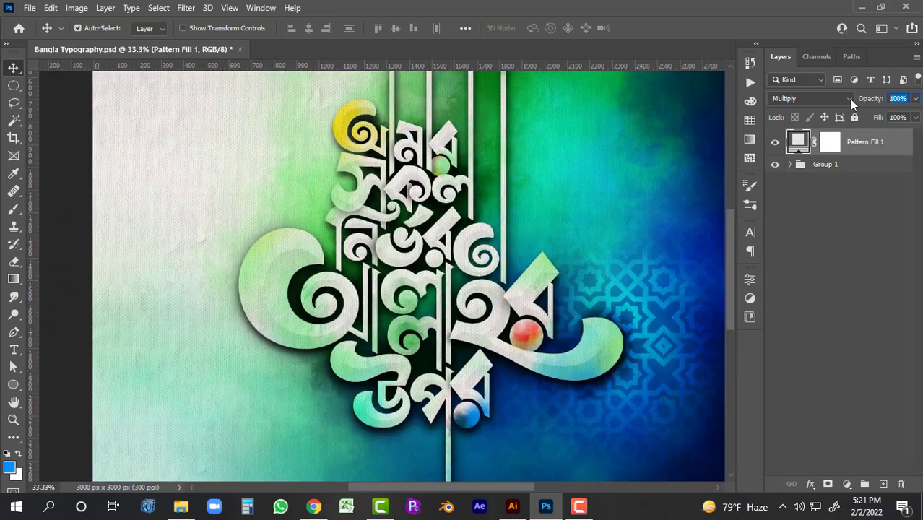
{"action": "type", "text": "60"}
{"action": "scroll", "coordinate": [412, 249], "scroll_direction": "up", "scroll_amount": 2}
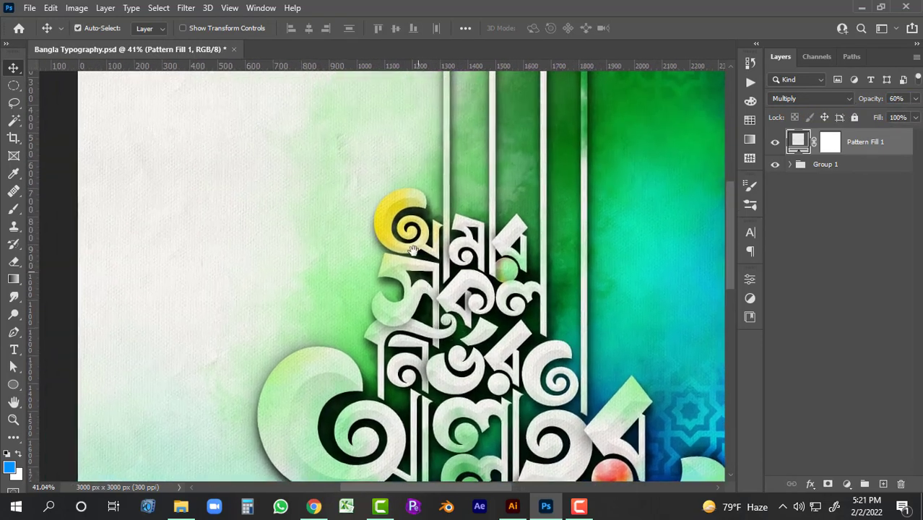
{"action": "key", "text": "Tab"}
{"action": "scroll", "coordinate": [610, 227], "scroll_direction": "down", "scroll_amount": 5}
{"action": "scroll", "coordinate": [622, 264], "scroll_direction": "down", "scroll_amount": 5}
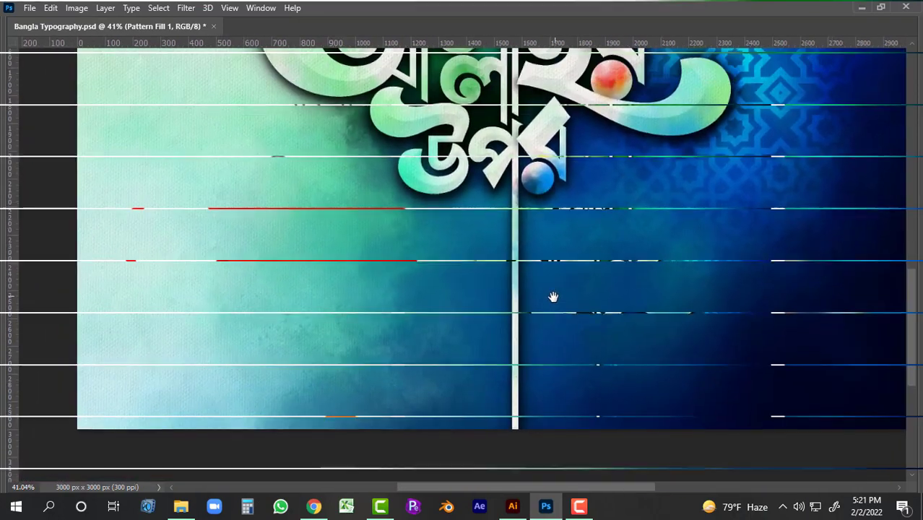